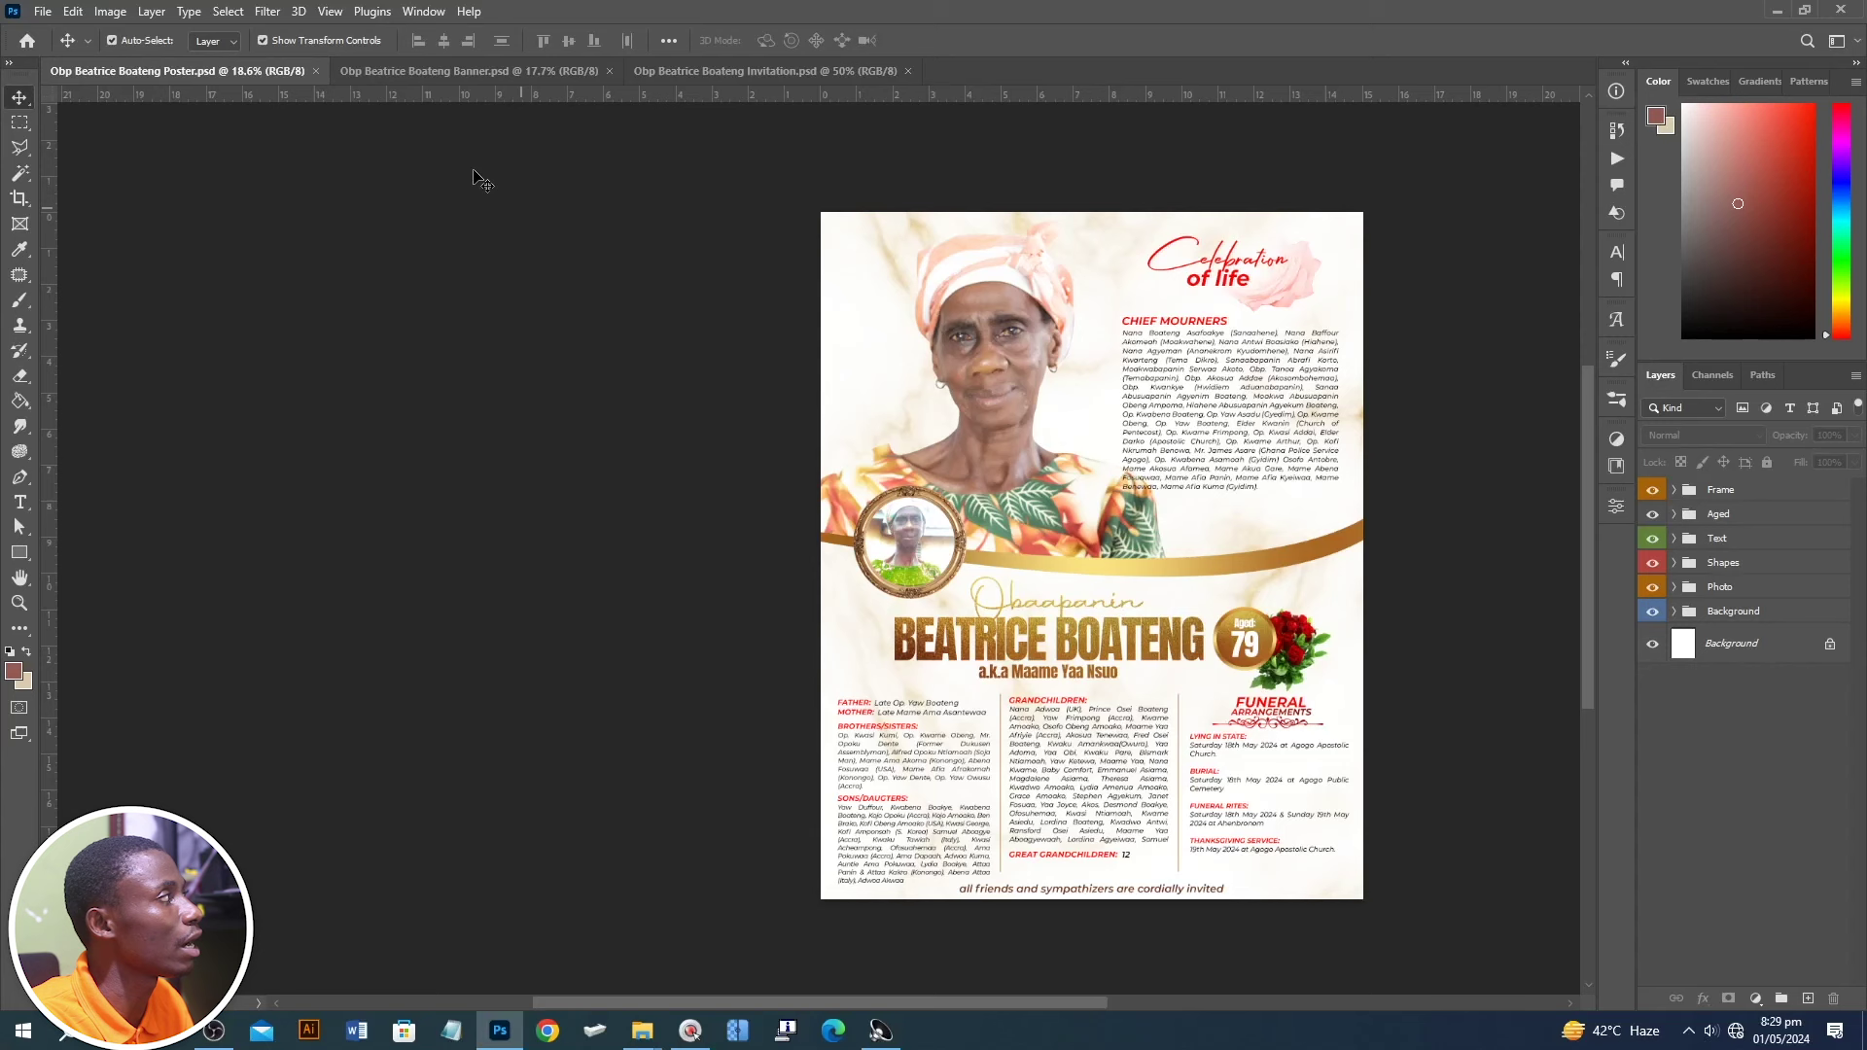
- Review the In Loving Memory banner, landscape invitation and funeral poster designs
click(425, 69)
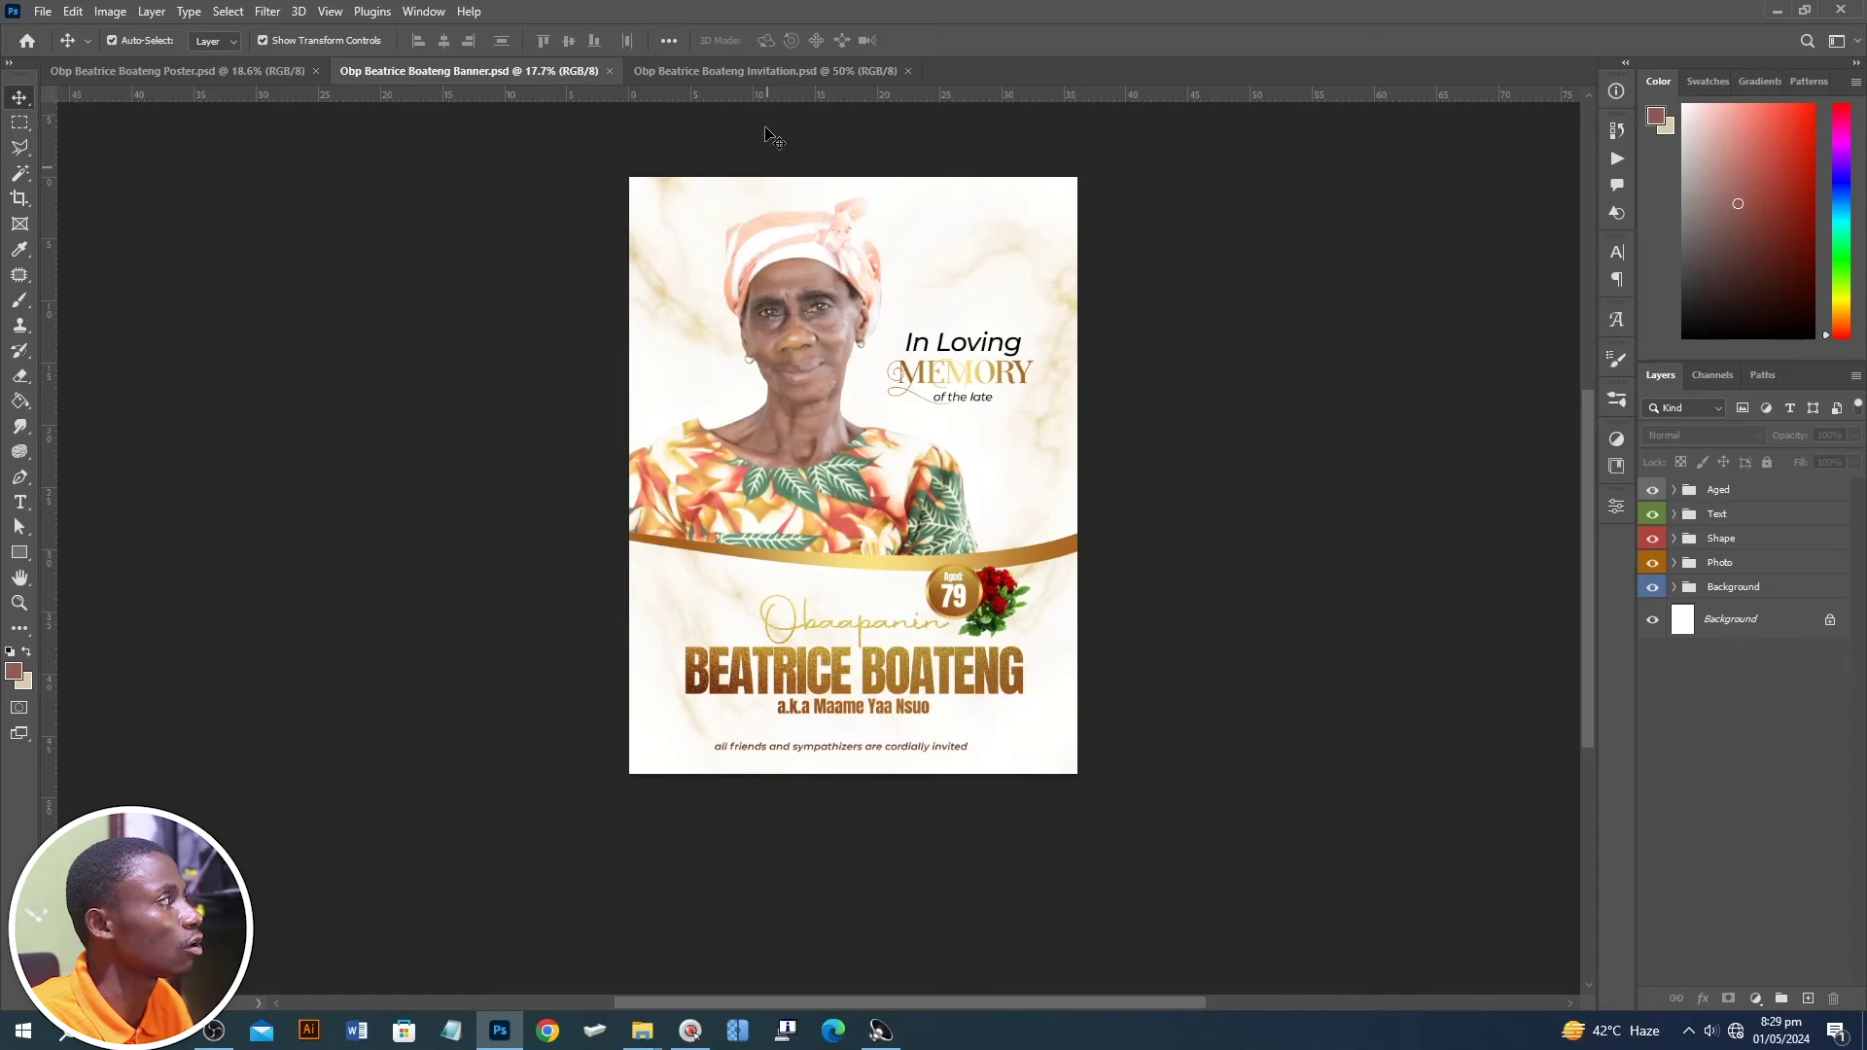
click(765, 70)
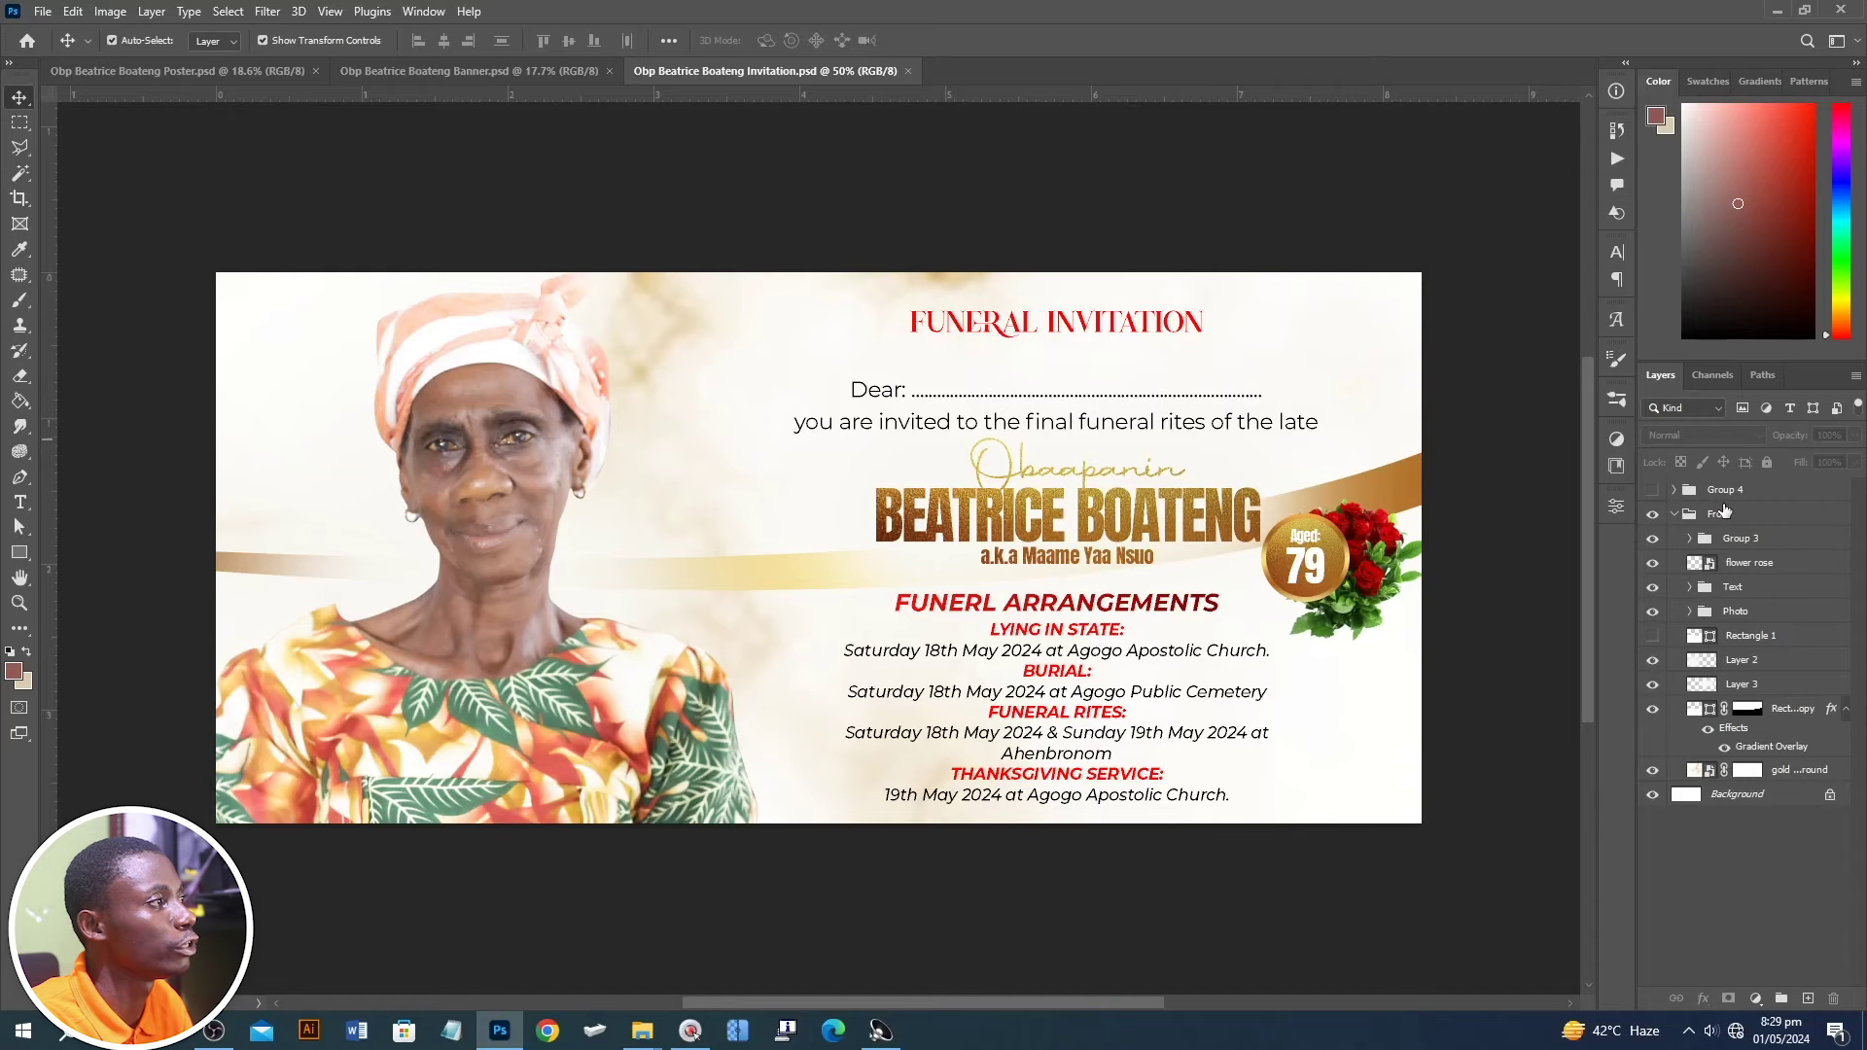
click(276, 73)
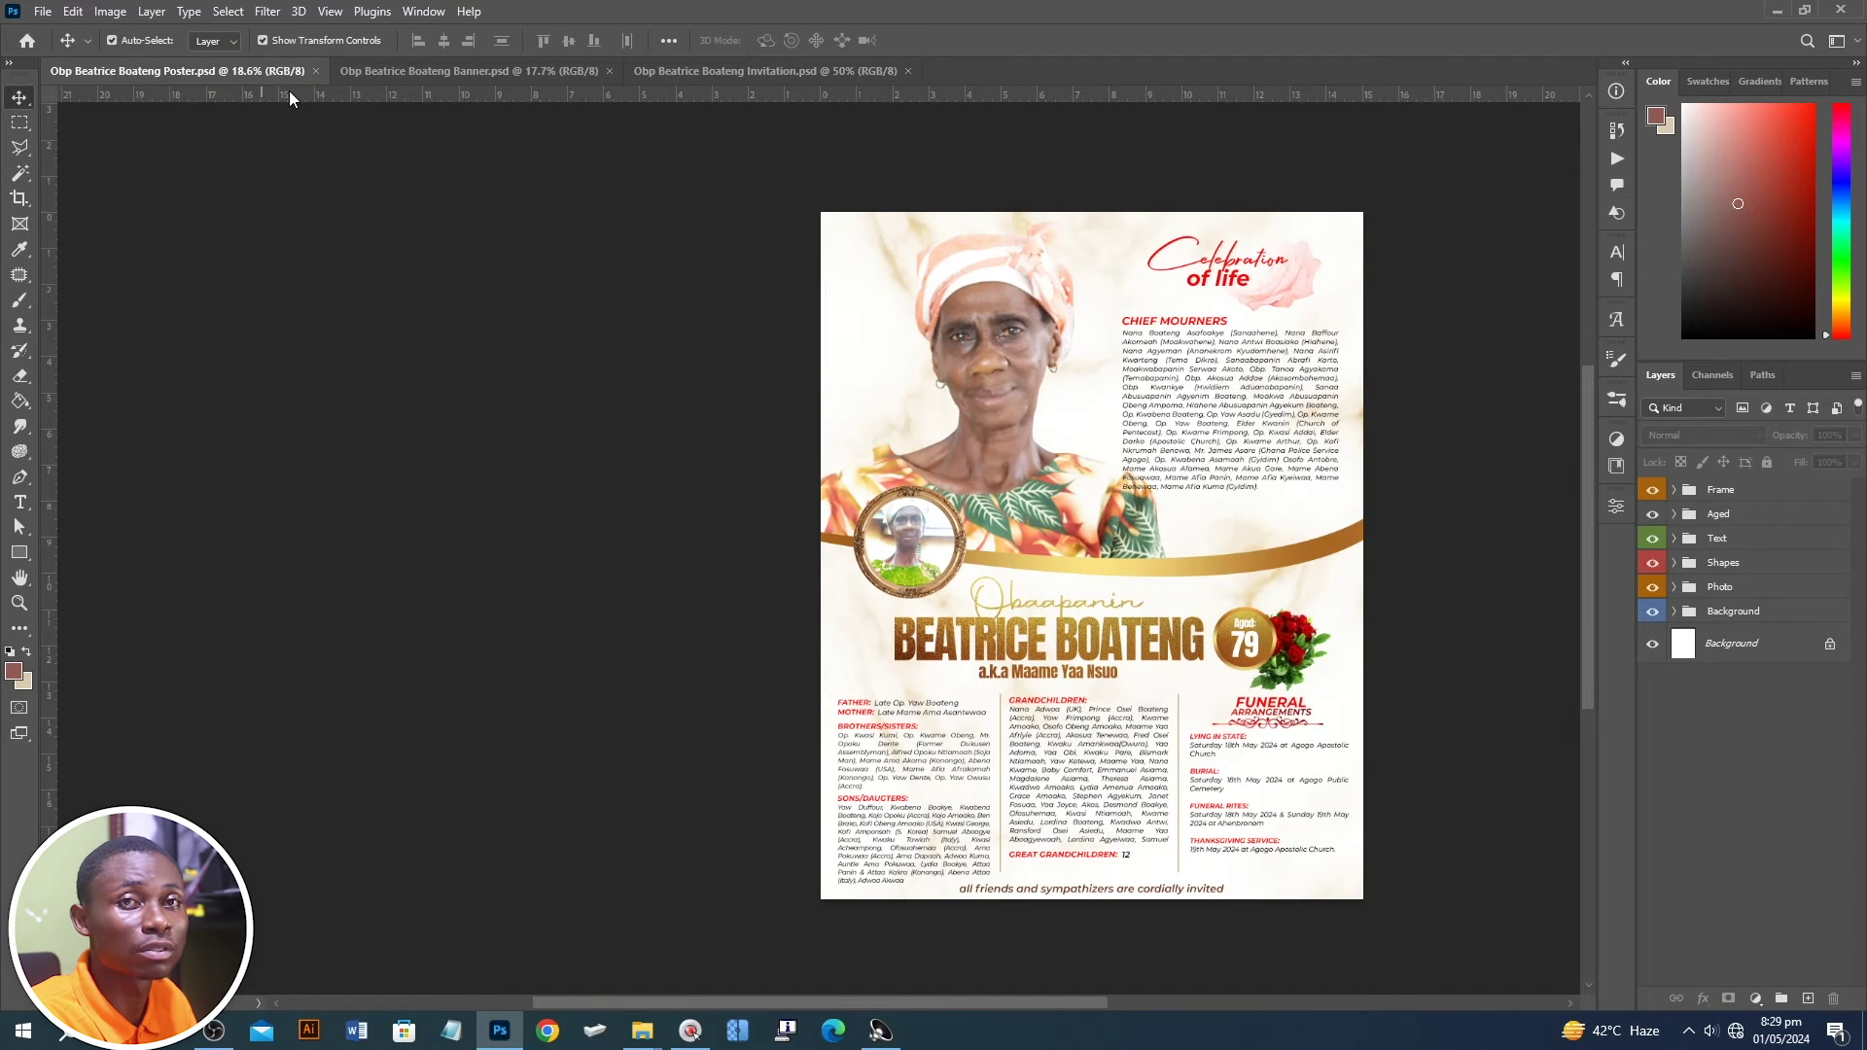
click(1473, 423)
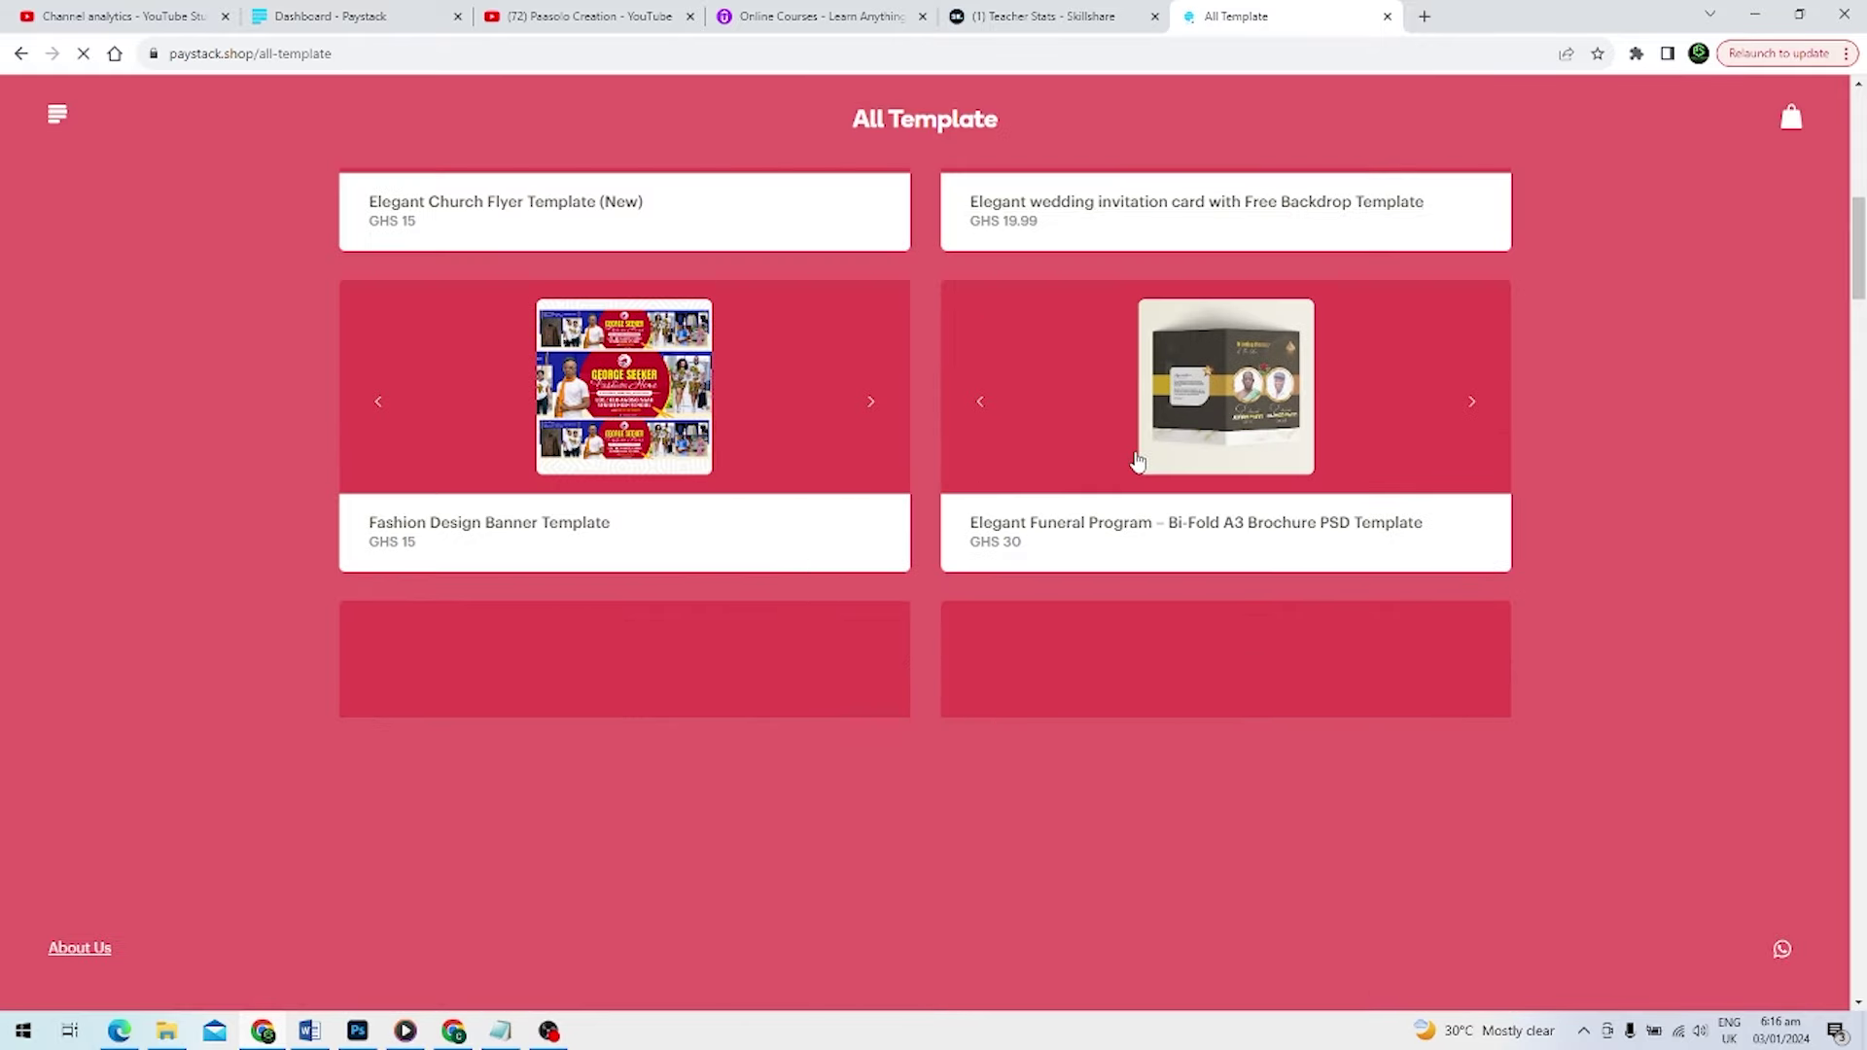
scroll(1138, 467, down, 2)
scroll(1138, 468, down, 2)
scroll(1079, 507, up, 2)
scroll(1079, 508, down, 3)
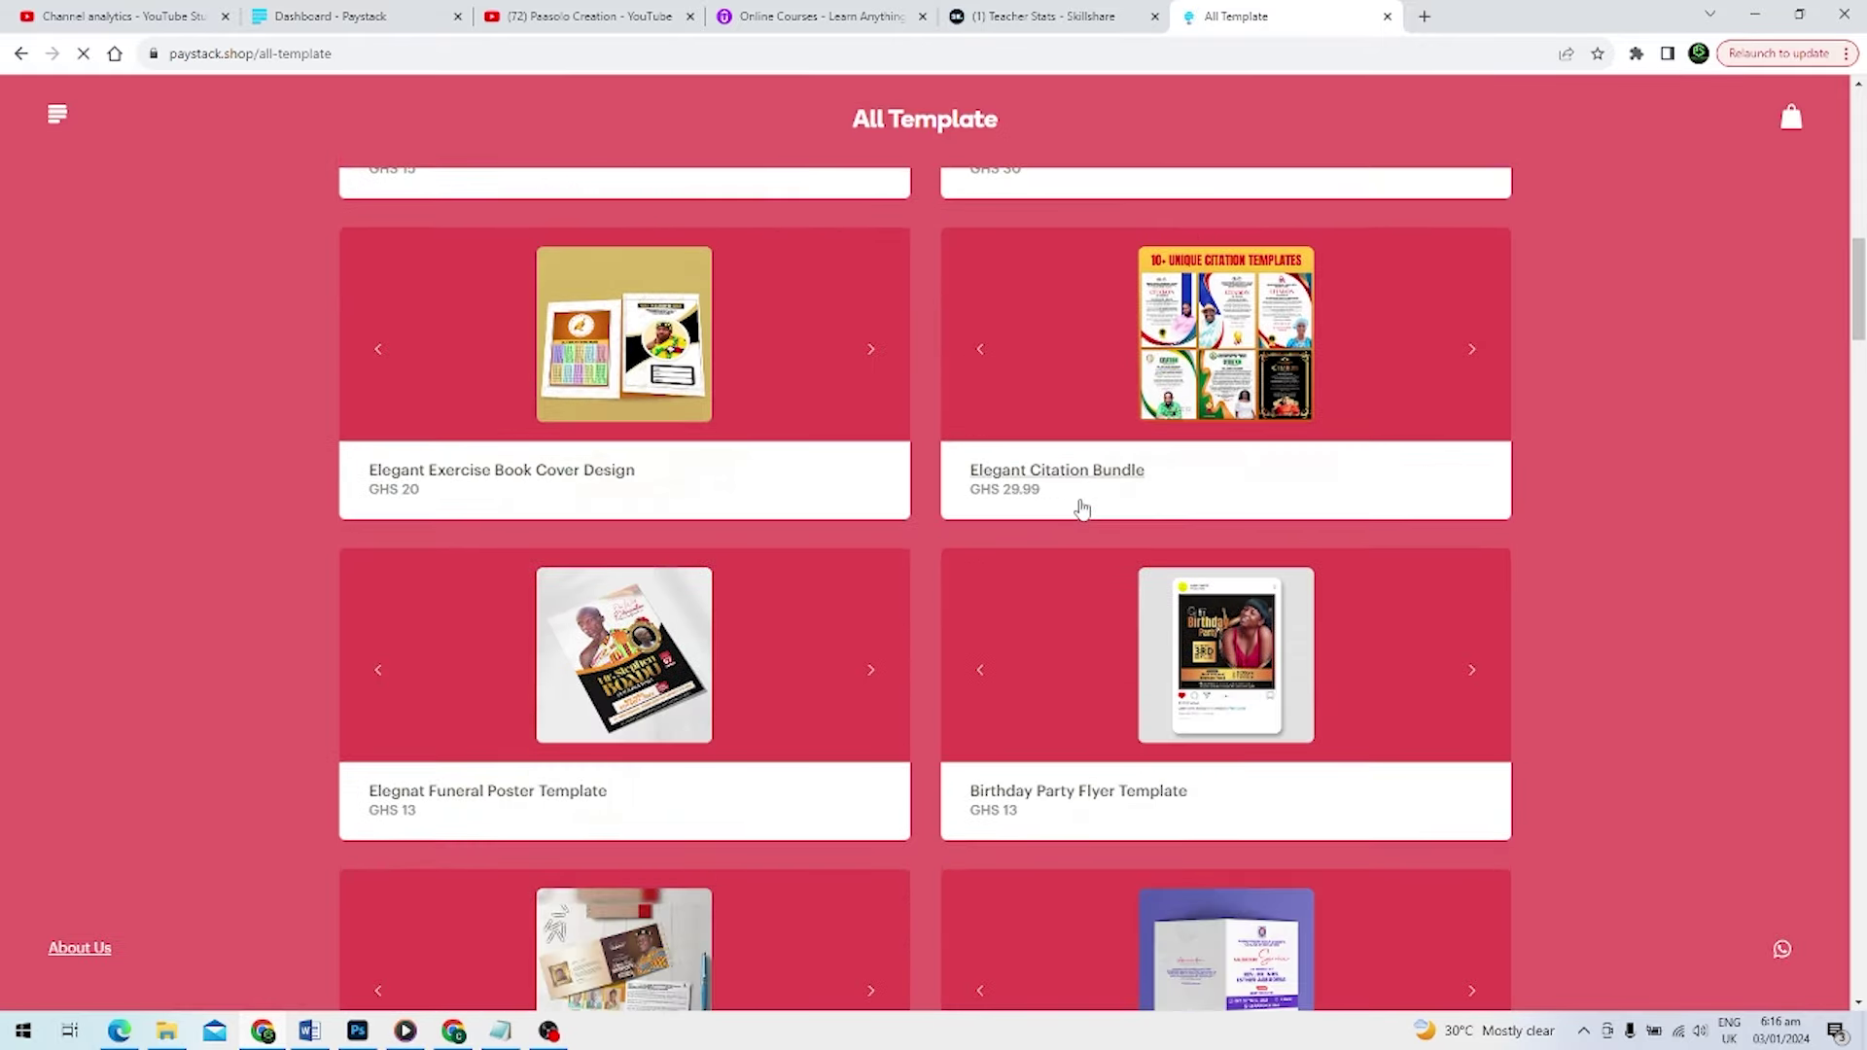
scroll(1080, 507, down, 3)
scroll(1079, 507, down, 5)
scroll(614, 212, down, 1)
scroll(700, 360, down, 2)
scroll(700, 360, down, 3)
scroll(753, 308, down, 1)
scroll(753, 308, down, 3)
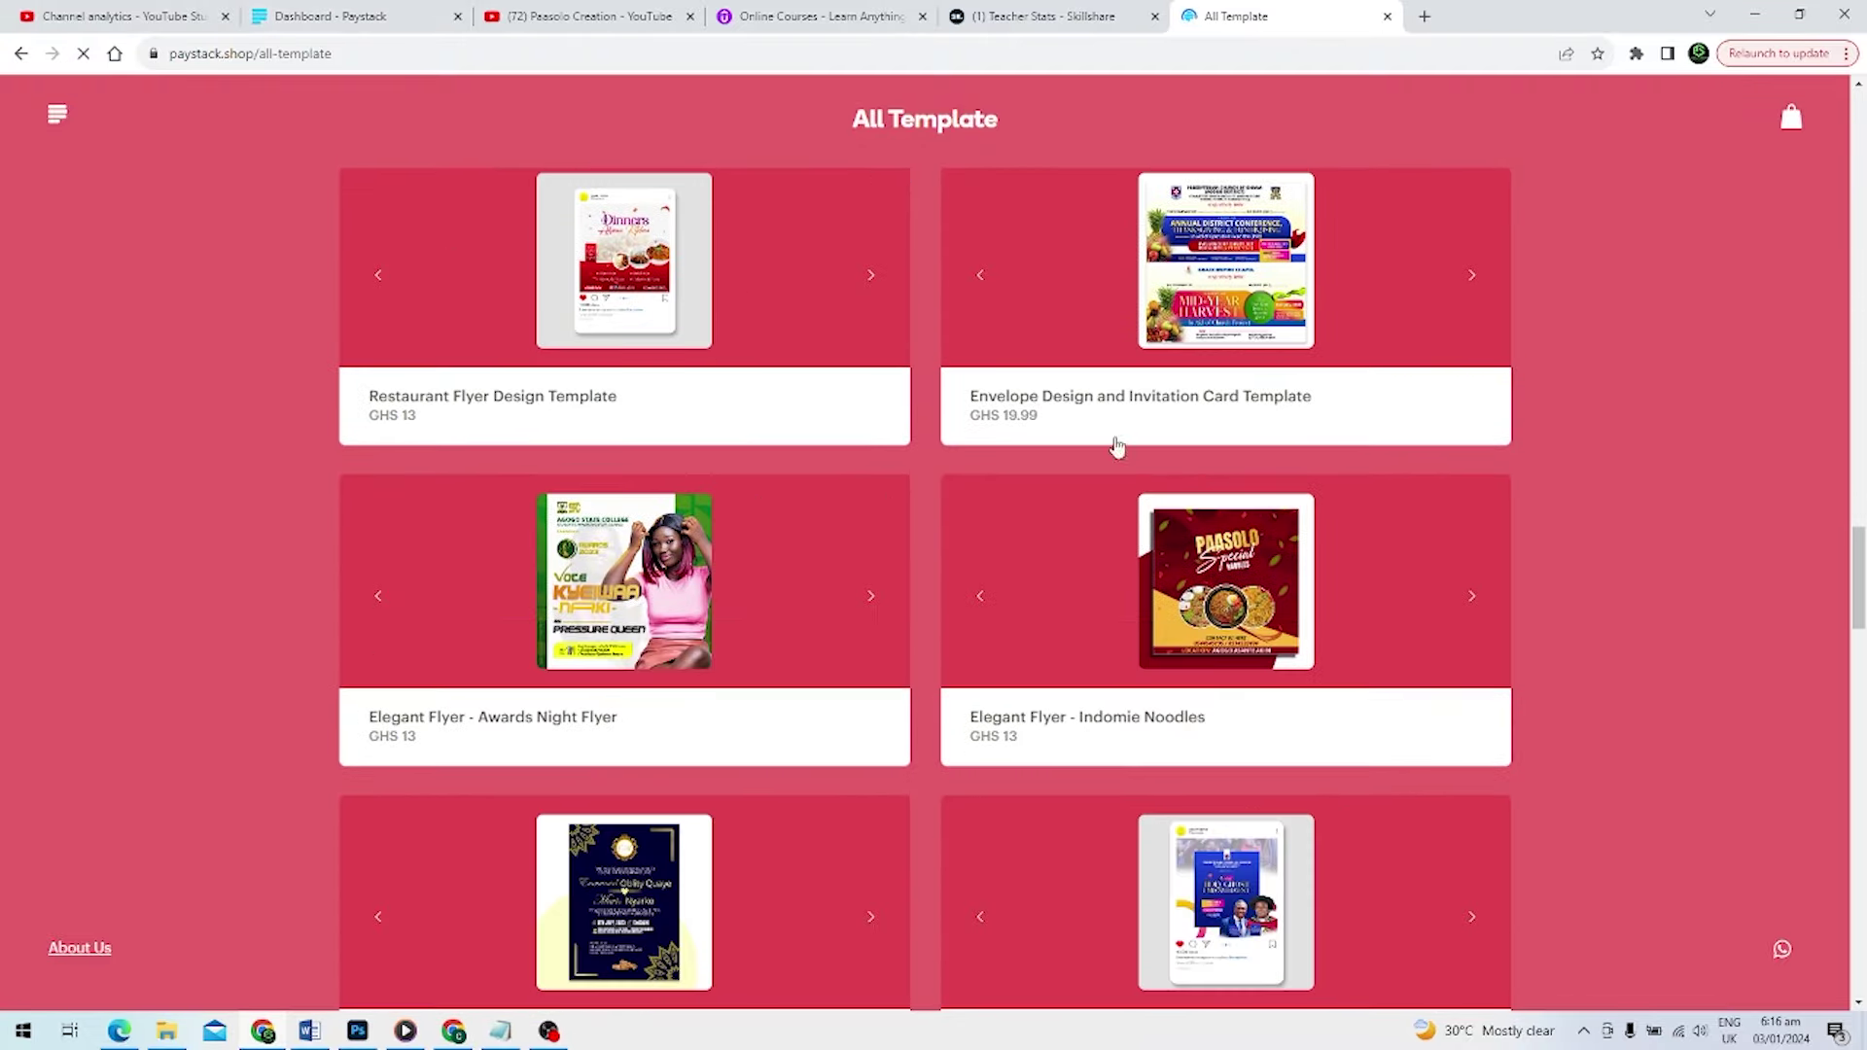
scroll(992, 541, down, 3)
scroll(962, 573, down, 3)
scroll(962, 574, down, 3)
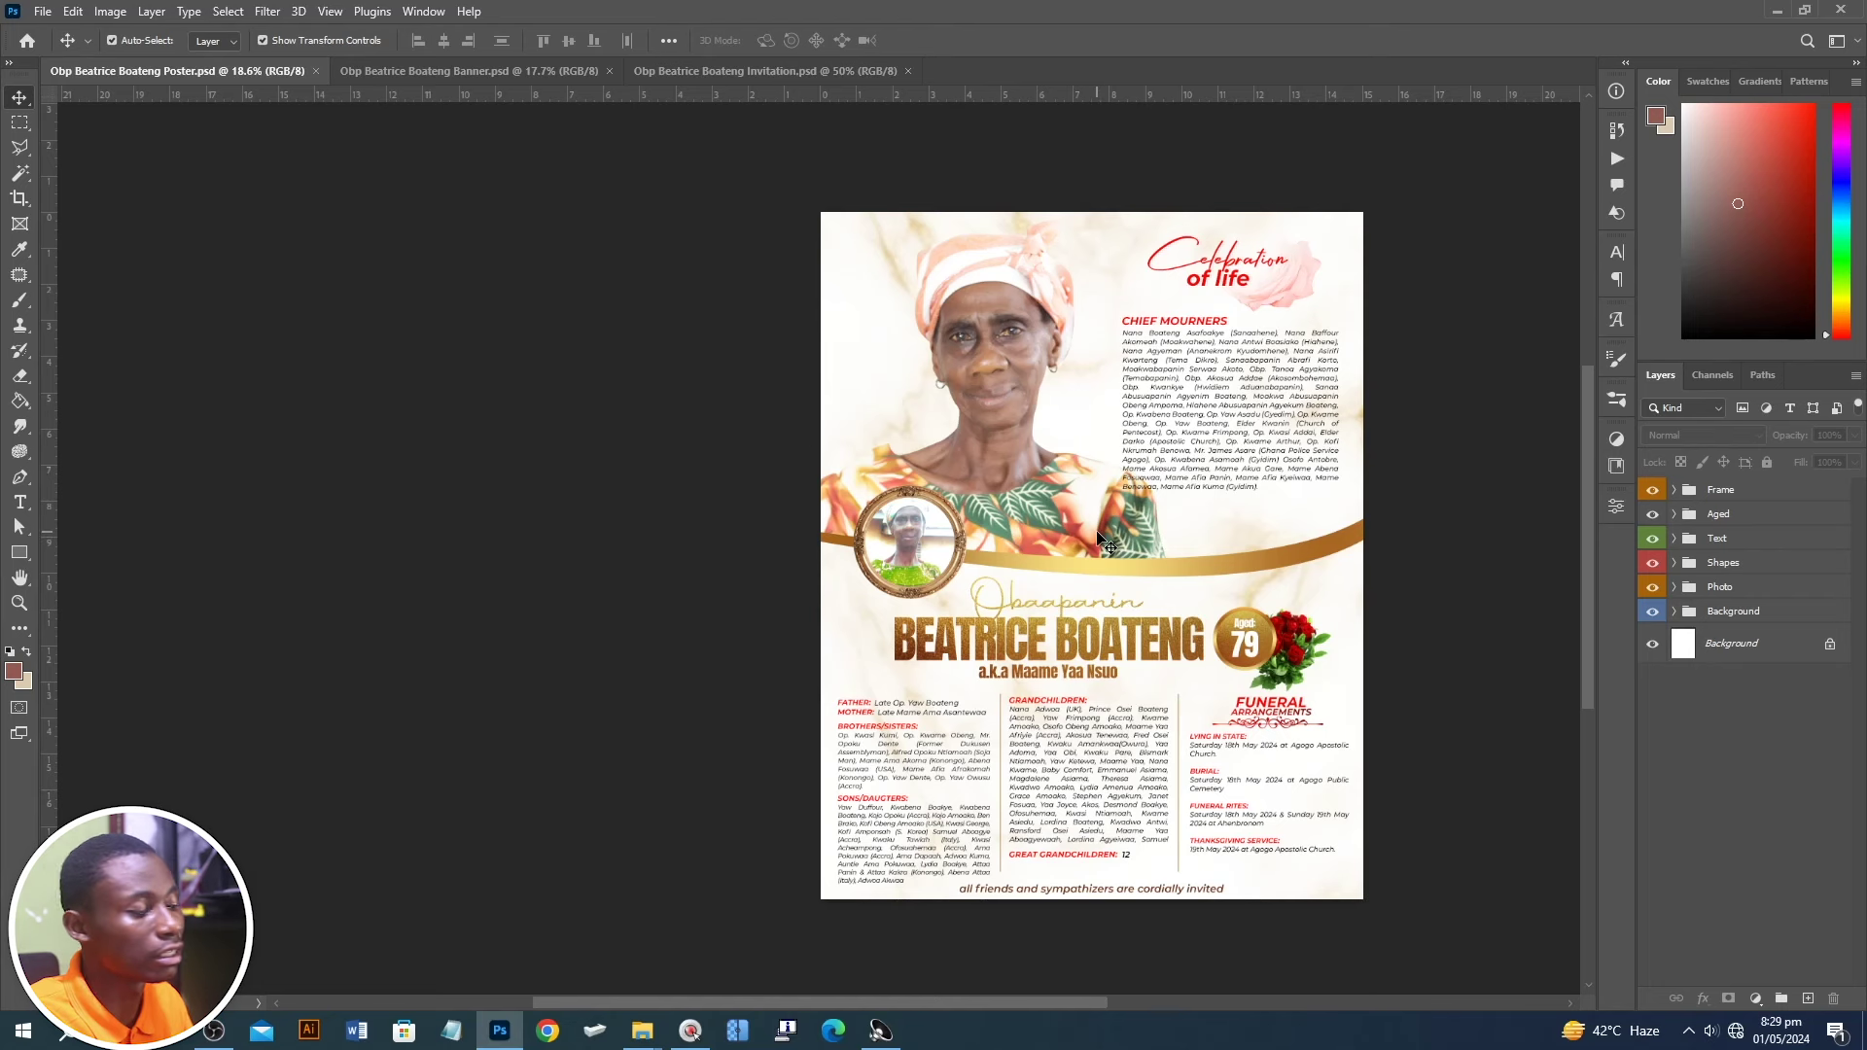
- Create a new A3-based print document in inches, 15 wide by 19 high
key(ctrl+n)
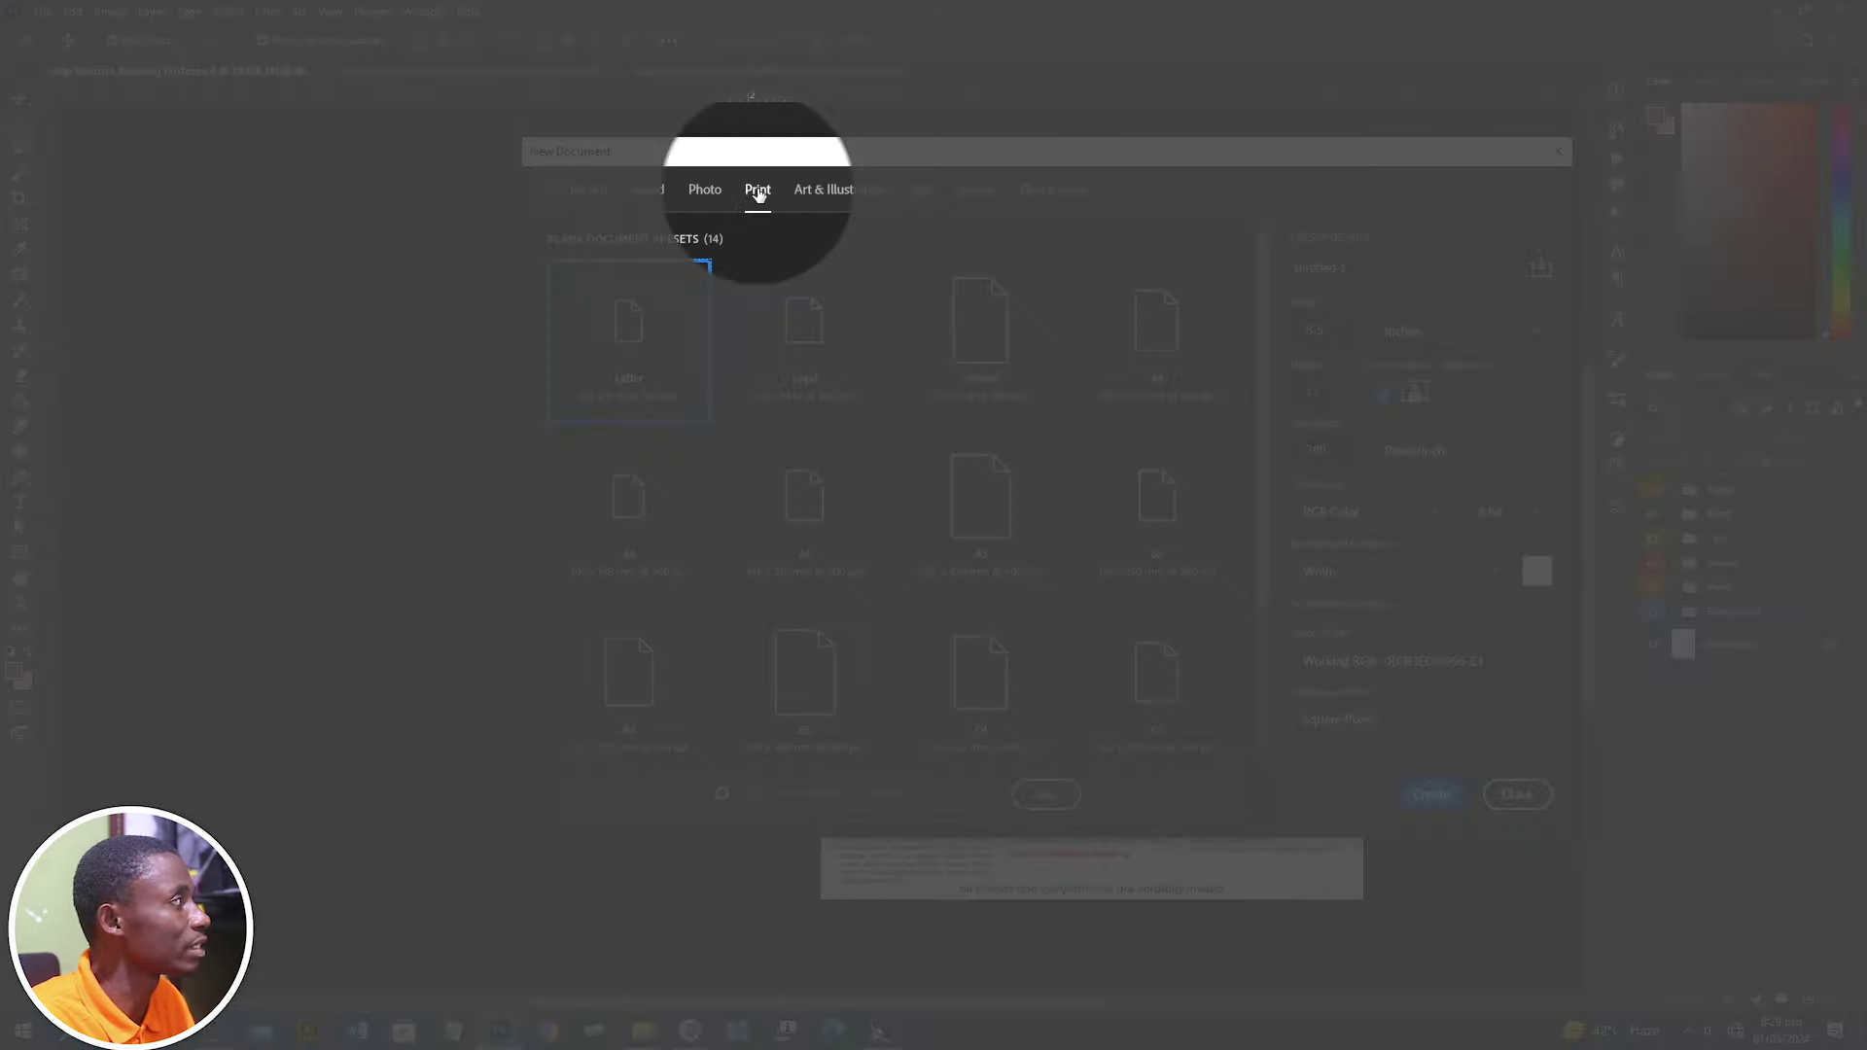
click(756, 192)
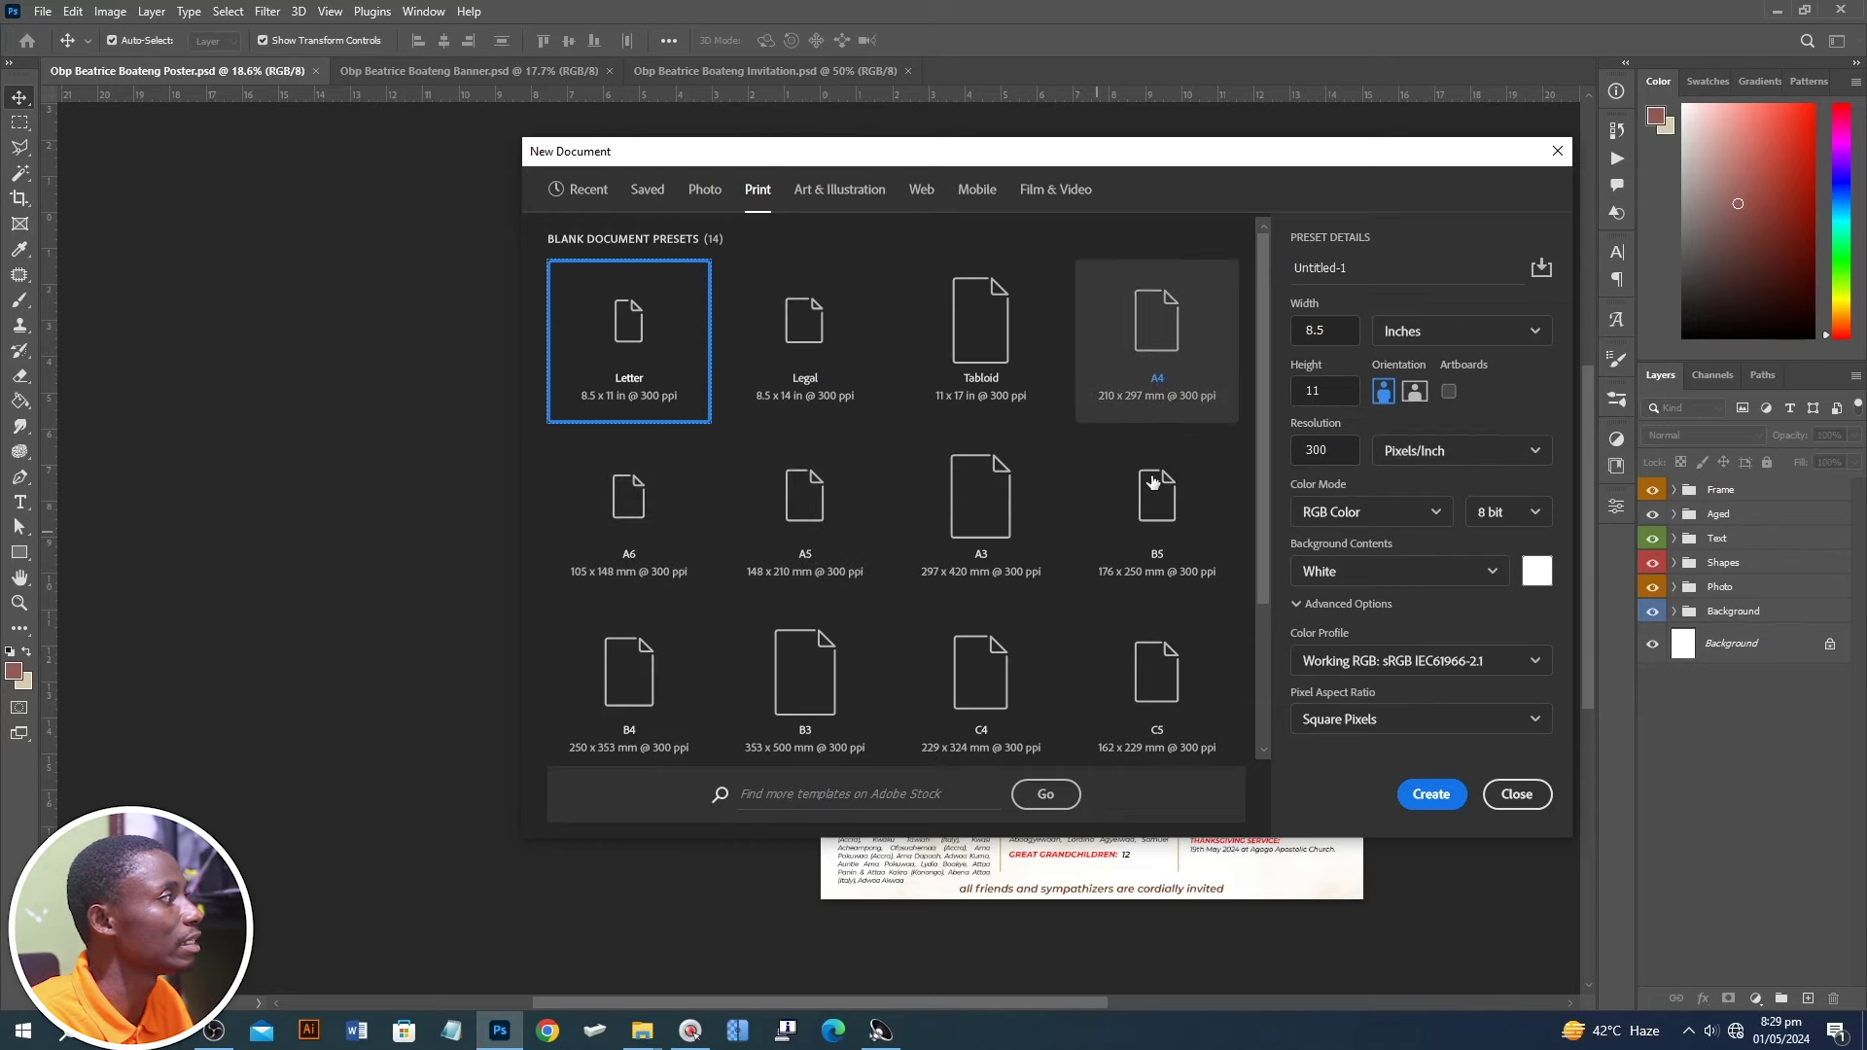
click(992, 528)
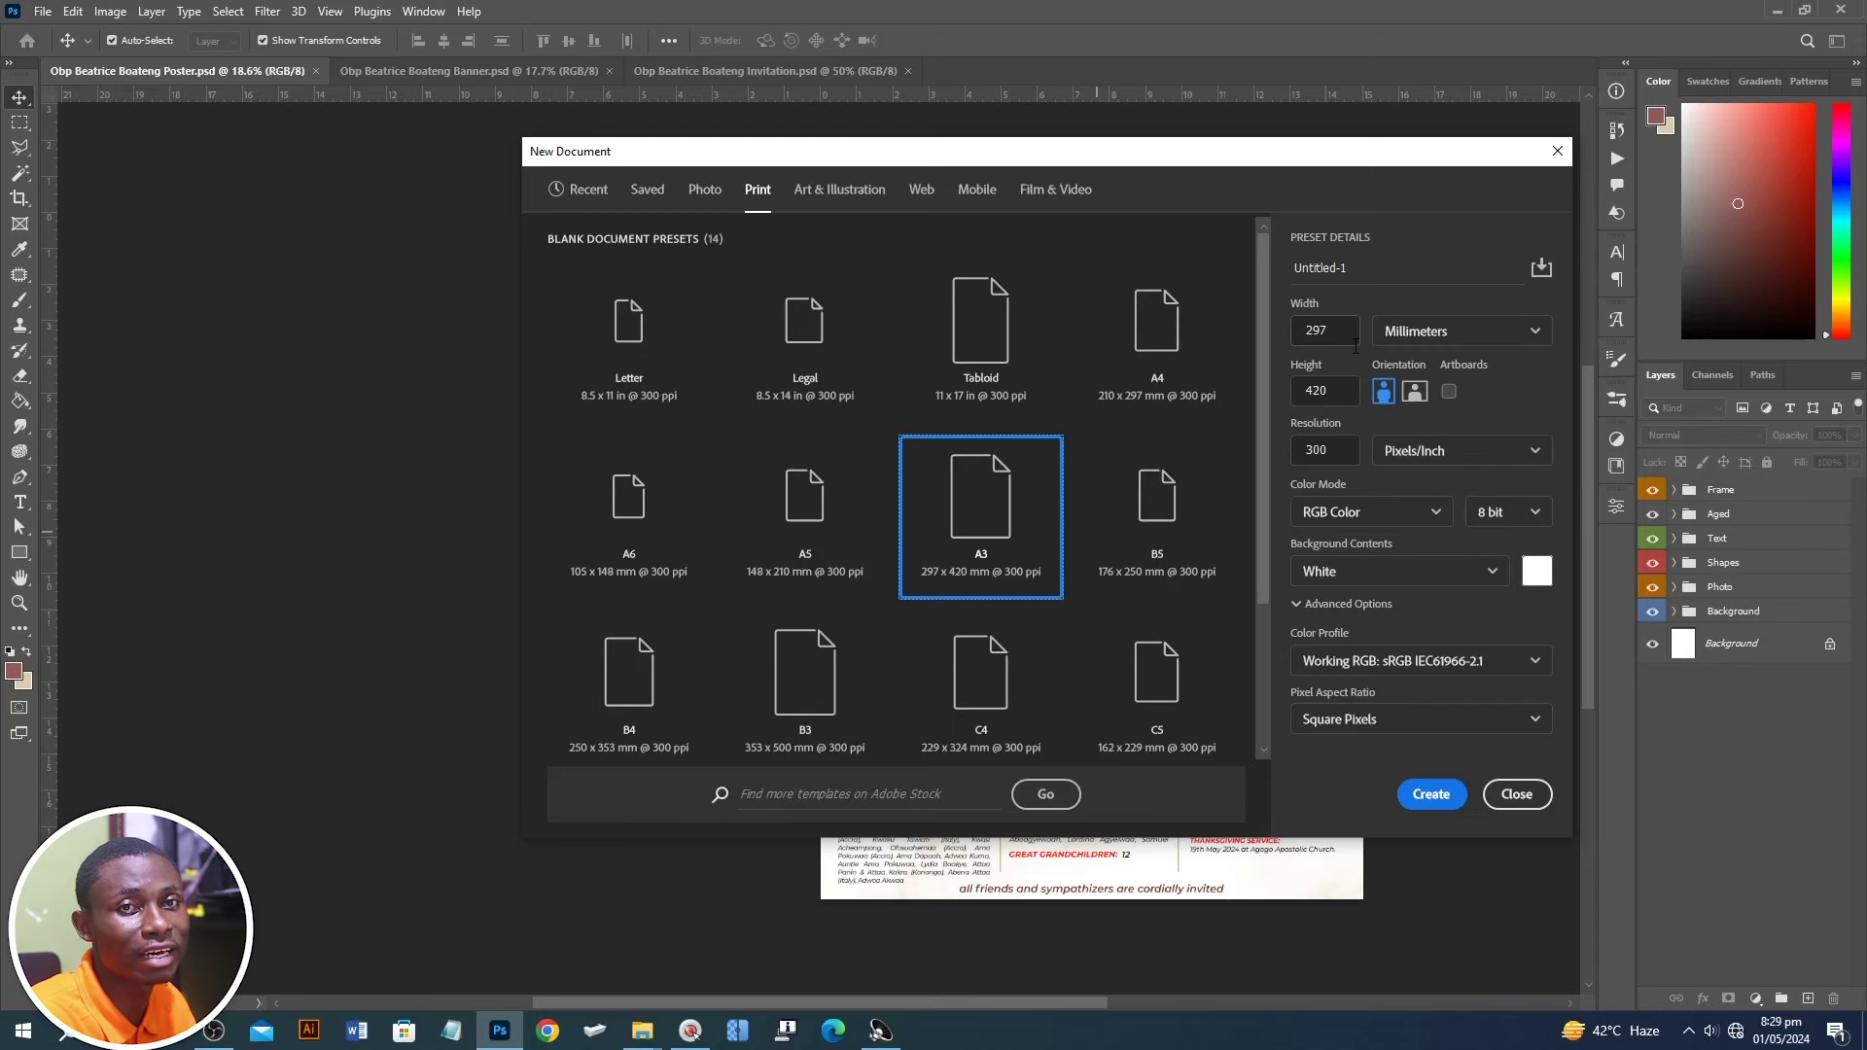
click(1393, 334)
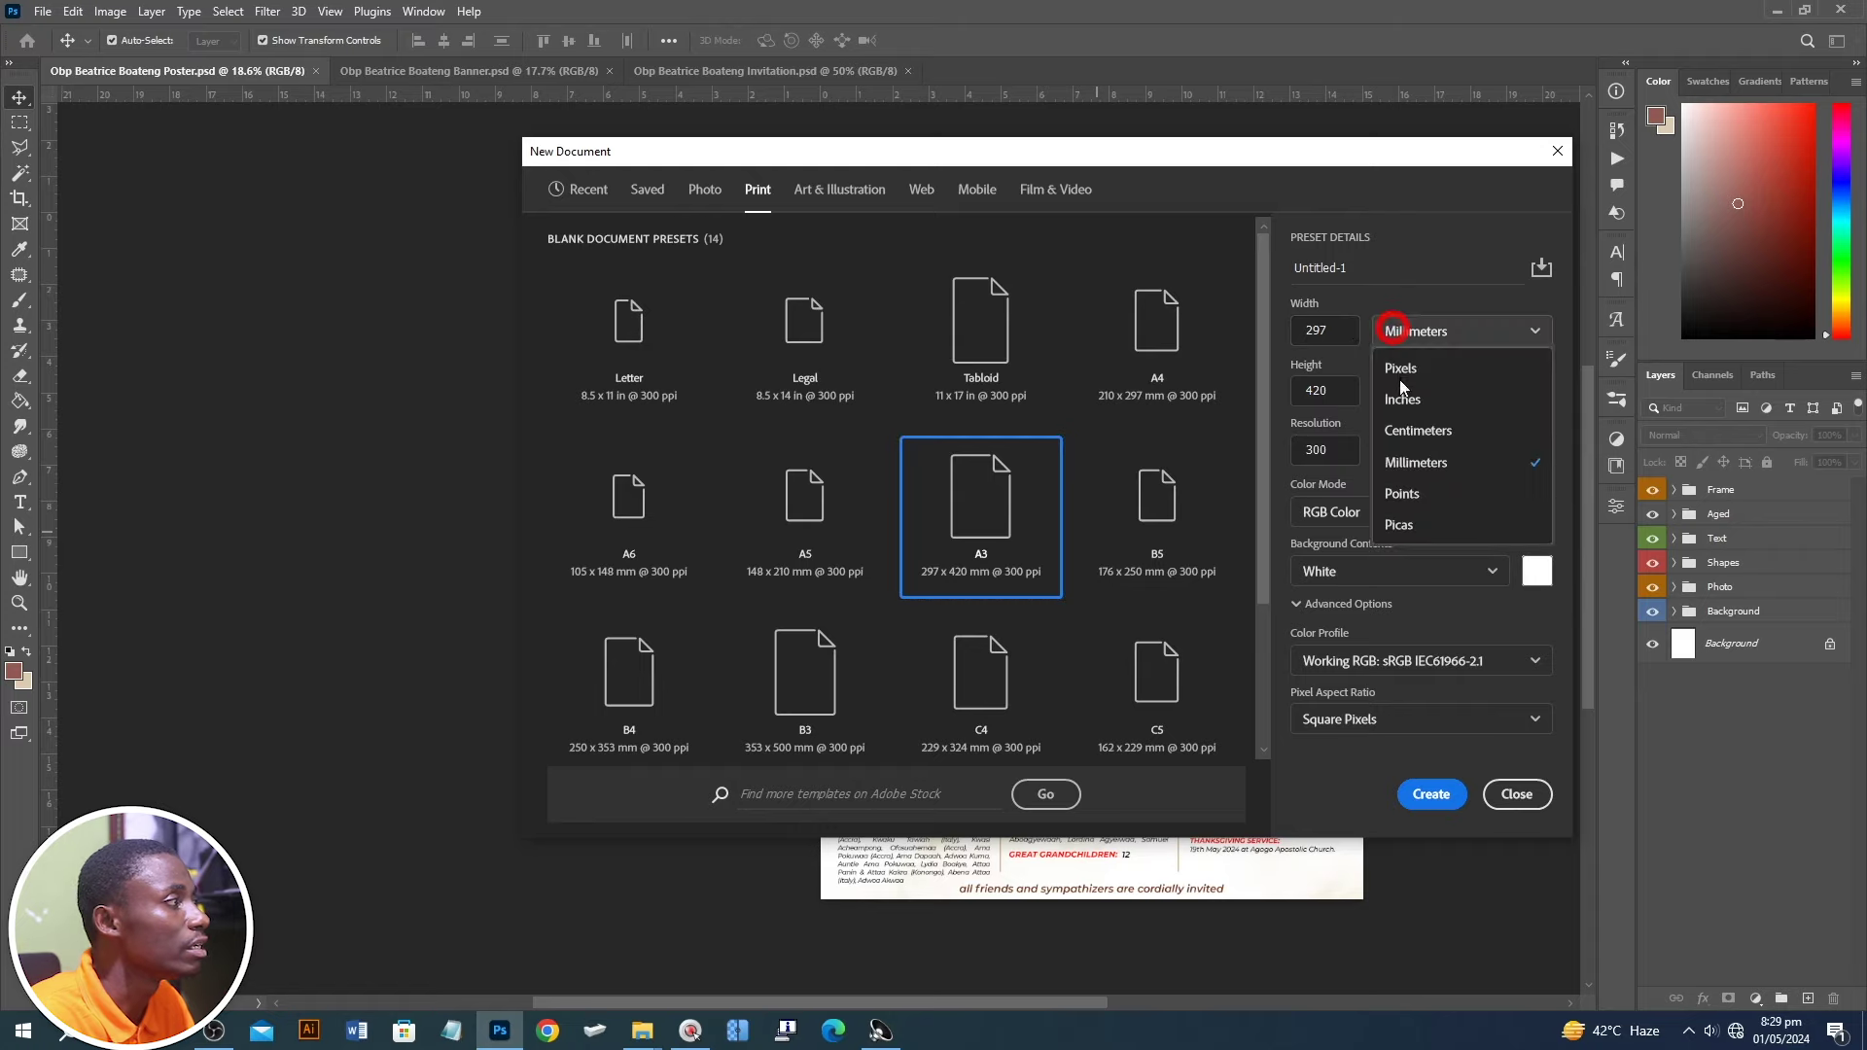
click(1399, 399)
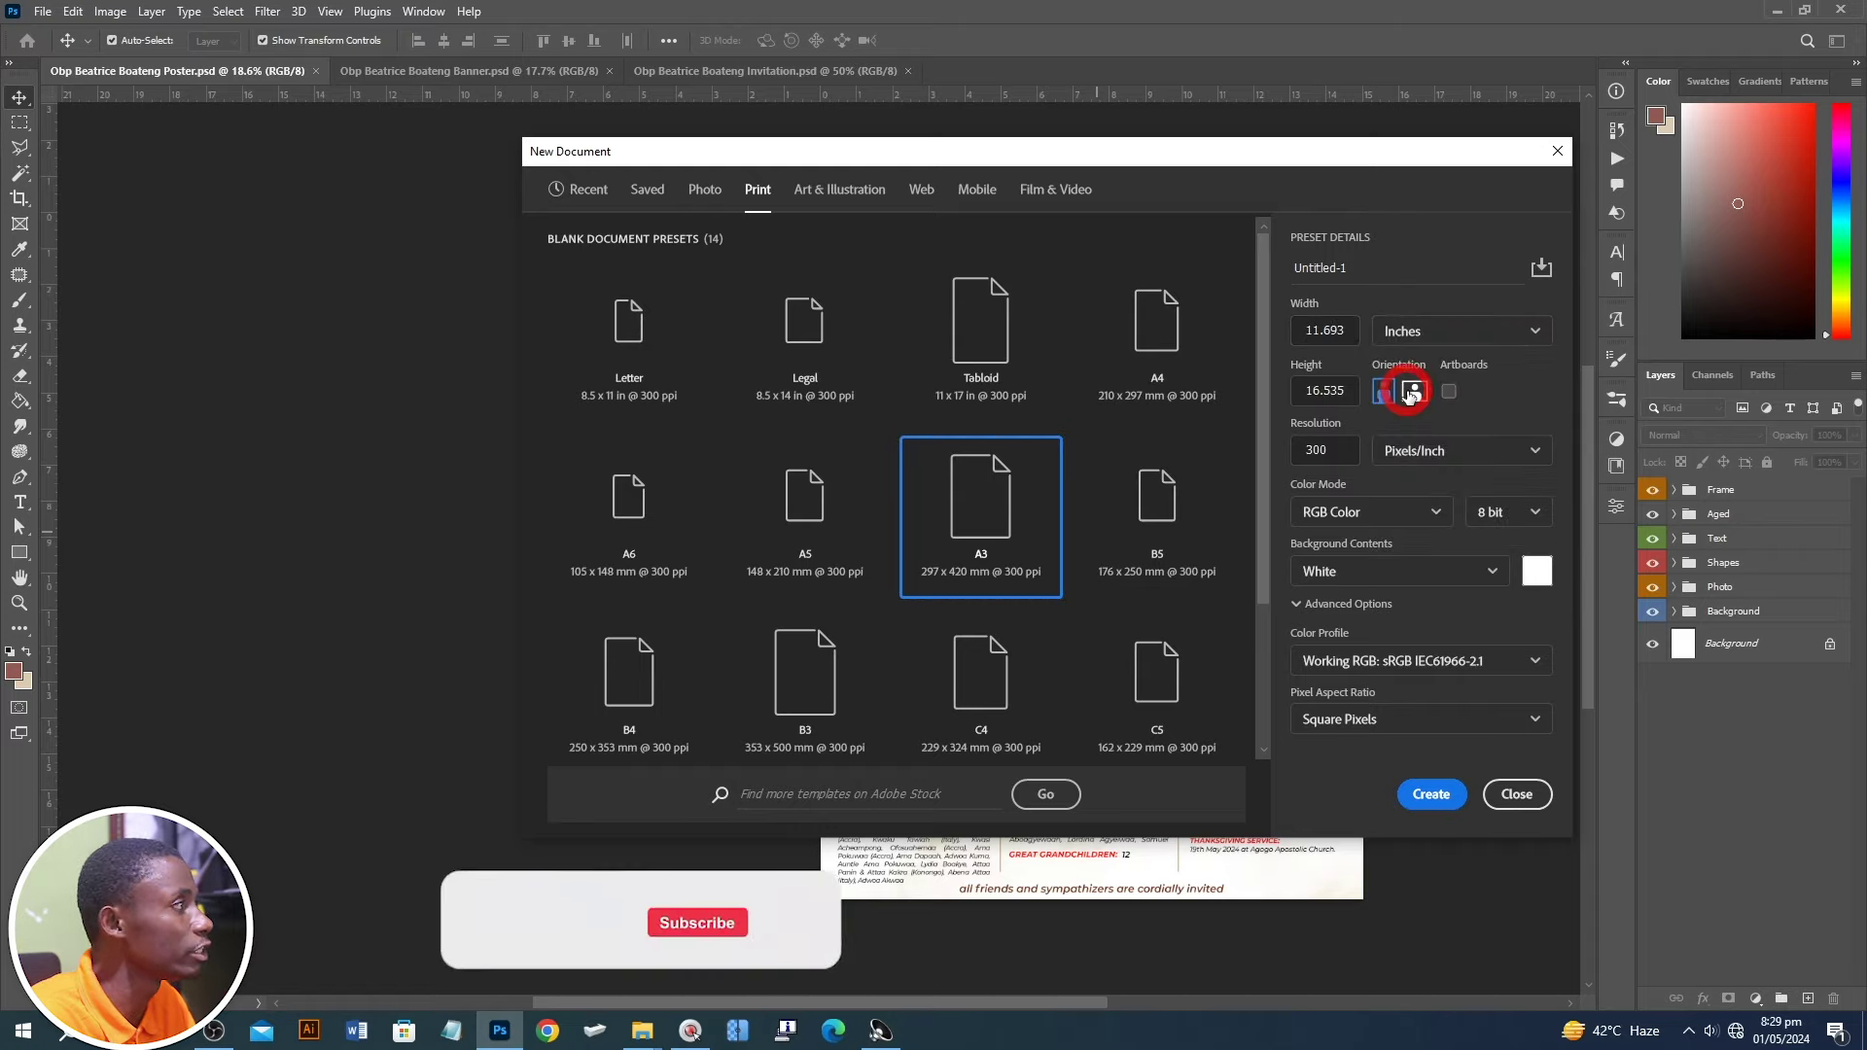
double_click(1324, 330)
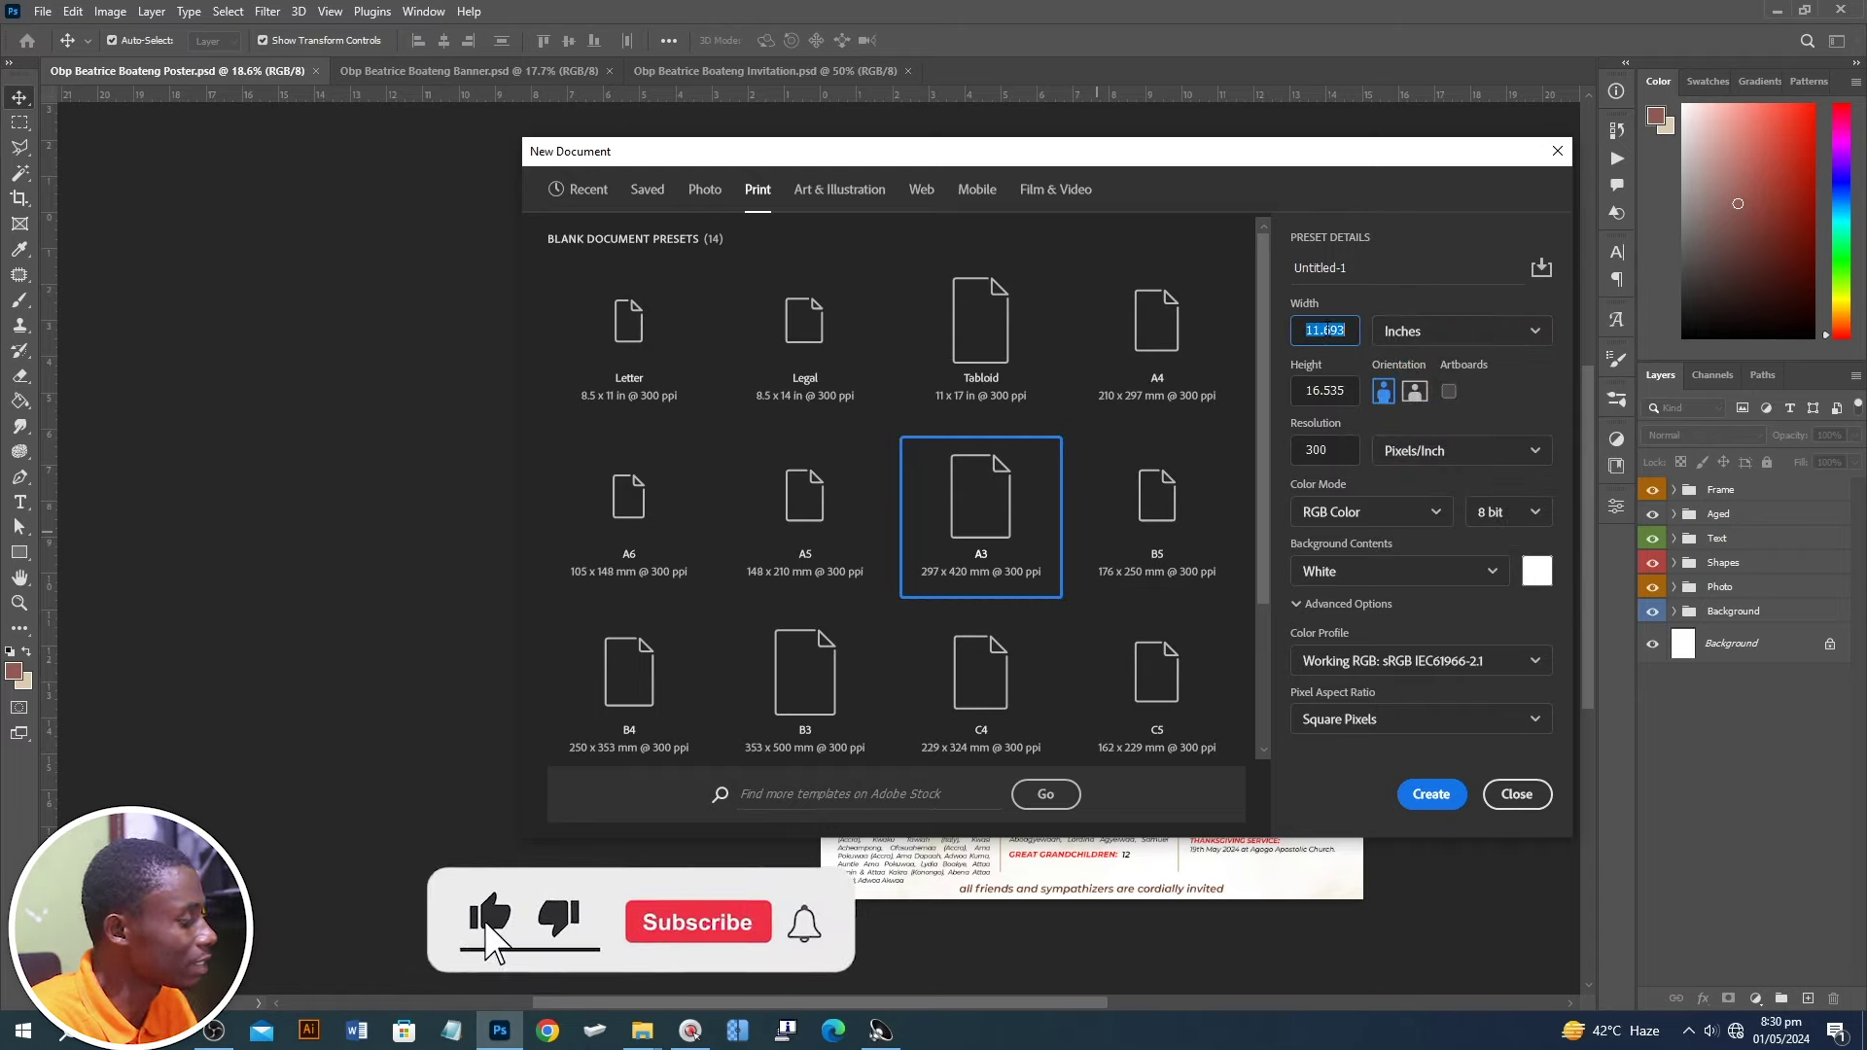
text(5)
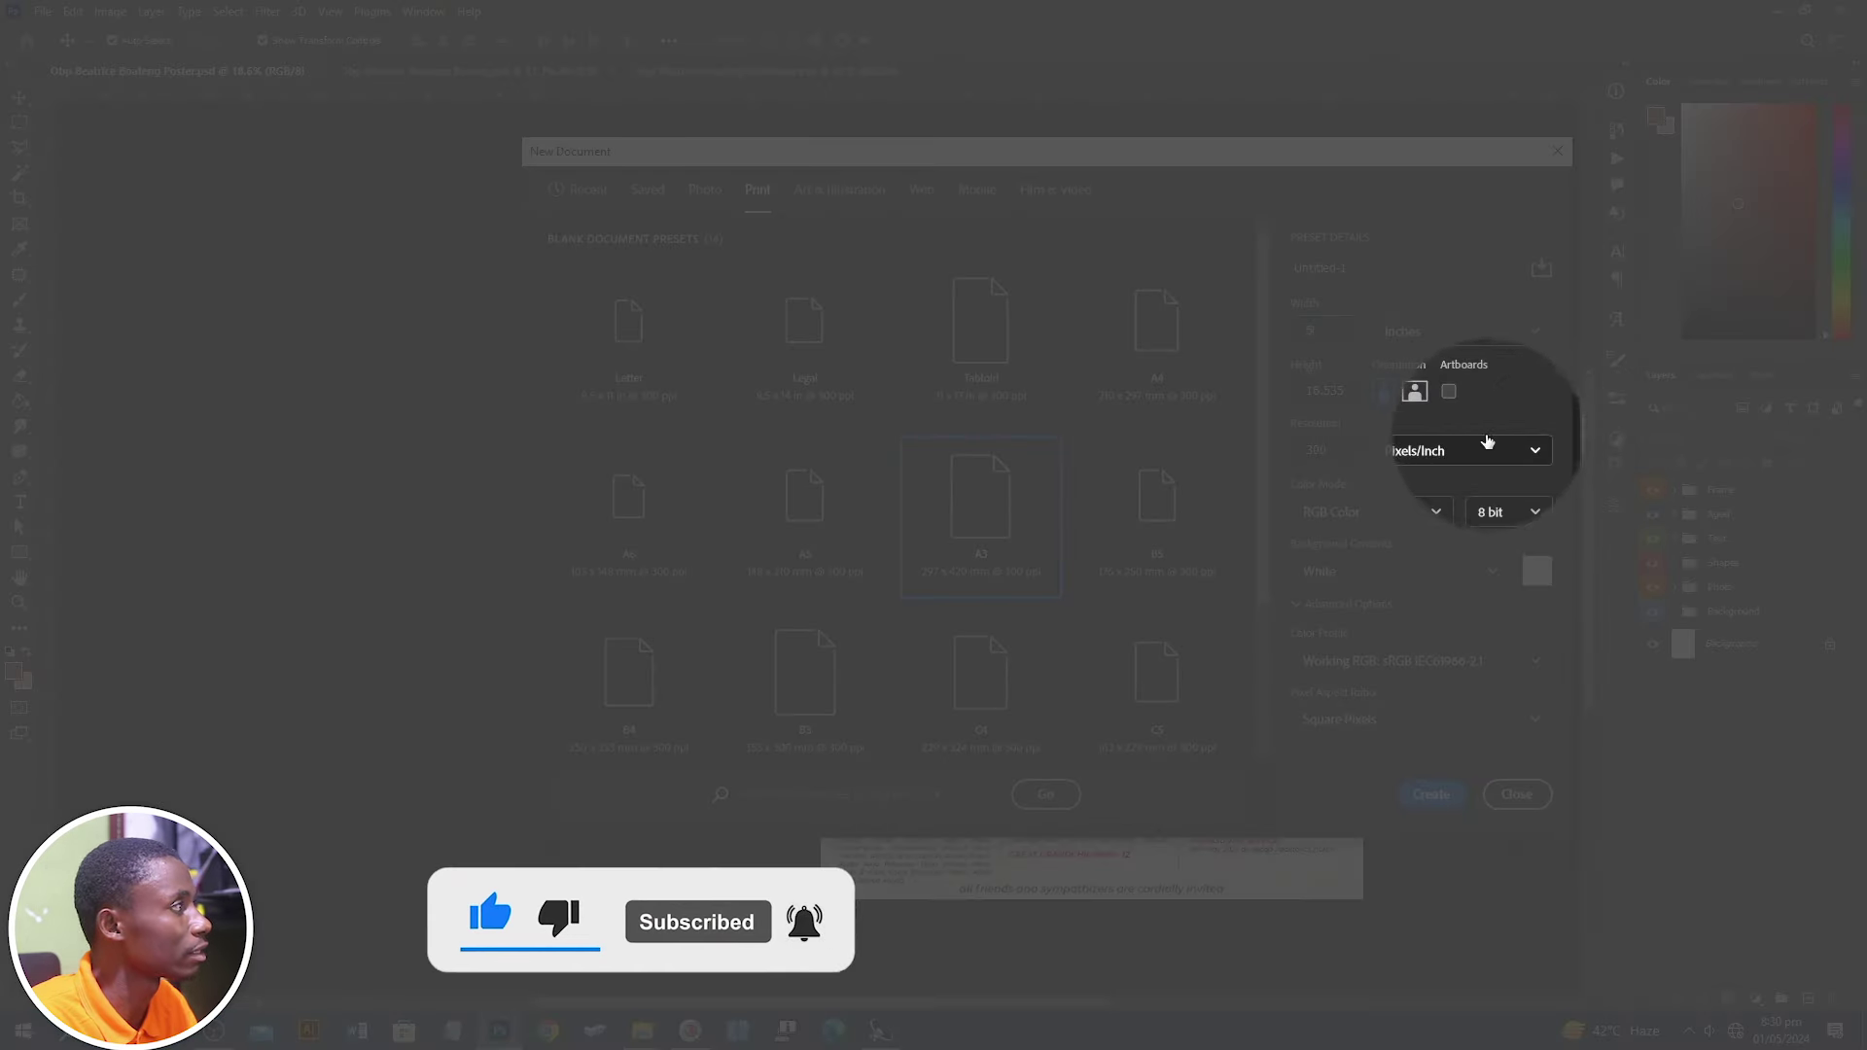
click(1328, 337)
text(19)
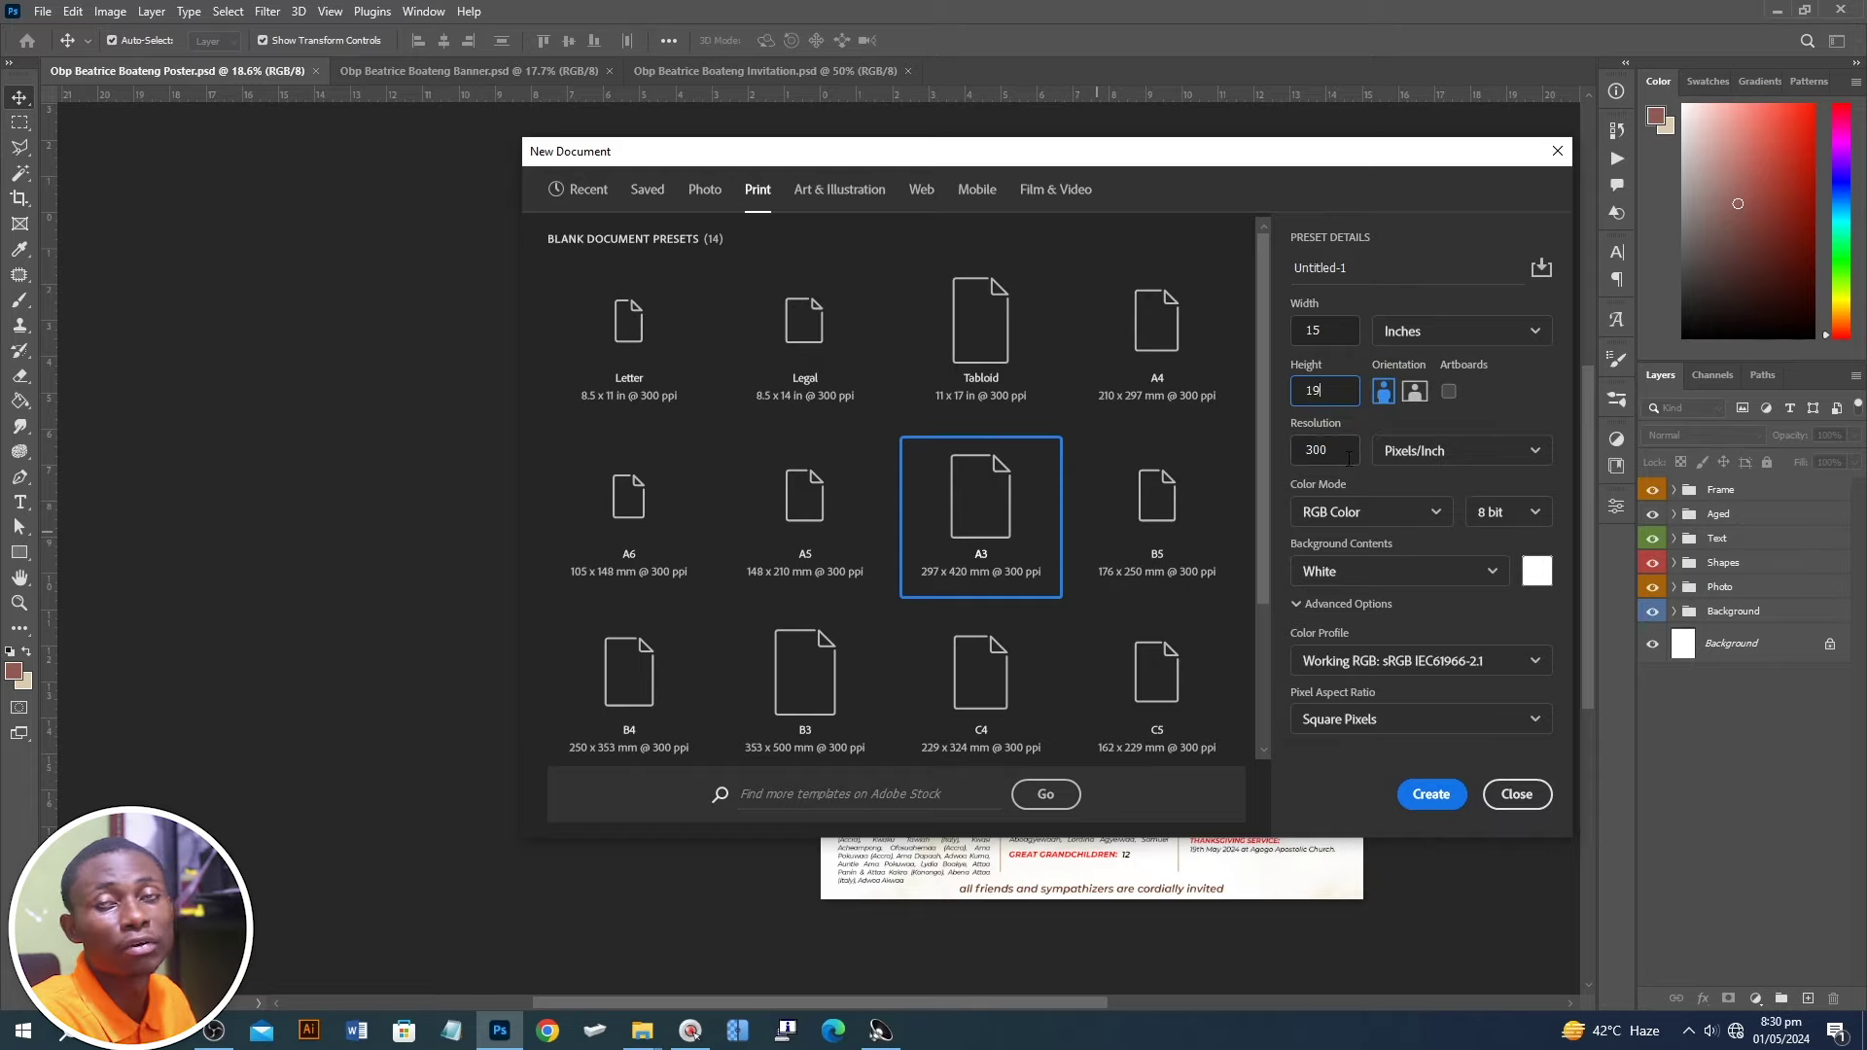
click(1435, 794)
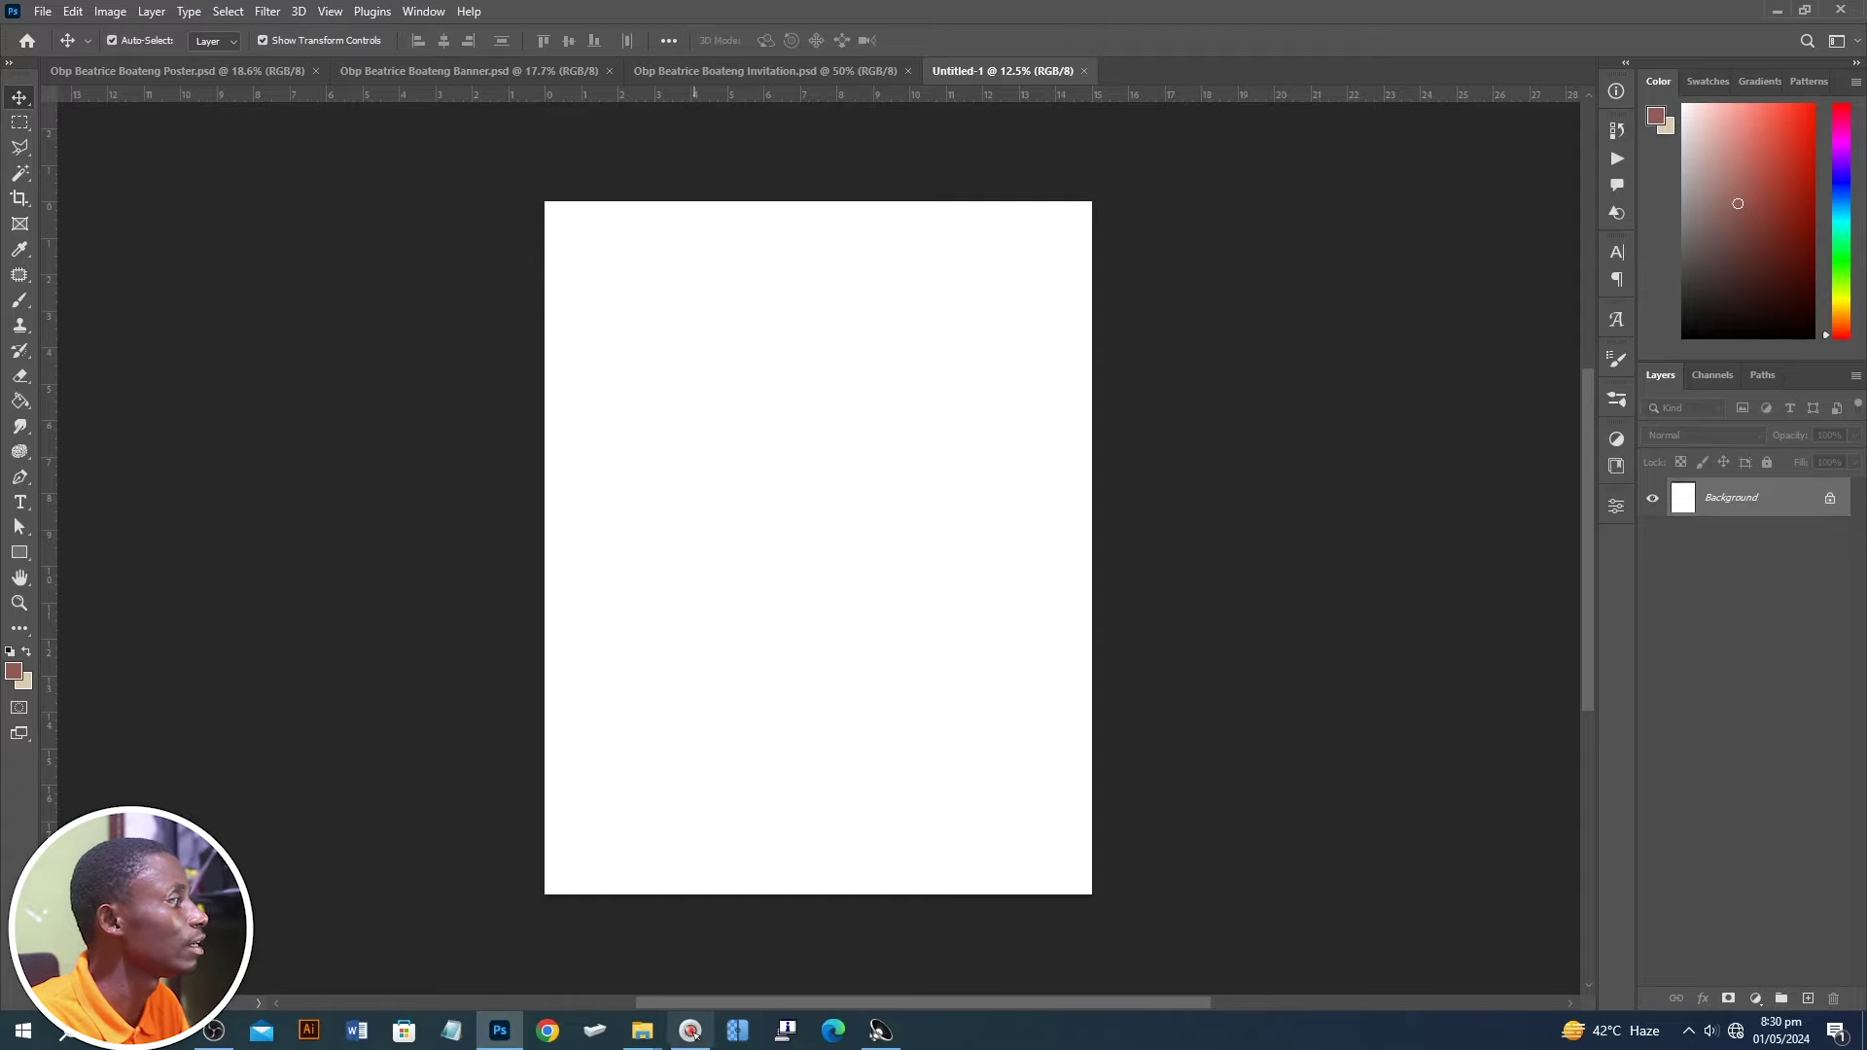
- Draw a black rectangle over the lower half of Untitled-1, checking the poster for reference
click(176, 71)
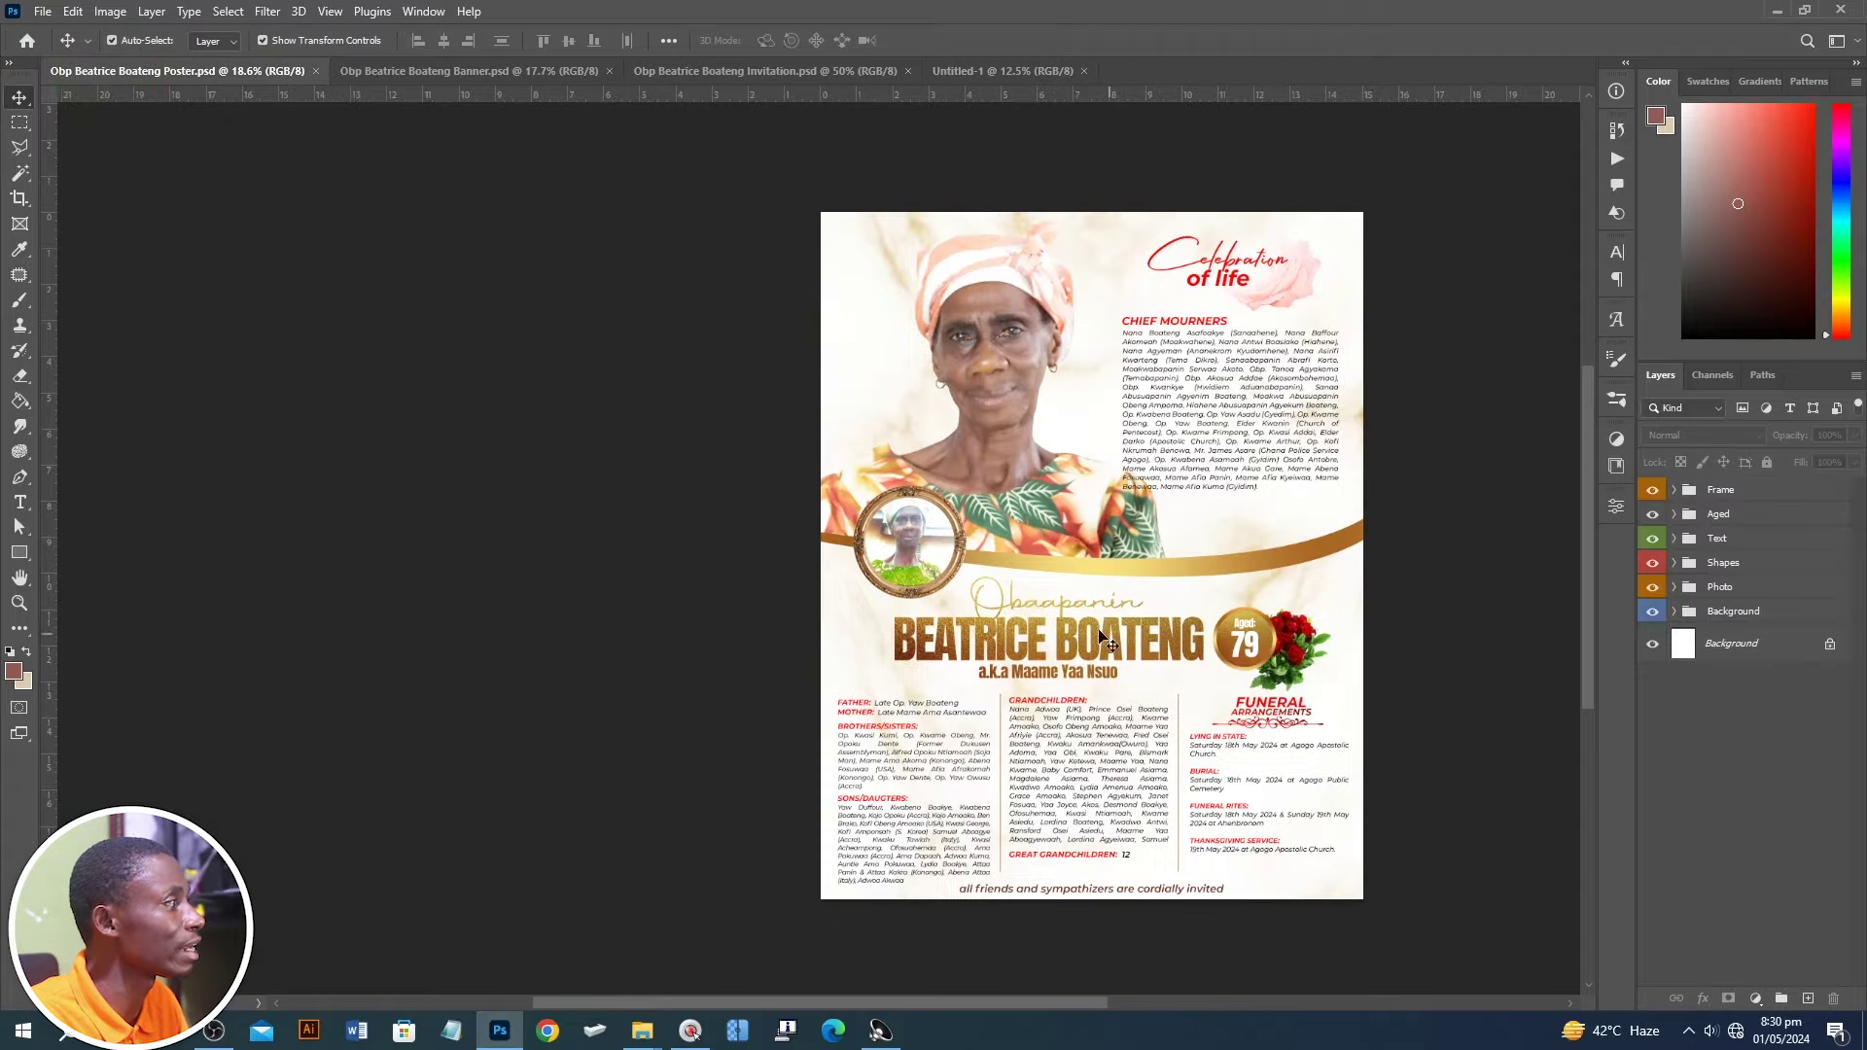
click(951, 79)
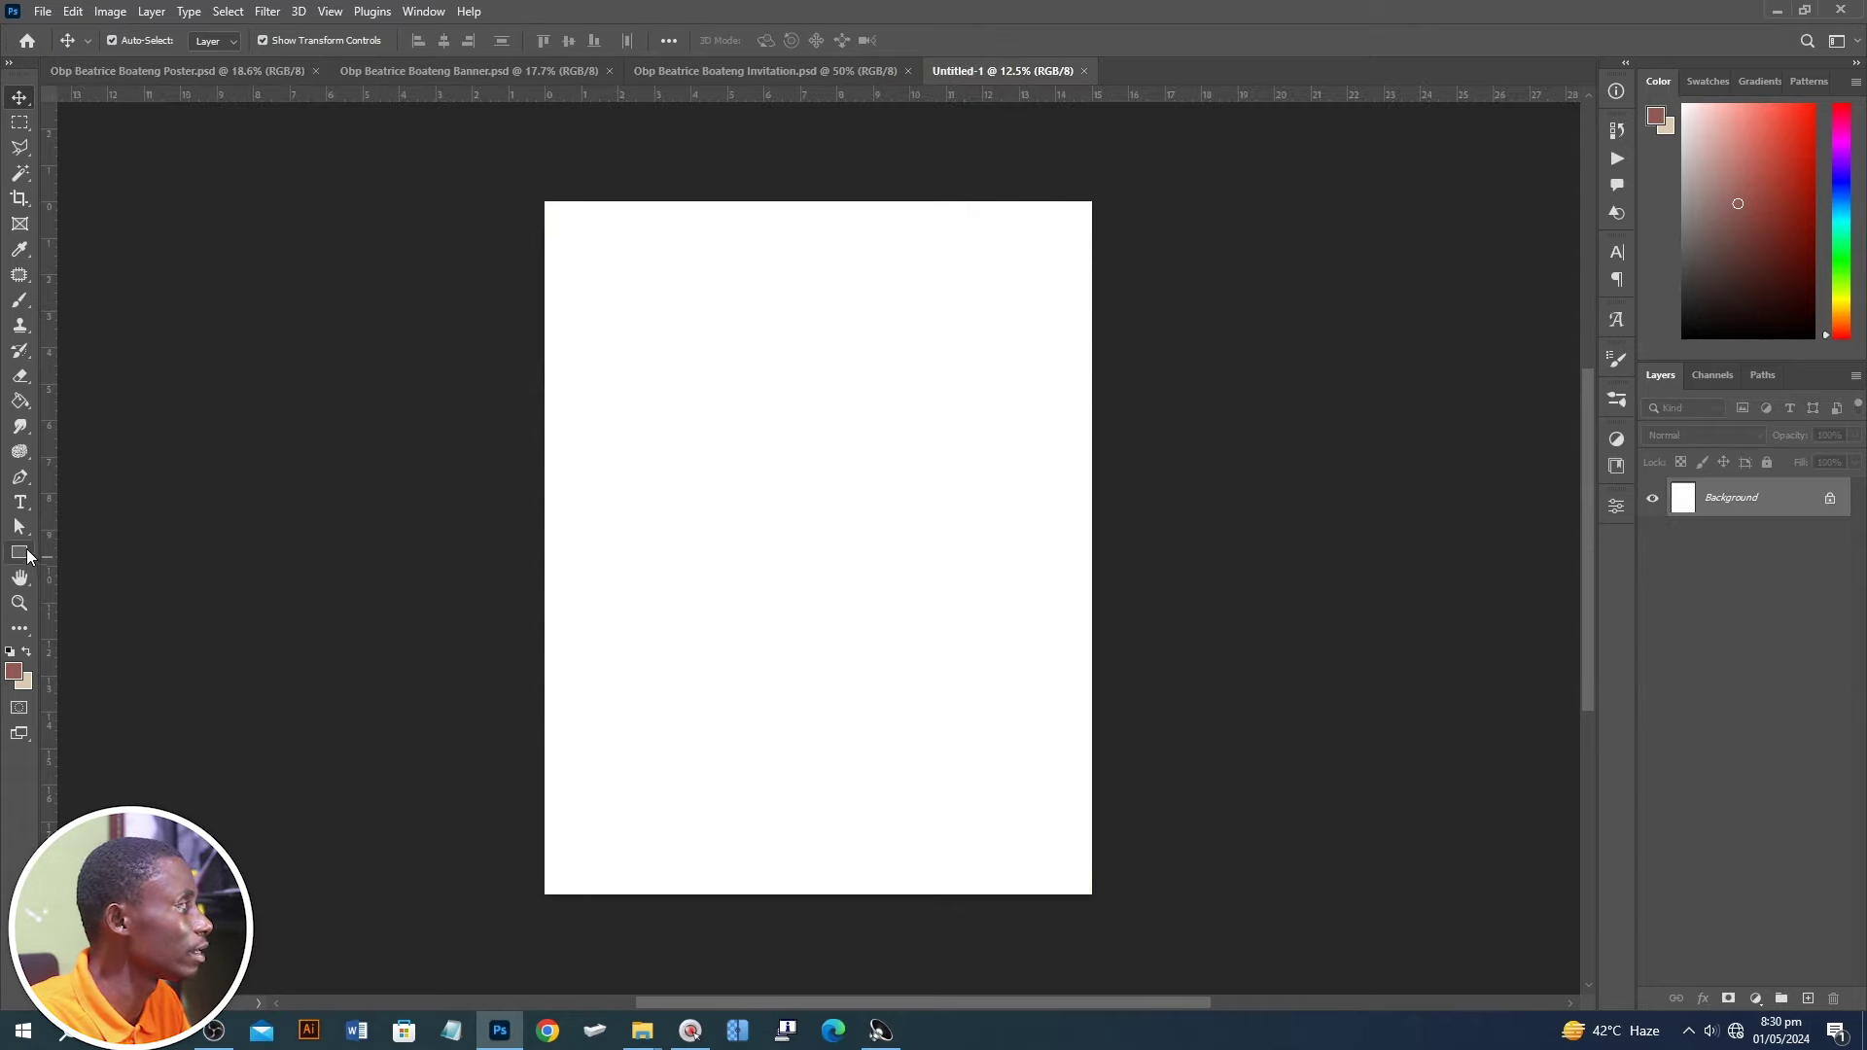
click(24, 551)
drag(494, 505, 1166, 919)
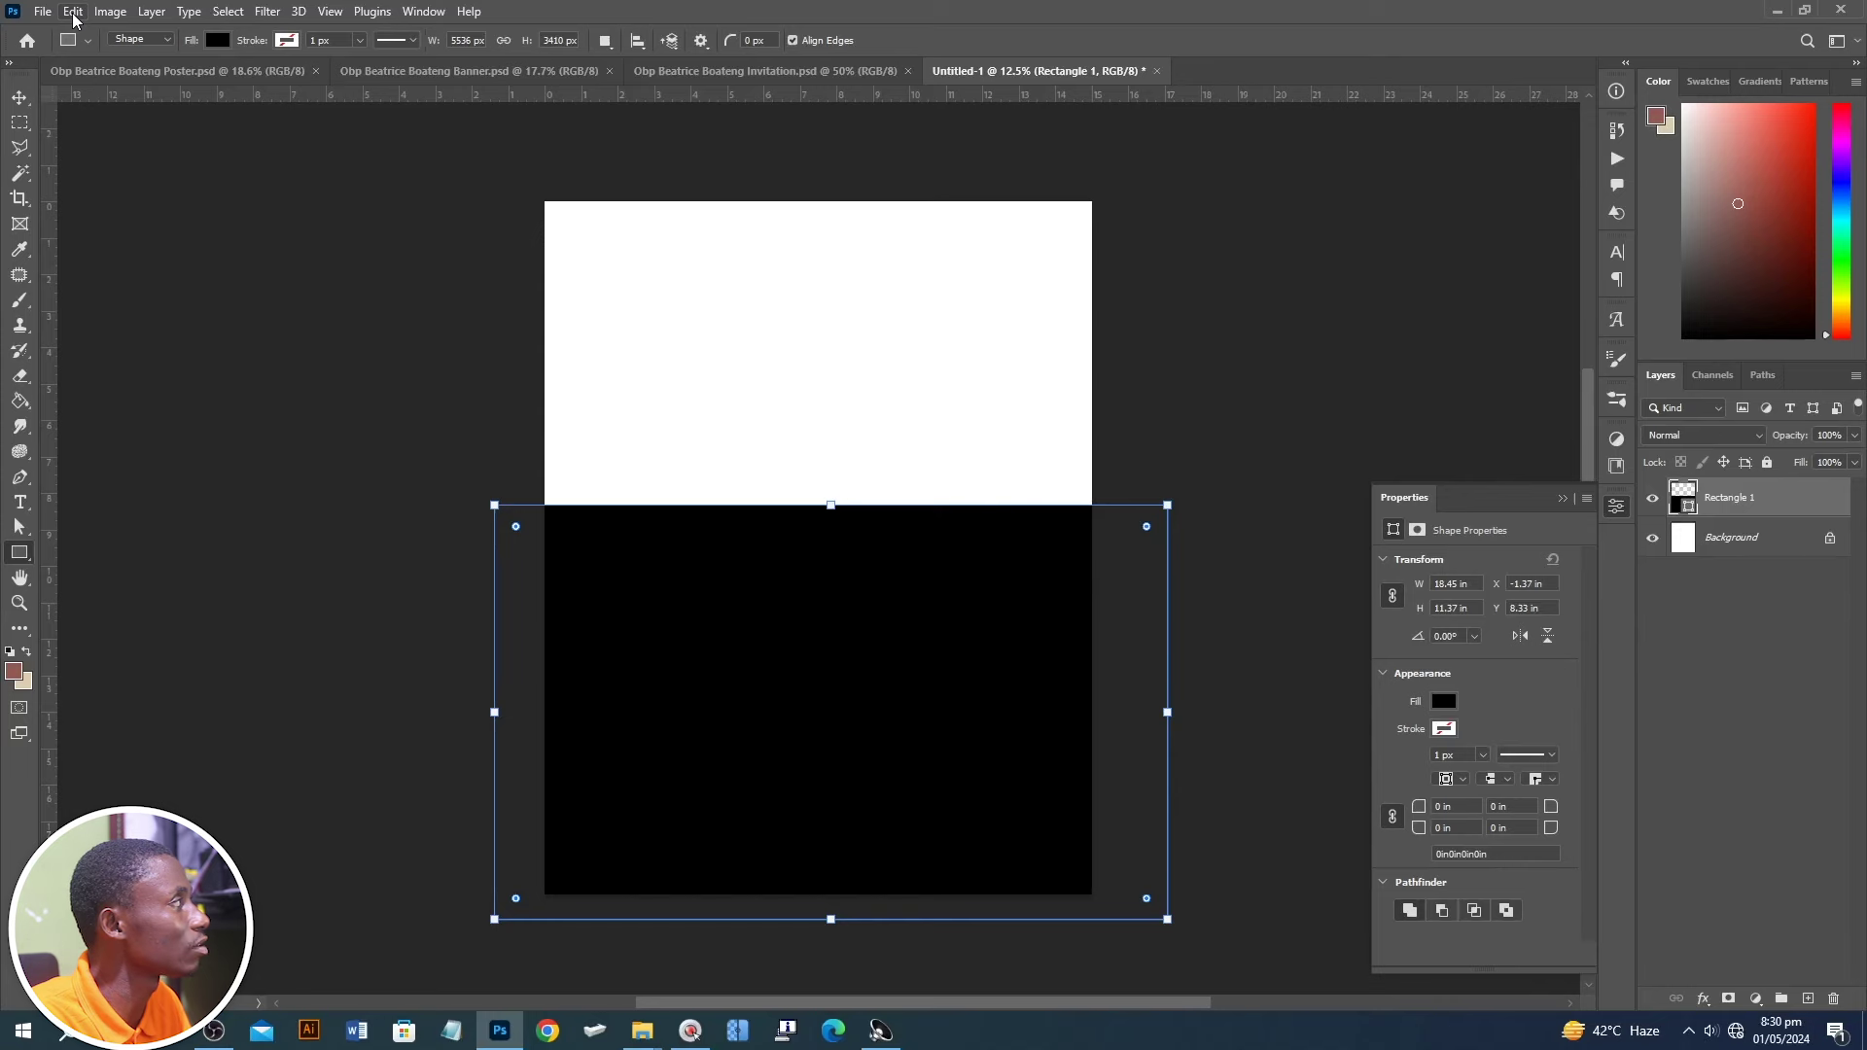
click(72, 12)
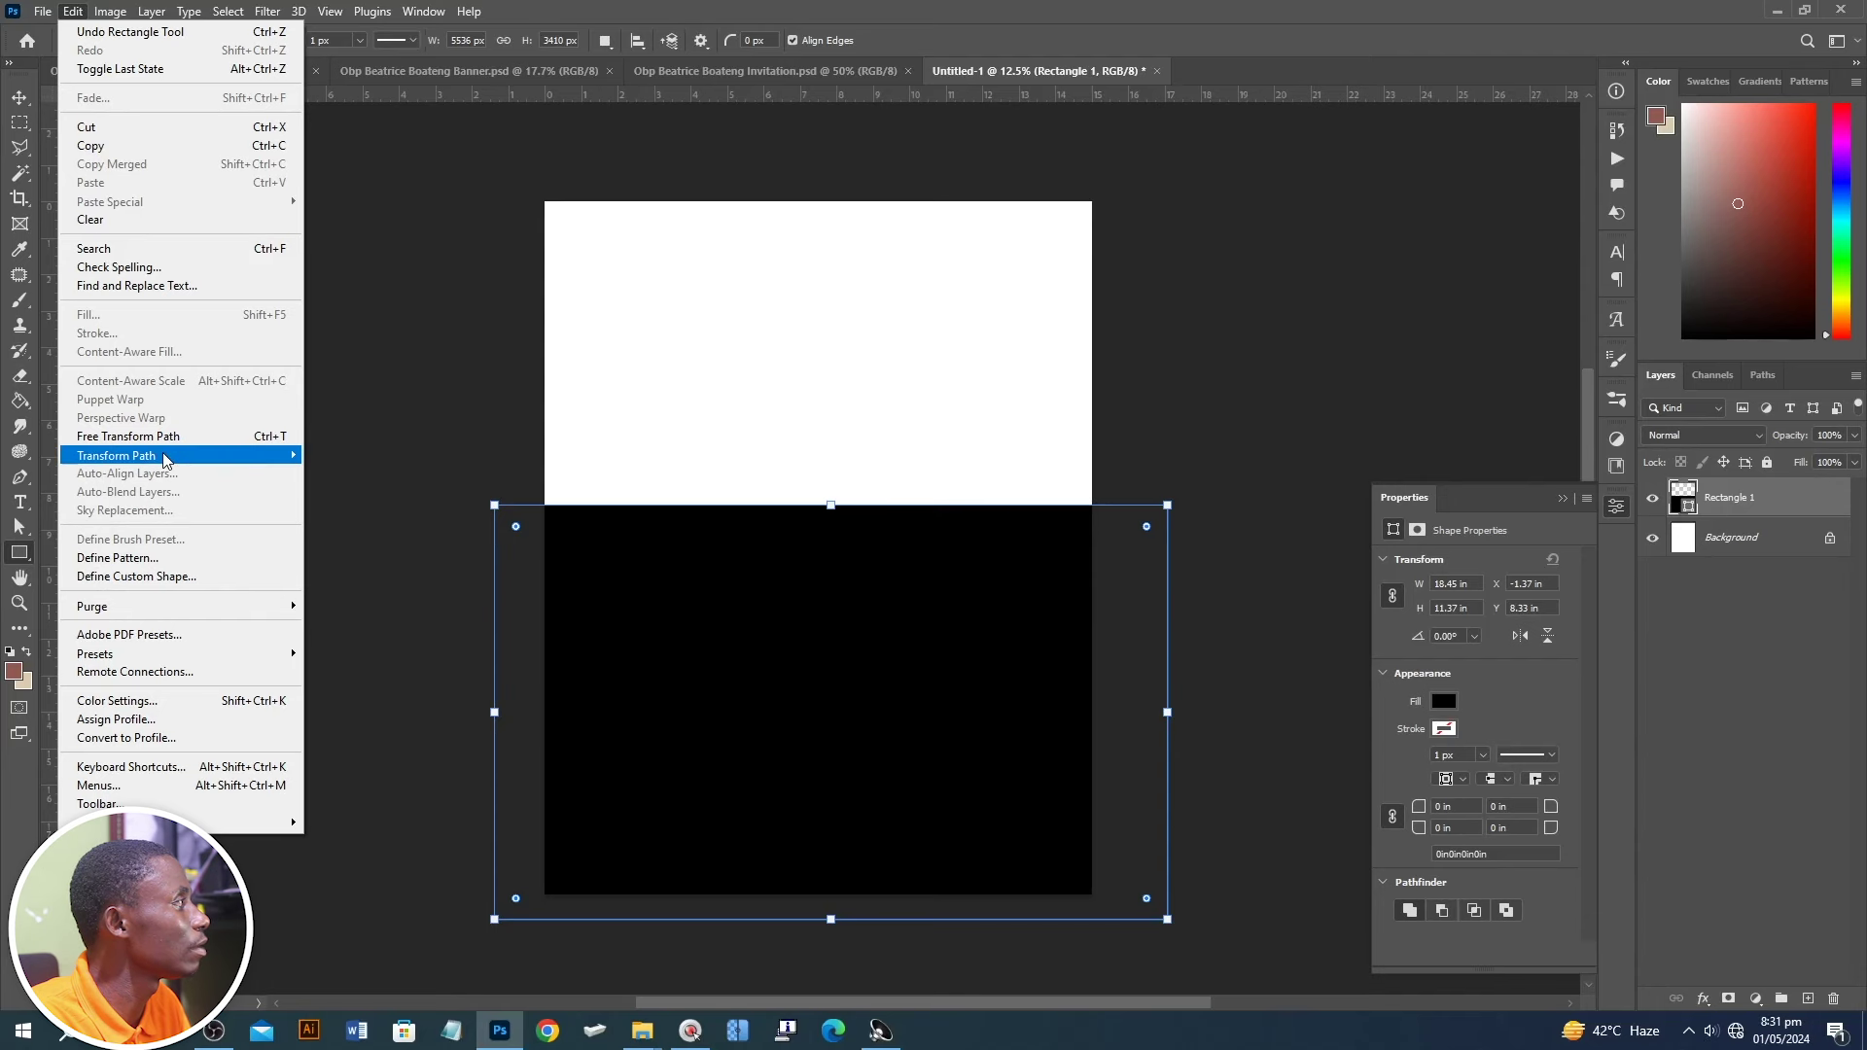
mouse_move(160, 455)
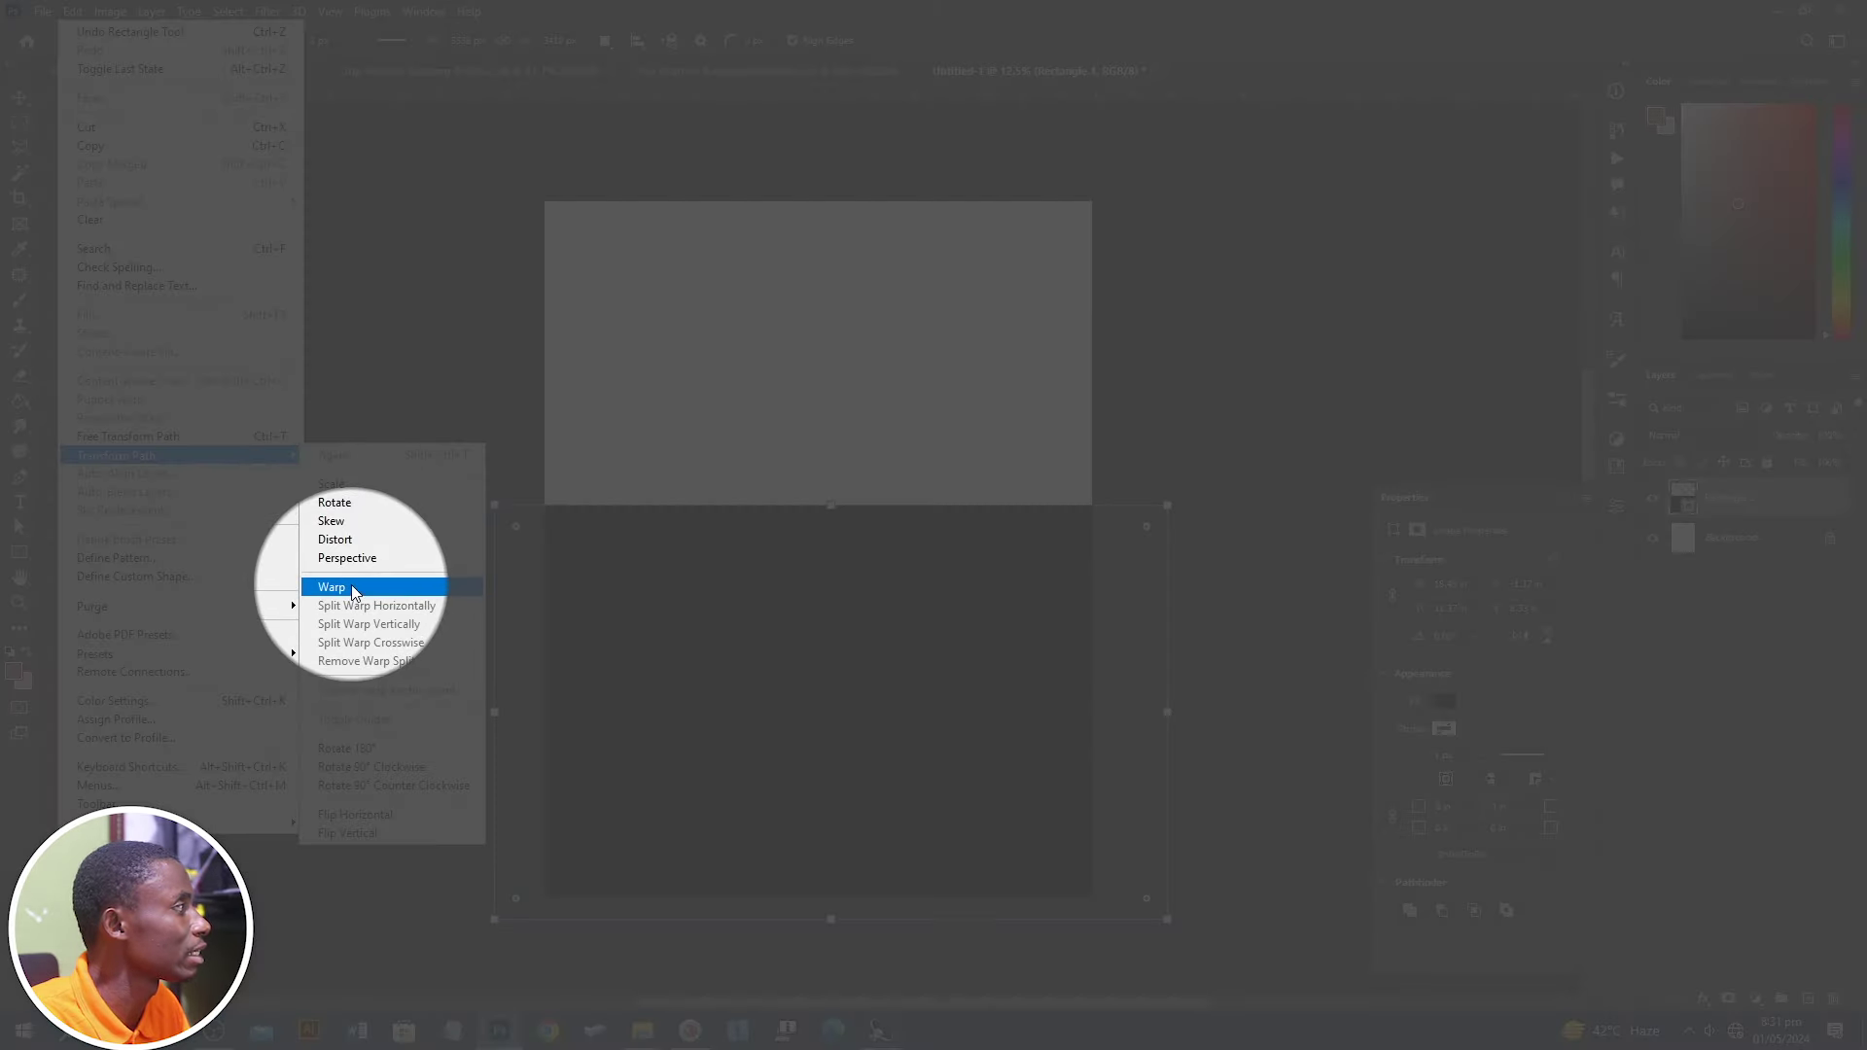
- Warp the rectangle's top edge downward into a curve, glancing at the poster for reference
click(352, 585)
drag(948, 505, 938, 598)
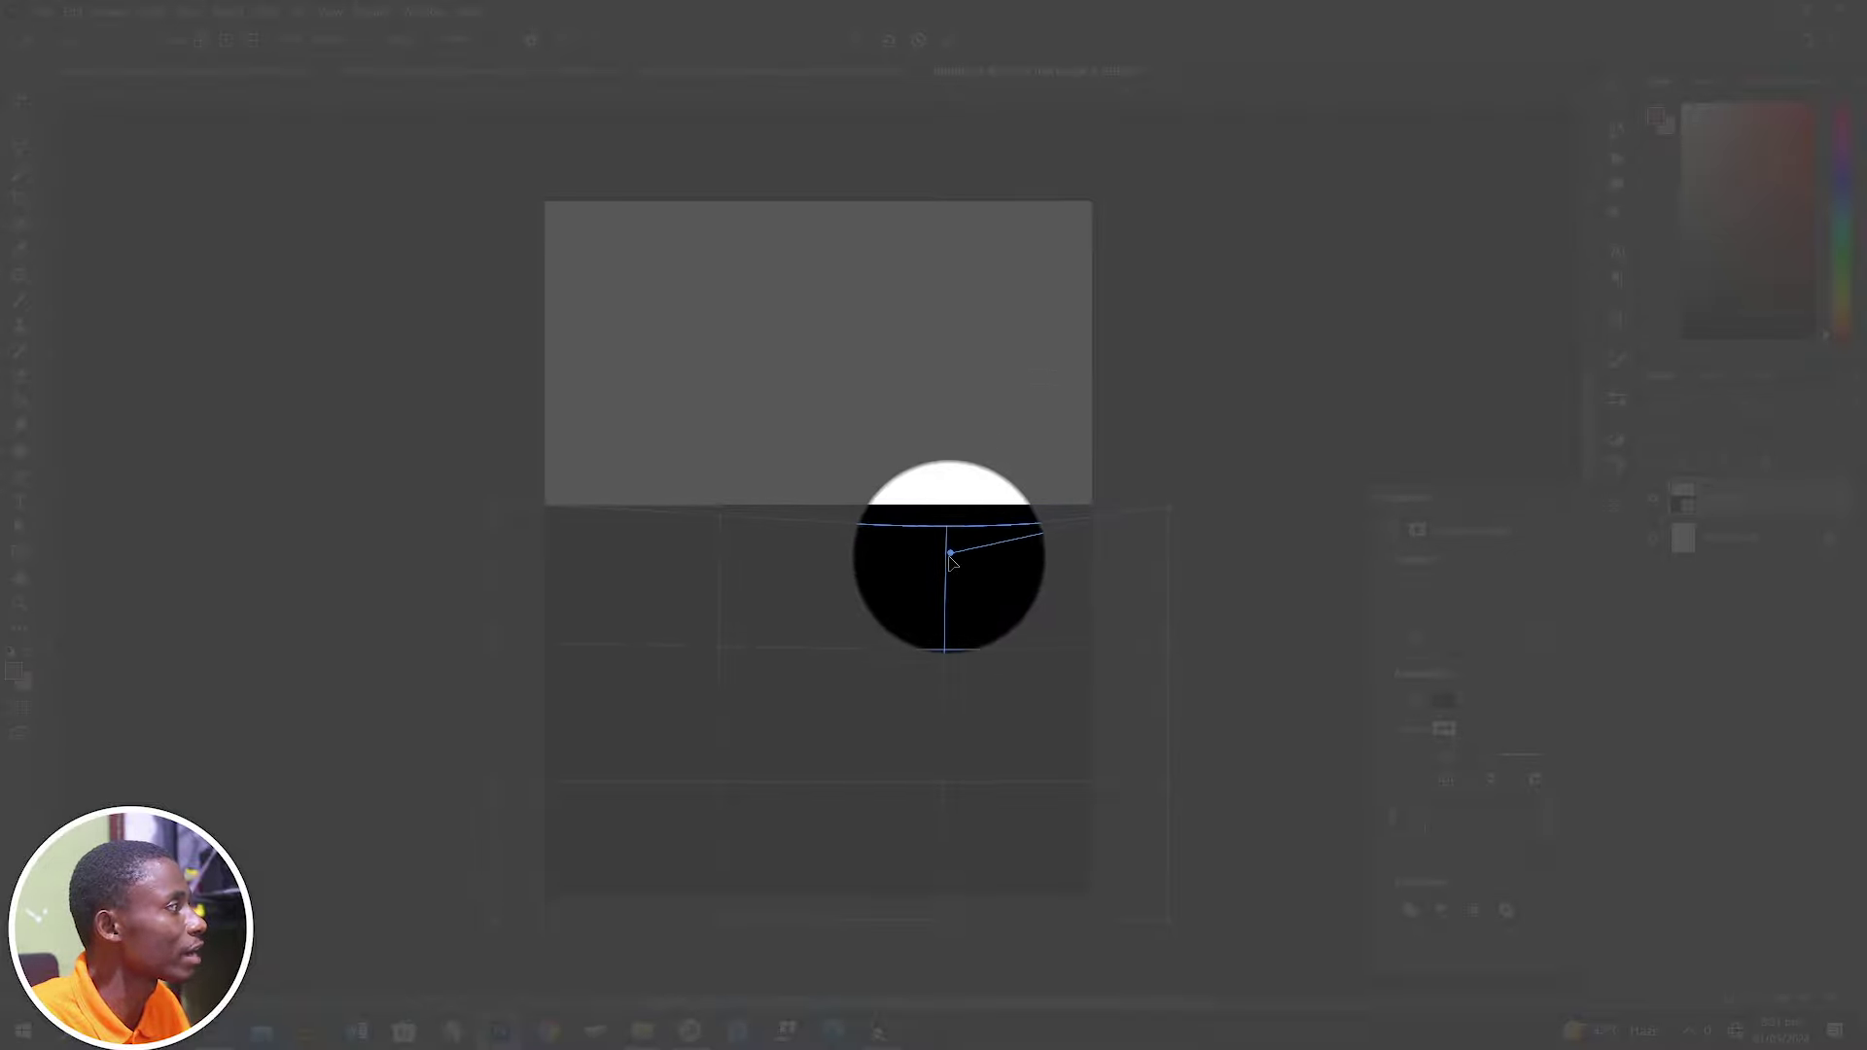
mouse_move(627, 507)
mouse_down()
mouse_move(718, 507)
mouse_move(725, 476)
mouse_up()
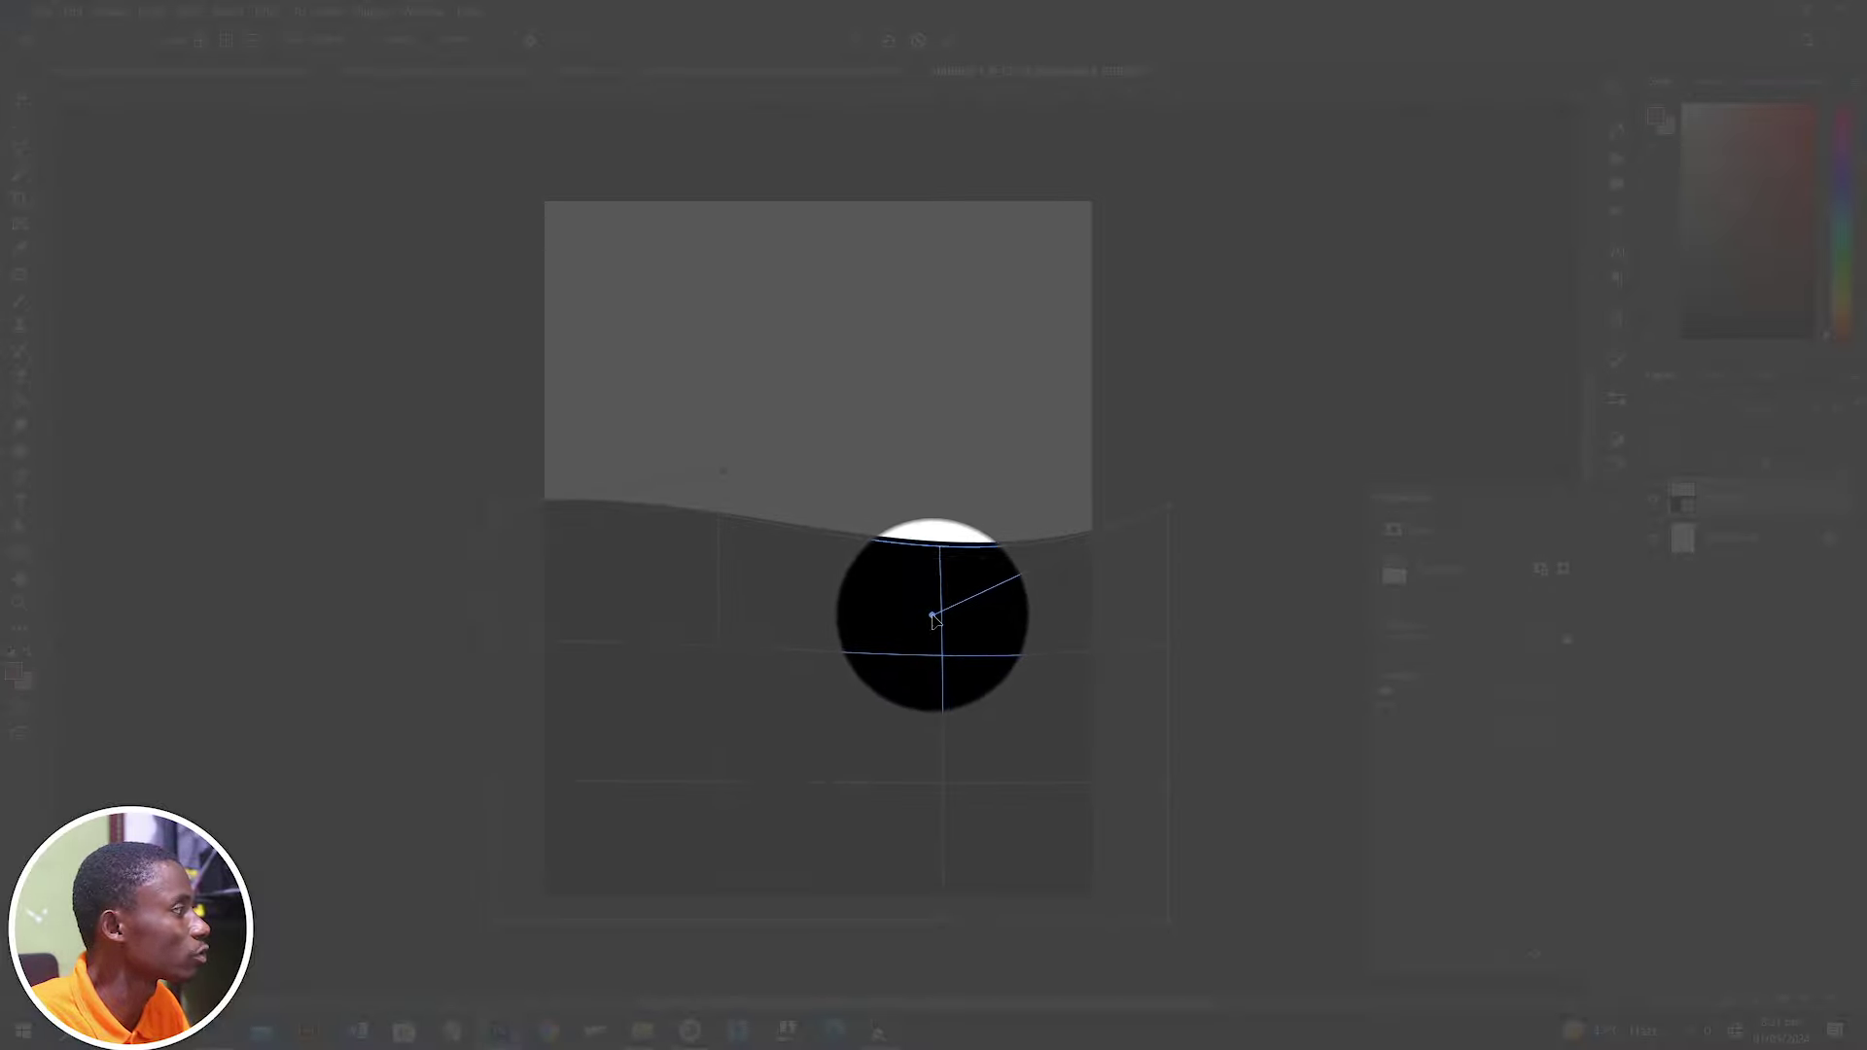
click(210, 77)
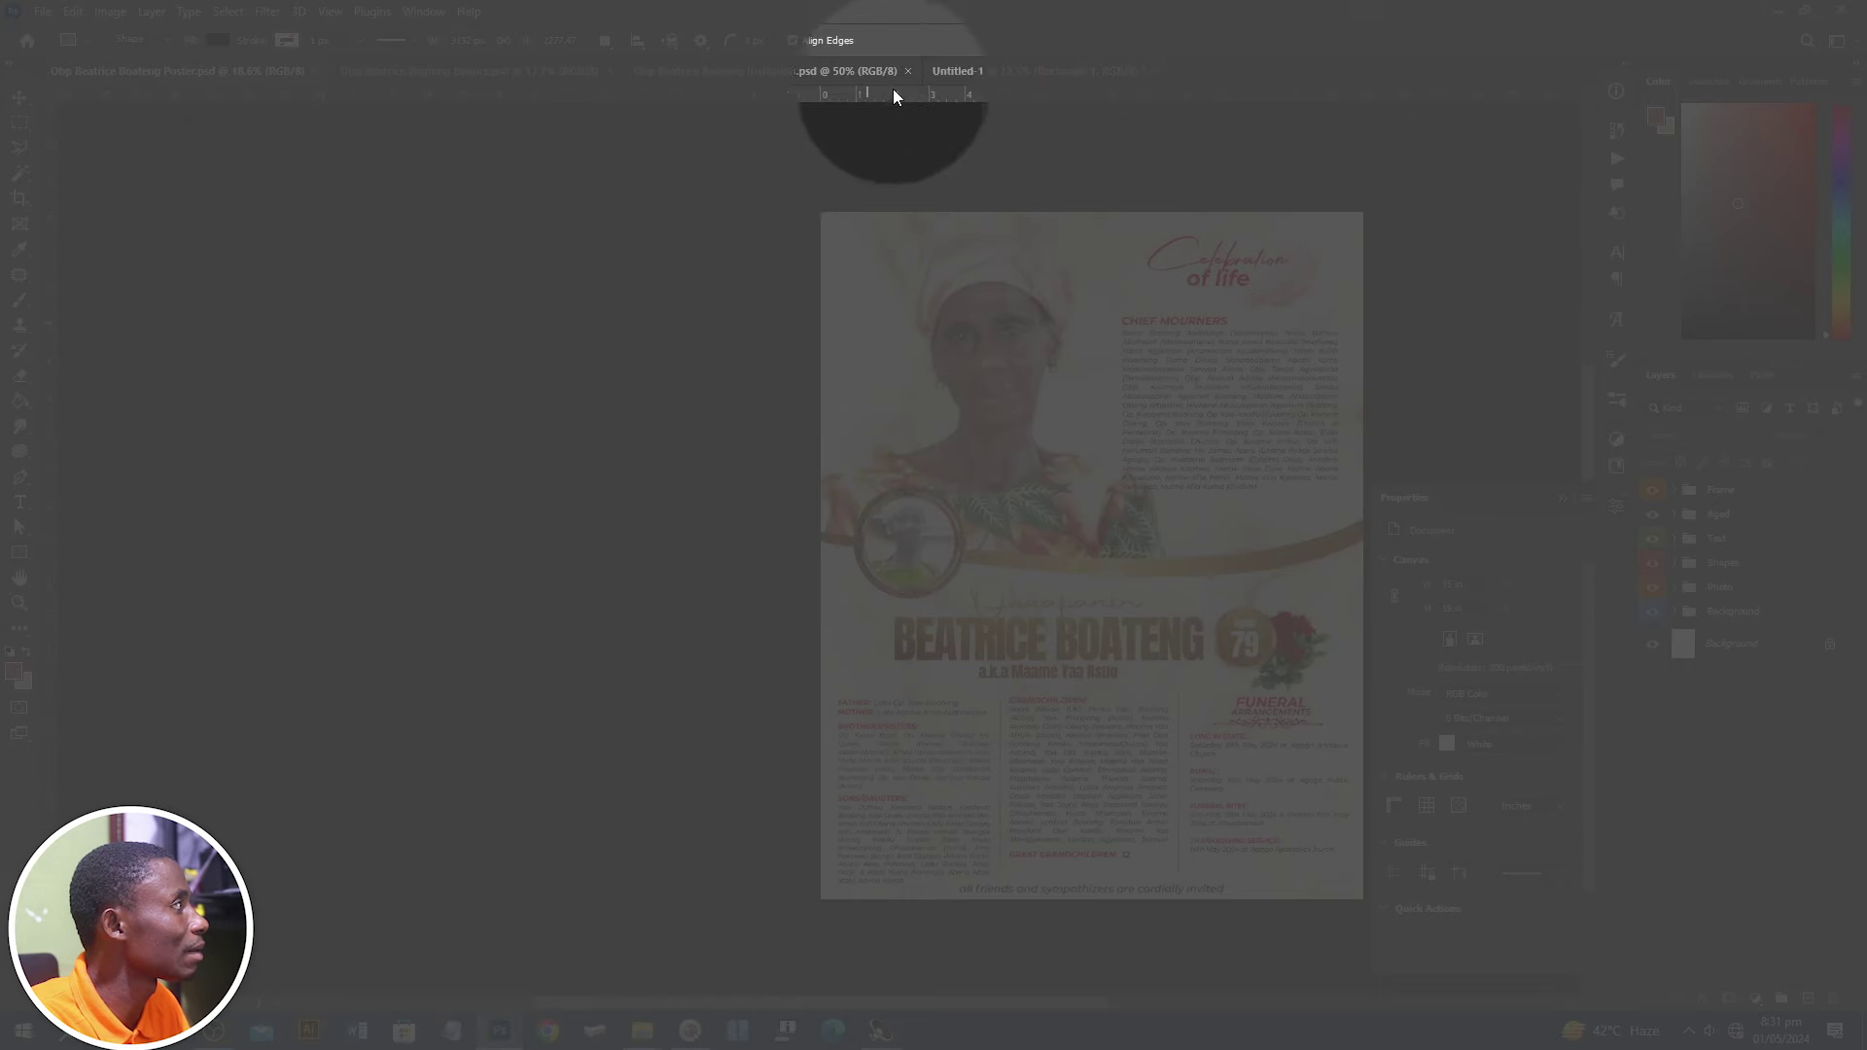
click(937, 71)
- Re-warp the top edge into a downward dip, commit it, and convert the shape to a path
click(71, 12)
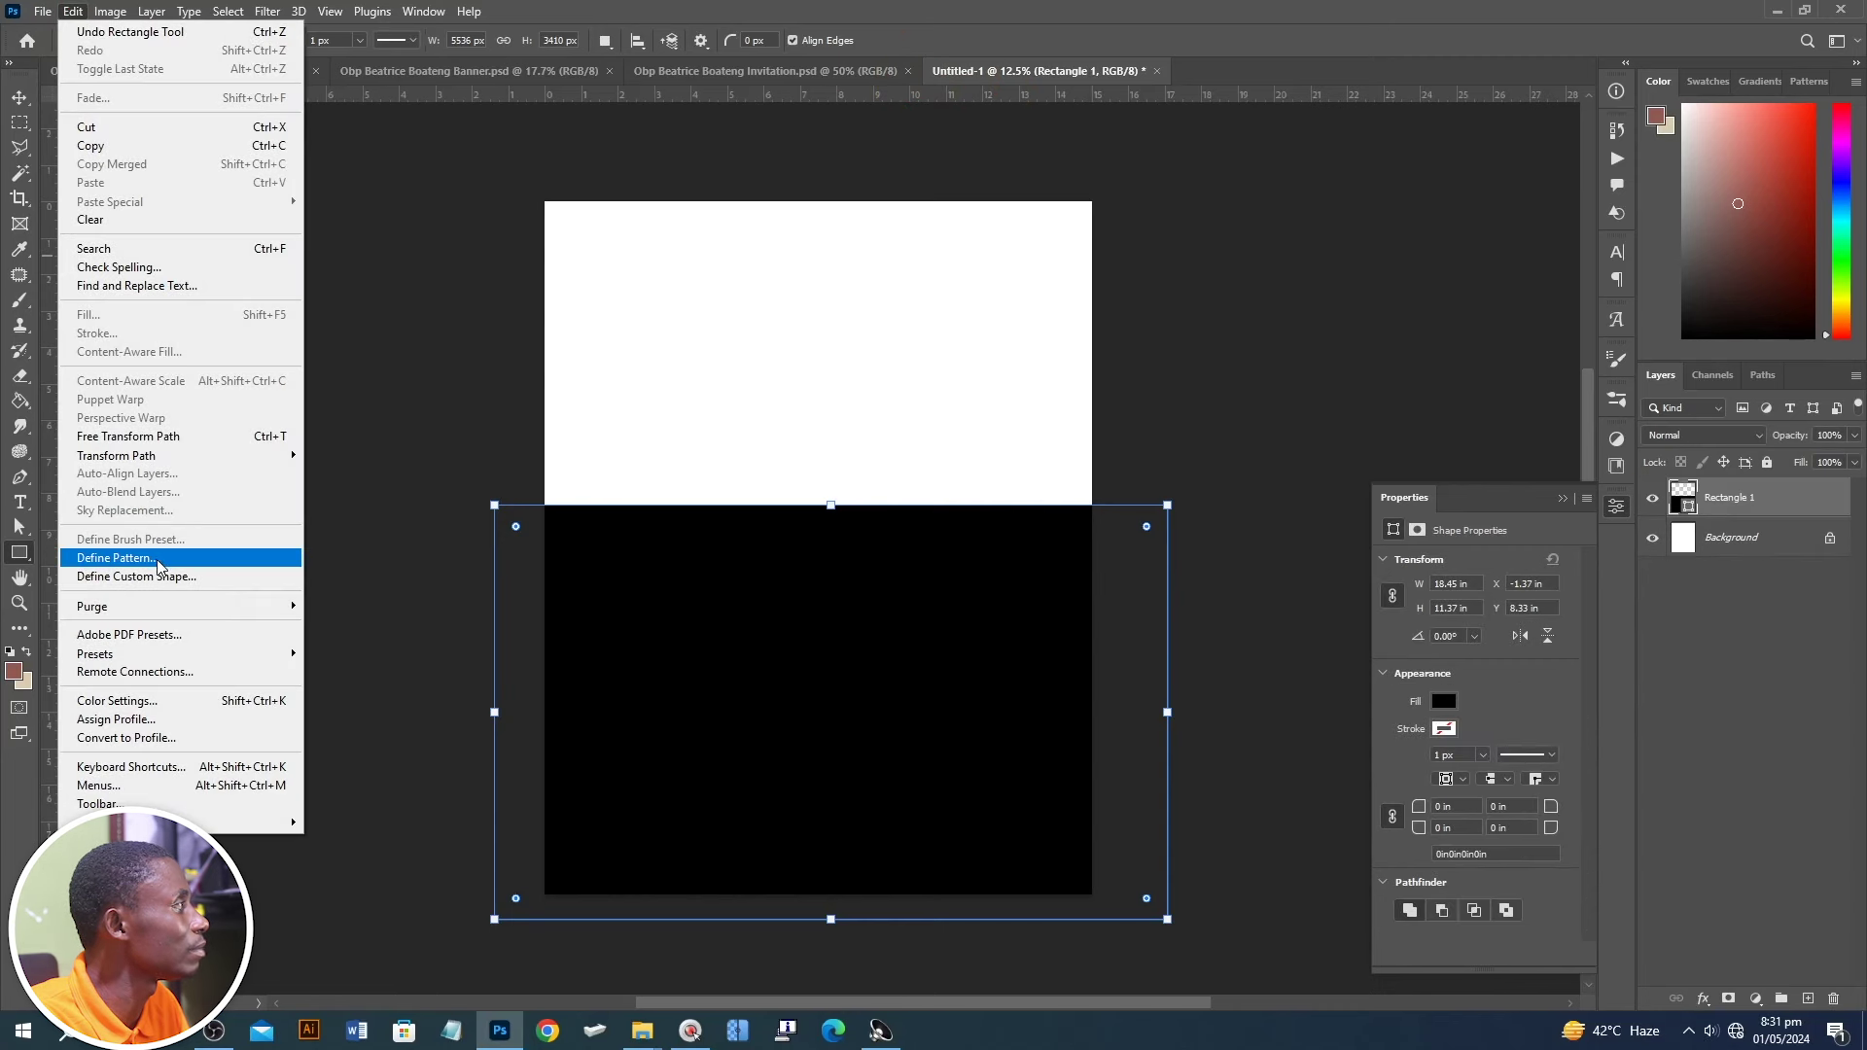
click(165, 461)
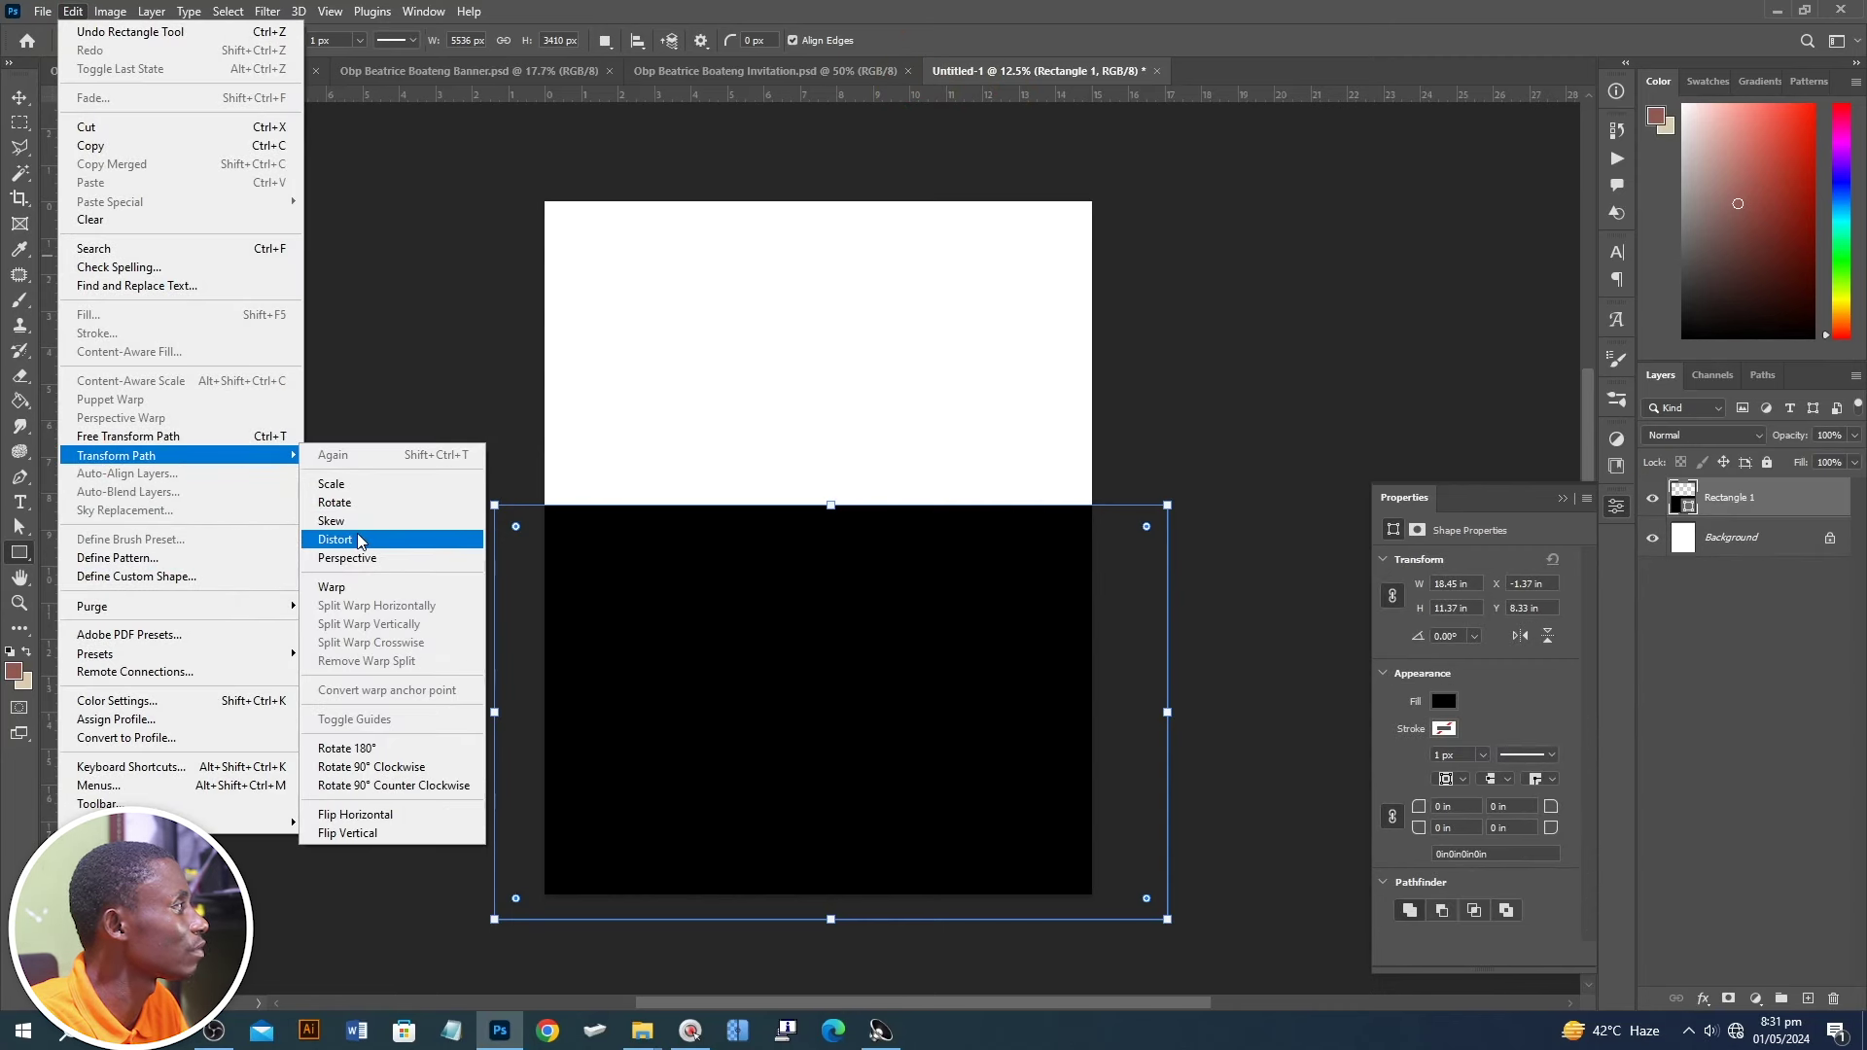
click(369, 592)
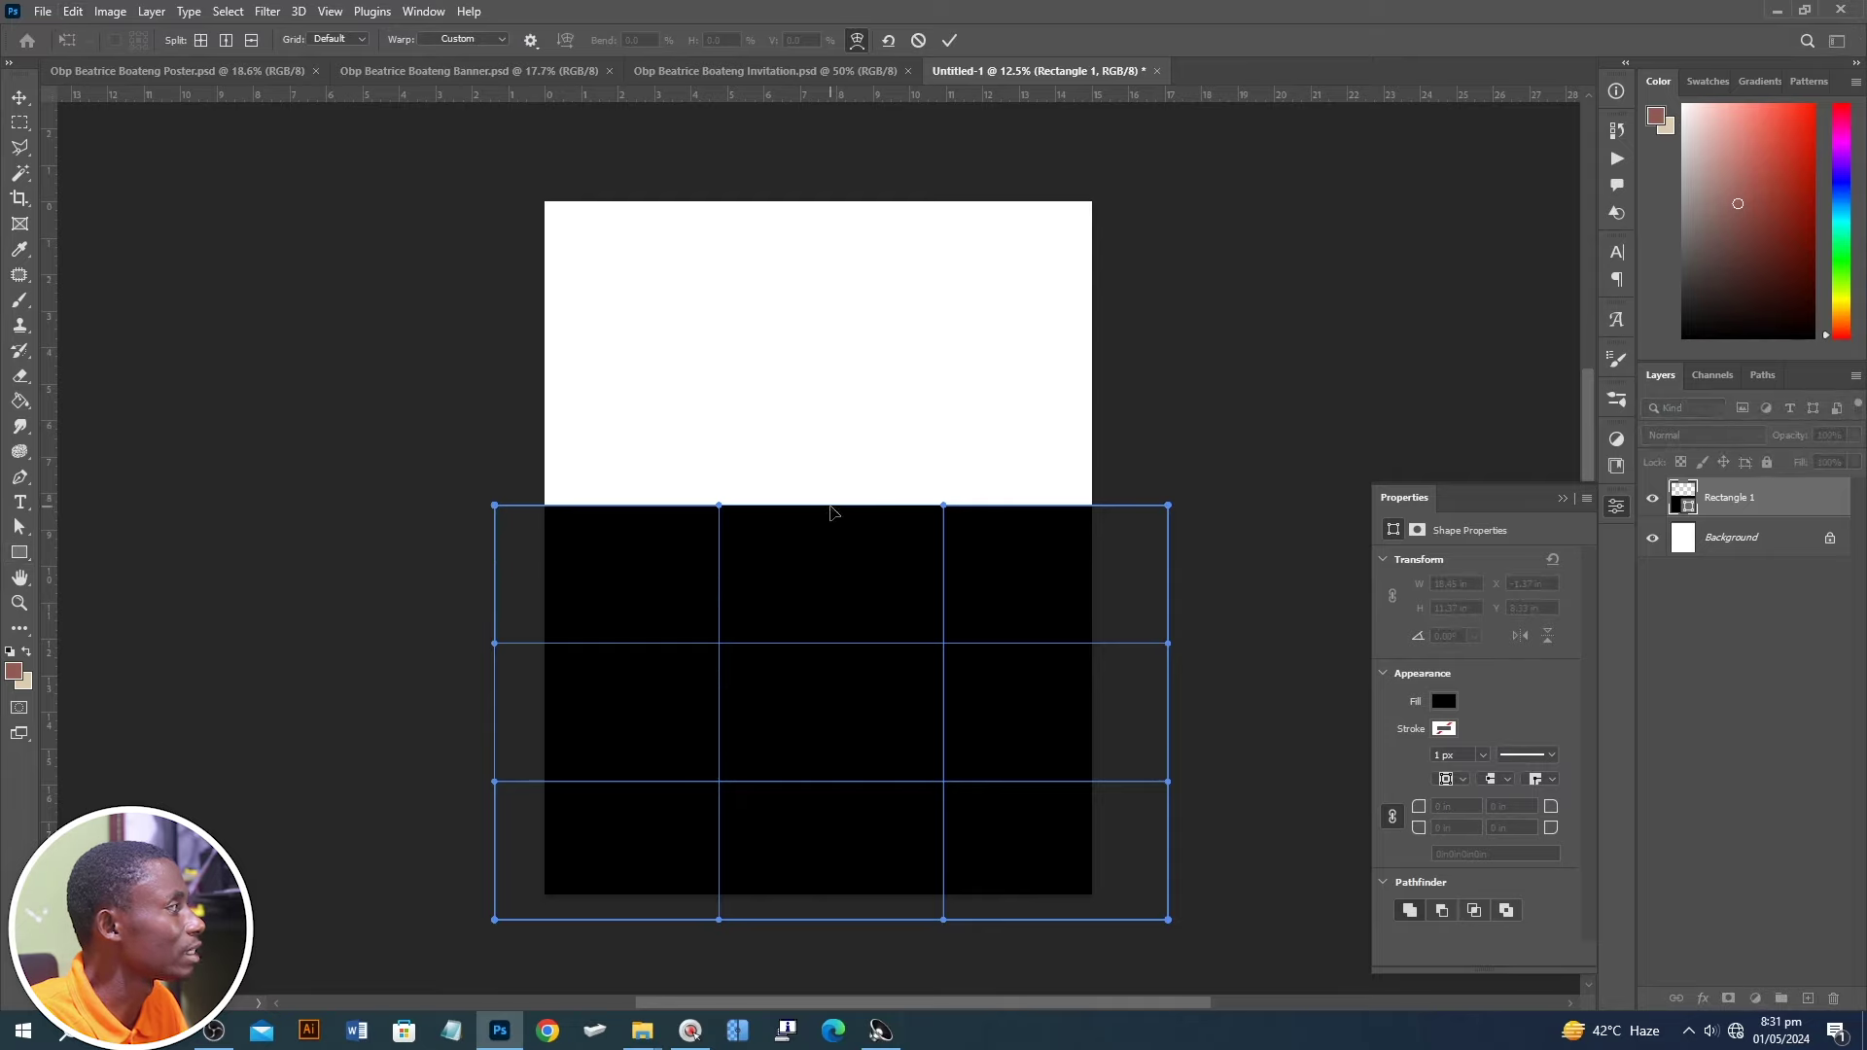
drag(830, 510, 875, 553)
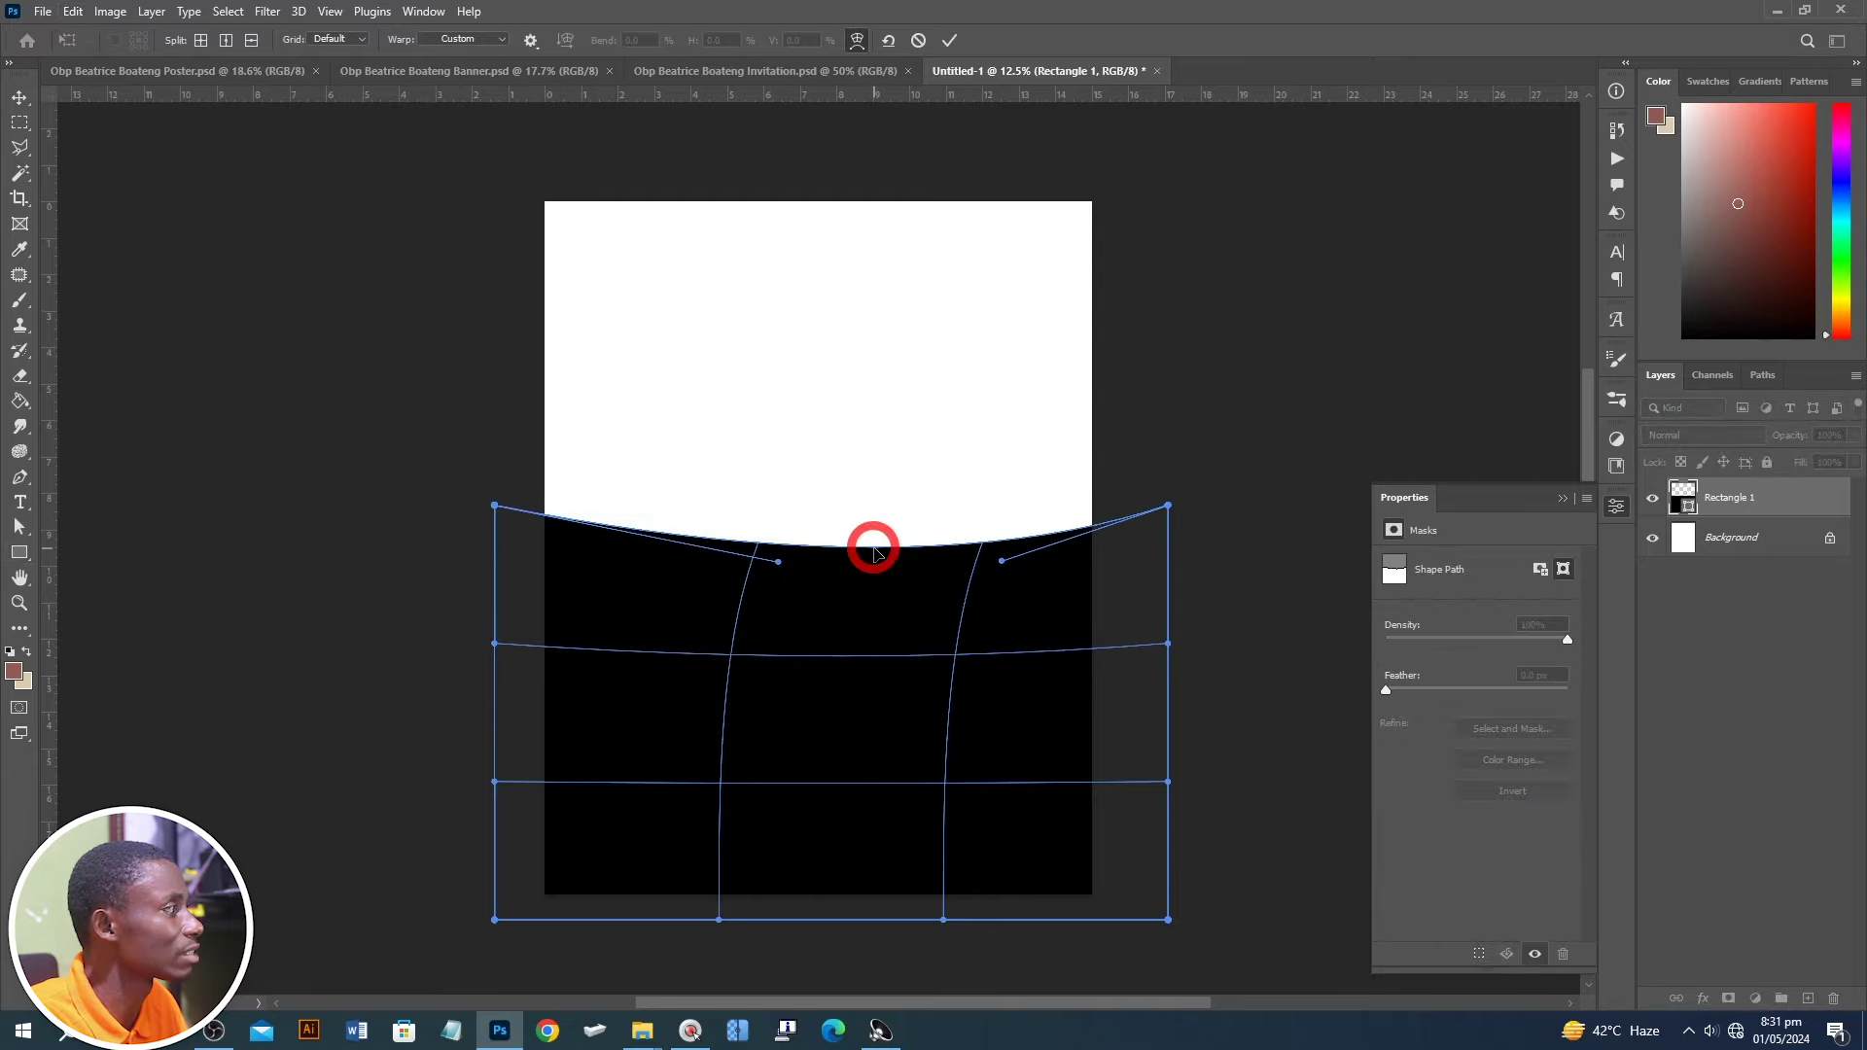
click(950, 42)
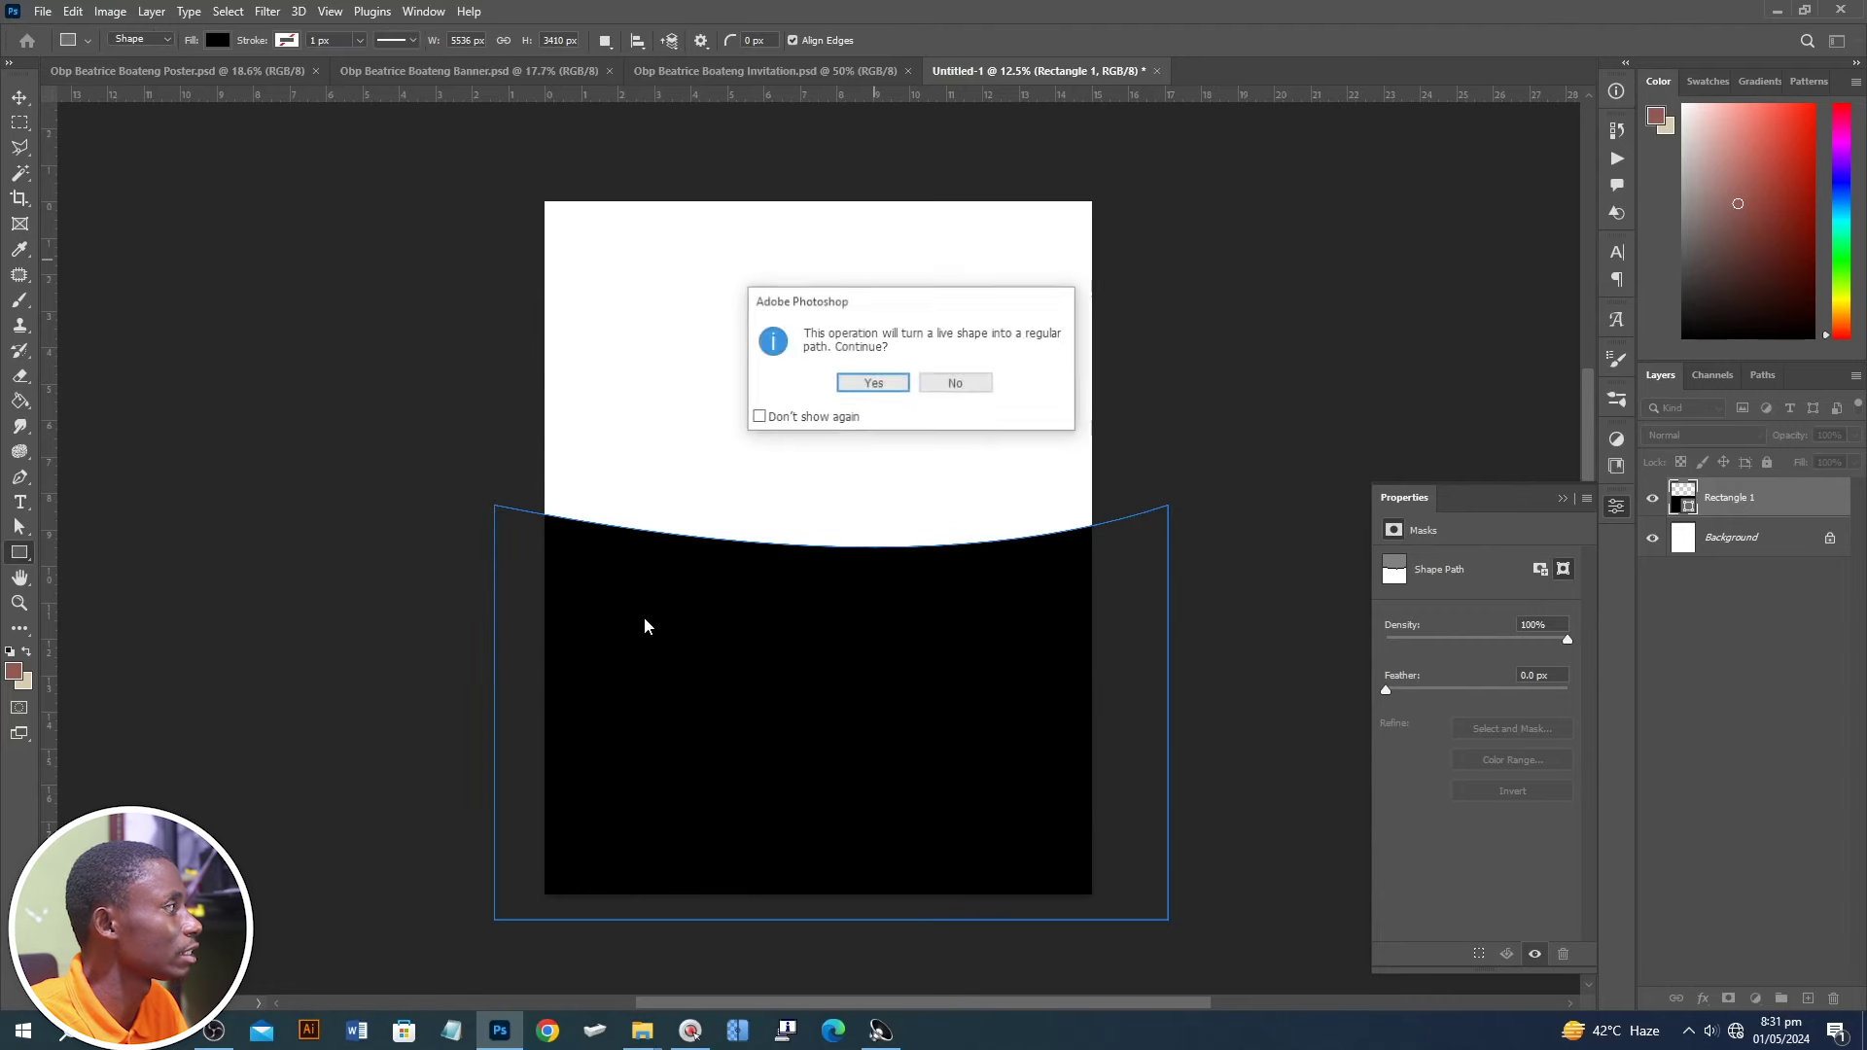
click(869, 389)
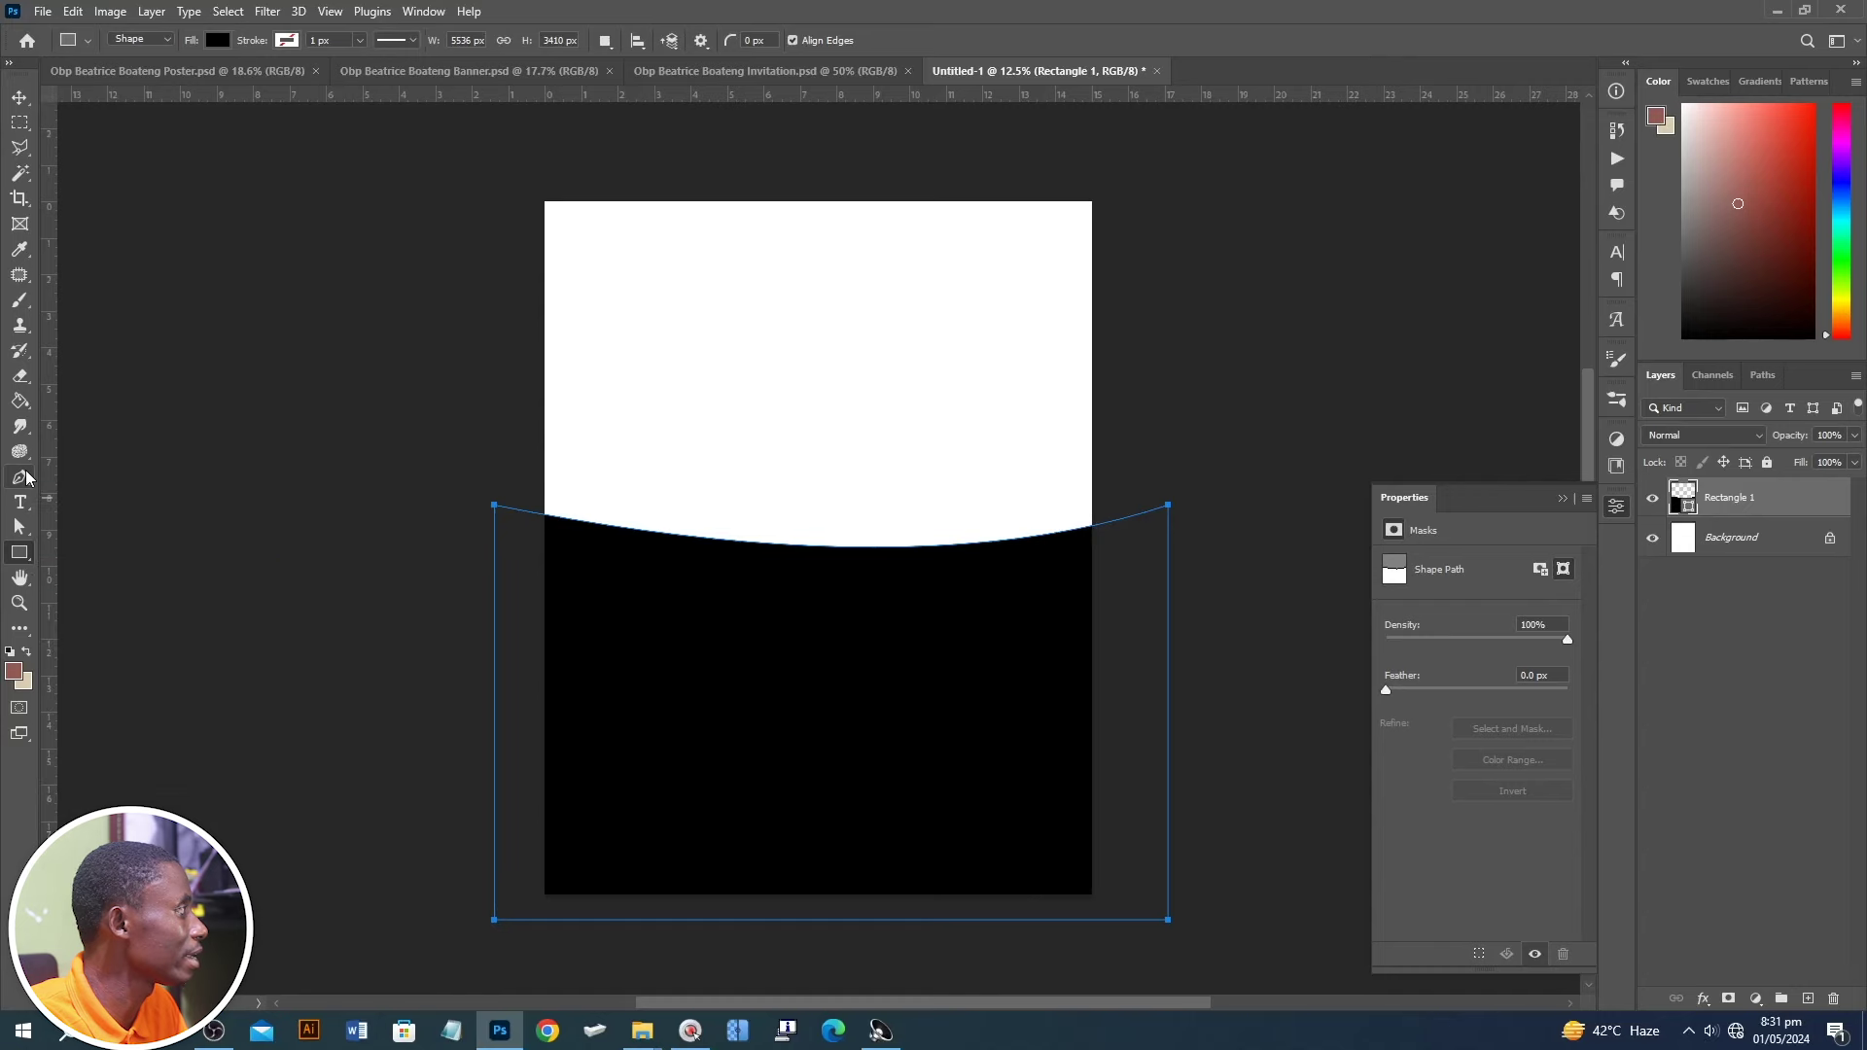
- Add a new layer and draw a Pen path along the top and right edges
click(22, 478)
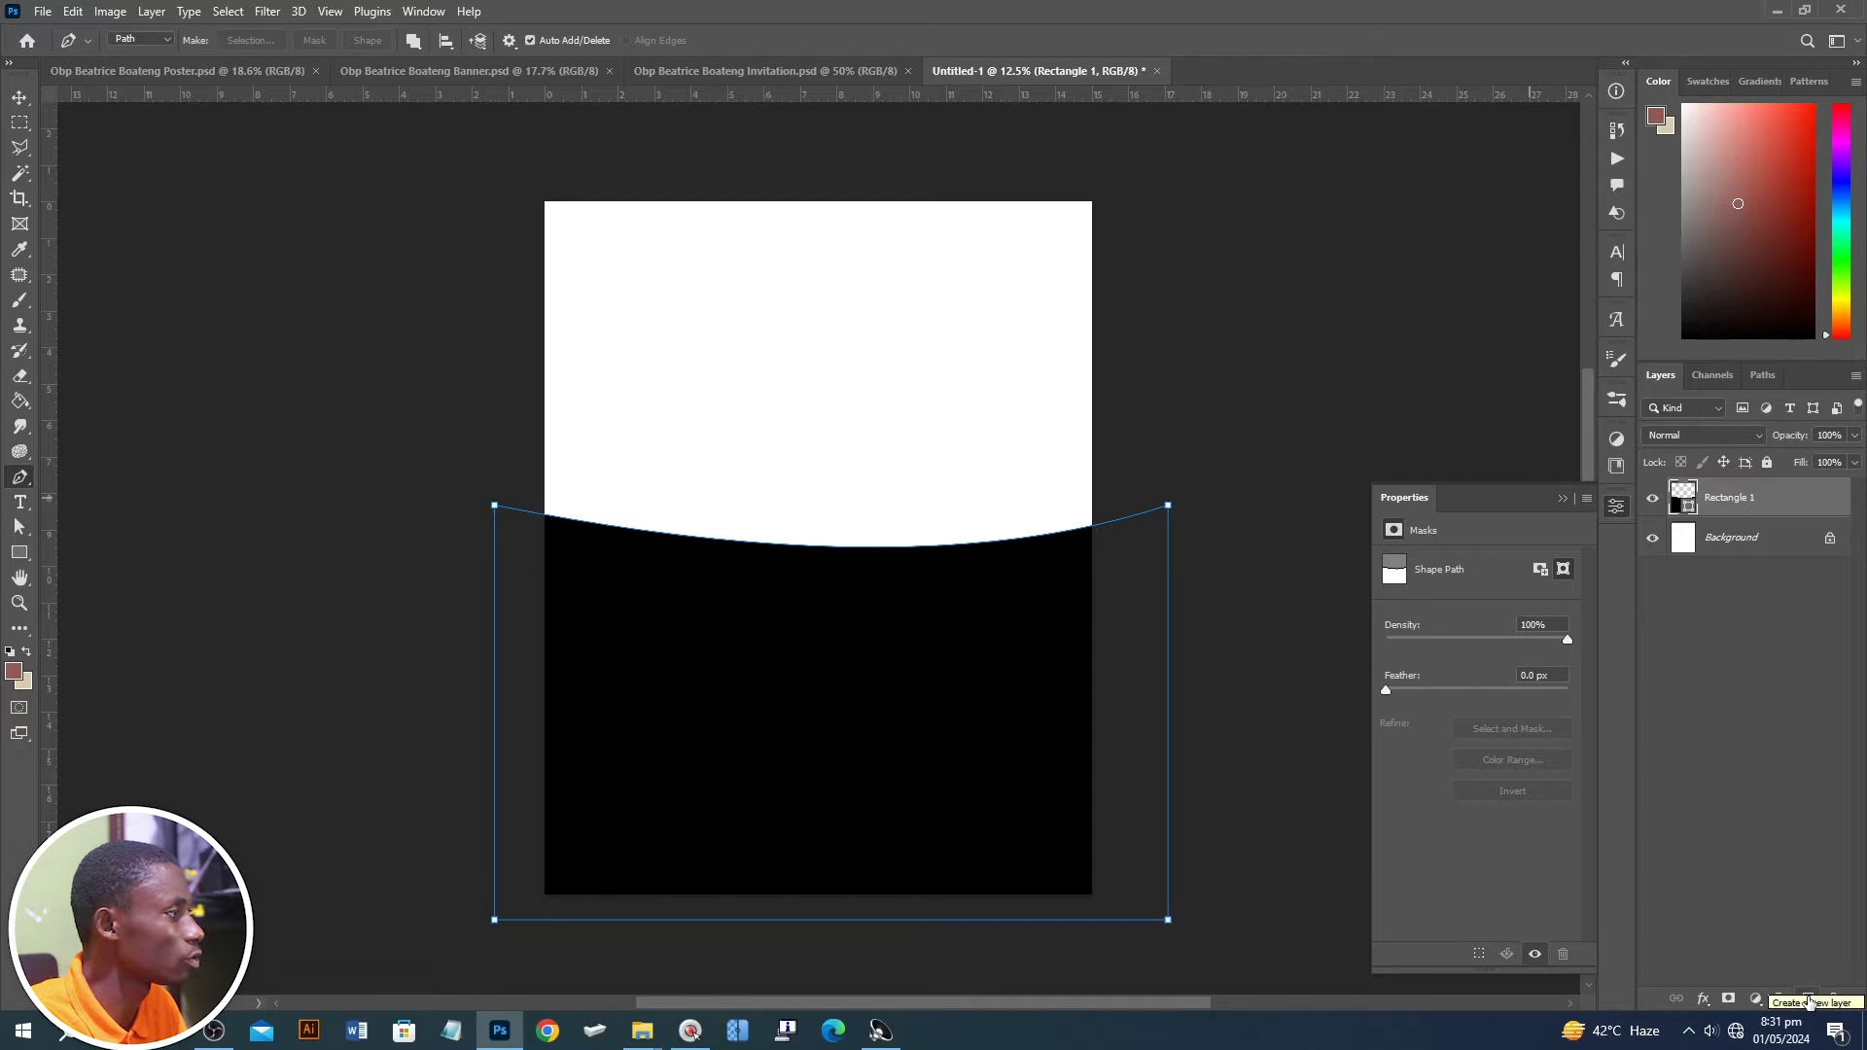
click(1809, 1000)
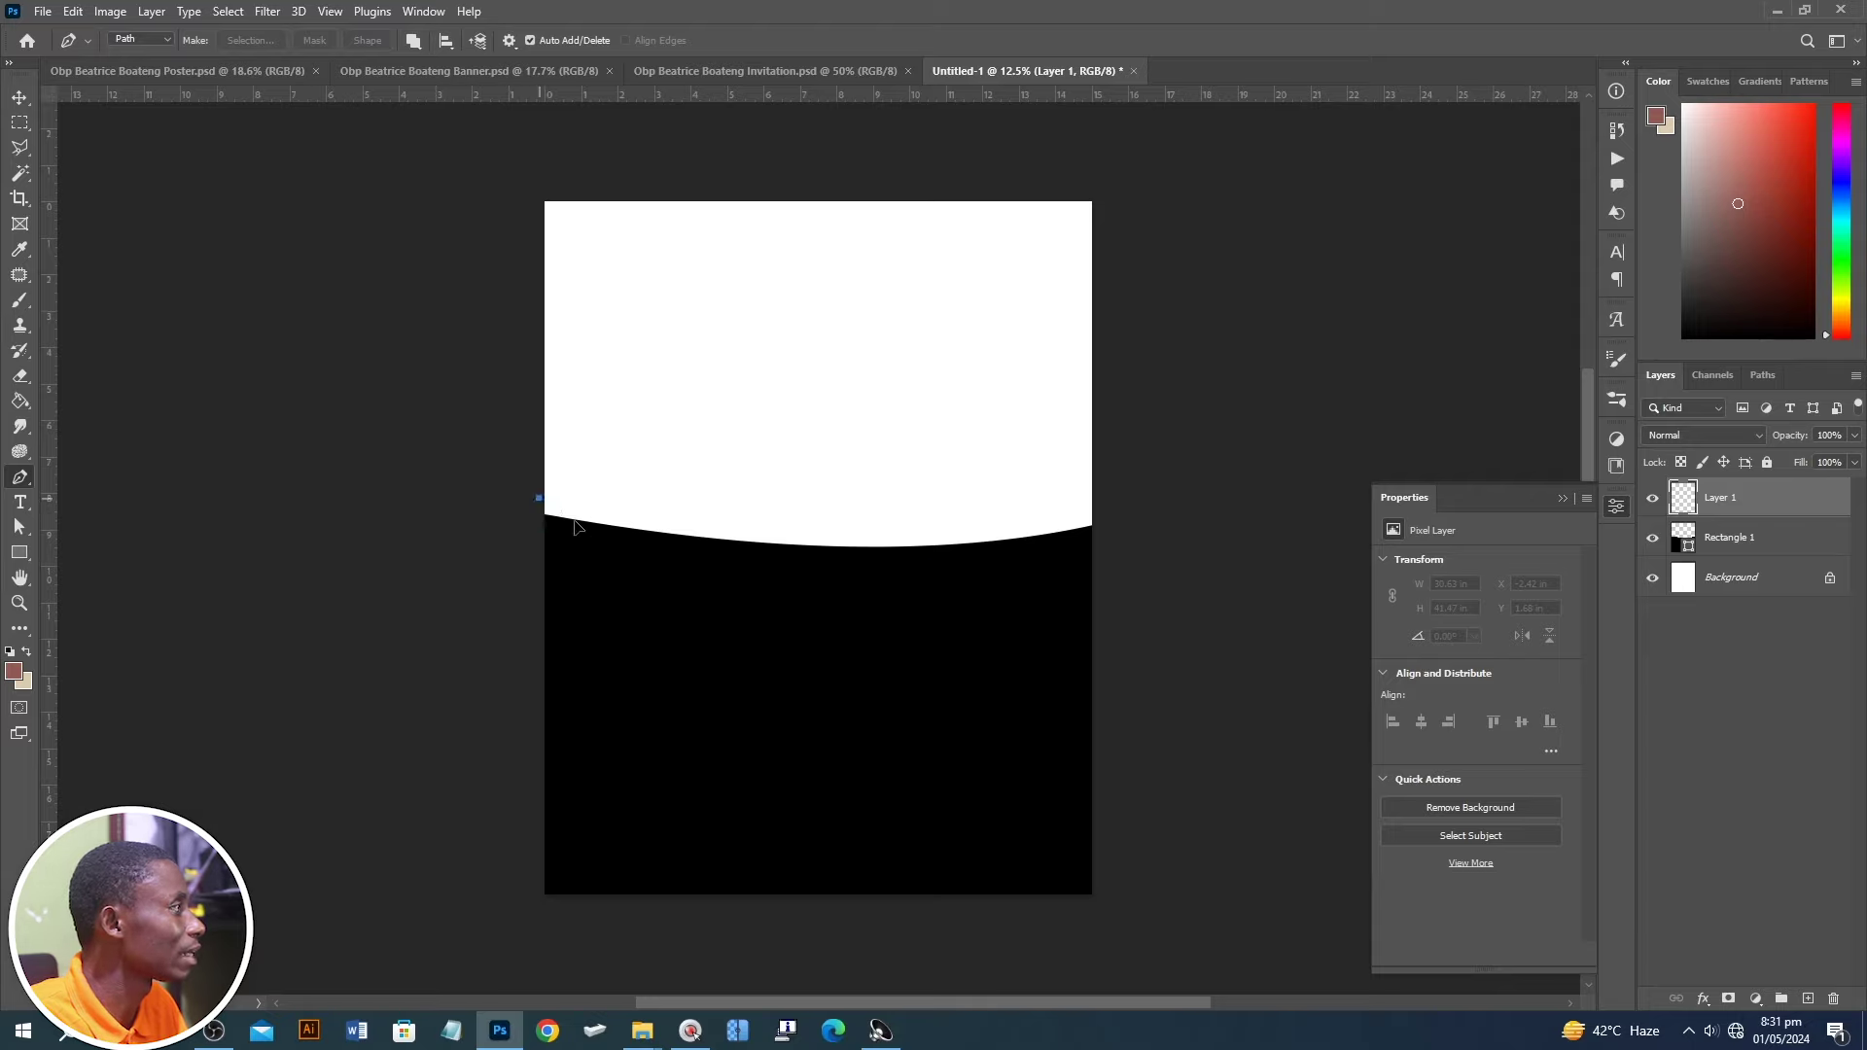
click(1098, 498)
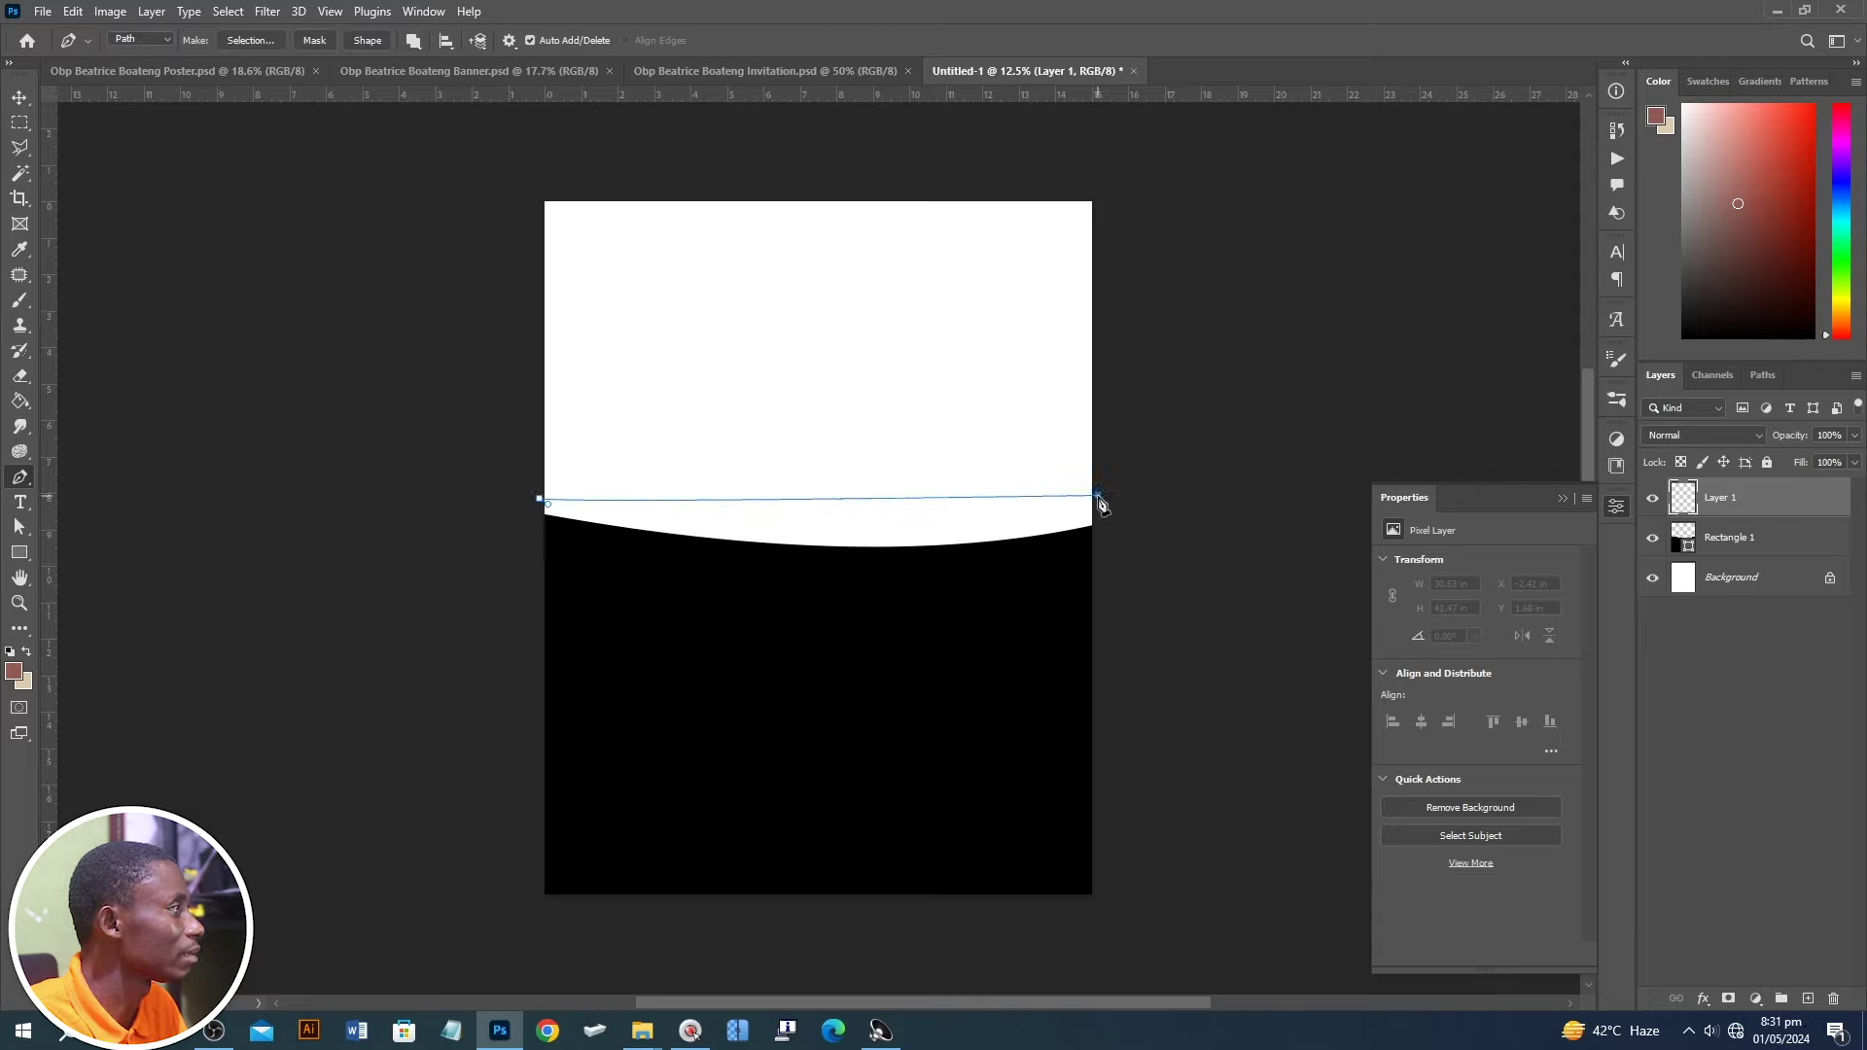
click(1119, 567)
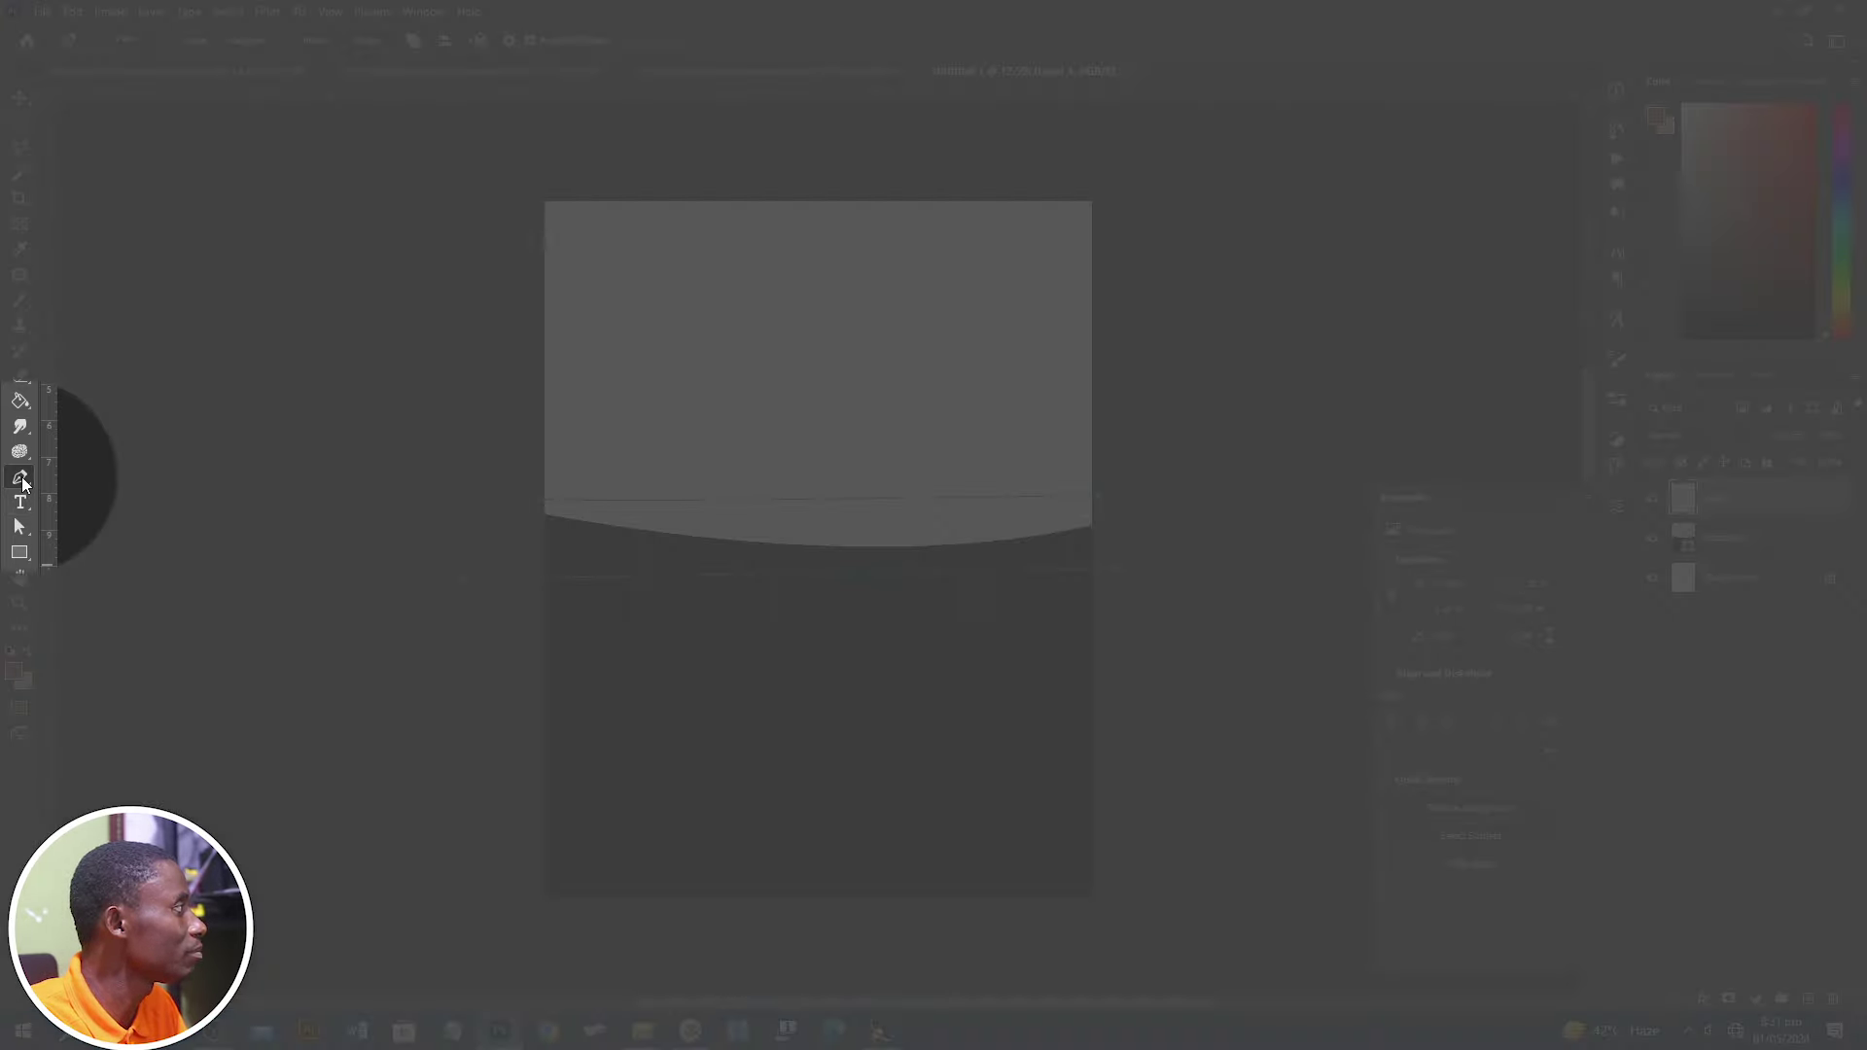
- Use the Curvature Pen to add points and bend the top segment into a wave
right_click(22, 481)
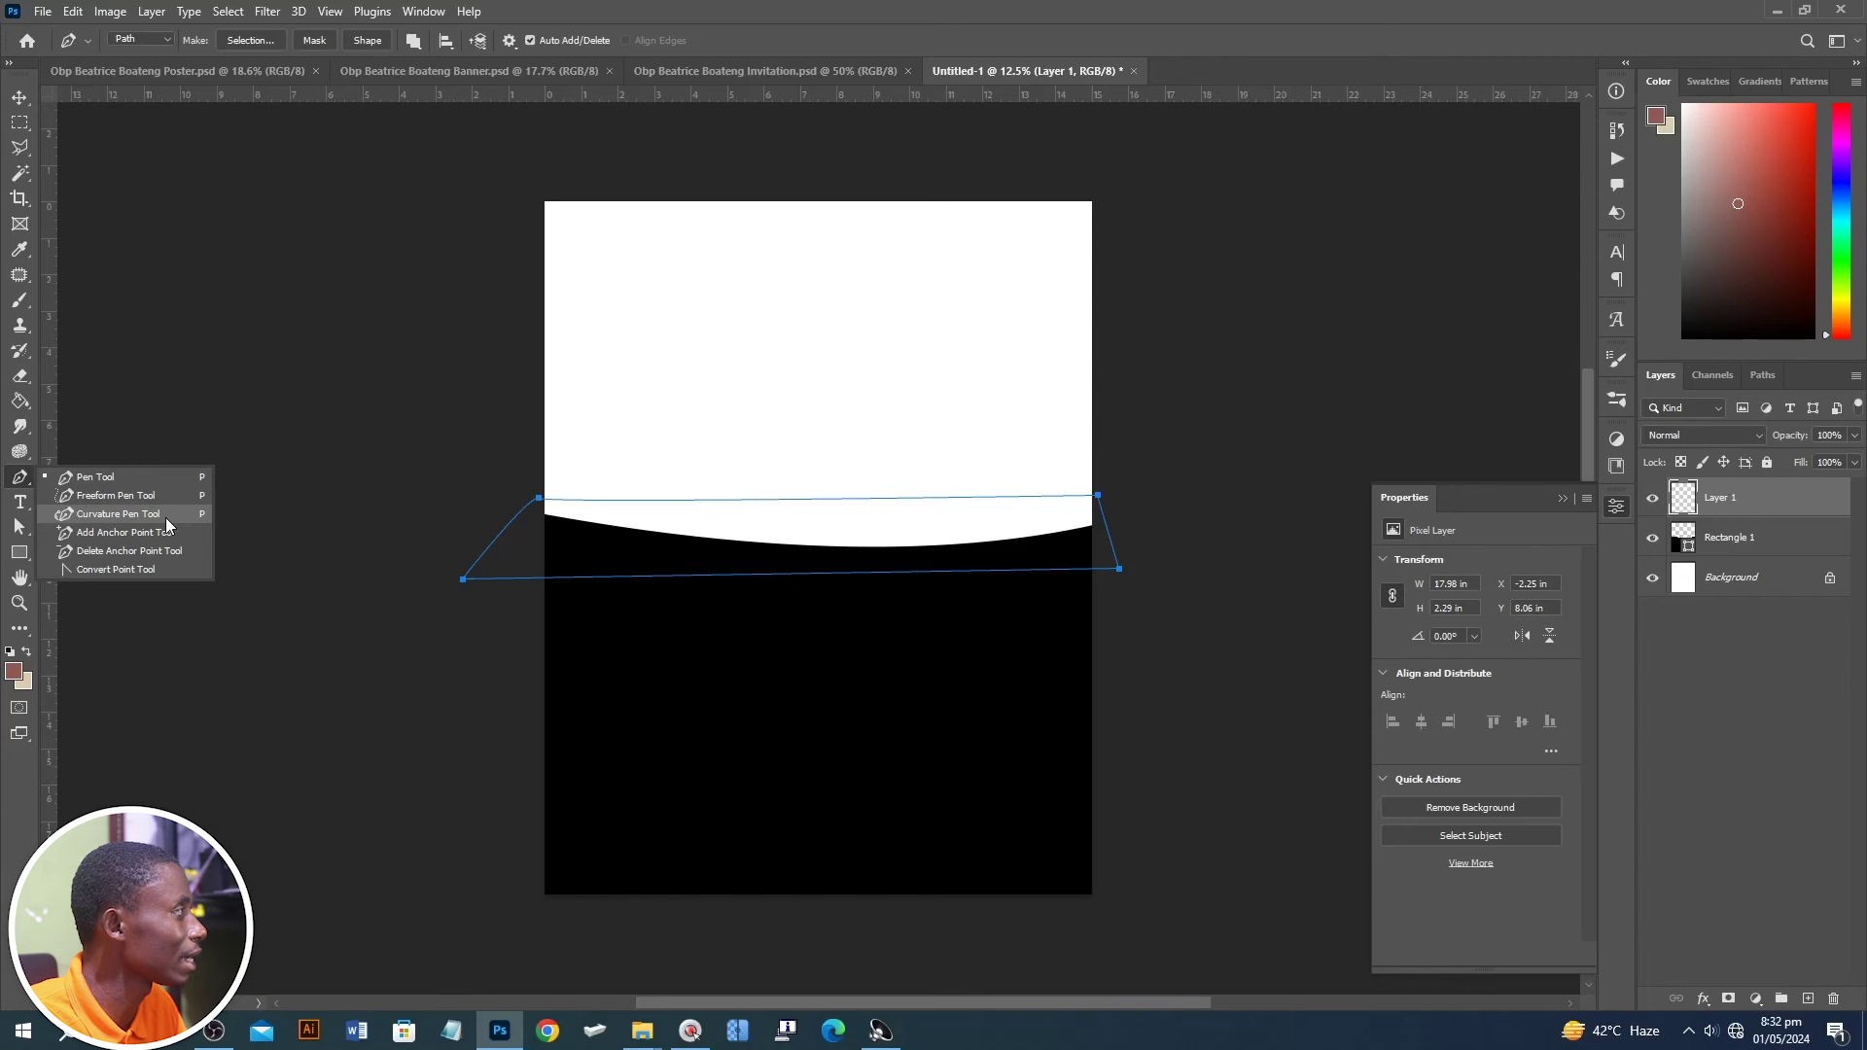
click(165, 515)
click(821, 499)
click(866, 498)
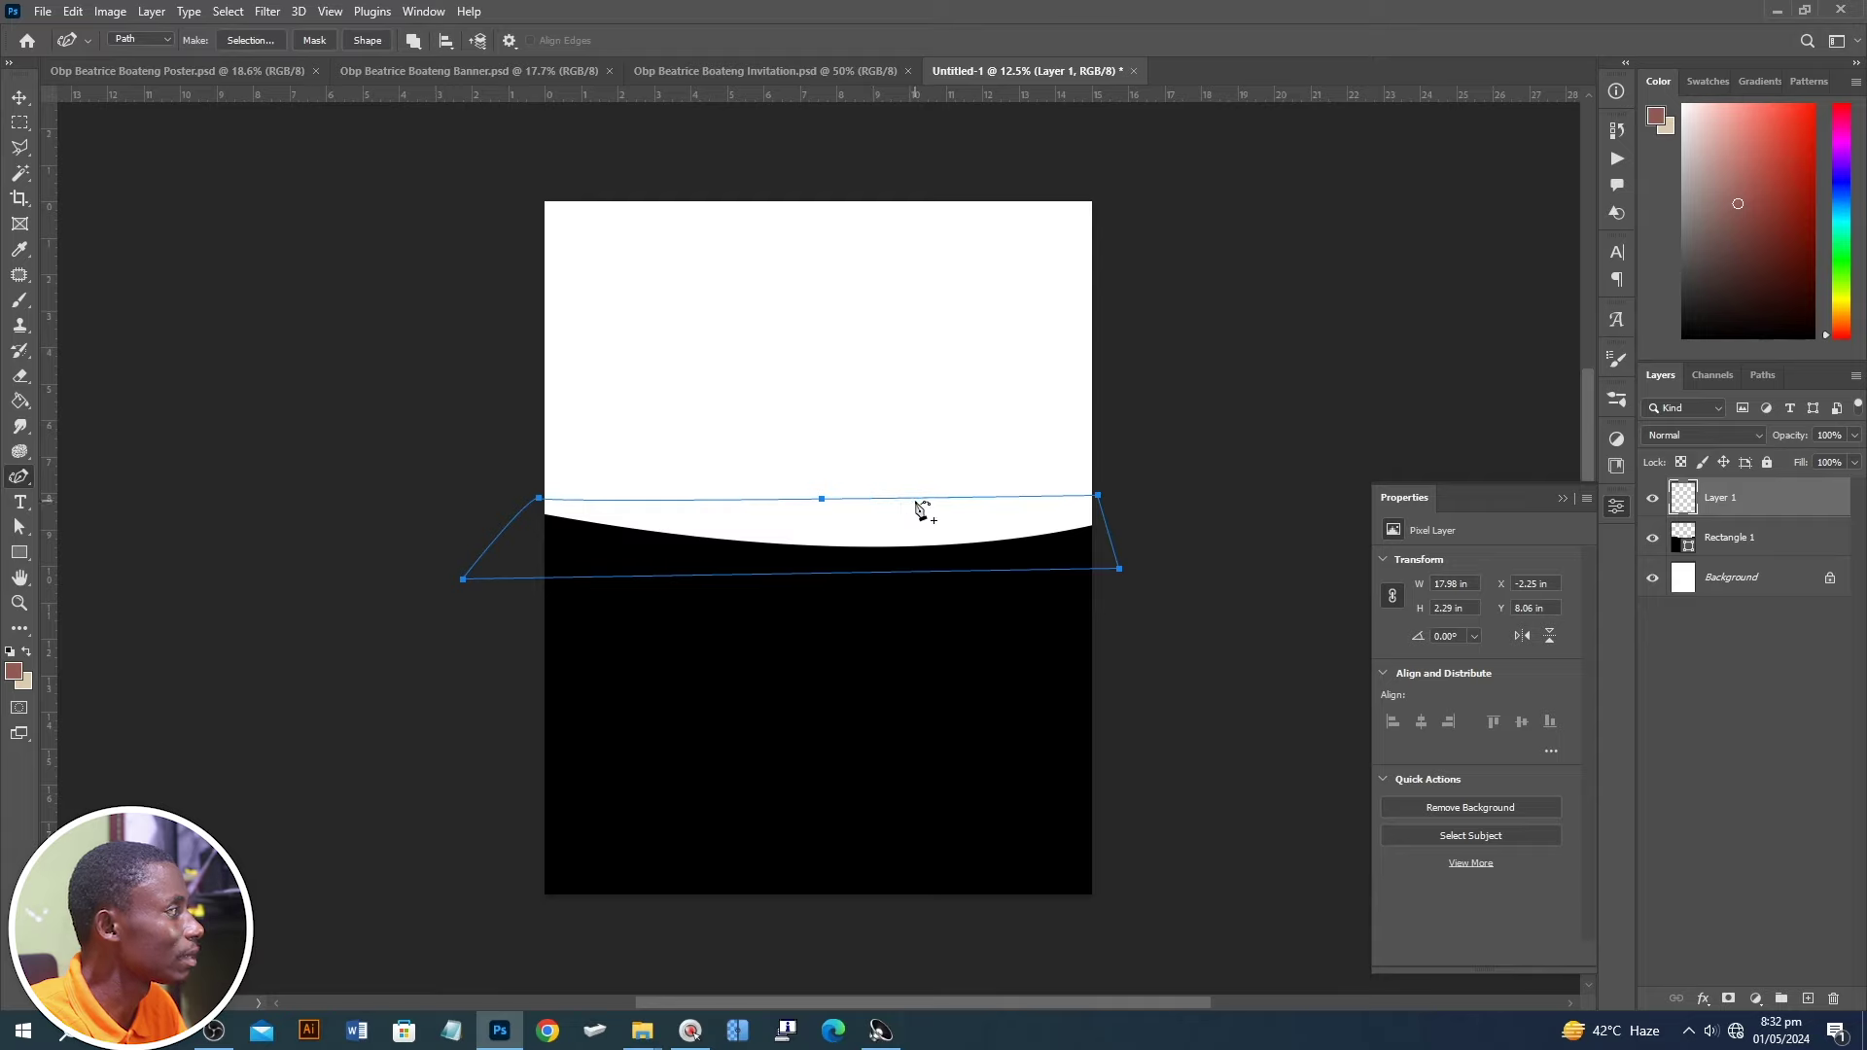
drag(916, 501, 937, 518)
- Undo the wave, re-bend the top segment into a curve, and reshape its left end
key(ctrl+a)
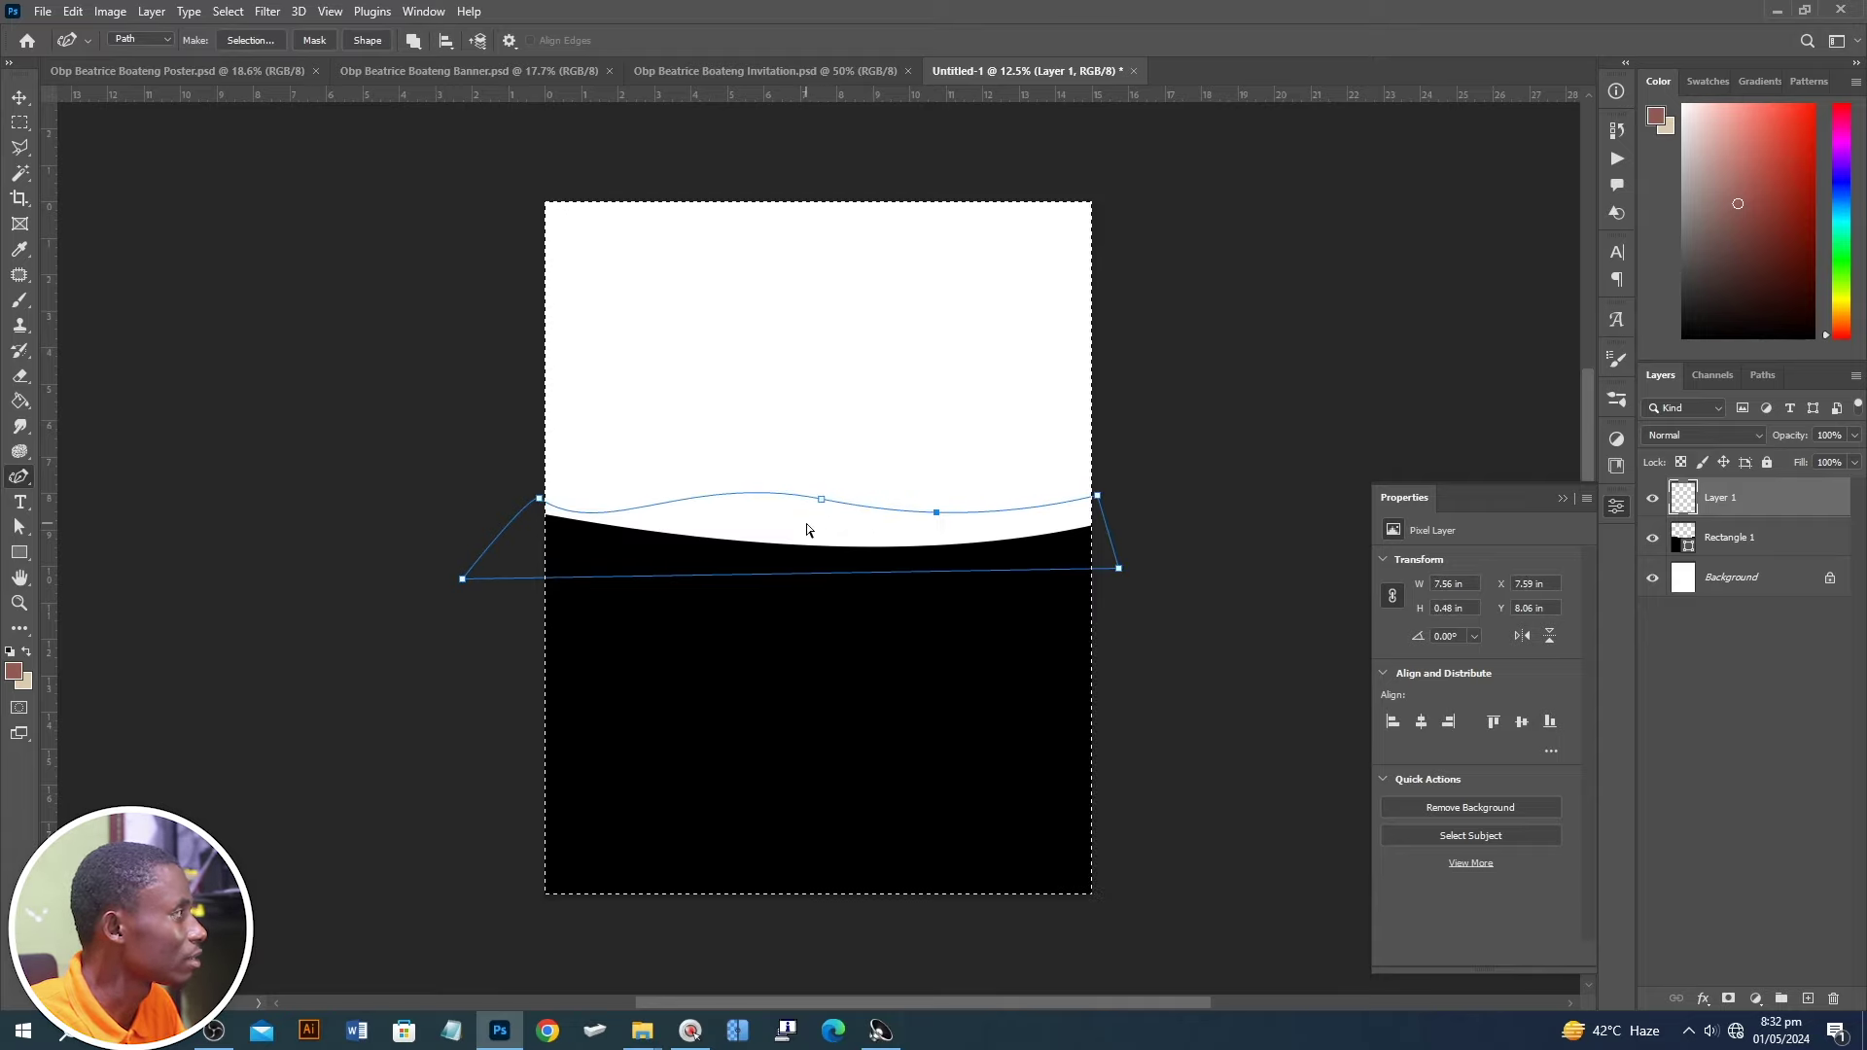
key(ctrl+d)
key(ctrl+z)
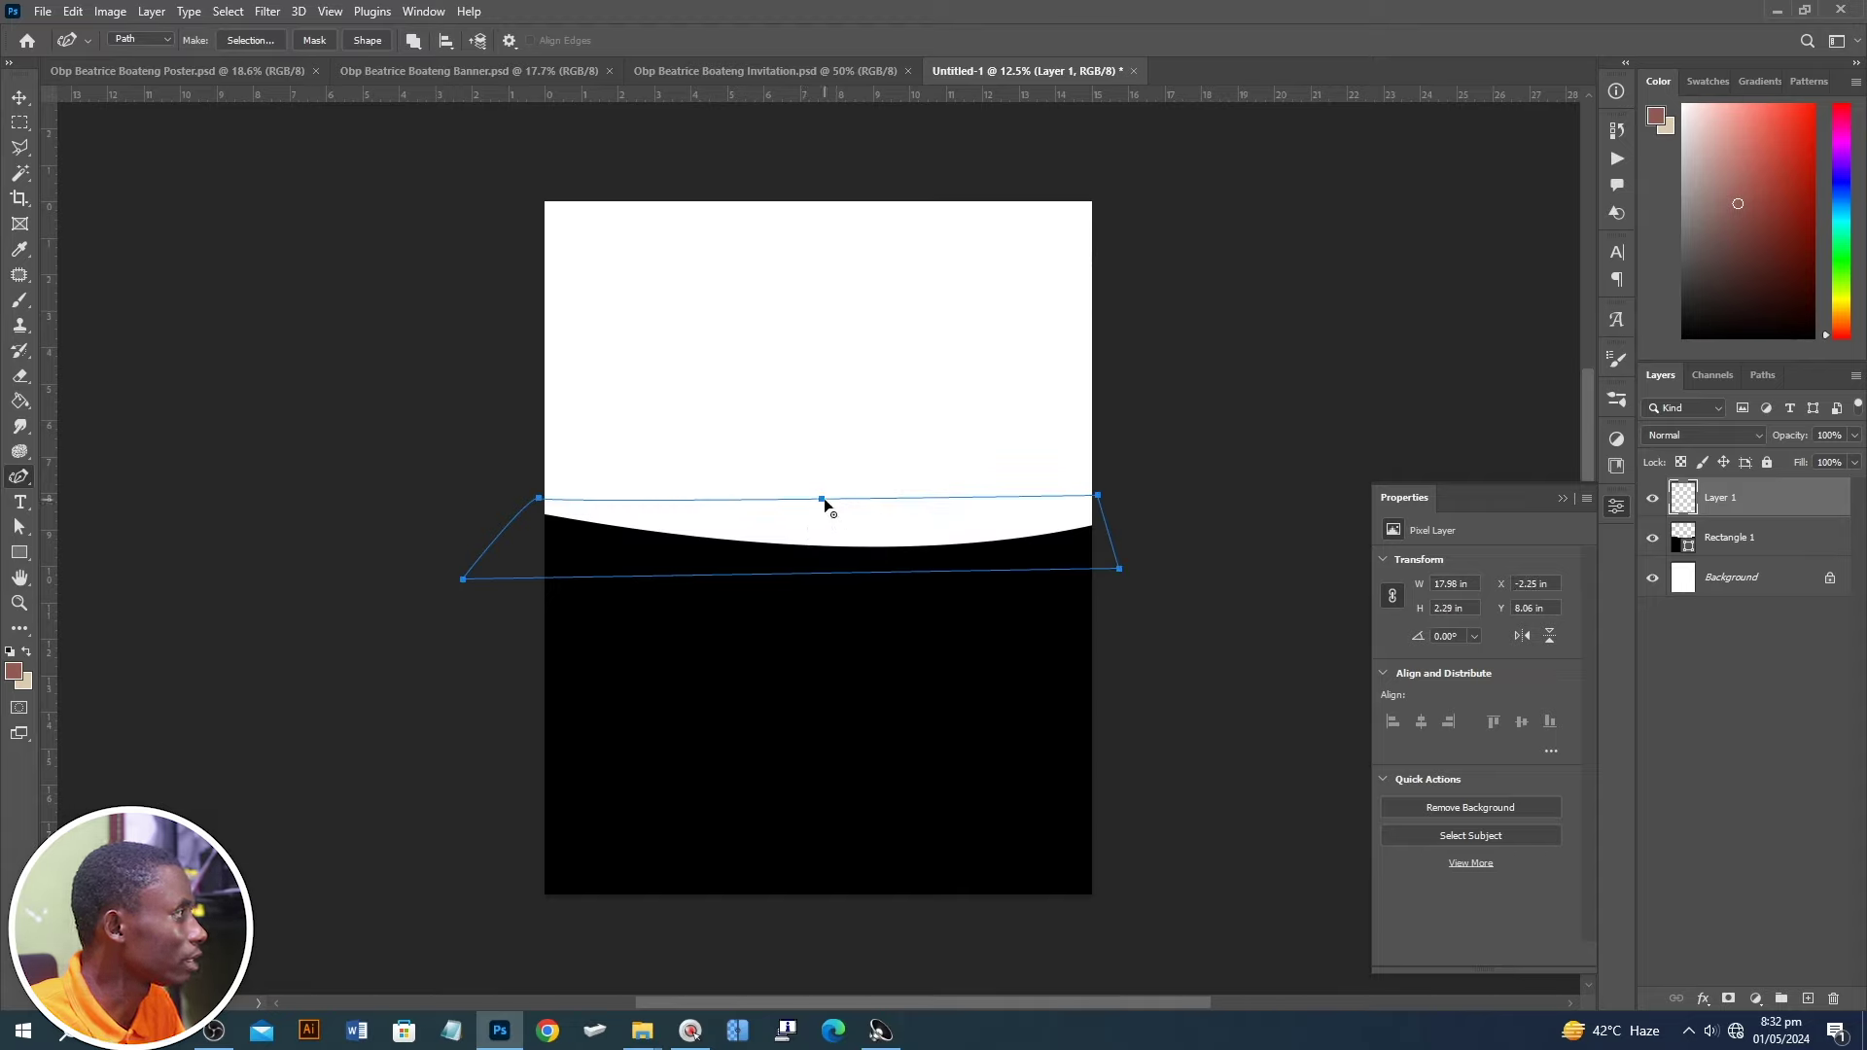
mouse_move(822, 498)
mouse_down()
mouse_move(896, 527)
mouse_move(985, 518)
mouse_up()
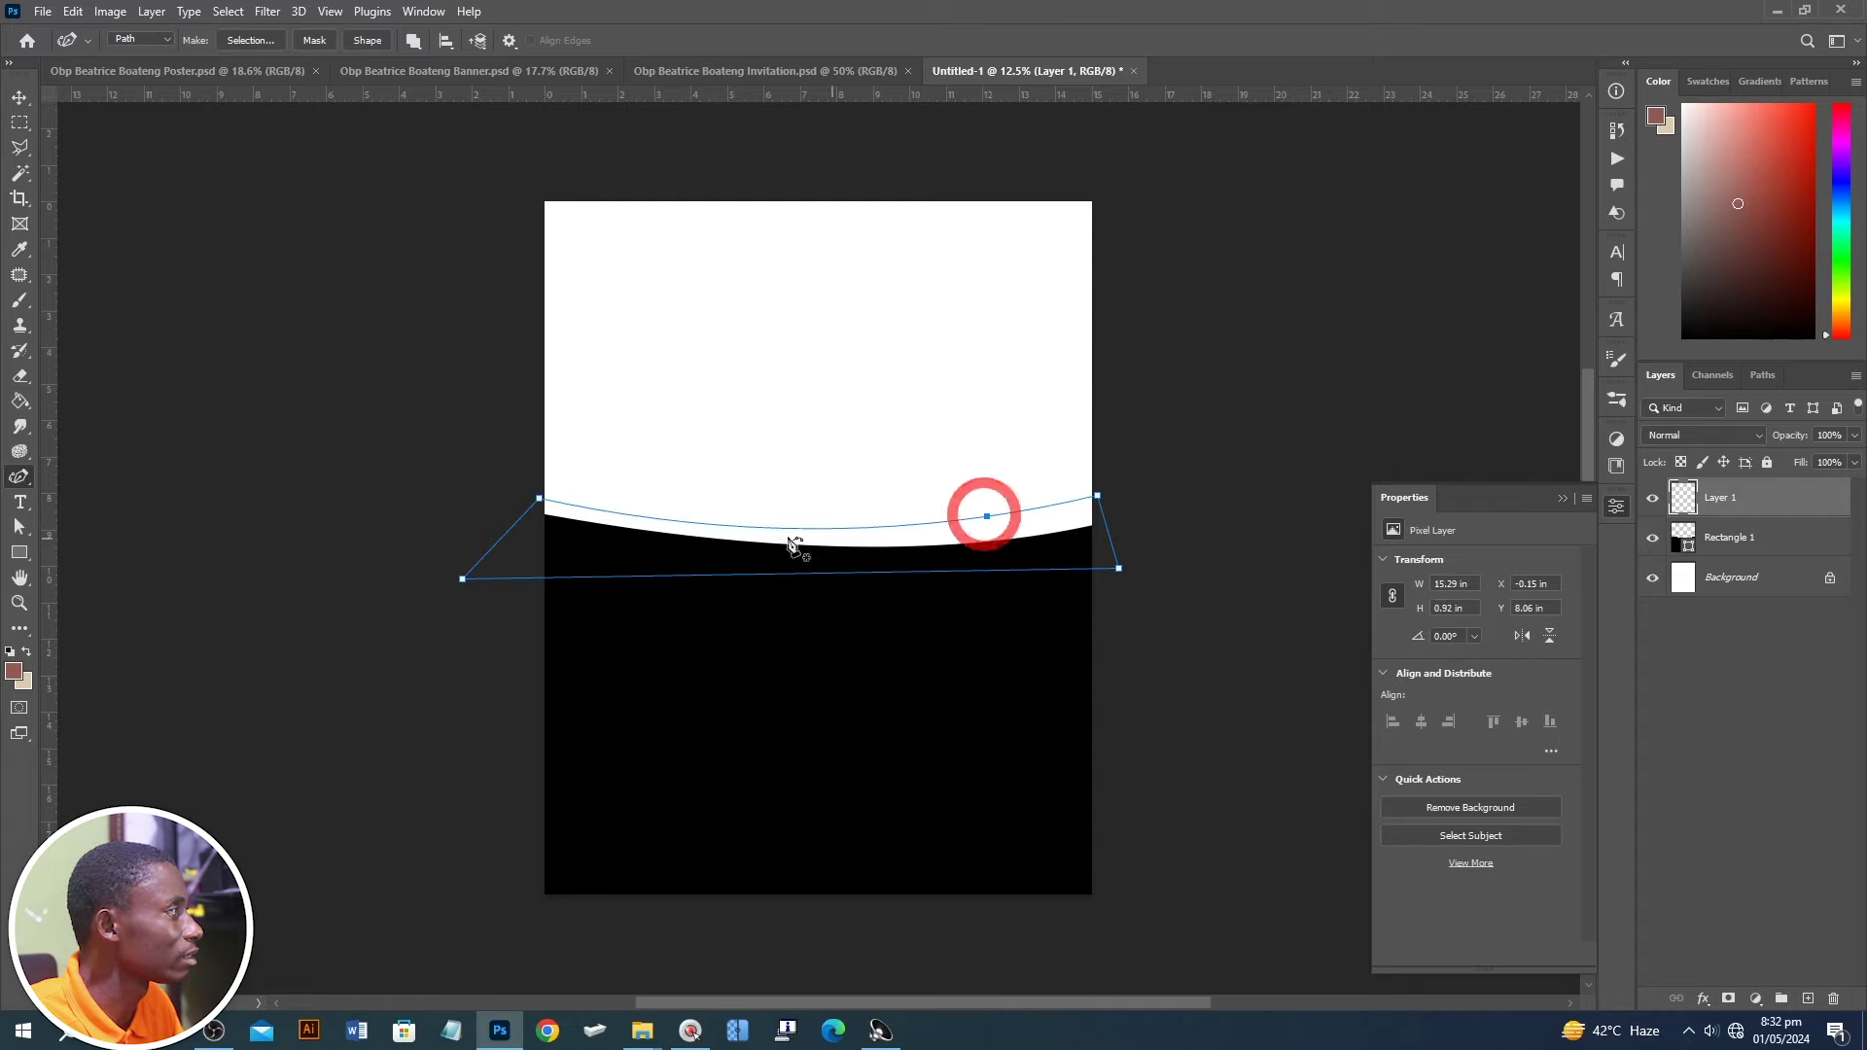
click(701, 524)
drag(543, 503, 531, 512)
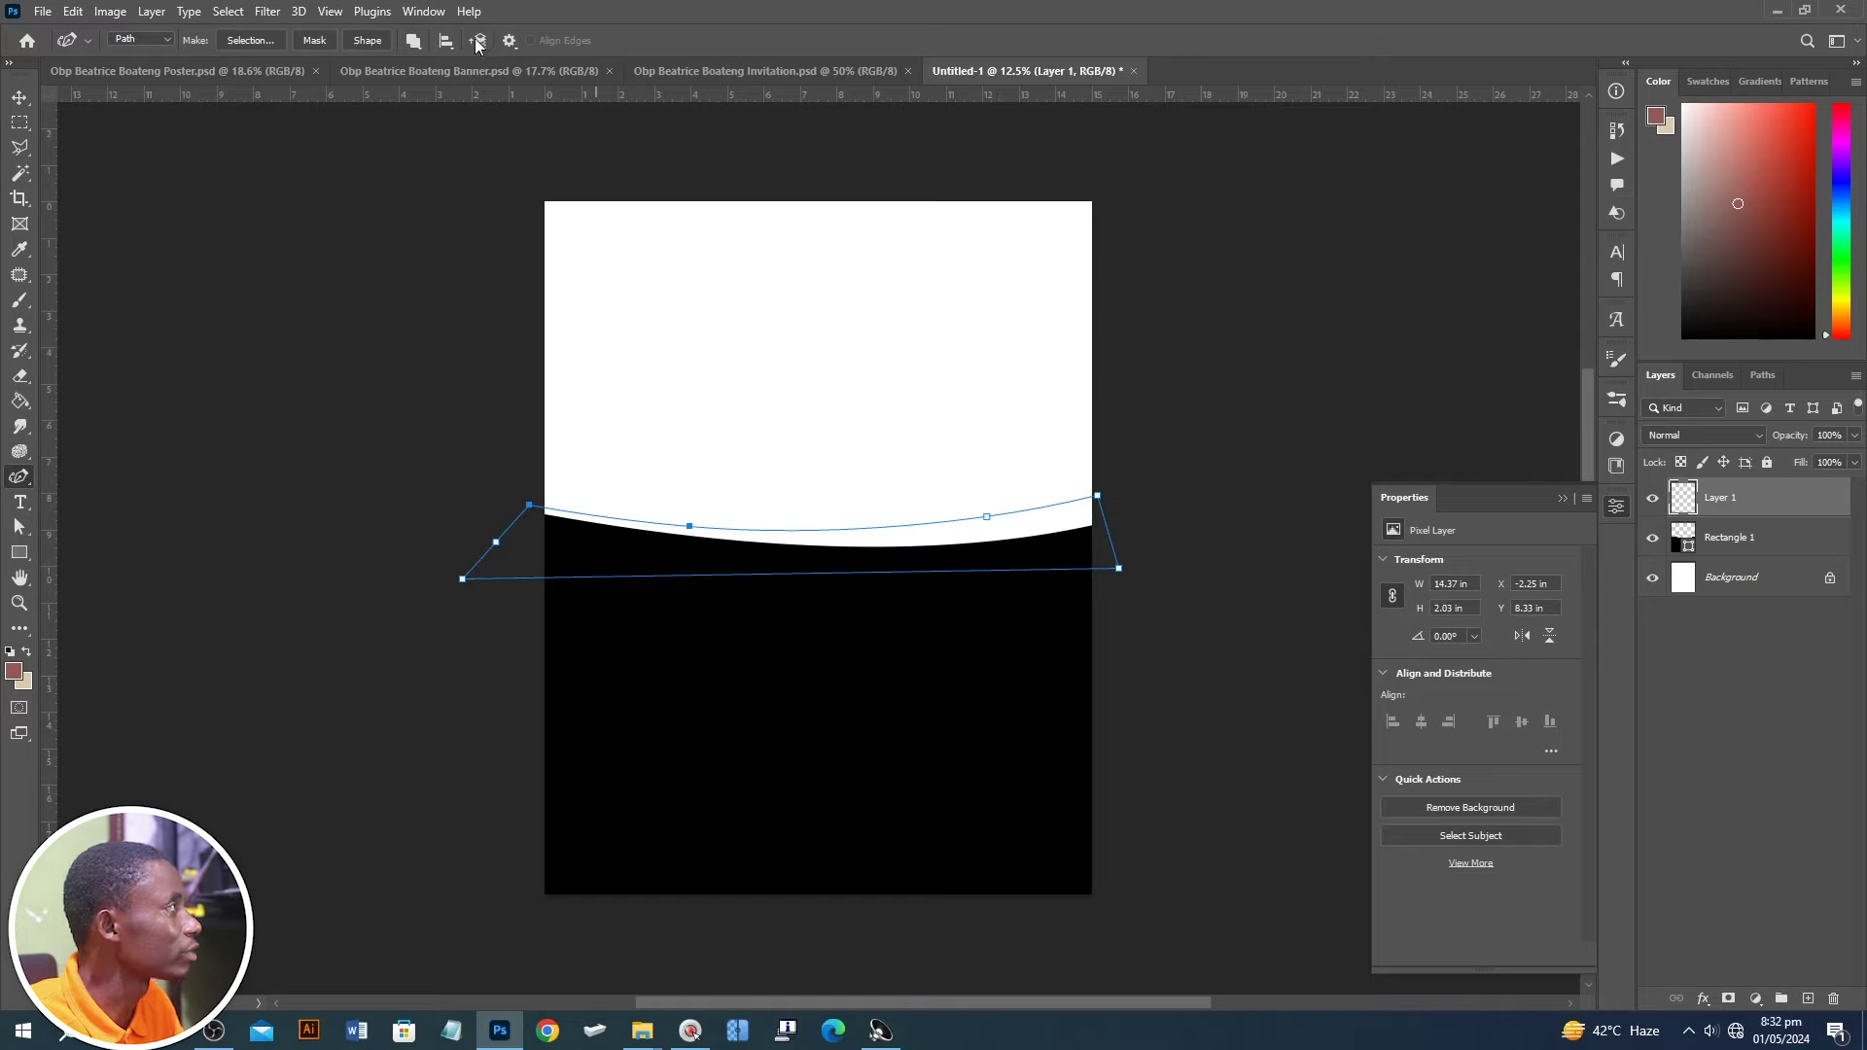
- Make the path a shape and add a gold Gradient Overlay with a brown a96723 stop
click(376, 46)
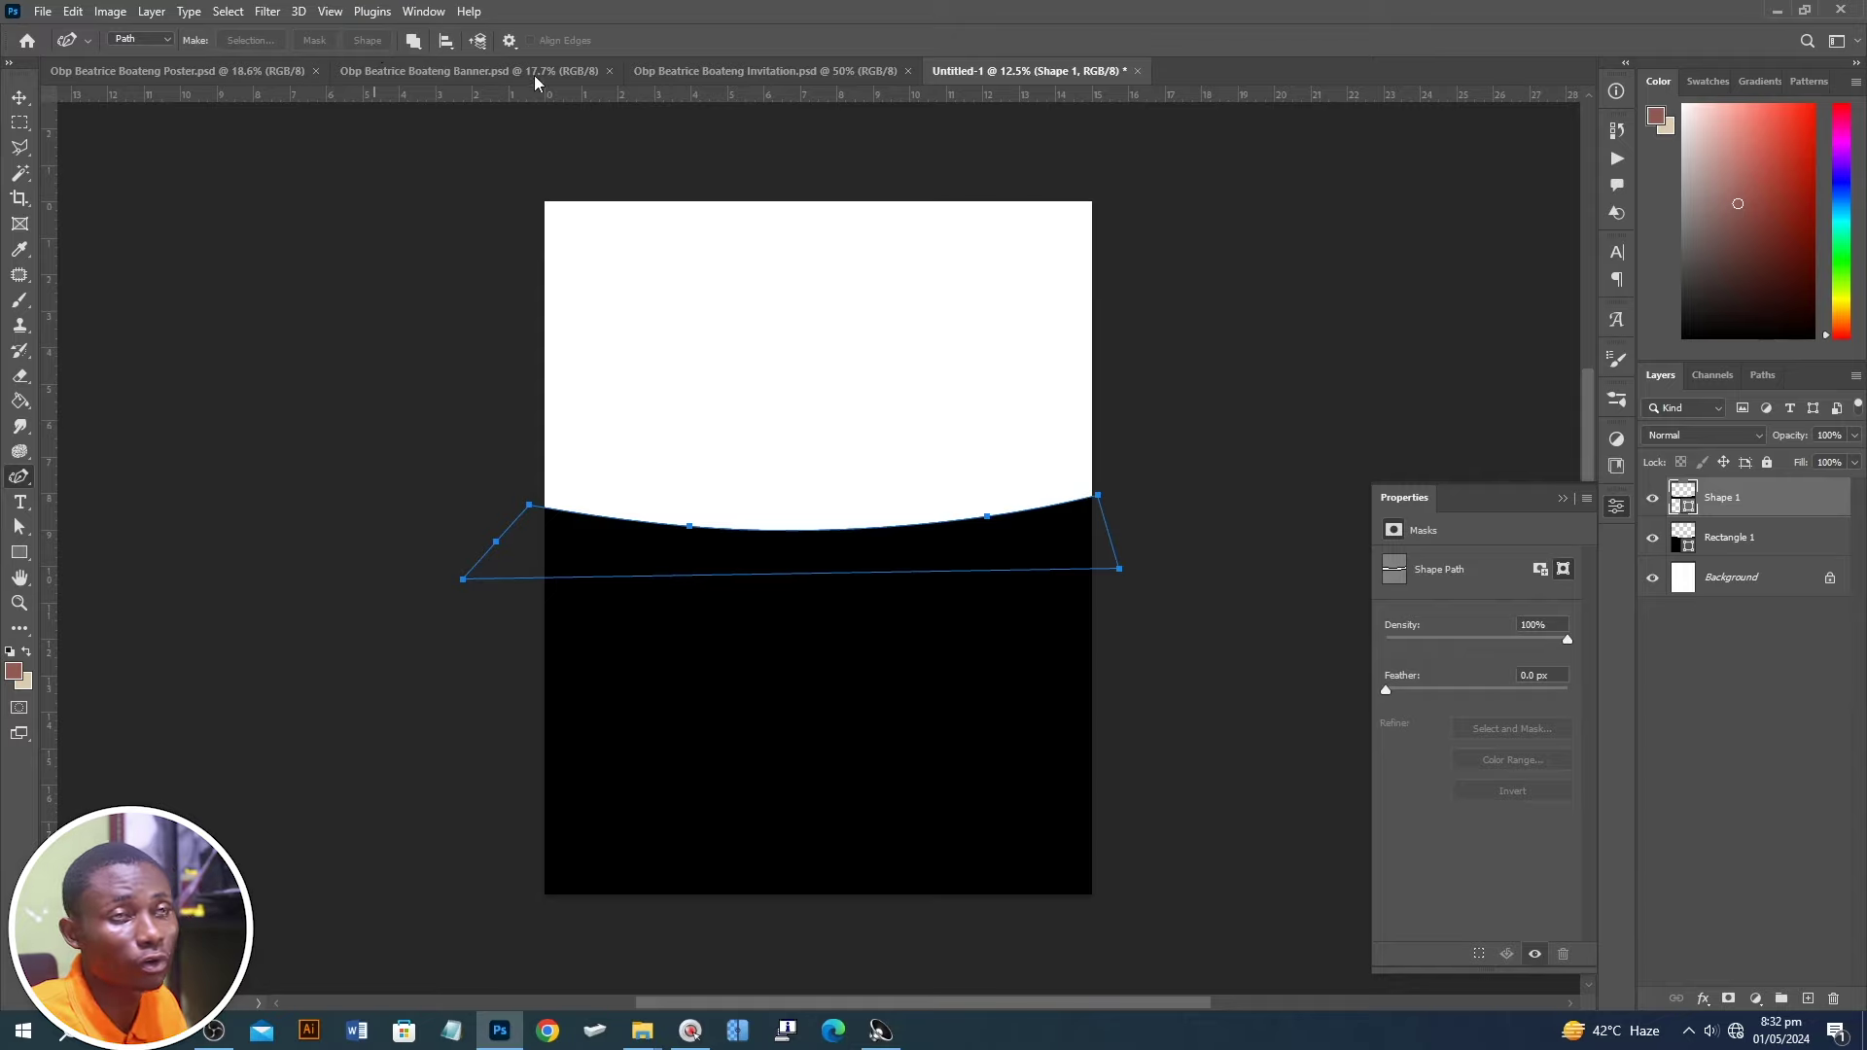
click(1706, 1001)
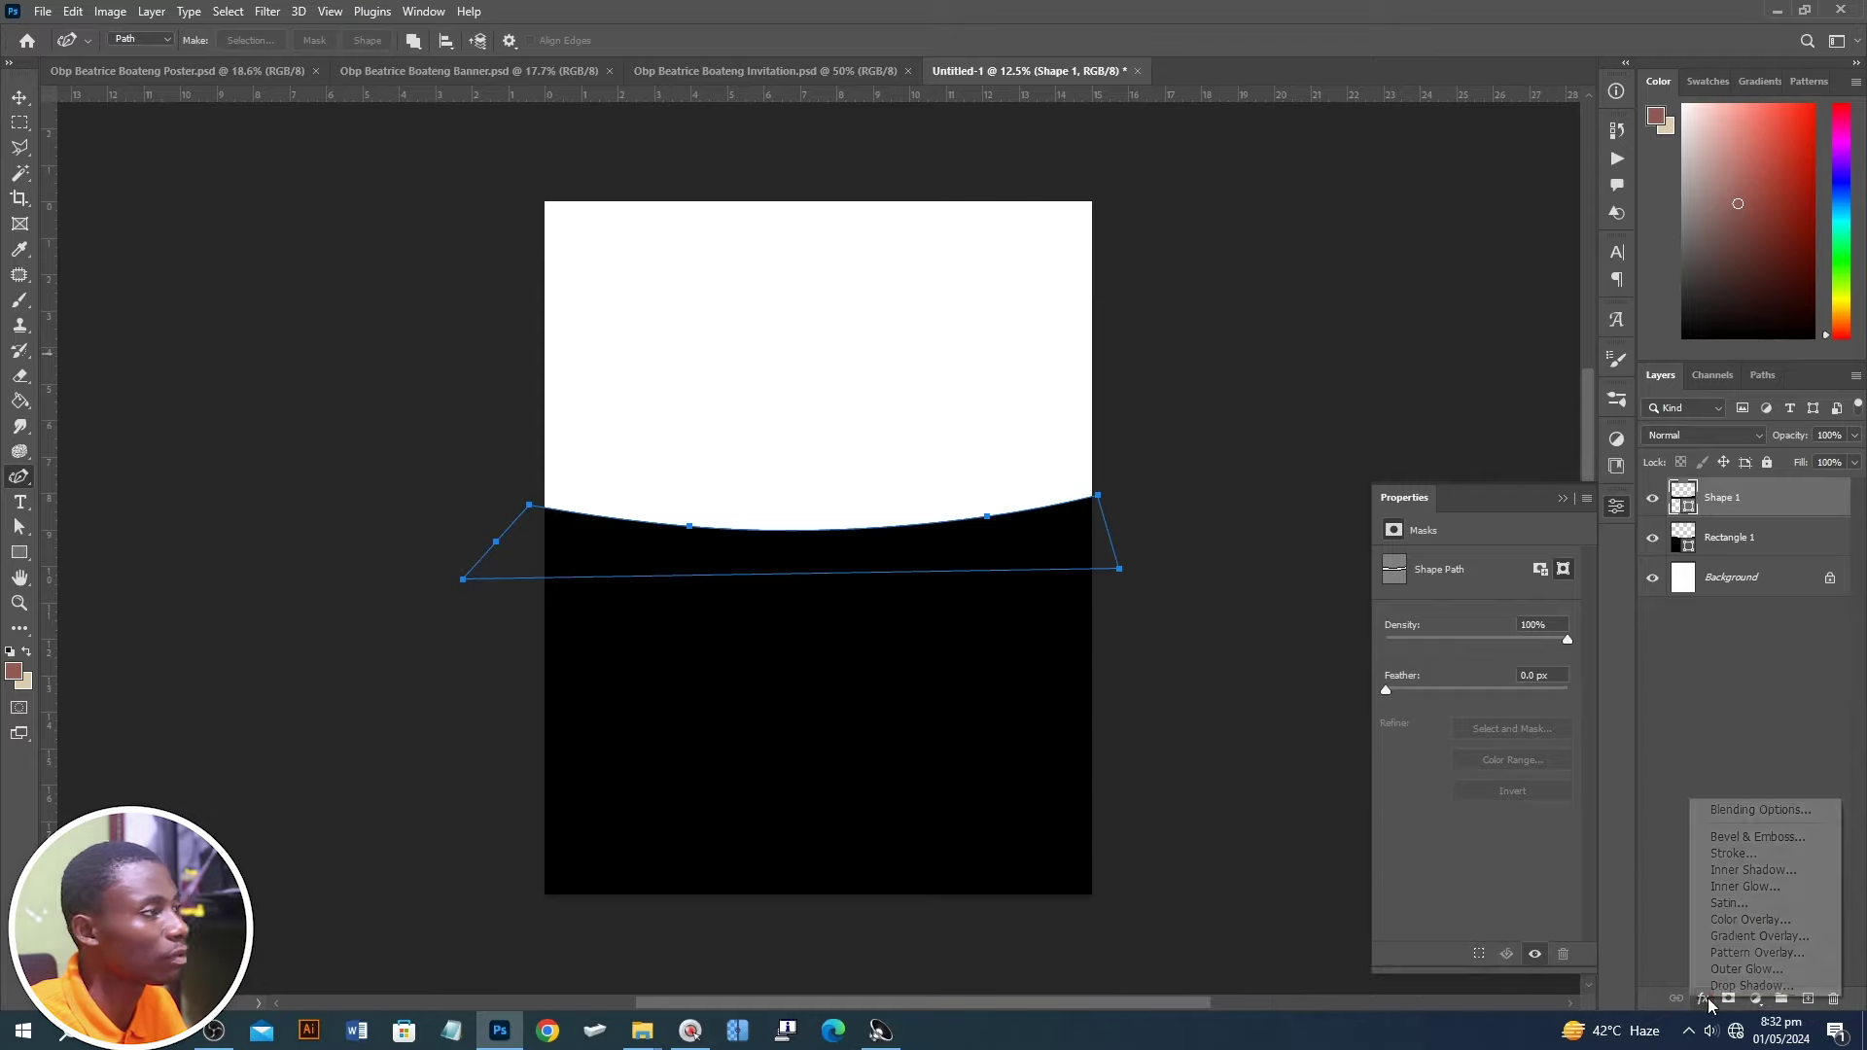
click(1727, 935)
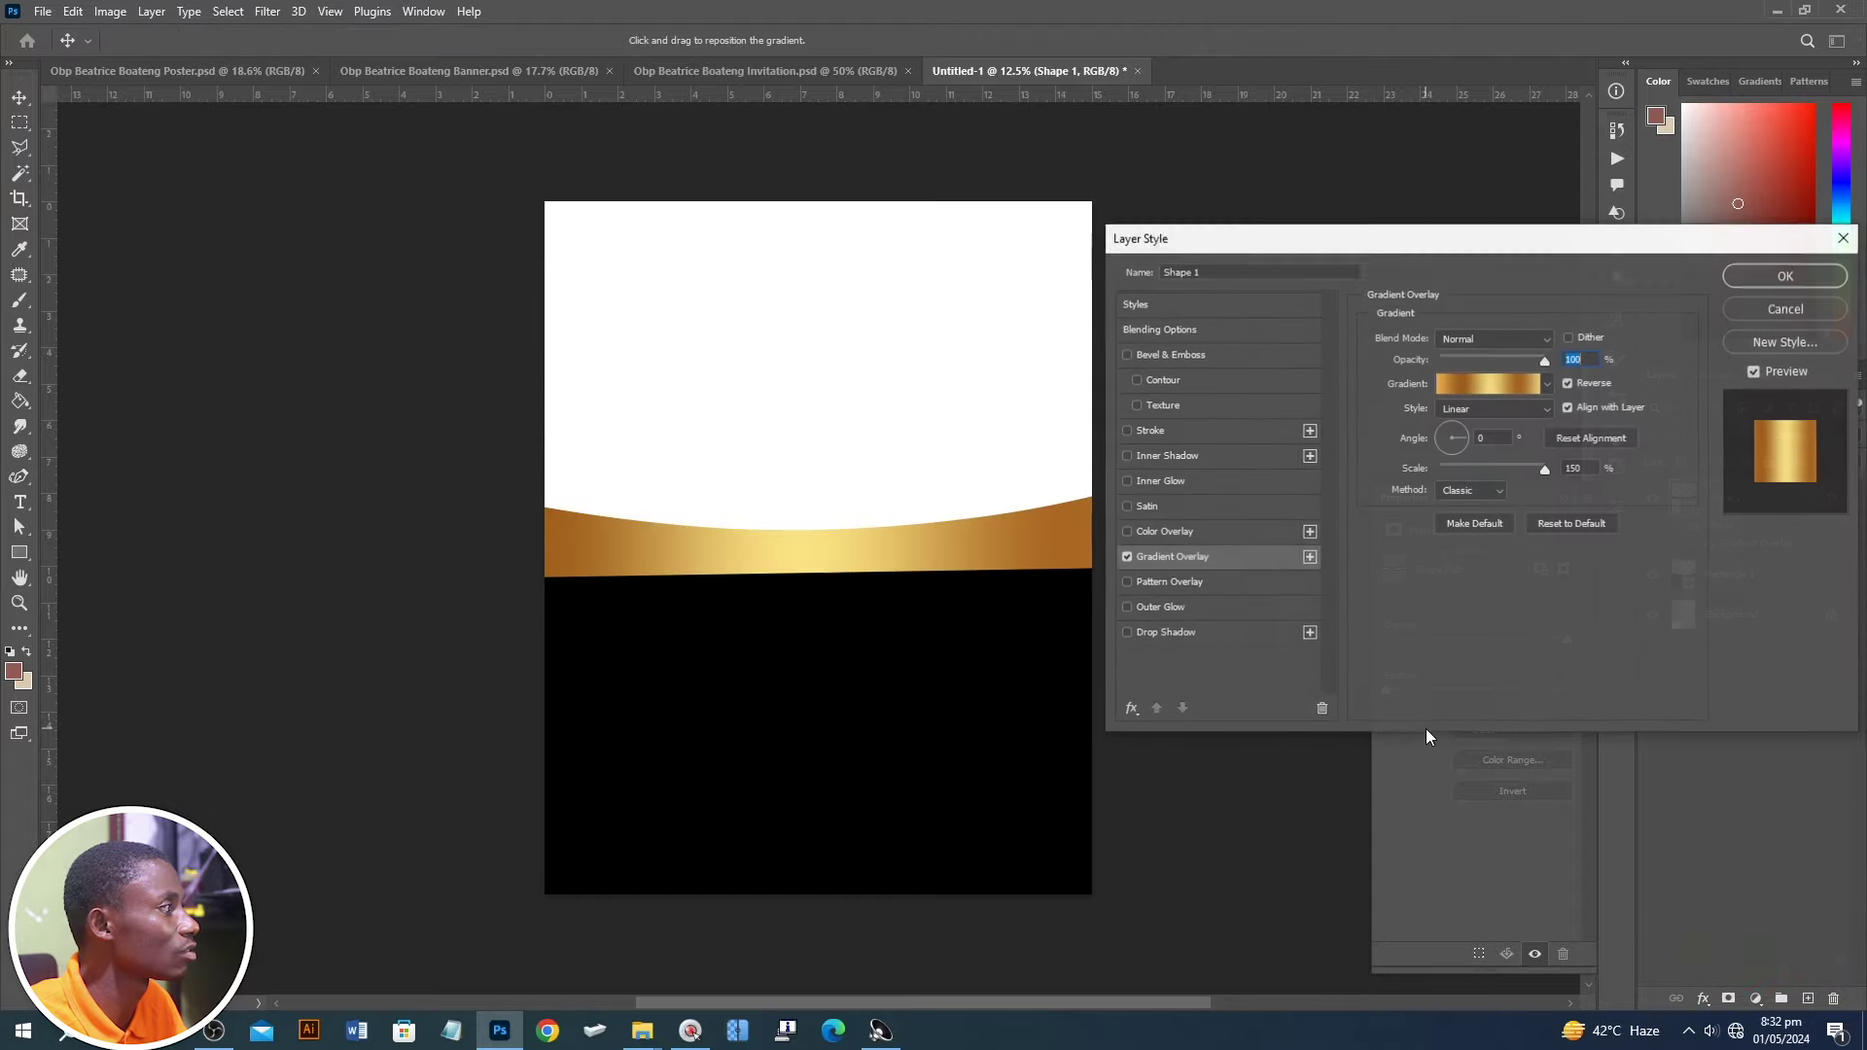
click(1522, 386)
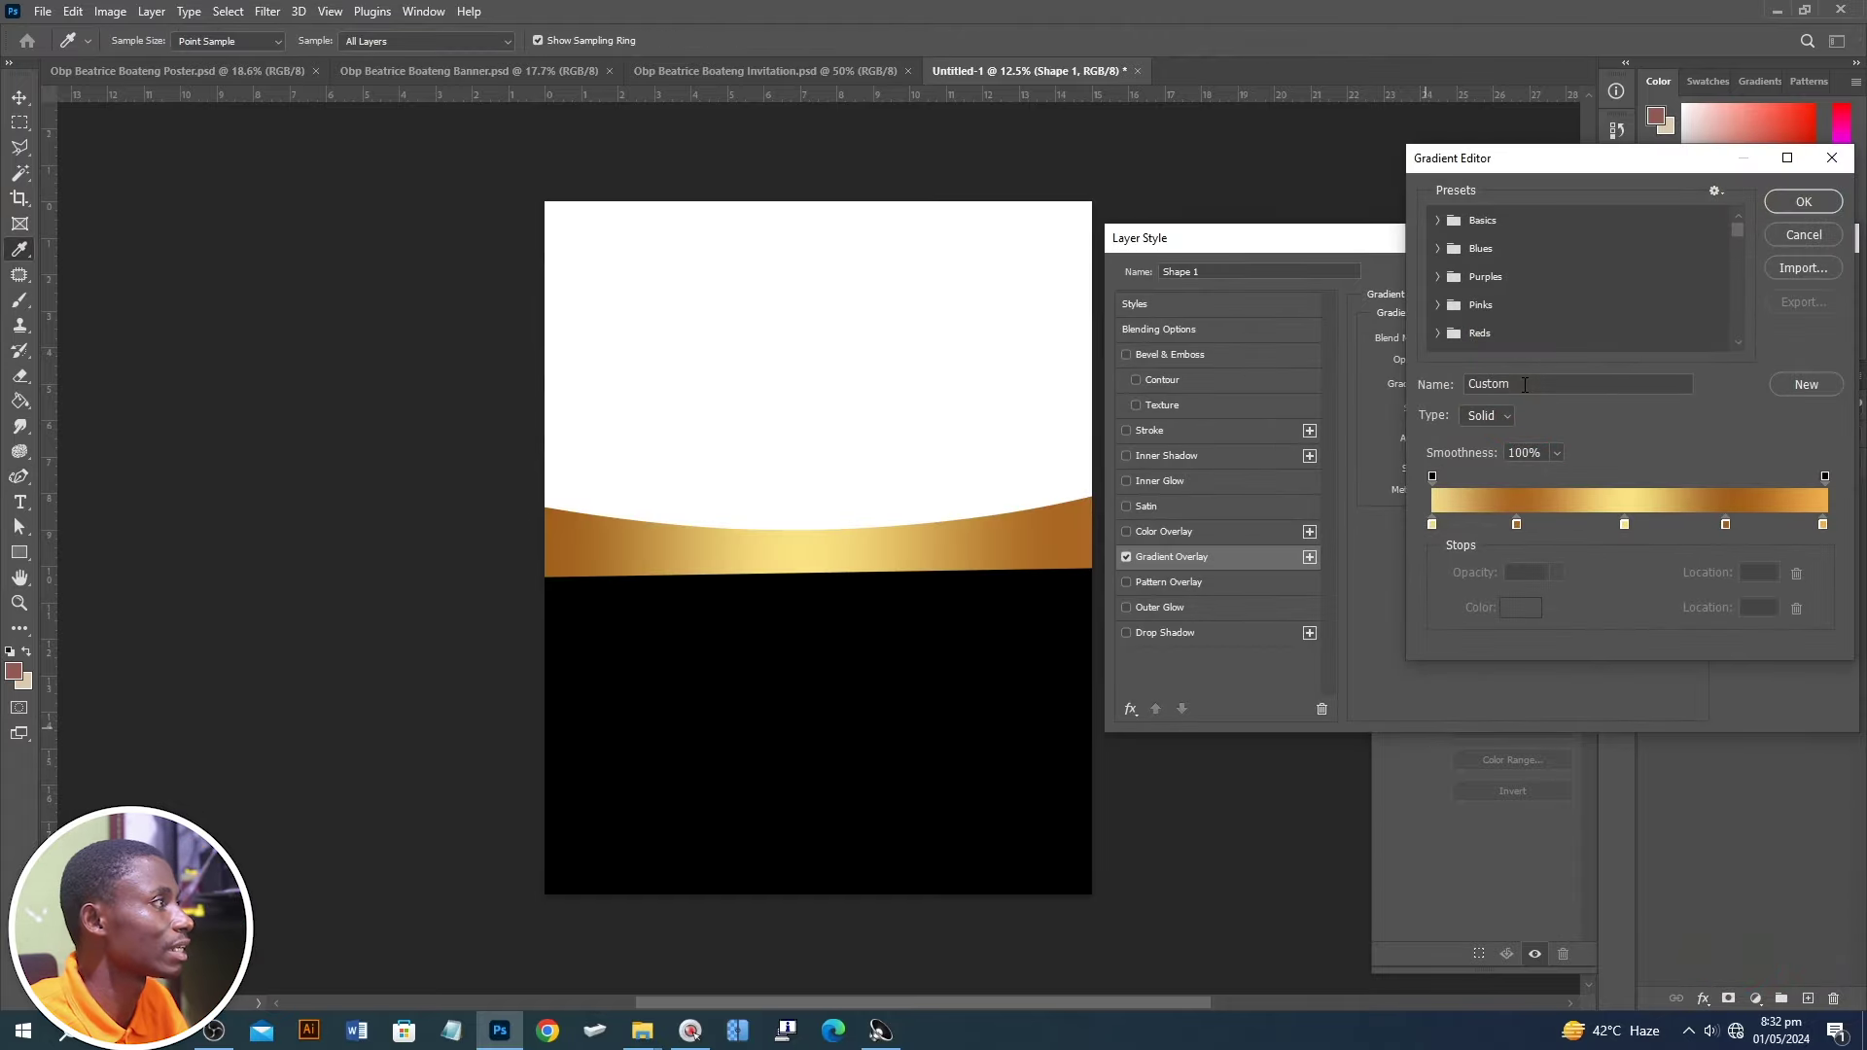
double_click(1431, 523)
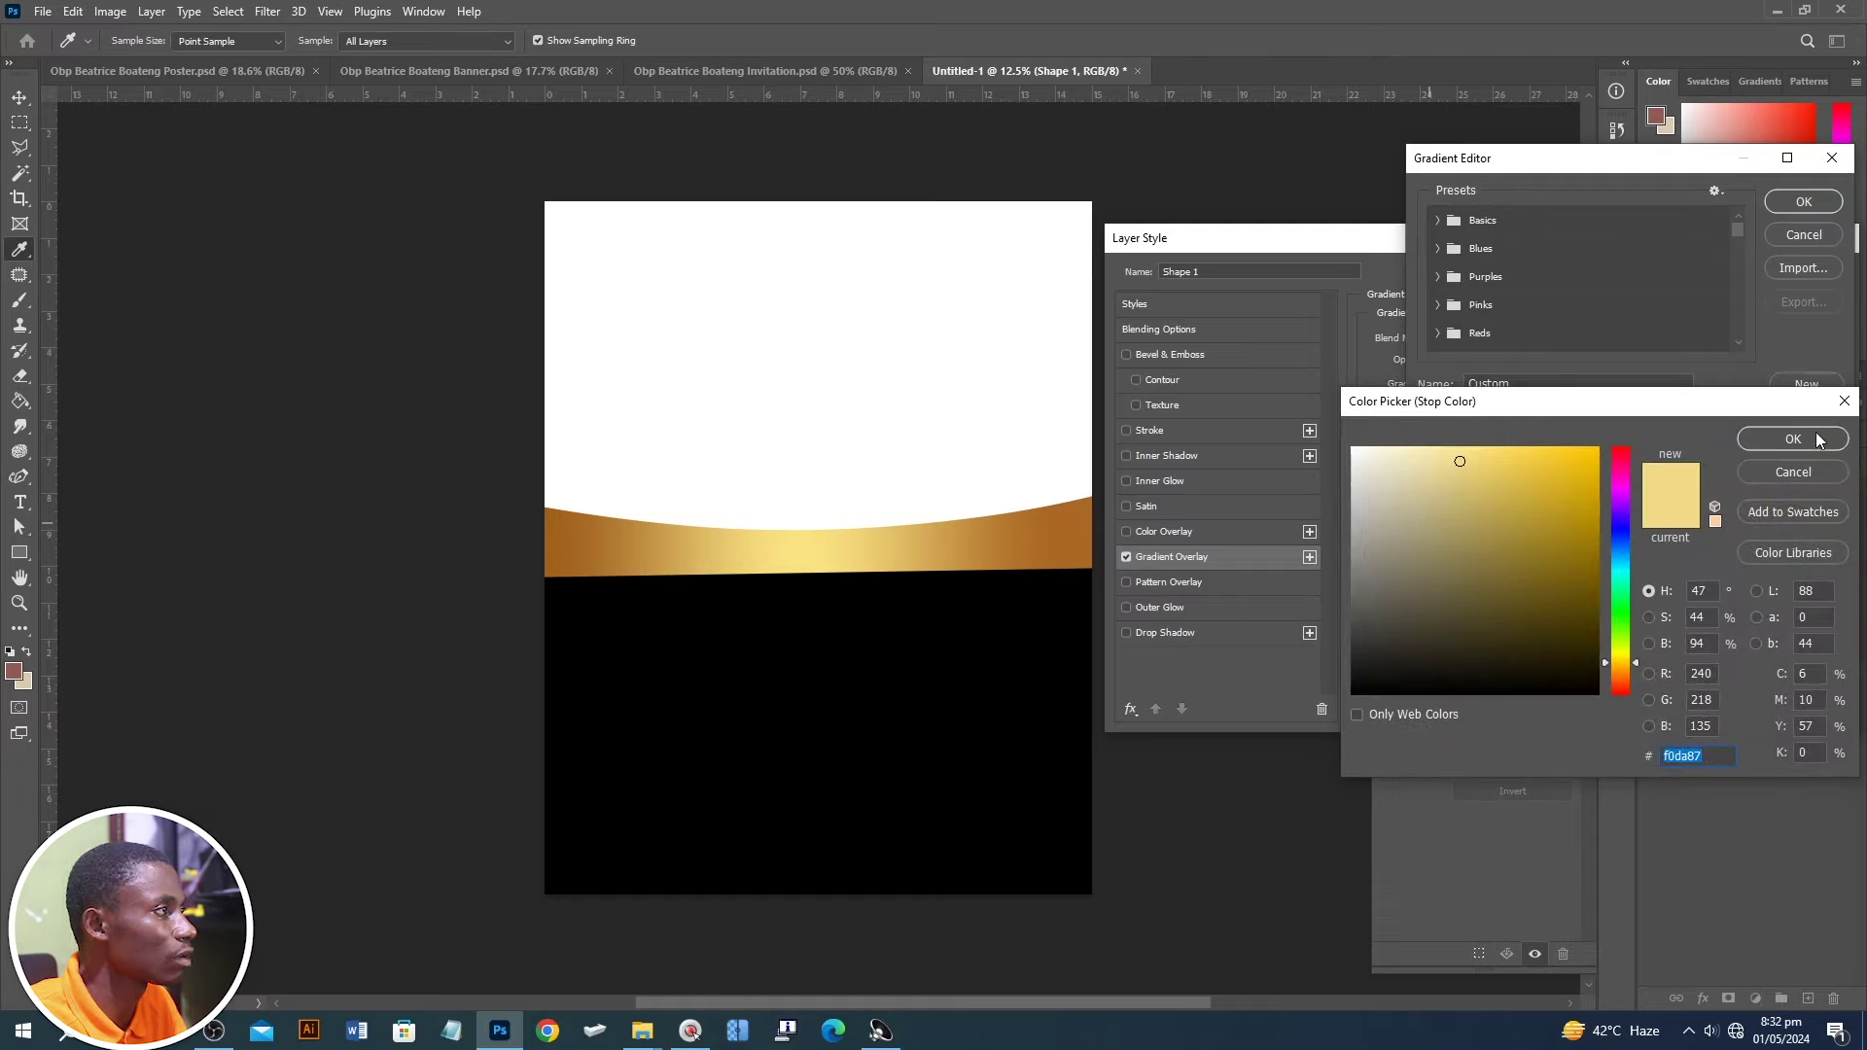
click(1817, 442)
double_click(1516, 524)
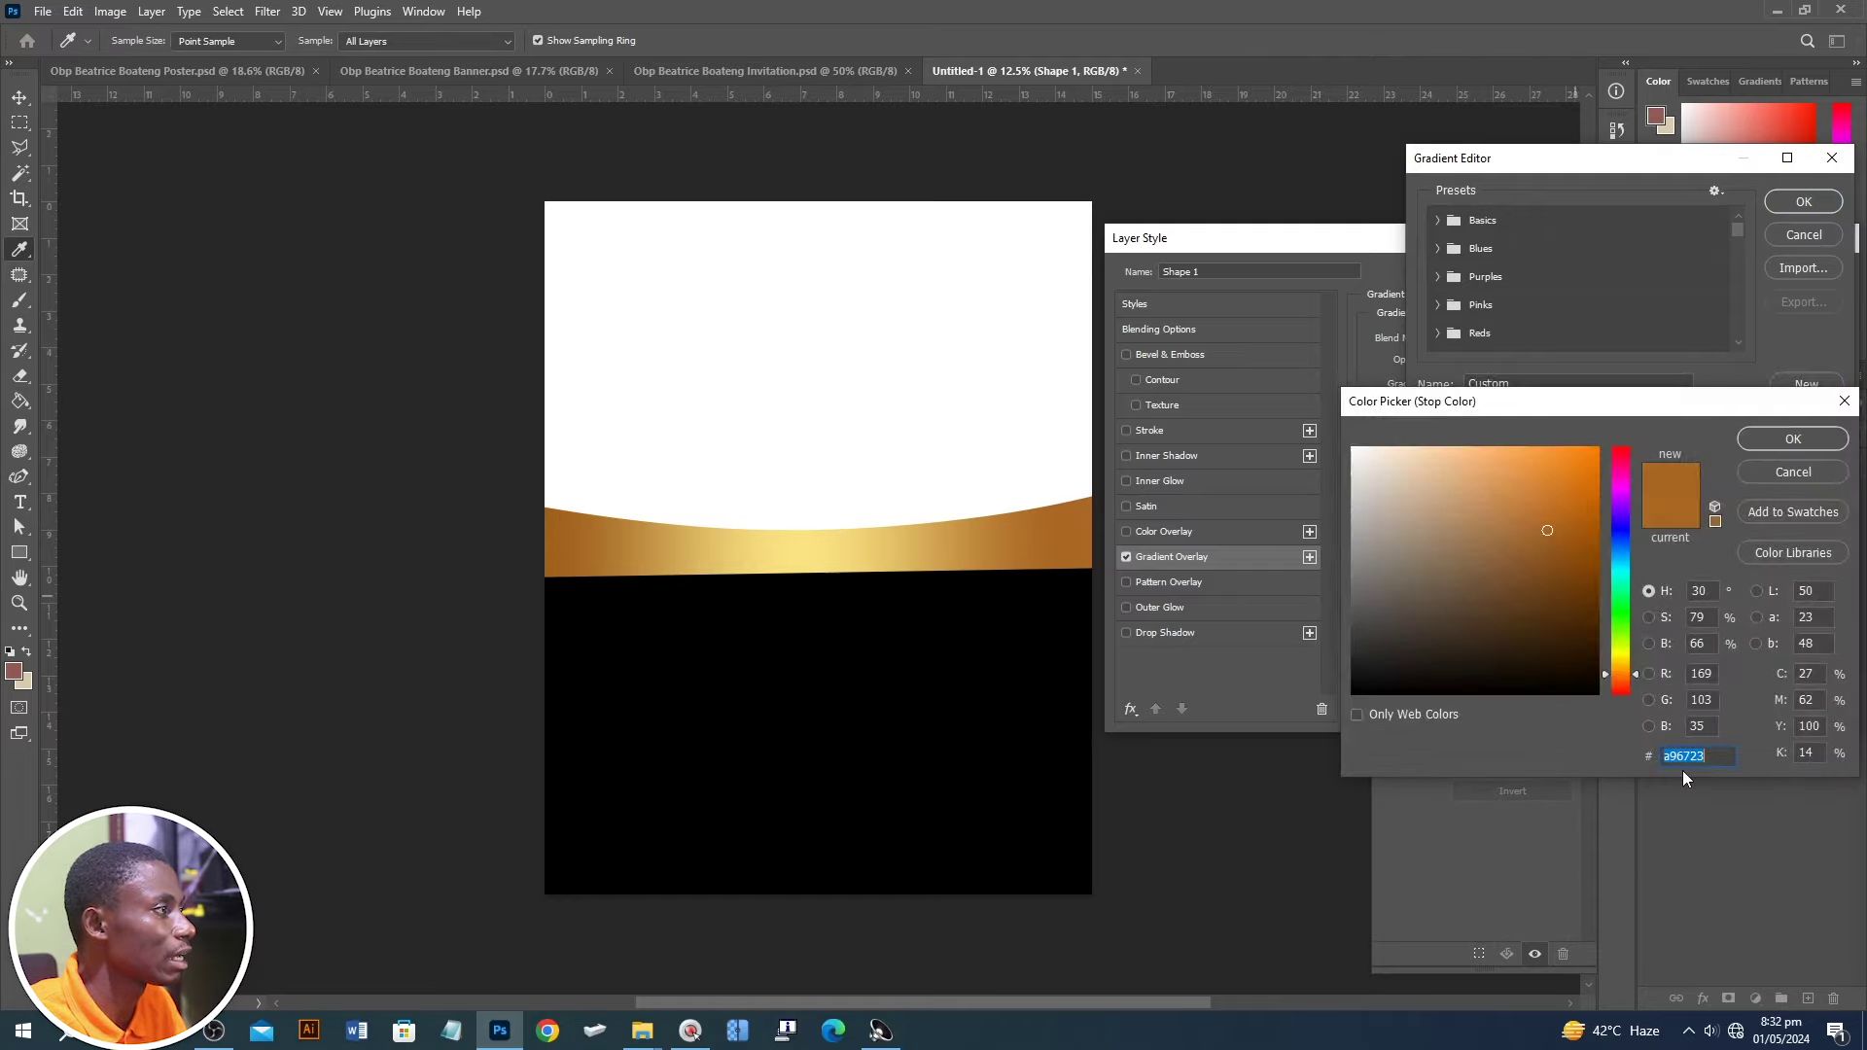
click(1800, 432)
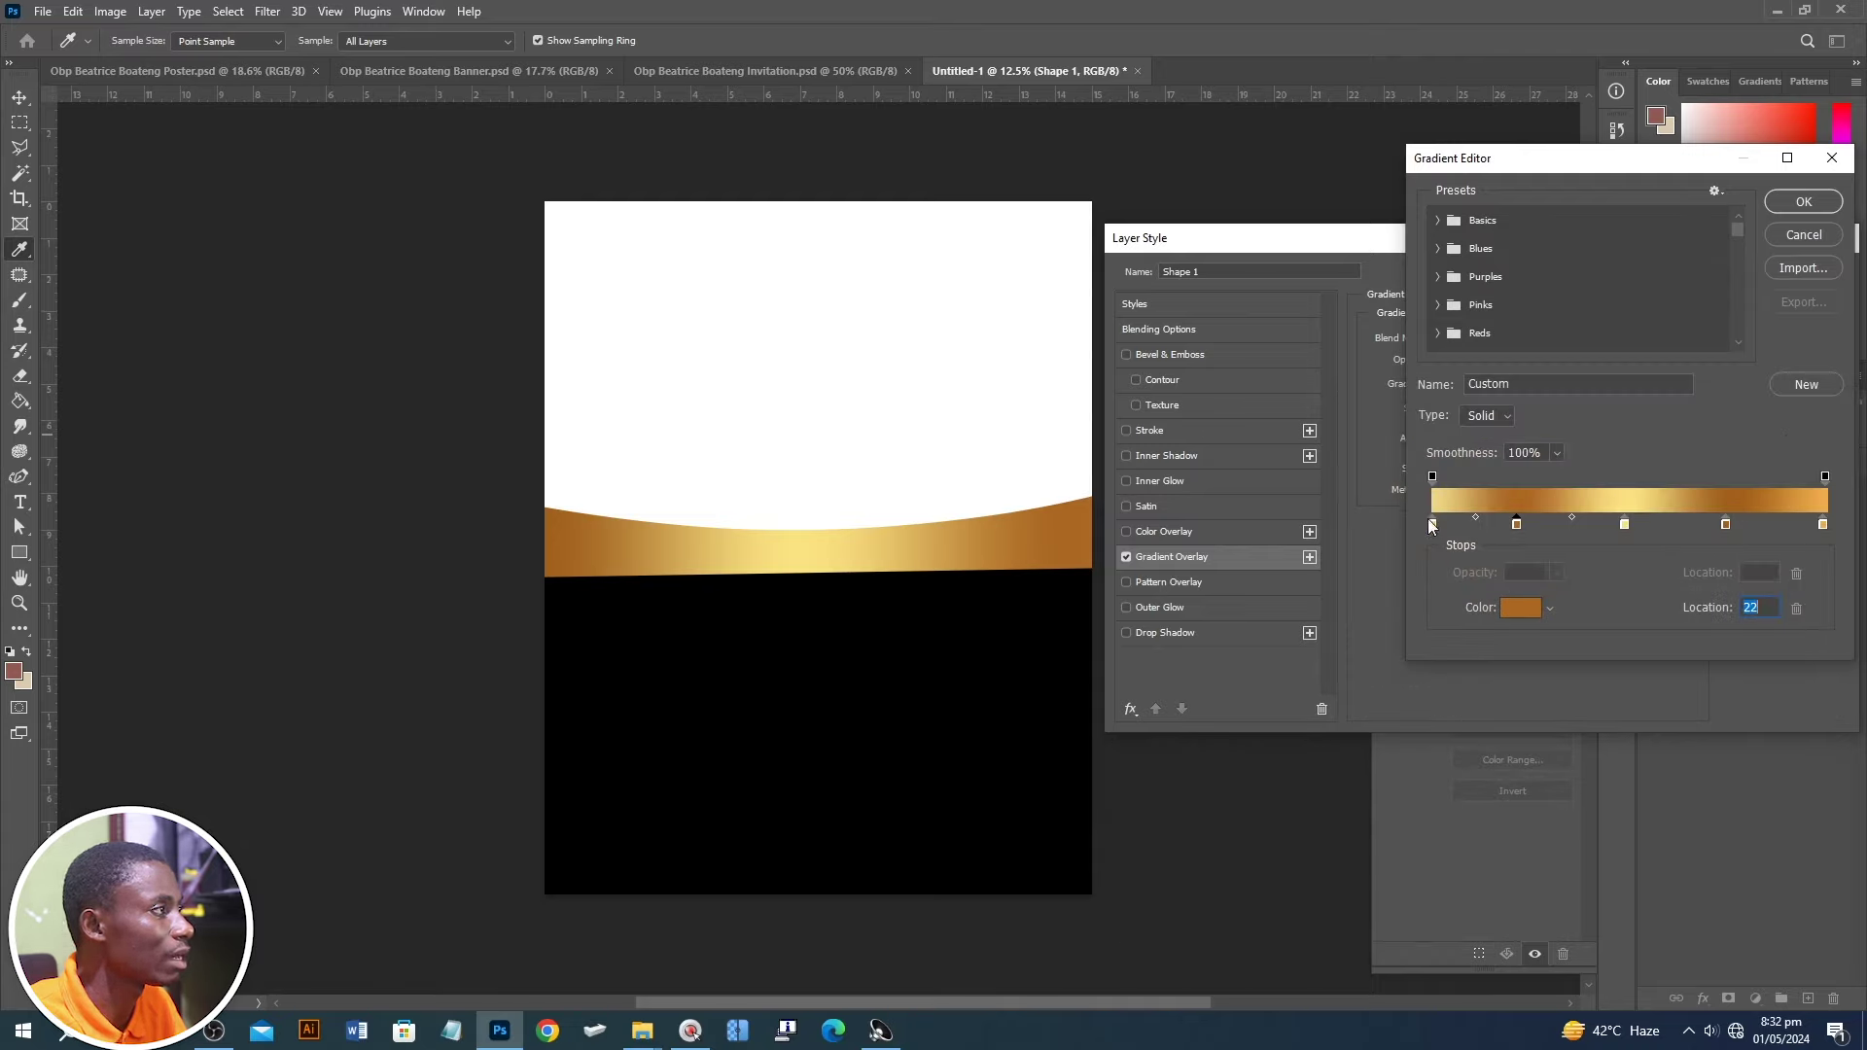
click(1785, 208)
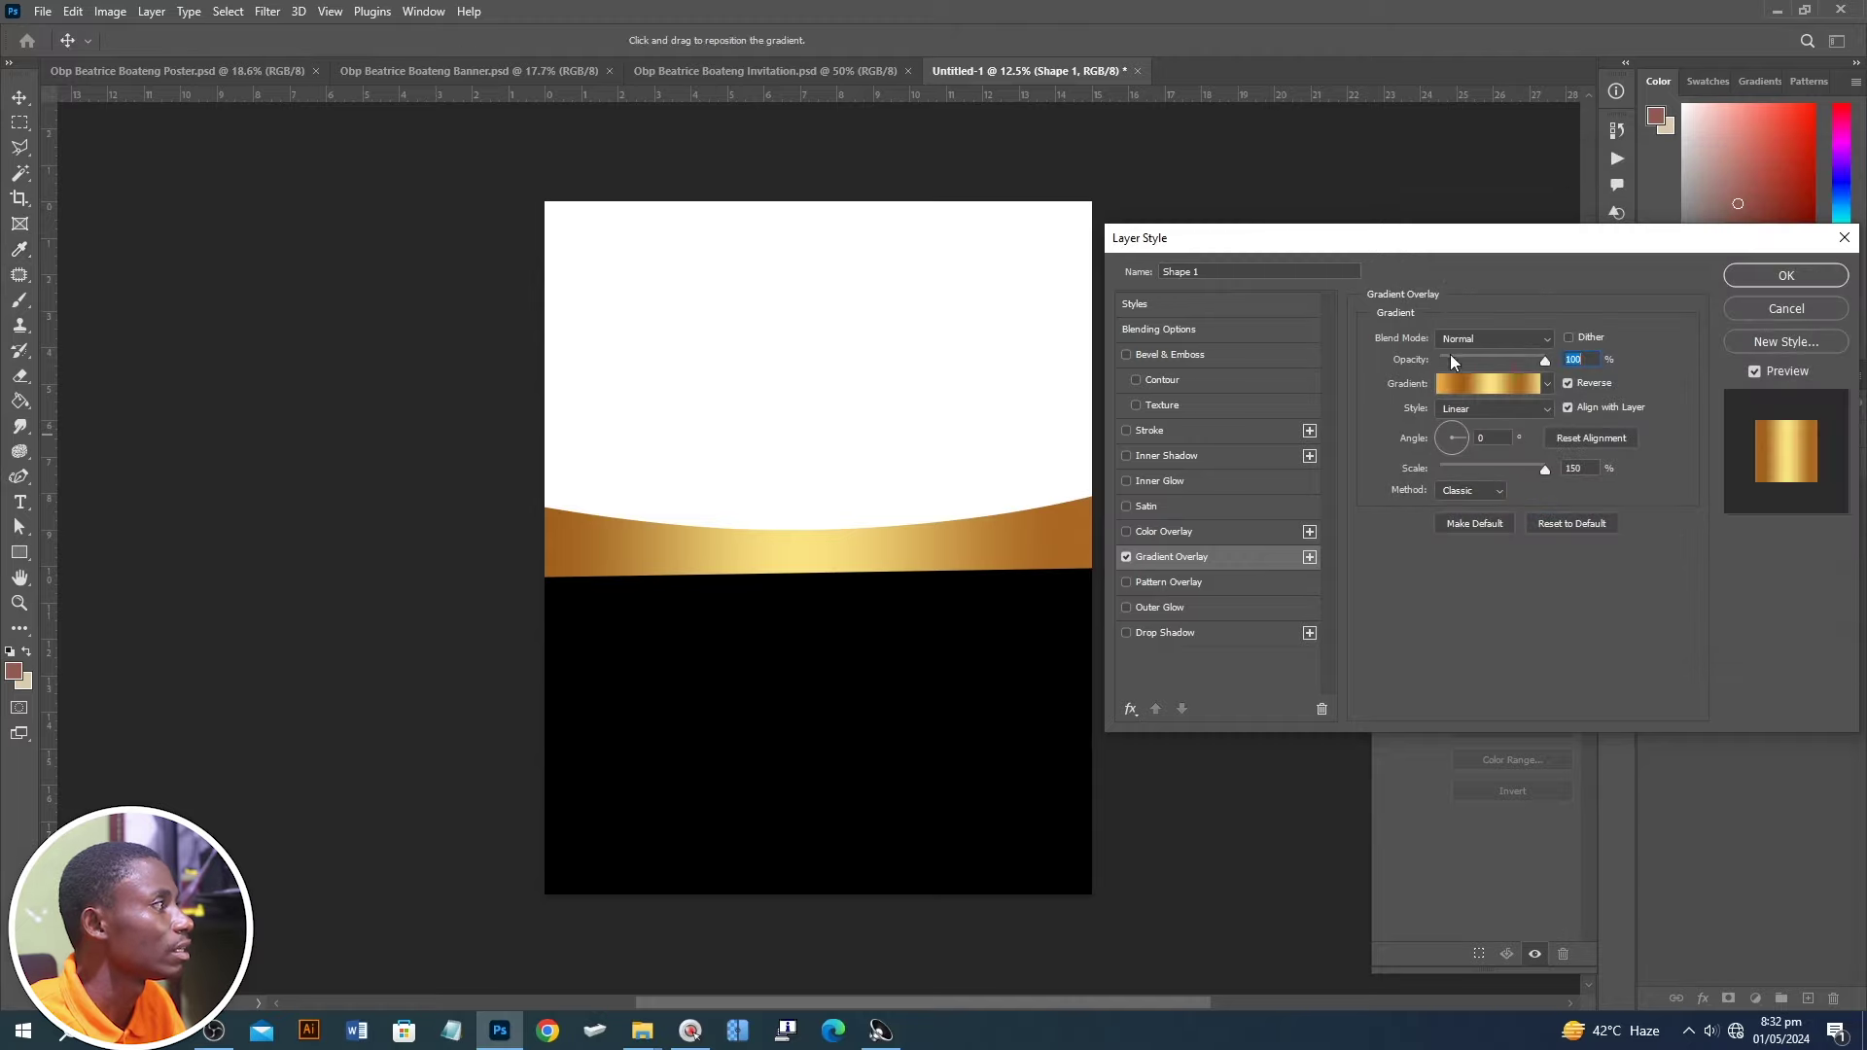
- Apply the gold gradient, move the band below Rectangle 1, and tilt it slightly
click(1790, 276)
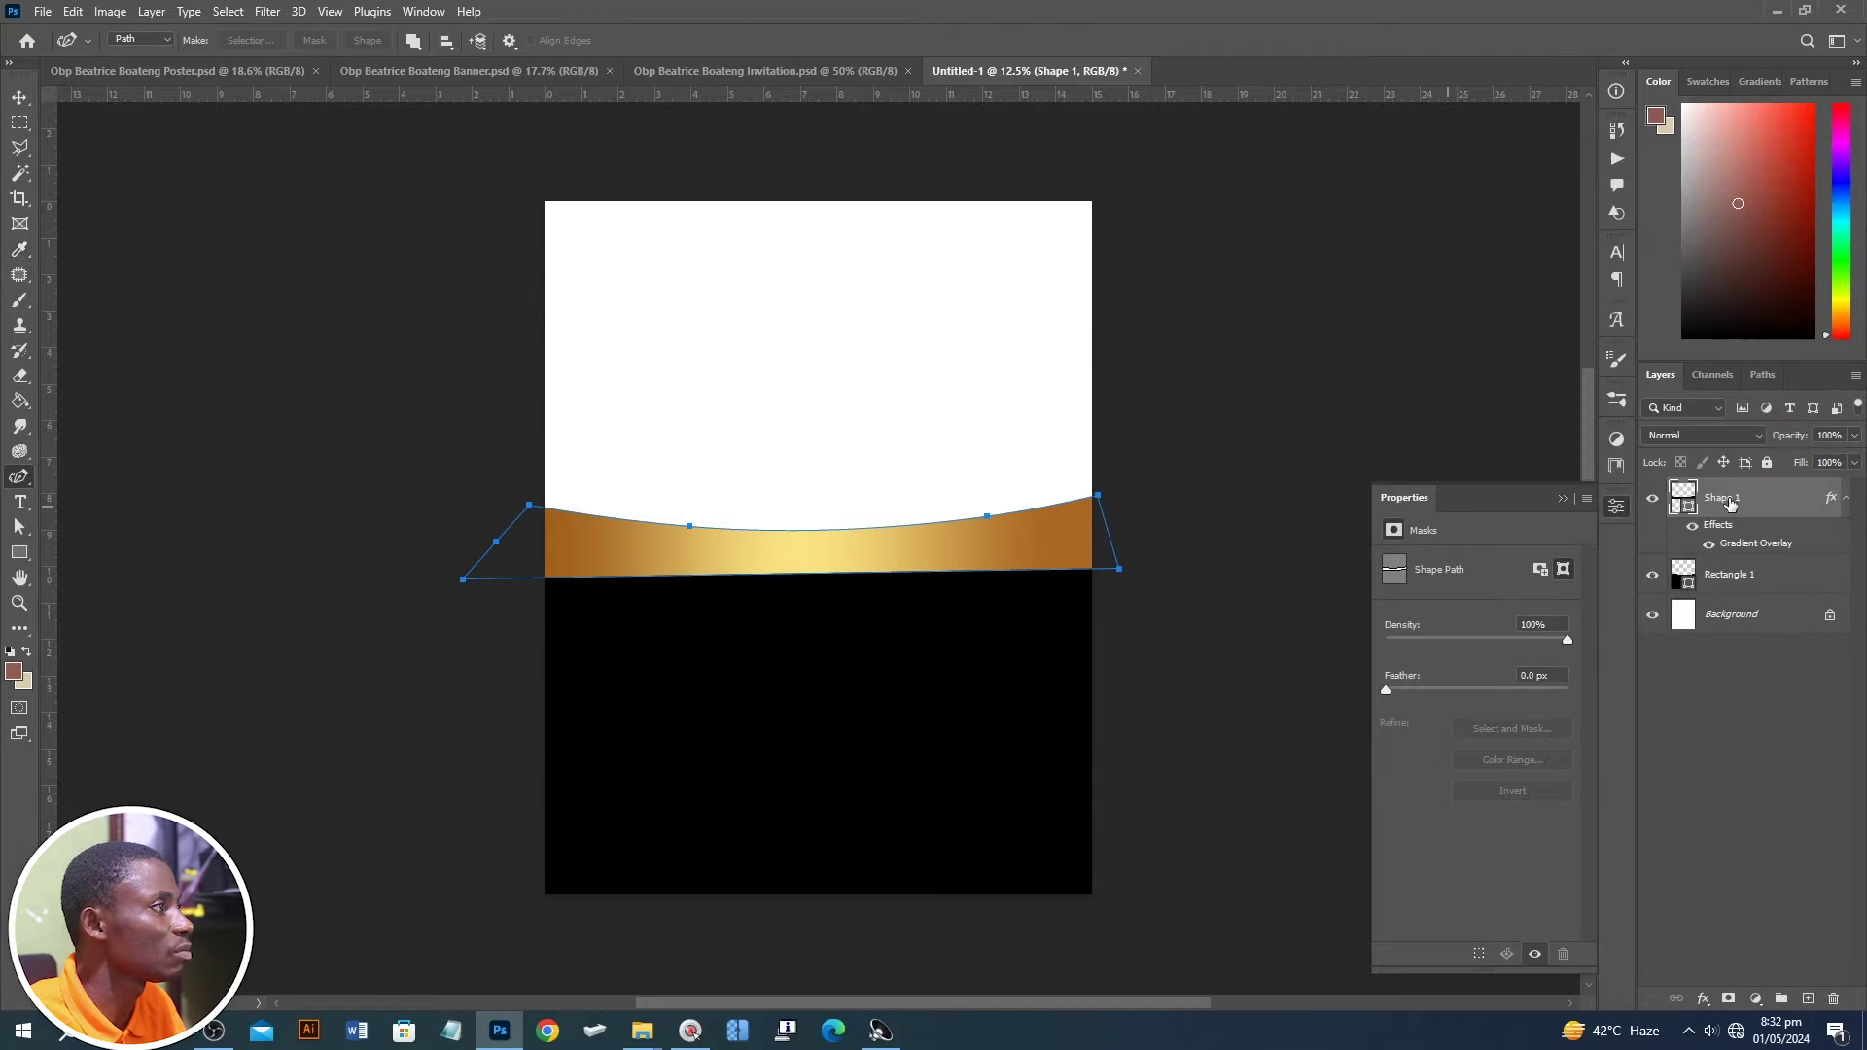
drag(1728, 503, 1721, 590)
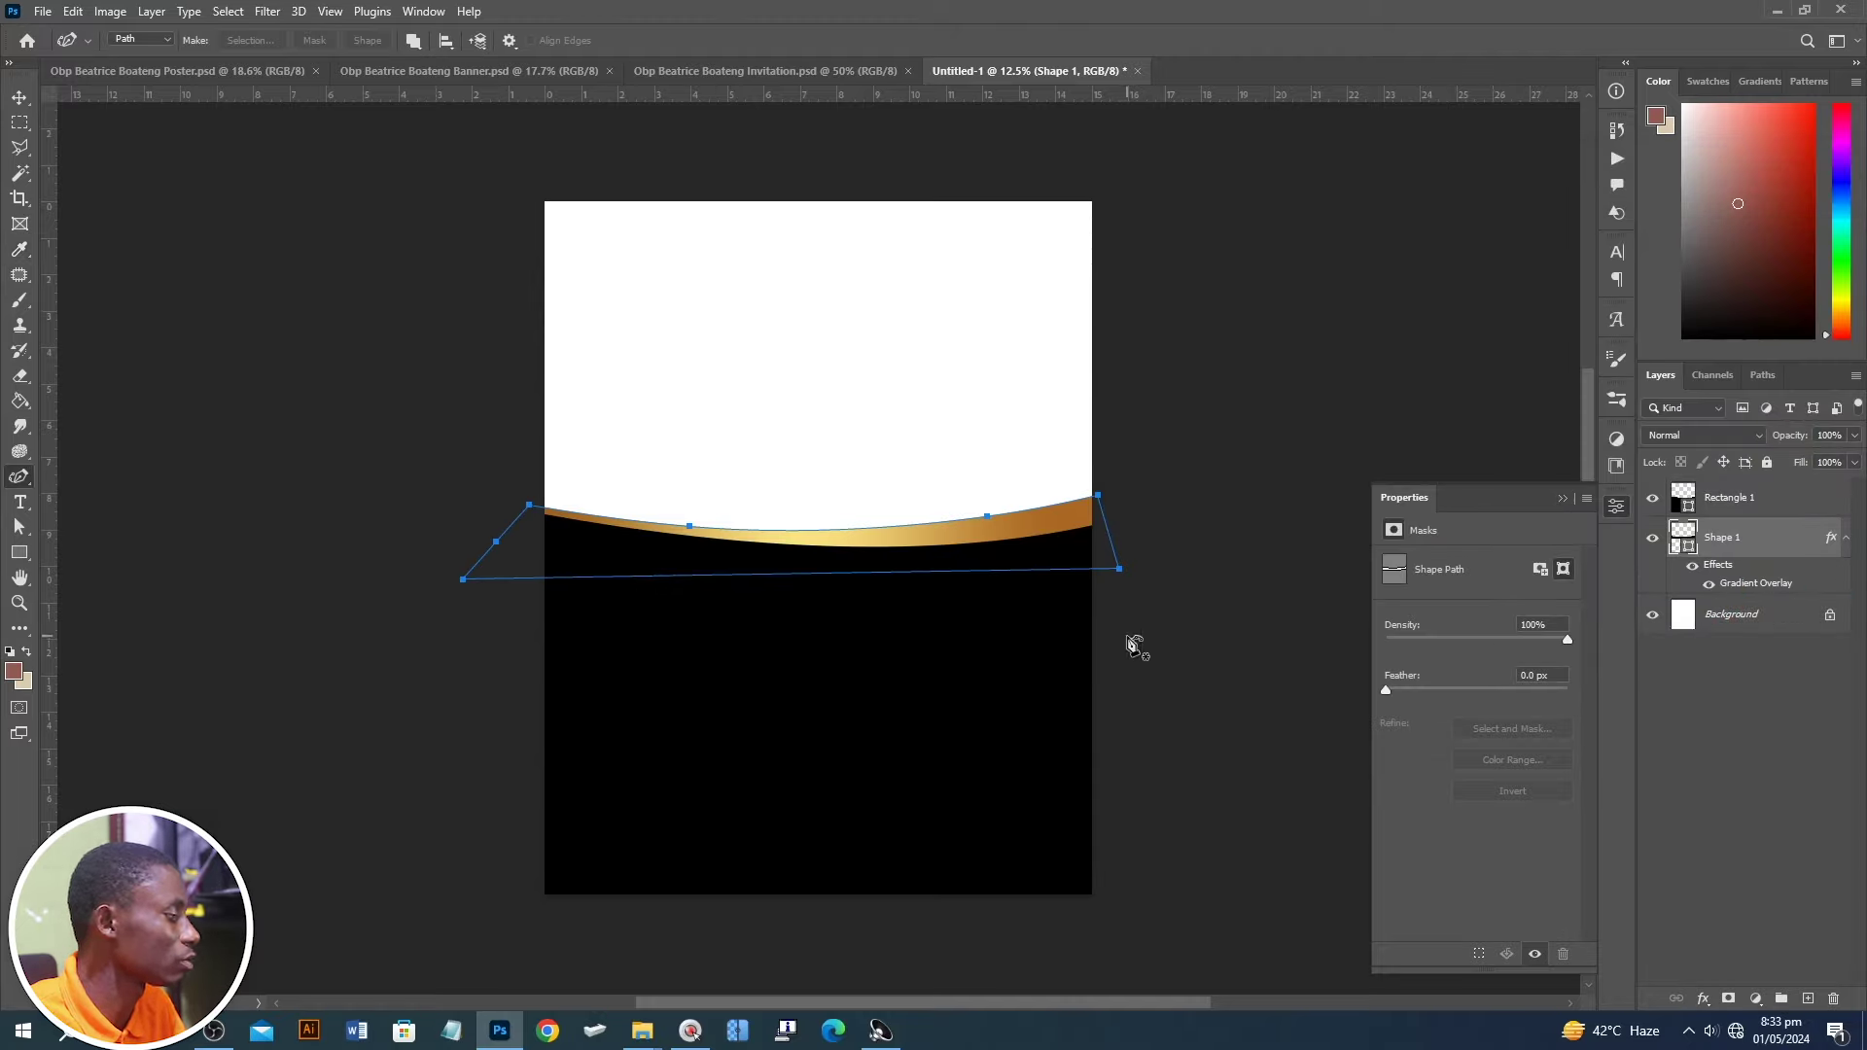
key(v)
click(1141, 590)
click(1044, 546)
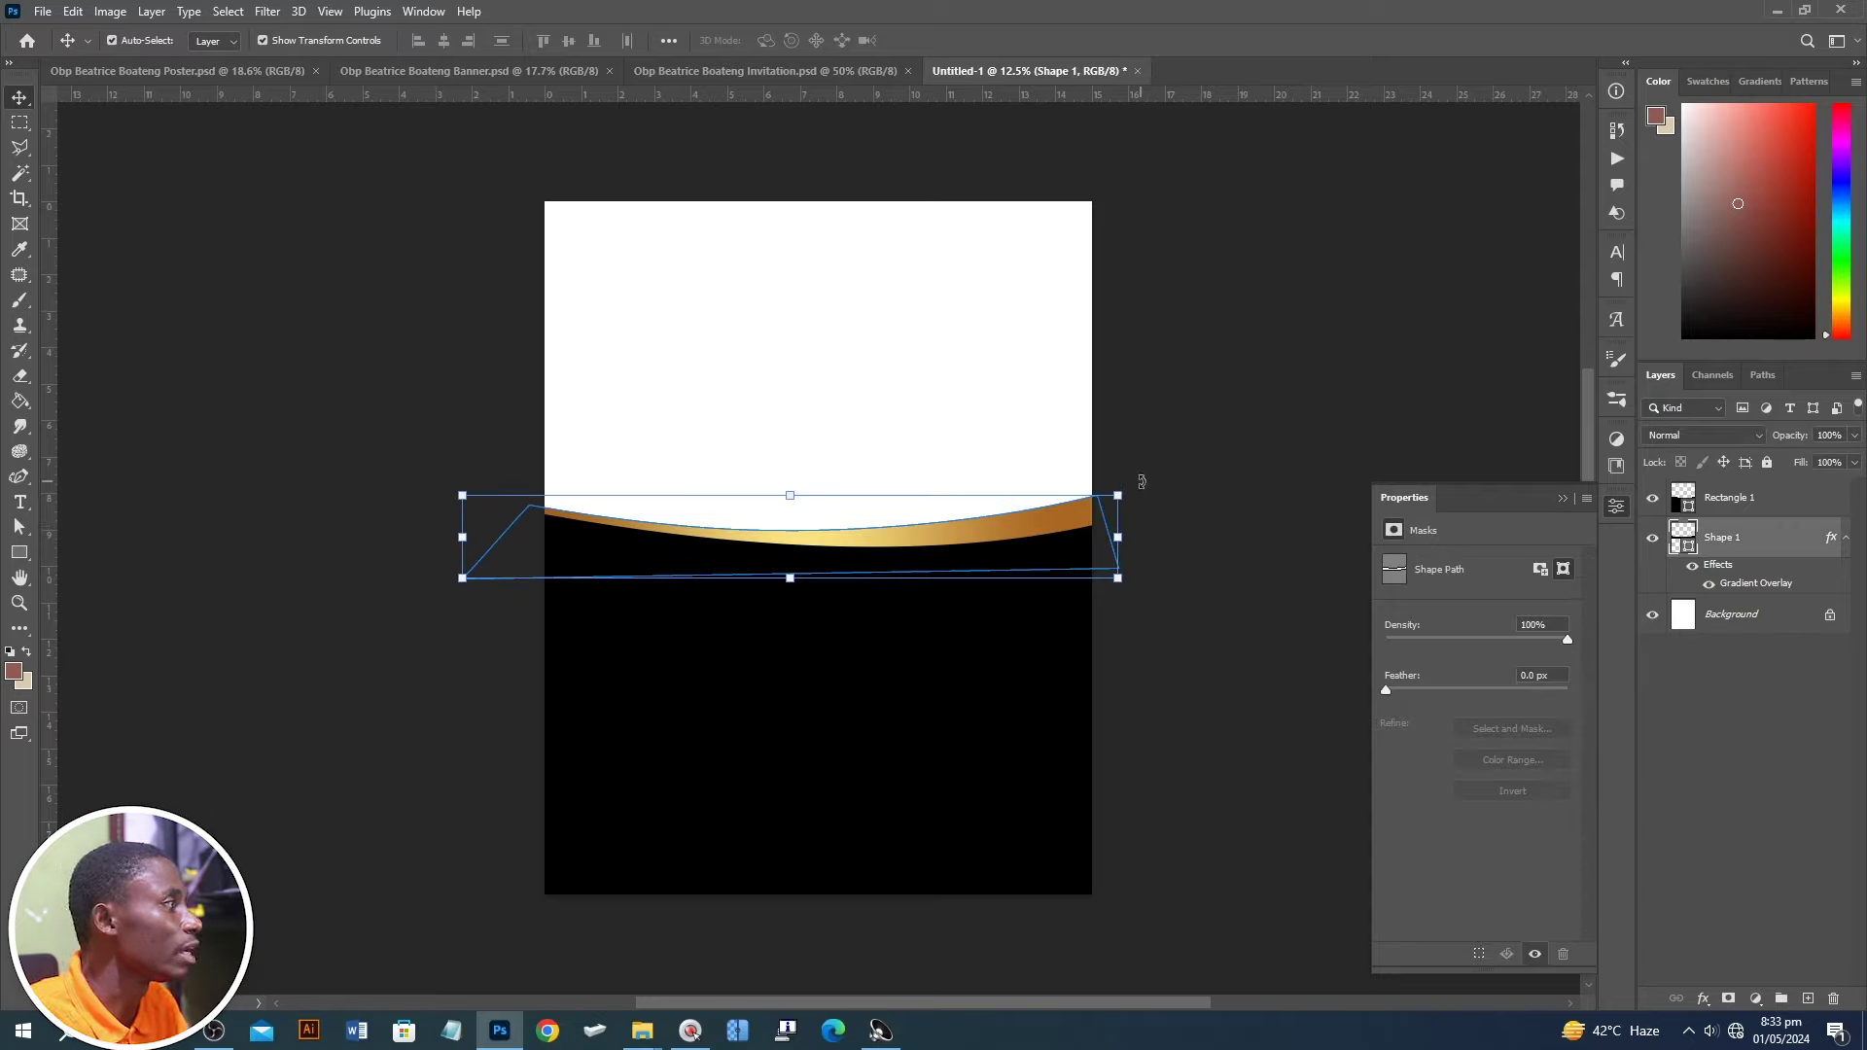
drag(1142, 482, 1182, 462)
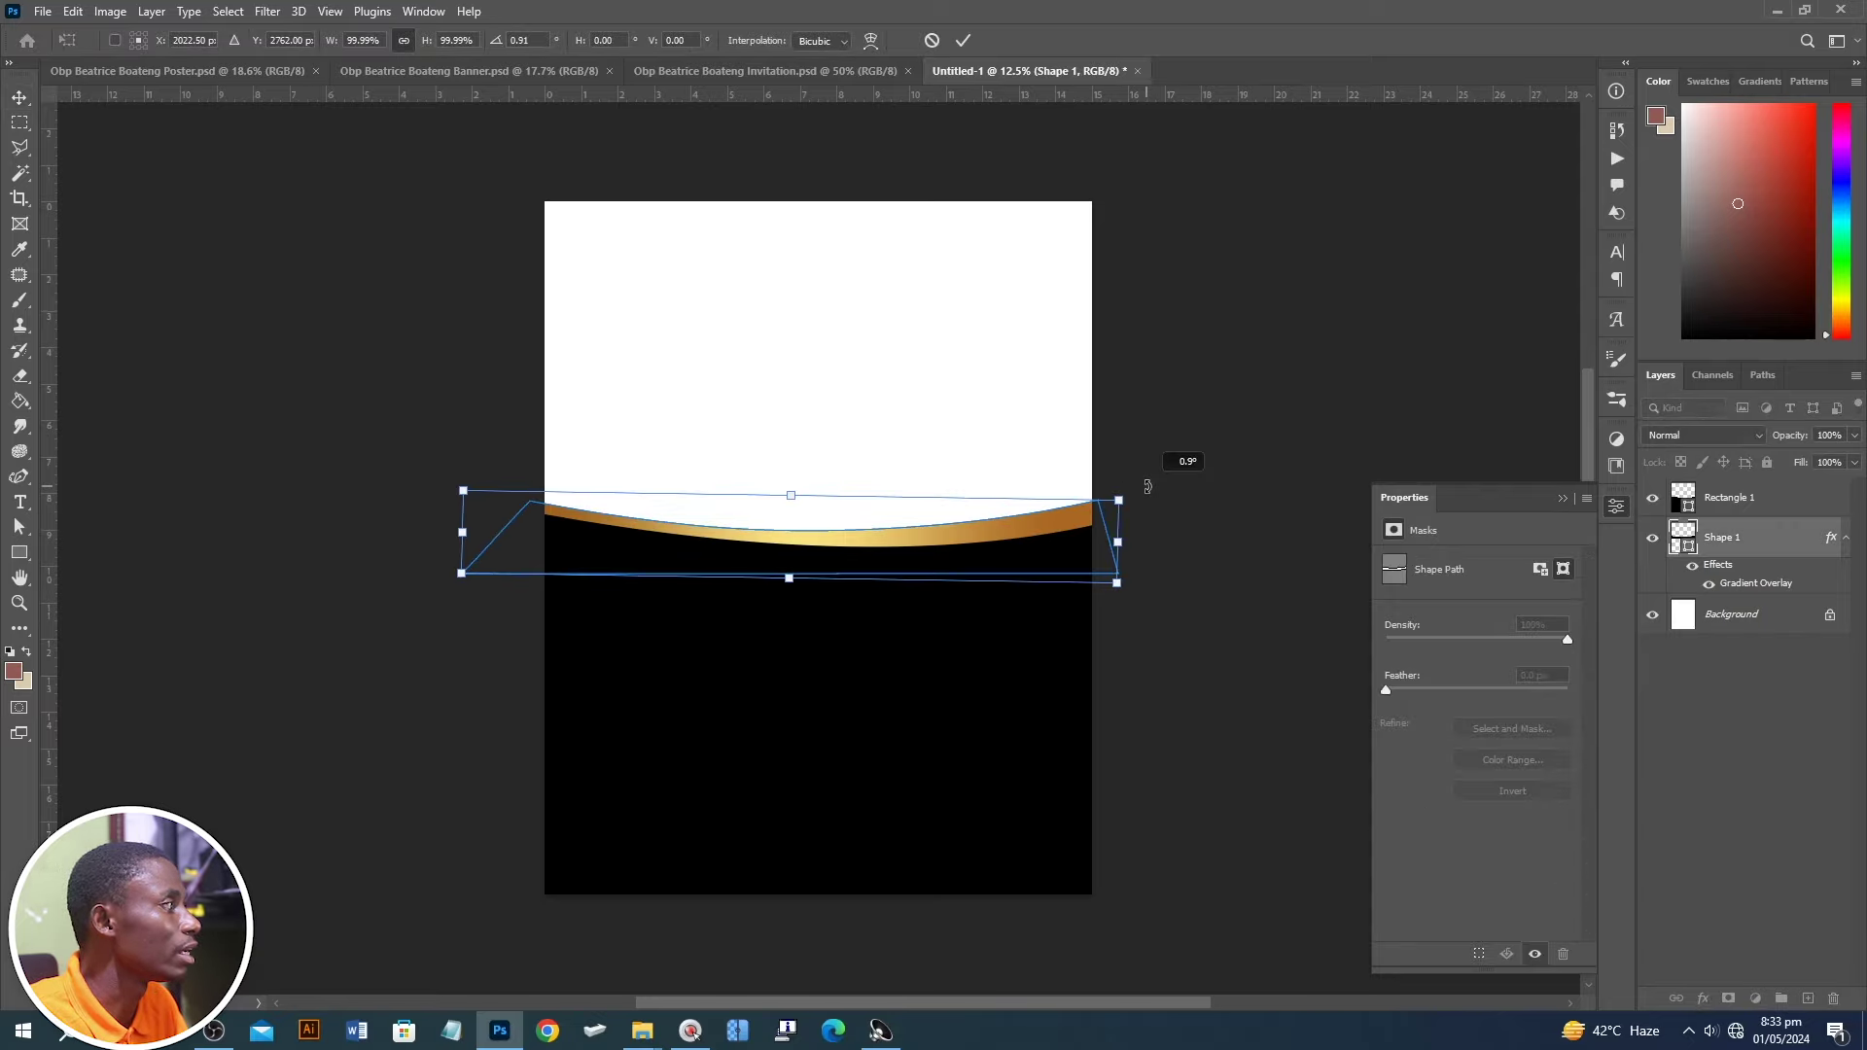
key(Return)
click(1194, 409)
click(138, 68)
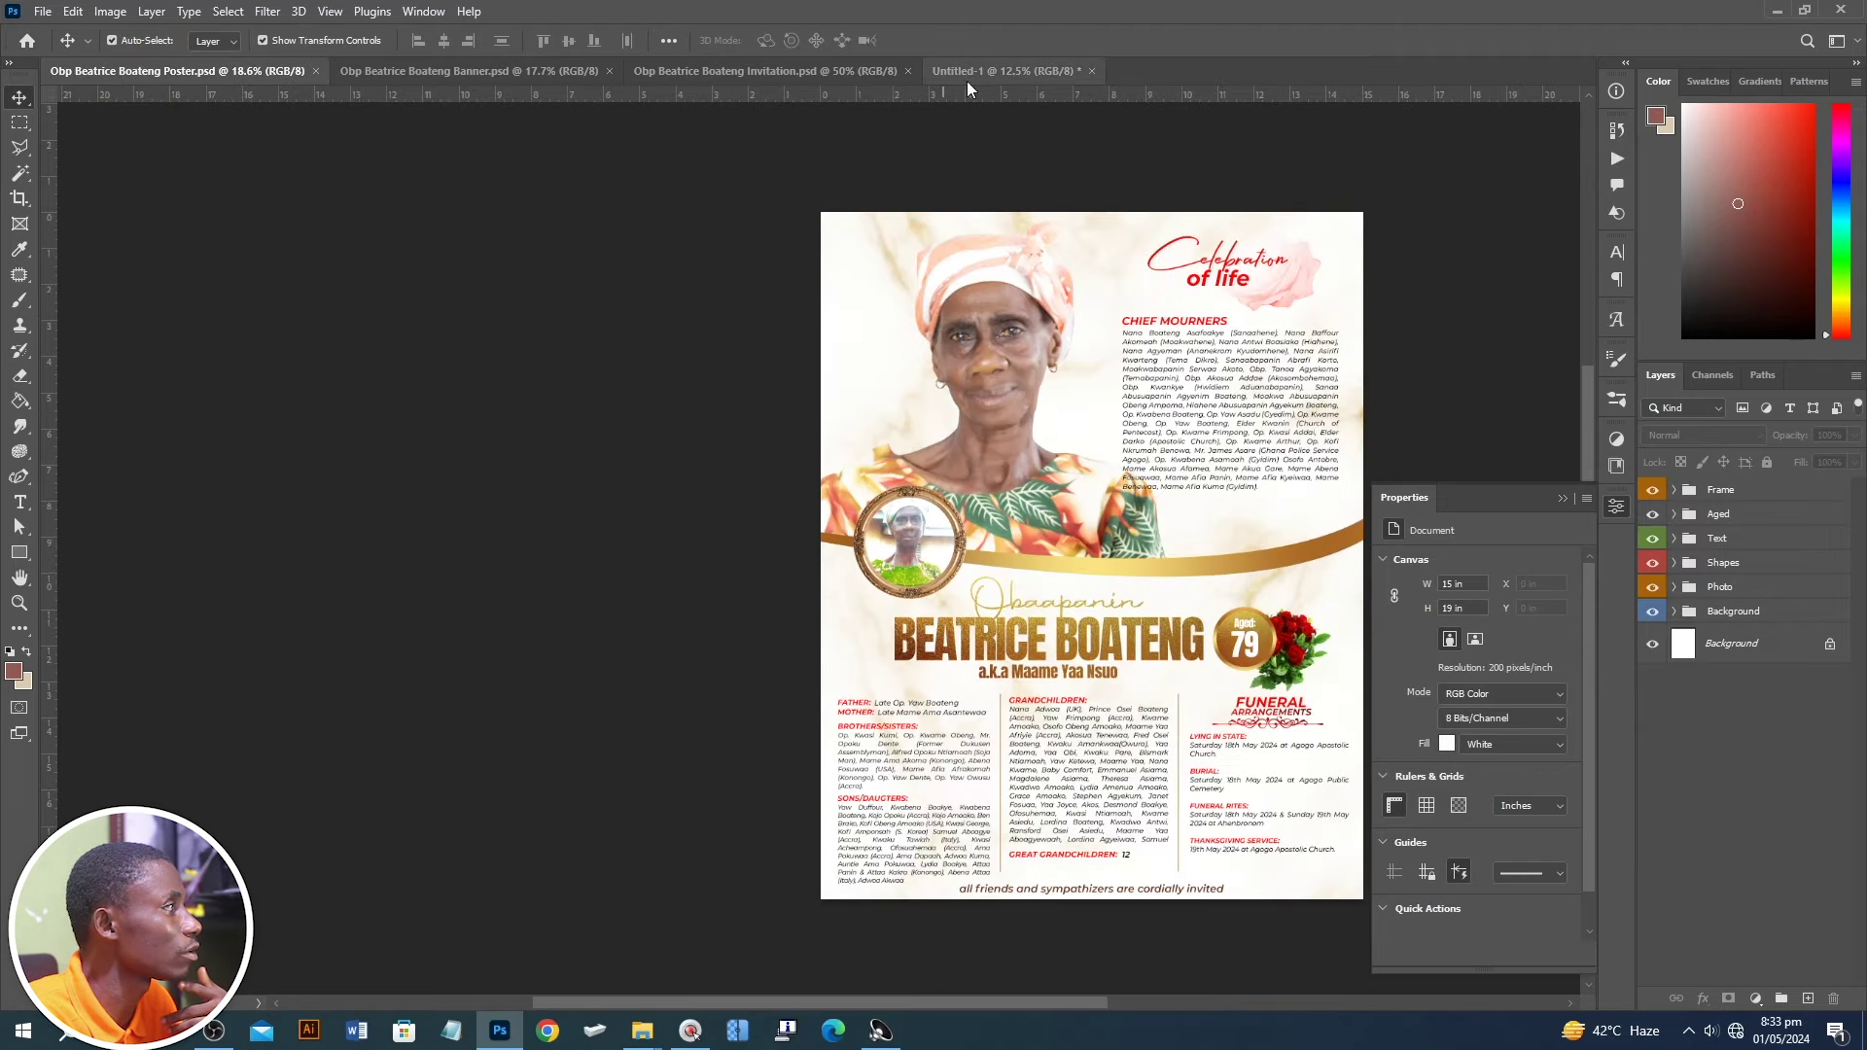
click(1002, 70)
click(879, 562)
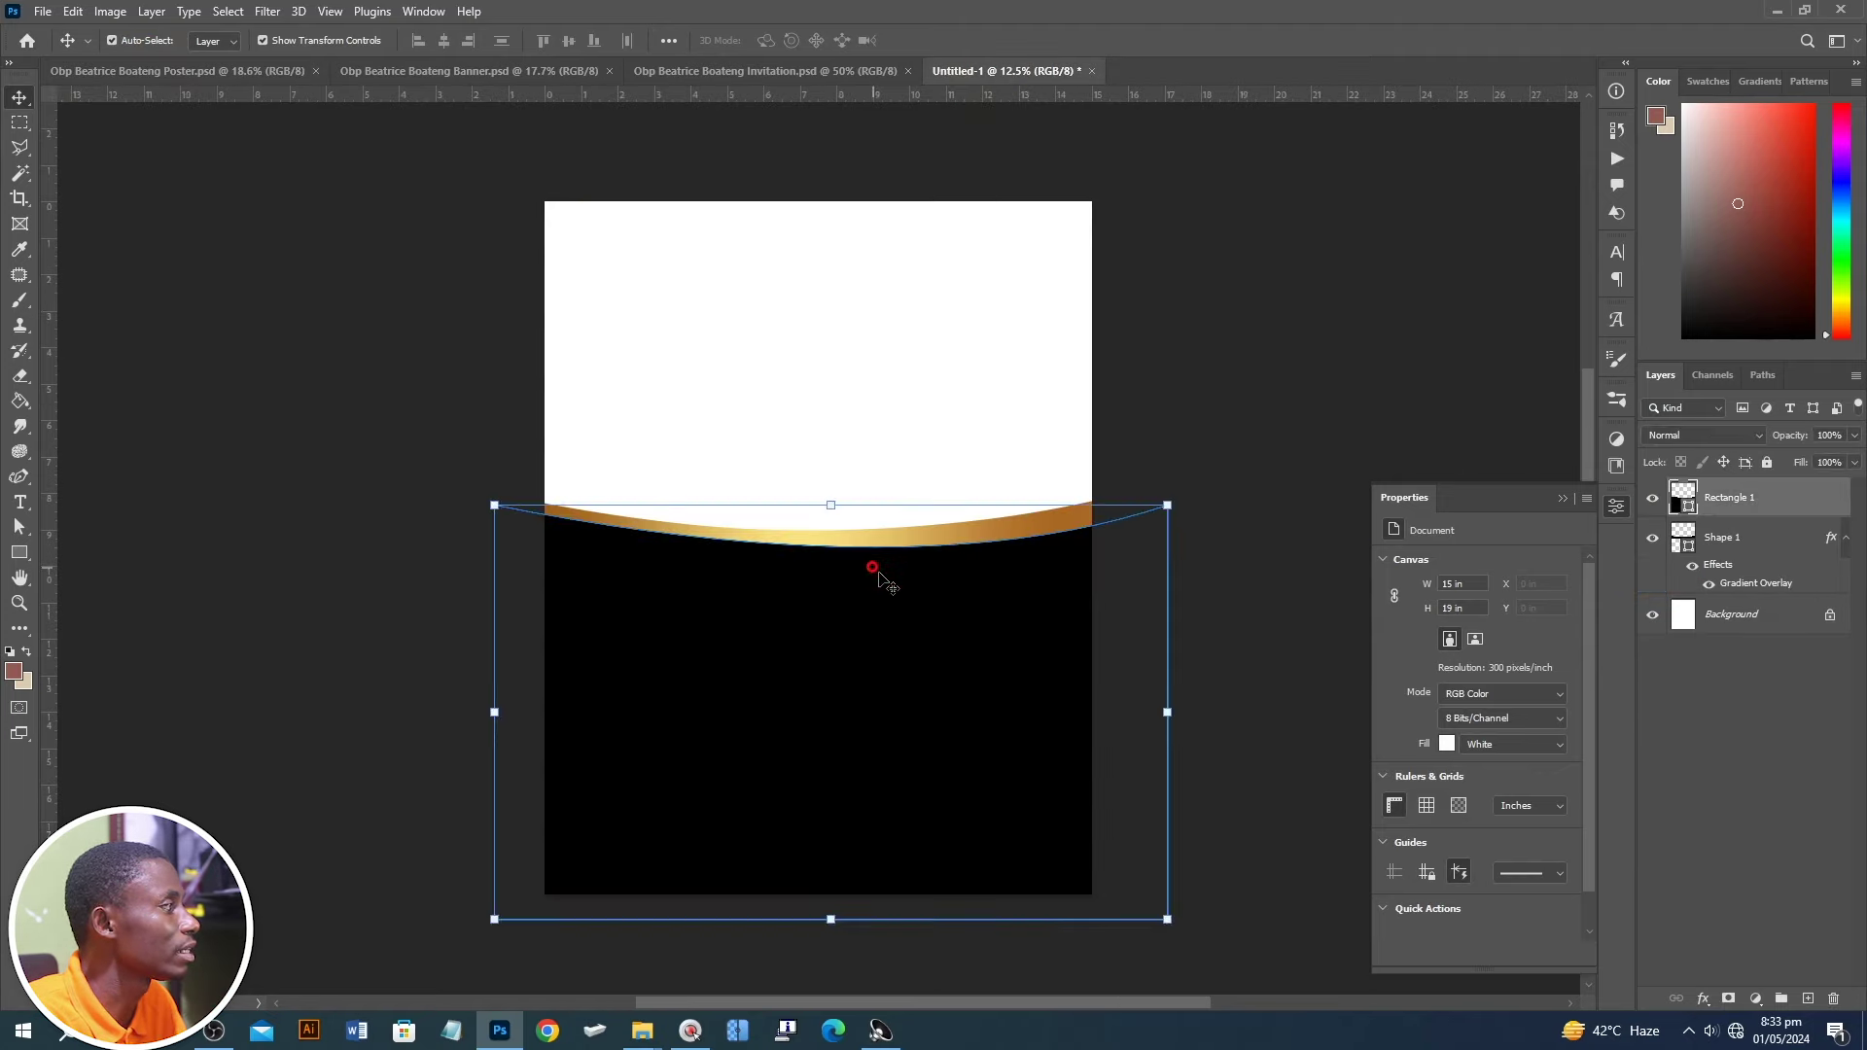
double_click(1683, 503)
click(1056, 303)
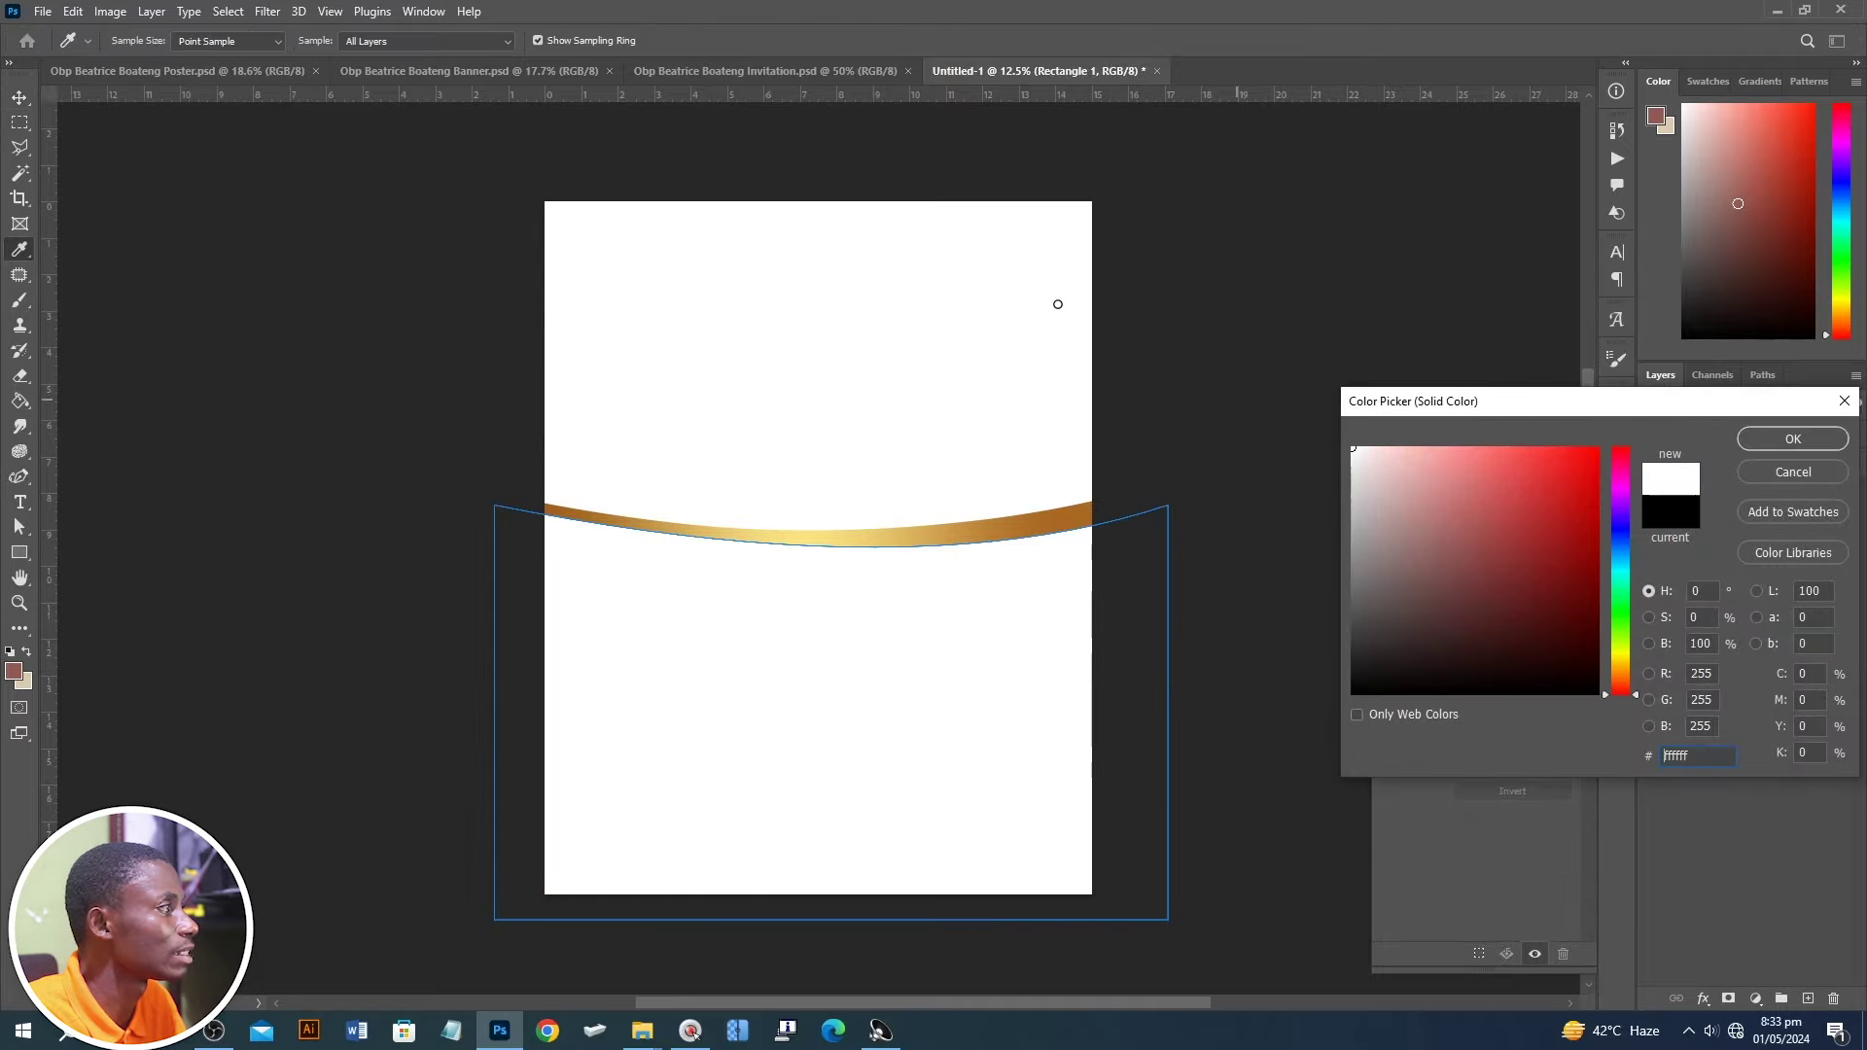
click(1773, 446)
click(1239, 341)
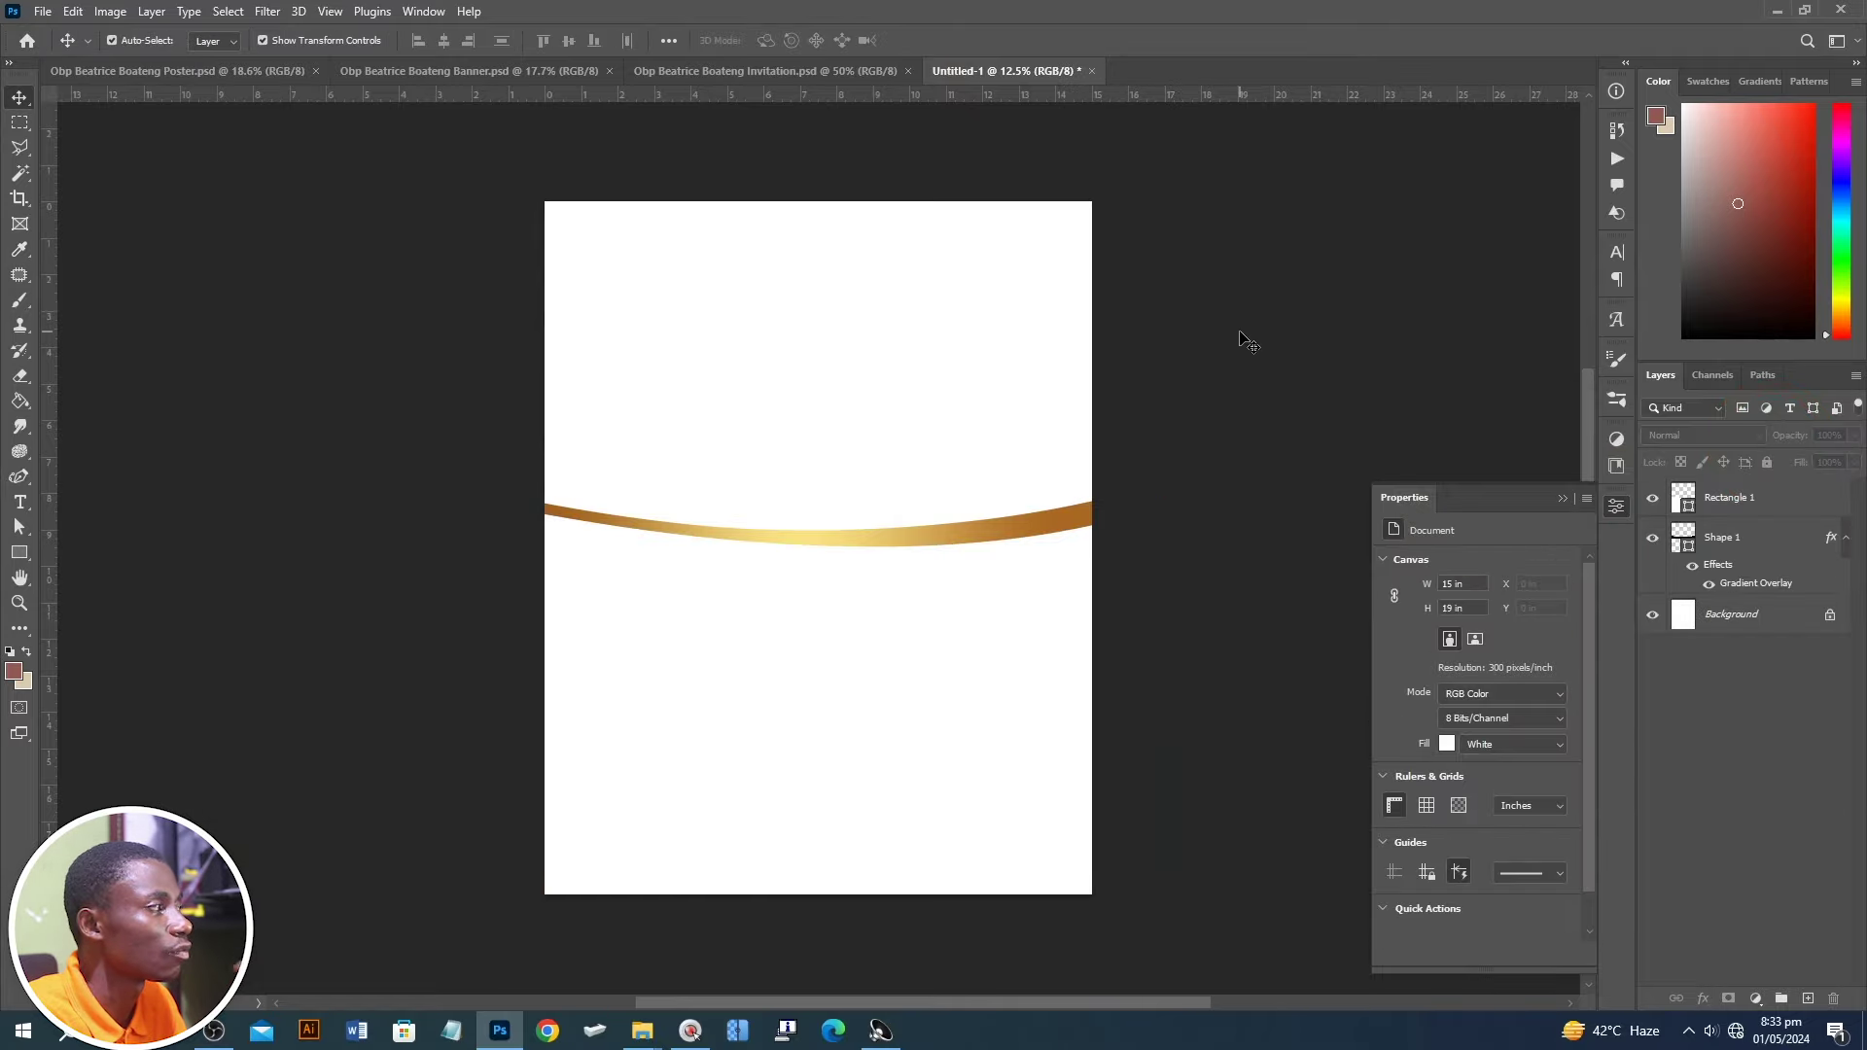
click(154, 69)
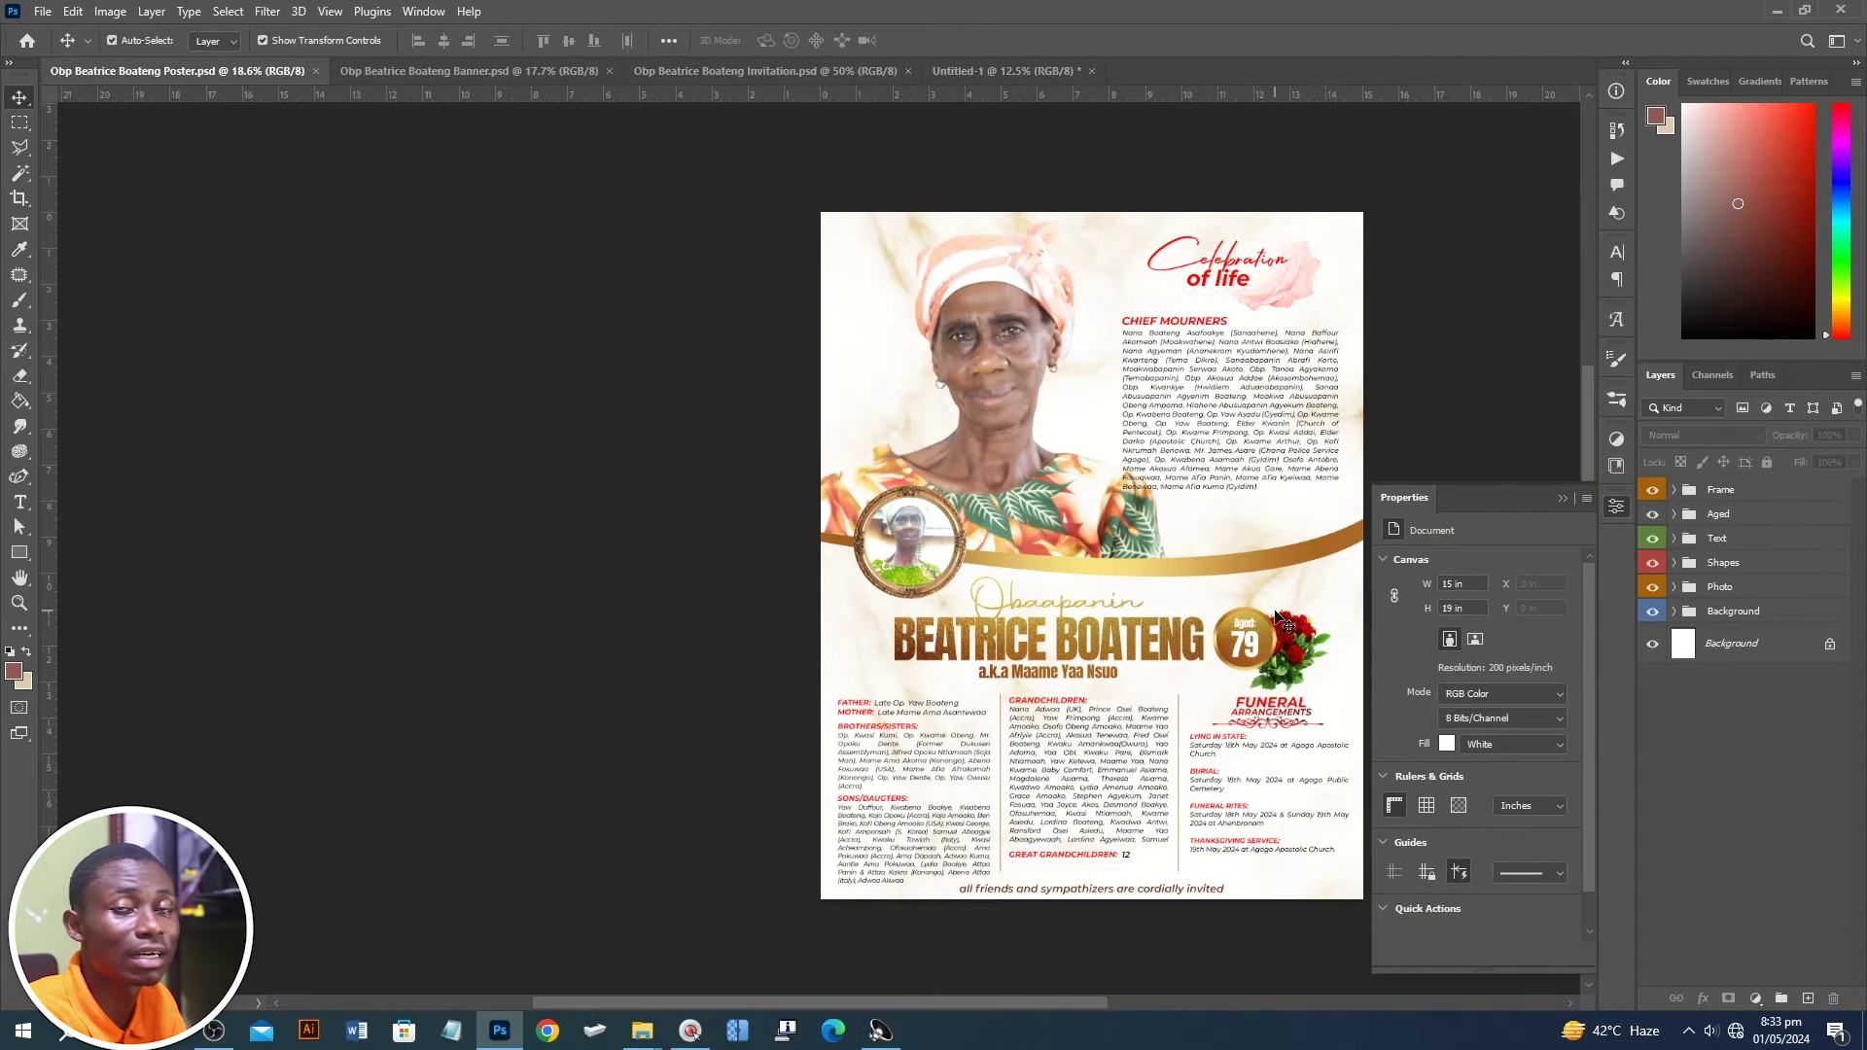
click(995, 64)
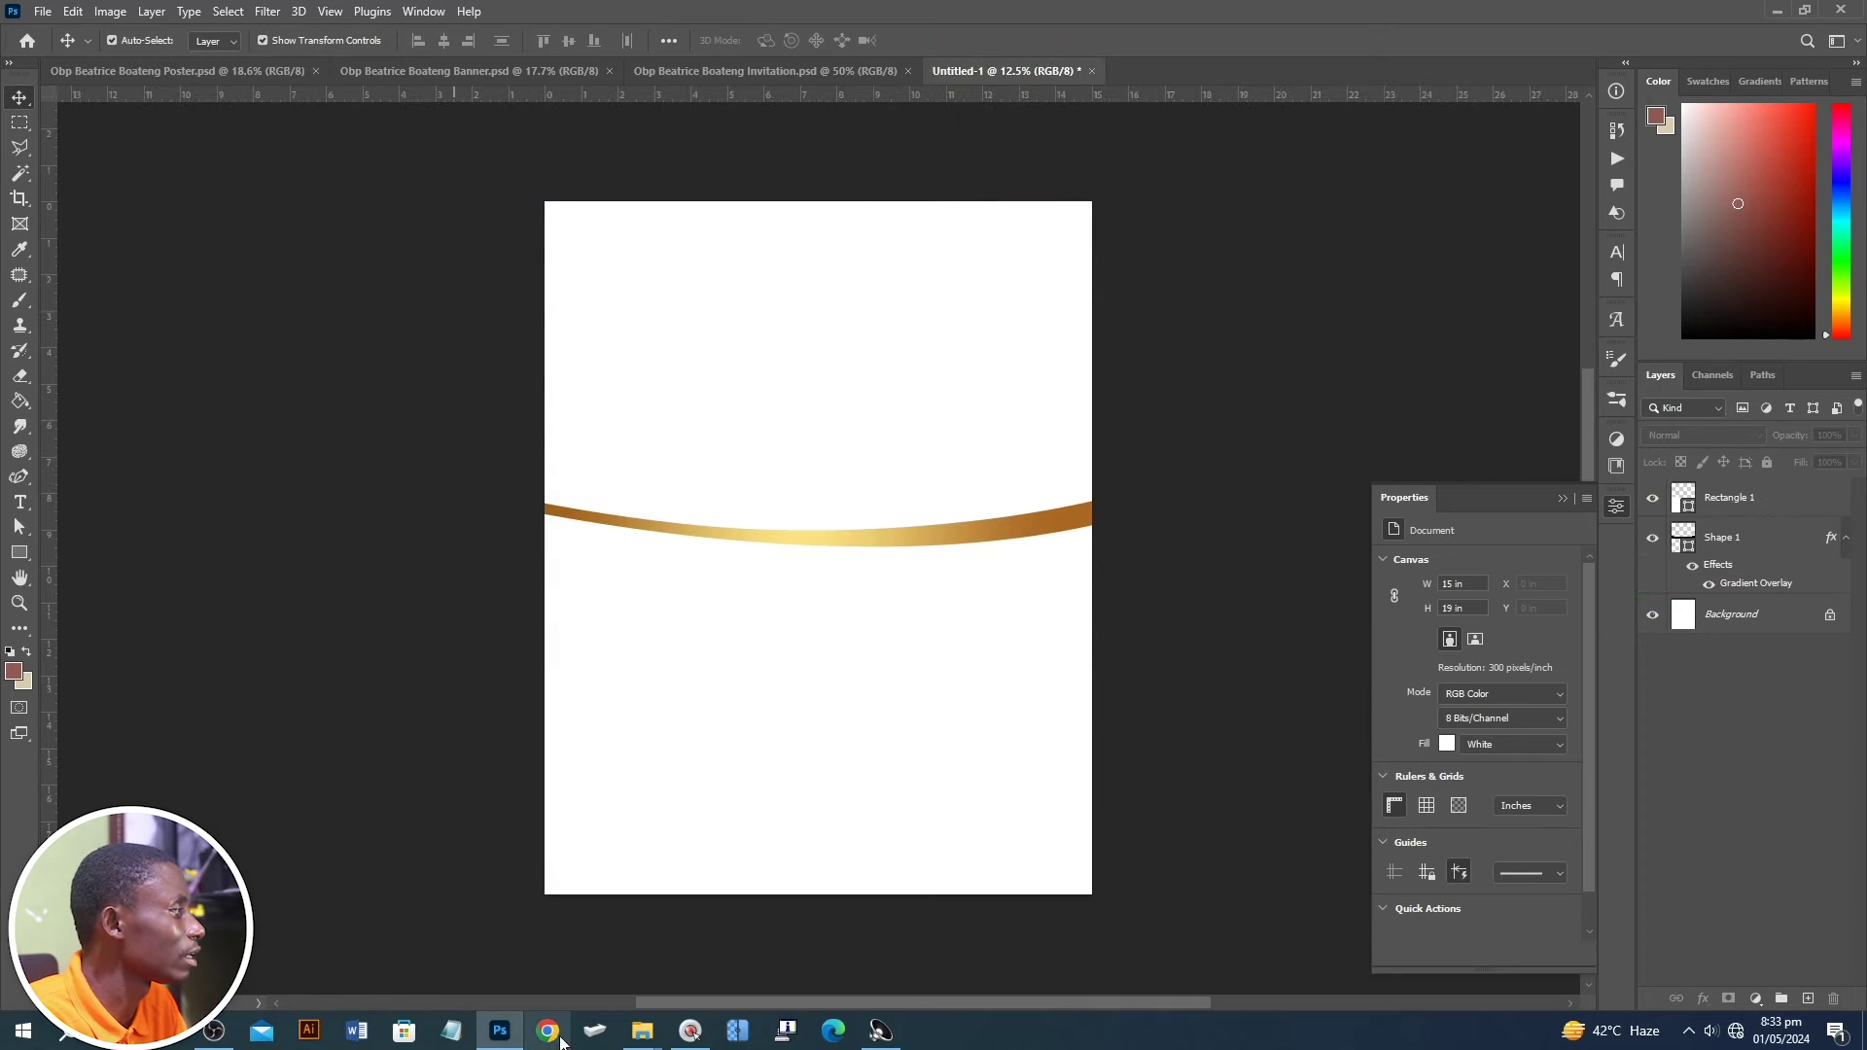
- Open Layer 5's folder in File Explorer and drag the Layer 1 portrait into Photoshop
click(643, 1037)
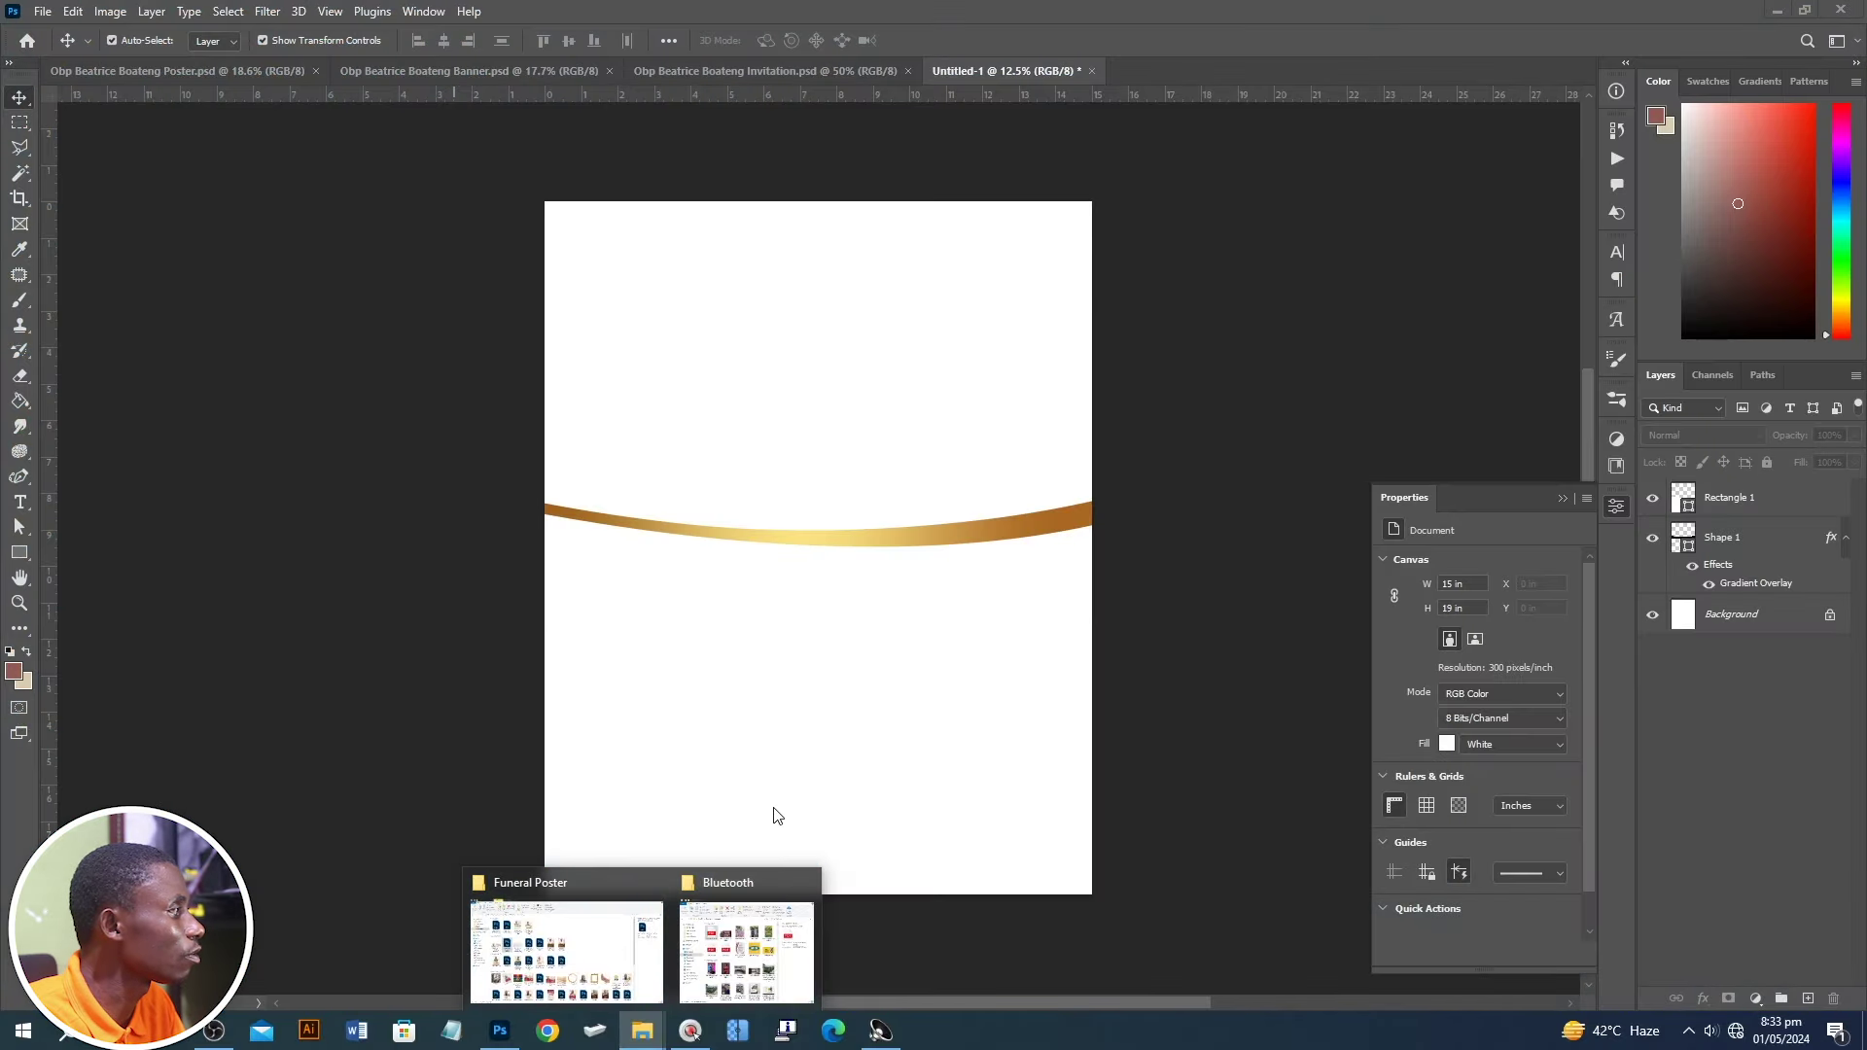
click(725, 918)
click(911, 277)
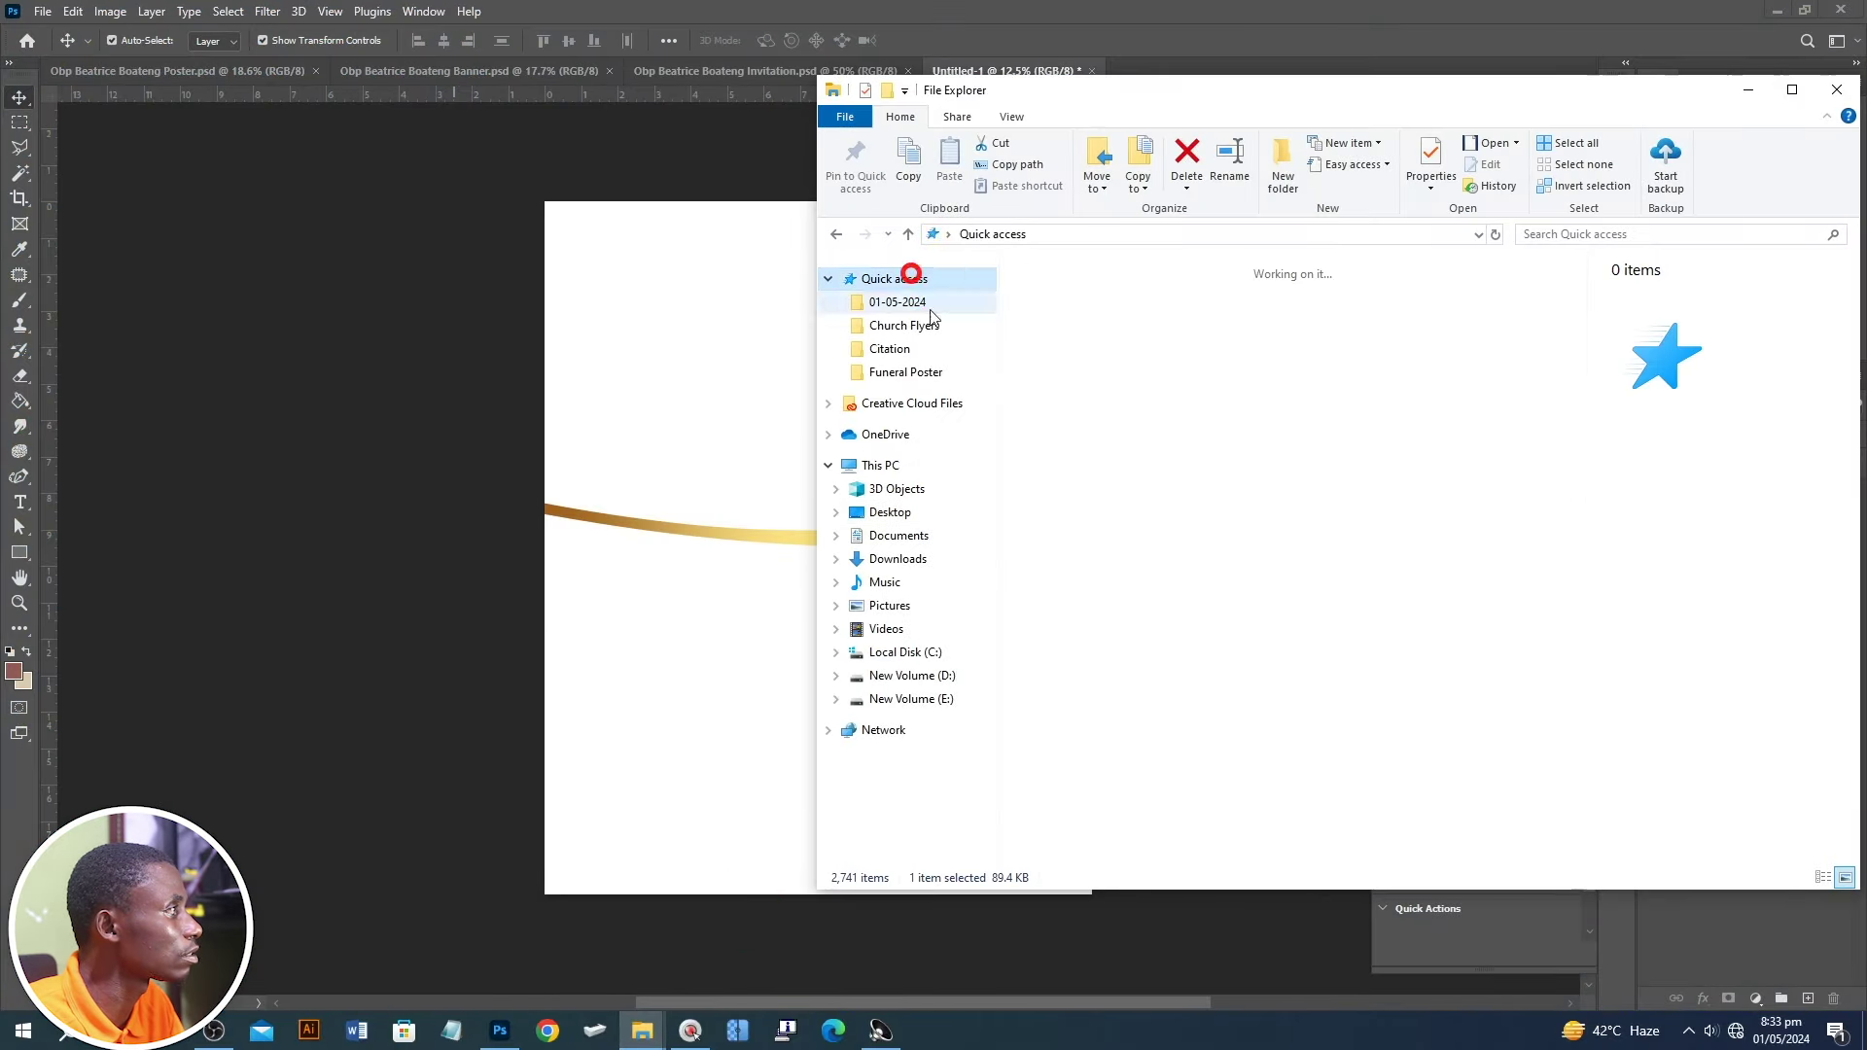
click(1069, 430)
right_click(1069, 420)
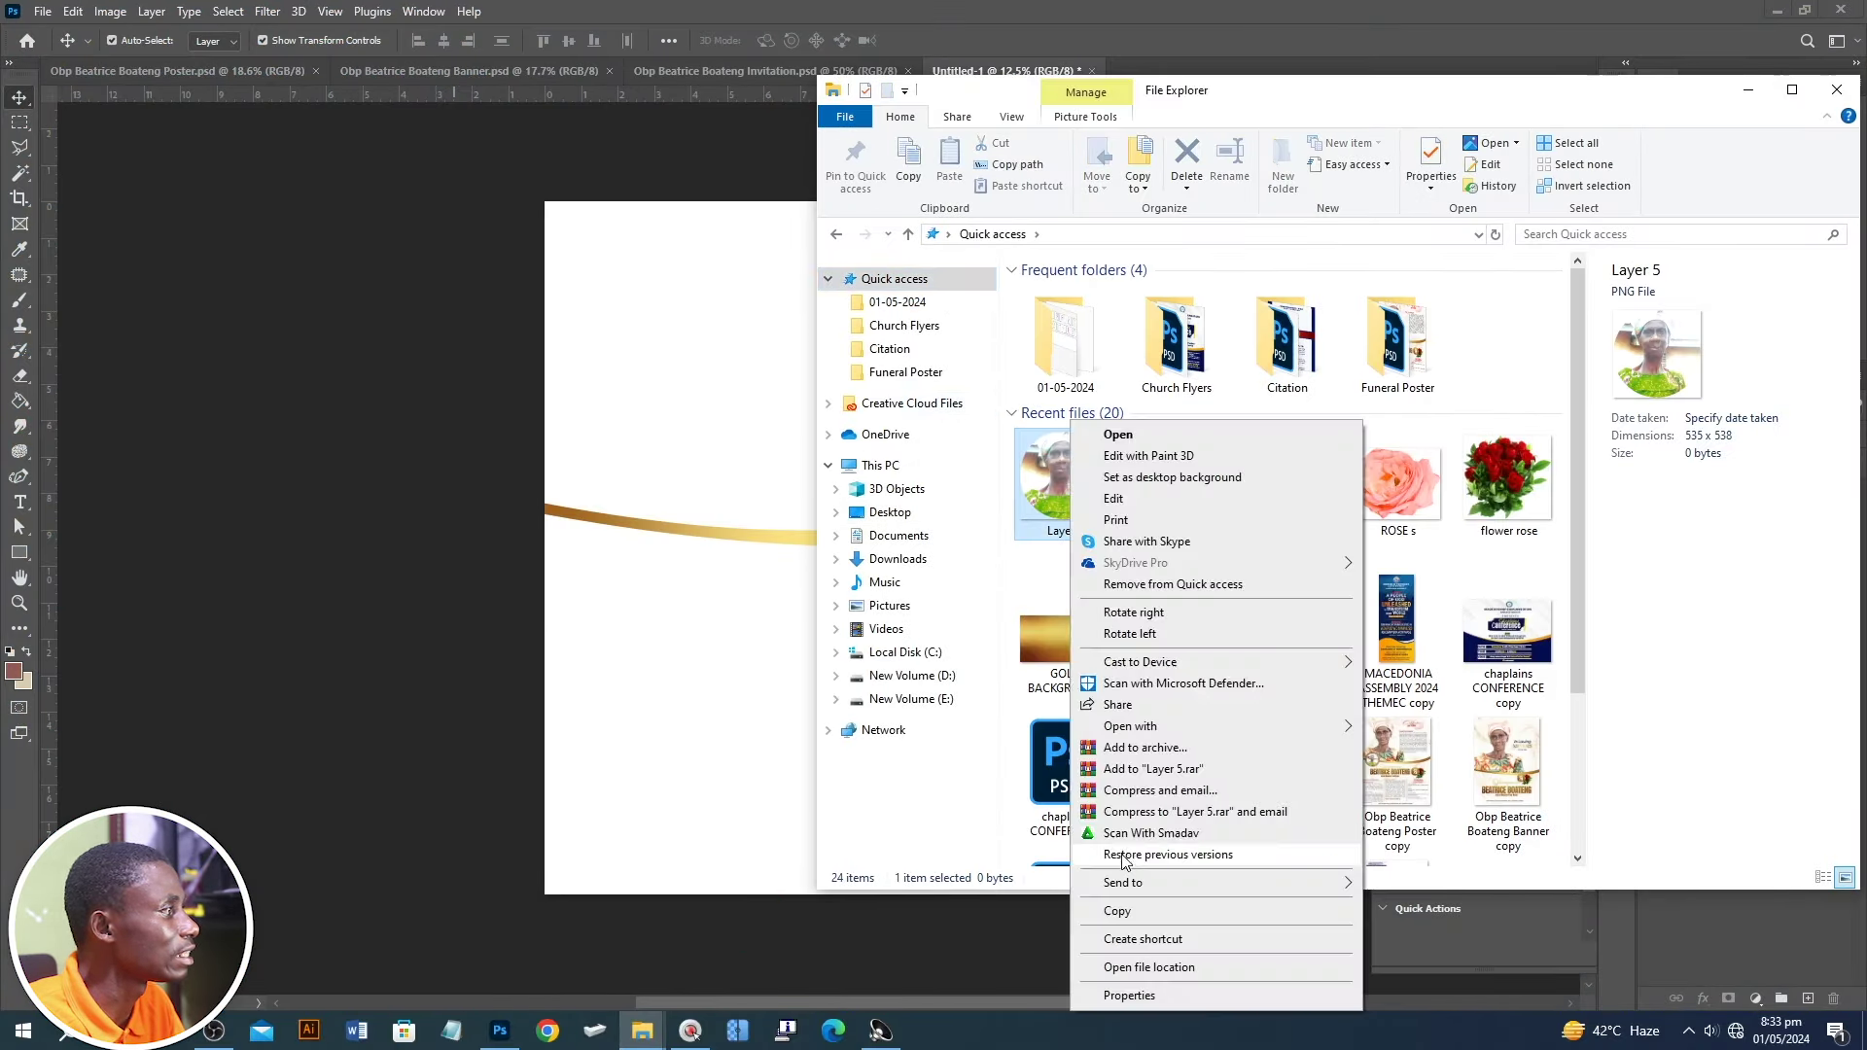
click(1147, 966)
click(1789, 94)
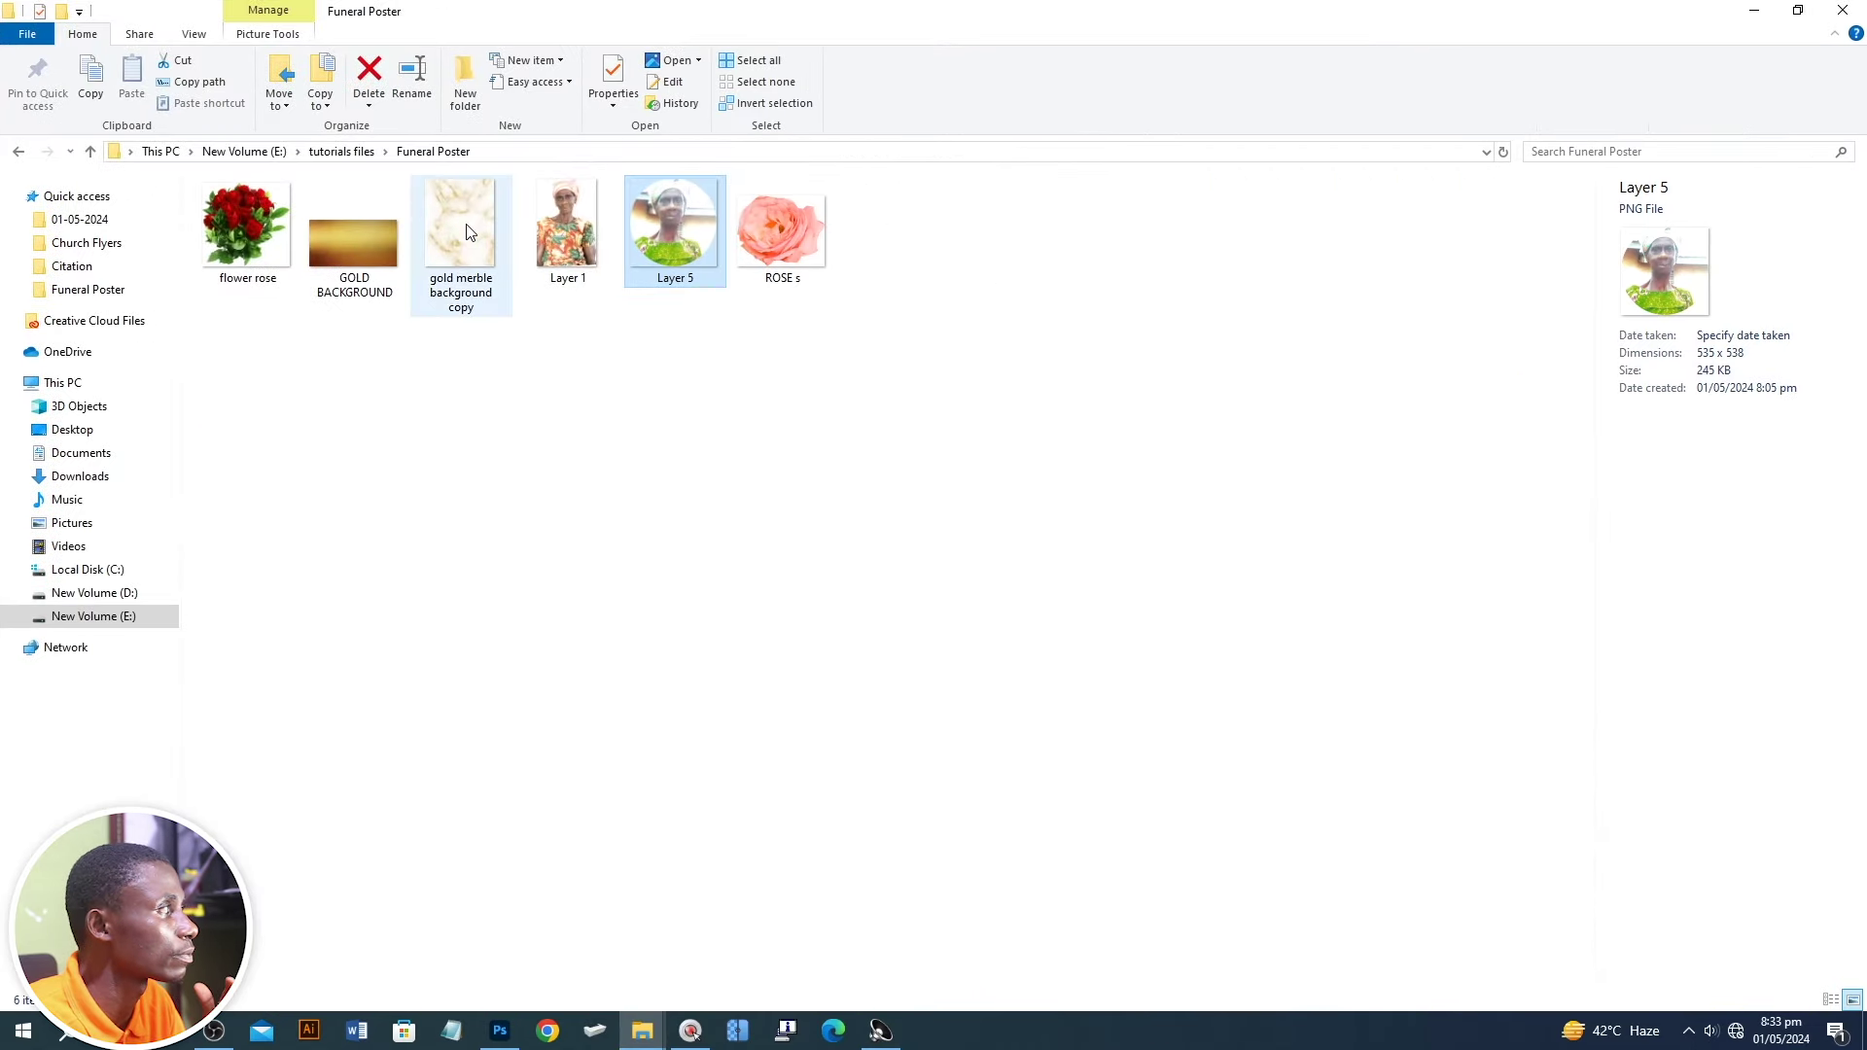
drag(460, 240, 490, 803)
mouse_move(567, 233)
mouse_down()
mouse_move(504, 1030)
mouse_move(804, 530)
mouse_move(736, 433)
mouse_move(701, 669)
mouse_up()
- Commit the placed portrait, shift the gold band down, and move the portrait beneath it
key(Return)
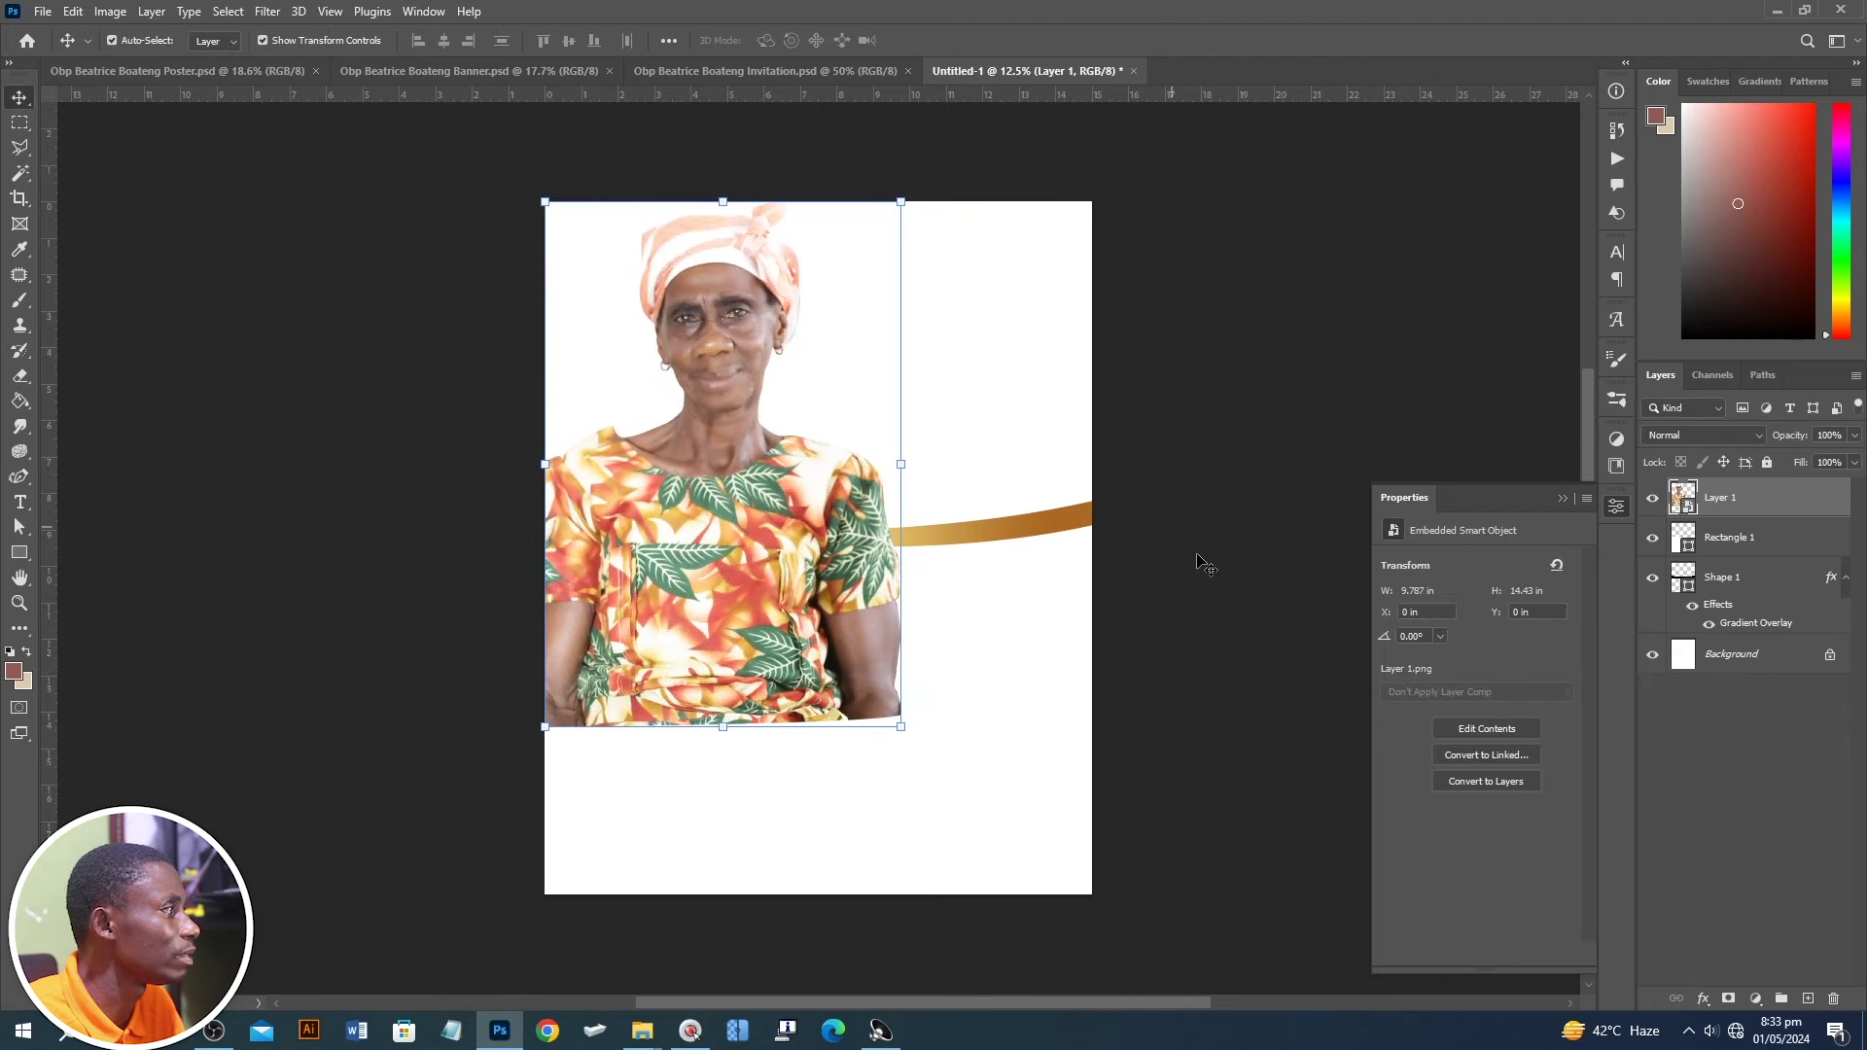
drag(1175, 583, 1081, 497)
drag(1021, 646, 1017, 669)
drag(1760, 504, 1761, 638)
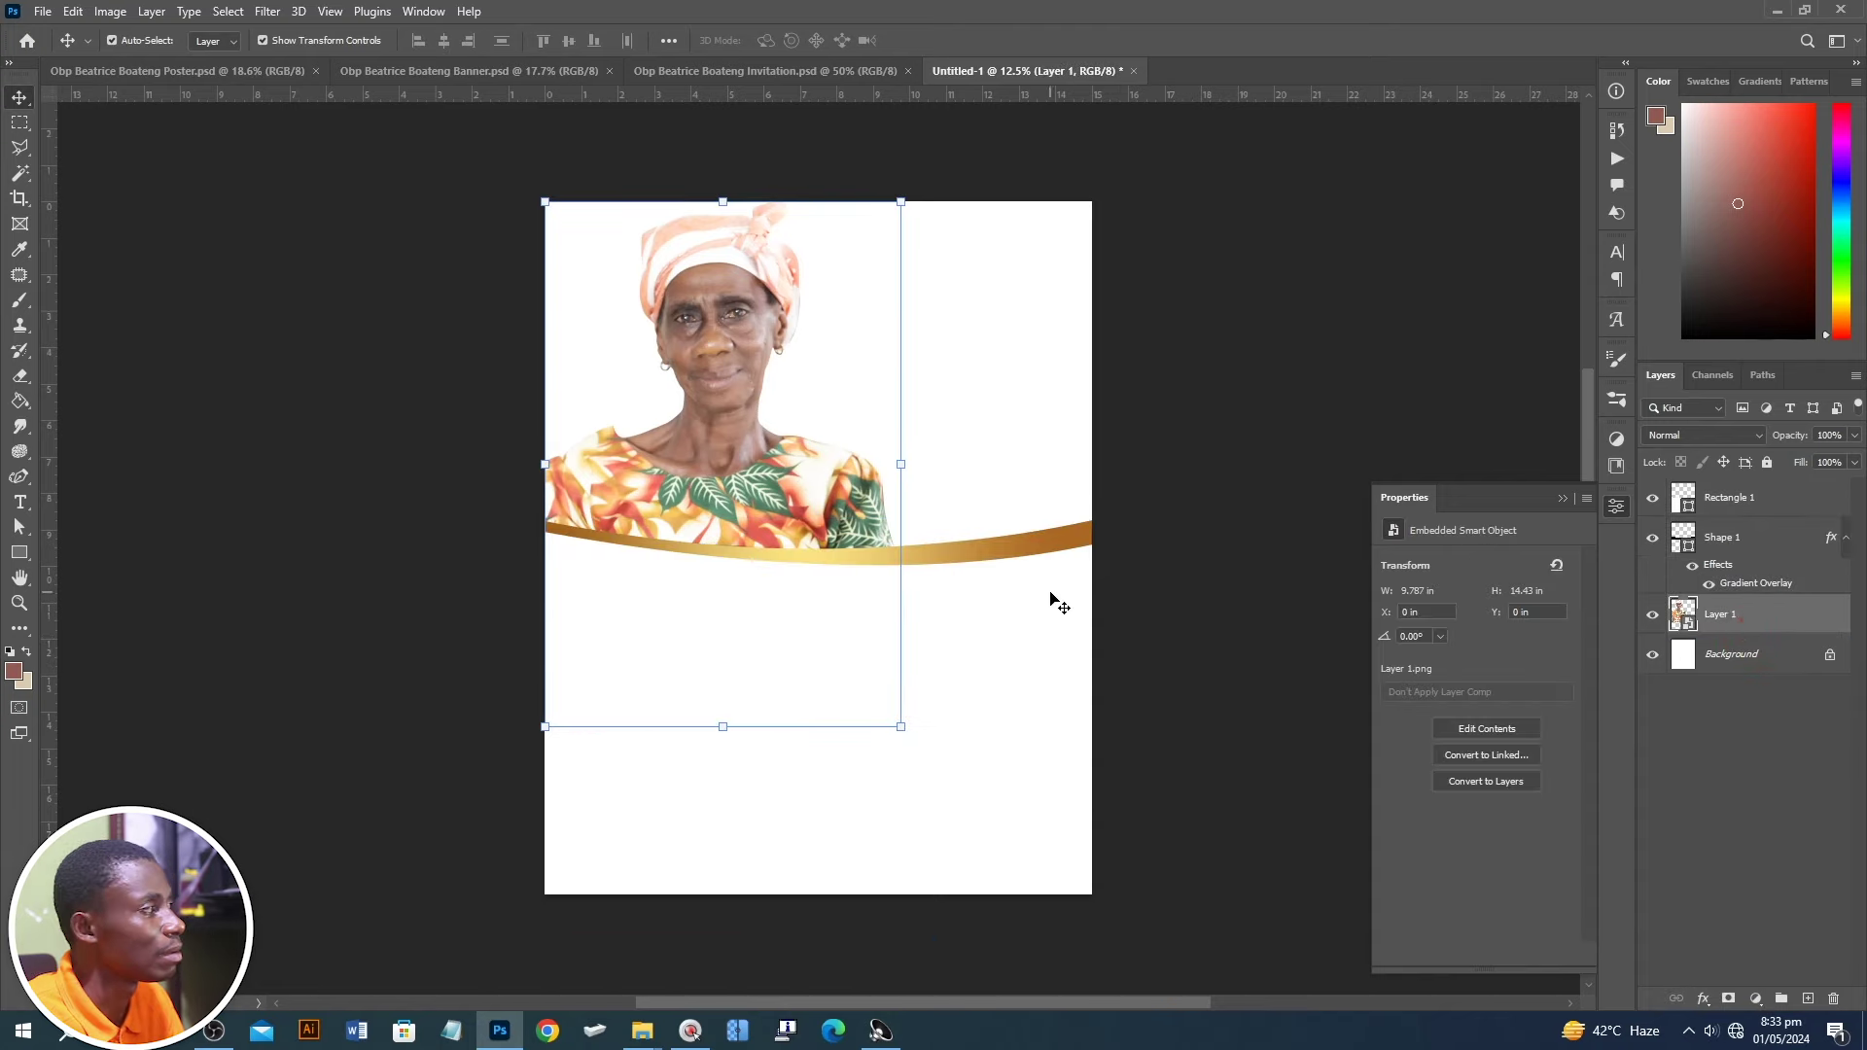
- Lower the gold band further across the photo's chest and nudge the portrait down
drag(1255, 651, 1084, 527)
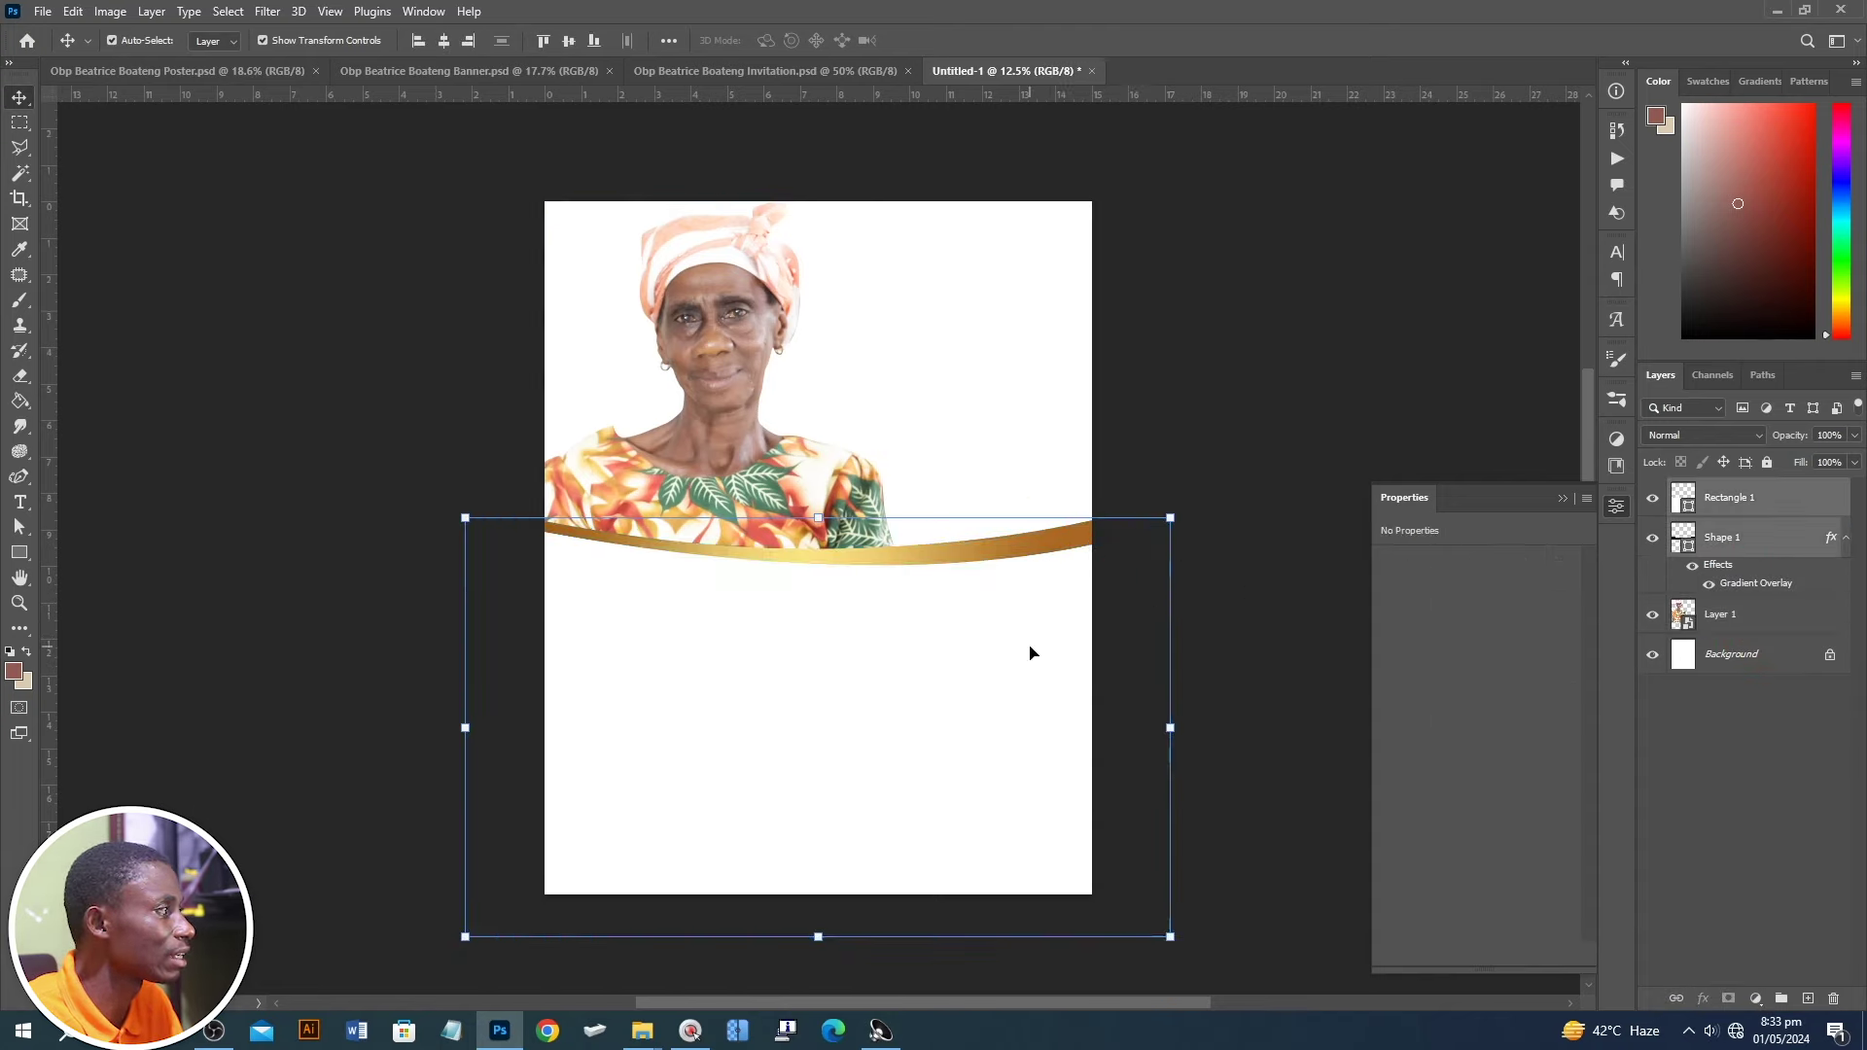
drag(1029, 652, 1035, 675)
click(1200, 375)
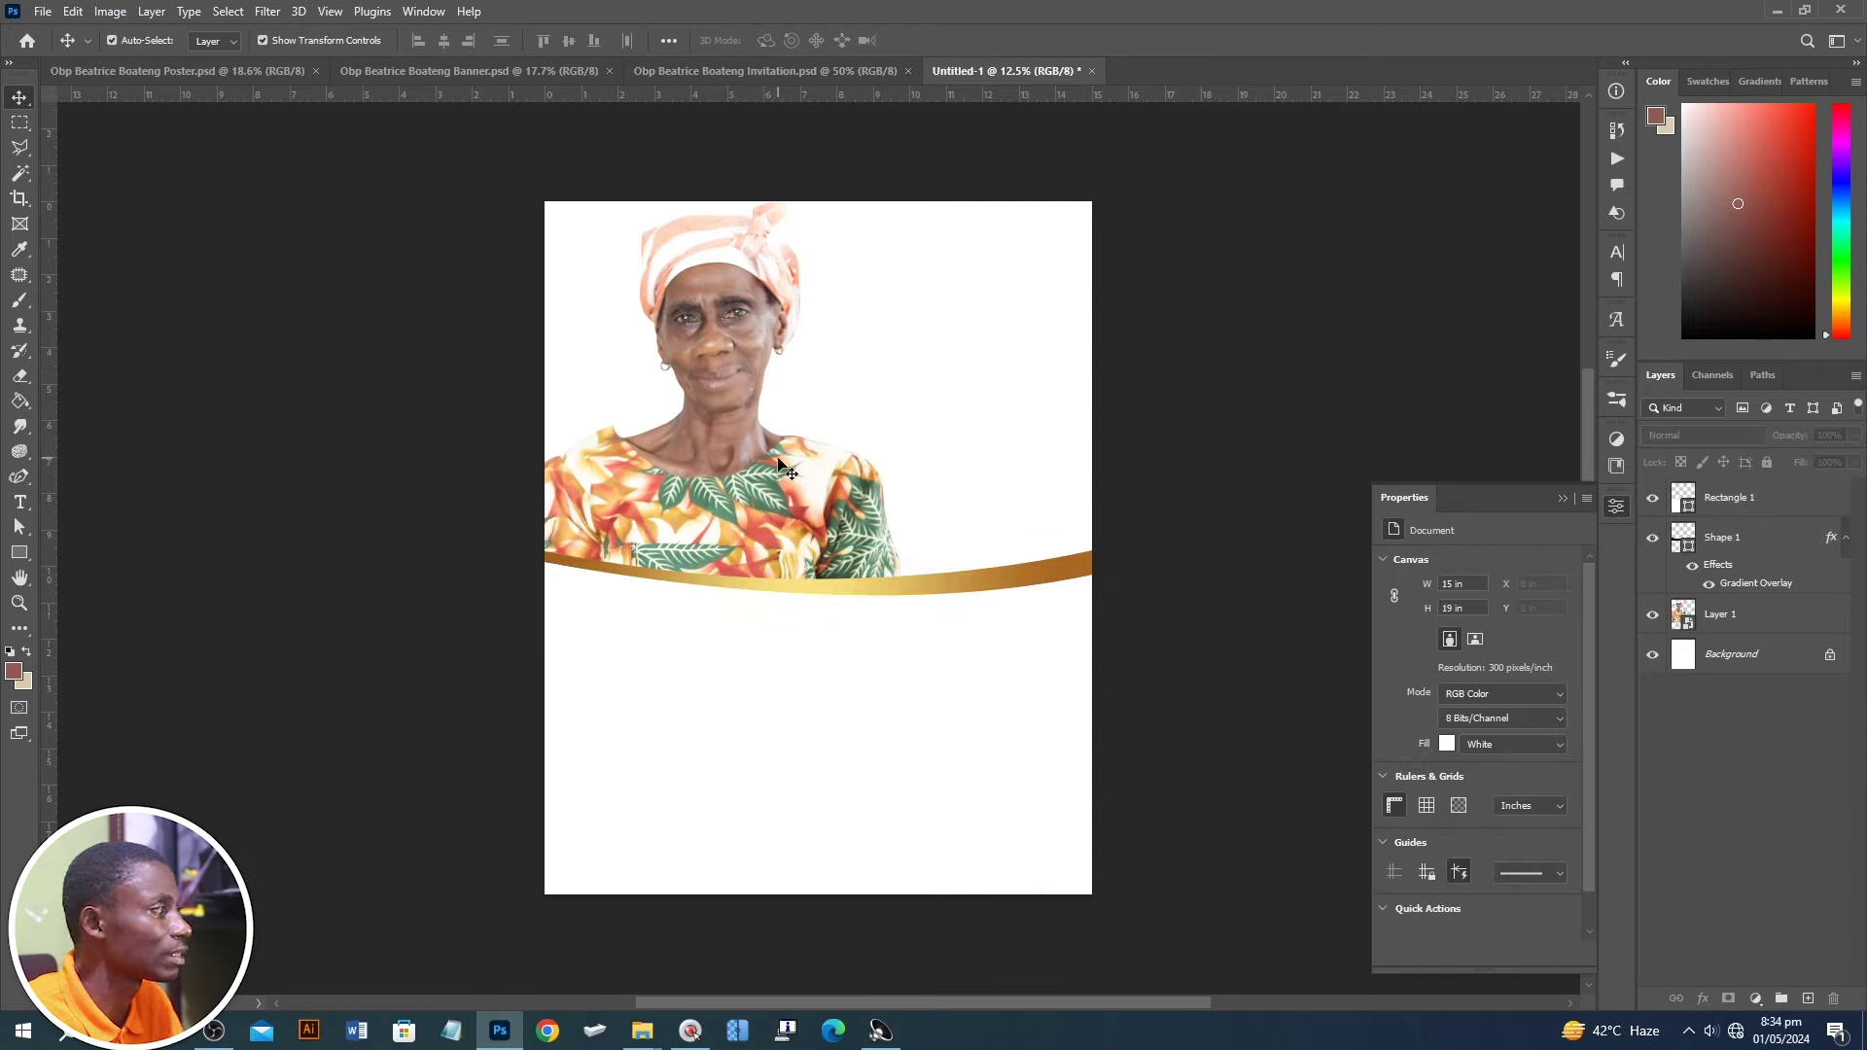
drag(747, 470, 747, 485)
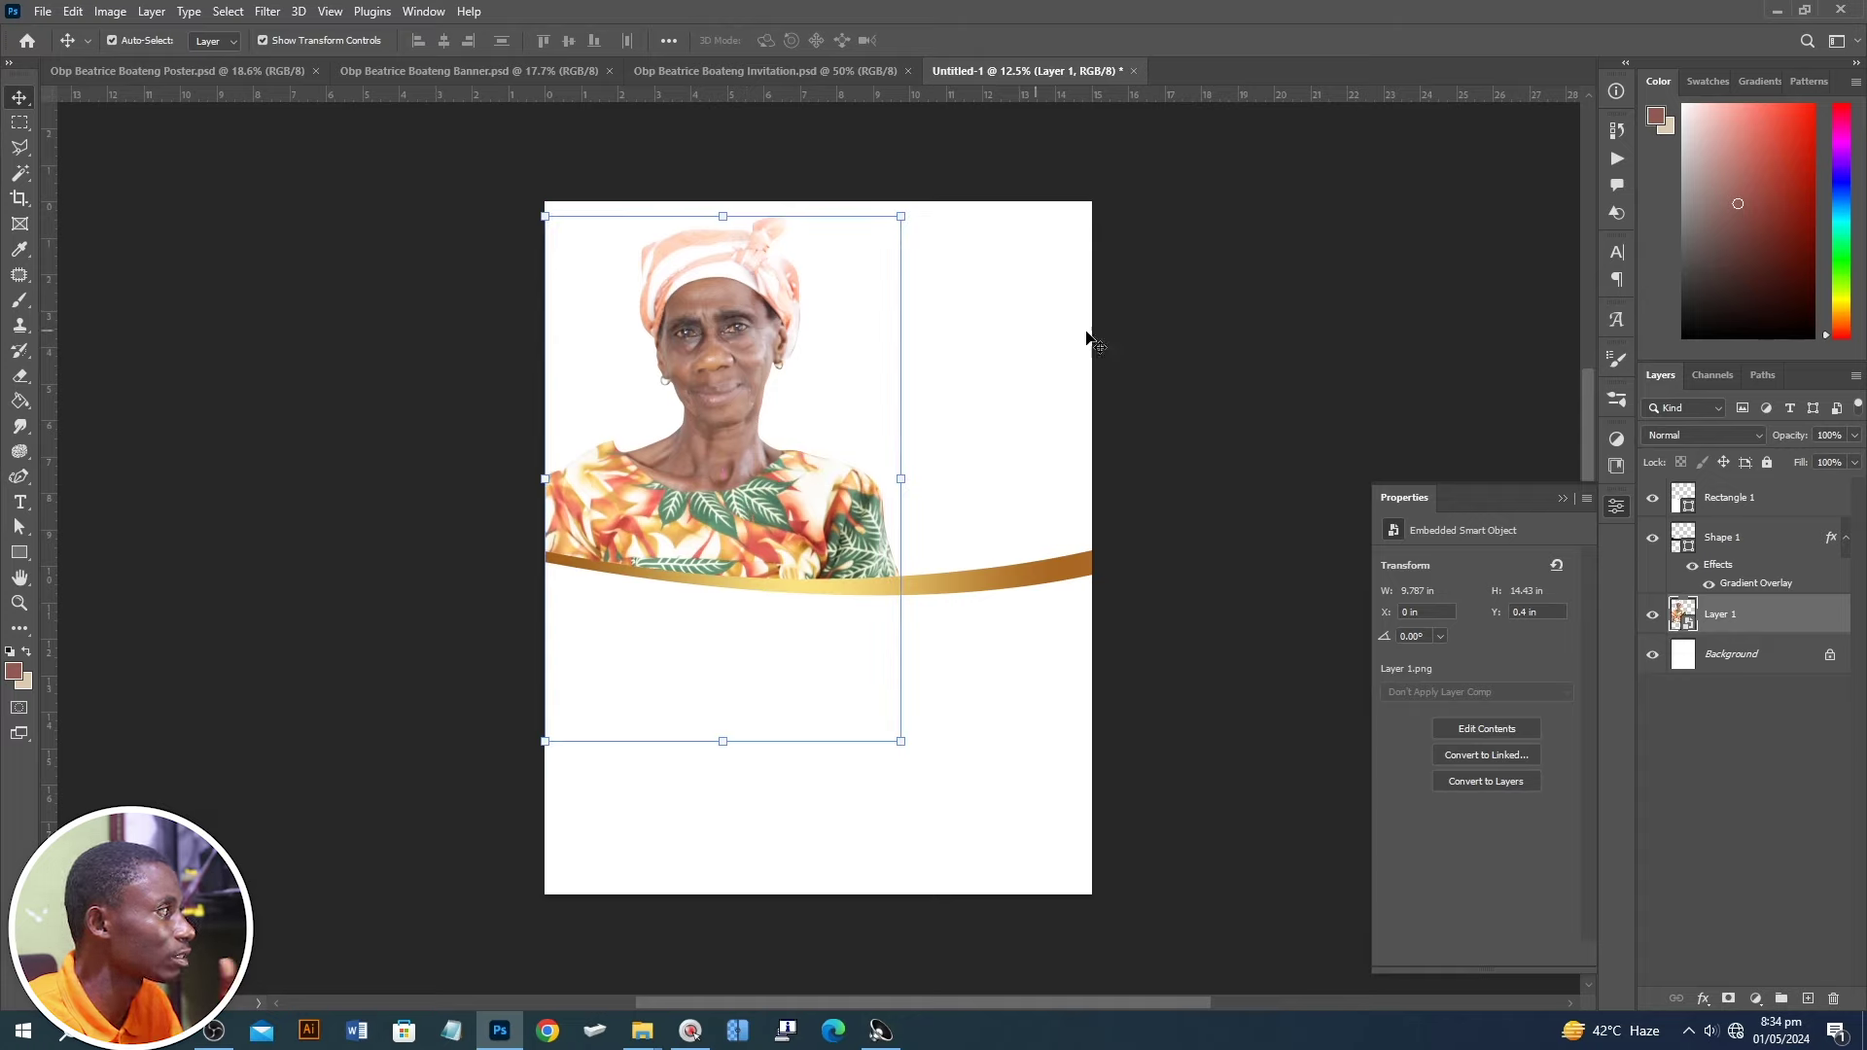
click(1175, 338)
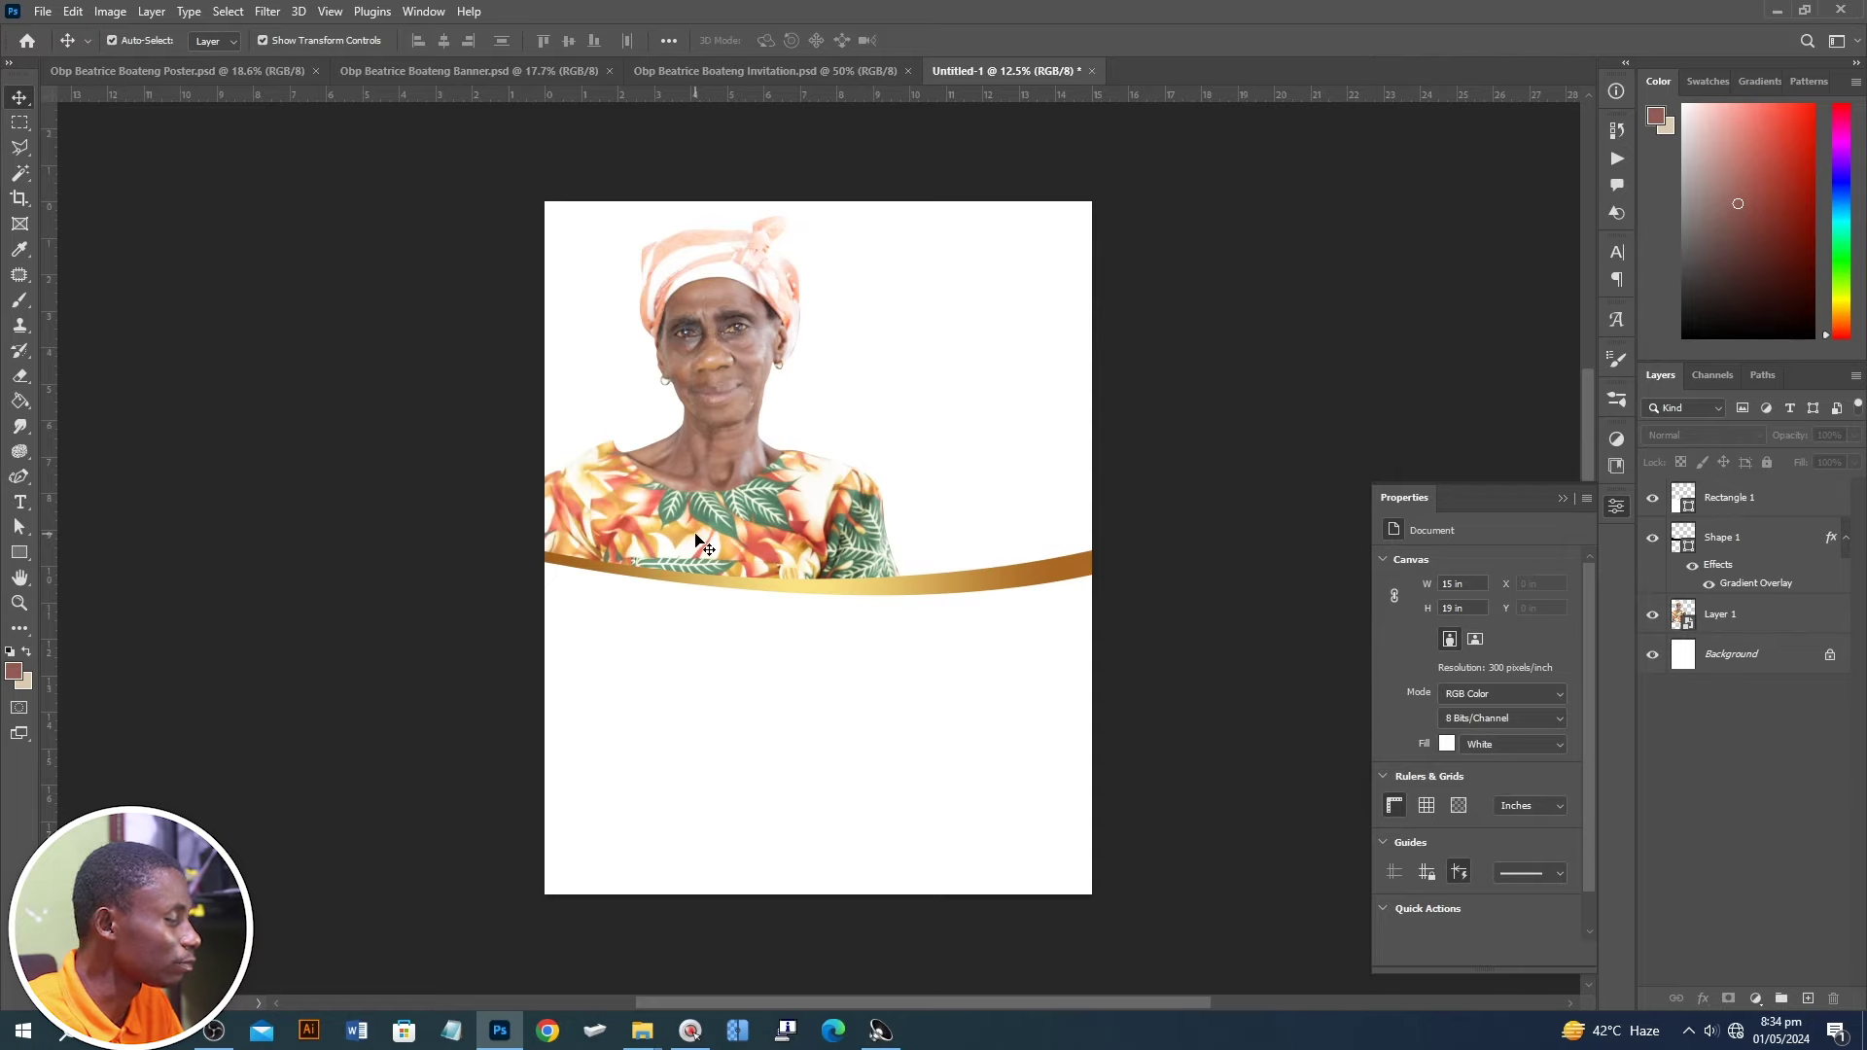
key(alt+Tab)
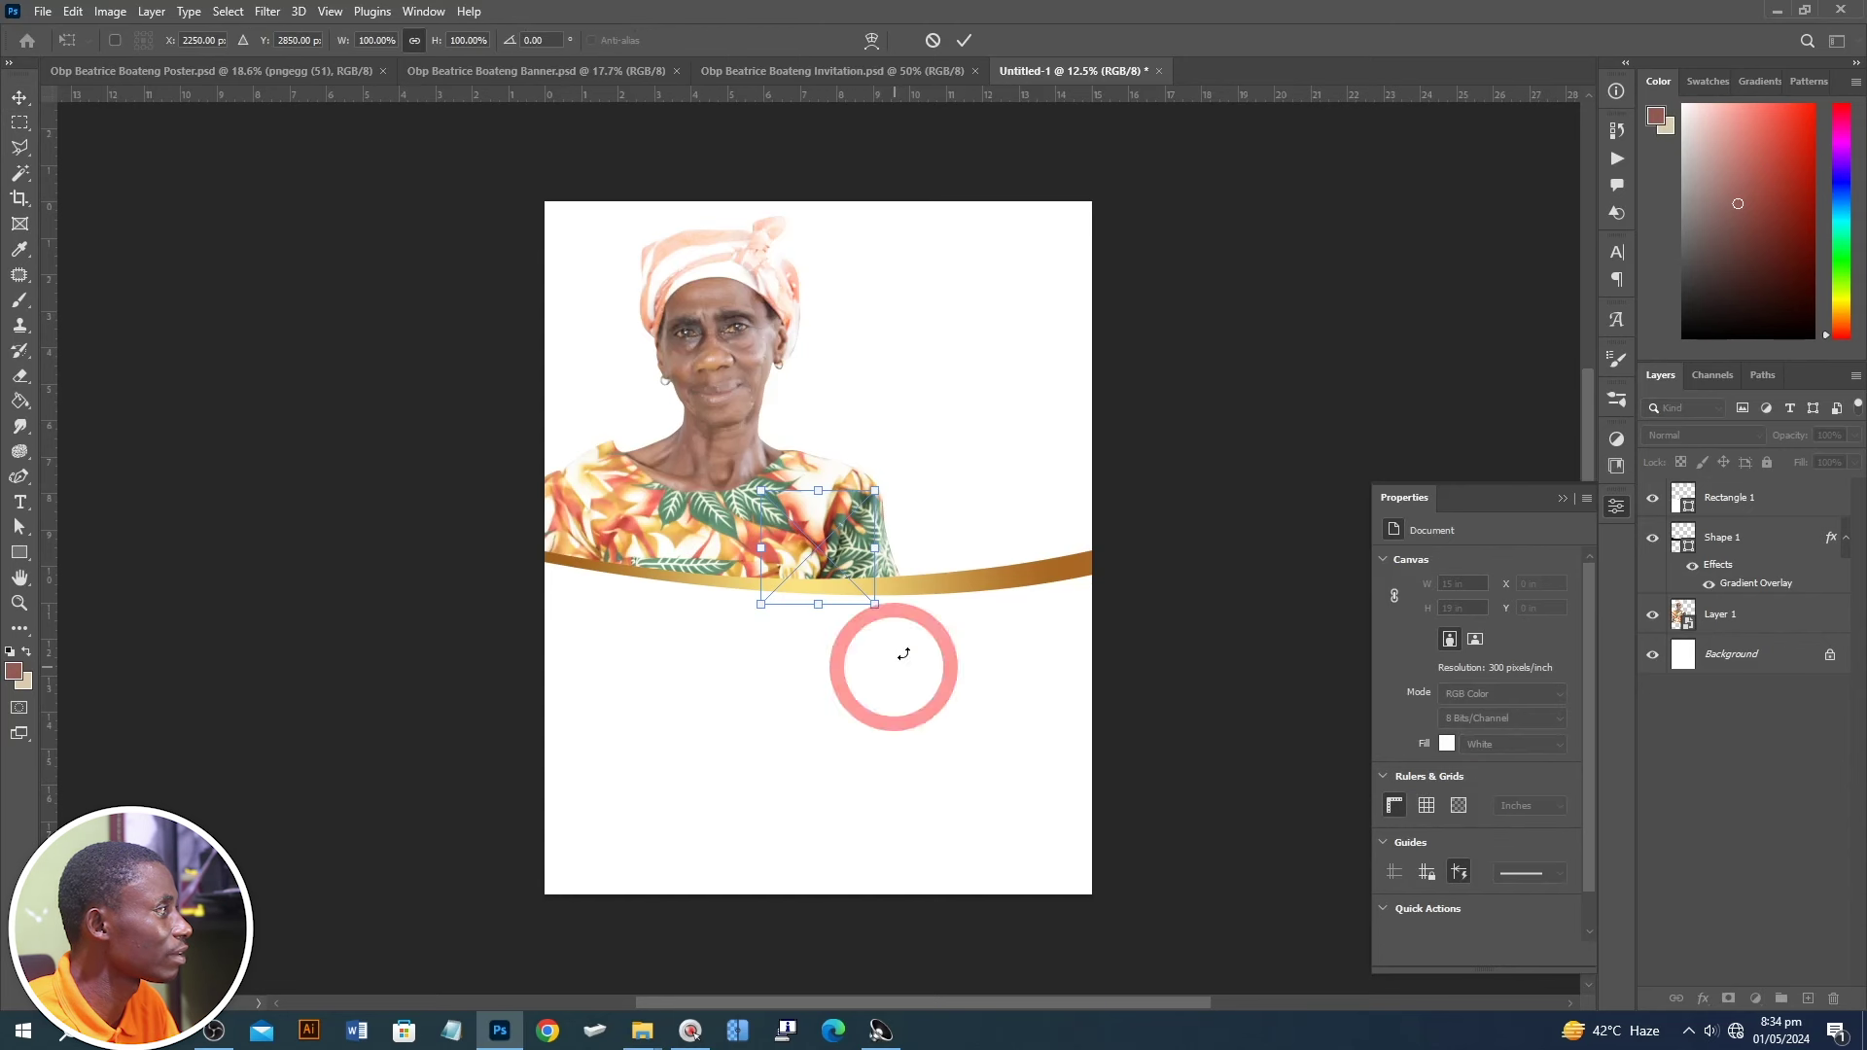
- Place the pngegg (51) ring frame on the gold band and enlarge it slightly
drag(799, 258, 886, 650)
mouse_move(813, 525)
mouse_down()
mouse_move(663, 583)
mouse_move(645, 551)
mouse_up()
drag(683, 622, 692, 626)
key(alt+Tab)
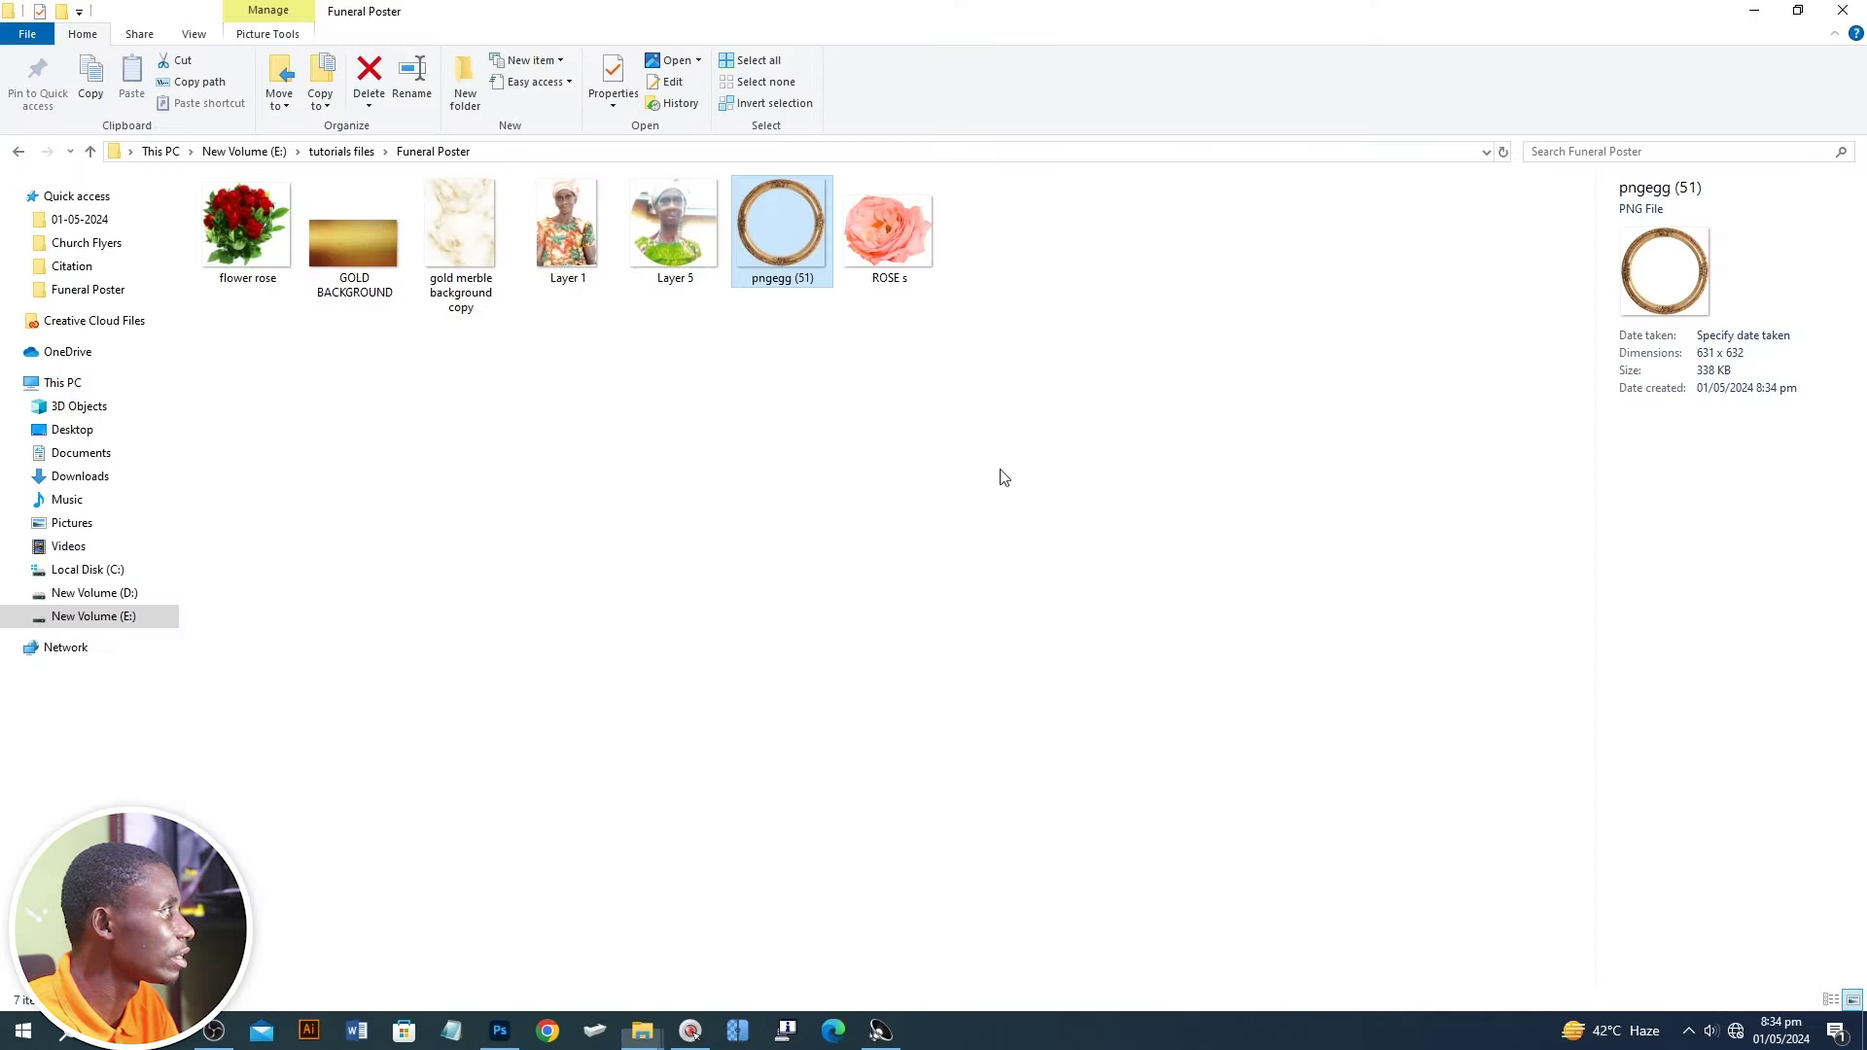
- Place the Layer 5 photo beneath the ring frame and enlarge it to fill the ring
mouse_move(673, 255)
mouse_down()
mouse_move(865, 583)
mouse_move(817, 547)
mouse_move(661, 604)
mouse_move(635, 574)
mouse_up()
scroll(682, 426, up, 2)
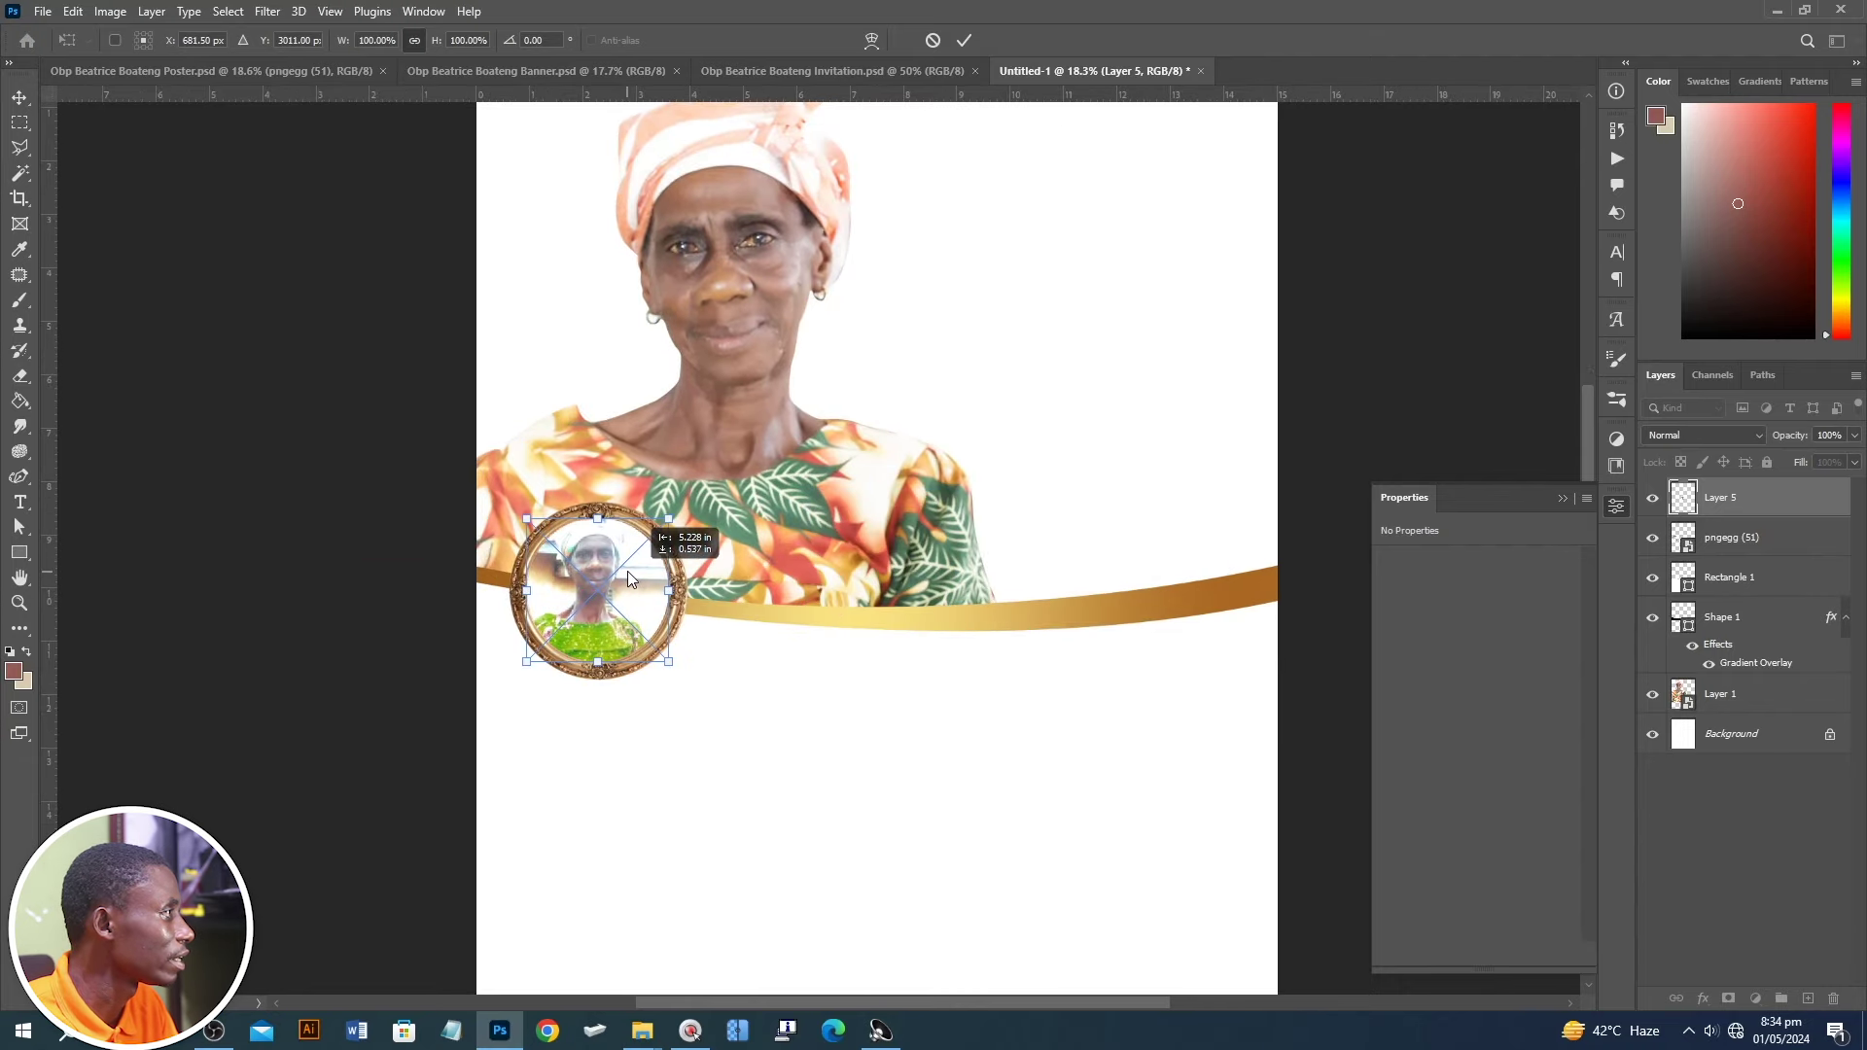
scroll(635, 574, up, 2)
scroll(635, 573, up, 2)
key(Return)
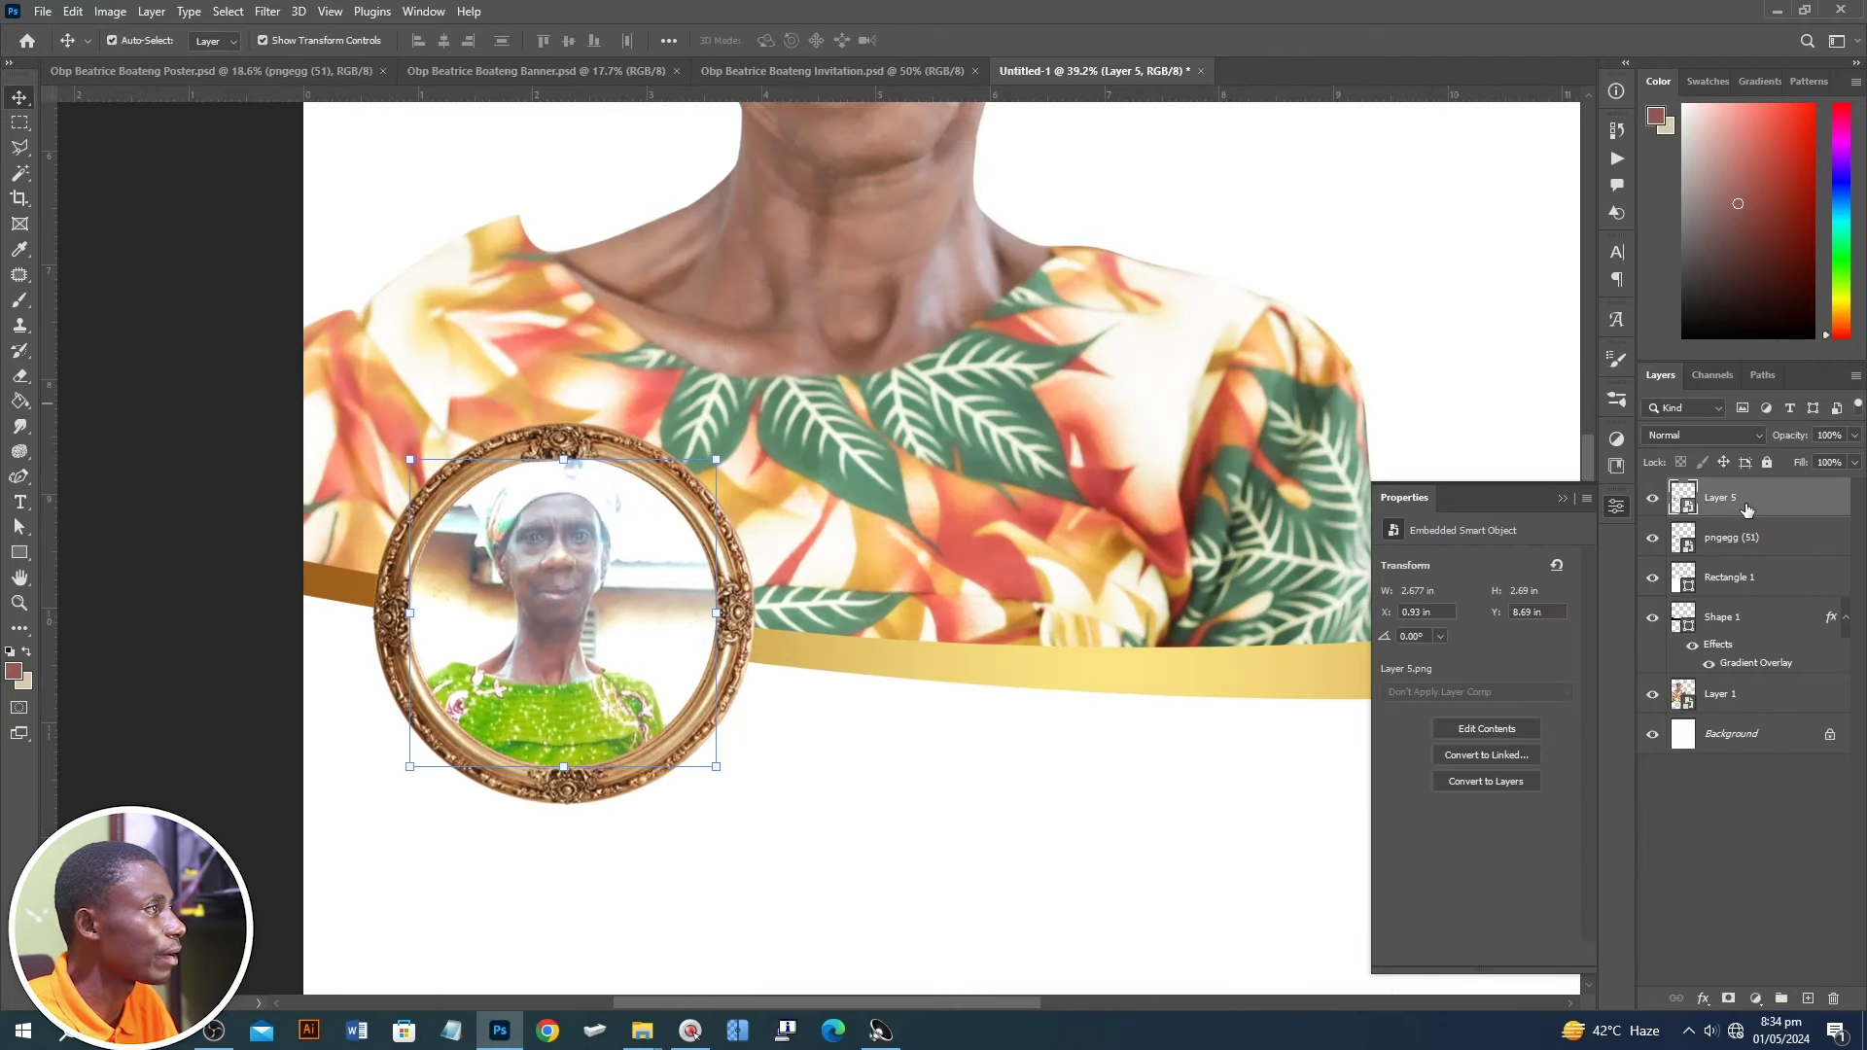
drag(1746, 508, 1741, 545)
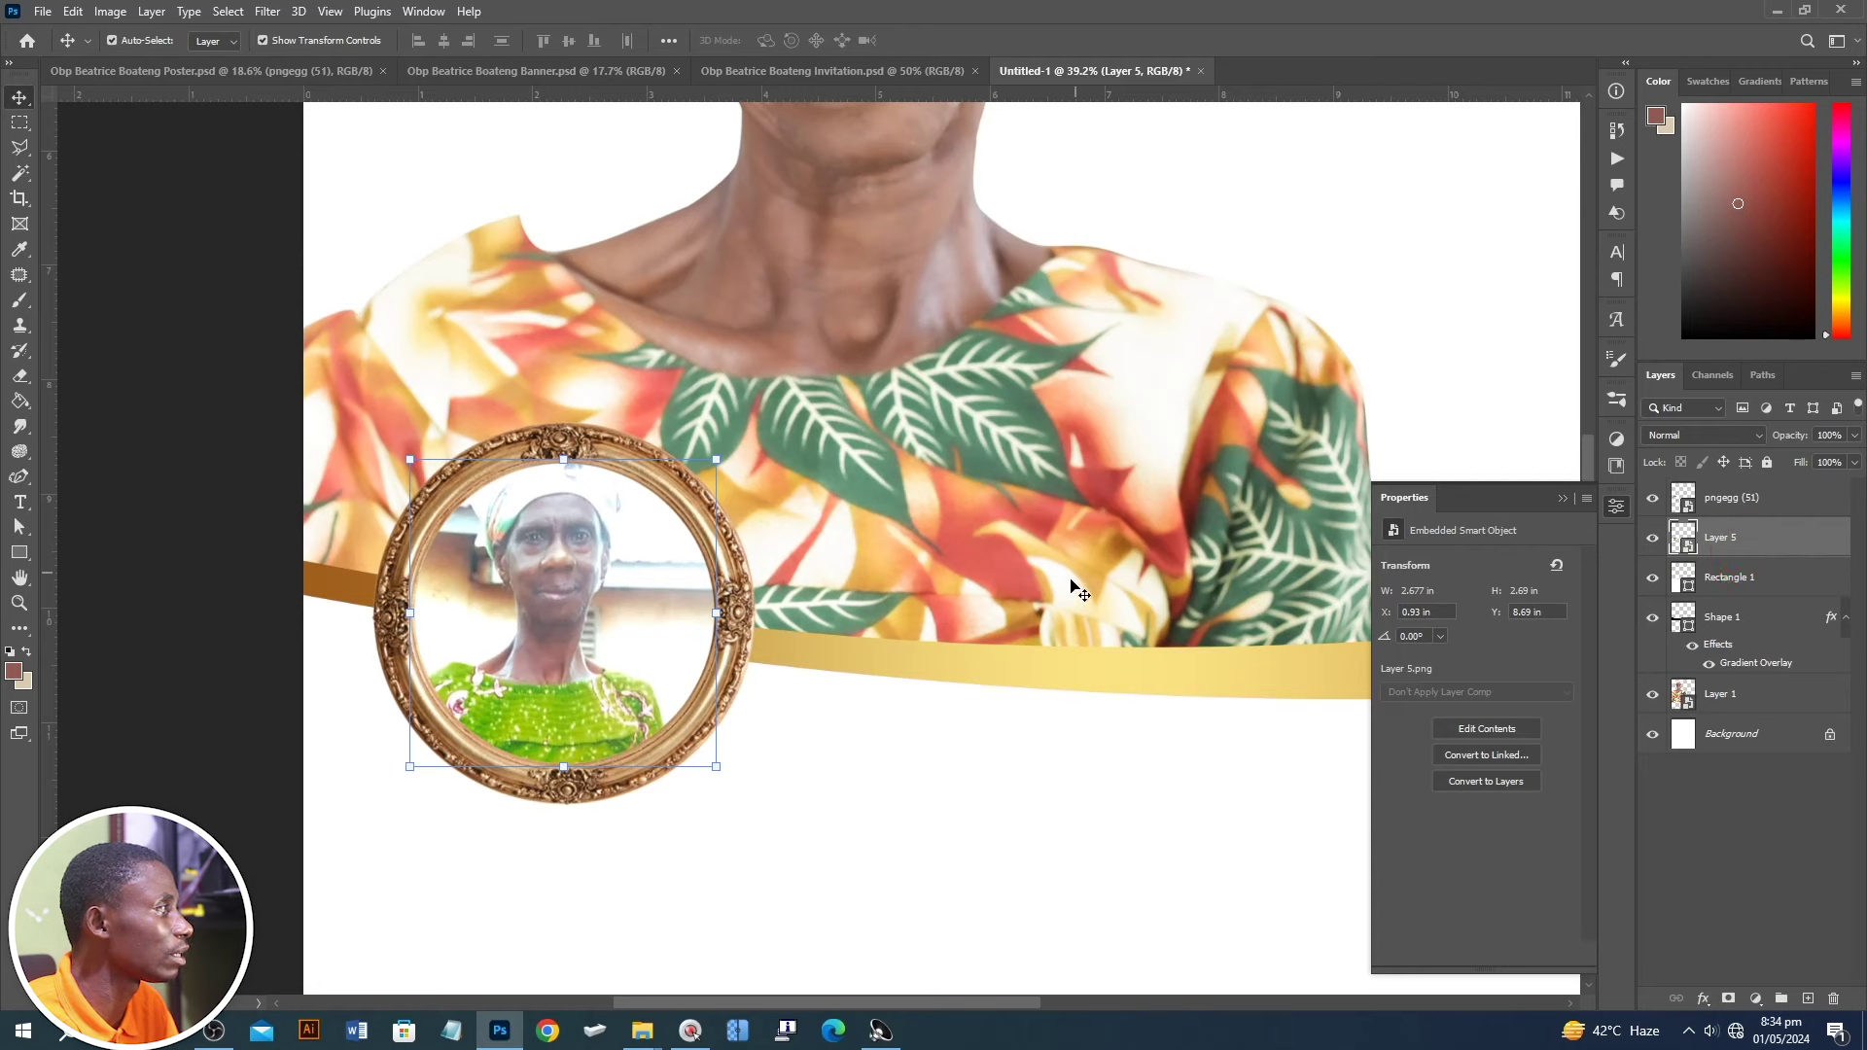
drag(588, 770, 588, 786)
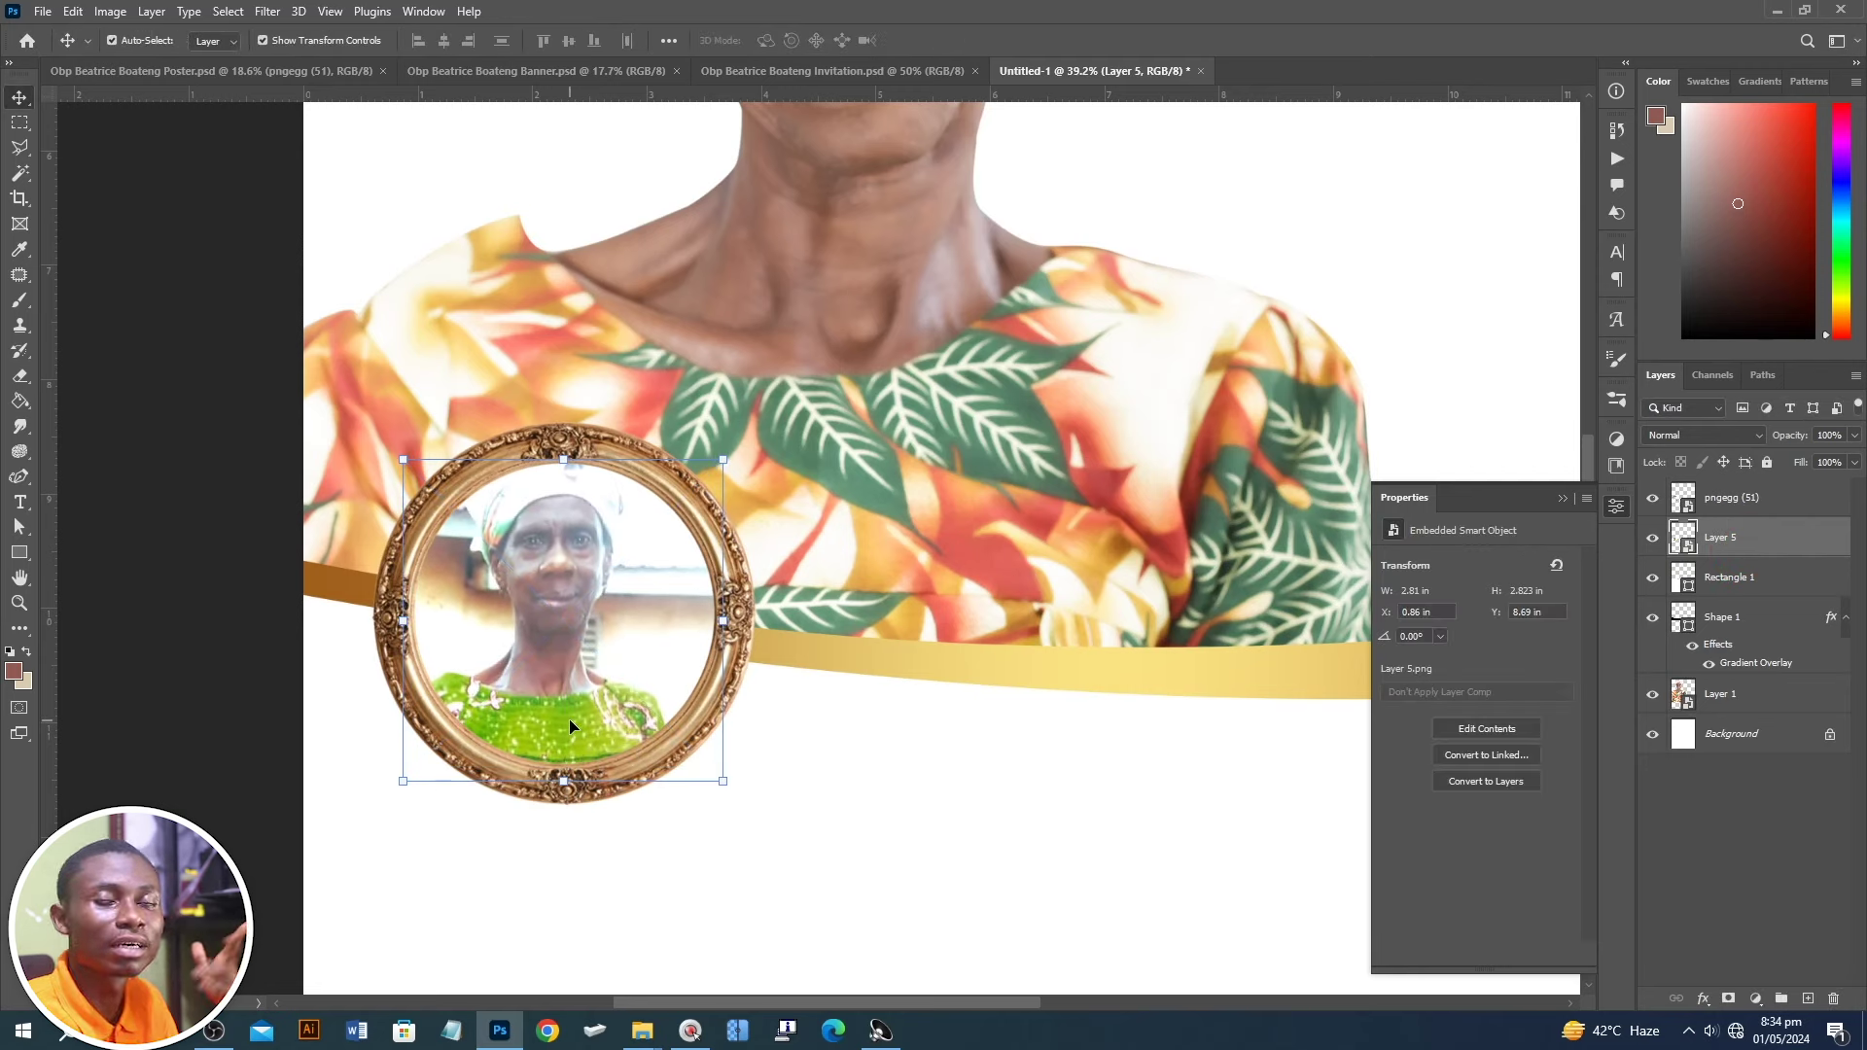
scroll(576, 693, down, 3)
scroll(580, 681, up, 1)
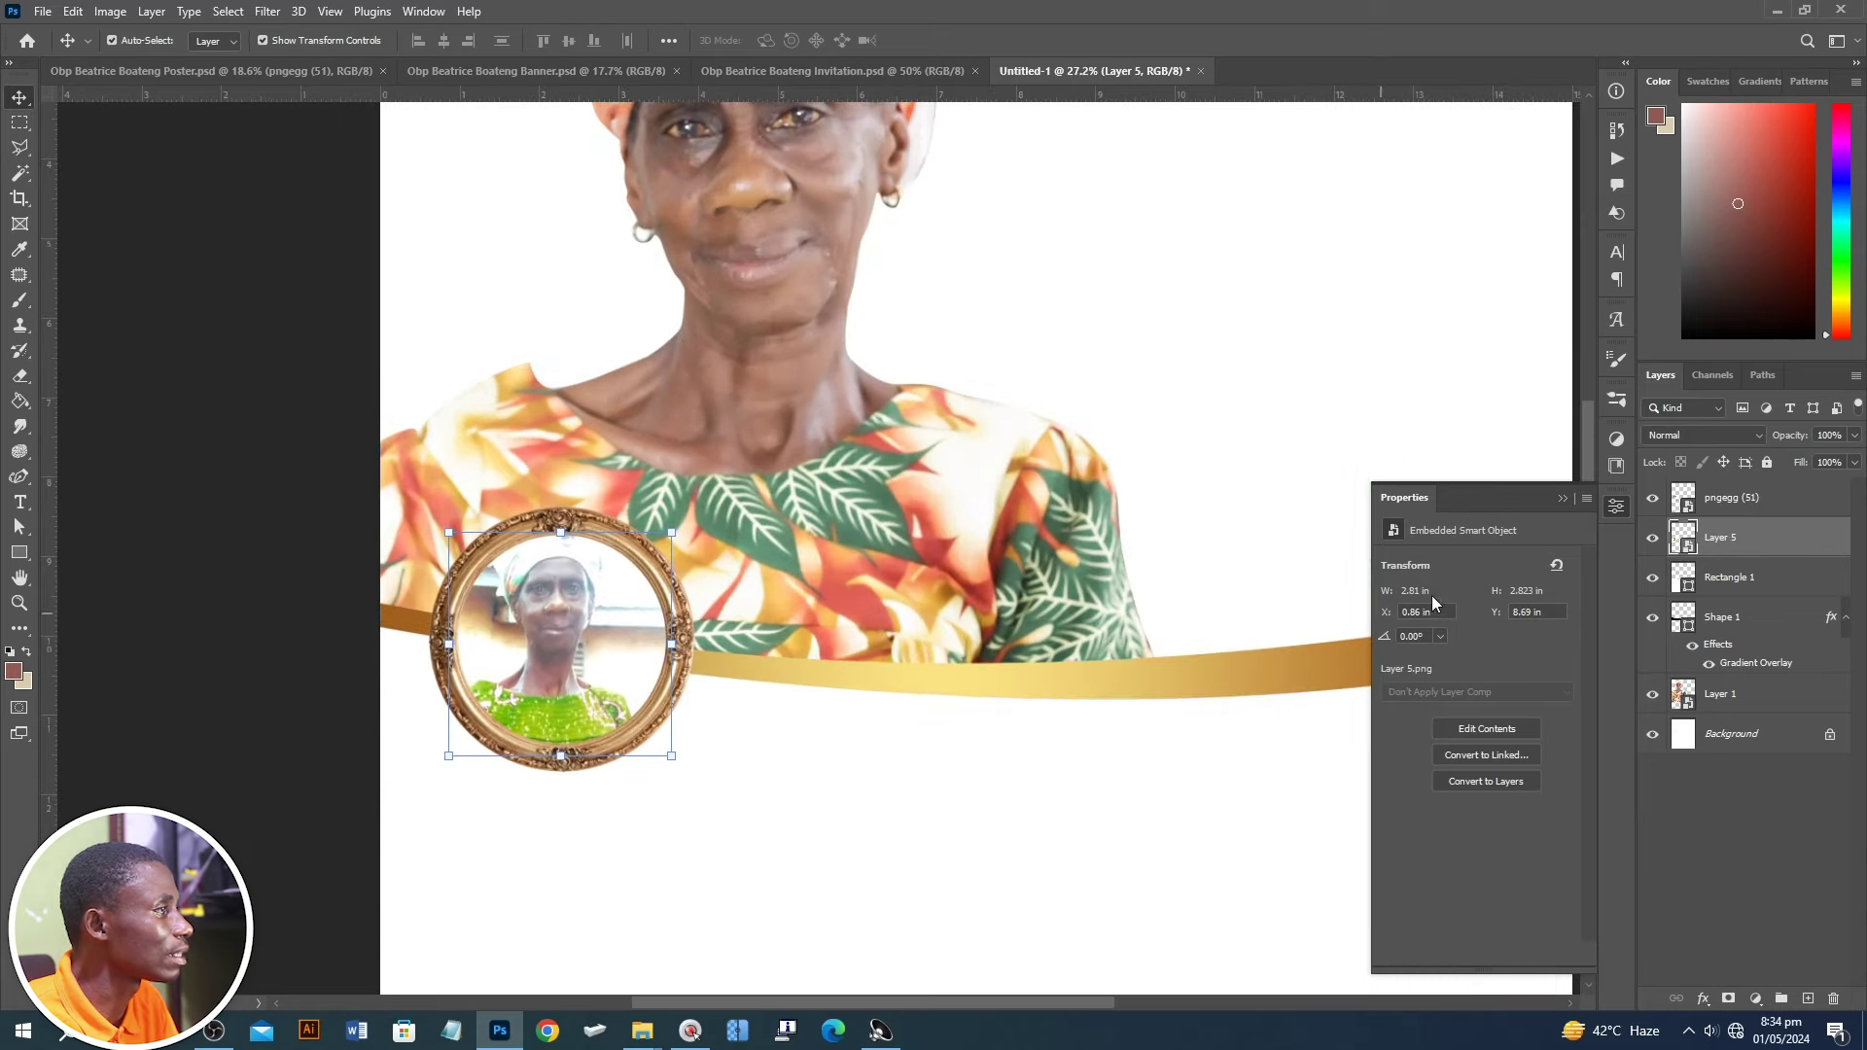
- Link the frame and photo, then move them slightly right and enlarge them a little
shift+click(659, 572)
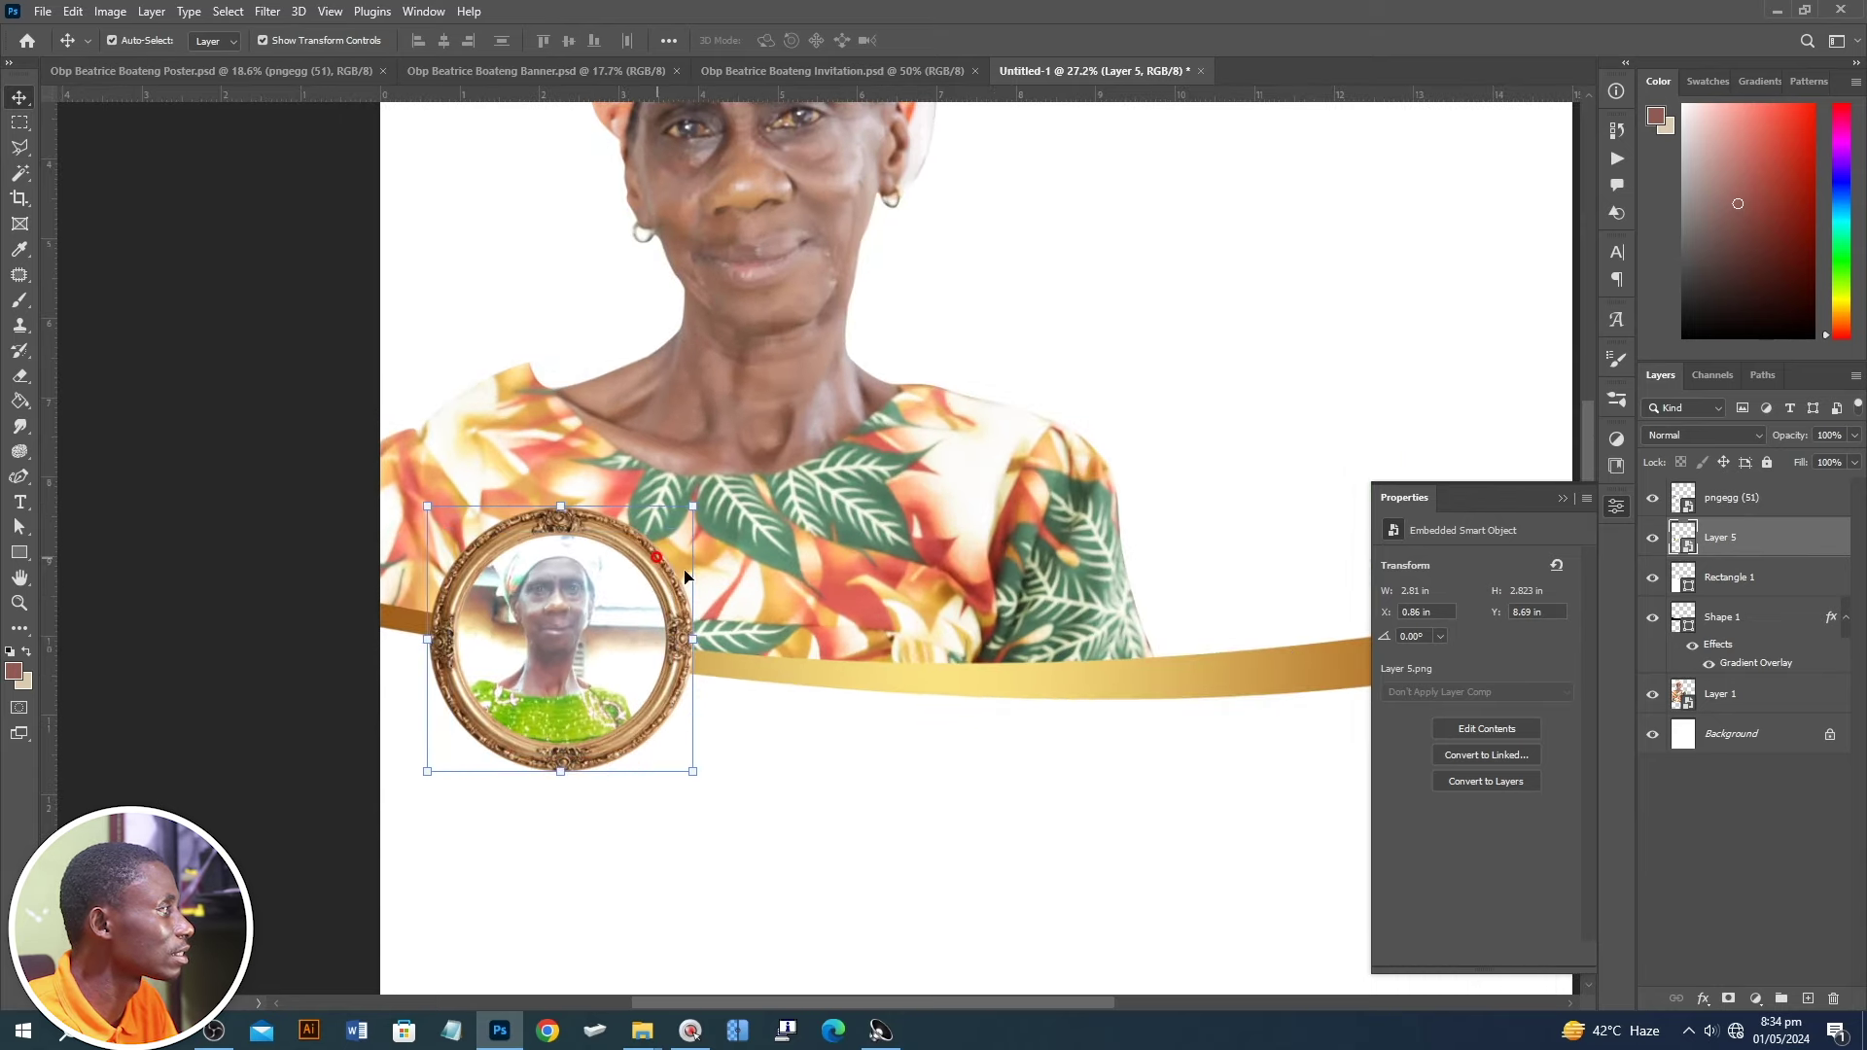
click(1678, 1000)
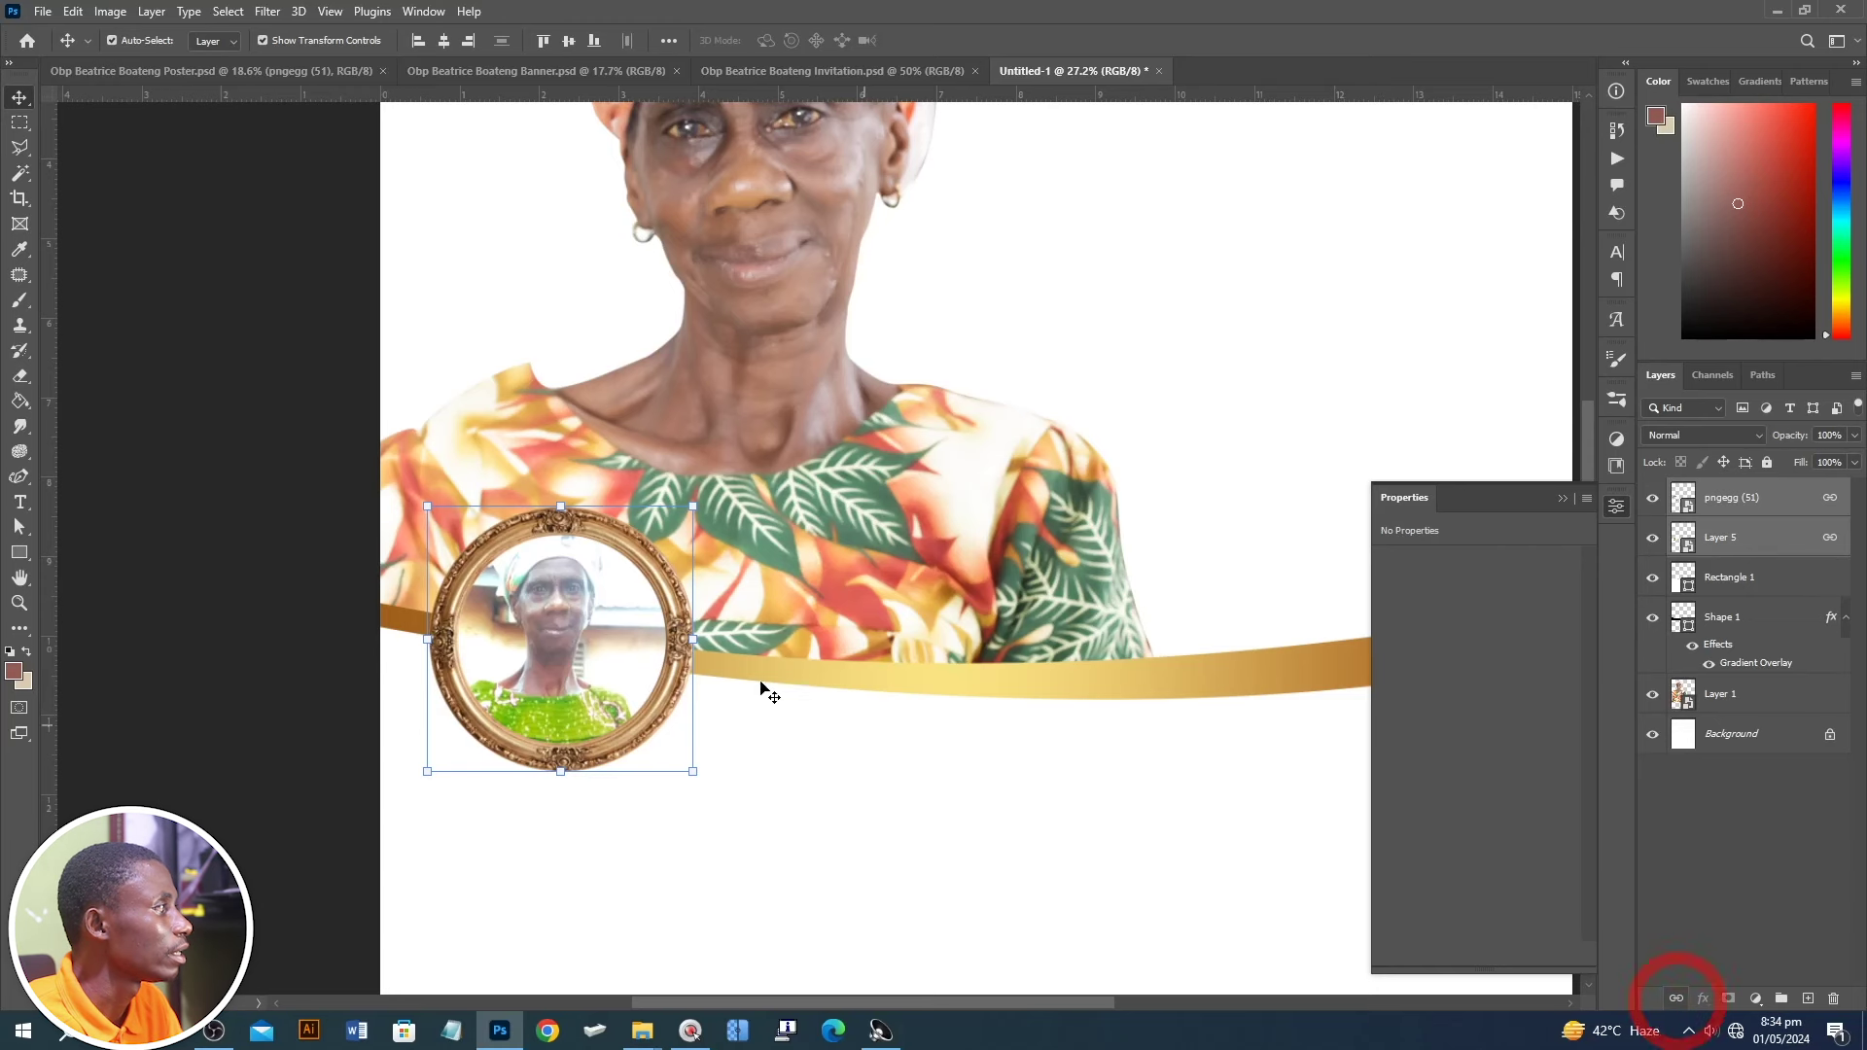
drag(588, 643, 631, 646)
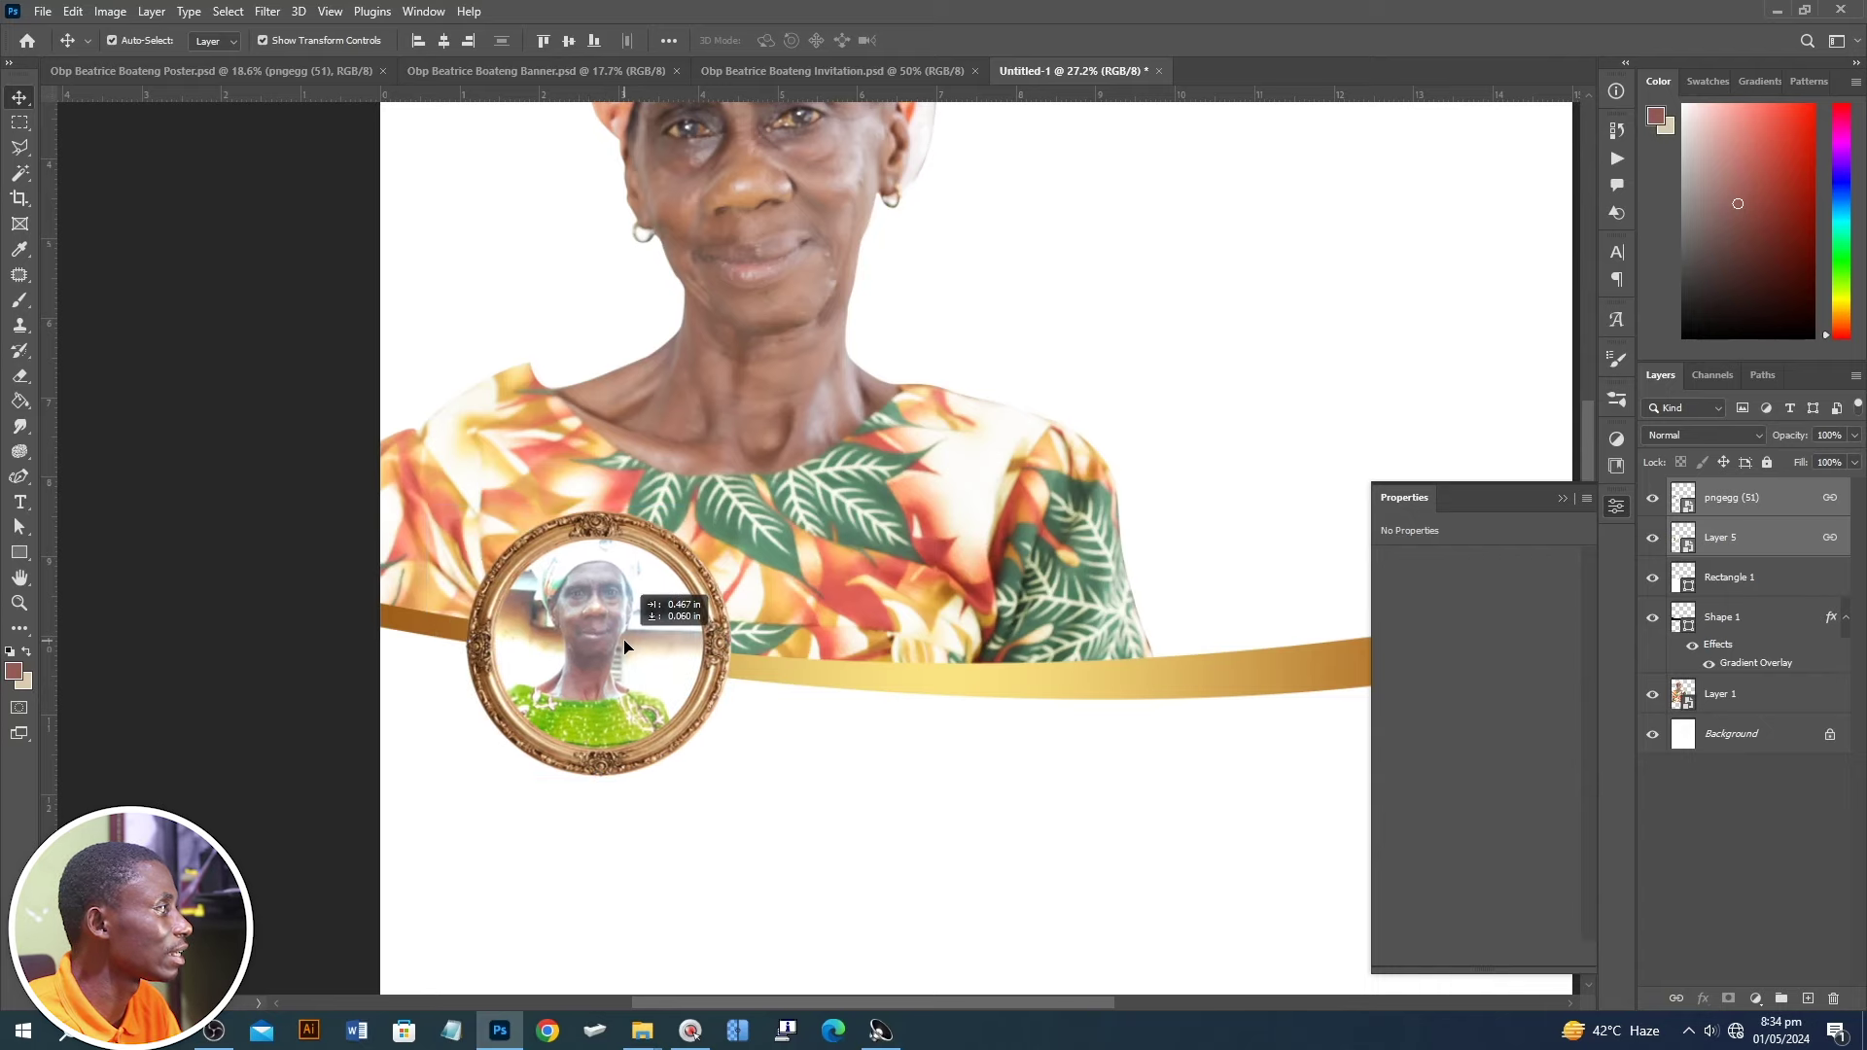
scroll(631, 645, down, 2)
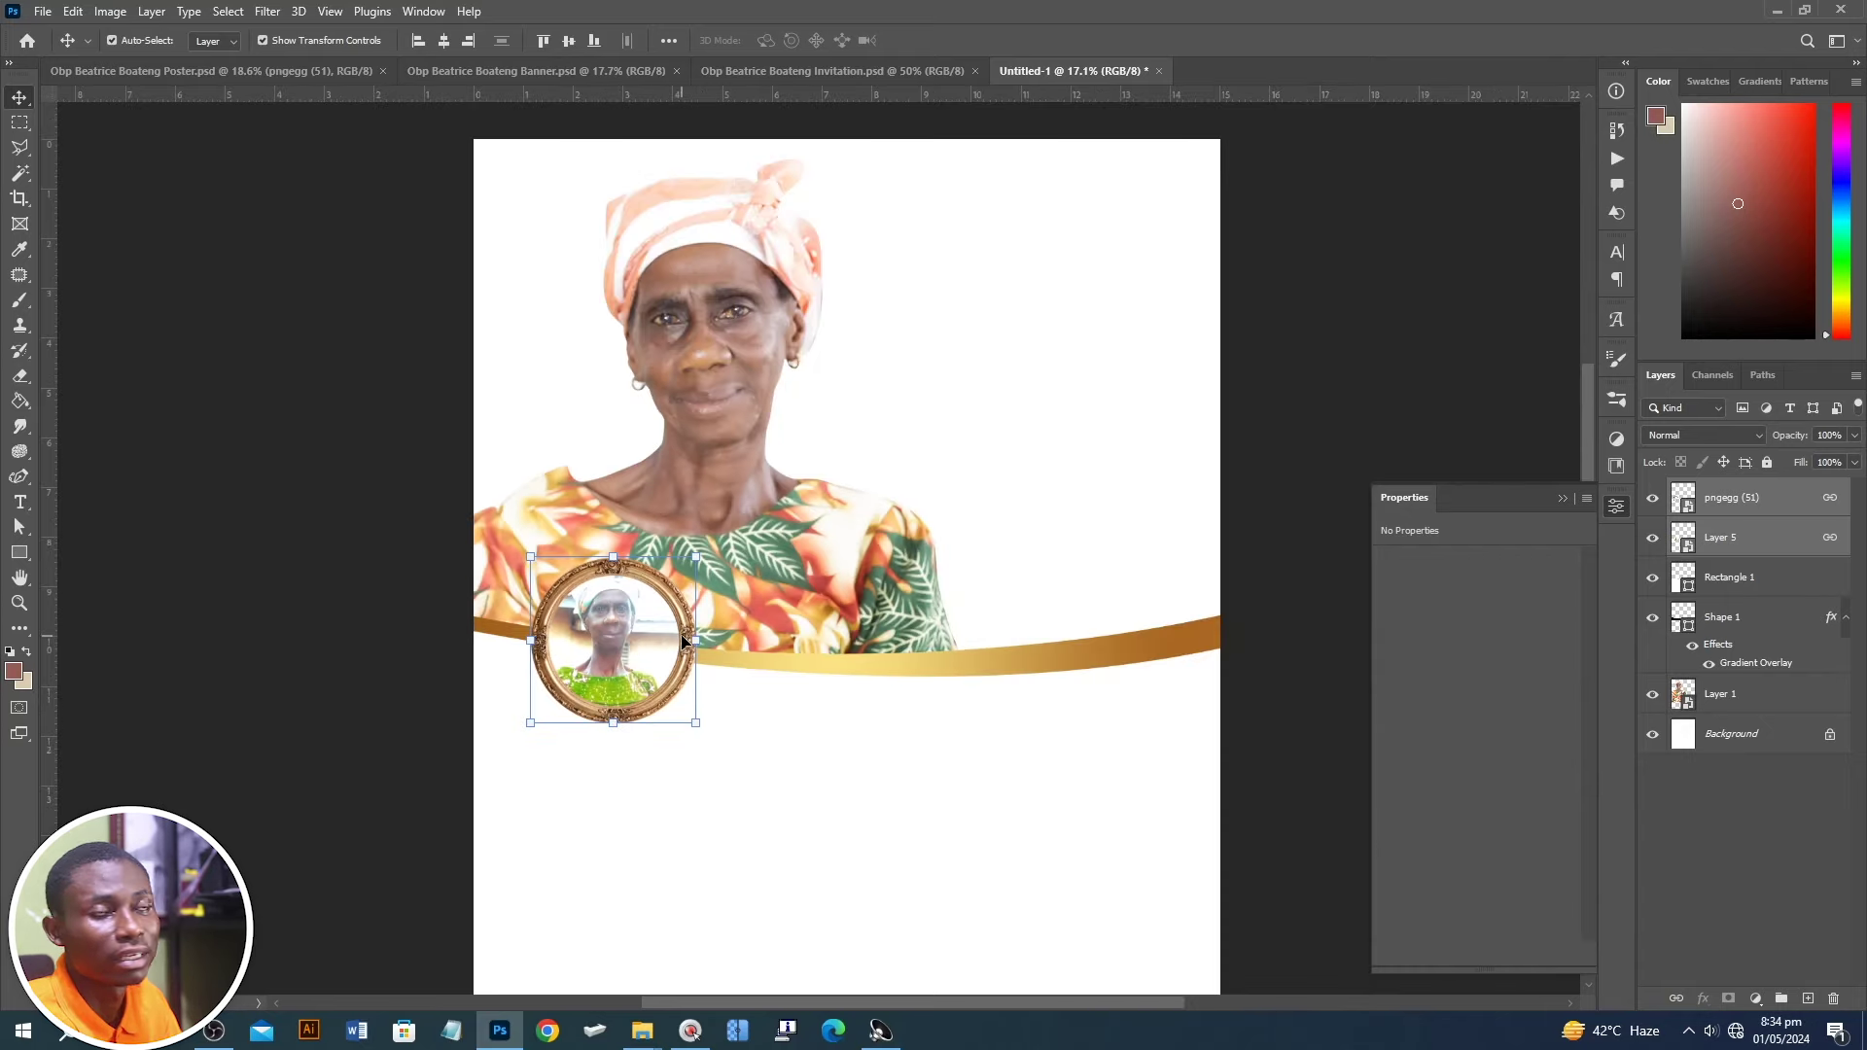
drag(697, 559, 704, 555)
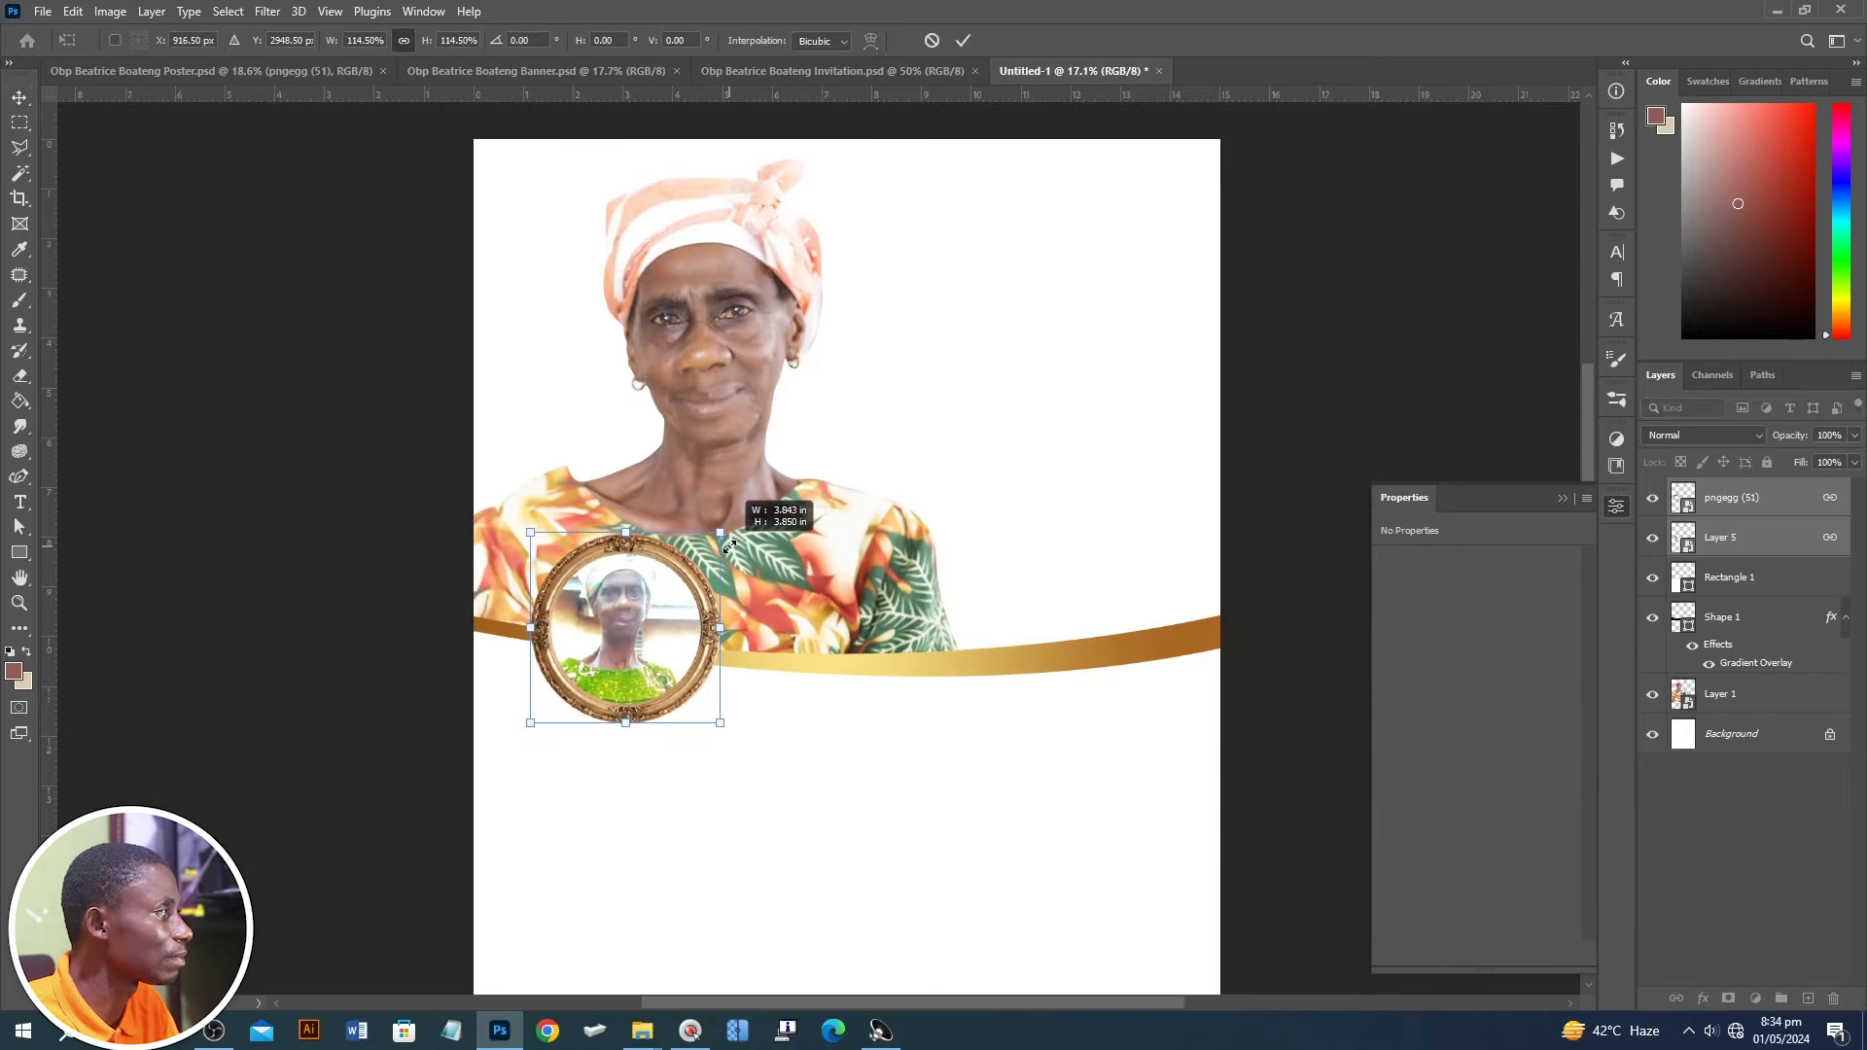
key(Return)
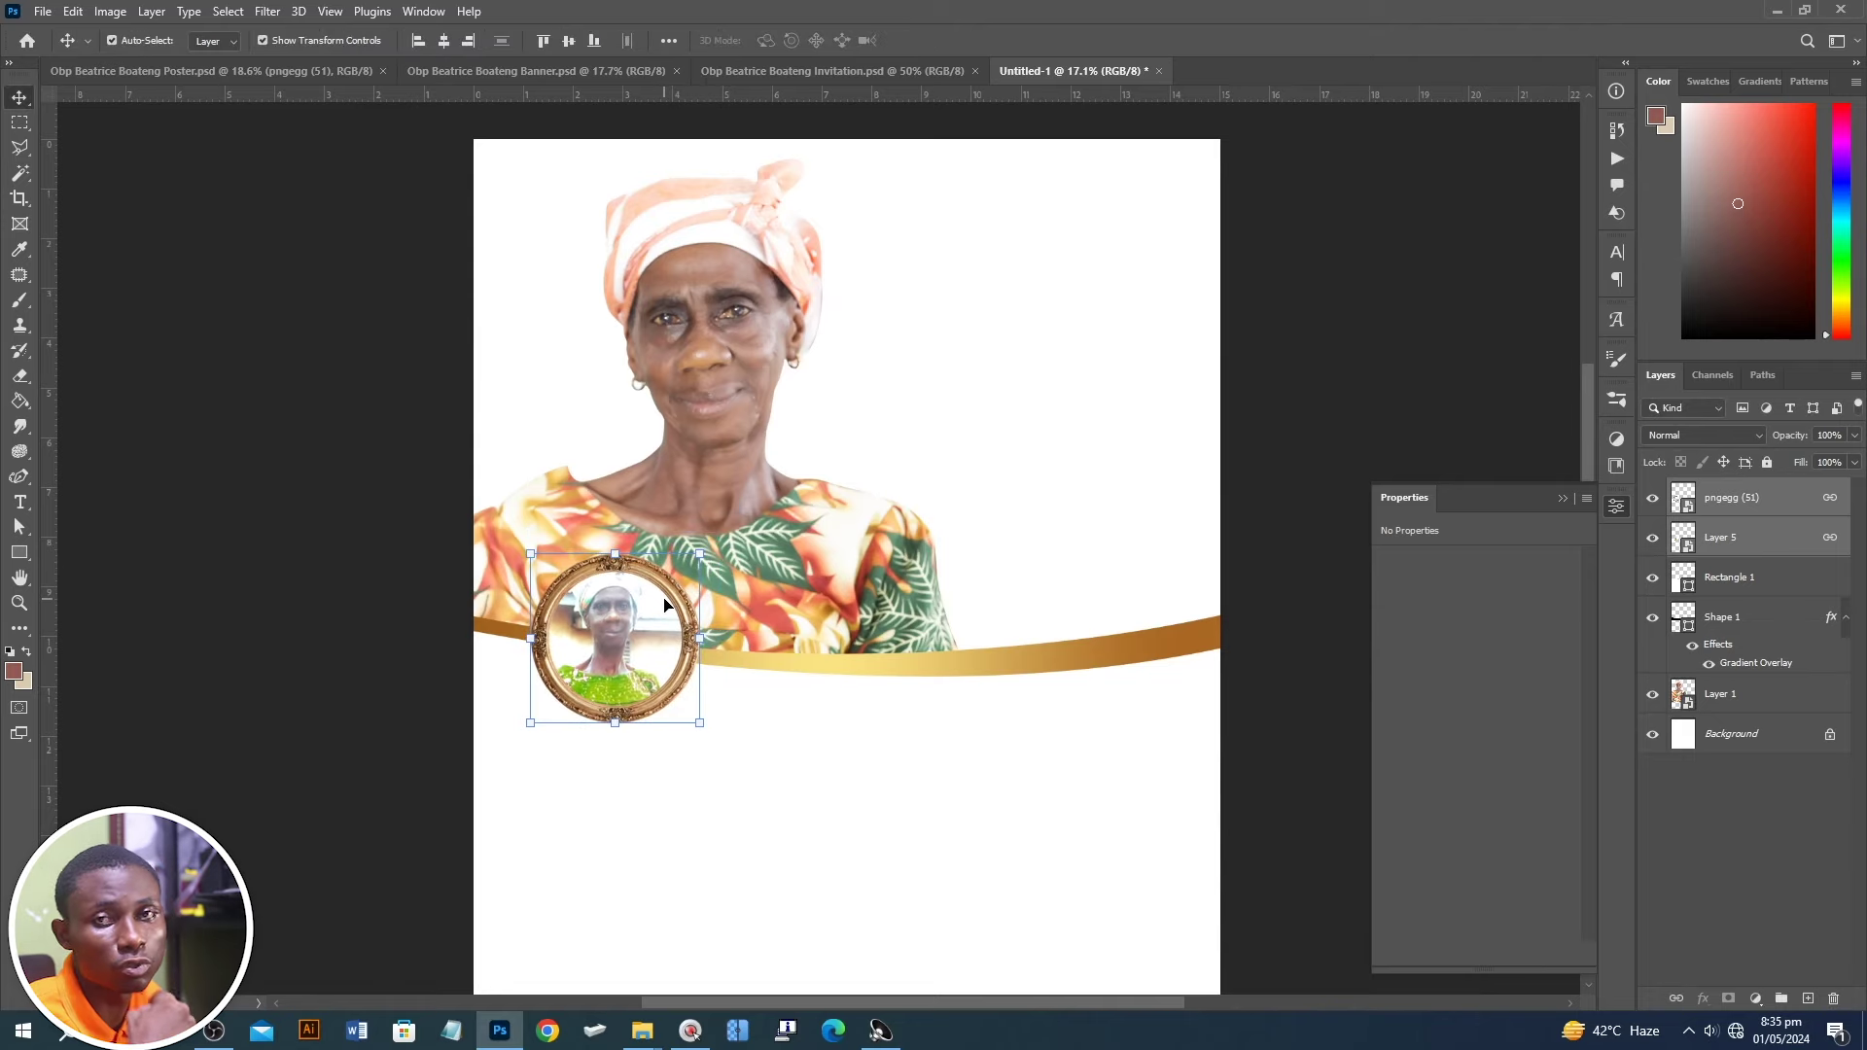
scroll(851, 733, down, 1)
click(445, 906)
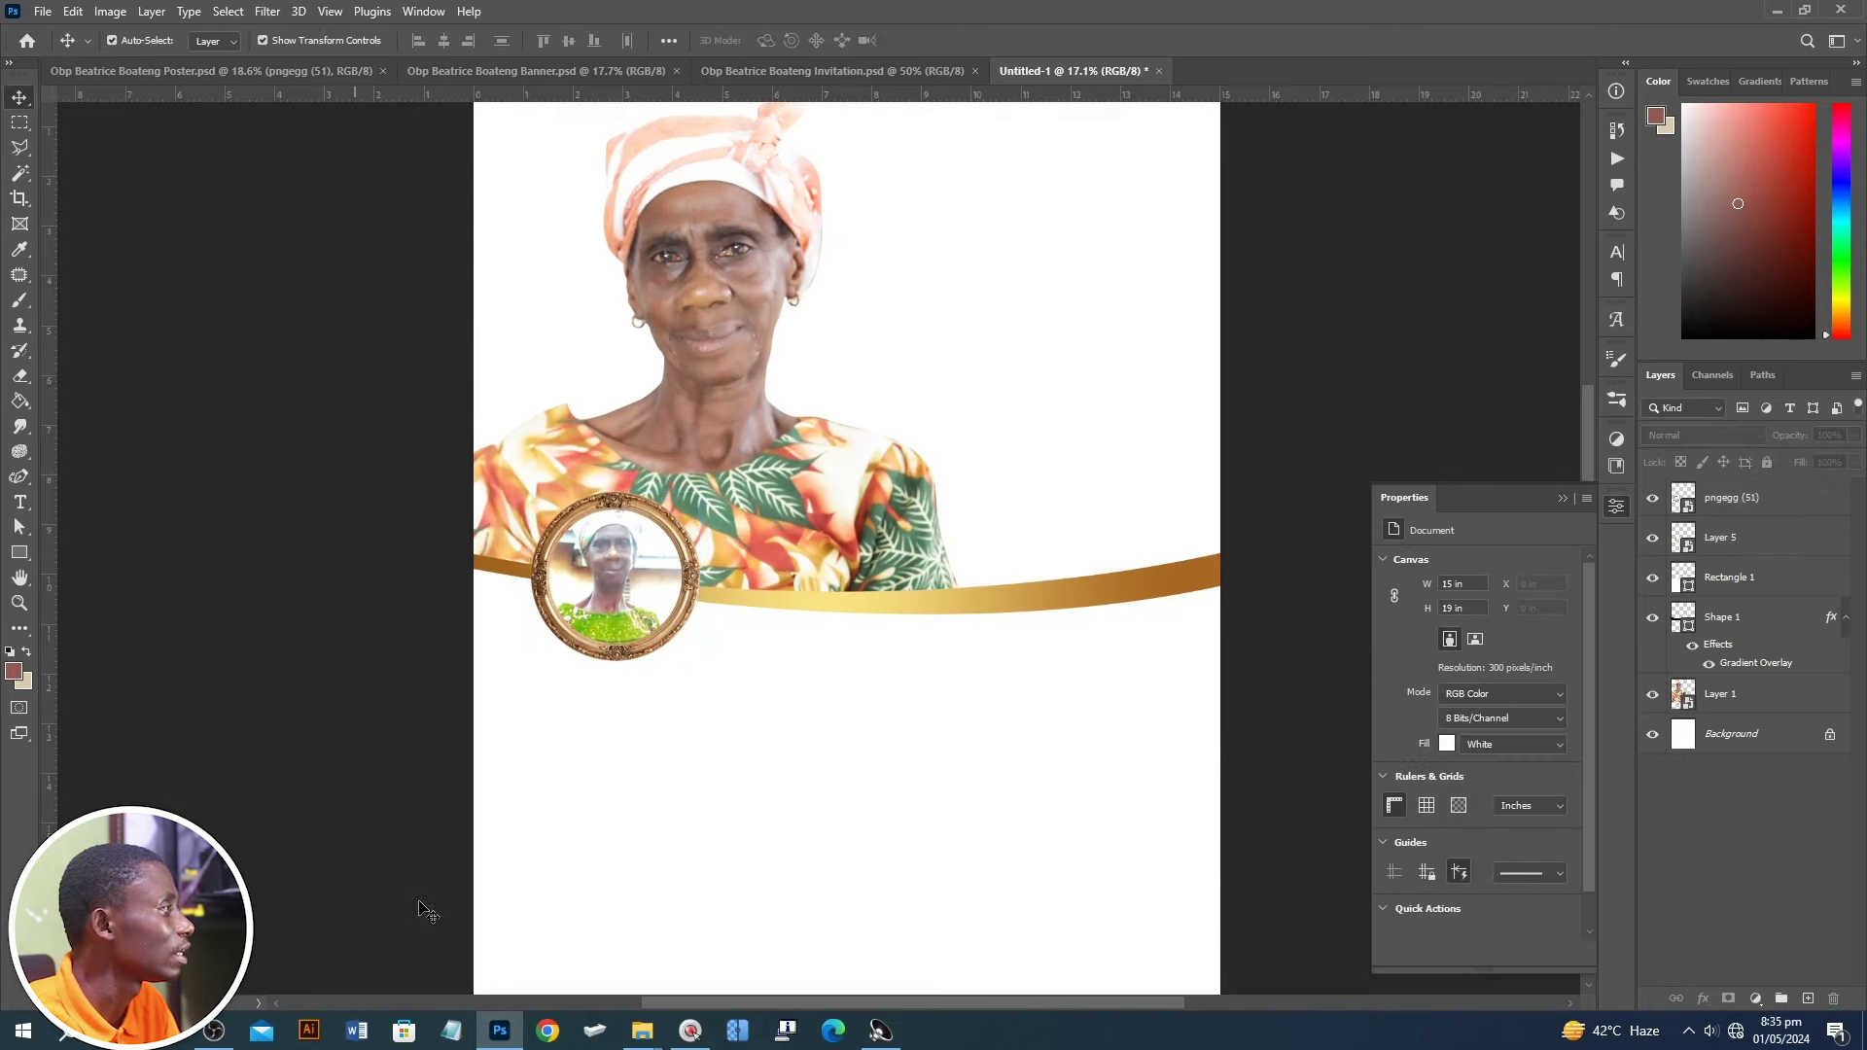
- Switch between Obp Beatrice Boateng Poster.psd and Untitled-1 to compare the designs
click(150, 70)
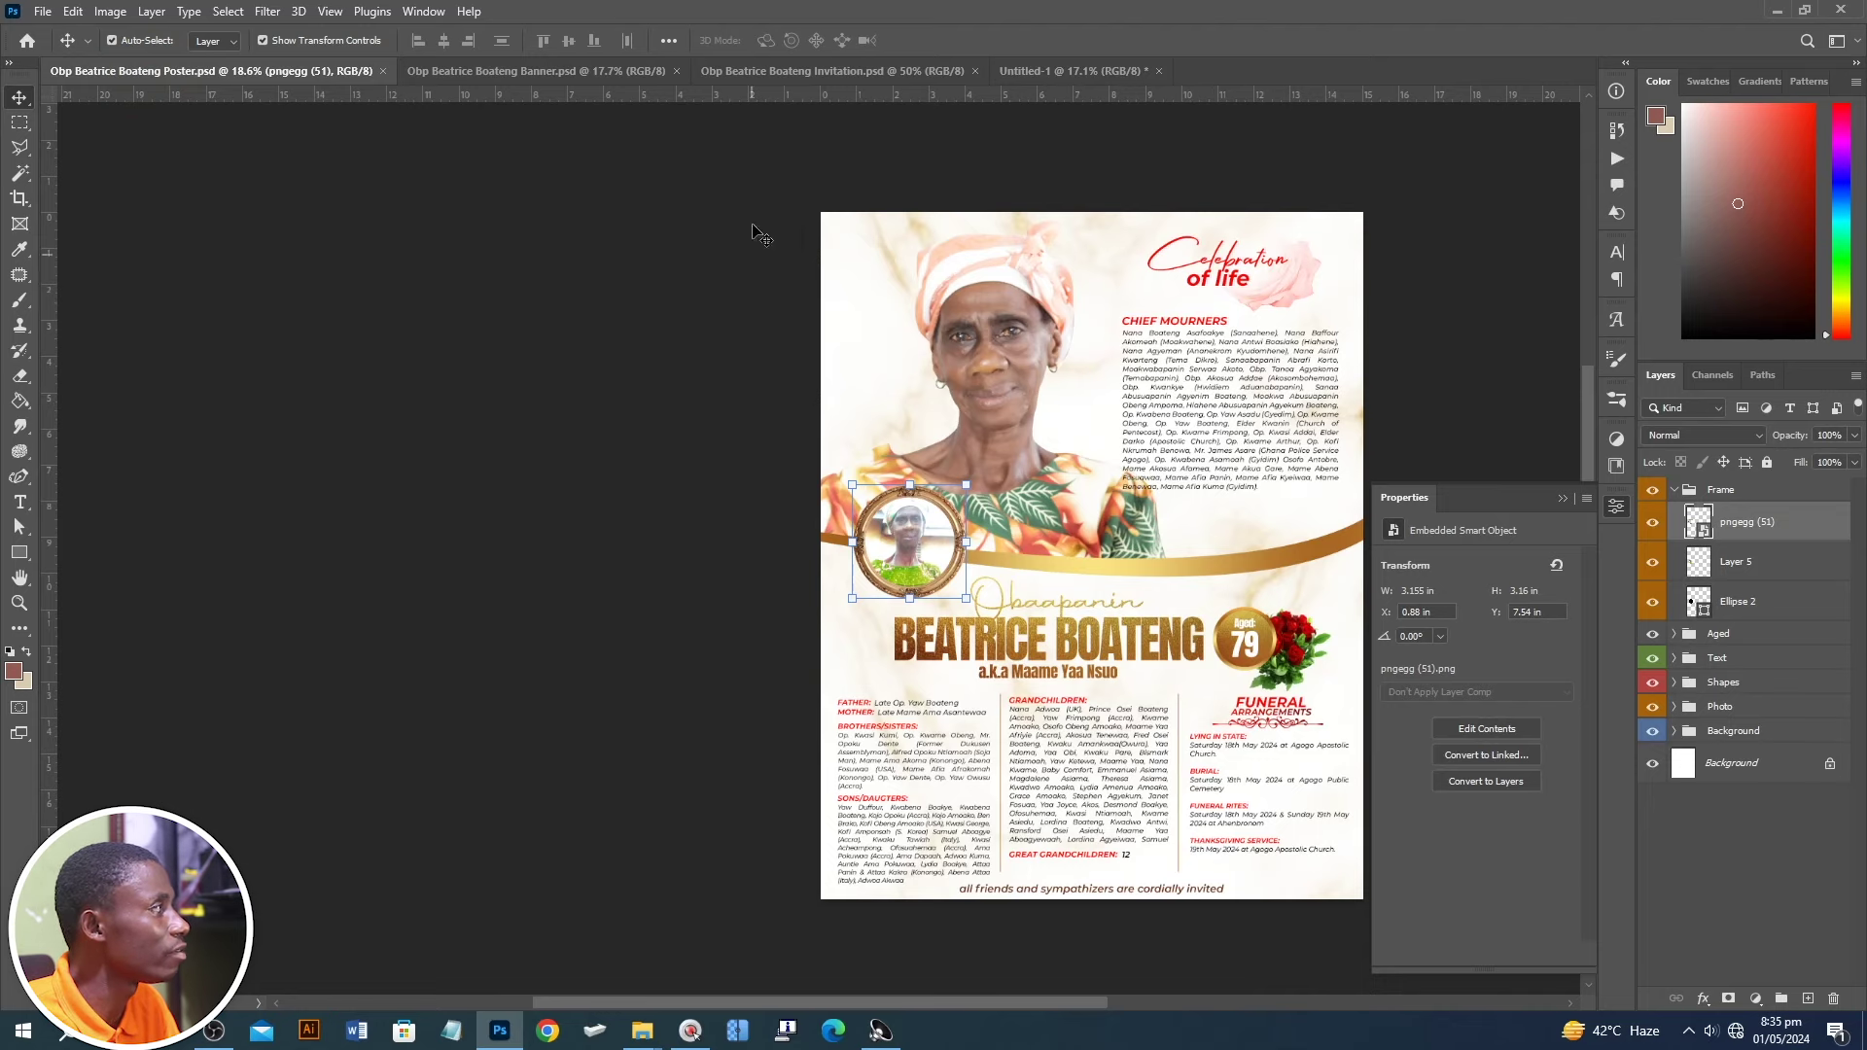
click(1073, 71)
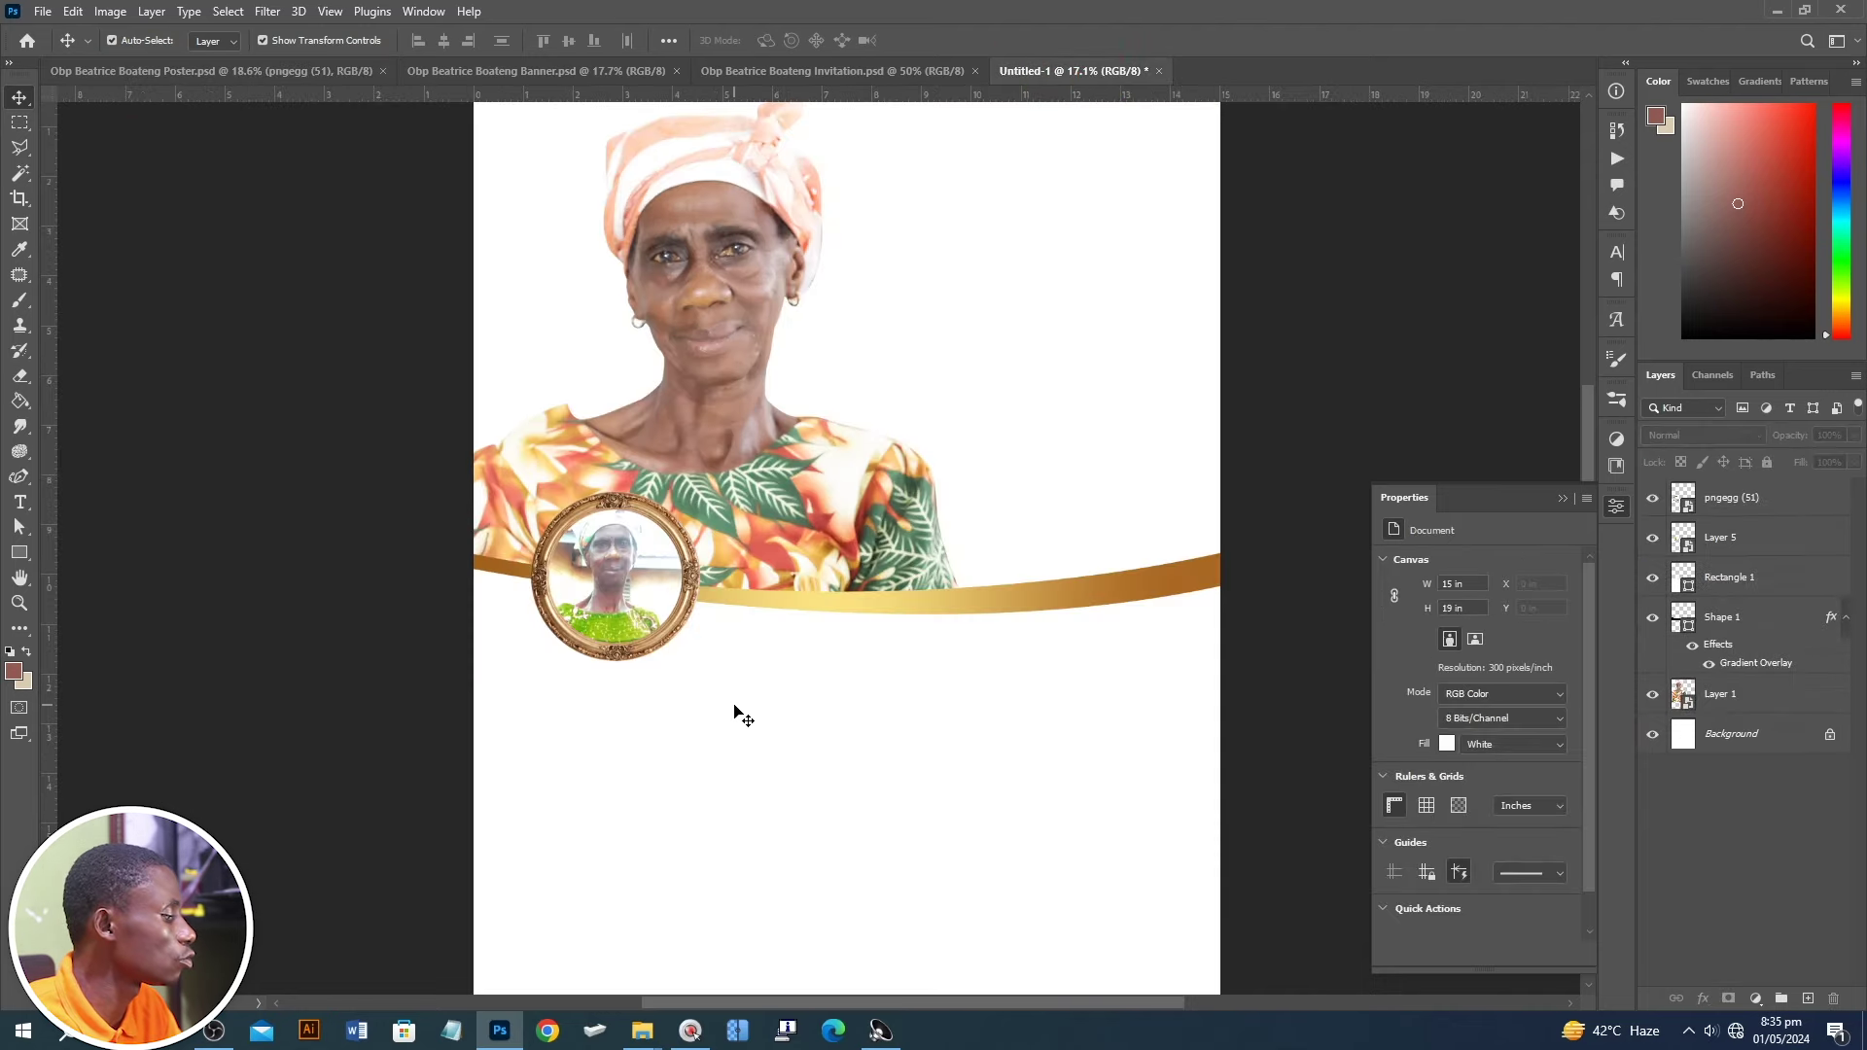
click(162, 72)
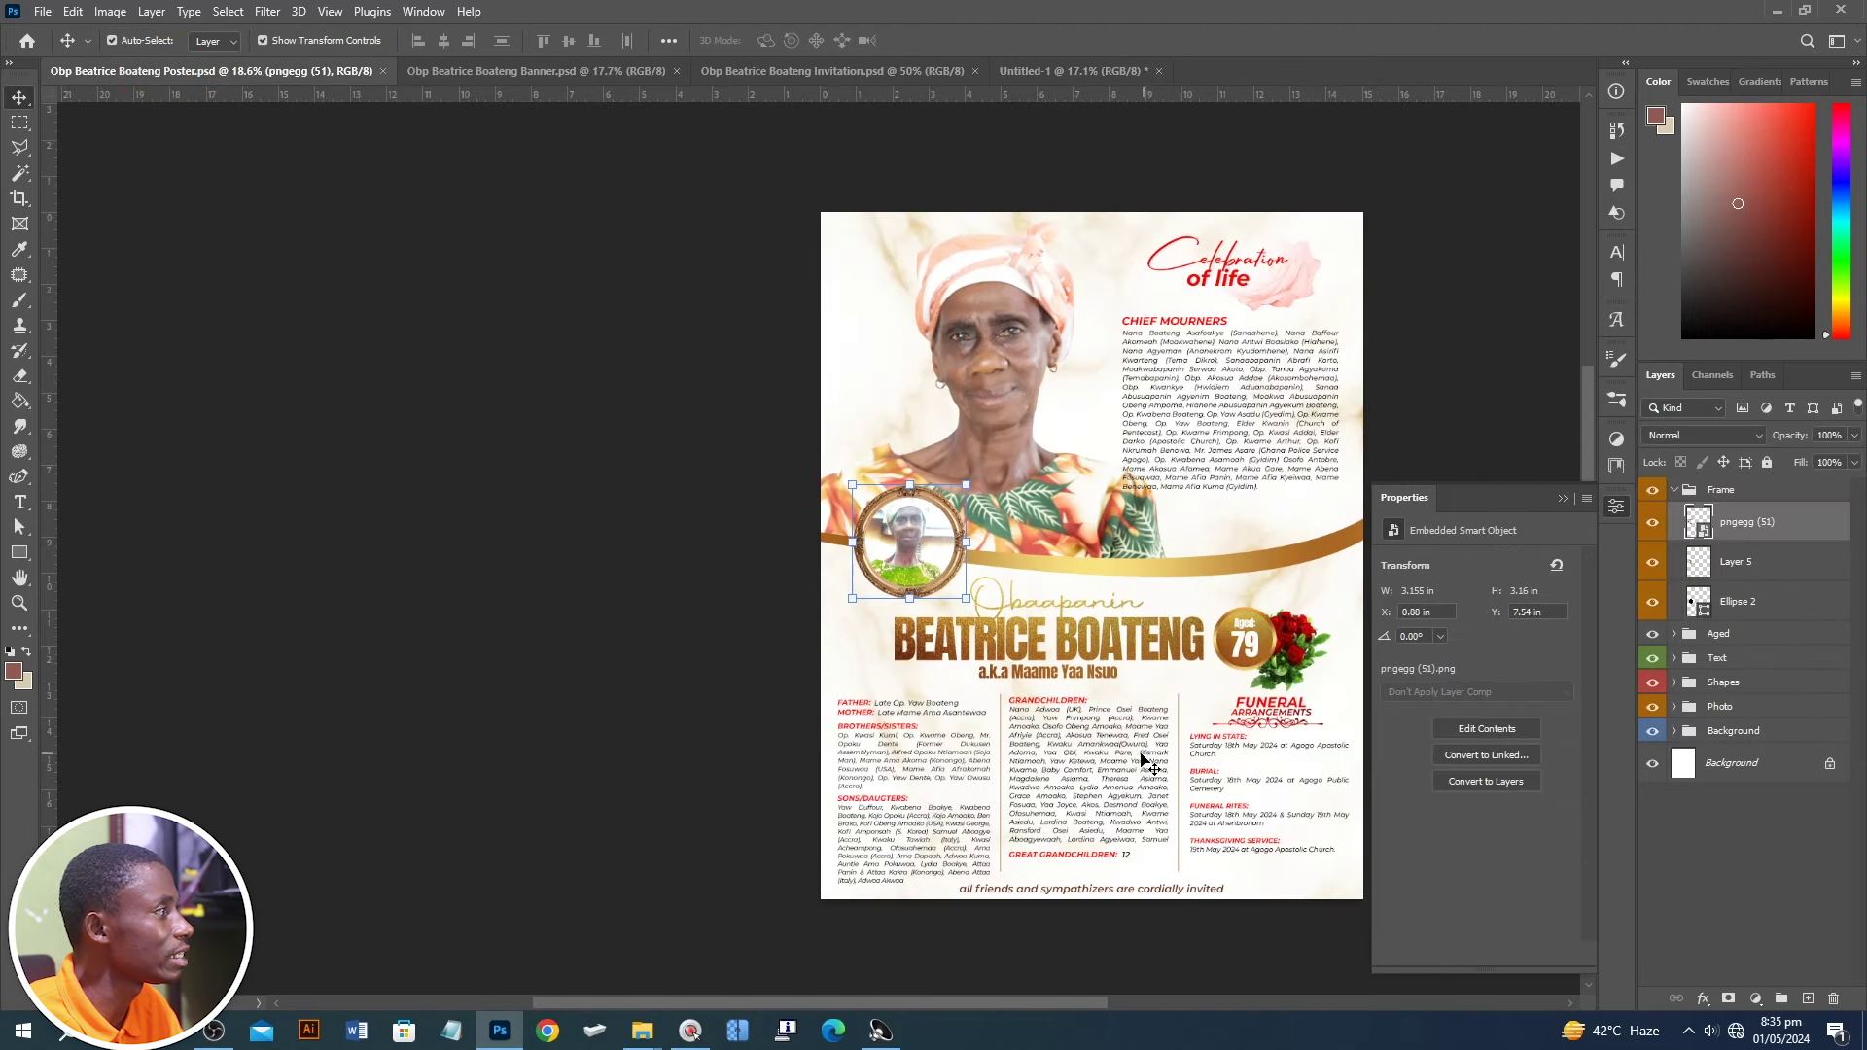
key(t)
click(1051, 72)
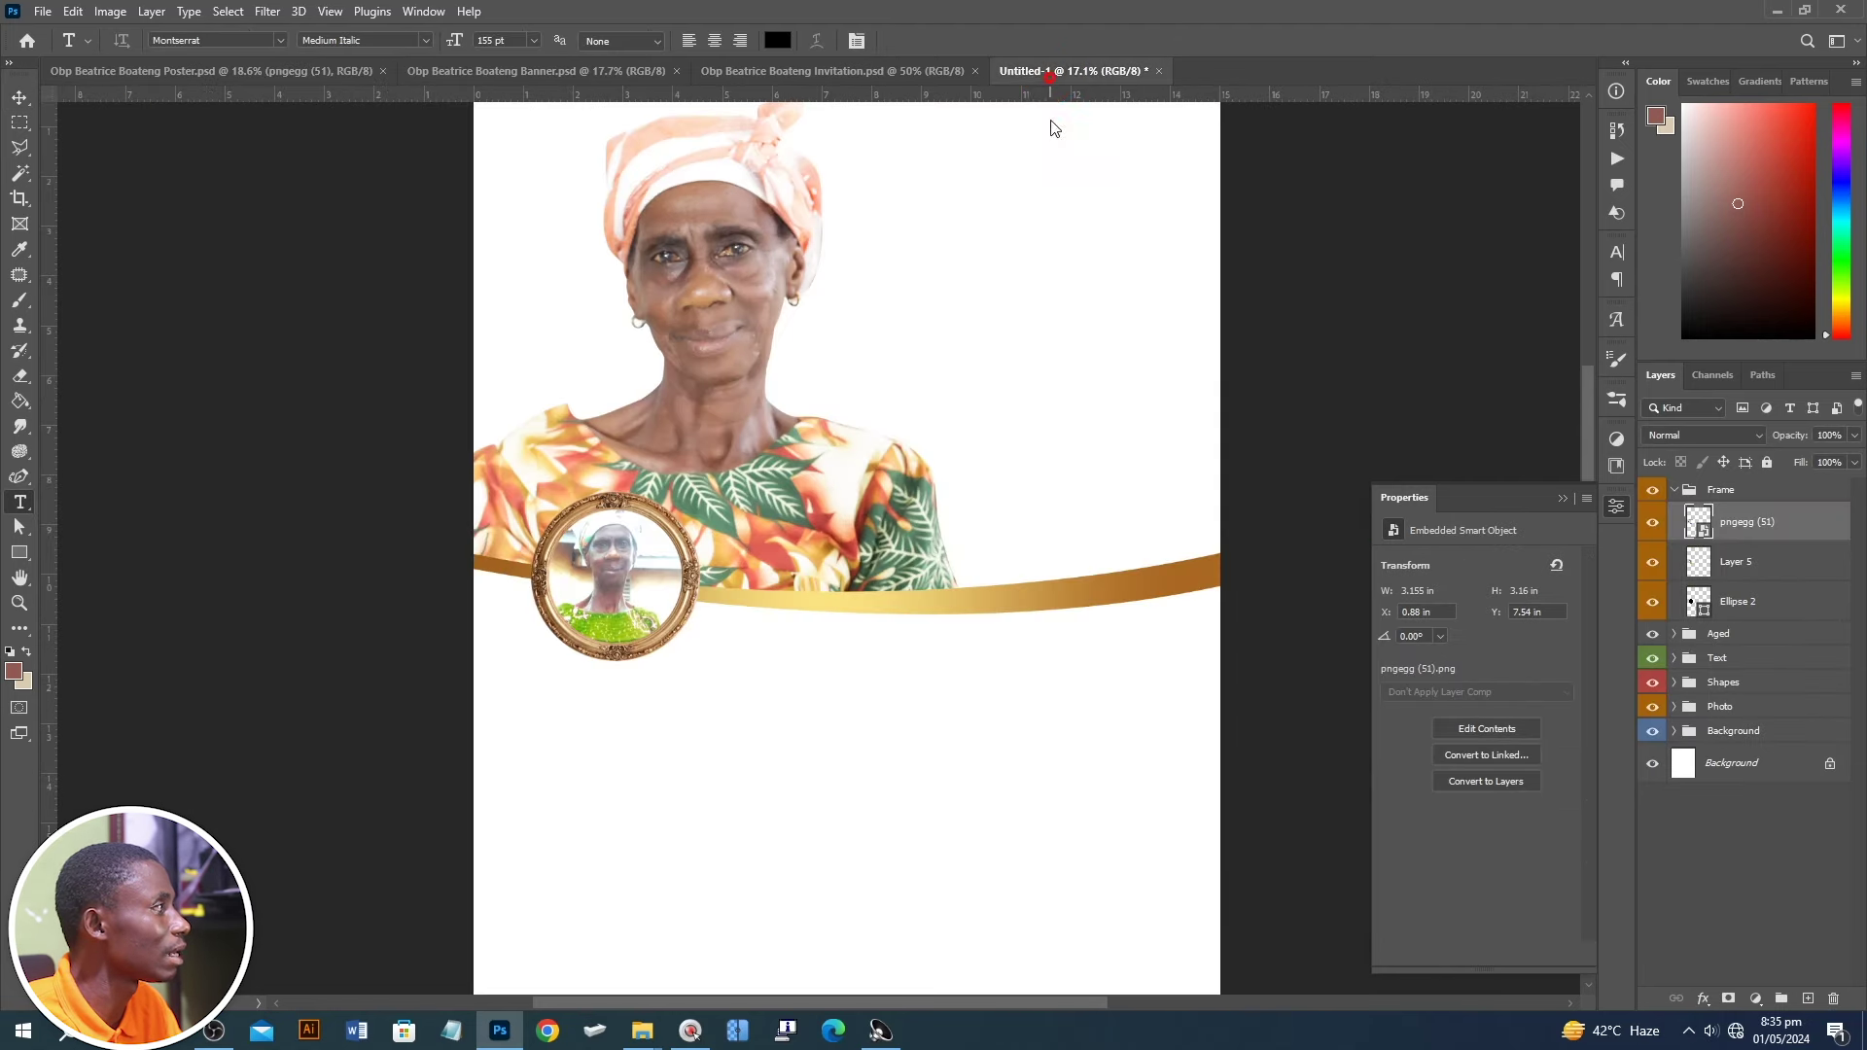
click(754, 712)
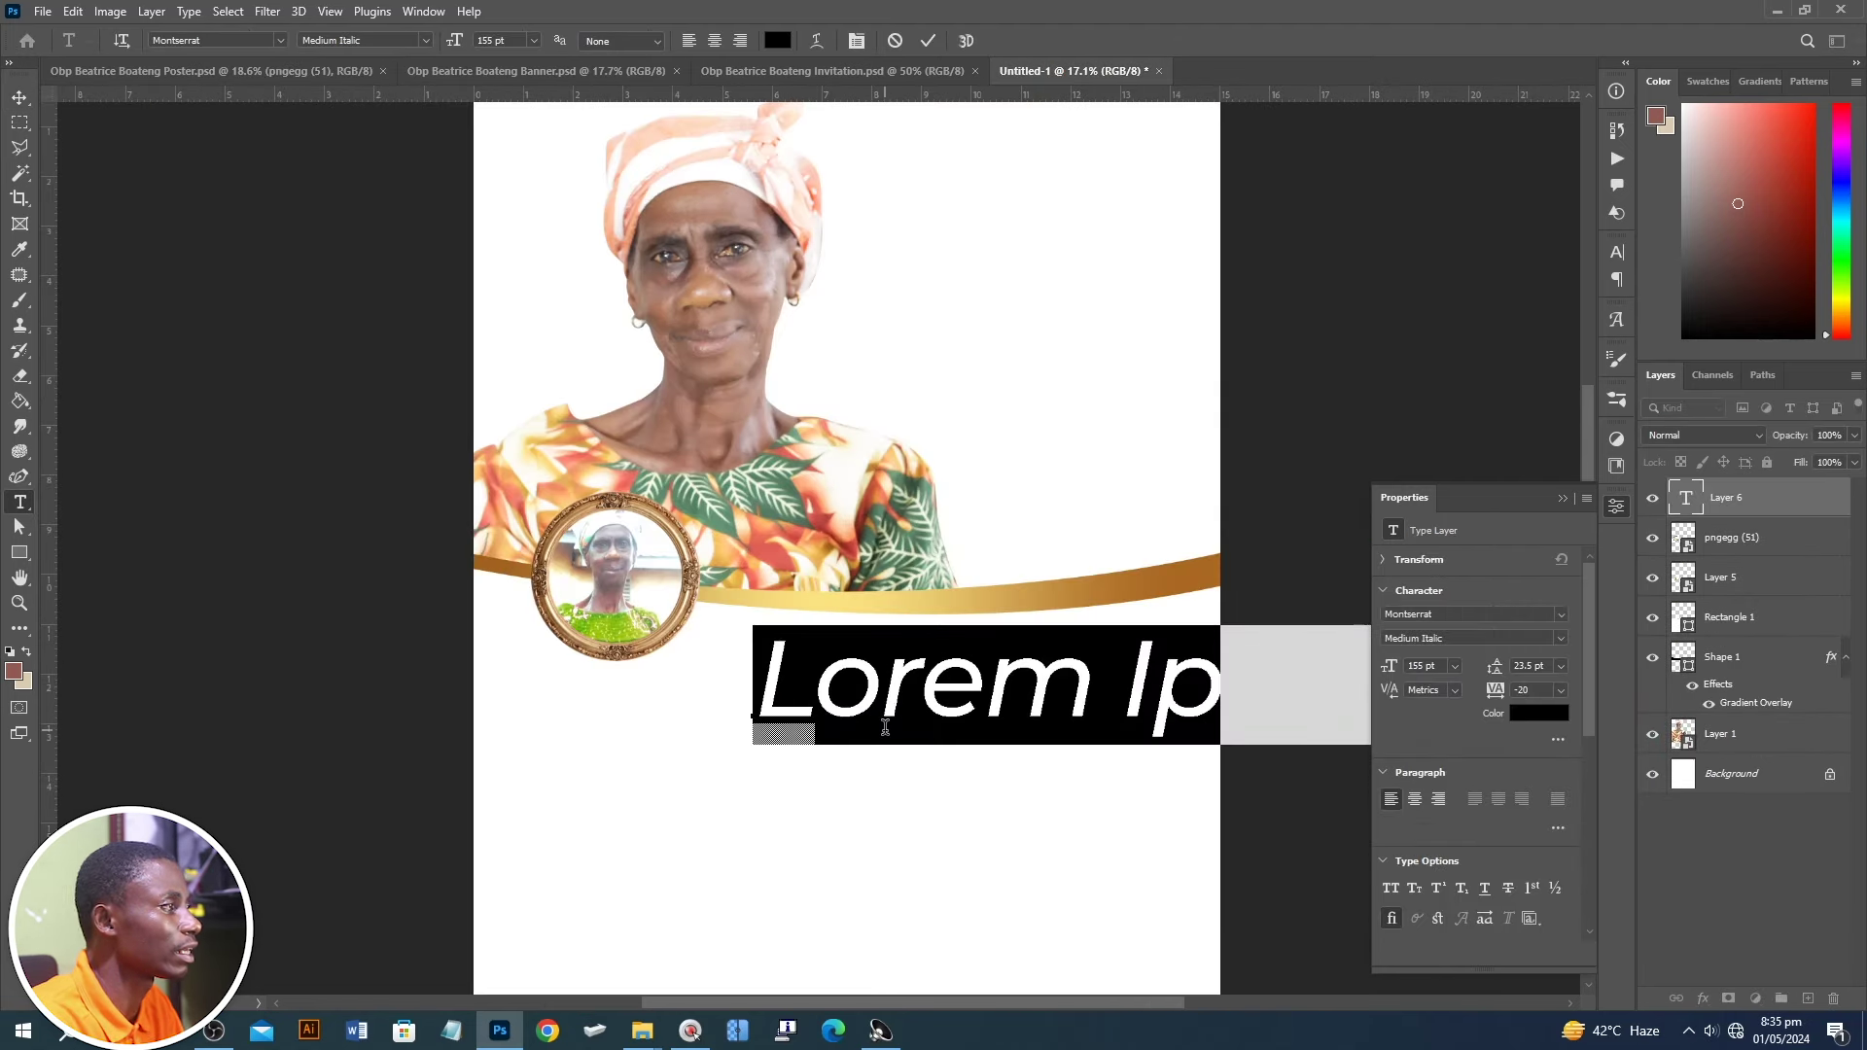
click(1473, 614)
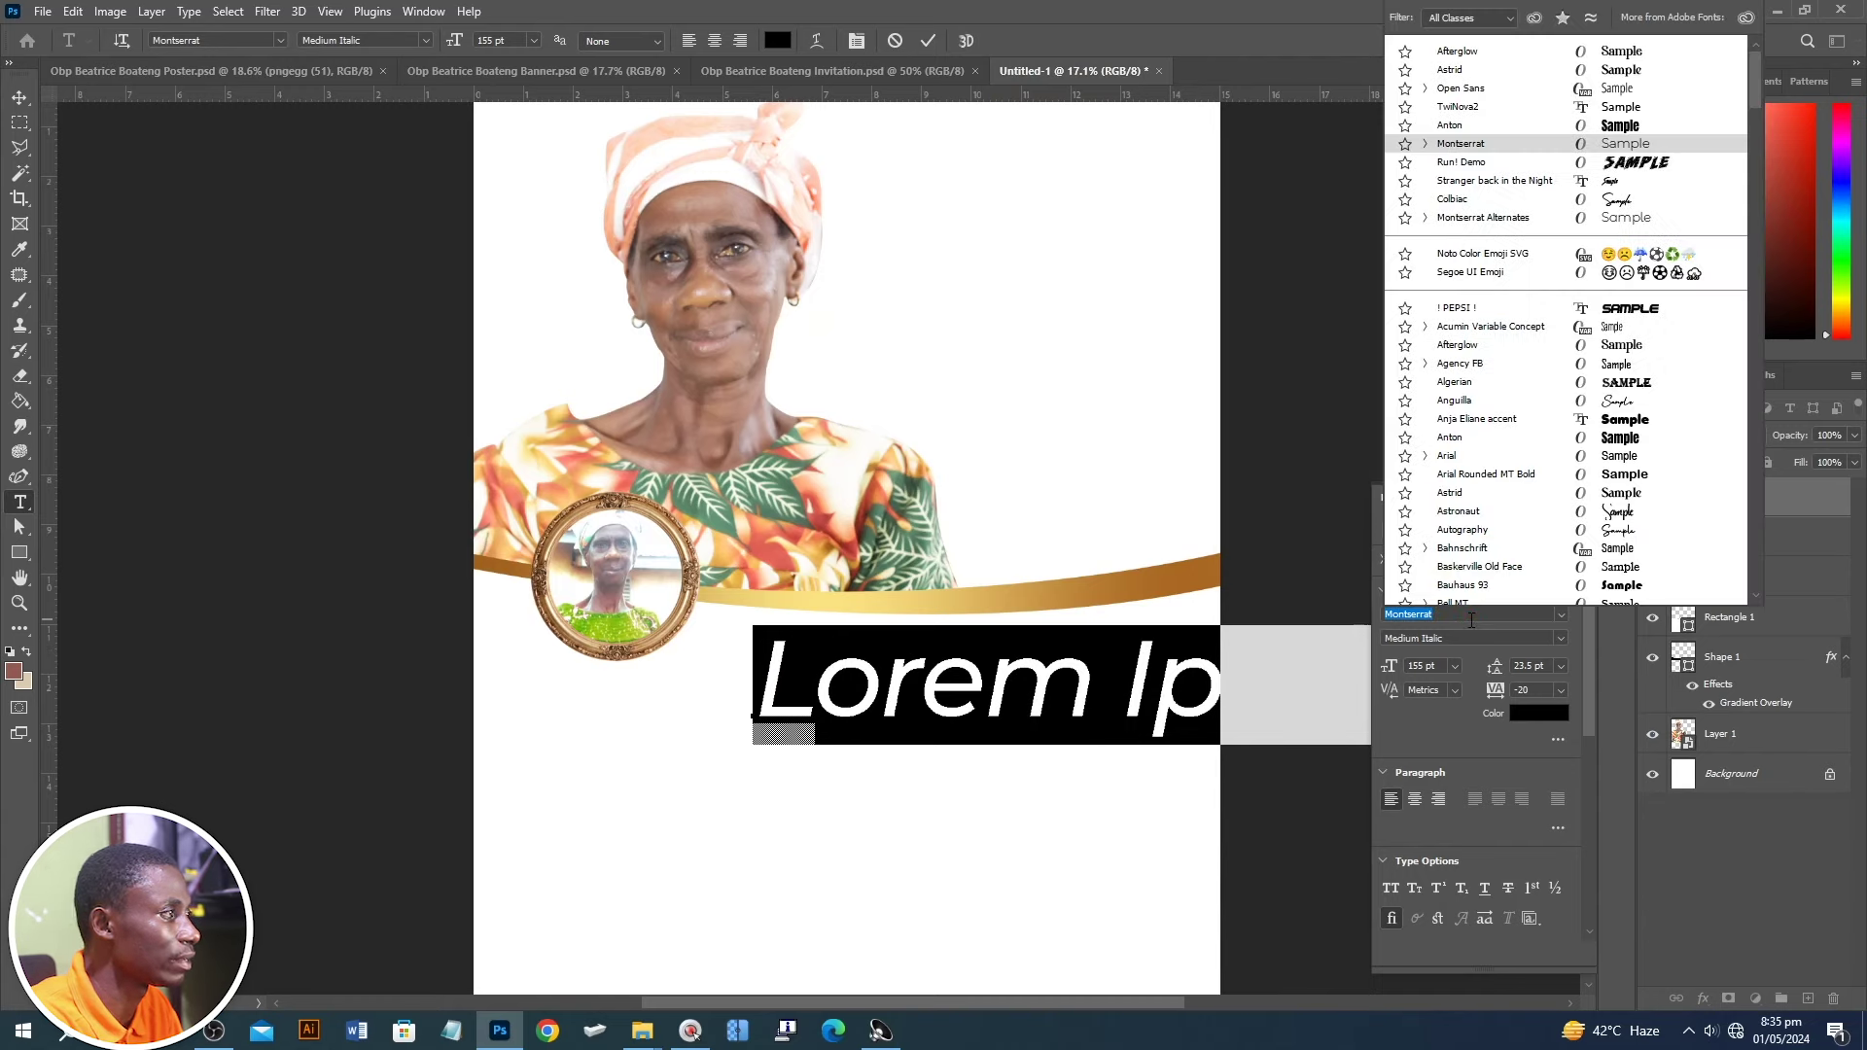
click(1473, 615)
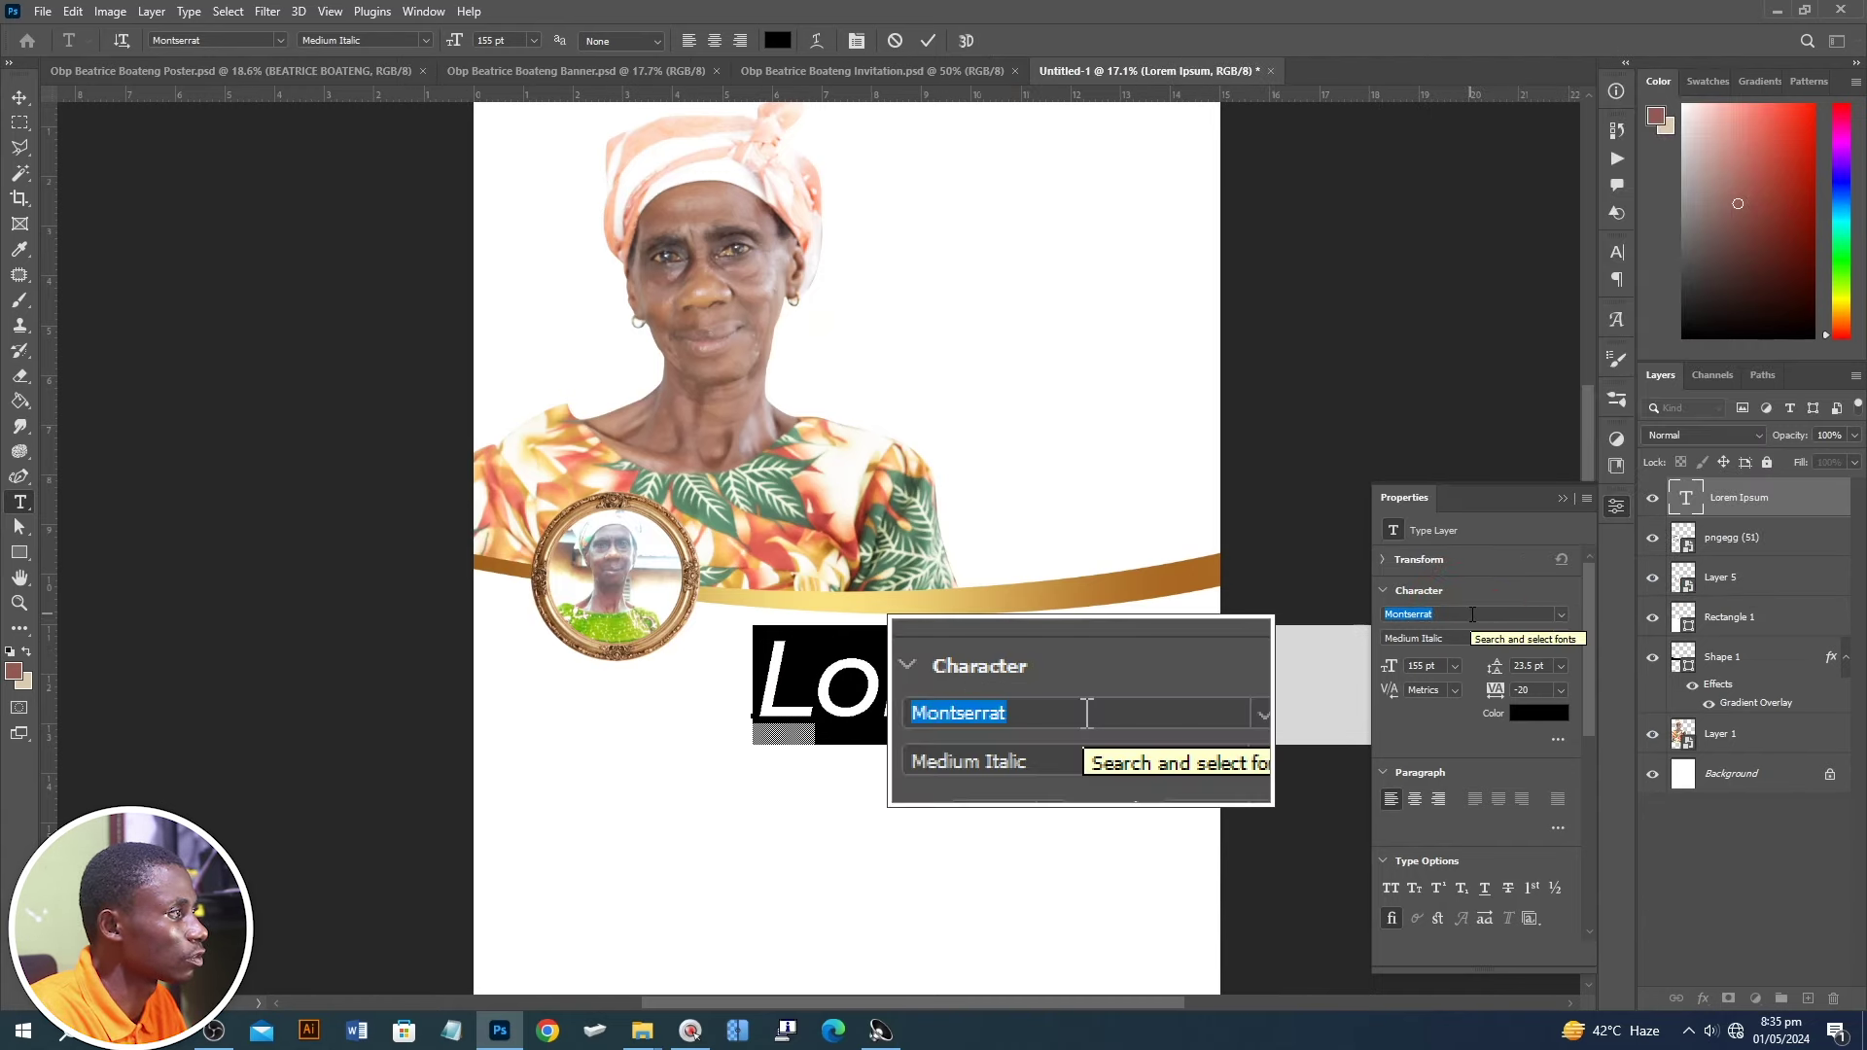
text(an)
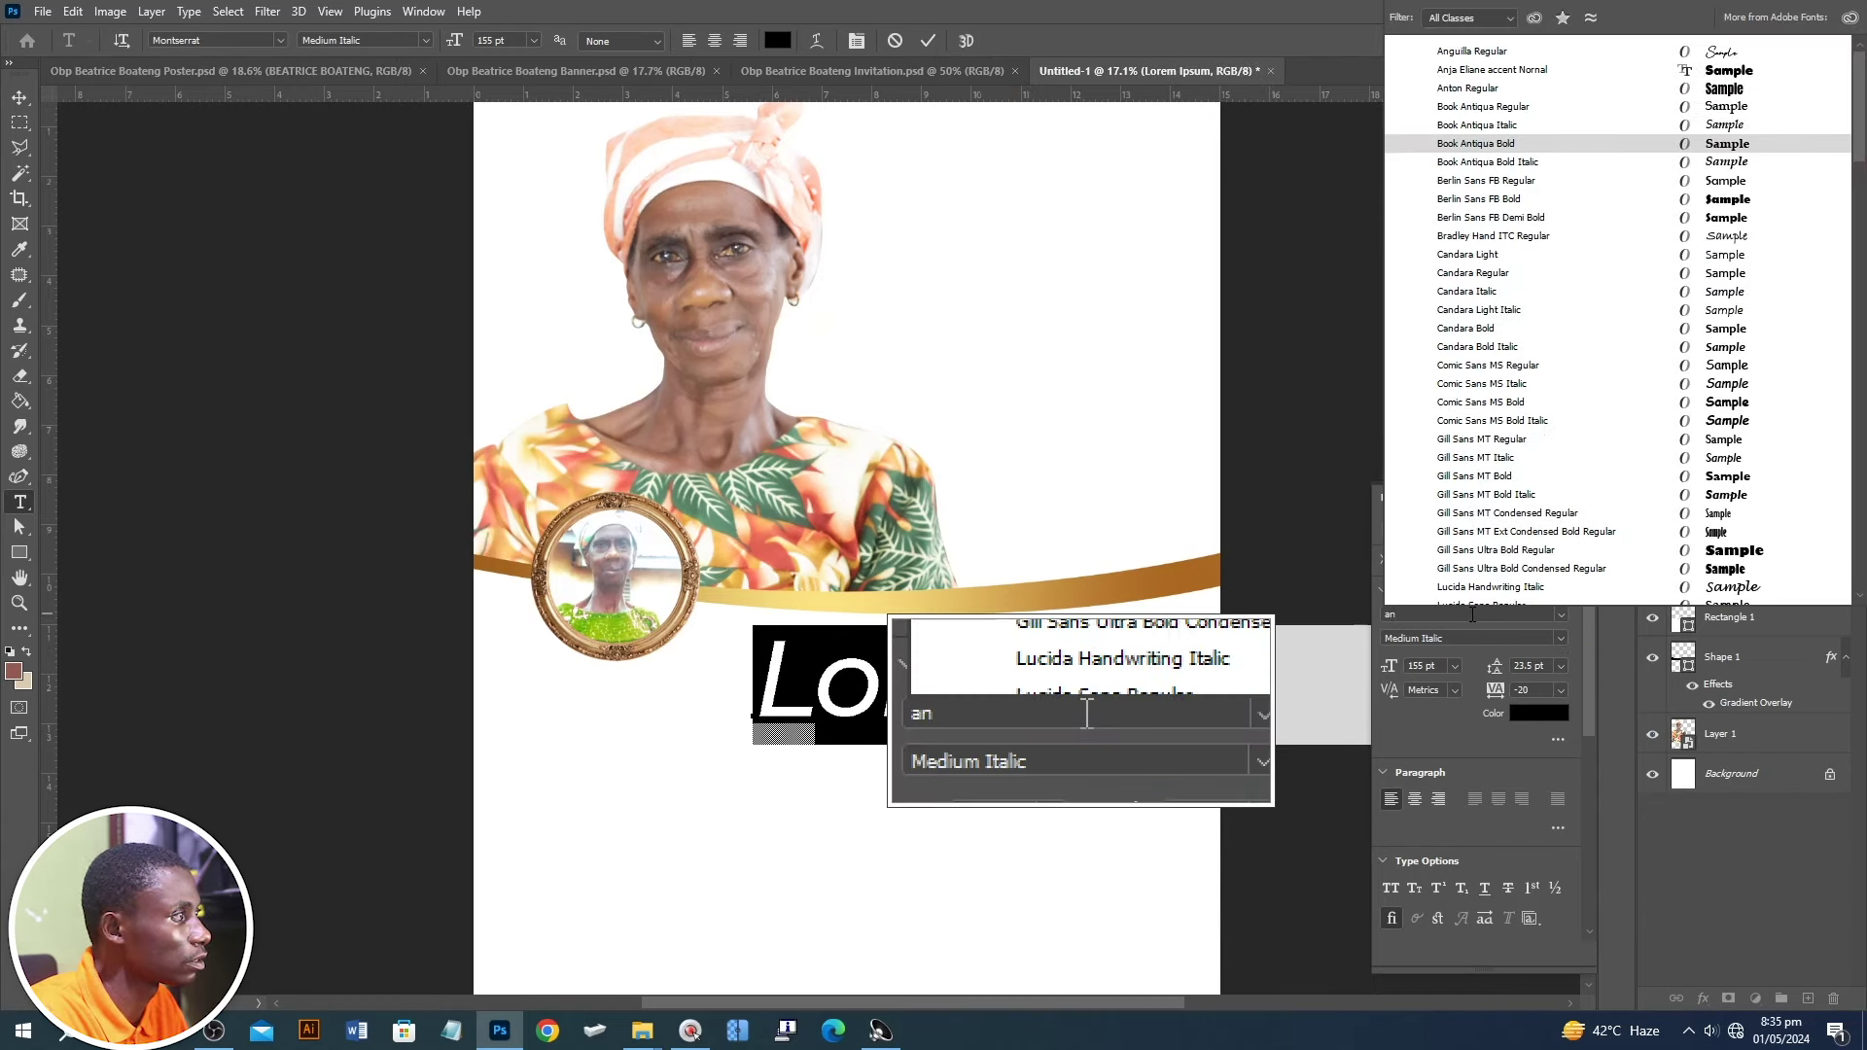
text(ton)
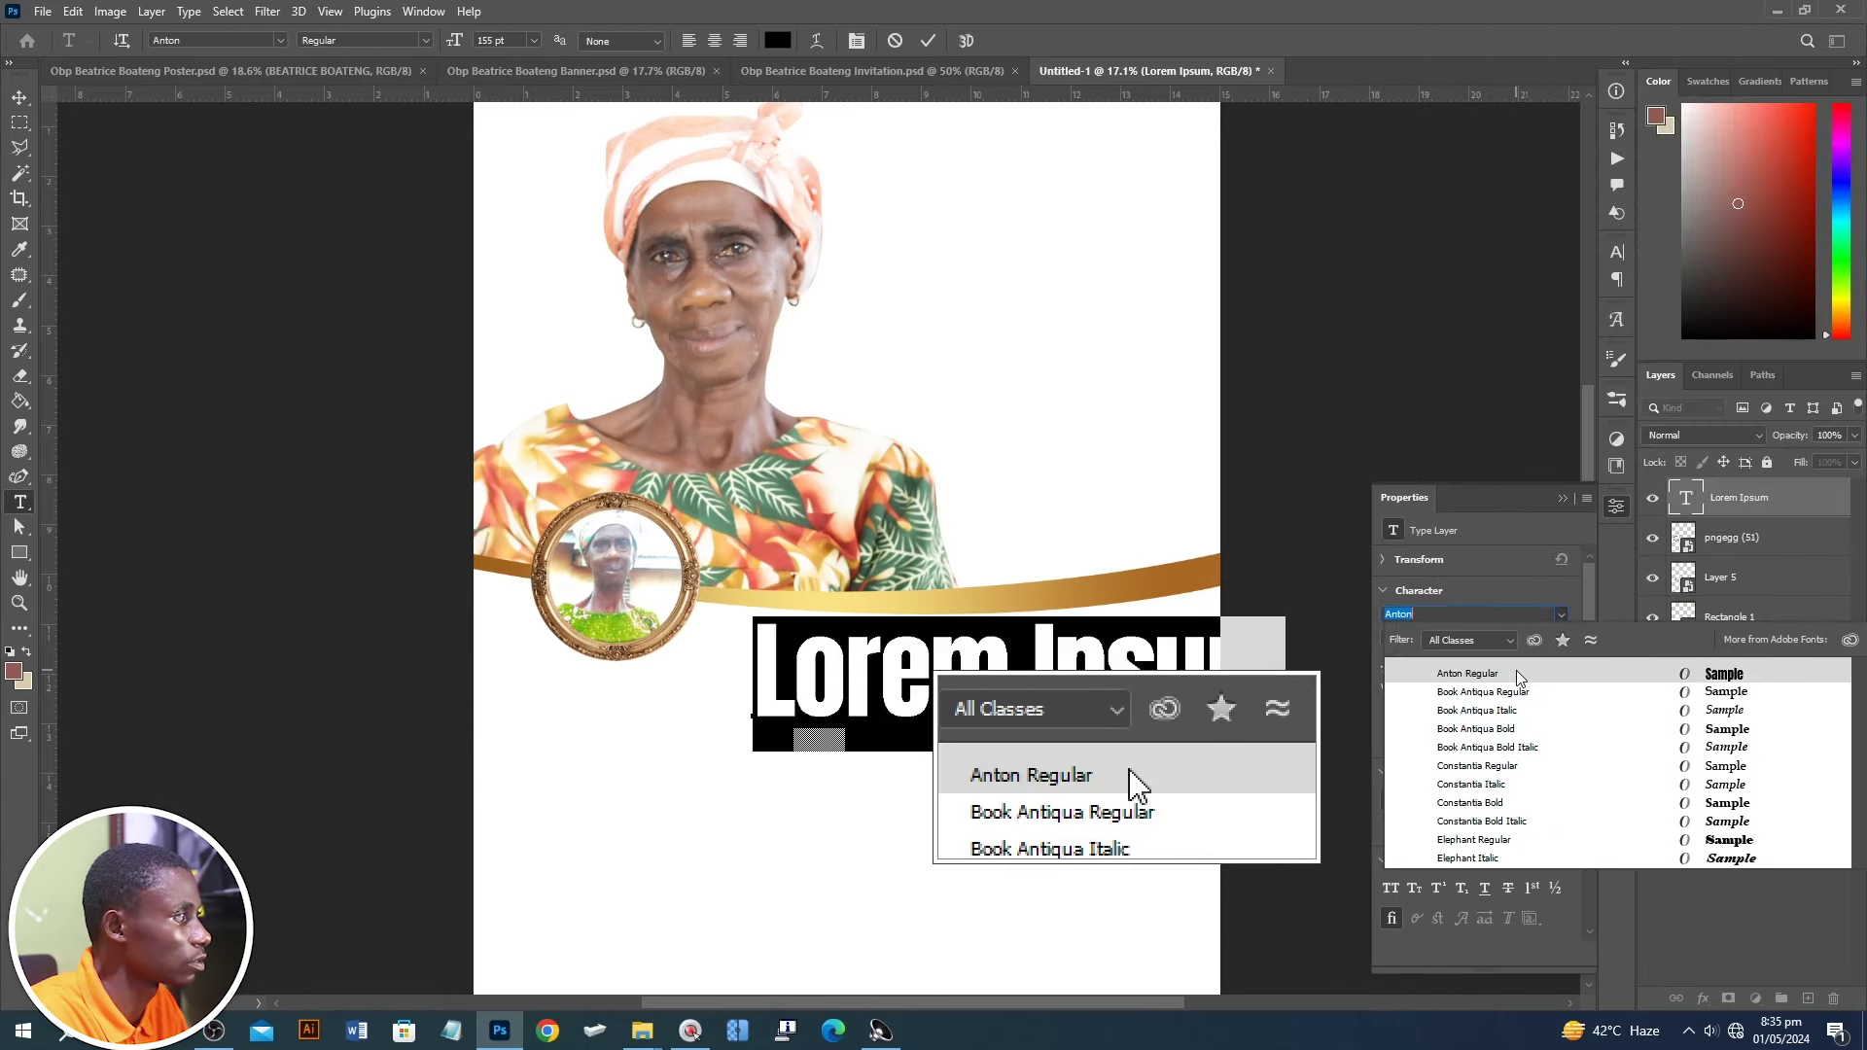
click(1515, 670)
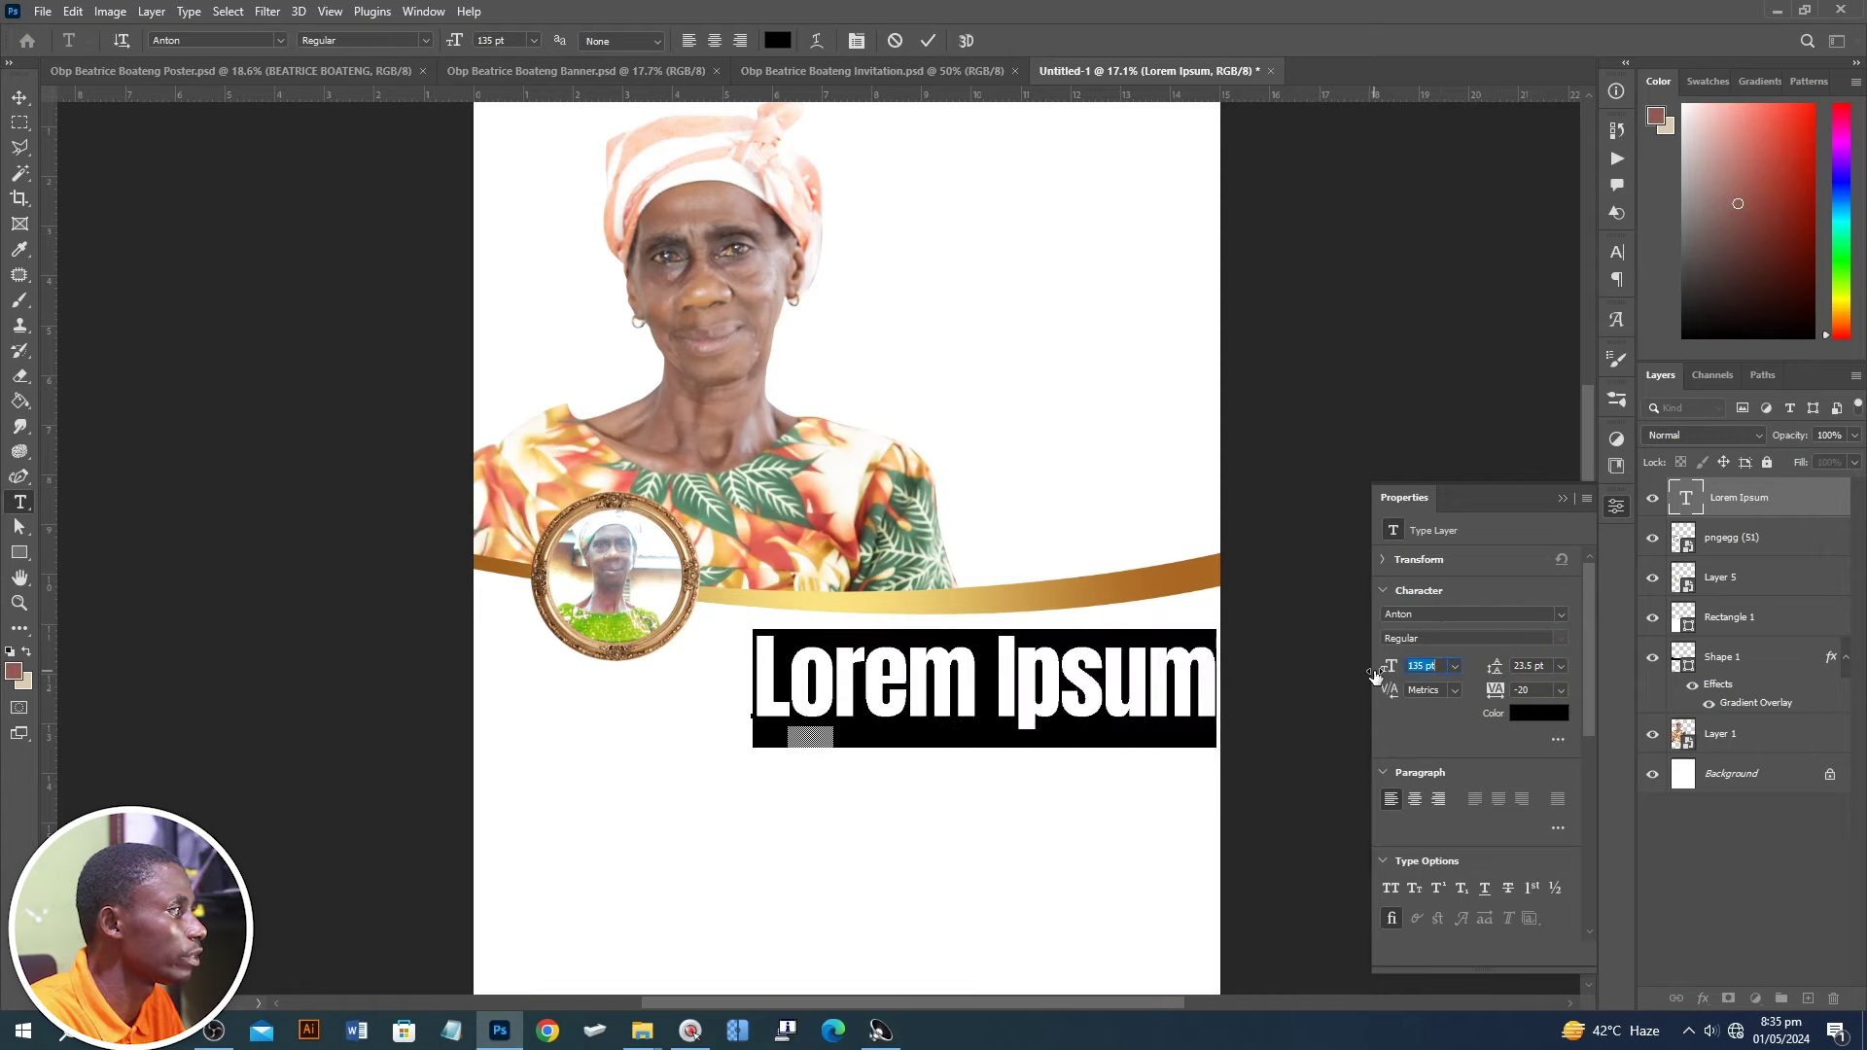
drag(1392, 670, 1329, 684)
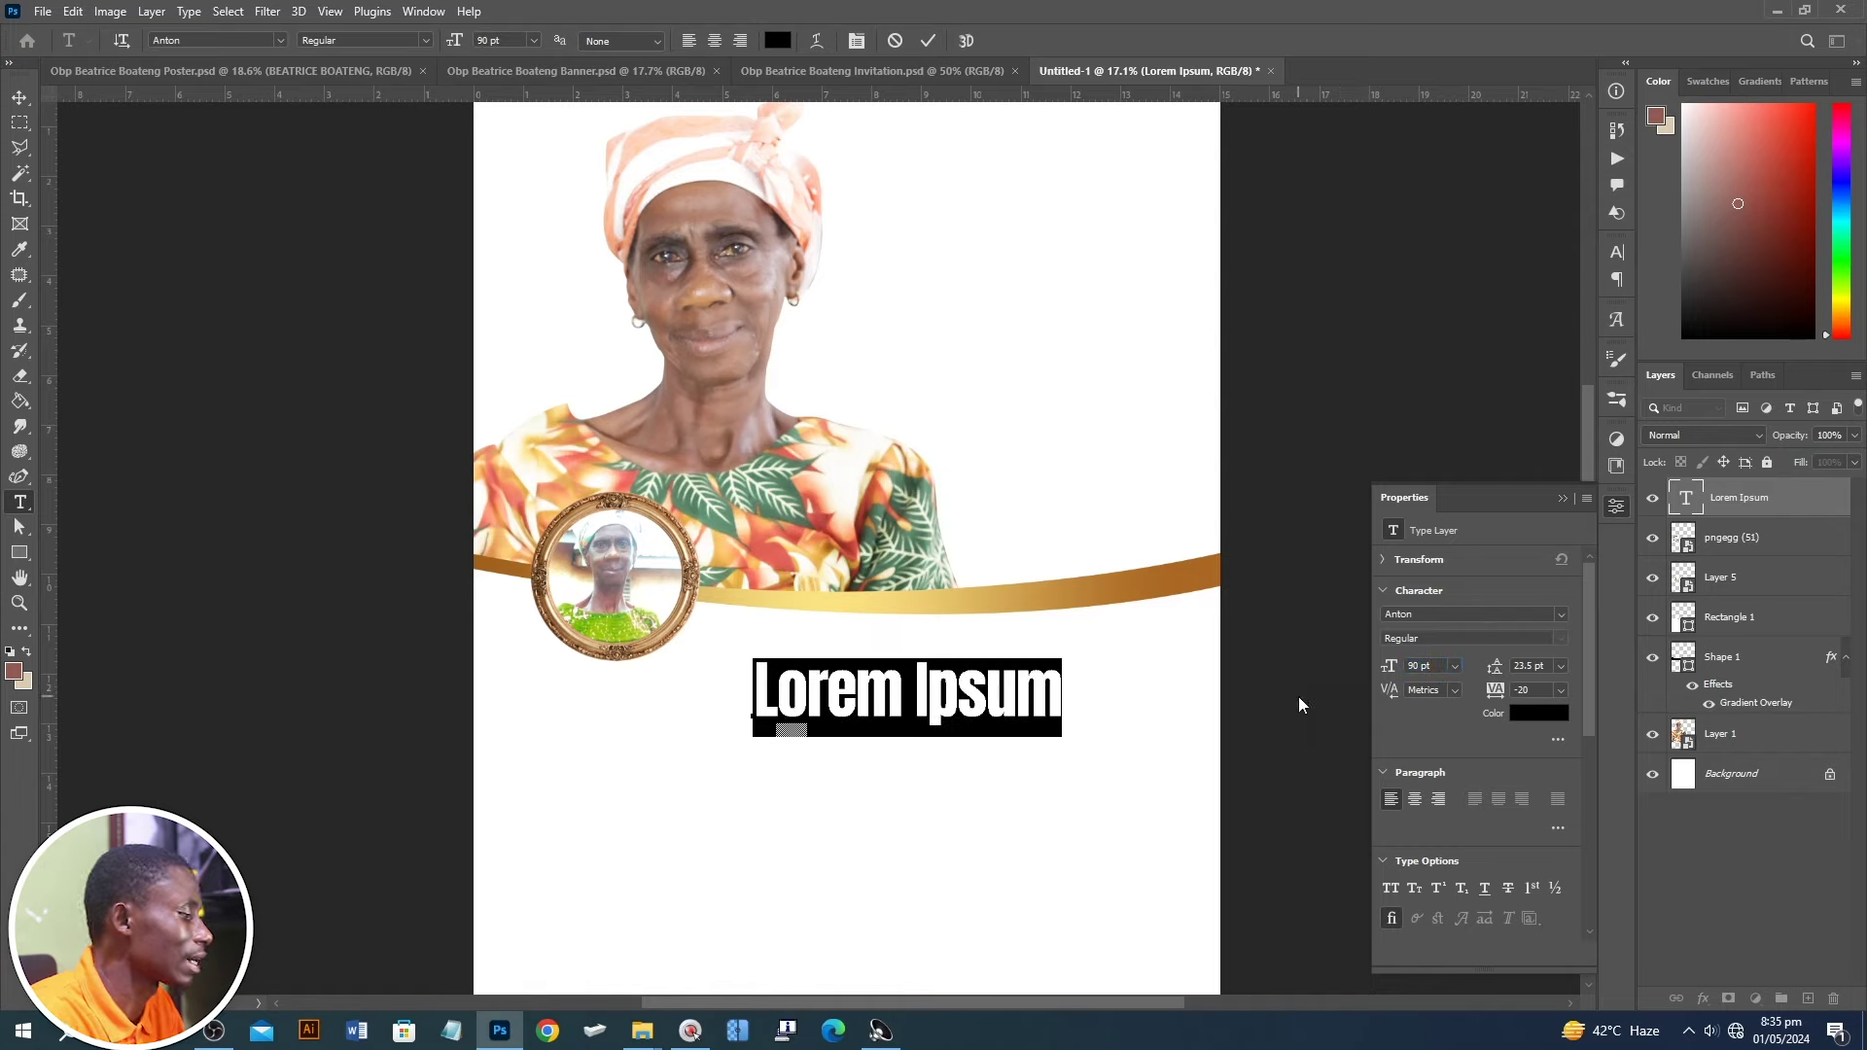
text(AN)
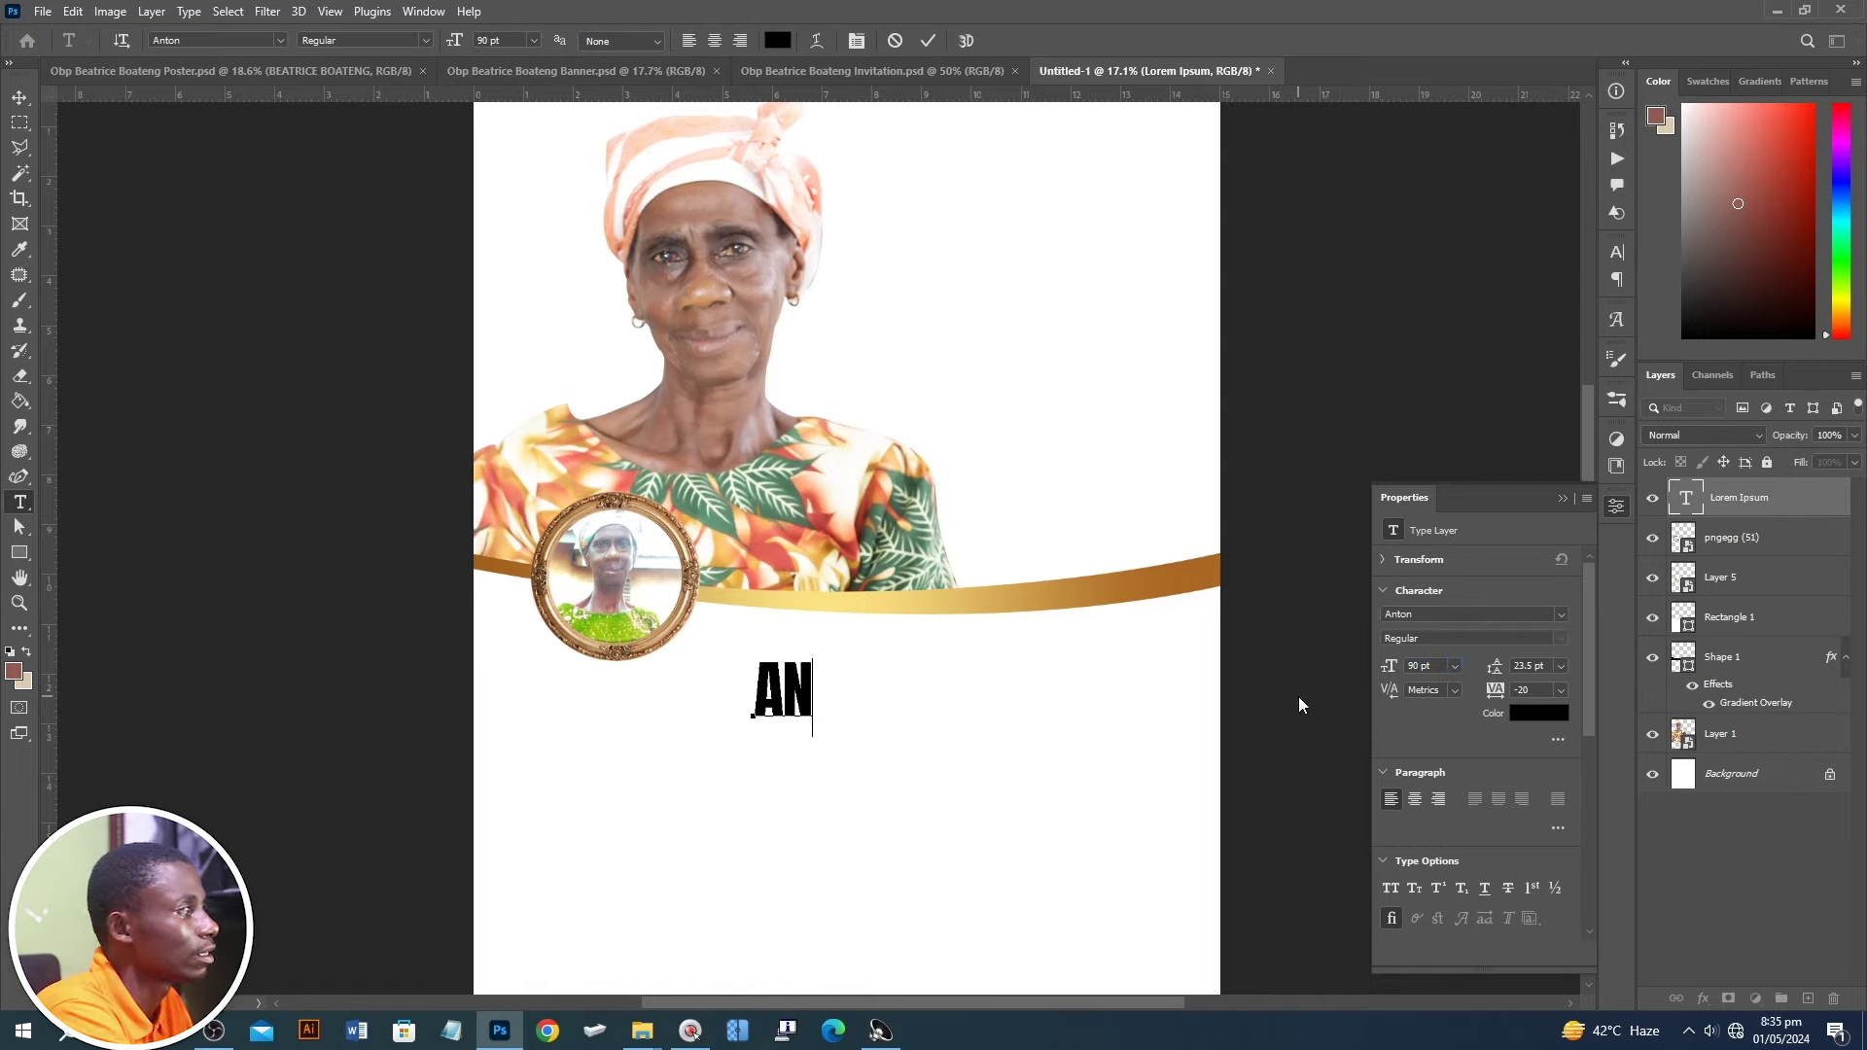
text(T)
key(BackSpace)
key(BackSpace)
key(BackSpace)
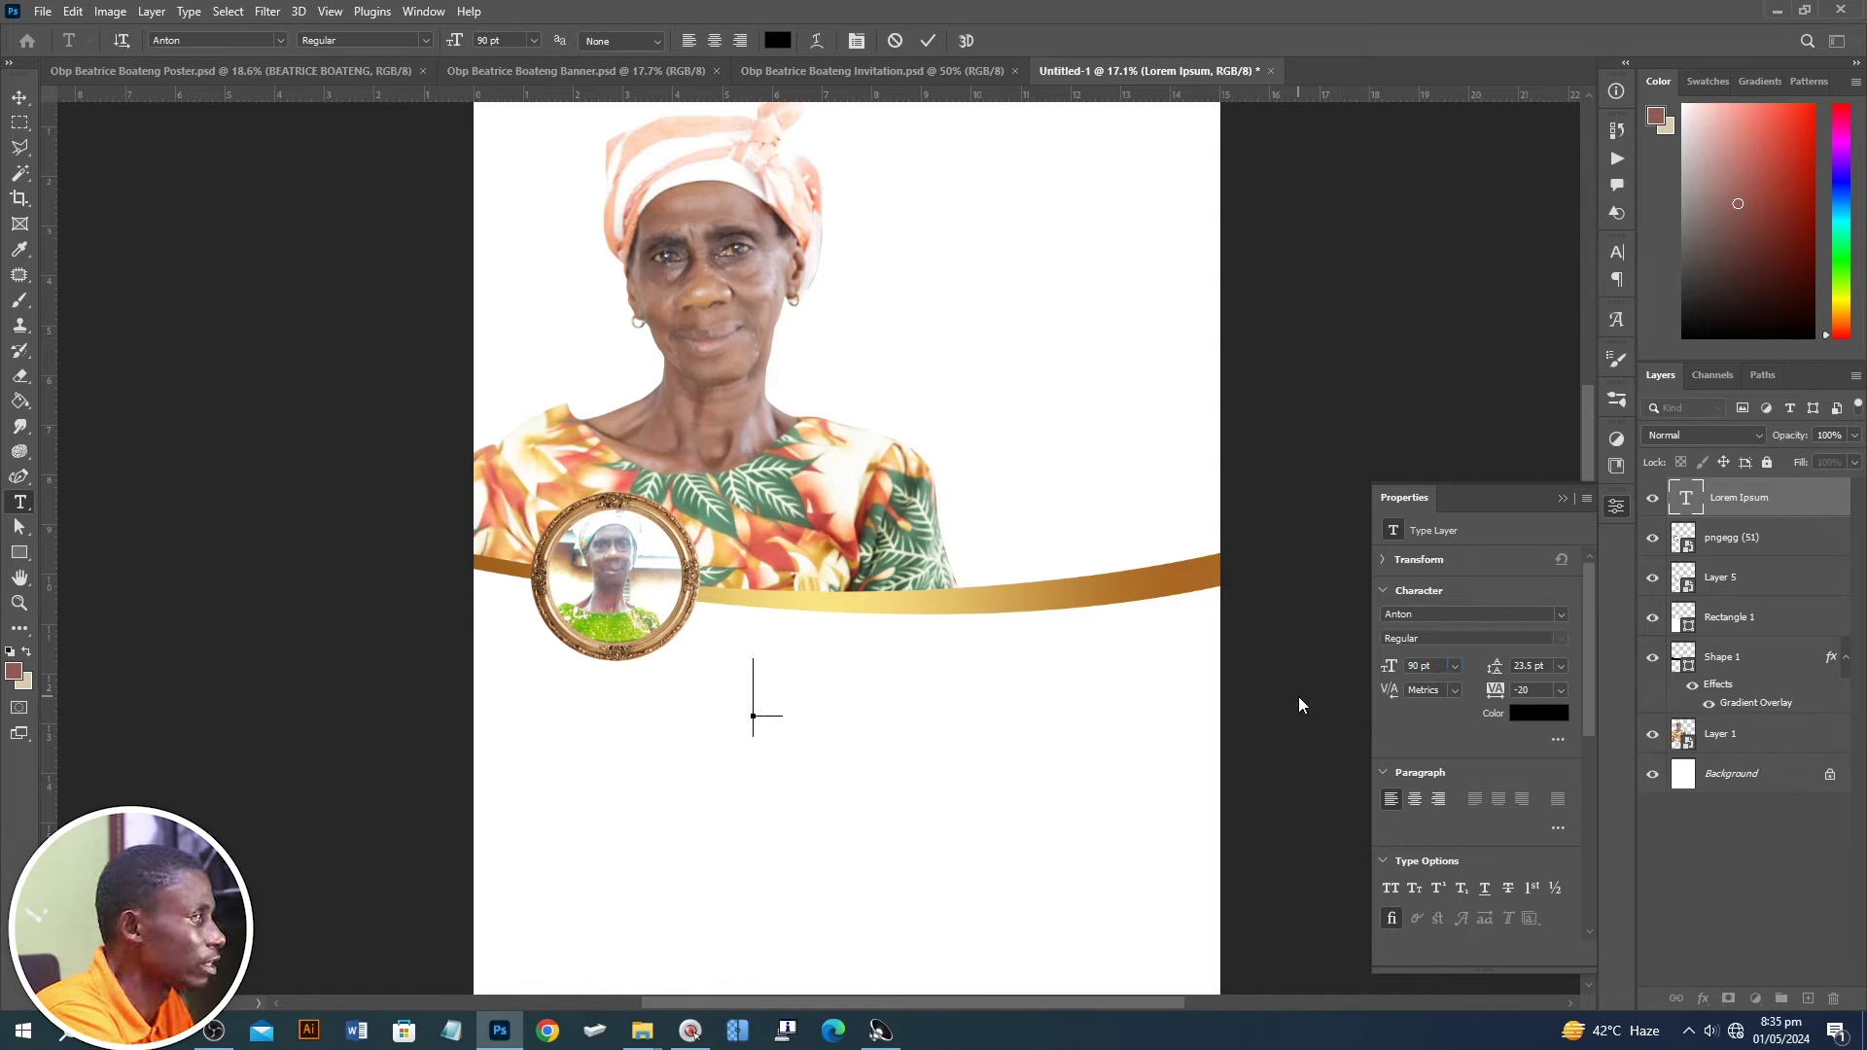
key(ctrl+v)
drag(822, 649, 714, 643)
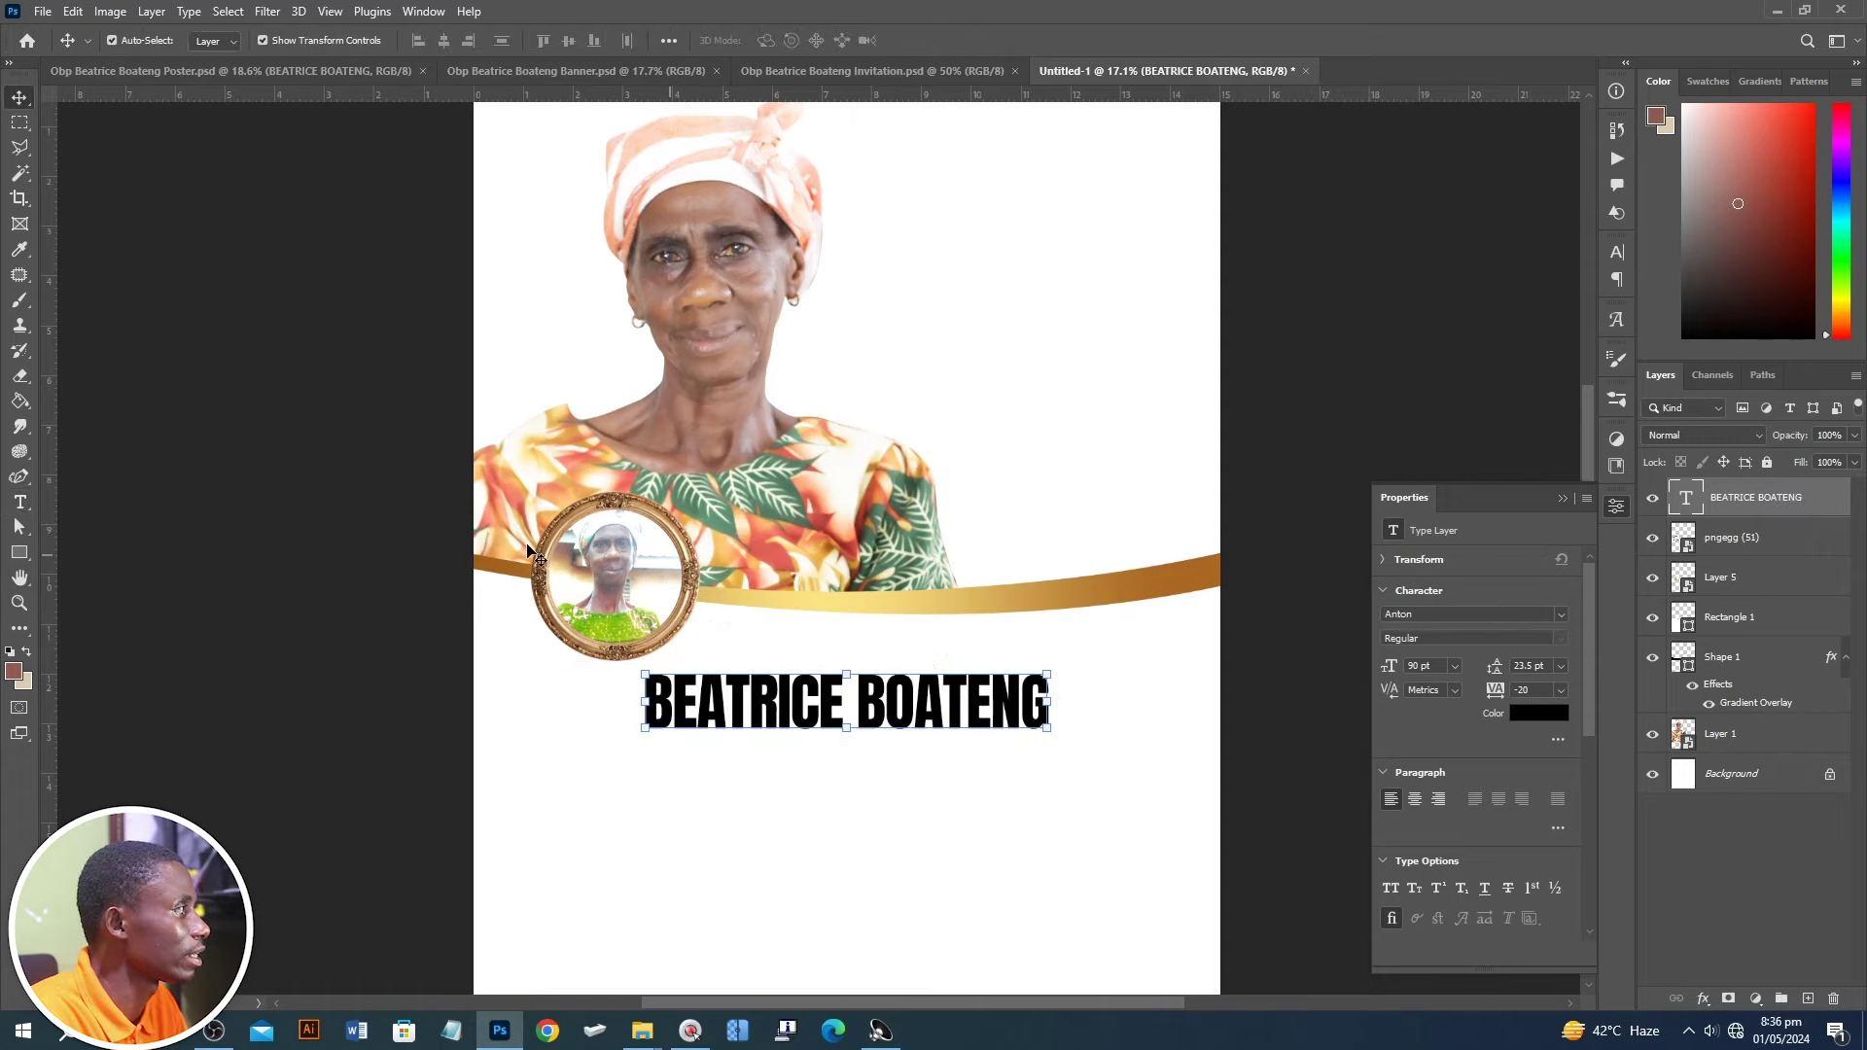
- Move the circular photo frame up and left, then reselect the name text layer
drag(609, 546, 578, 526)
click(841, 708)
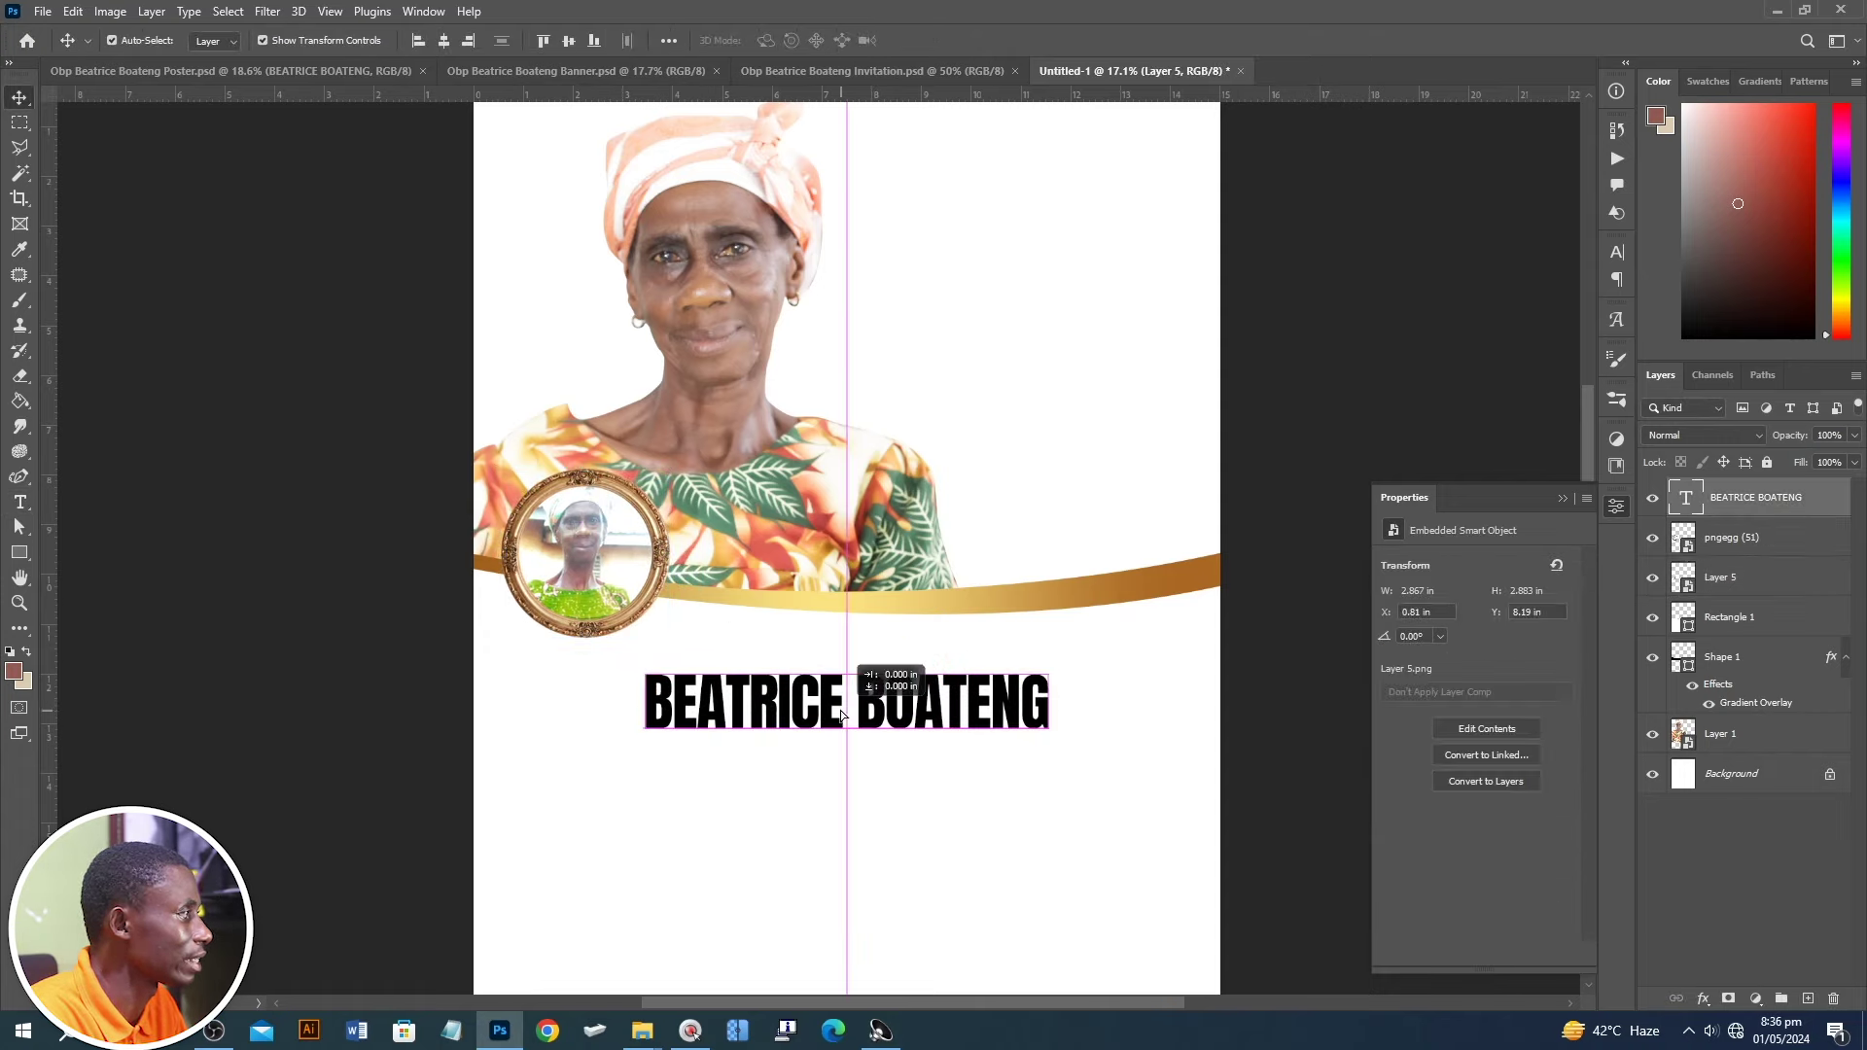
click(847, 710)
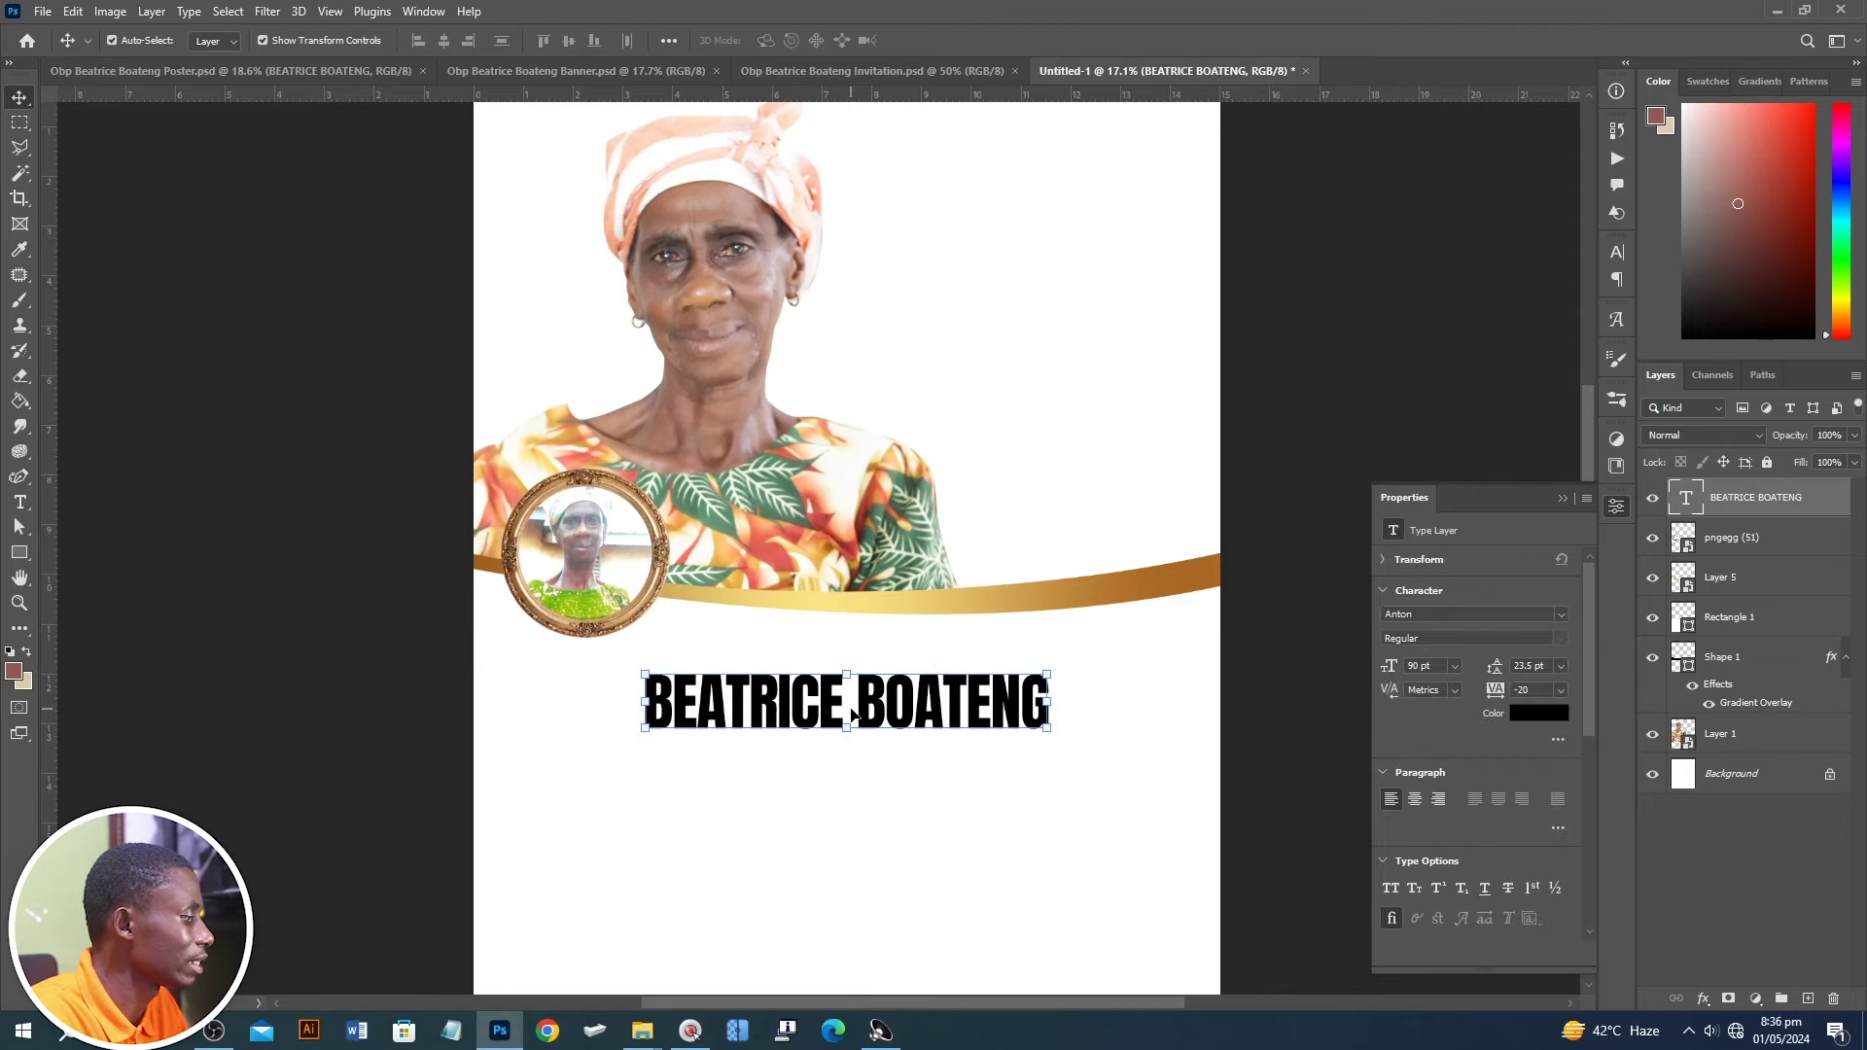
key(t)
click(706, 645)
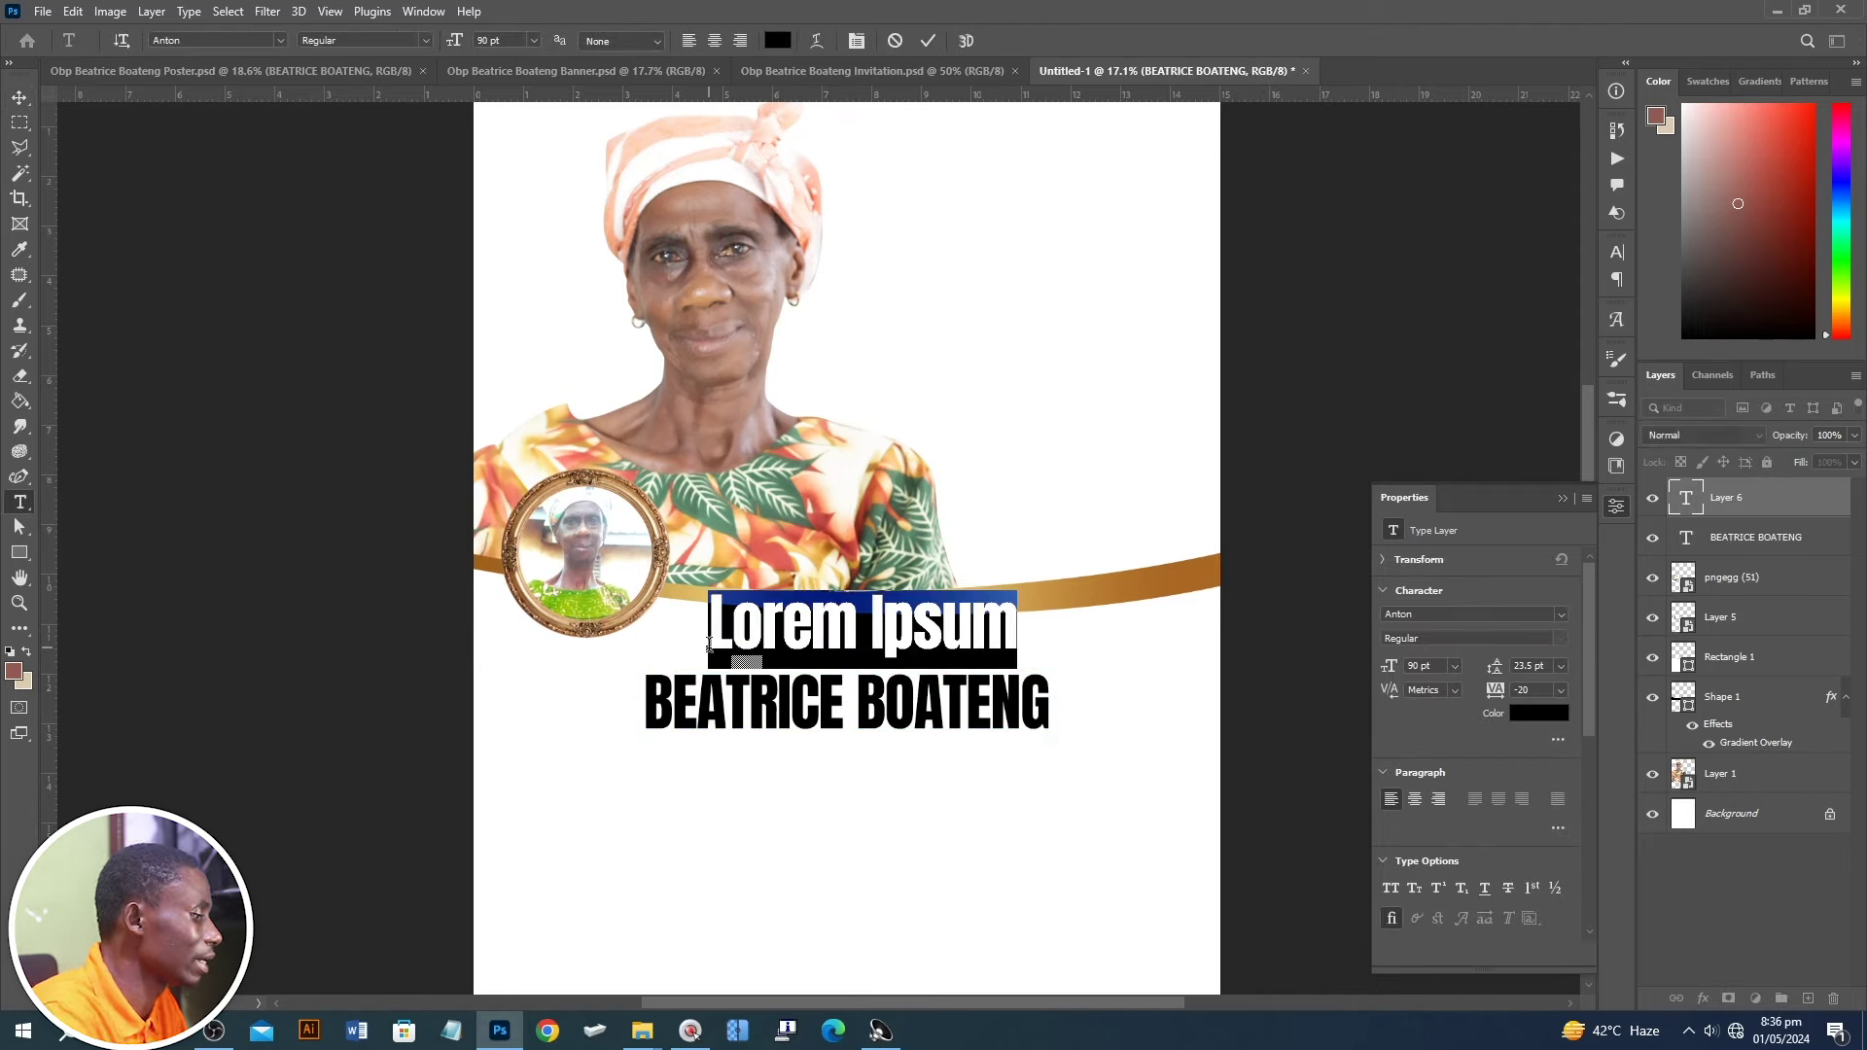
text(Obaapanina)
key(ctrl+Return)
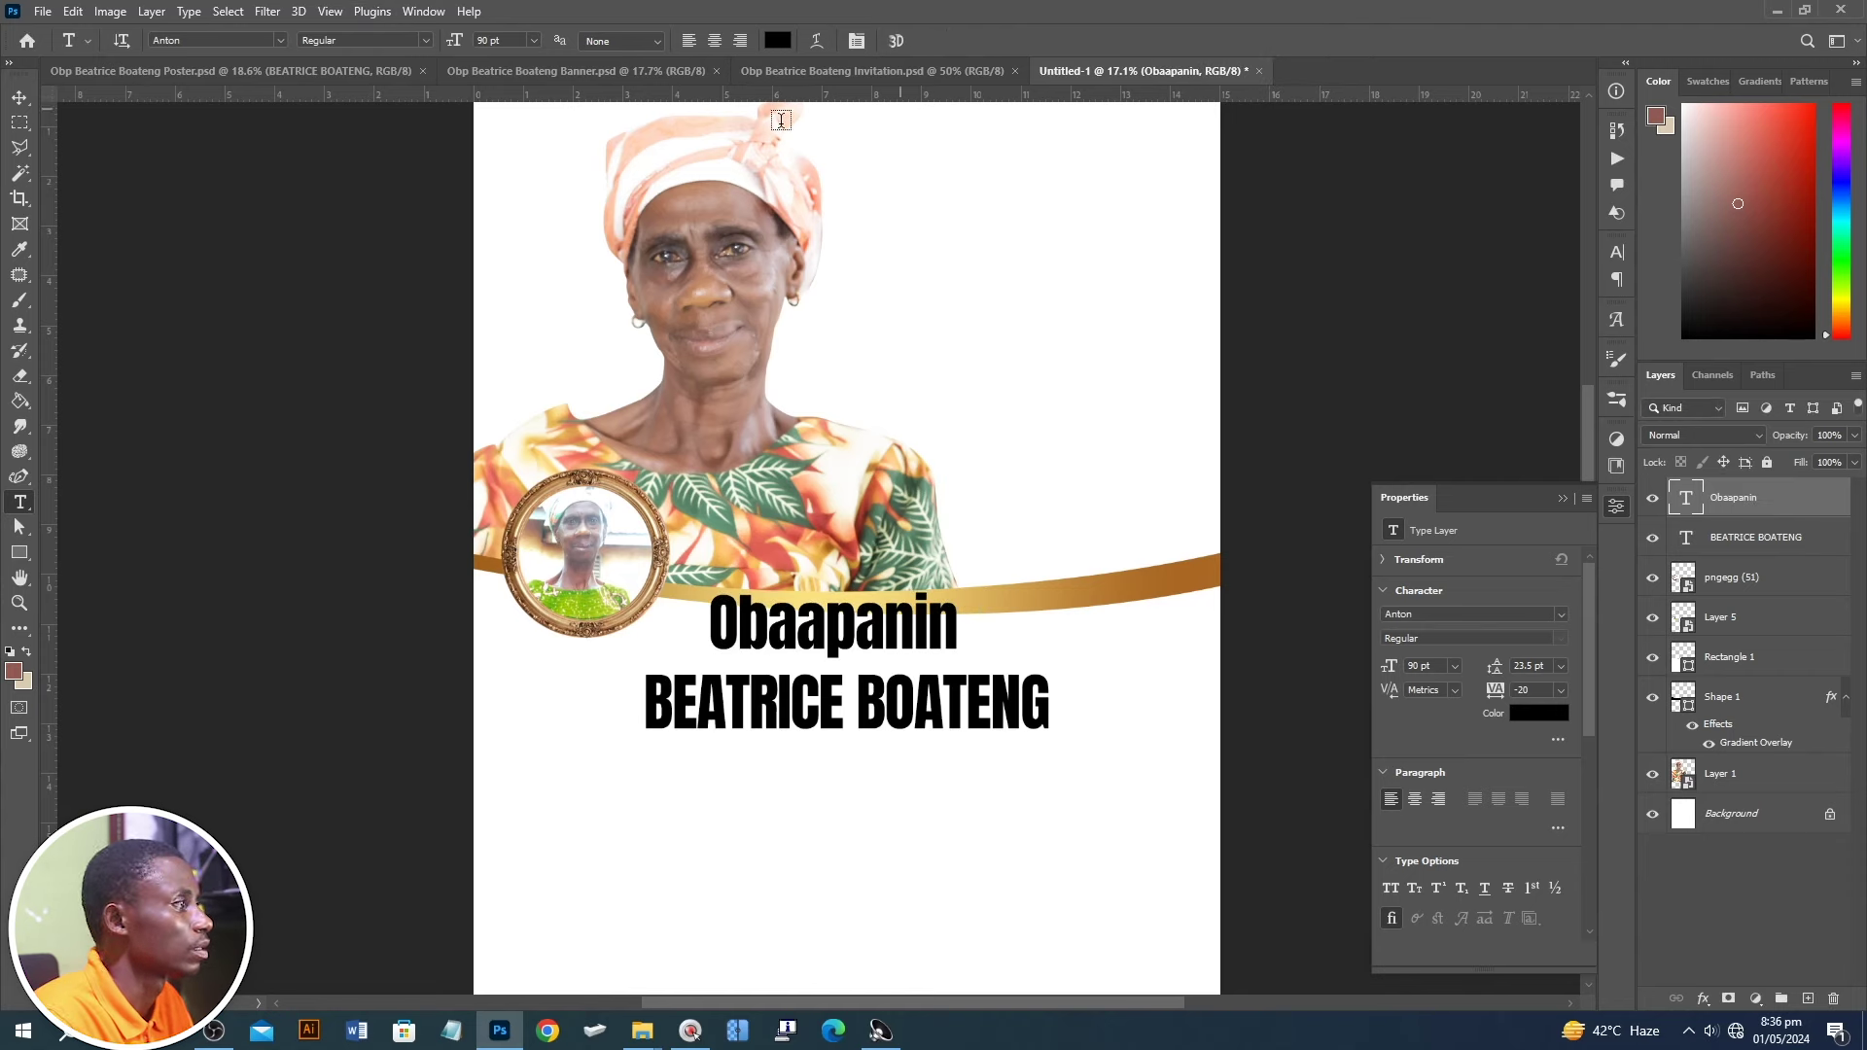
key(v)
- Set Obaapanin in the Colbiac script font and scale it up
click(1563, 616)
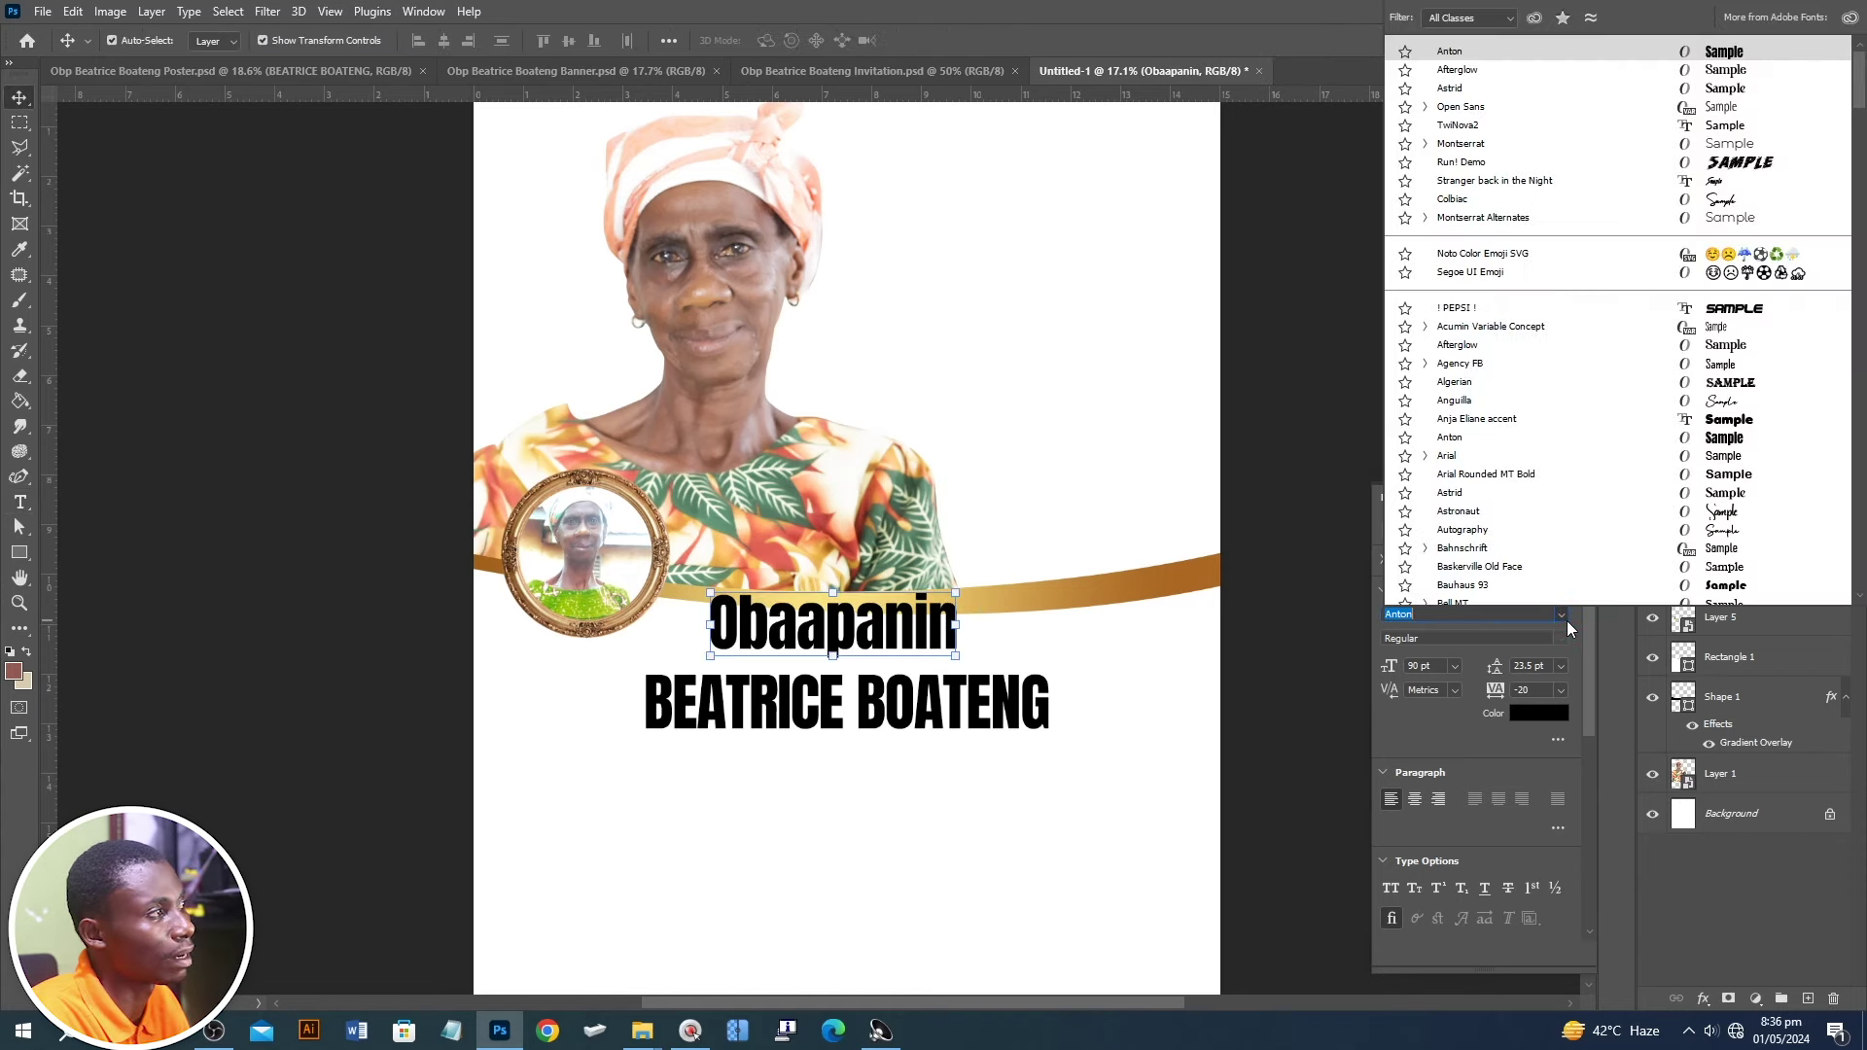
scroll(1537, 473, down, 1)
scroll(1531, 497, down, 1)
scroll(1524, 518, down, 1)
scroll(1514, 535, down, 1)
scroll(1520, 534, down, 3)
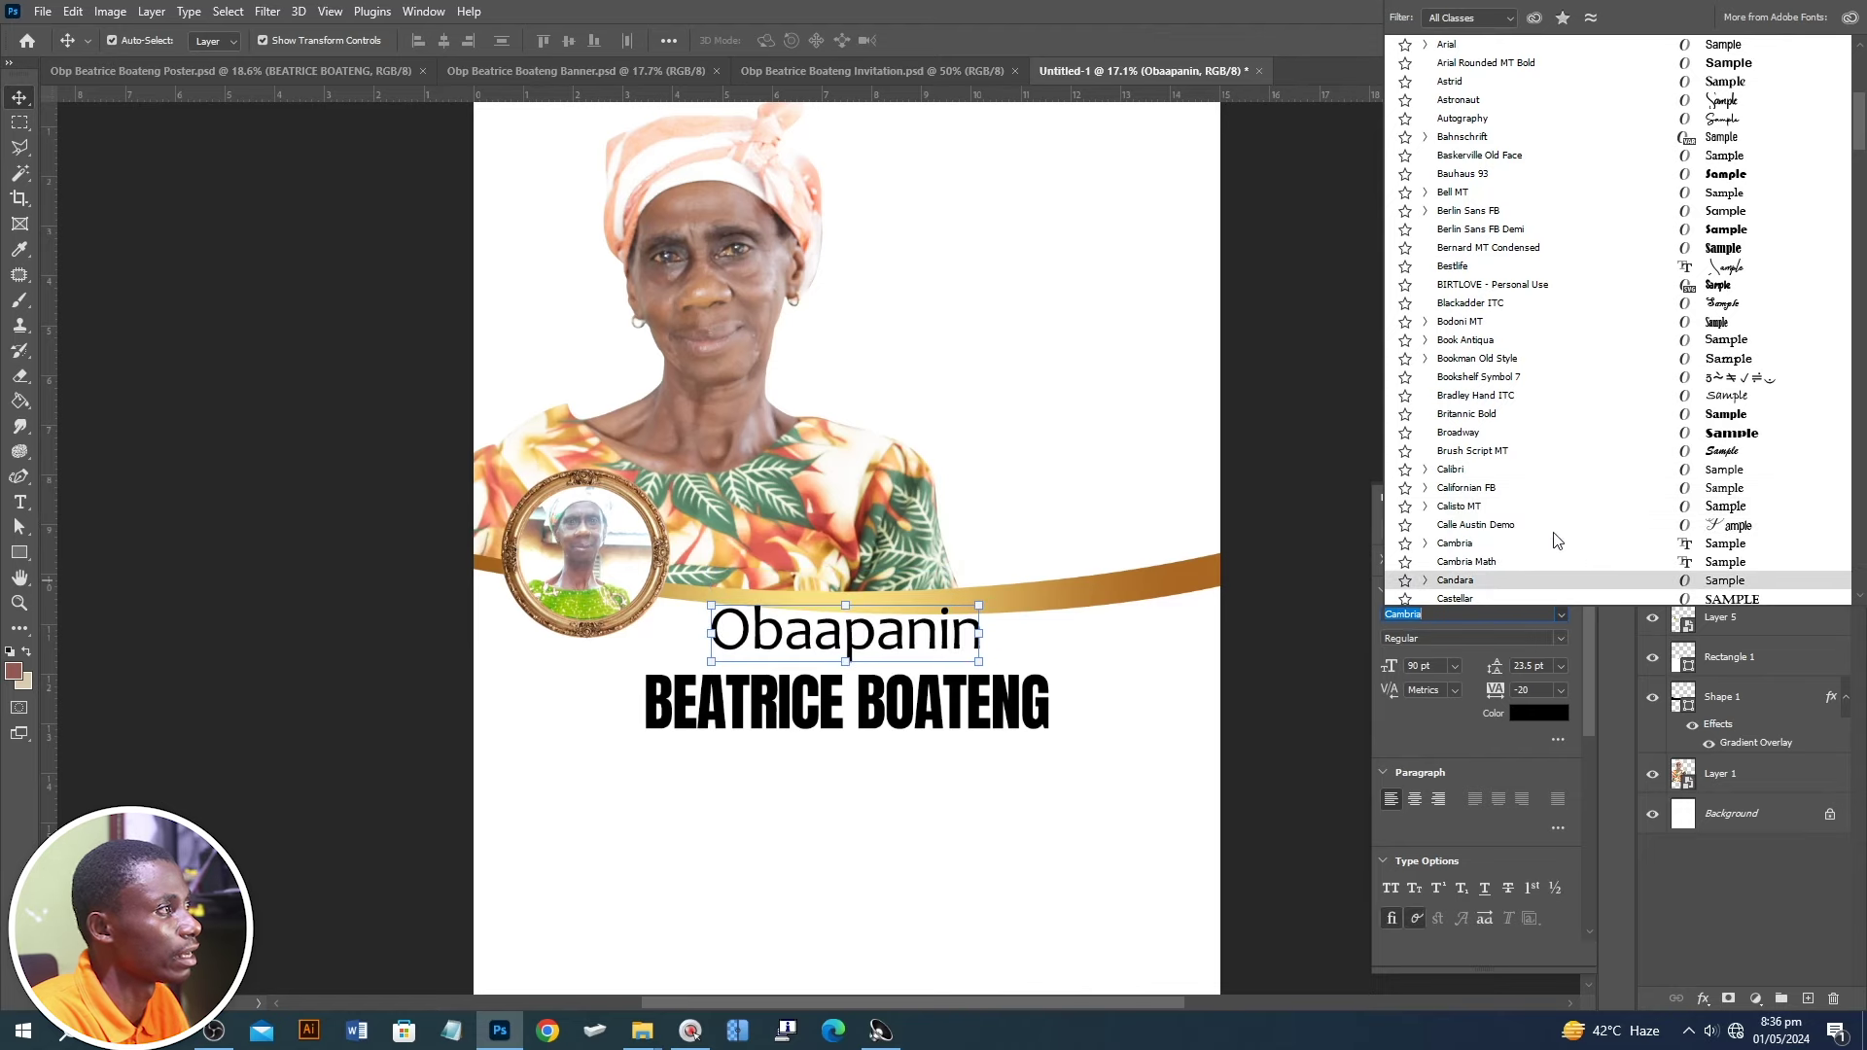
scroll(1540, 542, down, 1)
scroll(1494, 576, down, 2)
scroll(1490, 529, down, 1)
scroll(1533, 533, down, 2)
scroll(1641, 543, down, 2)
key(Escape)
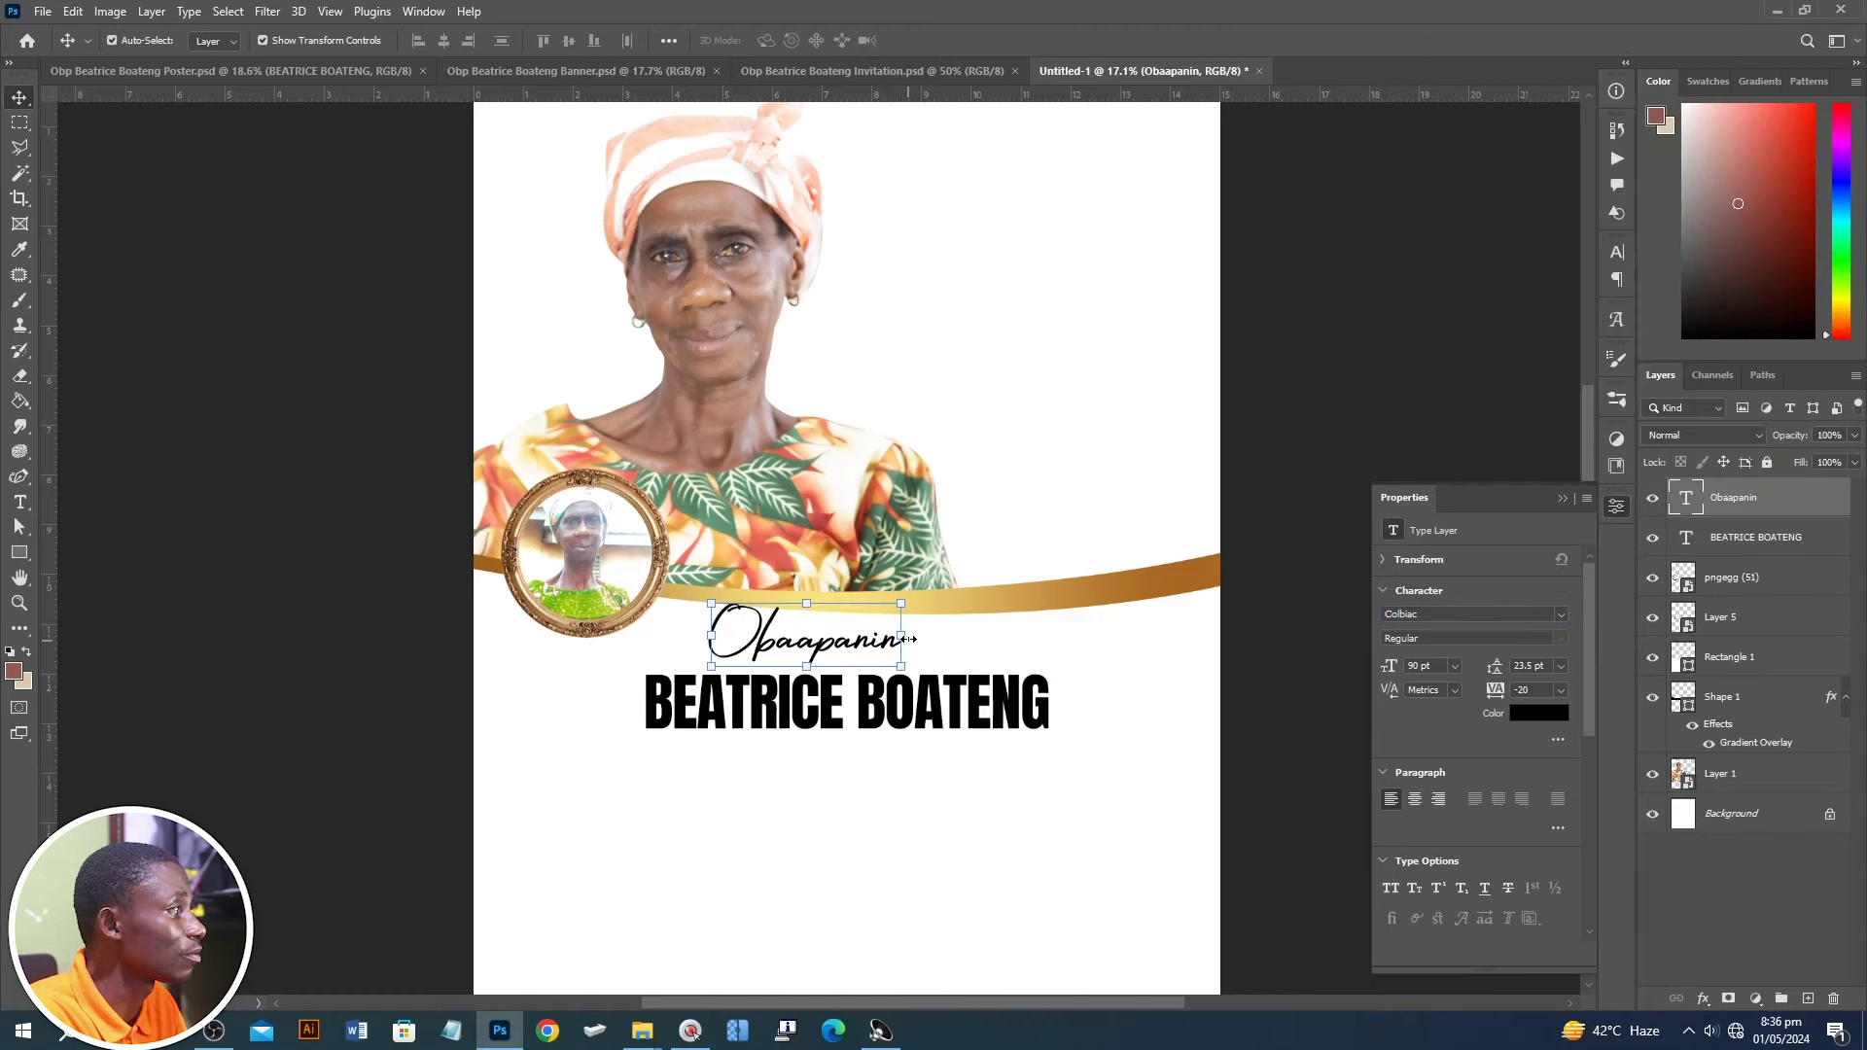
drag(904, 639, 923, 656)
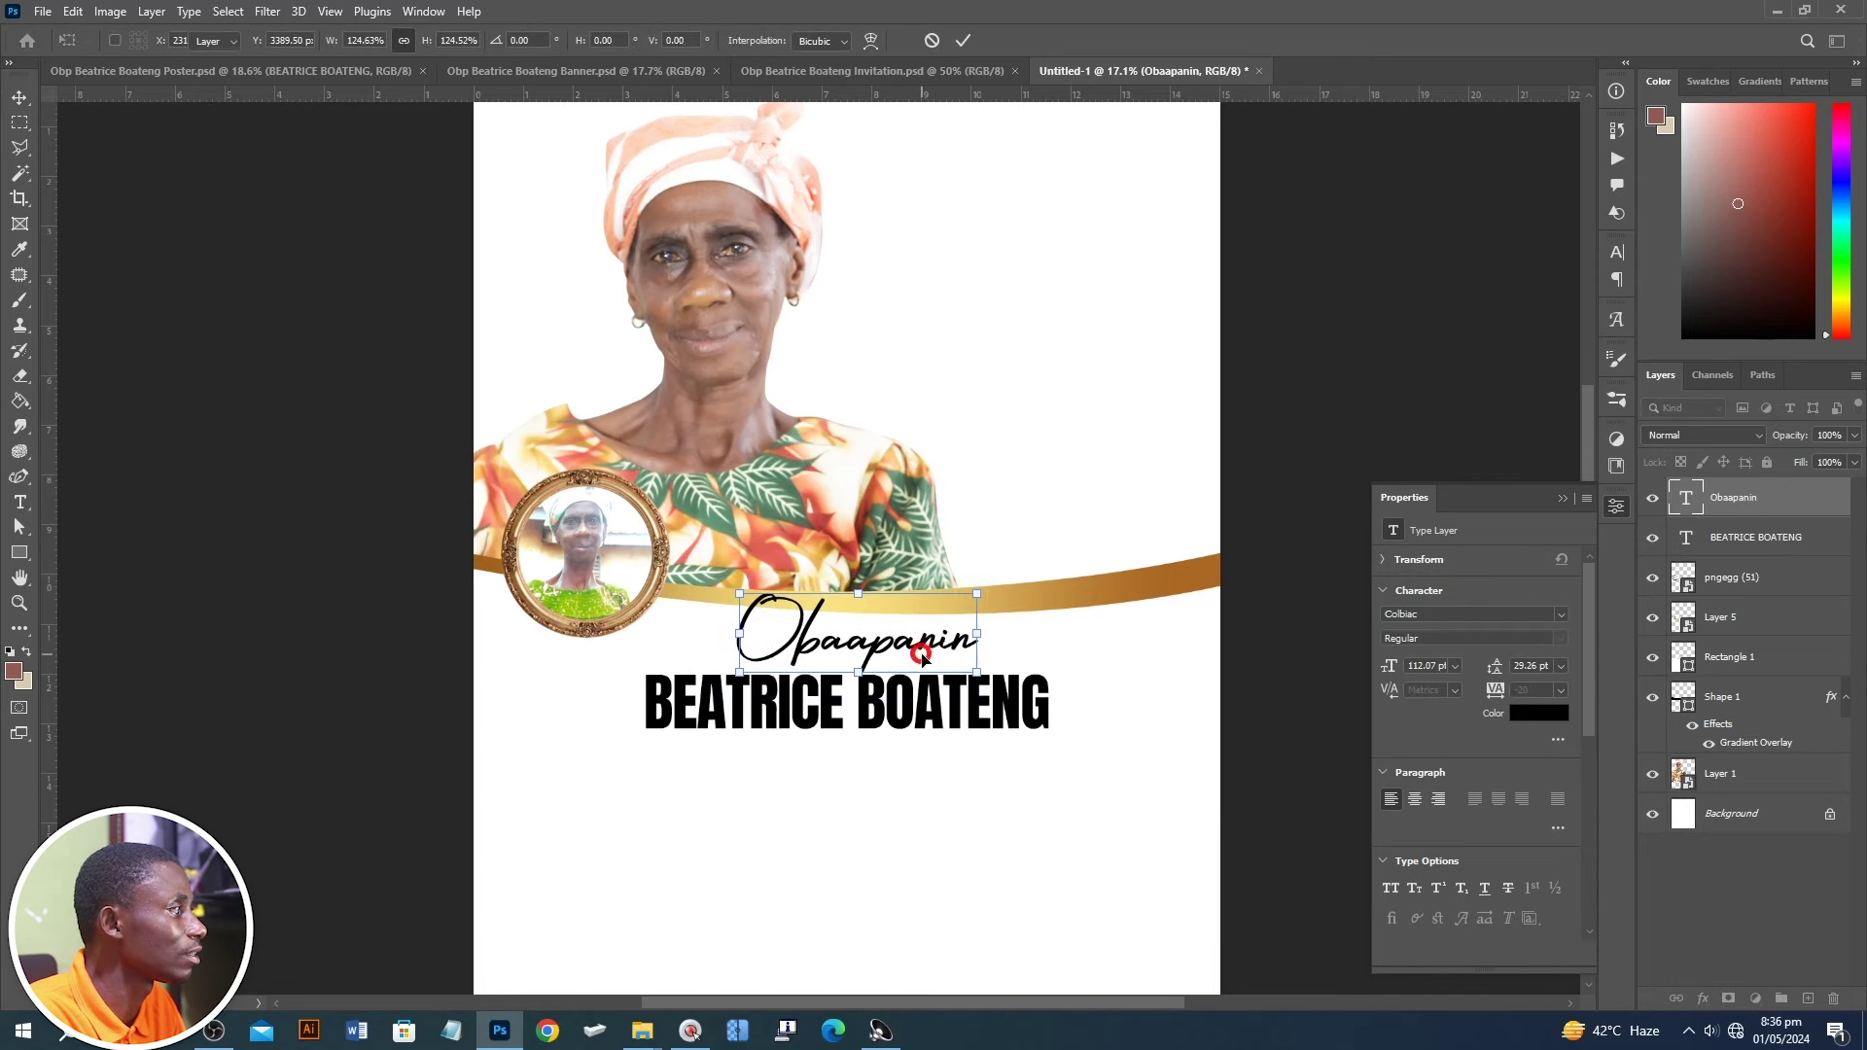
key(Return)
scroll(720, 839, up, 3)
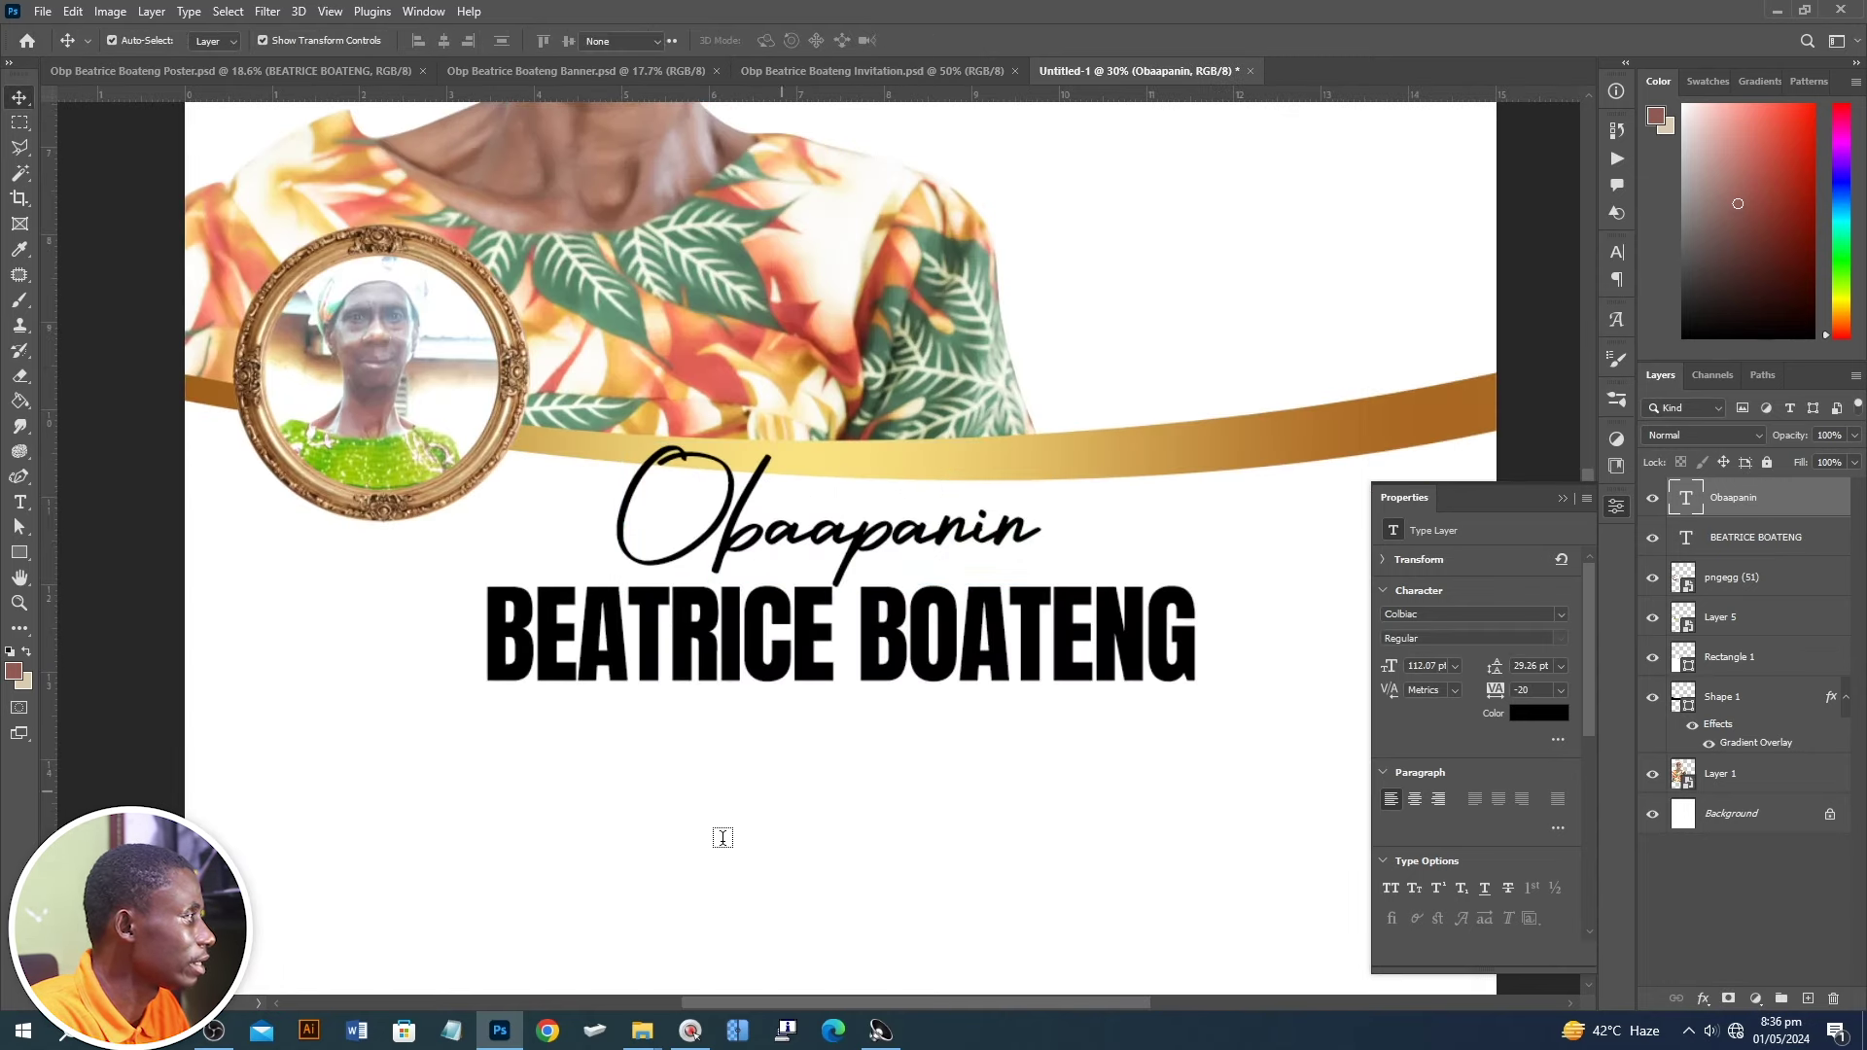
click(638, 747)
click(1476, 614)
text(montserrat)
key(Return)
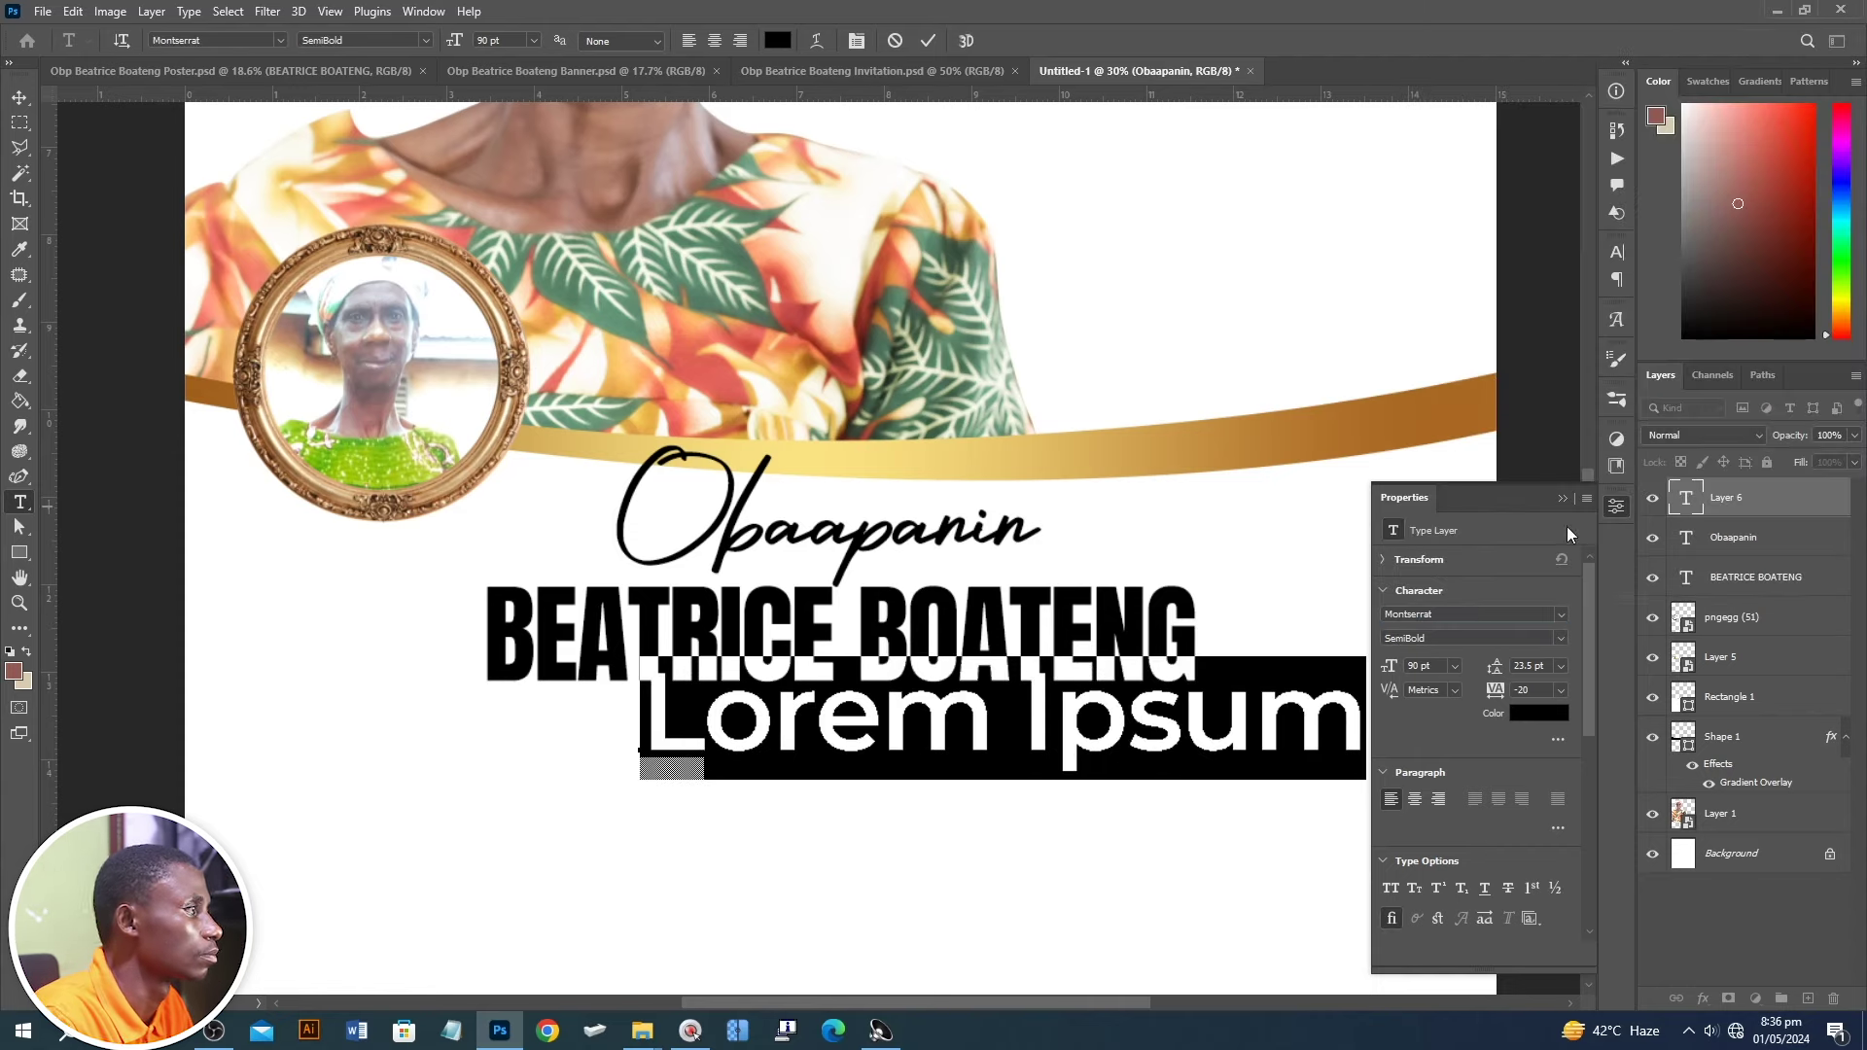
text(maa)
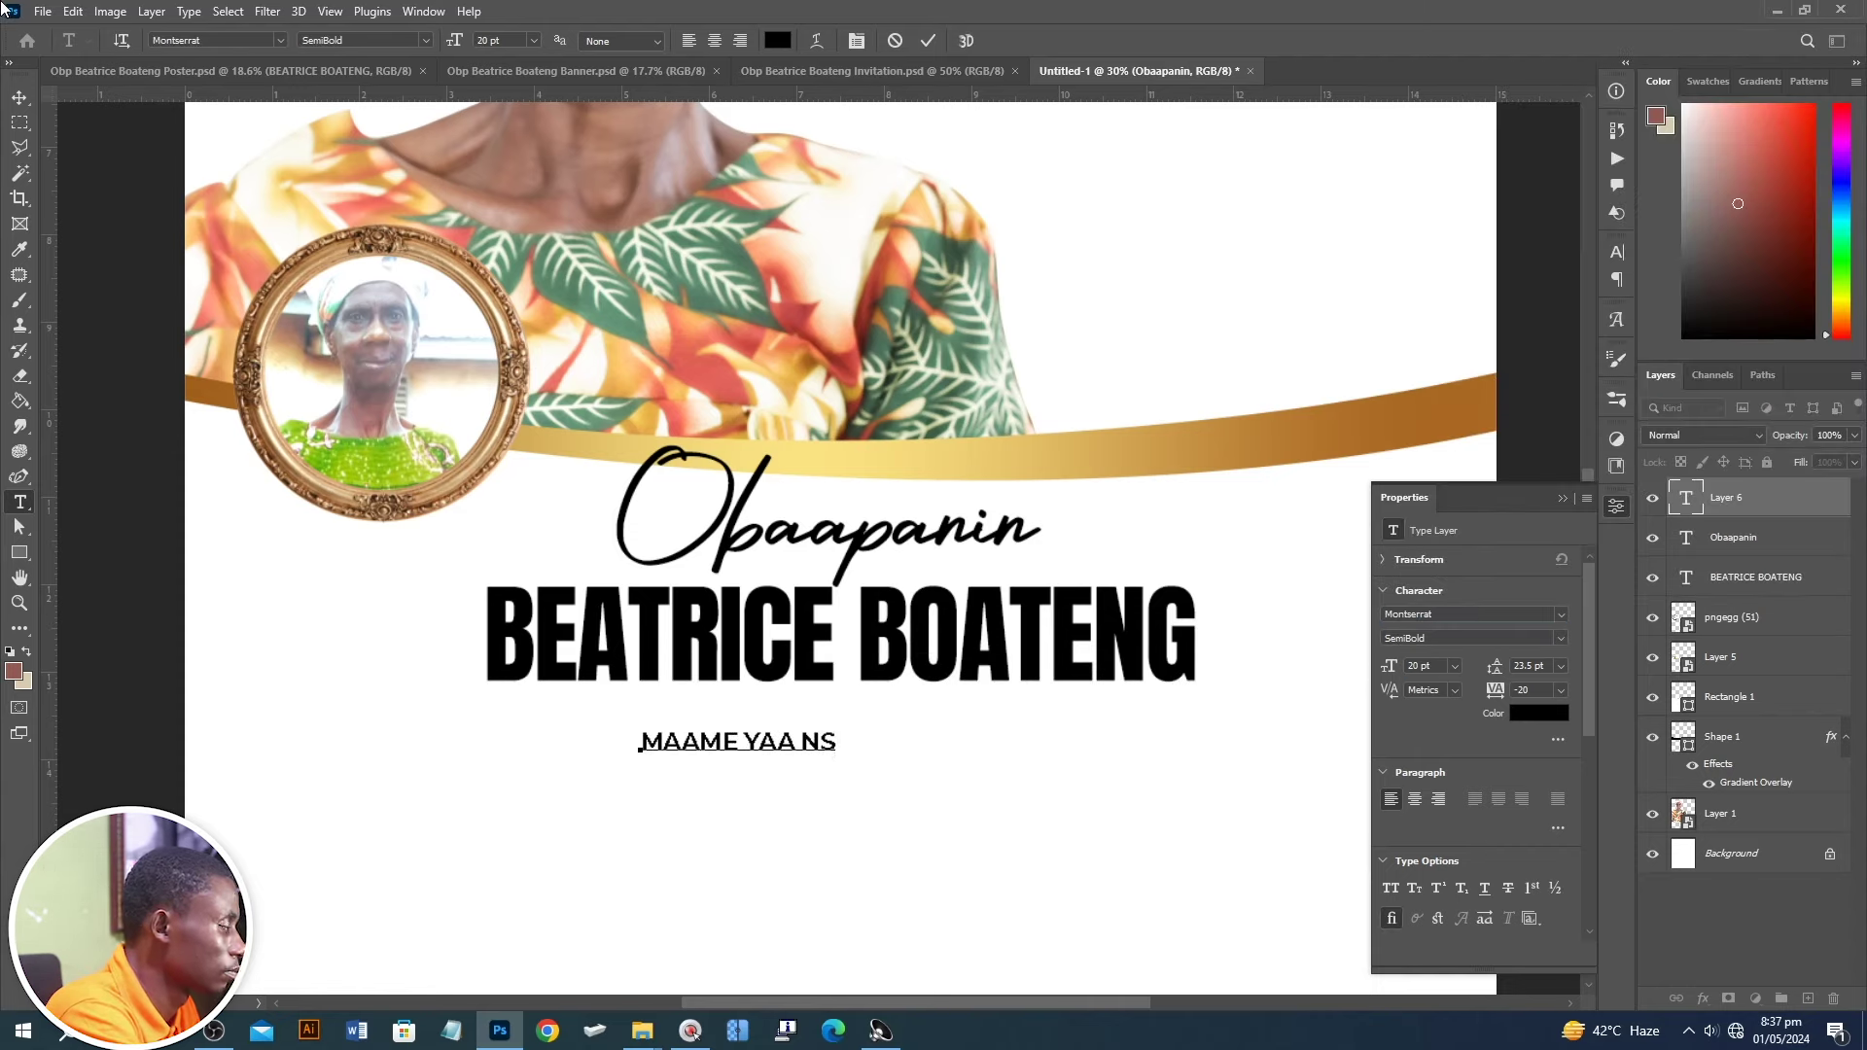
text(UO)
click(920, 734)
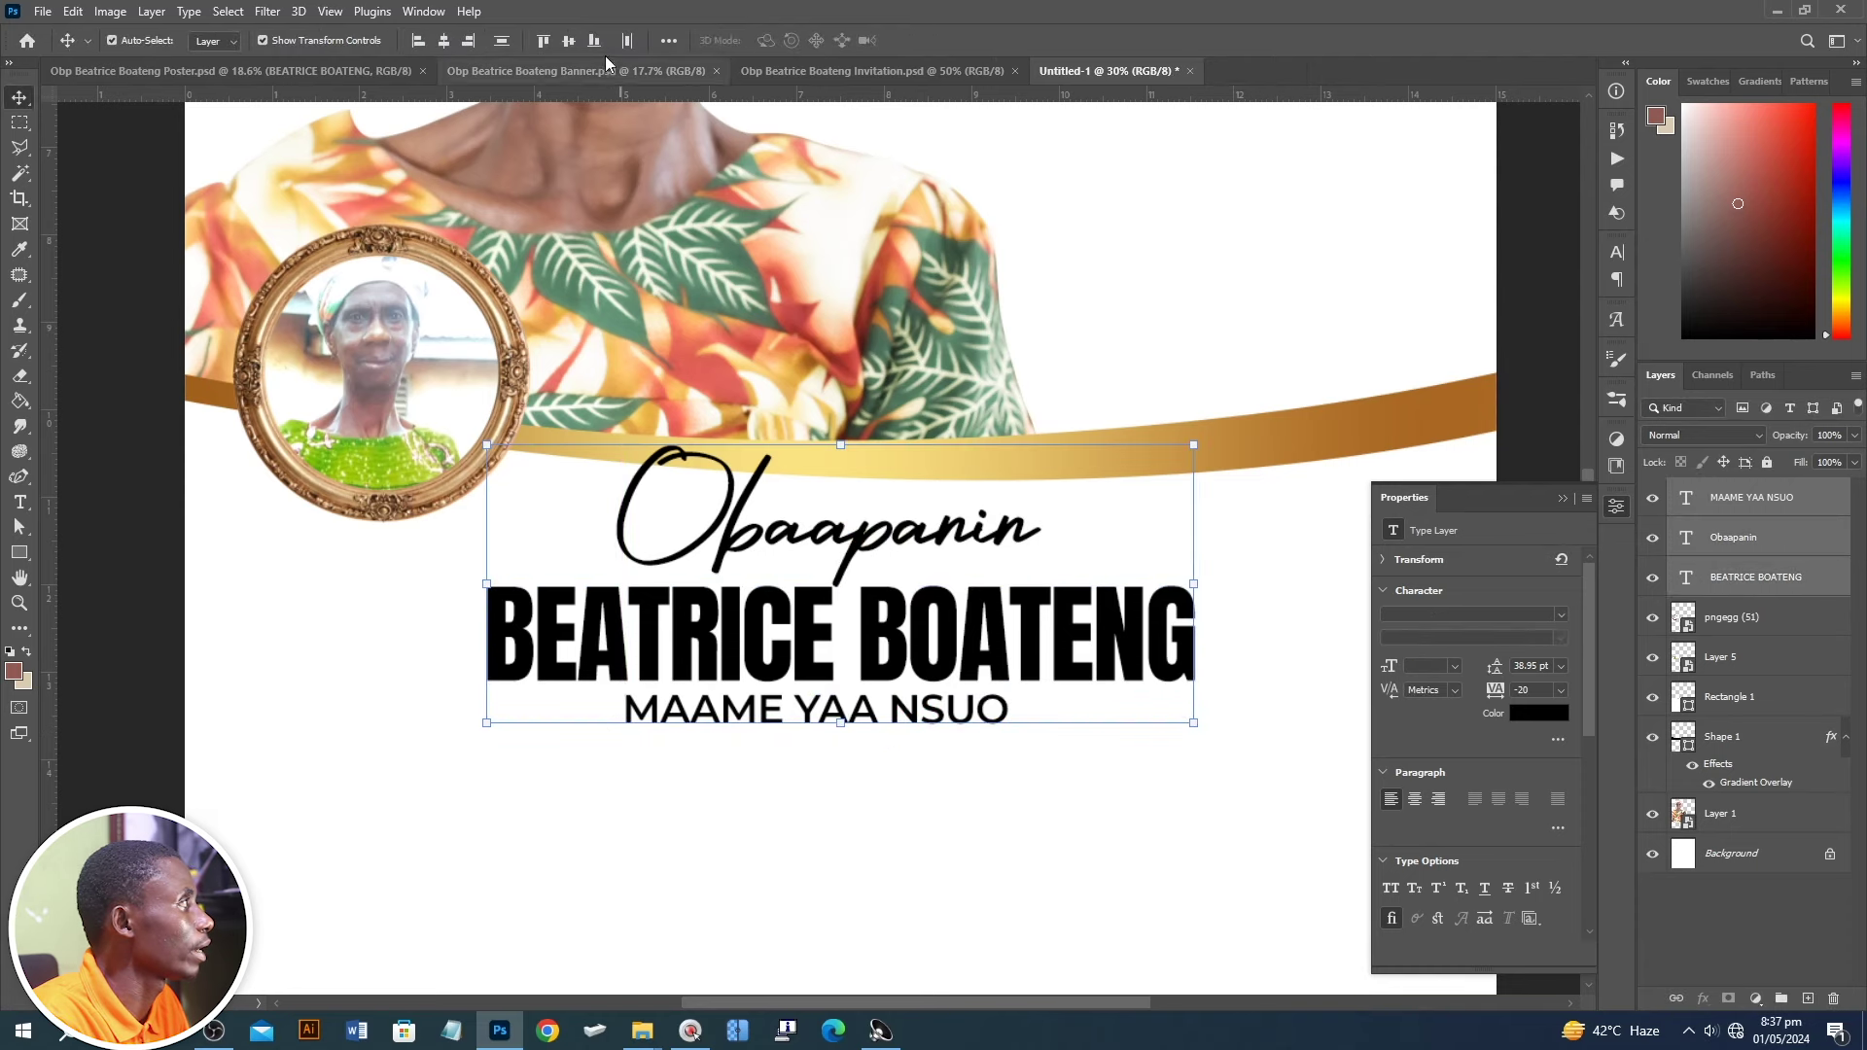
click(443, 47)
- Change the MAAME YAA NSUO line to Bold weight
click(814, 807)
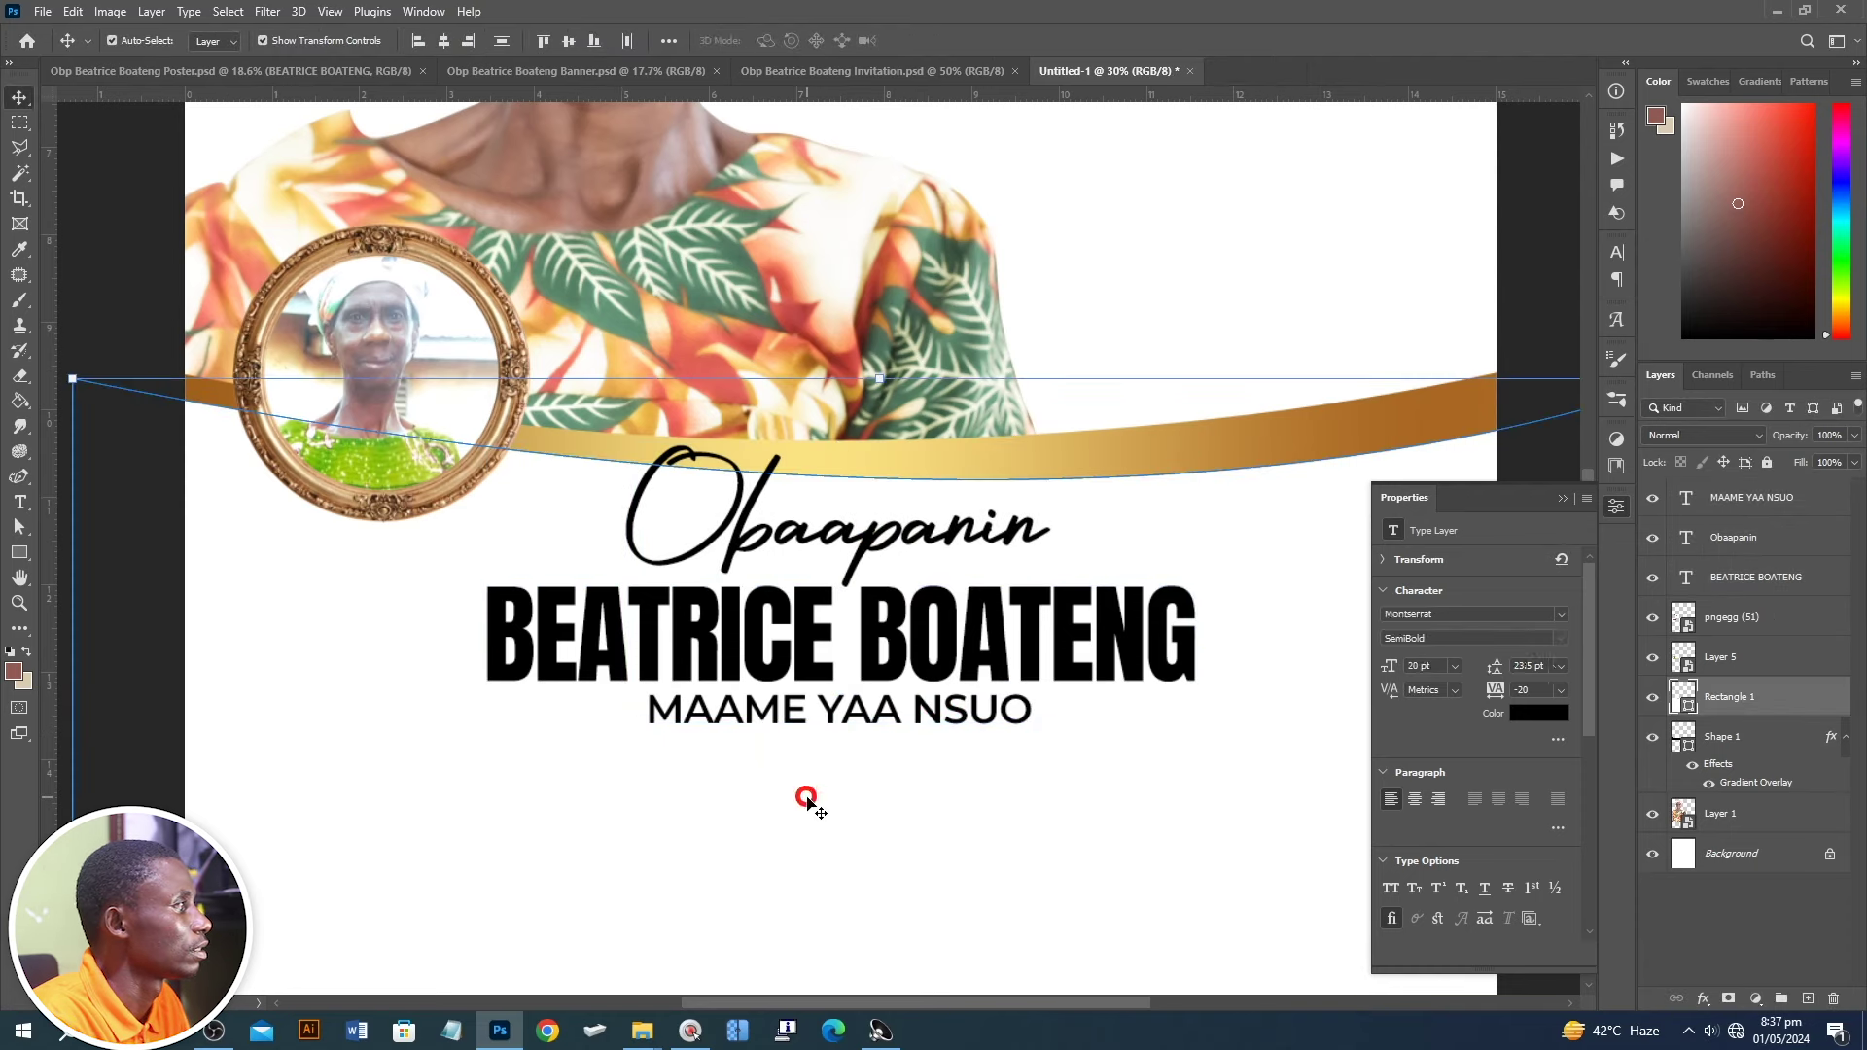
click(907, 658)
click(884, 736)
click(977, 706)
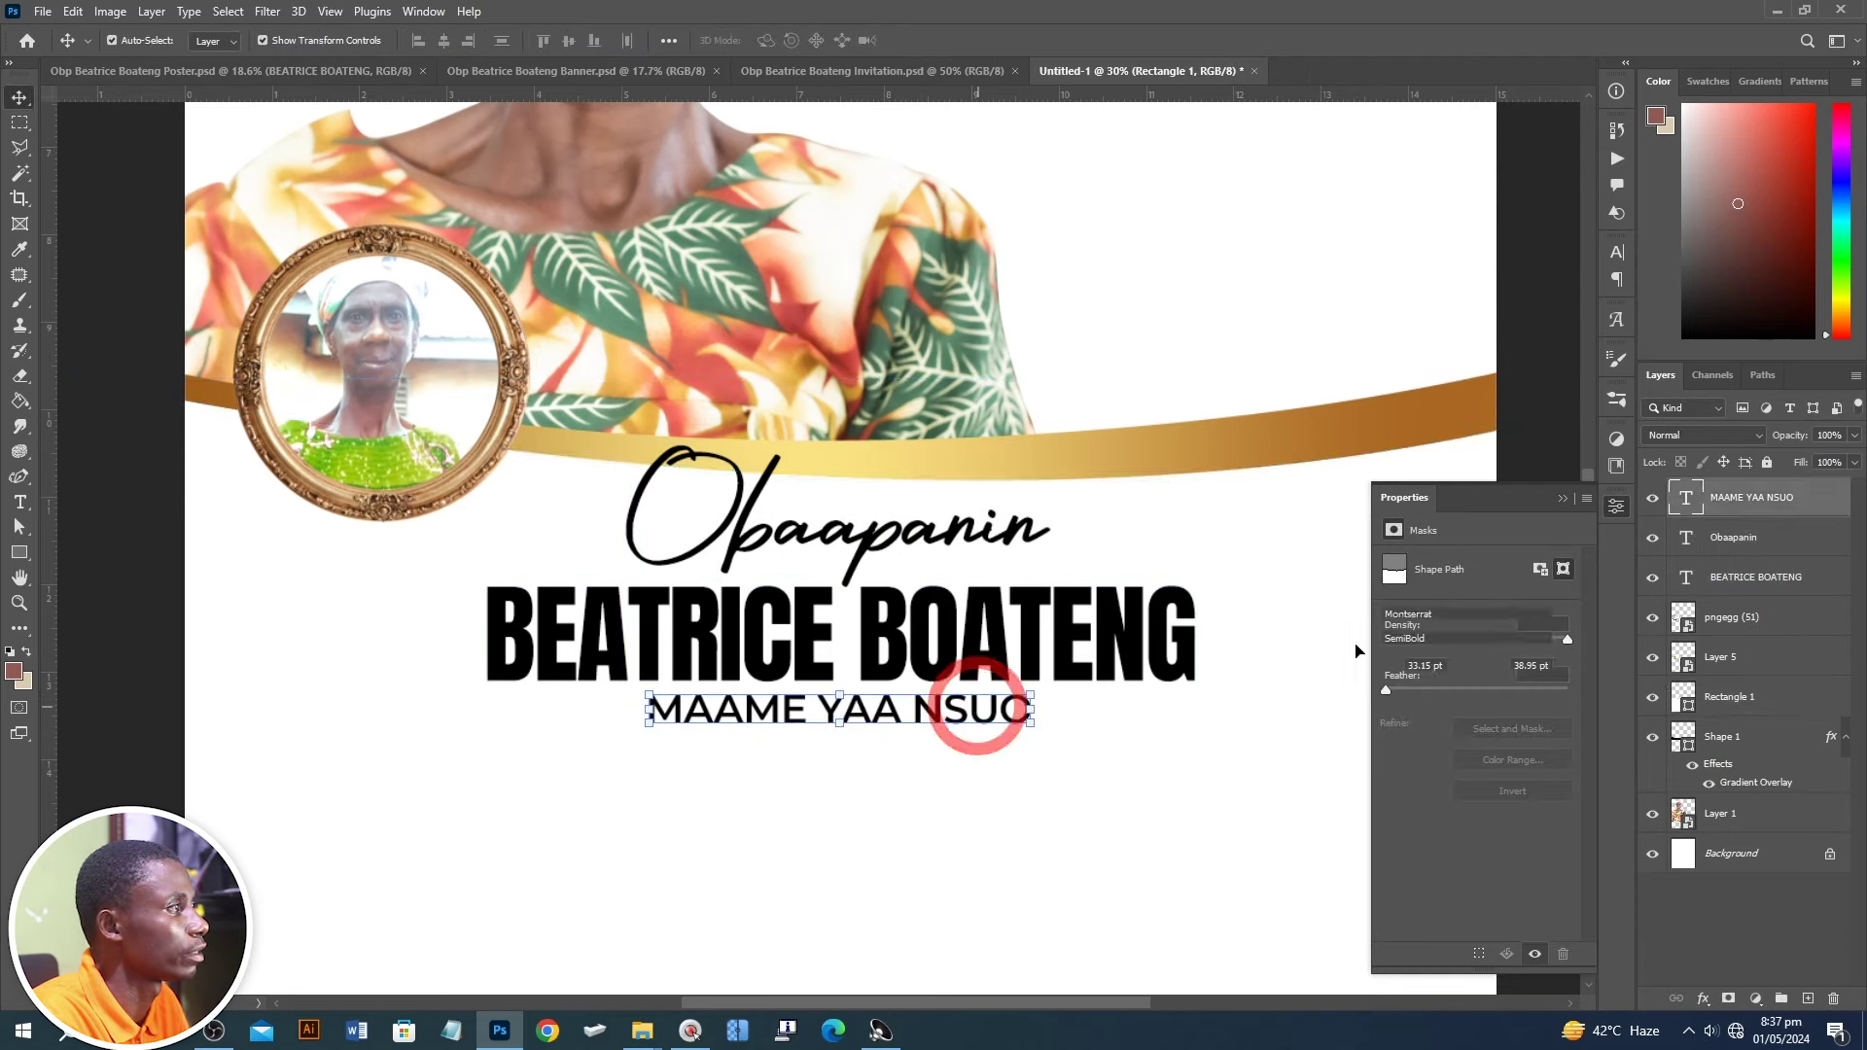
click(1561, 638)
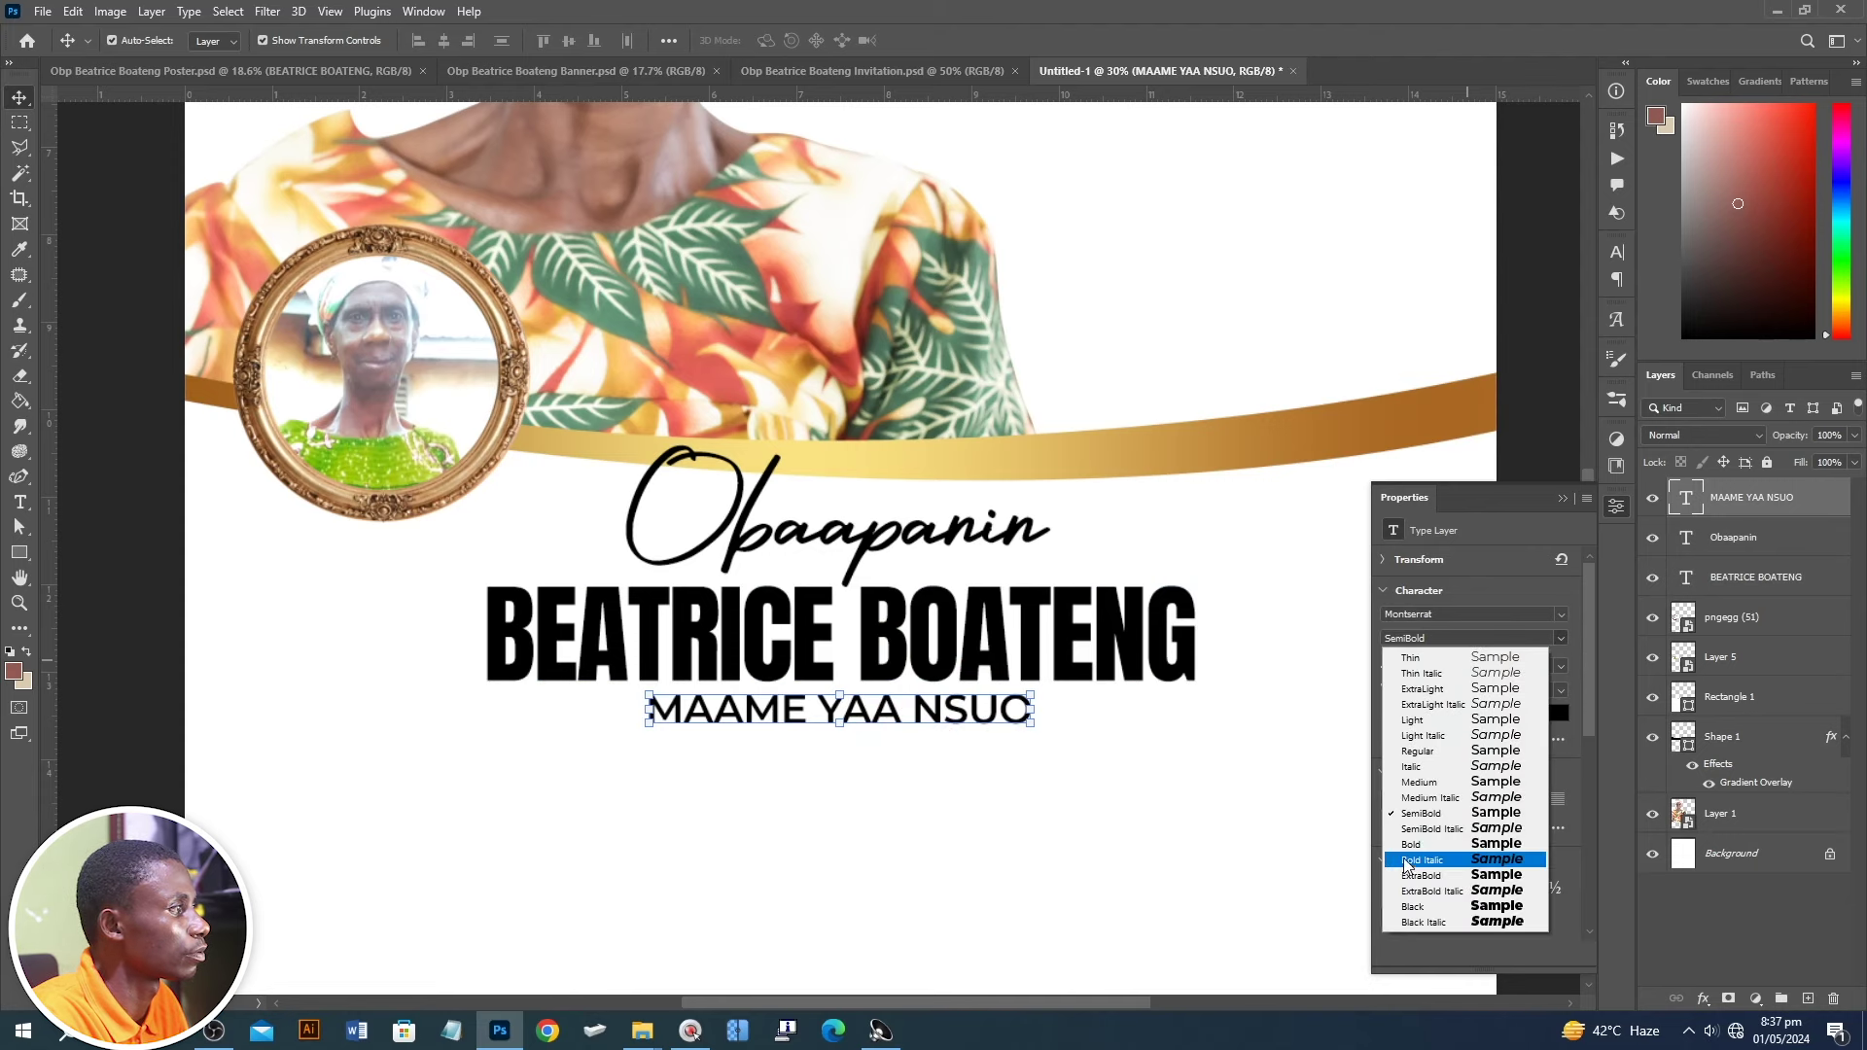
click(1459, 869)
scroll(744, 730, down, 1)
click(853, 595)
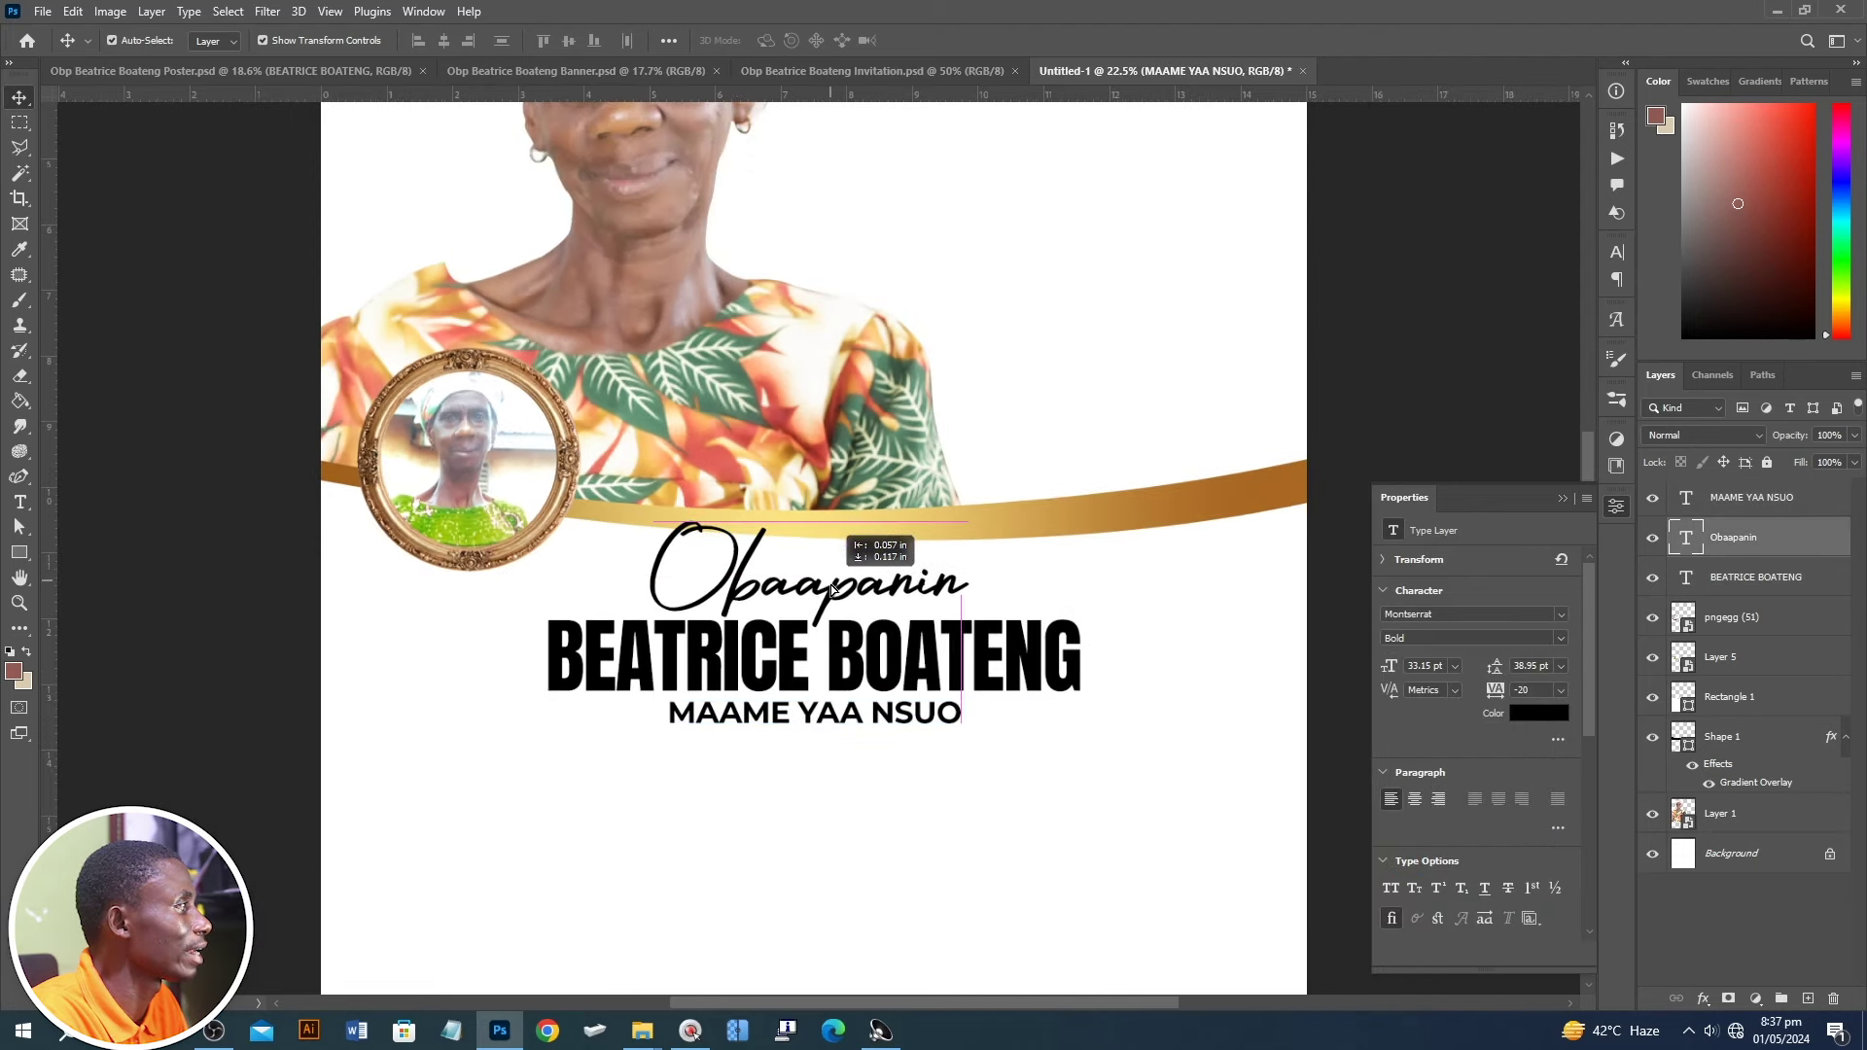
shift+click(836, 643)
shift+click(824, 725)
drag(882, 672, 882, 686)
scroll(883, 685, down, 2)
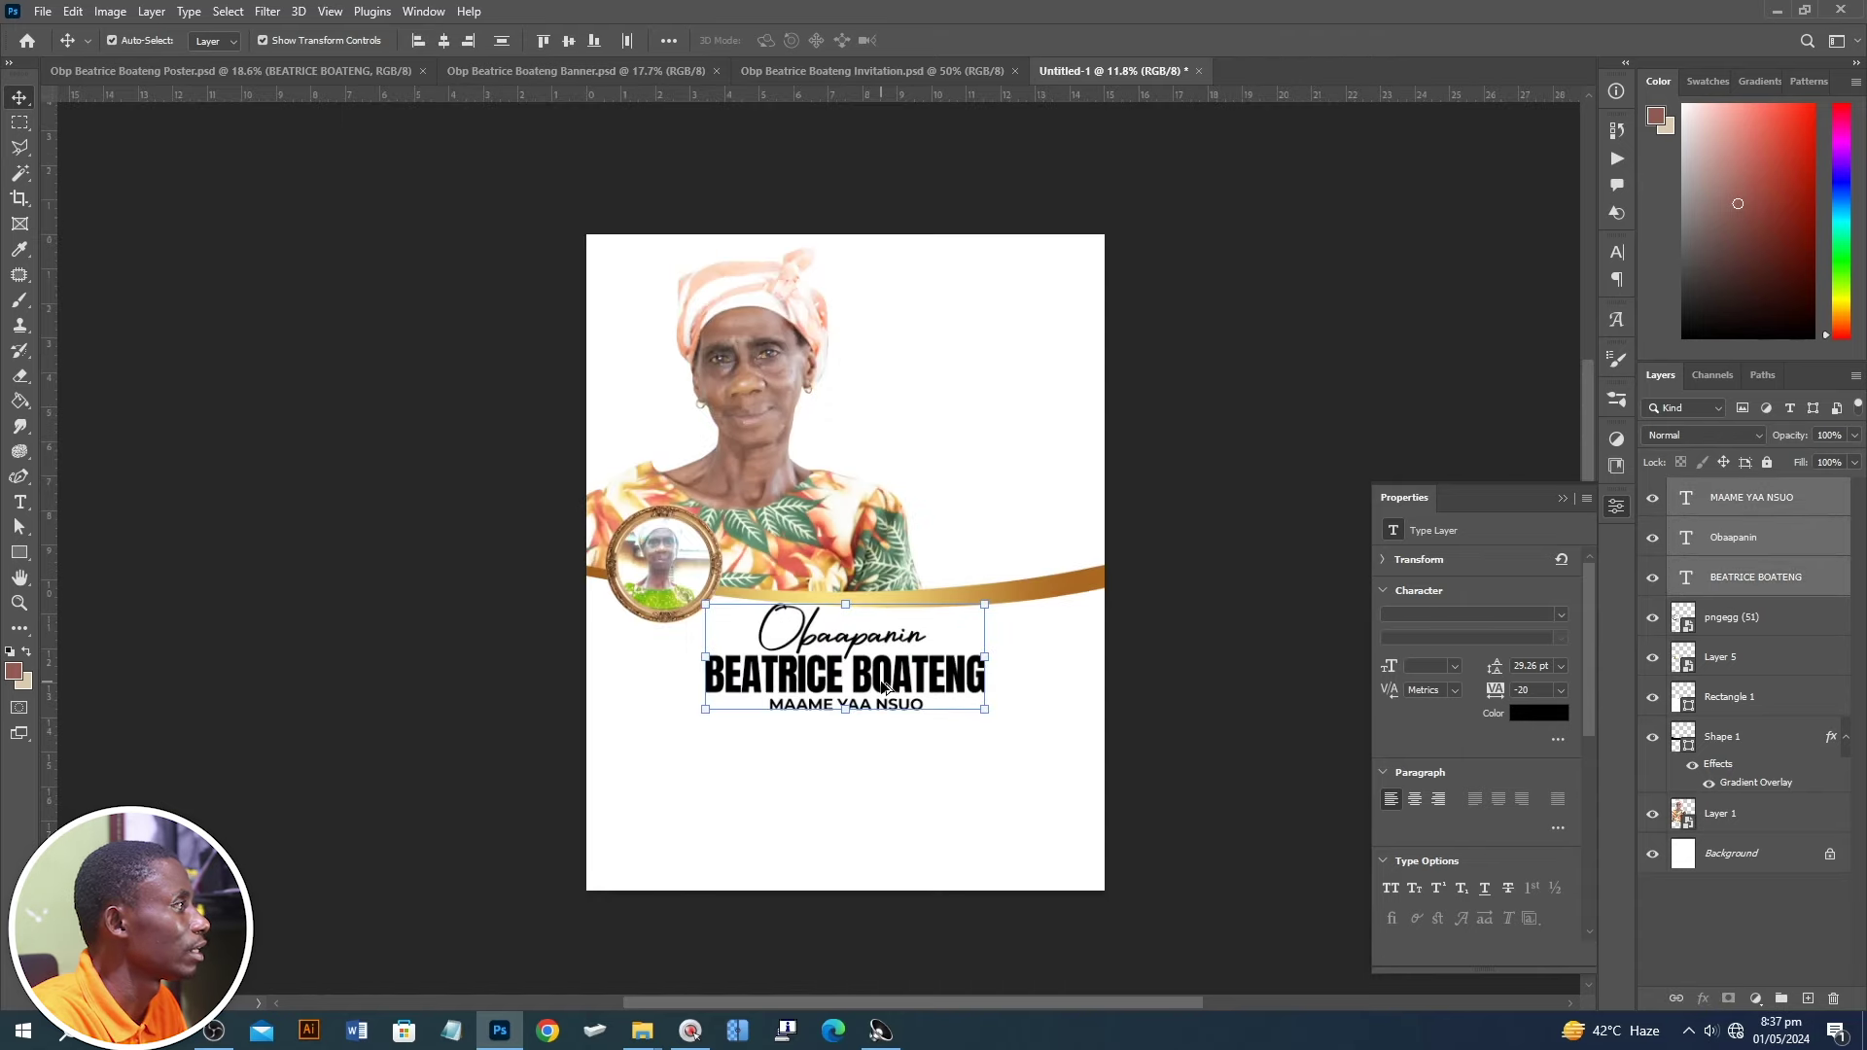
scroll(956, 547, up, 1)
- Place the gold marble image as a full-page background, scaled past the edges and made more transparent
click(1240, 656)
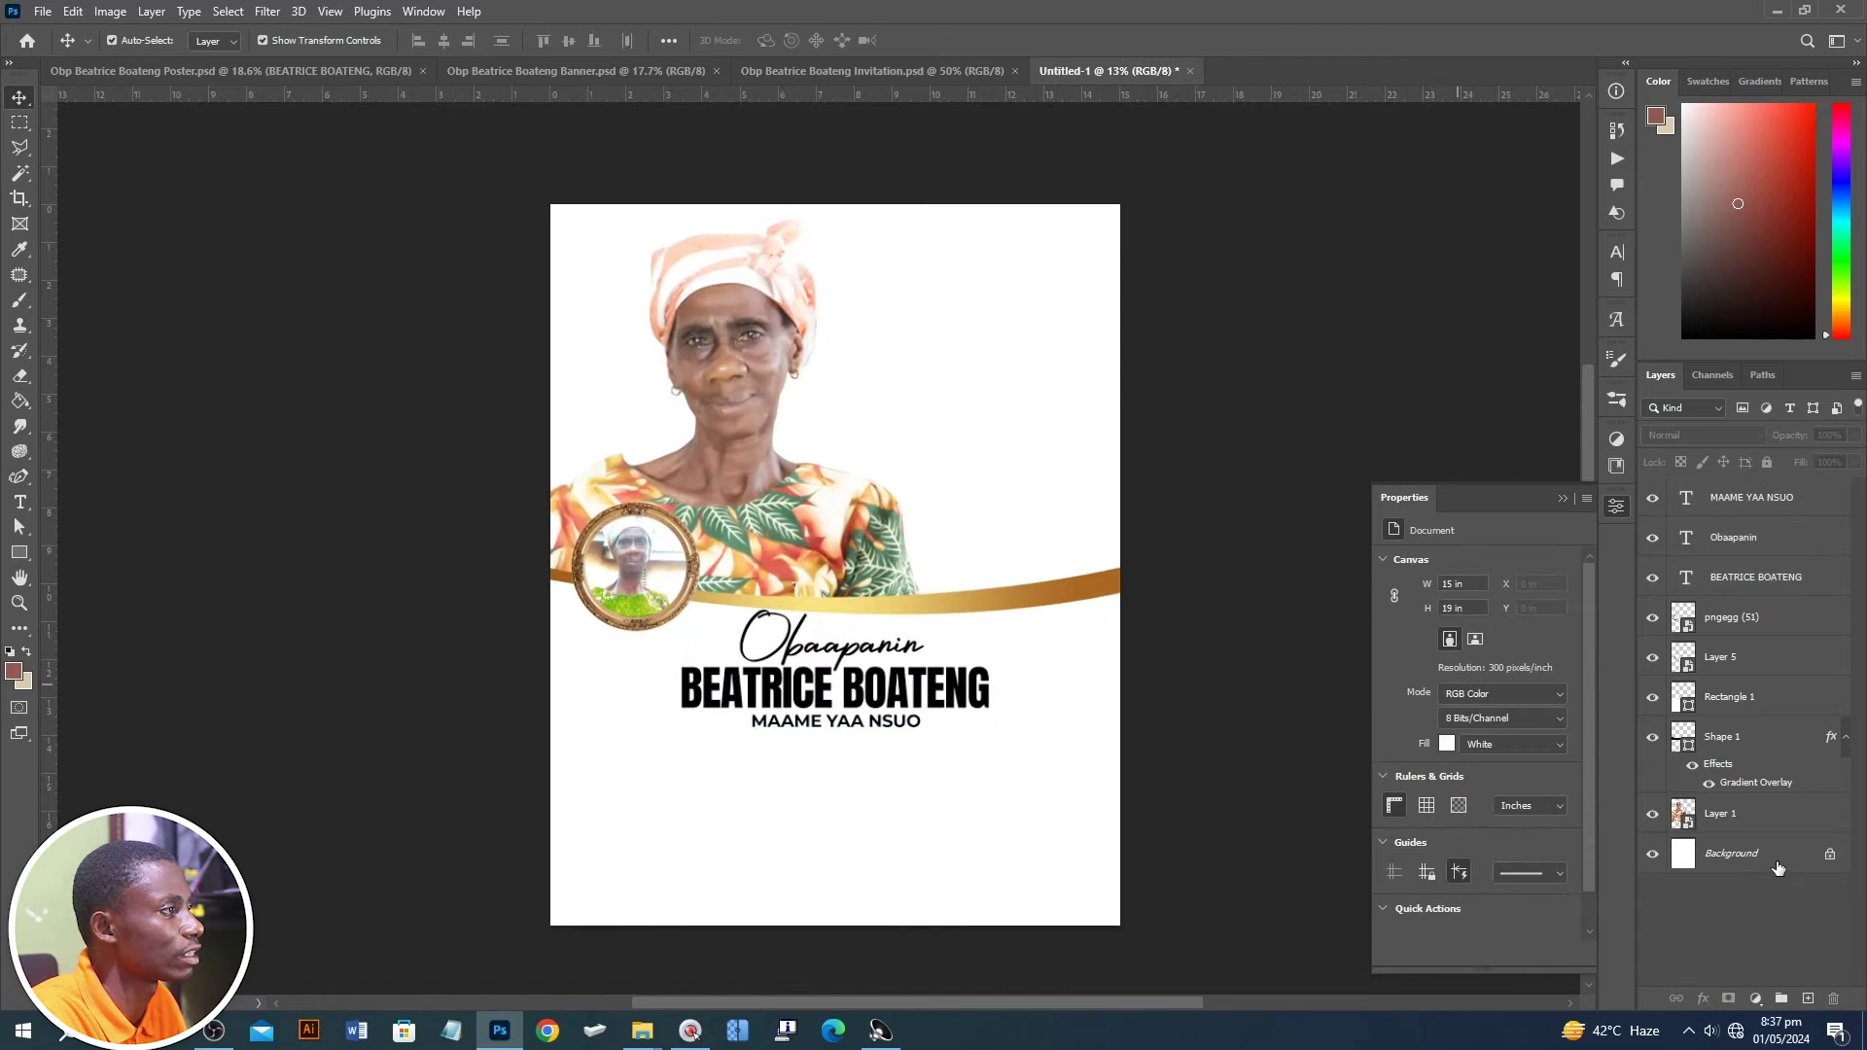
click(642, 1030)
mouse_move(461, 241)
mouse_down()
mouse_move(974, 619)
mouse_move(1021, 523)
mouse_up()
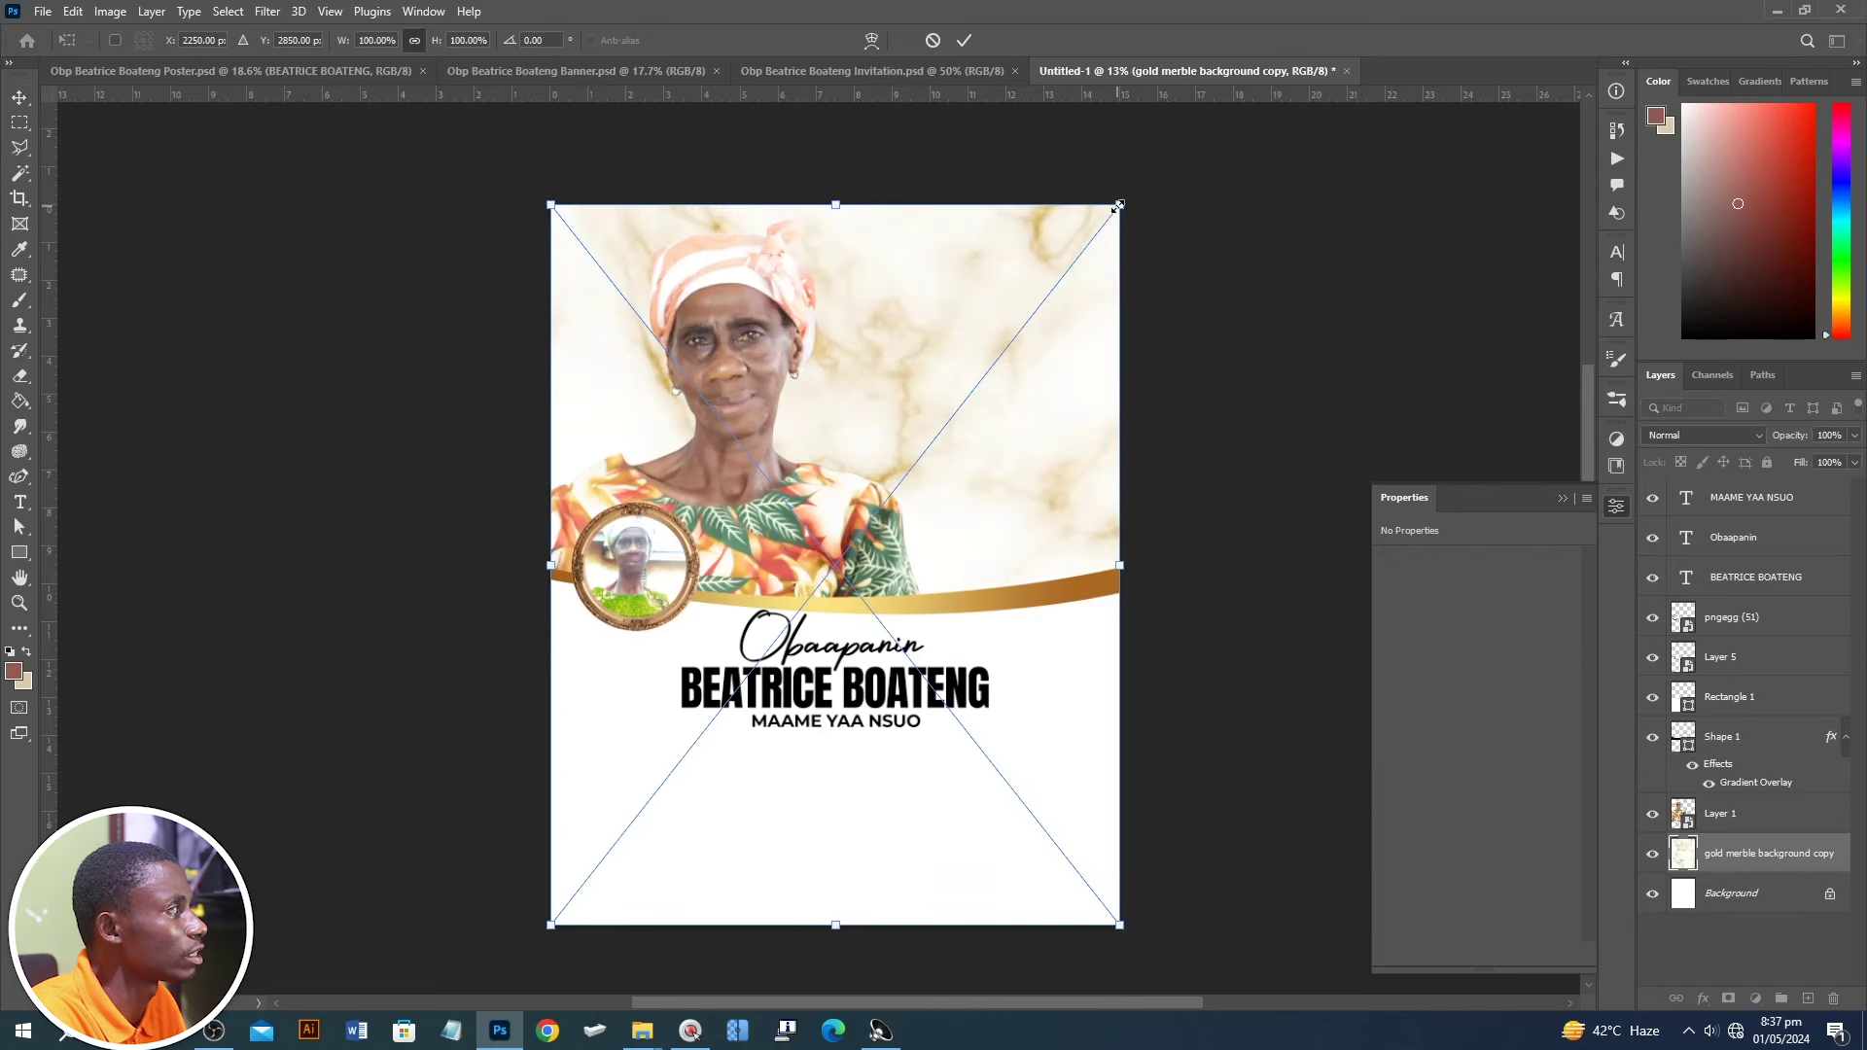
drag(1117, 205, 1179, 162)
double_click(1079, 292)
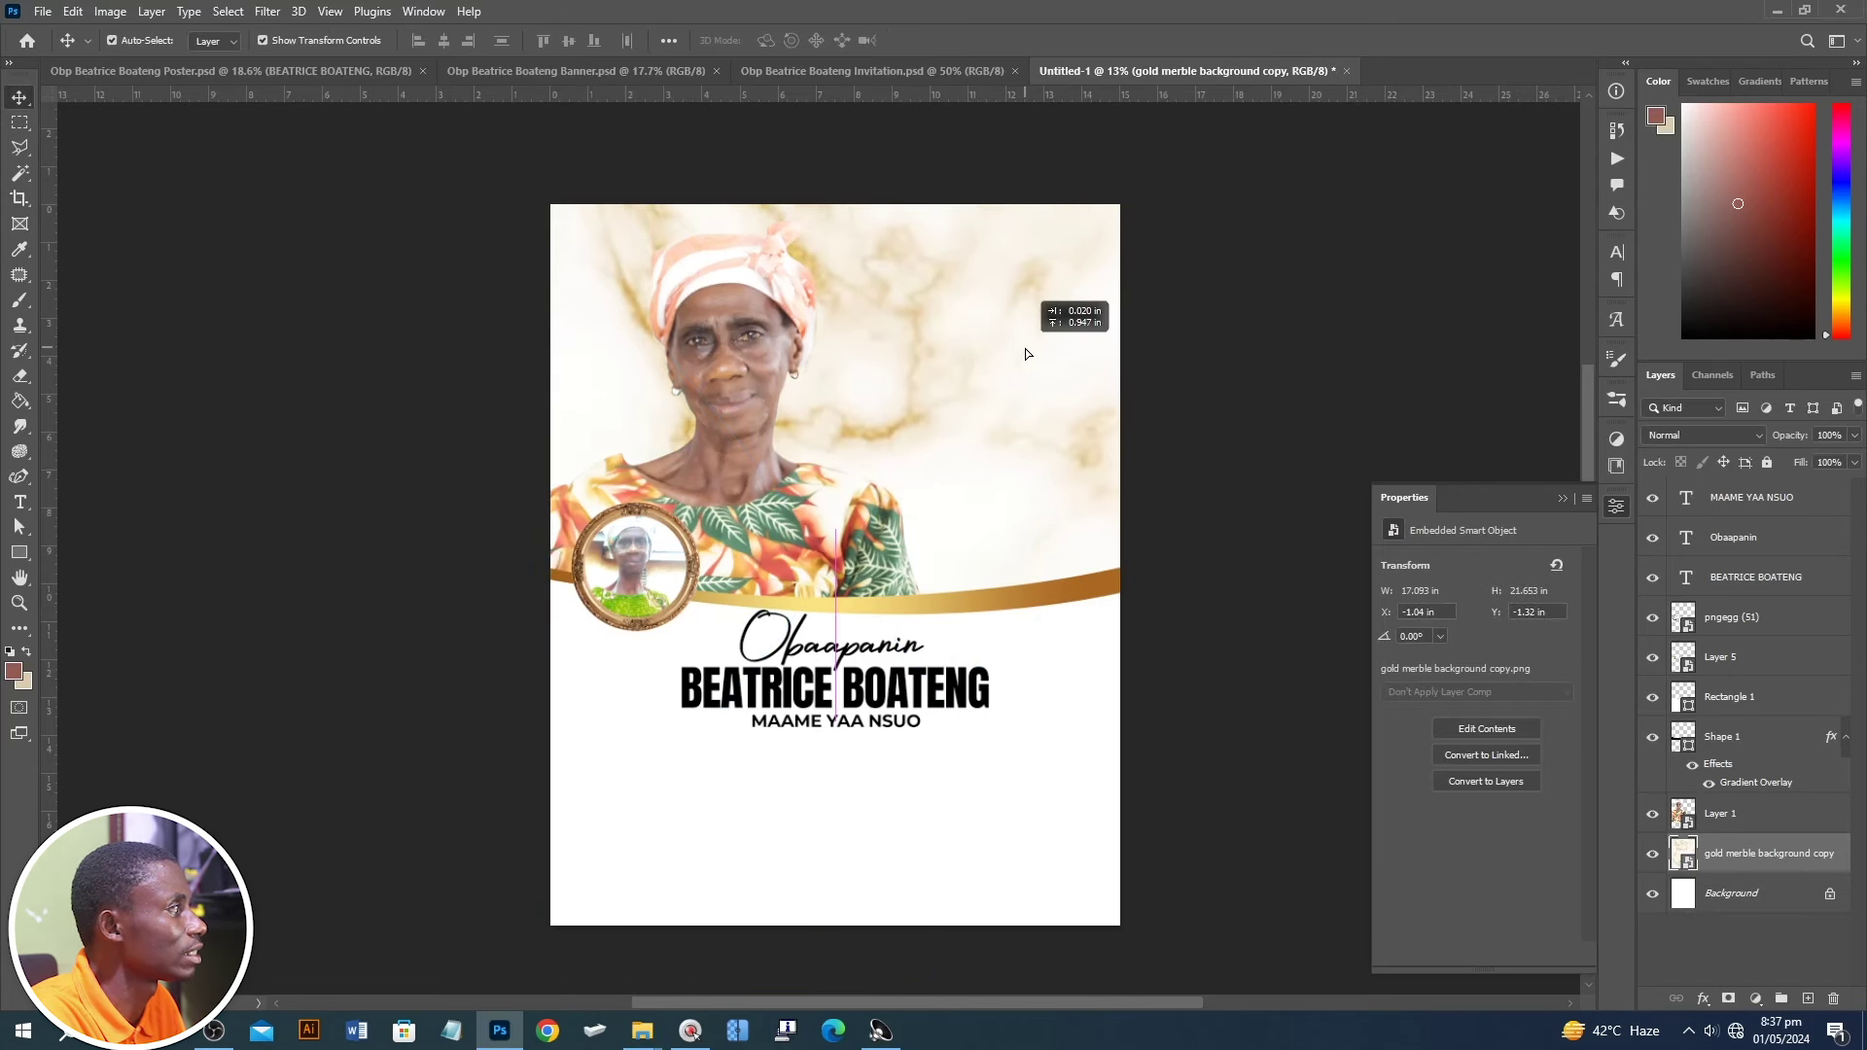
drag(1025, 352, 1026, 351)
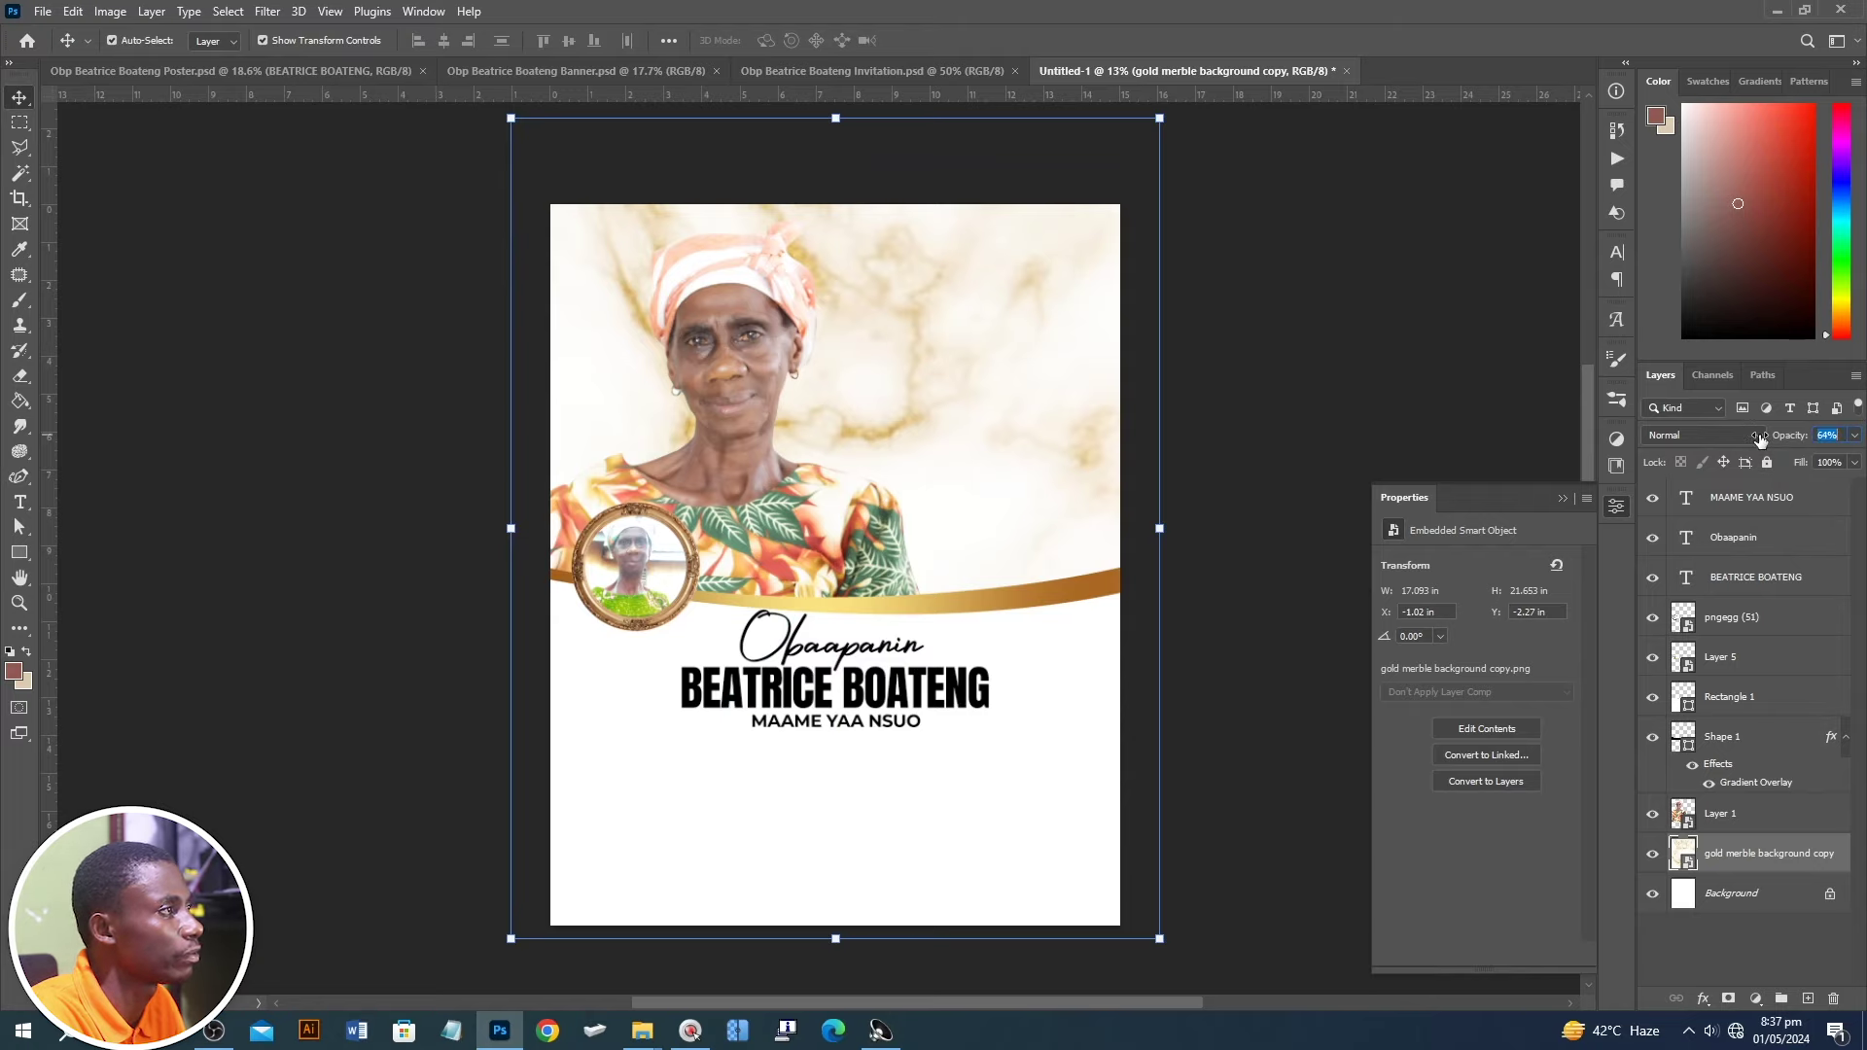
drag(1761, 440, 1743, 449)
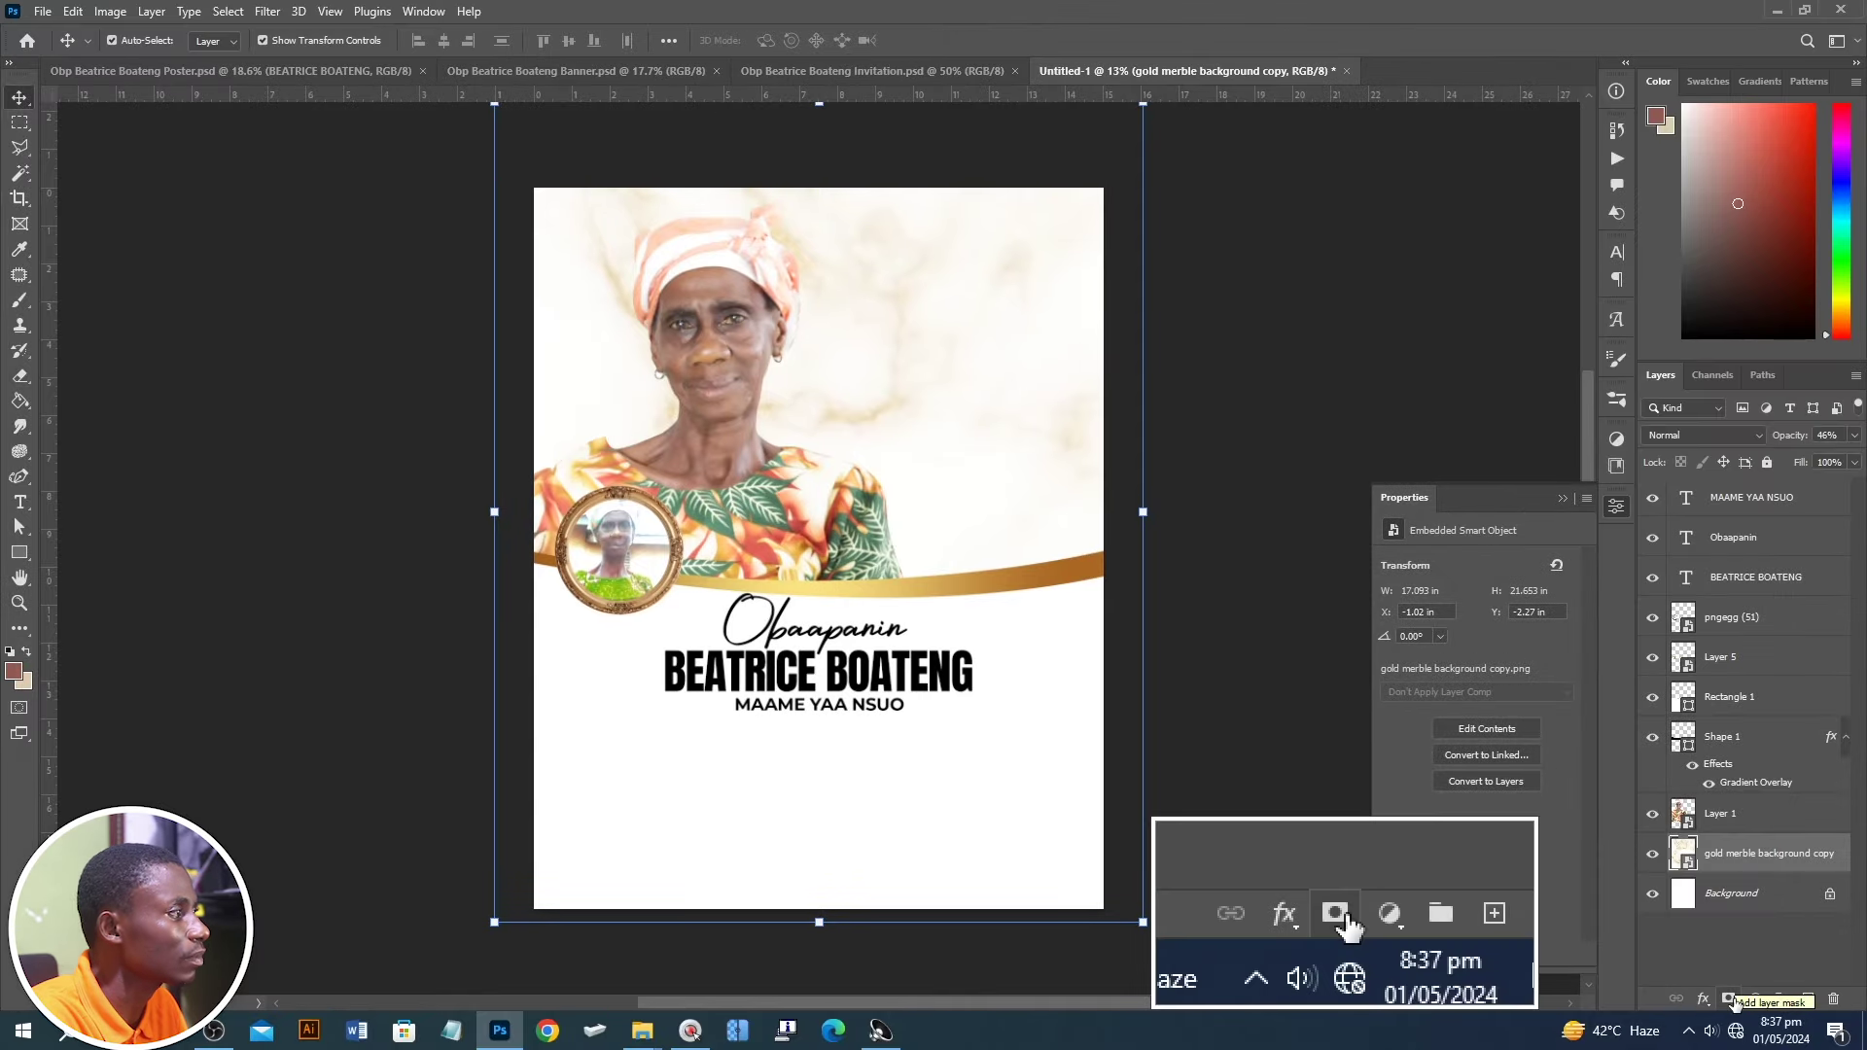
- Add a mask to the marble layer and set up a 4100 px brush
click(1729, 1000)
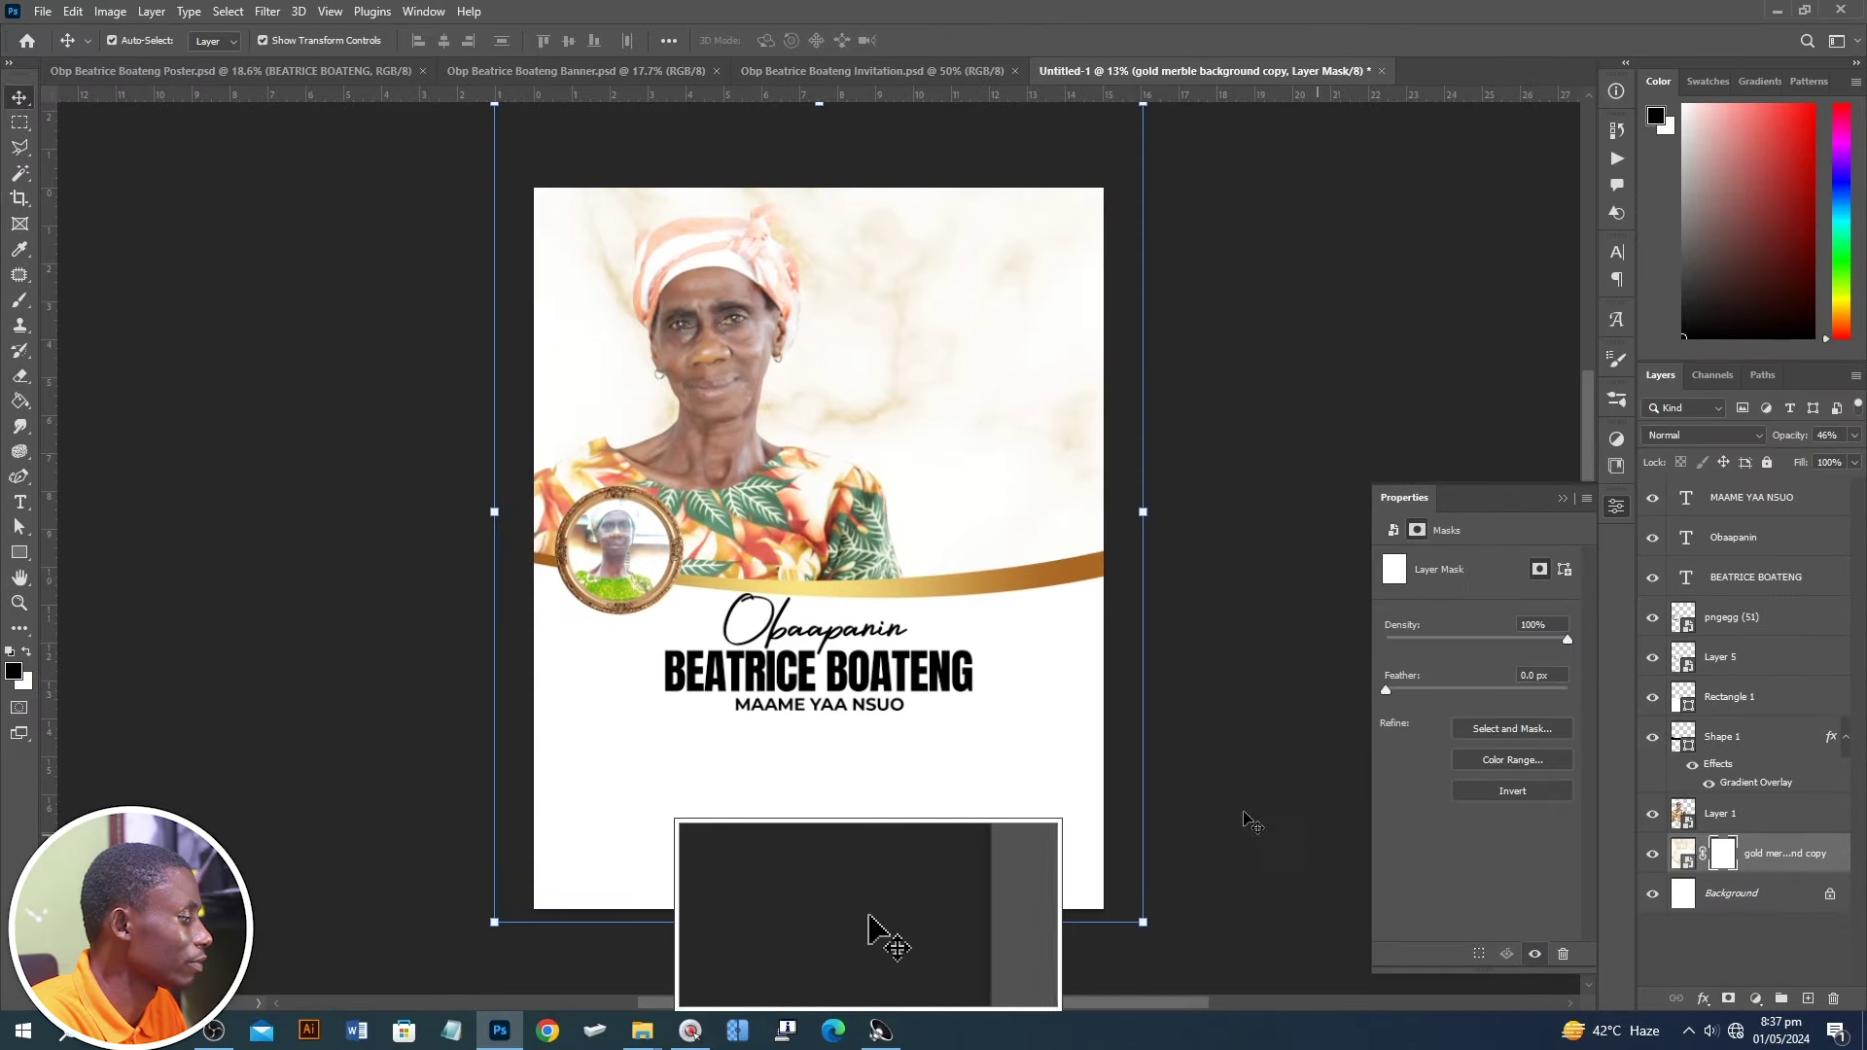
key(b)
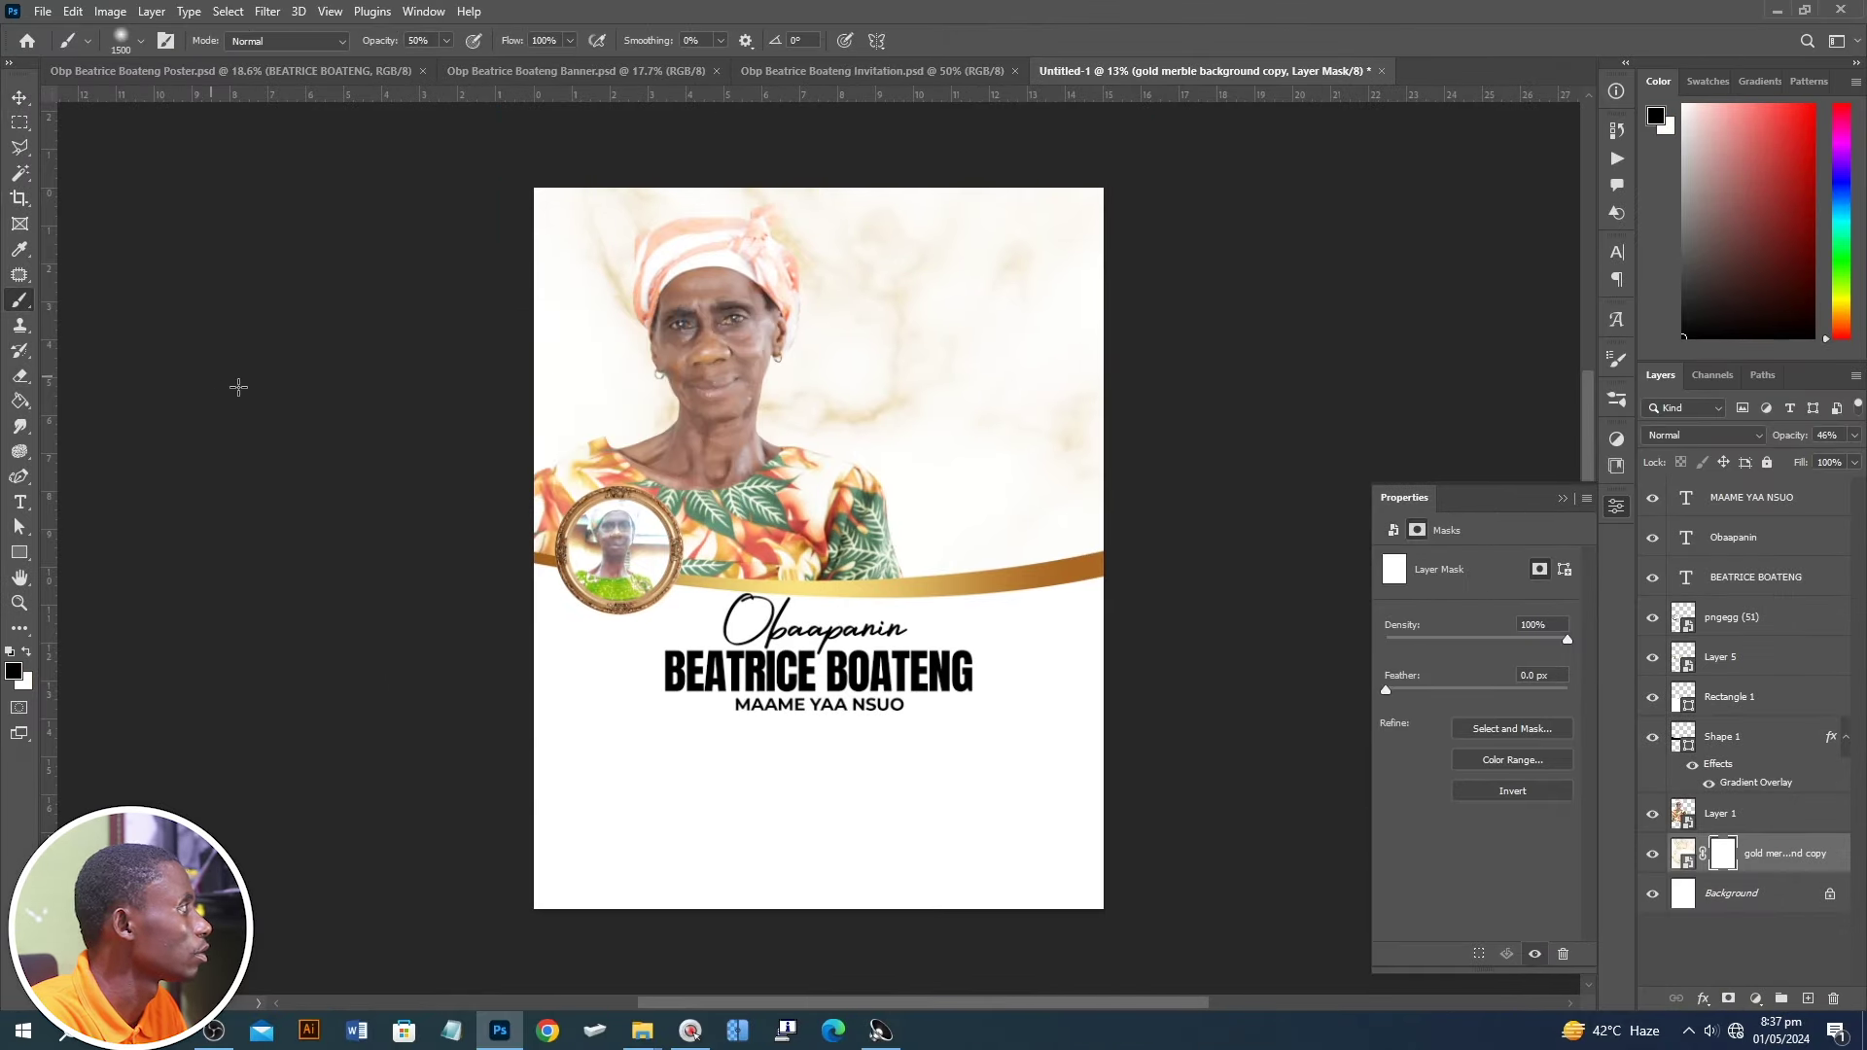
key(bracketright)
key(bracketright)
key(bracketright)
key(bracketright)
right_click(924, 397)
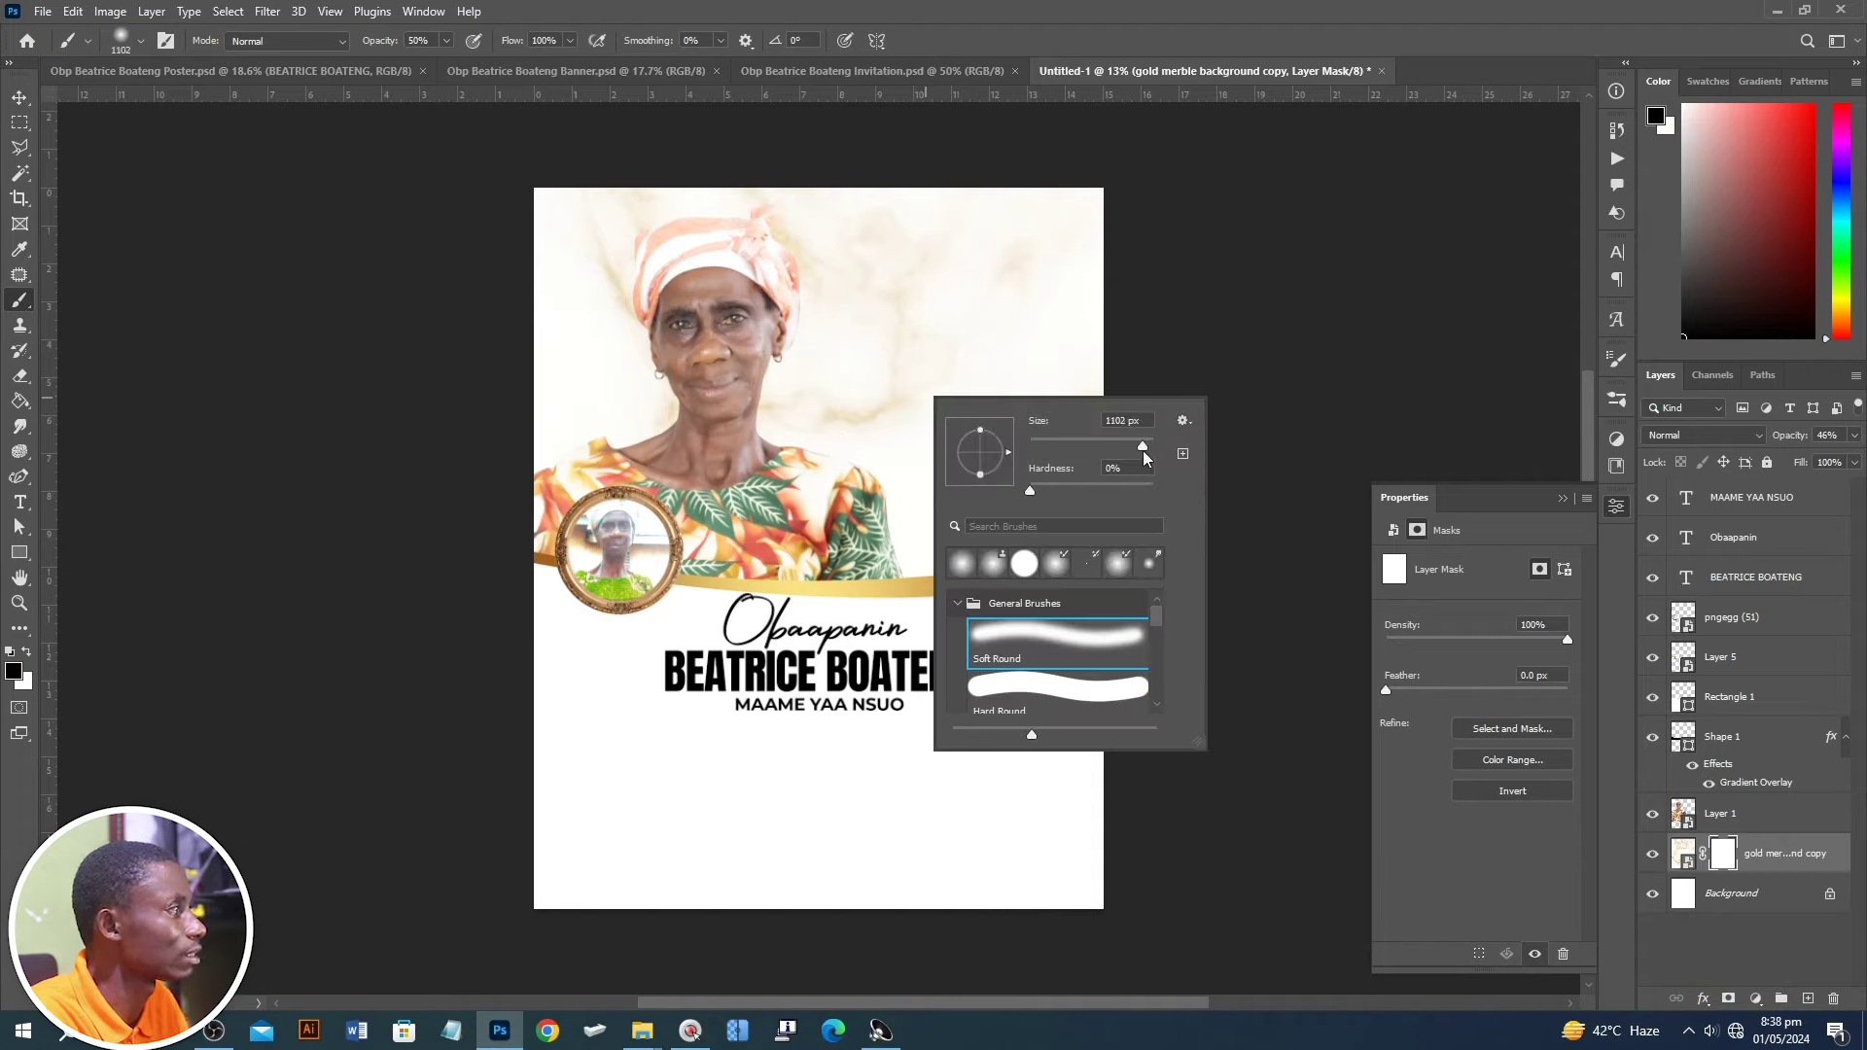
drag(1148, 448, 1151, 451)
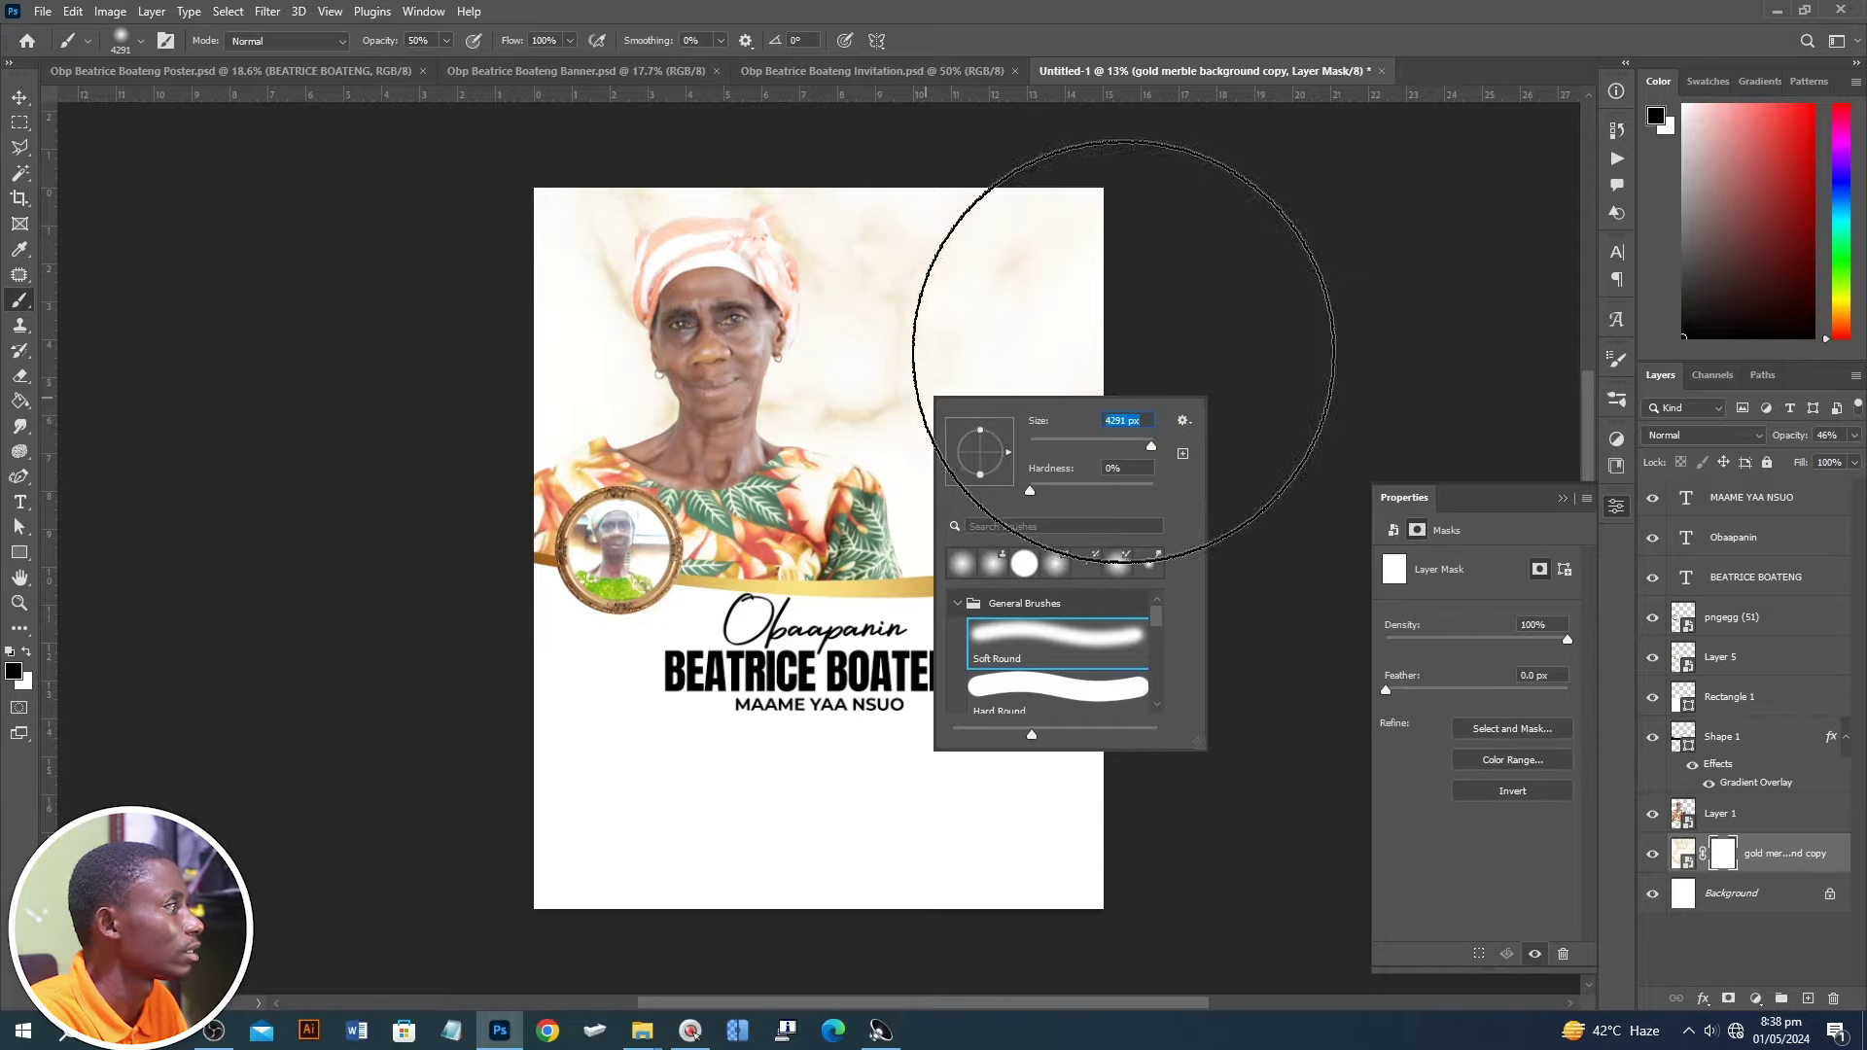
text(4100)
key(Return)
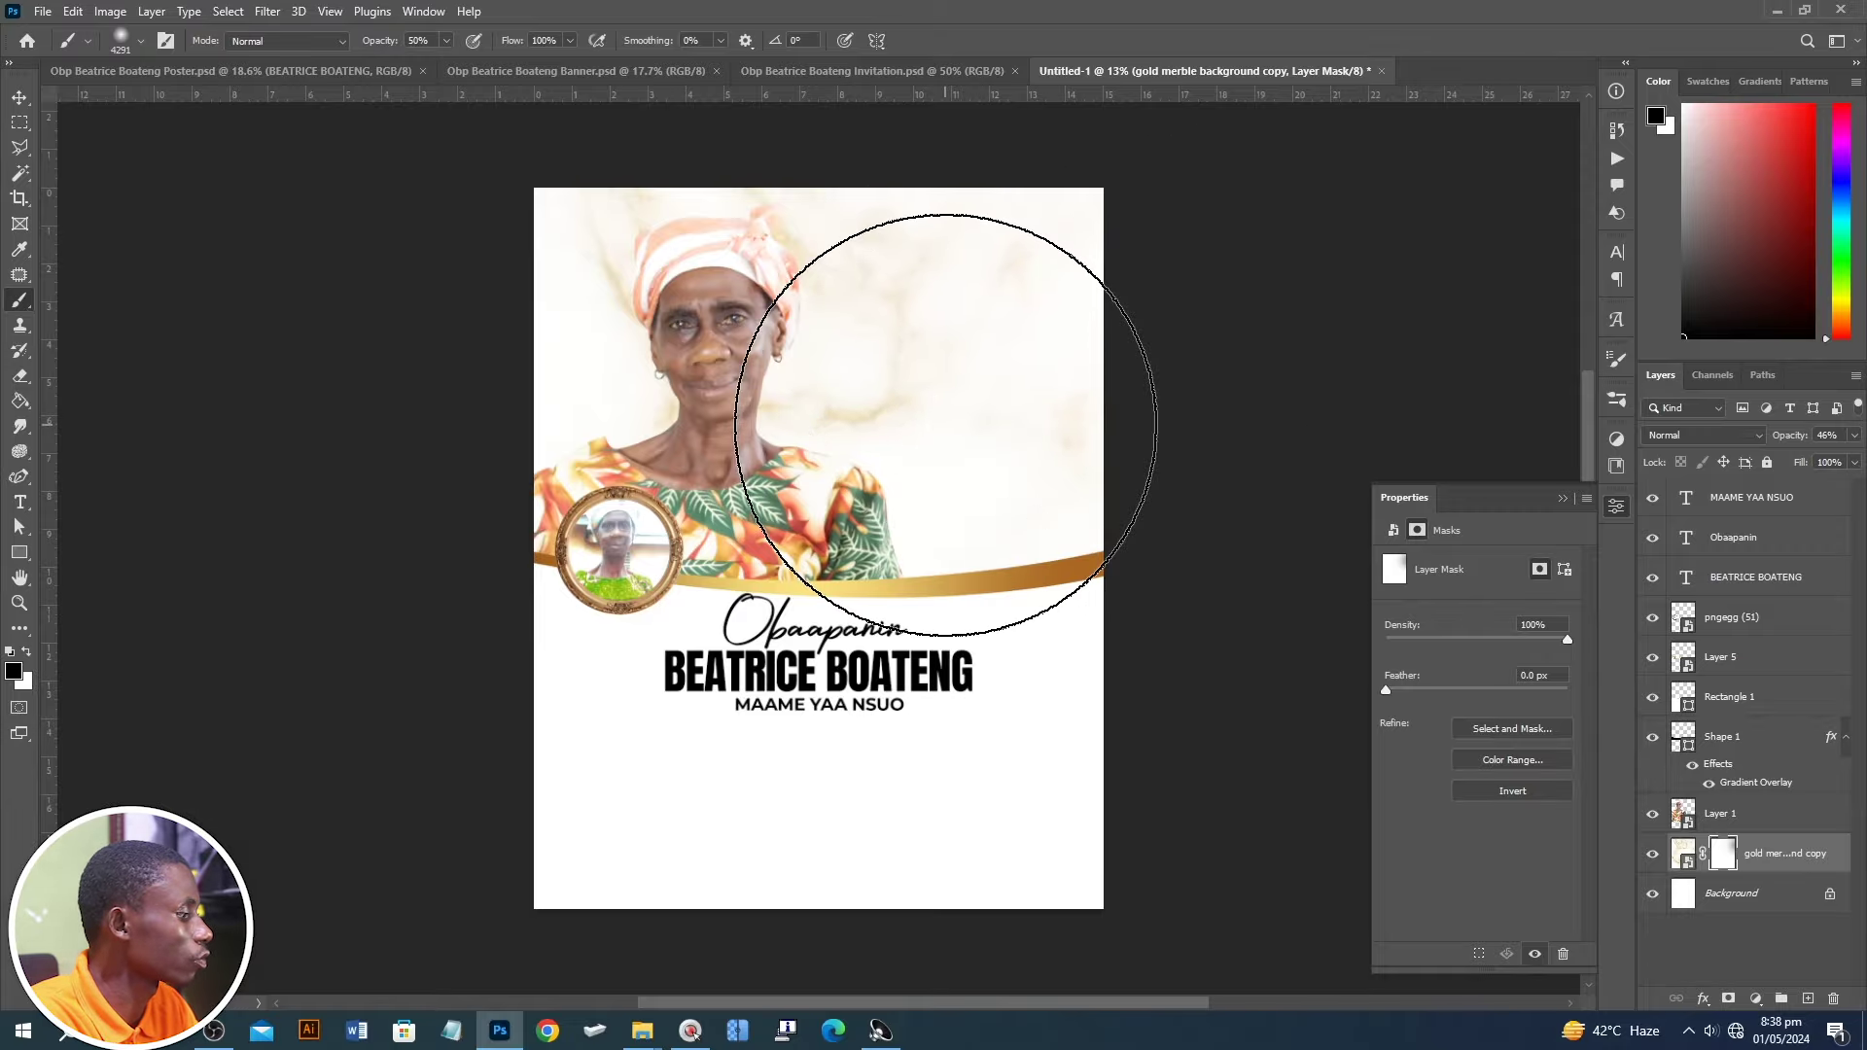
- Shrink the brush slightly and set its opacity to 50% for fading the mask
key(bracketleft)
key(bracketleft)
key(bracketleft)
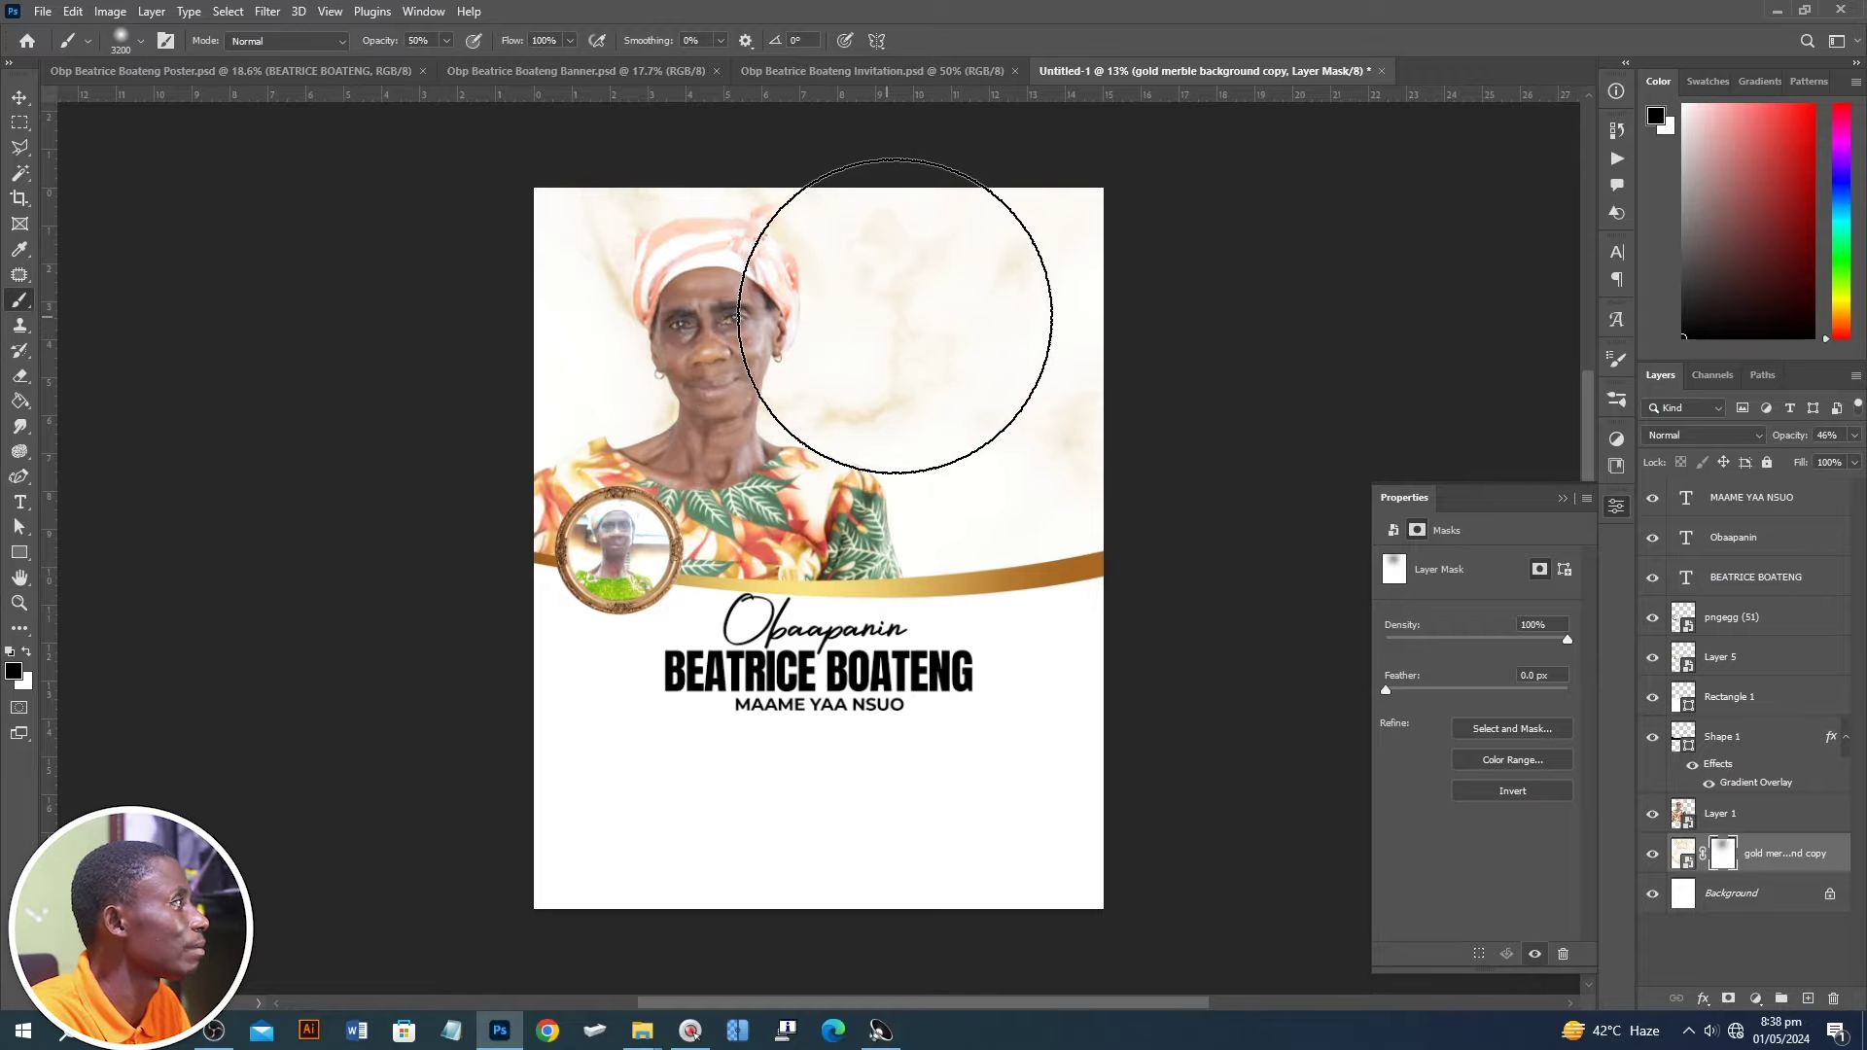
key(bracketleft)
key(bracketleft)
key(bracketleft)
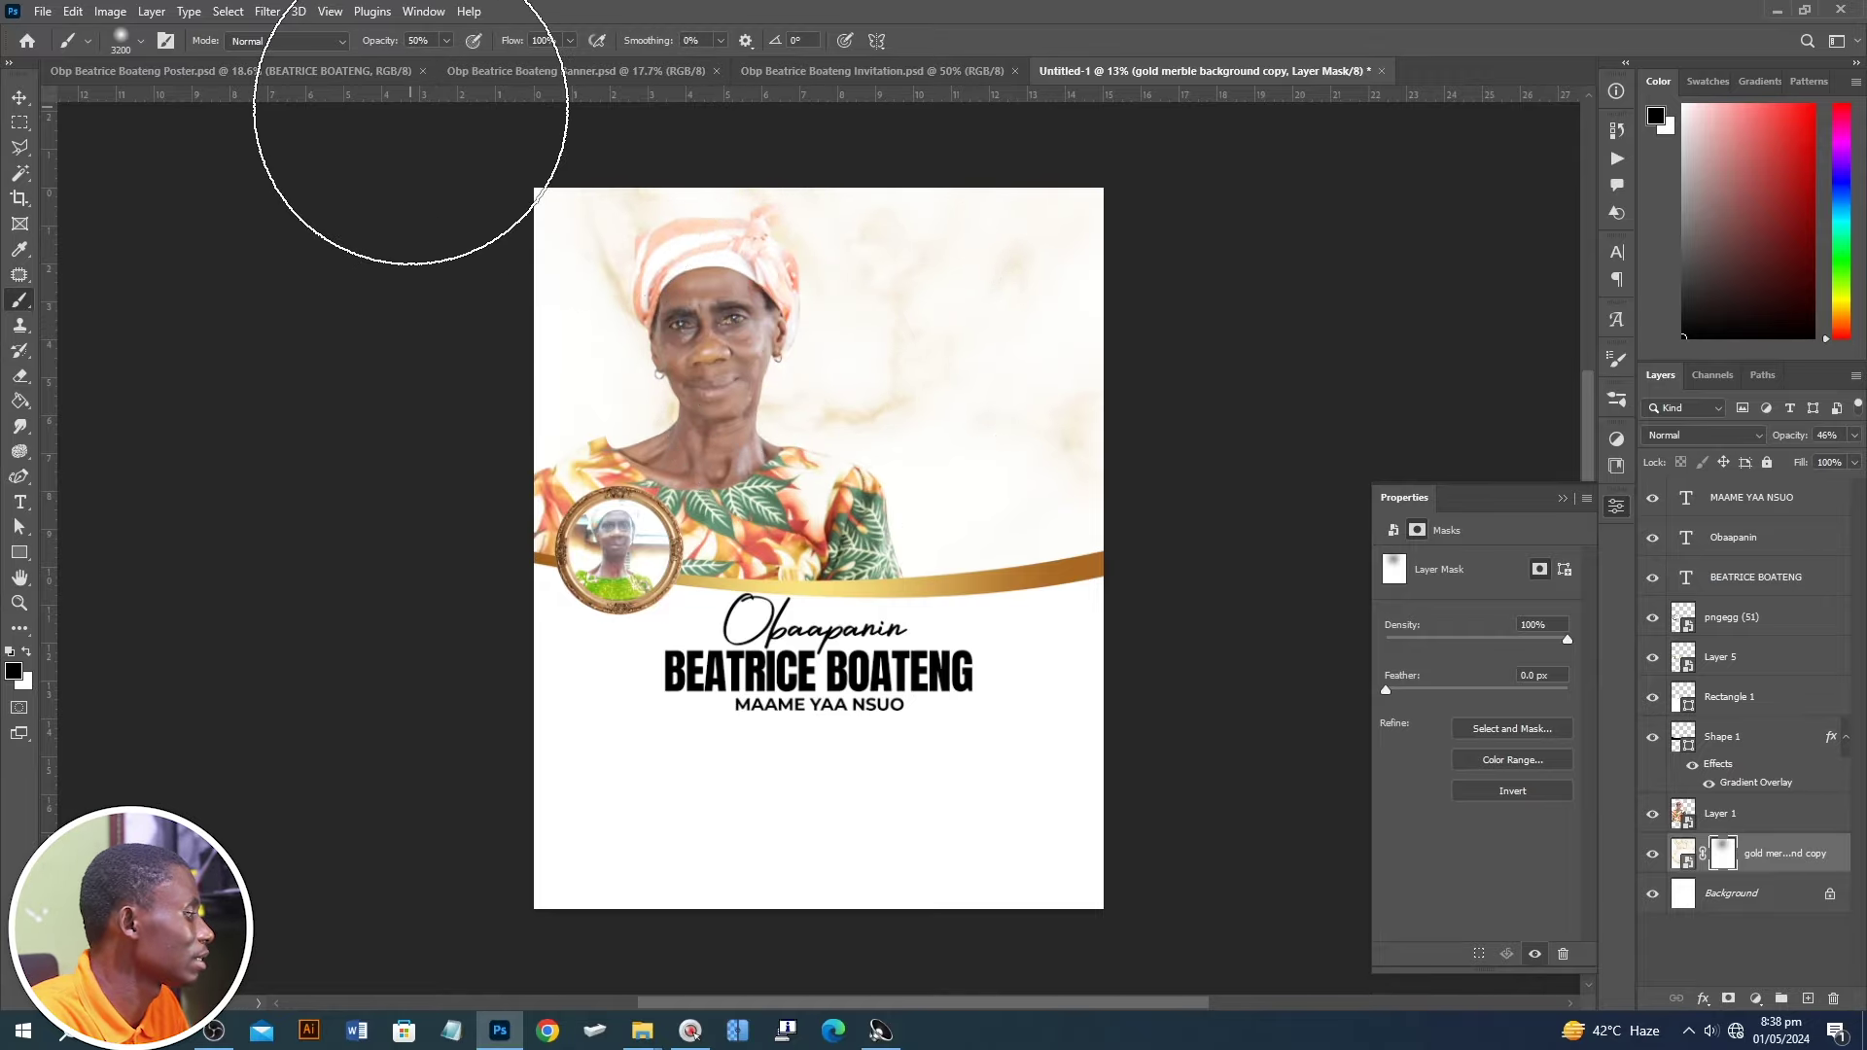
key(1)
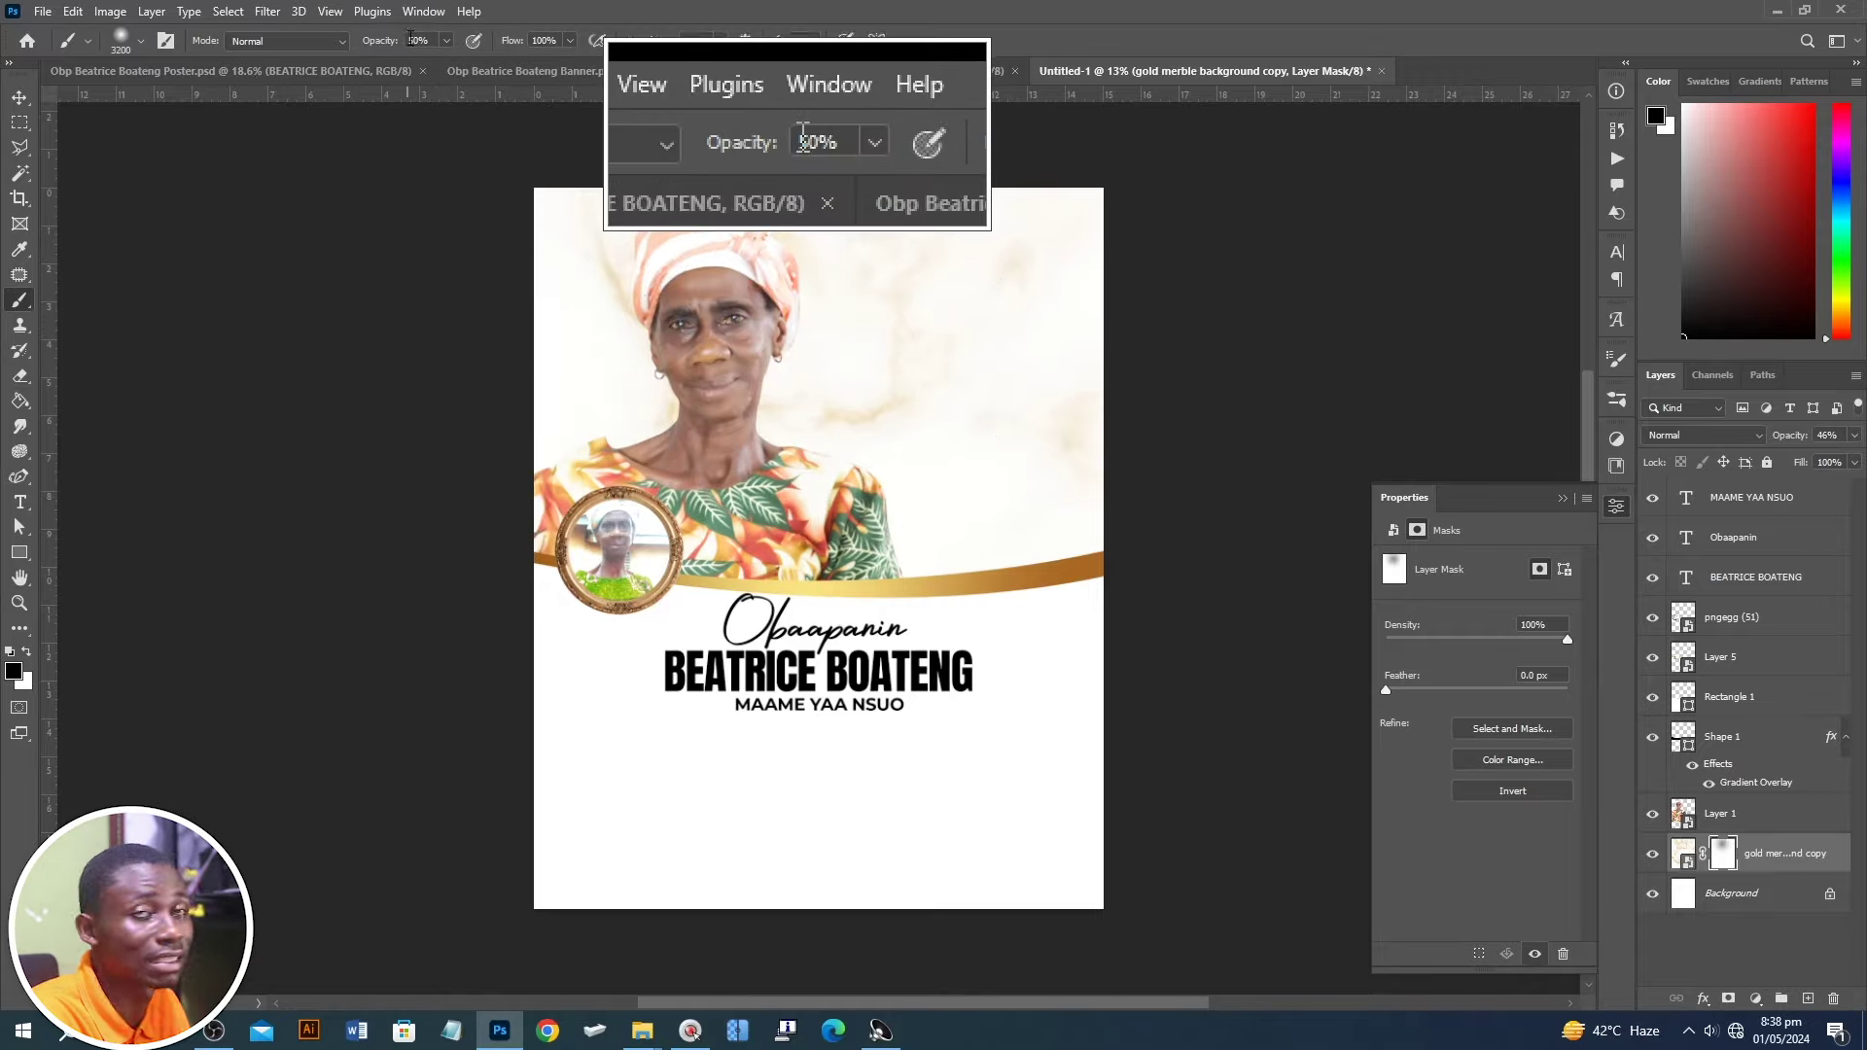
key(5)
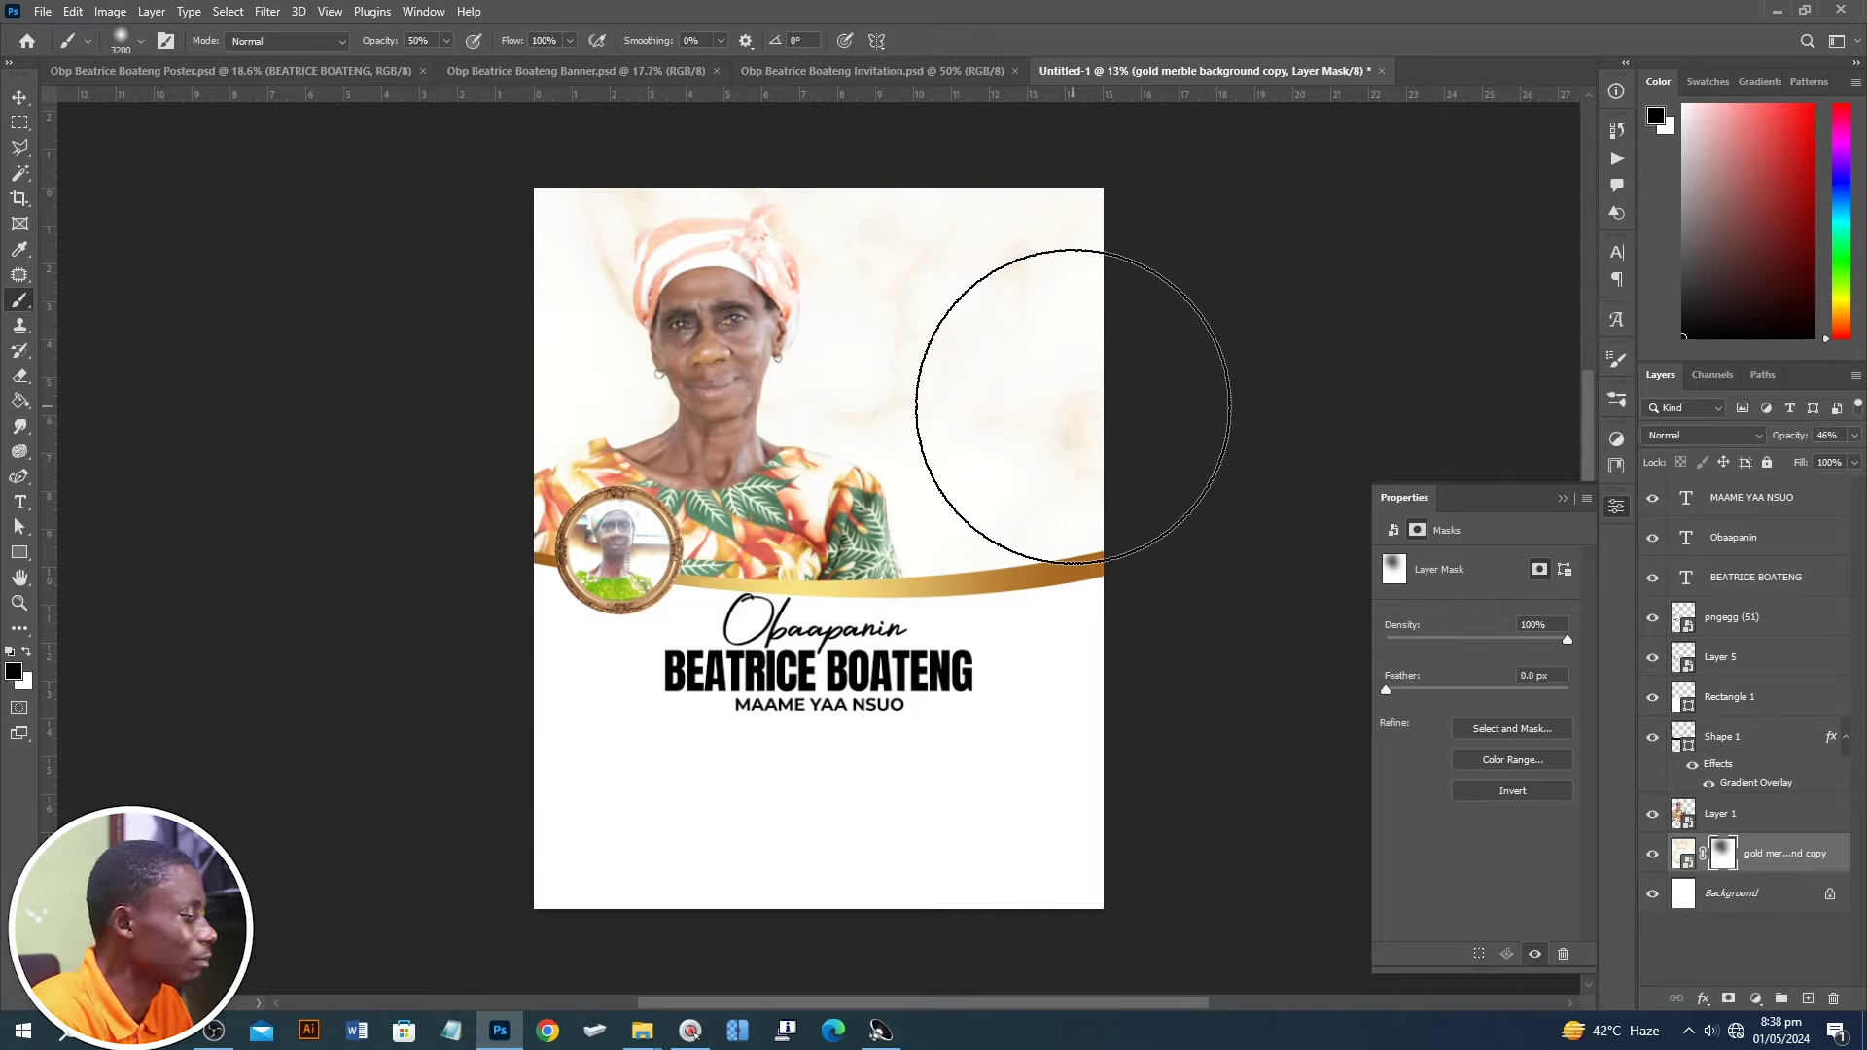
key(v)
click(1271, 387)
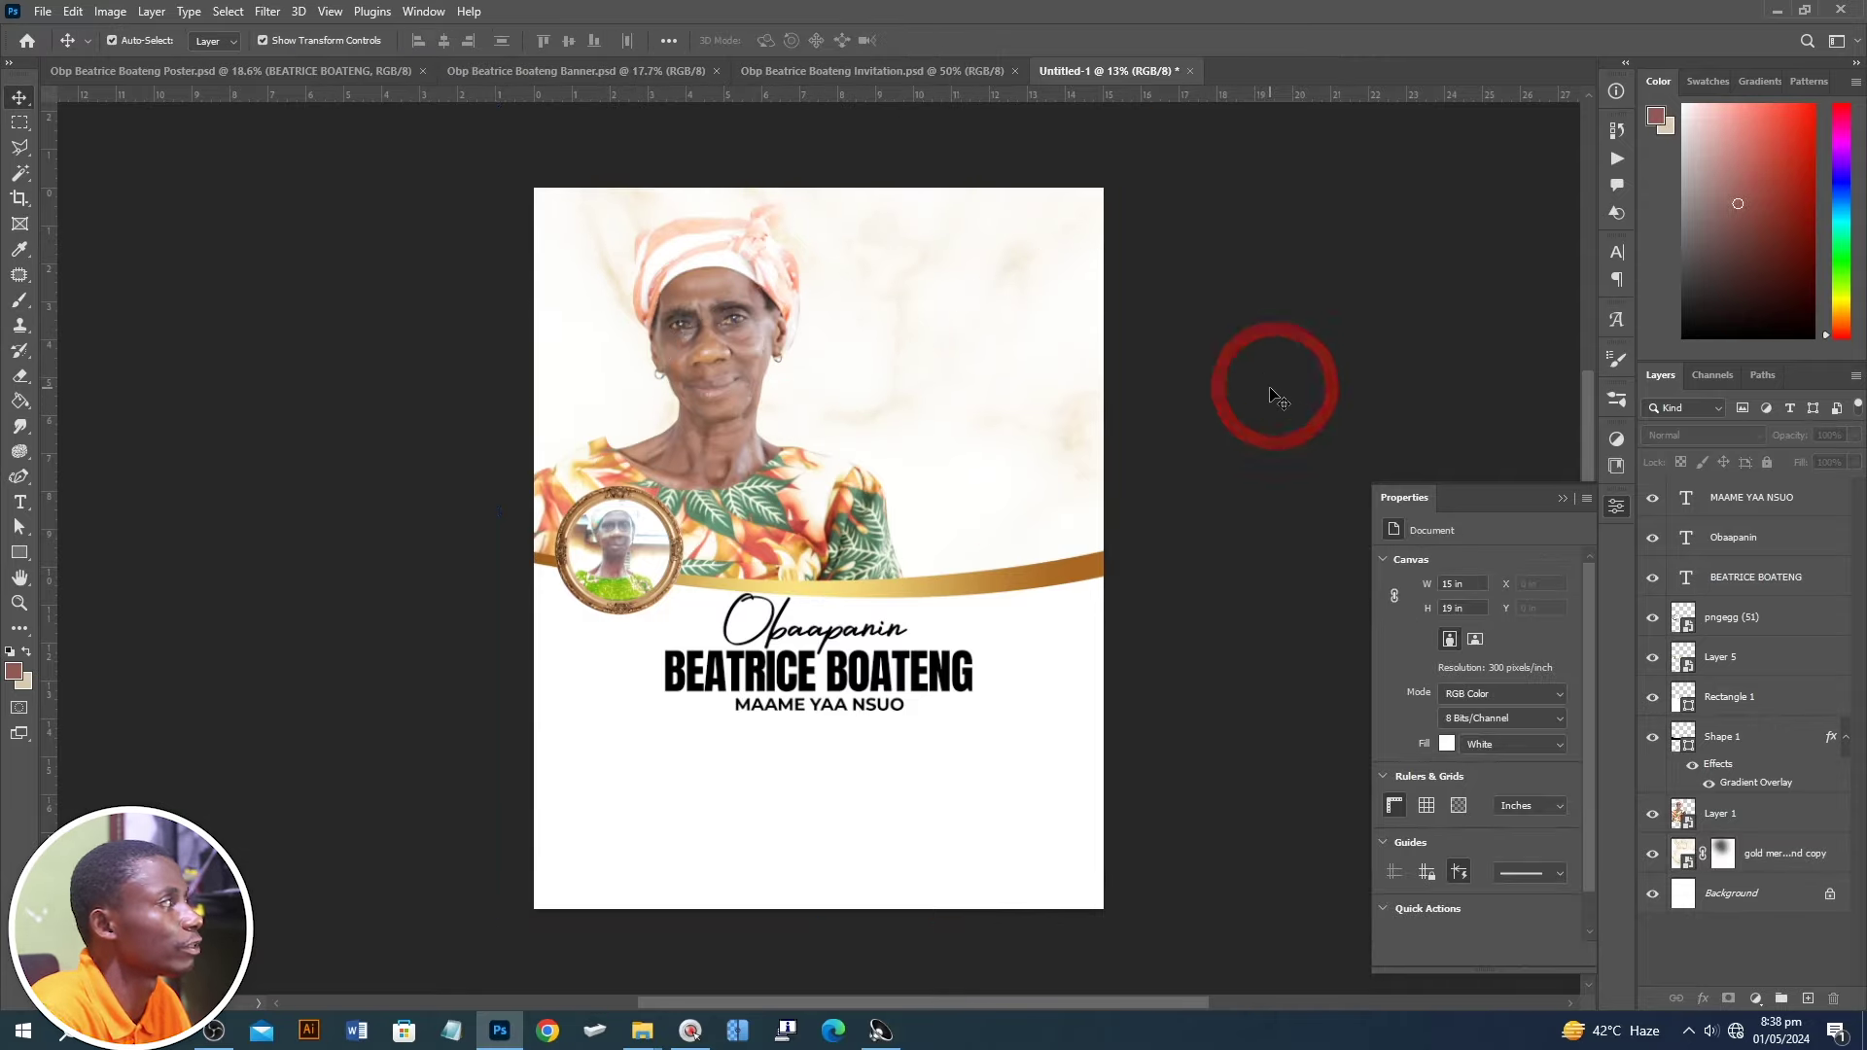
click(292, 71)
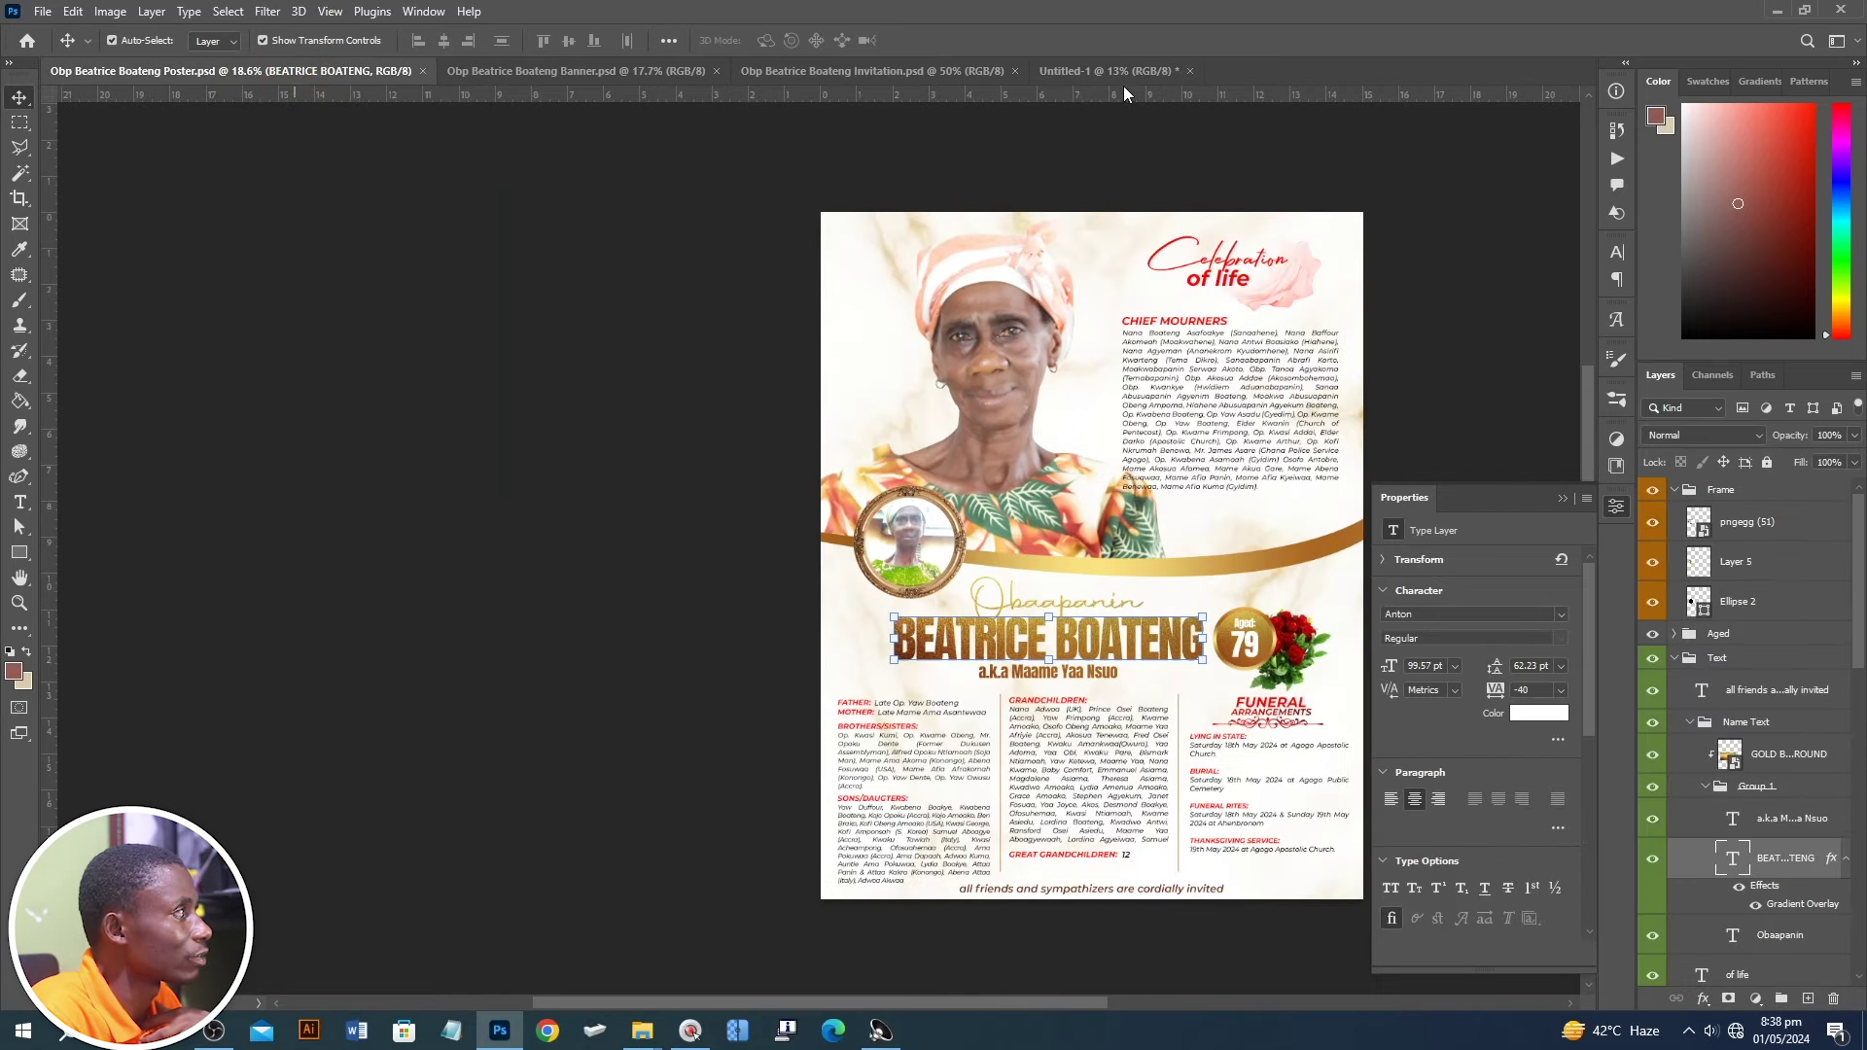
click(1124, 79)
click(1724, 856)
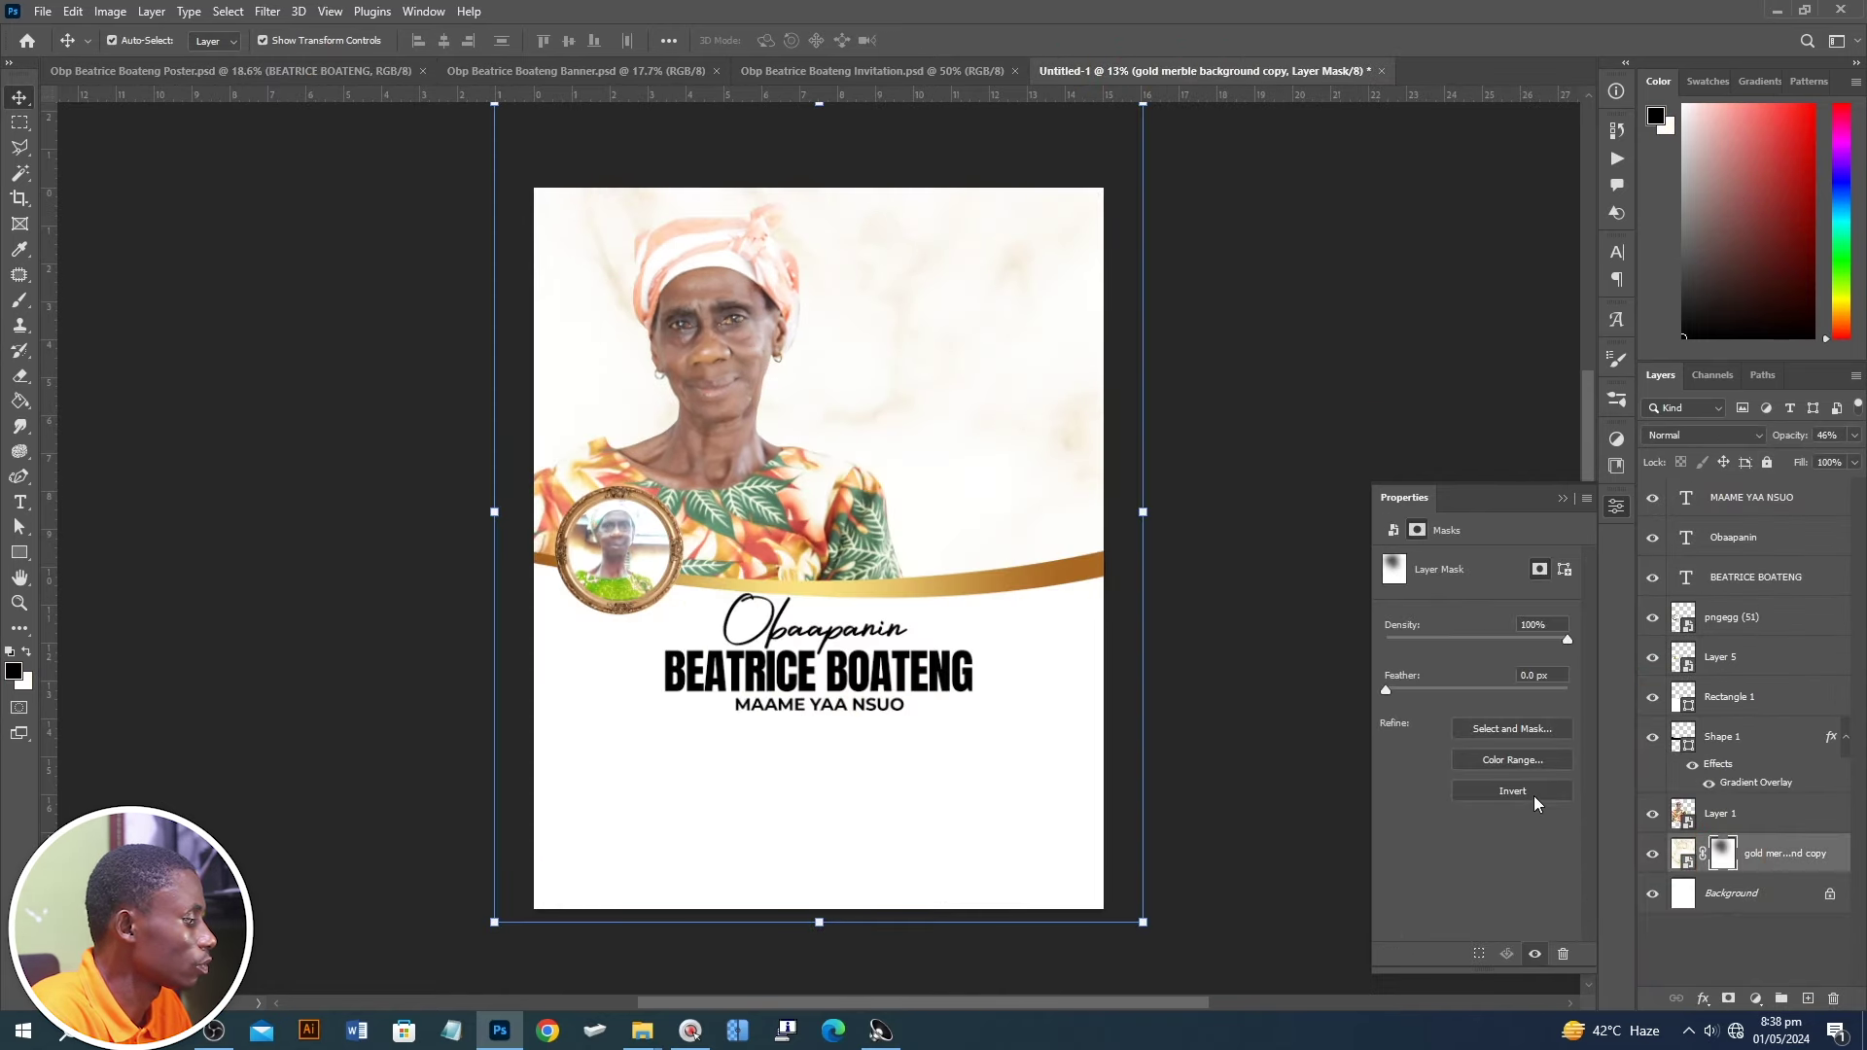
key(b)
key(d)
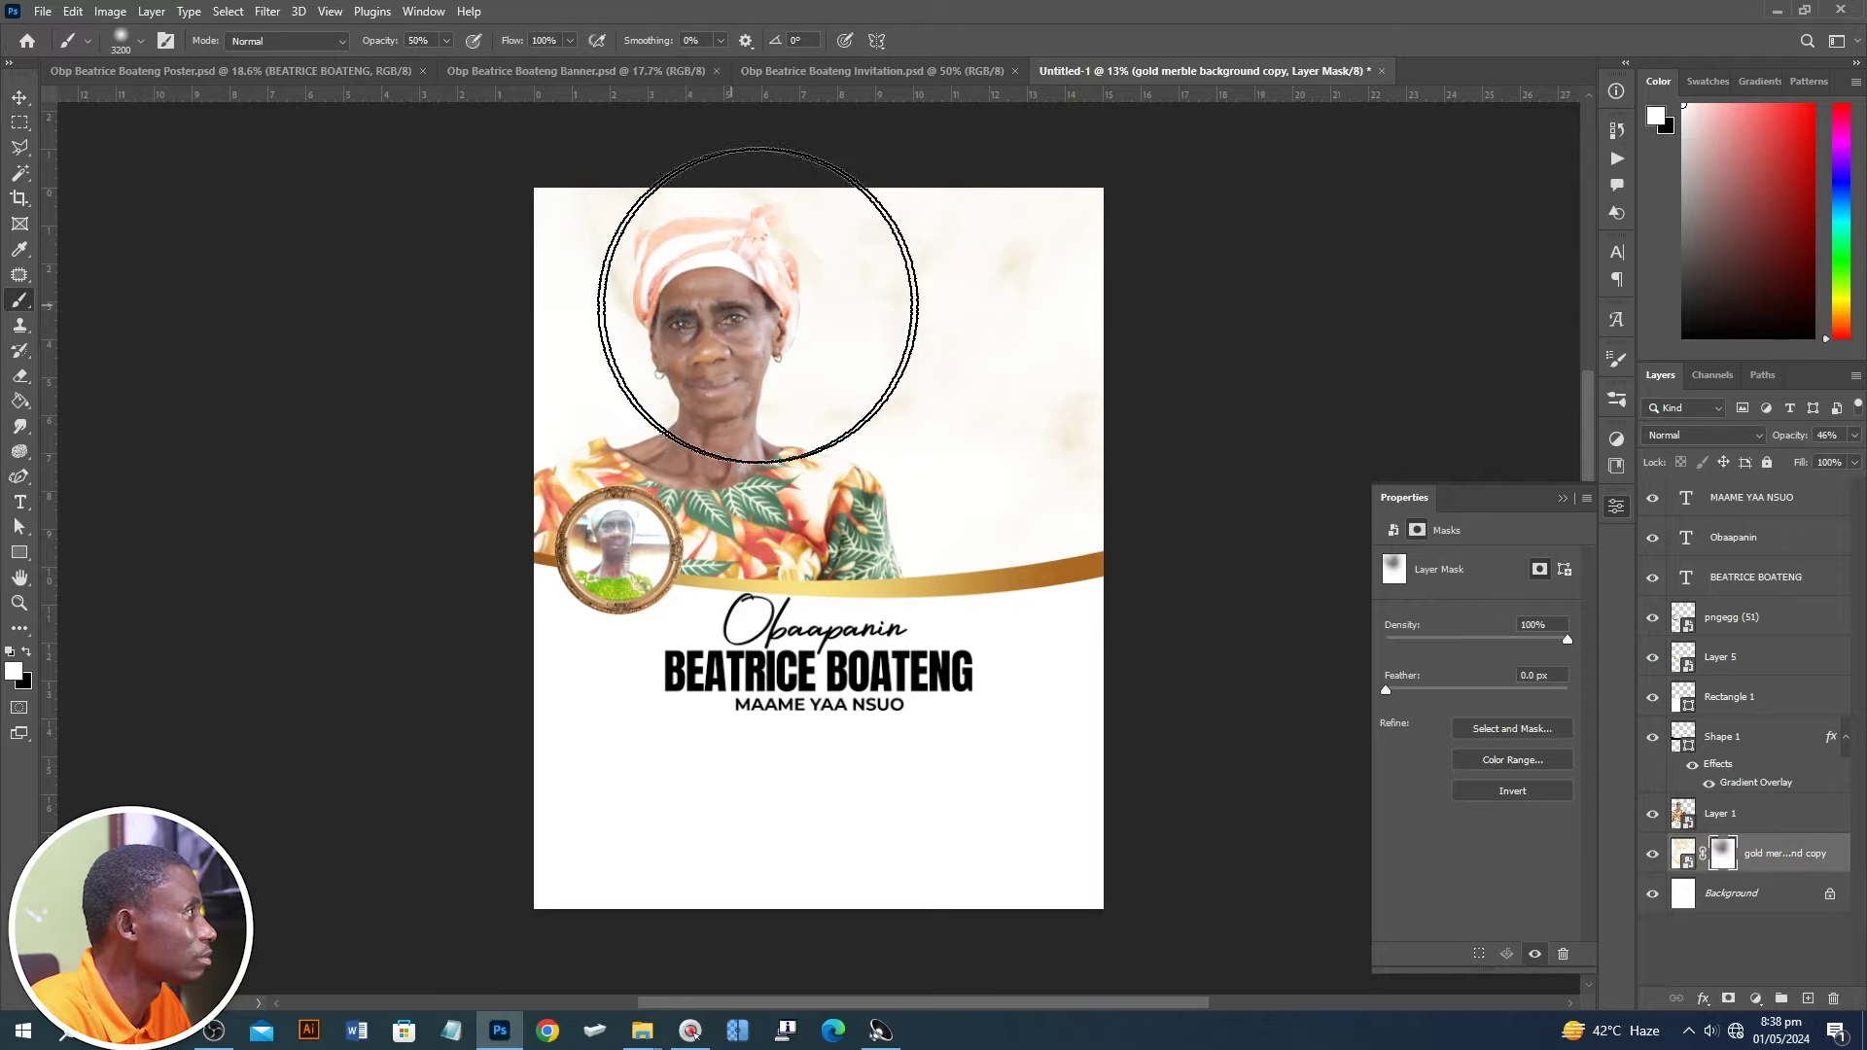
key(v)
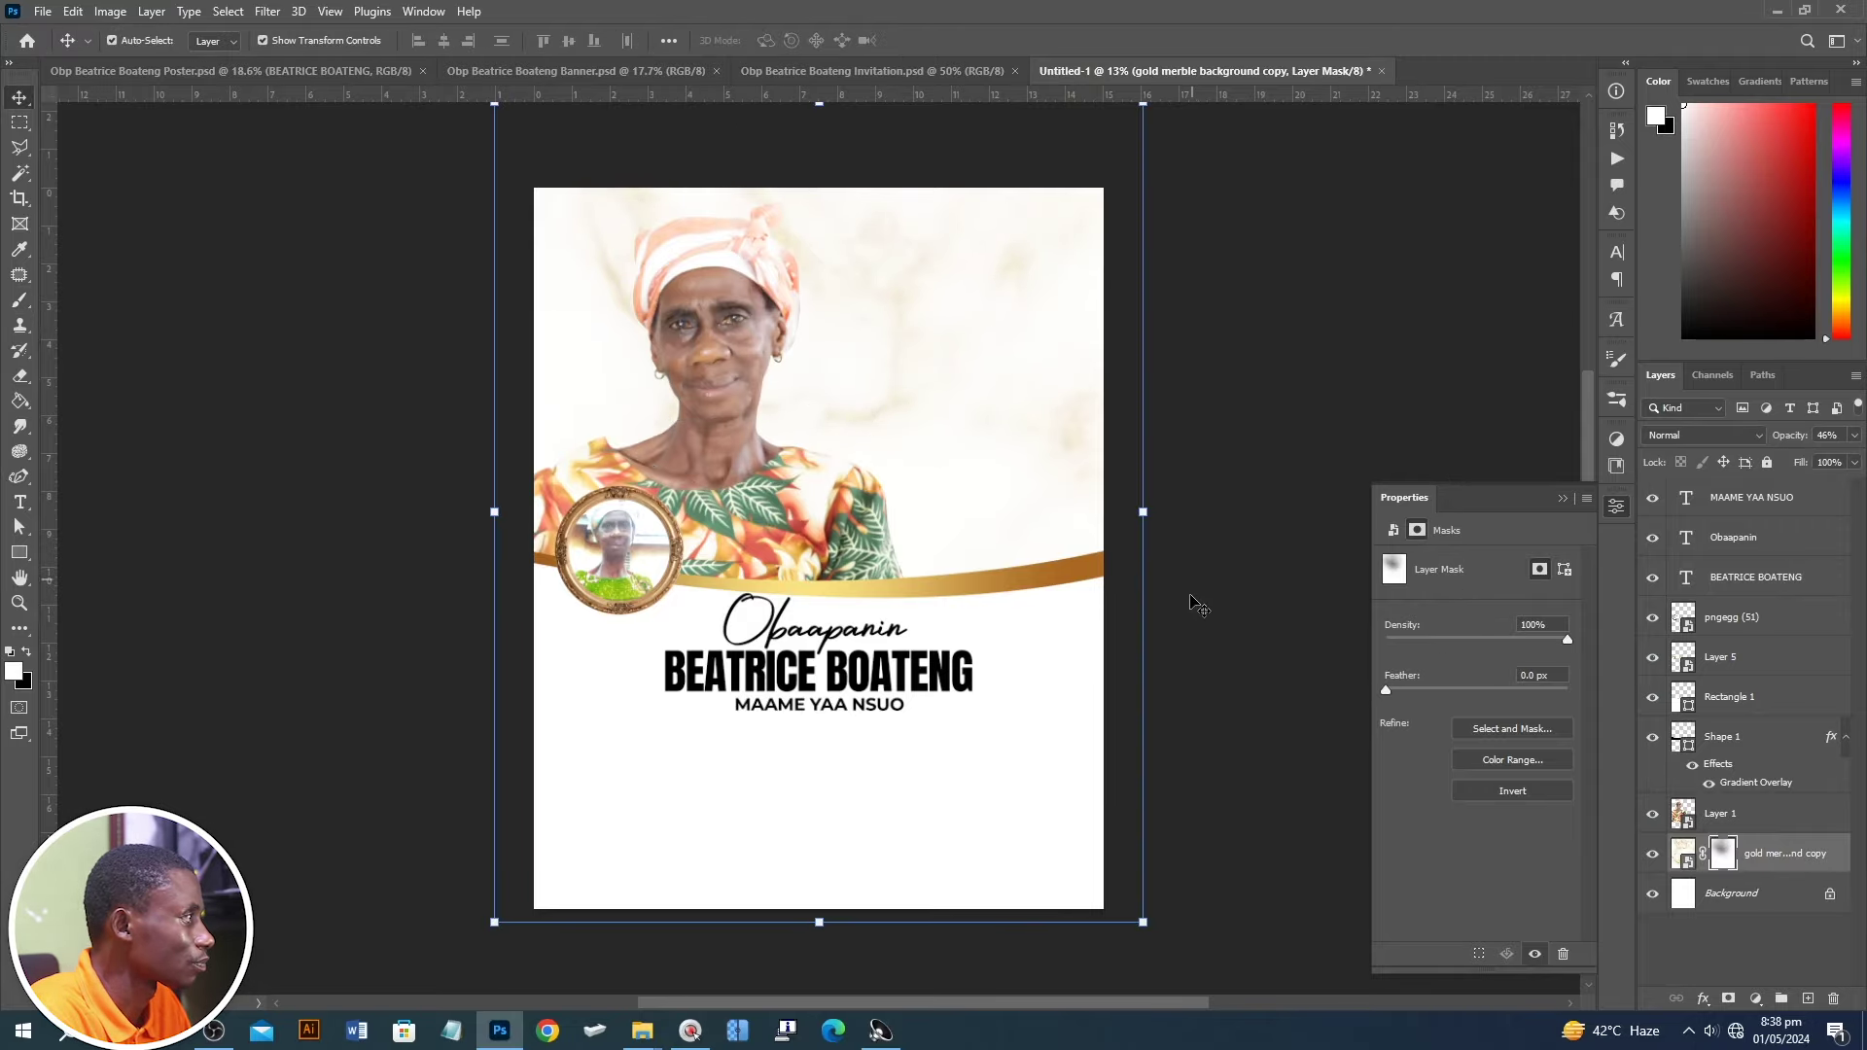
- Place the gold merble image onto the card above the Rectangle 1 layer
click(1060, 744)
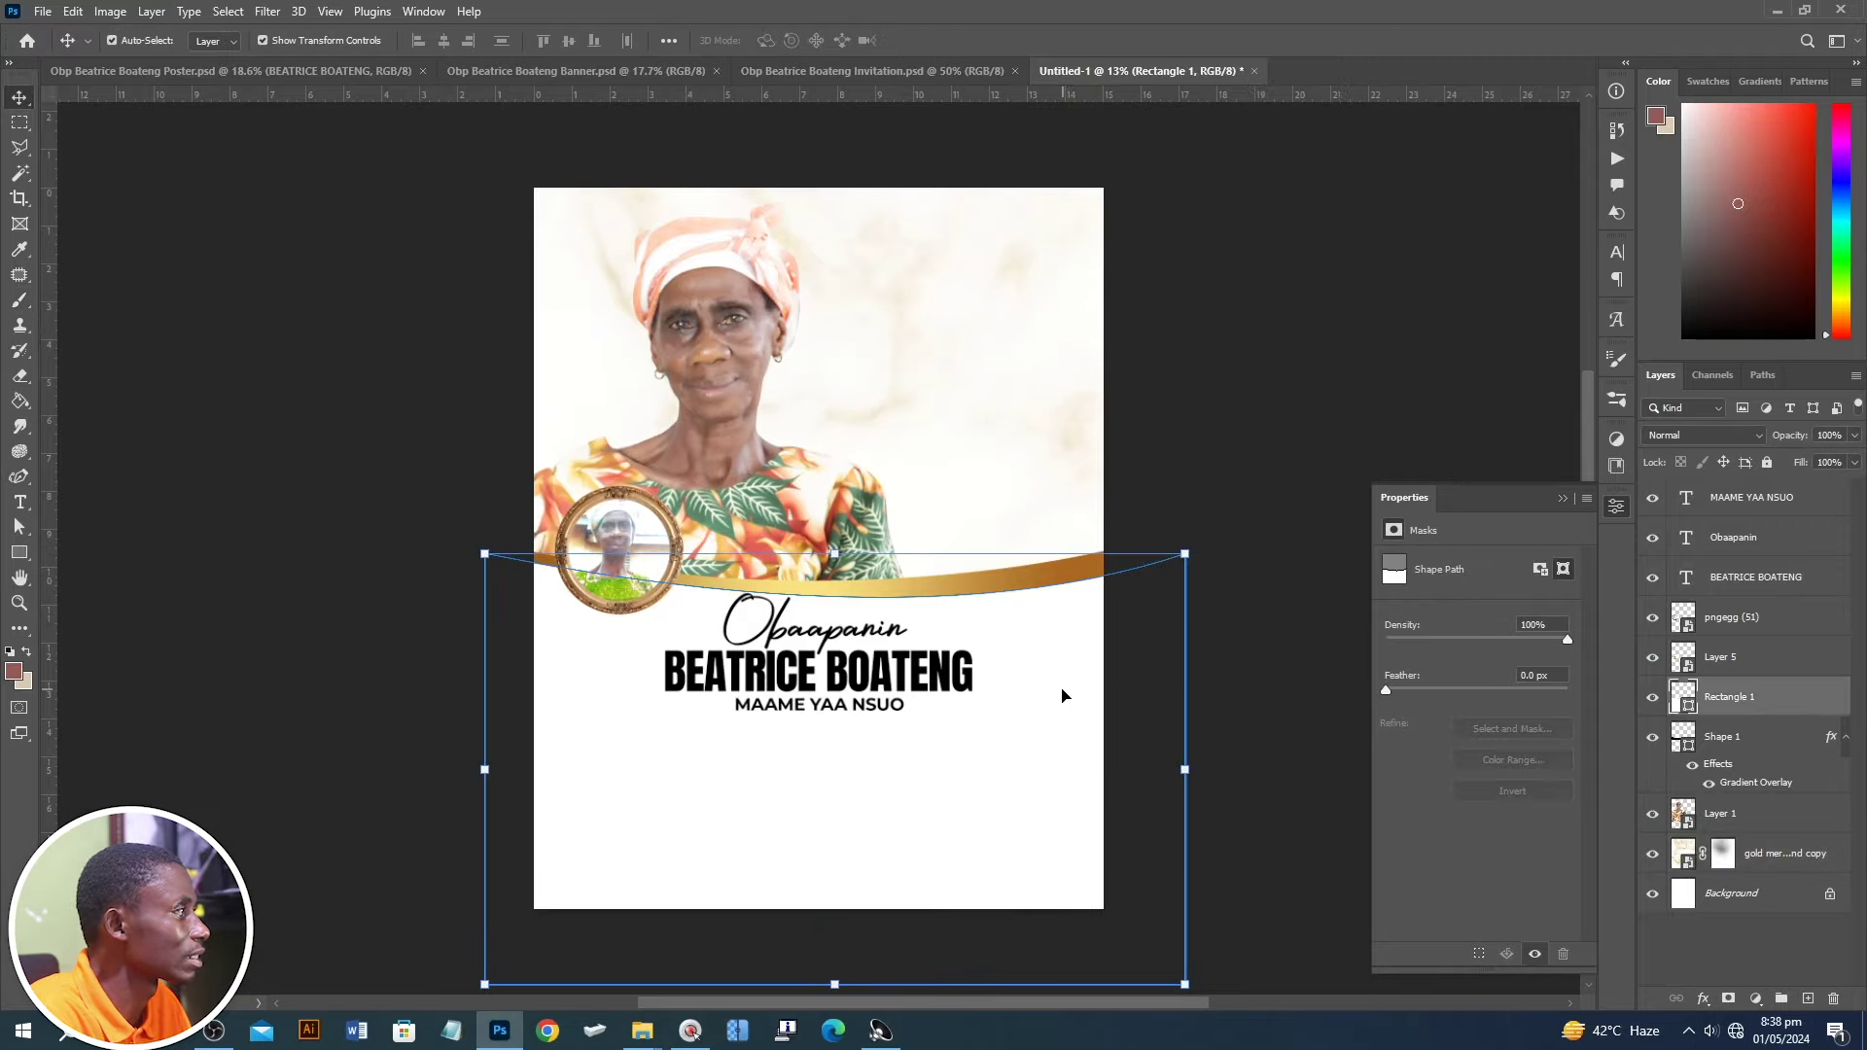
key(alt+Tab)
mouse_move(496, 292)
mouse_down()
mouse_move(637, 479)
mouse_move(973, 638)
mouse_up()
key(alt+Tab)
key(Return)
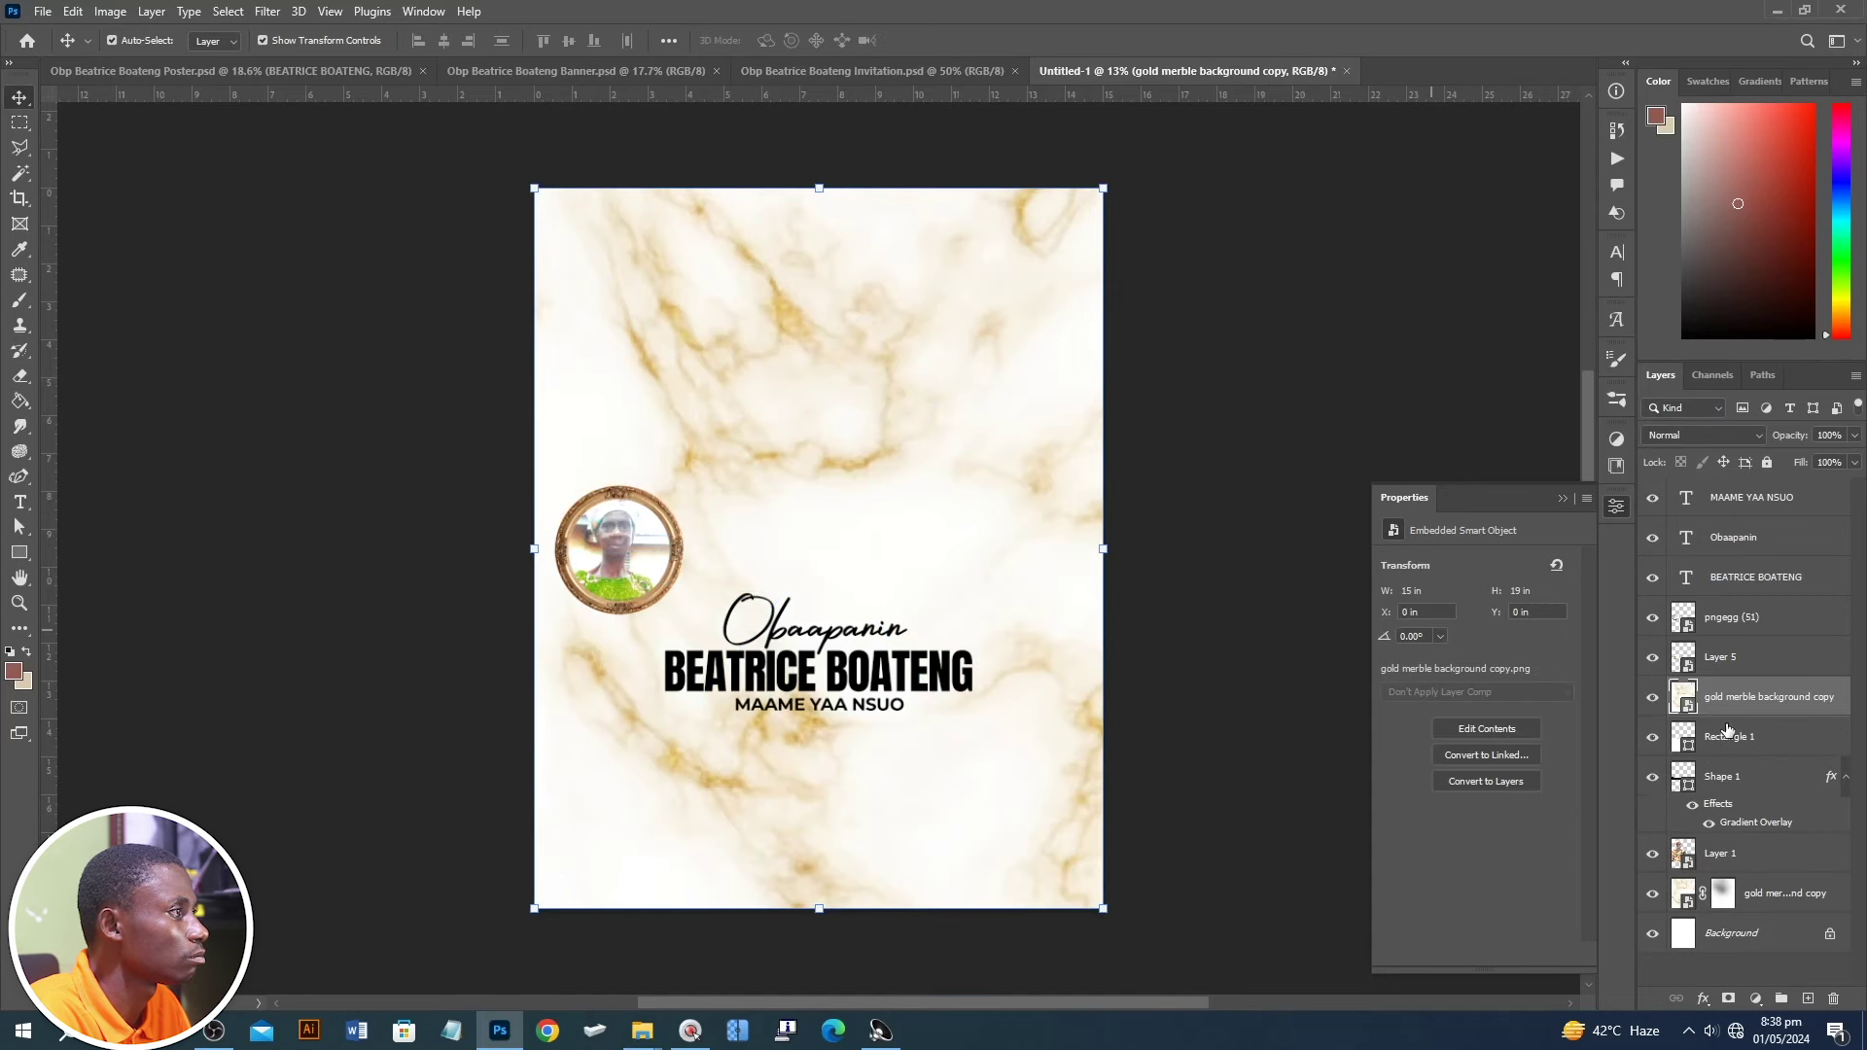
- Clip the marble into the rectangle, enlarge it over the lower card, and set 50% opacity
right_click(1741, 700)
click(1545, 610)
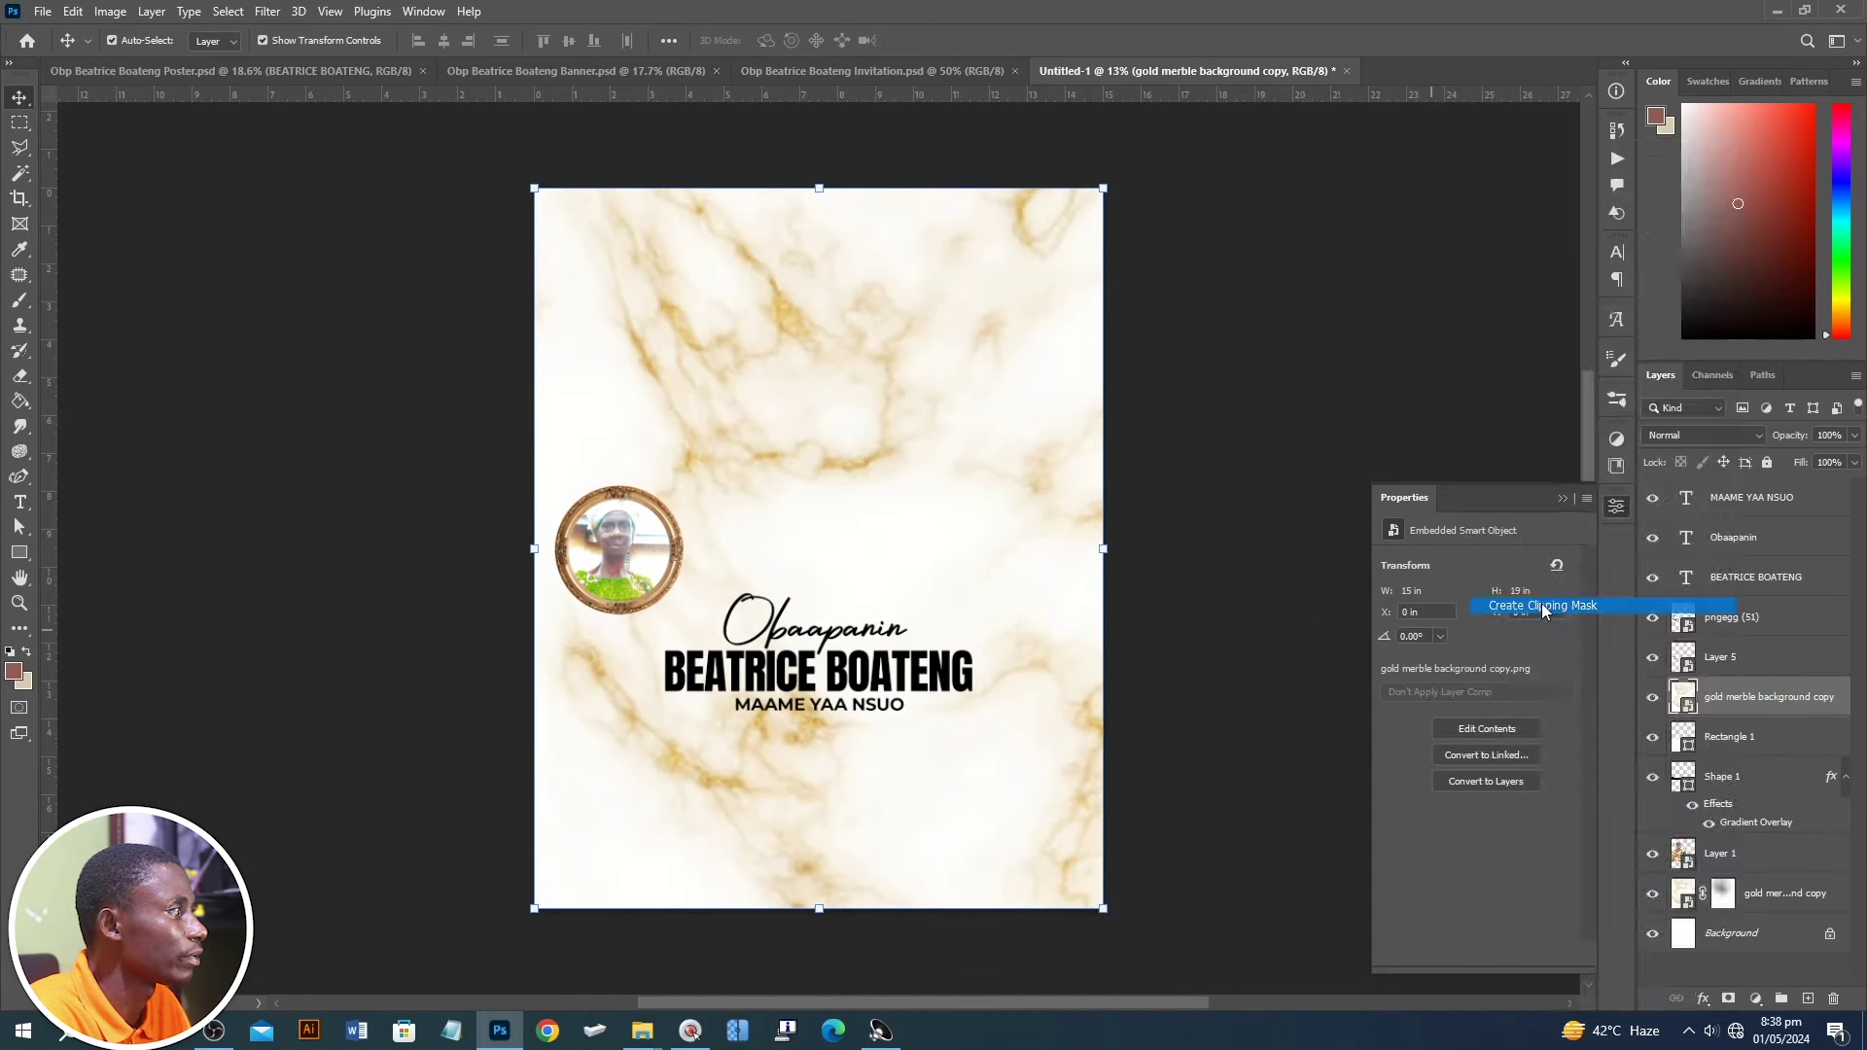
drag(965, 608, 1010, 784)
drag(1108, 276, 1117, 257)
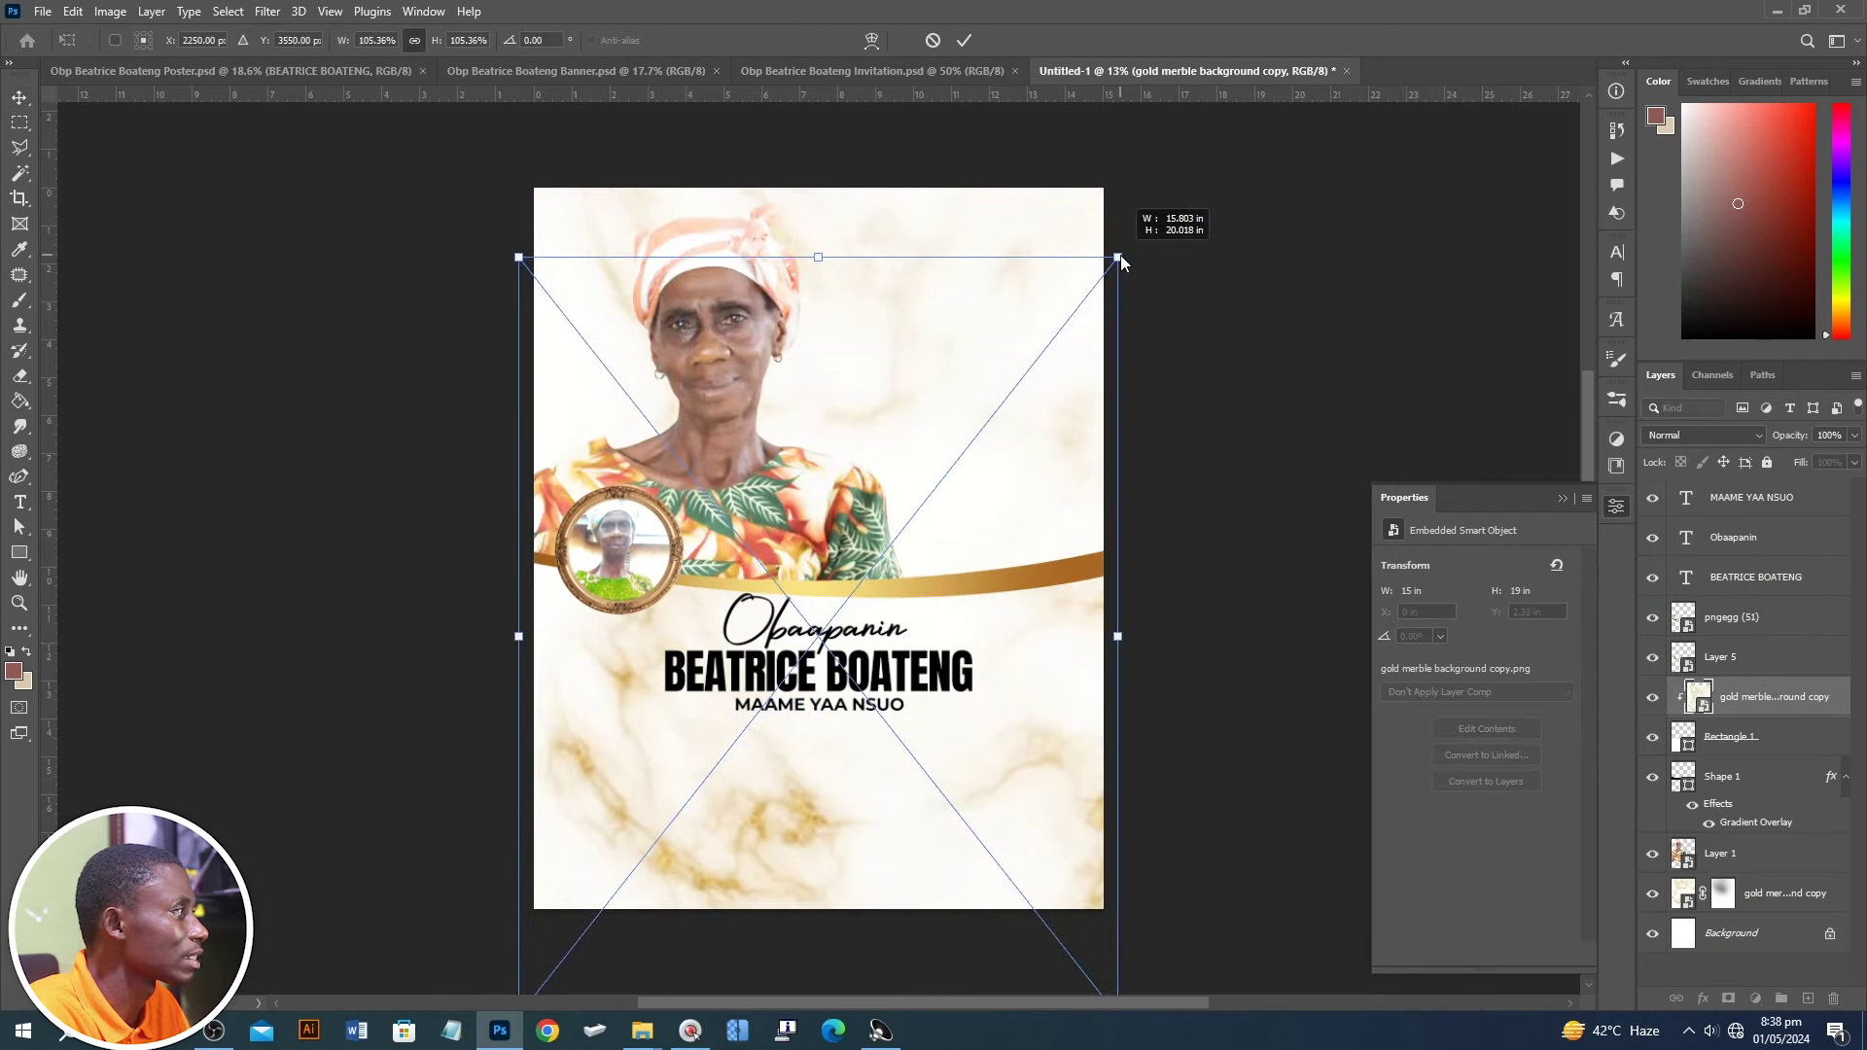
drag(1747, 435, 1733, 437)
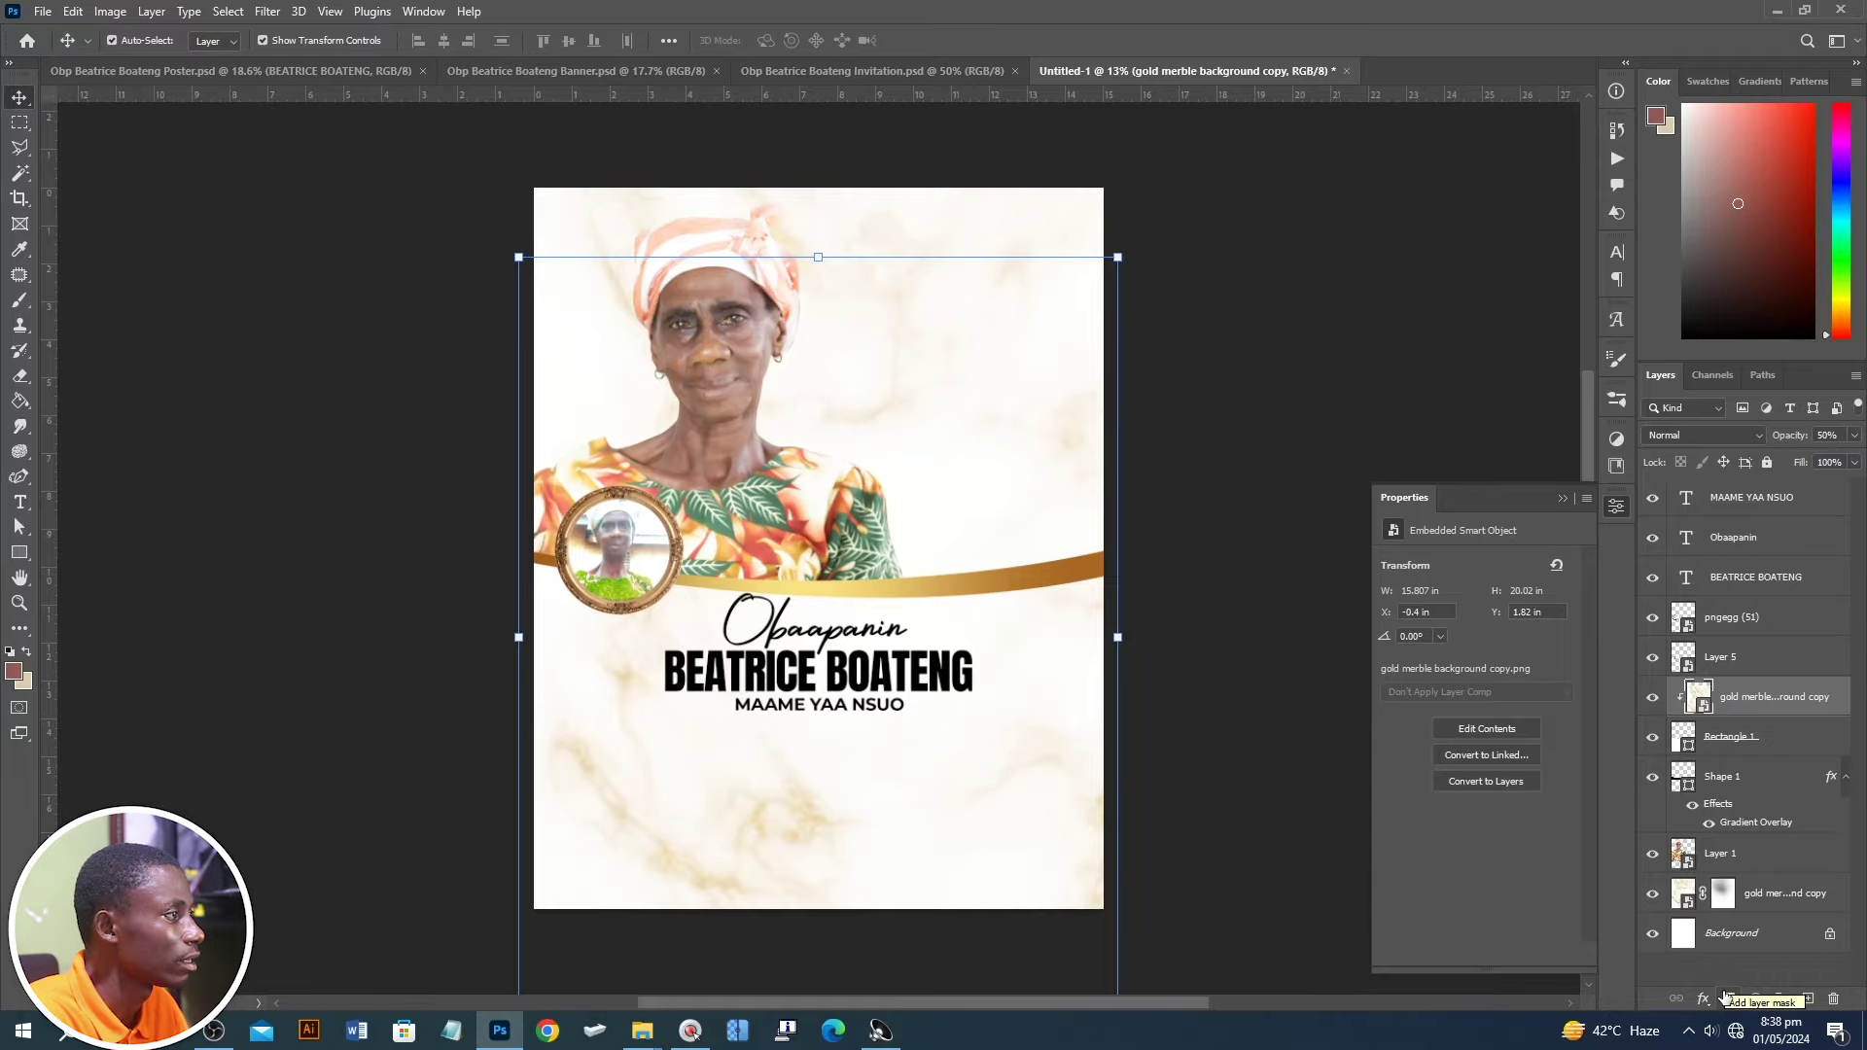
- Mask the new marble layer and paint black to fade it beneath the name text
click(1730, 999)
key(b)
click(657, 784)
key(x)
click(775, 771)
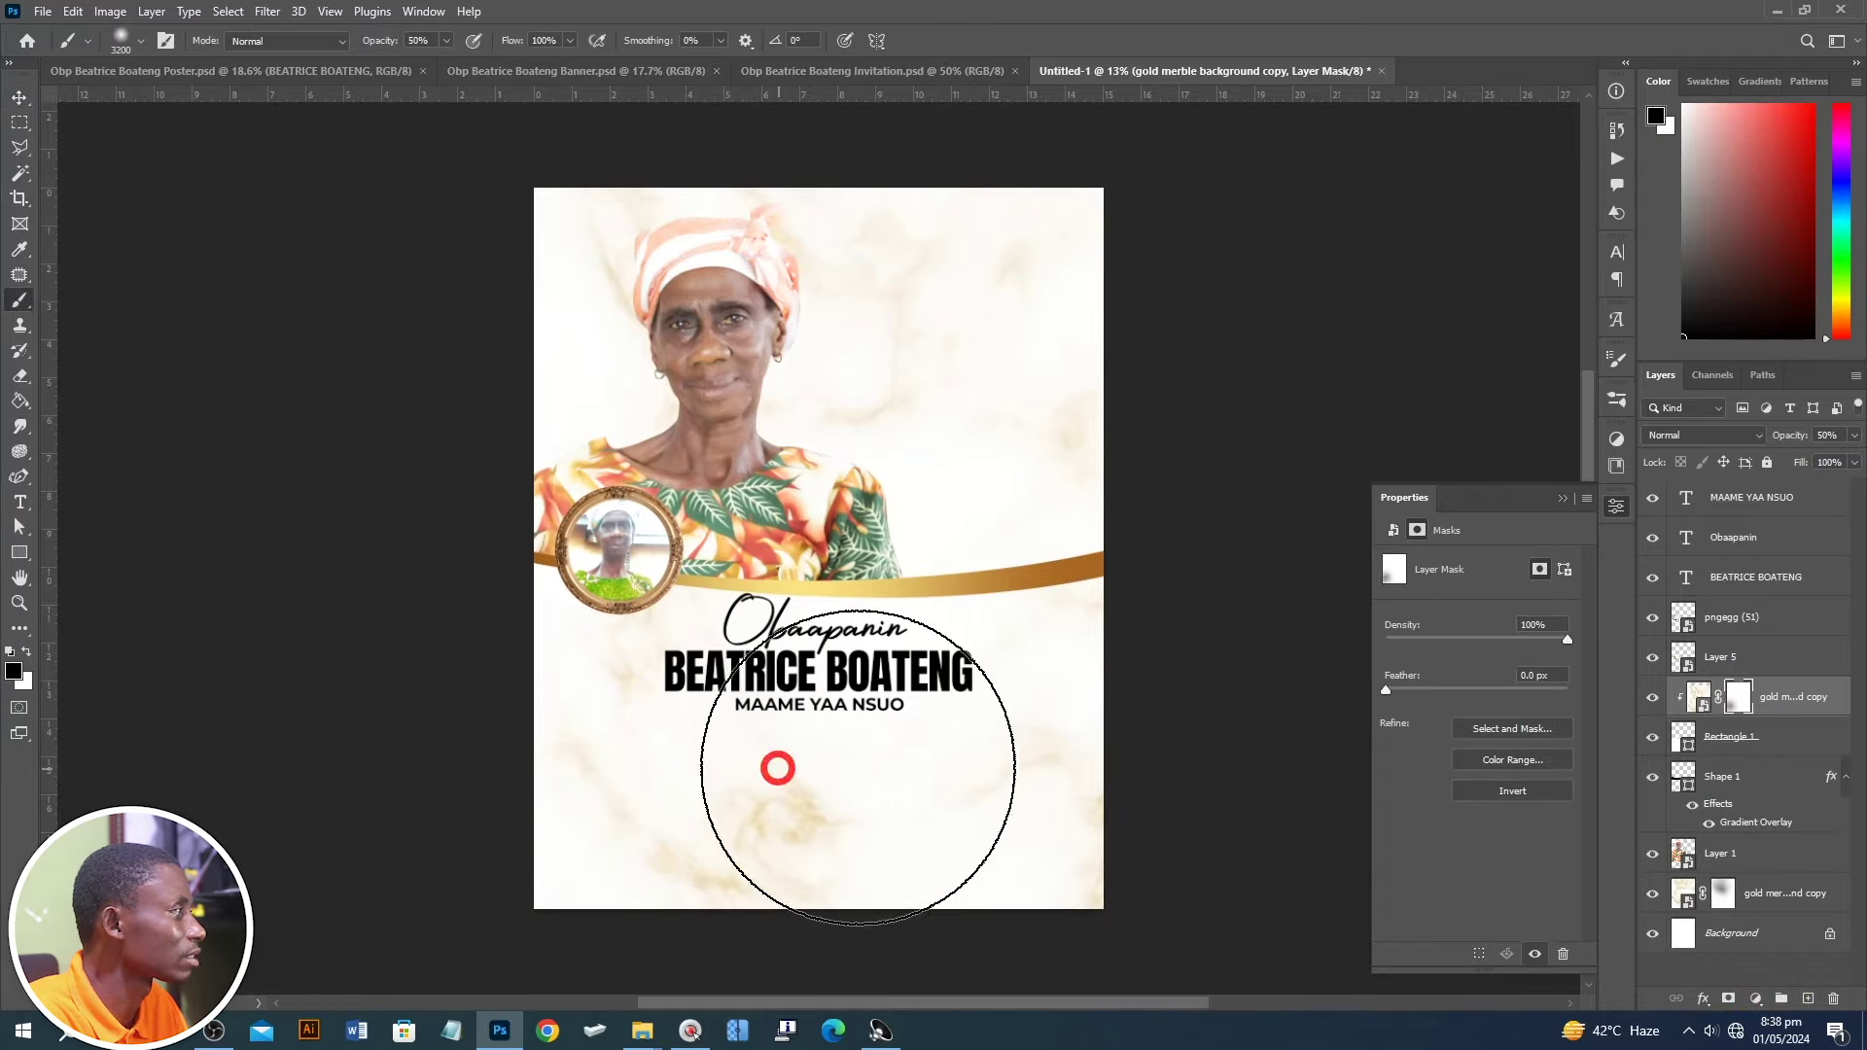
key(v)
click(1269, 604)
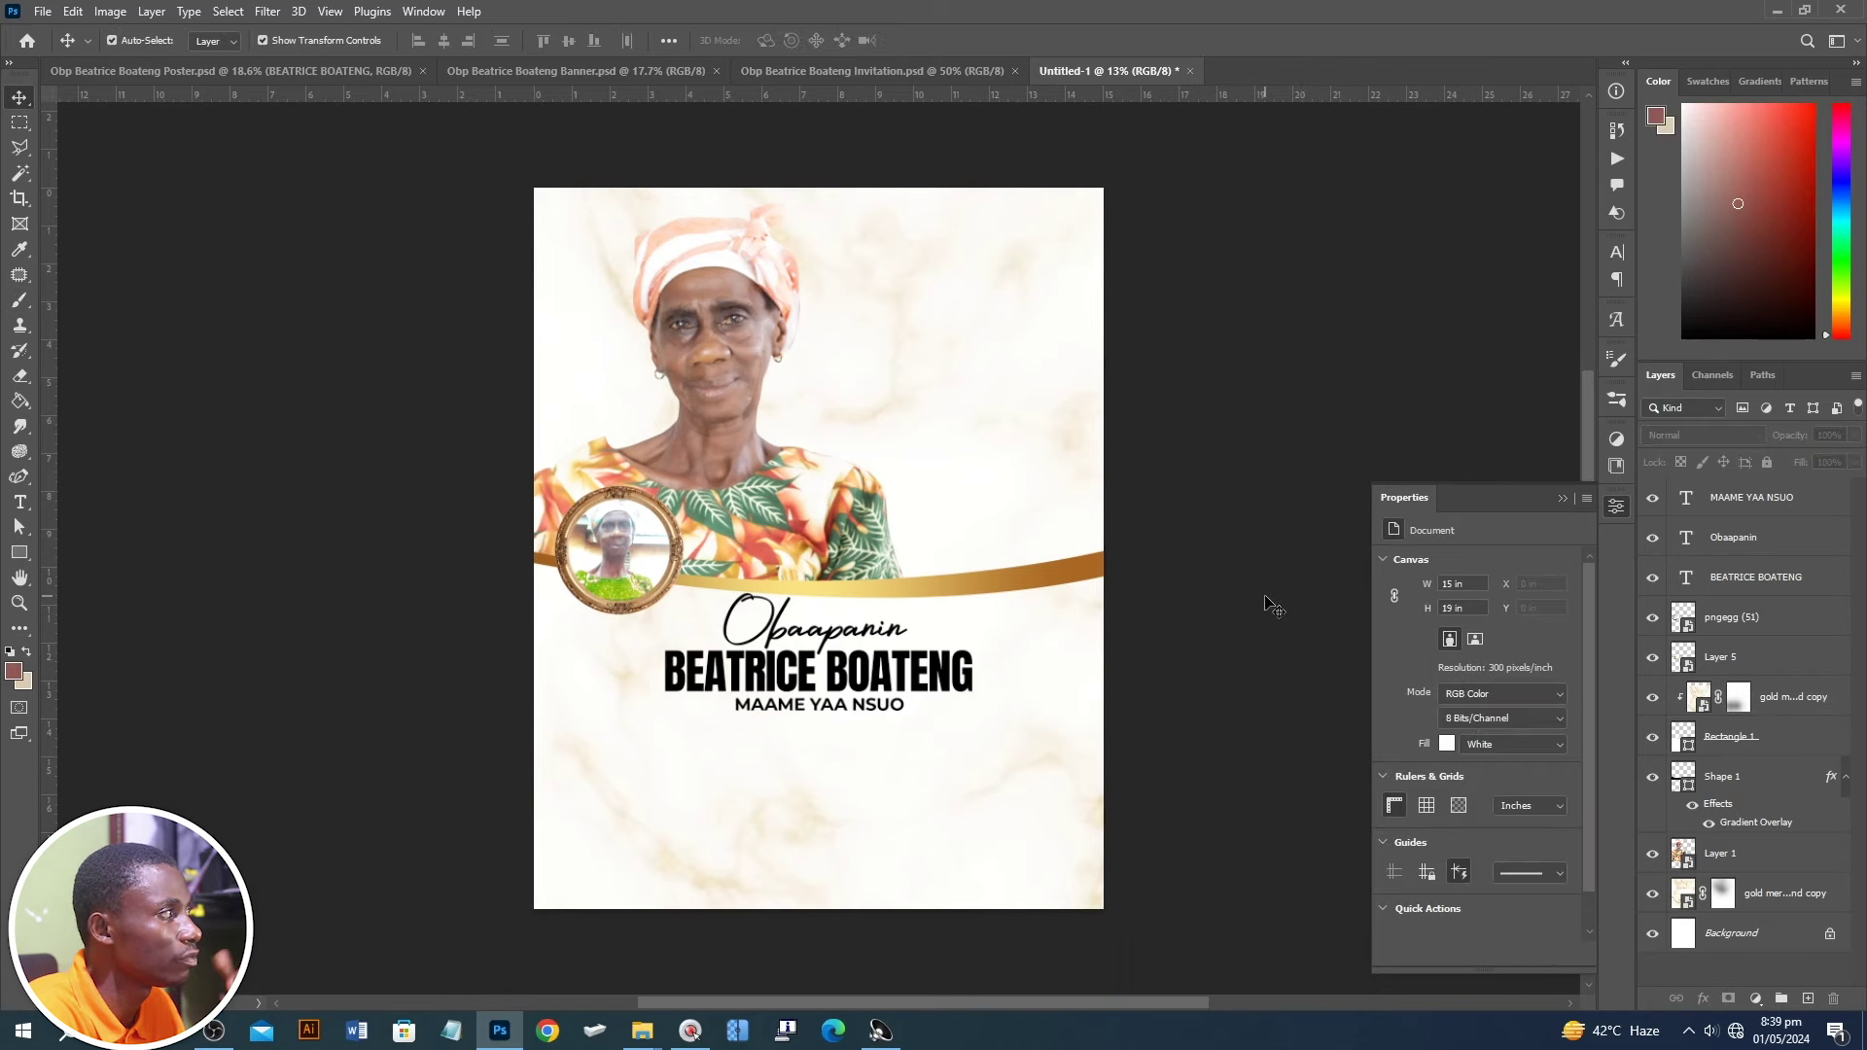
scroll(838, 717, up, 2)
click(845, 701)
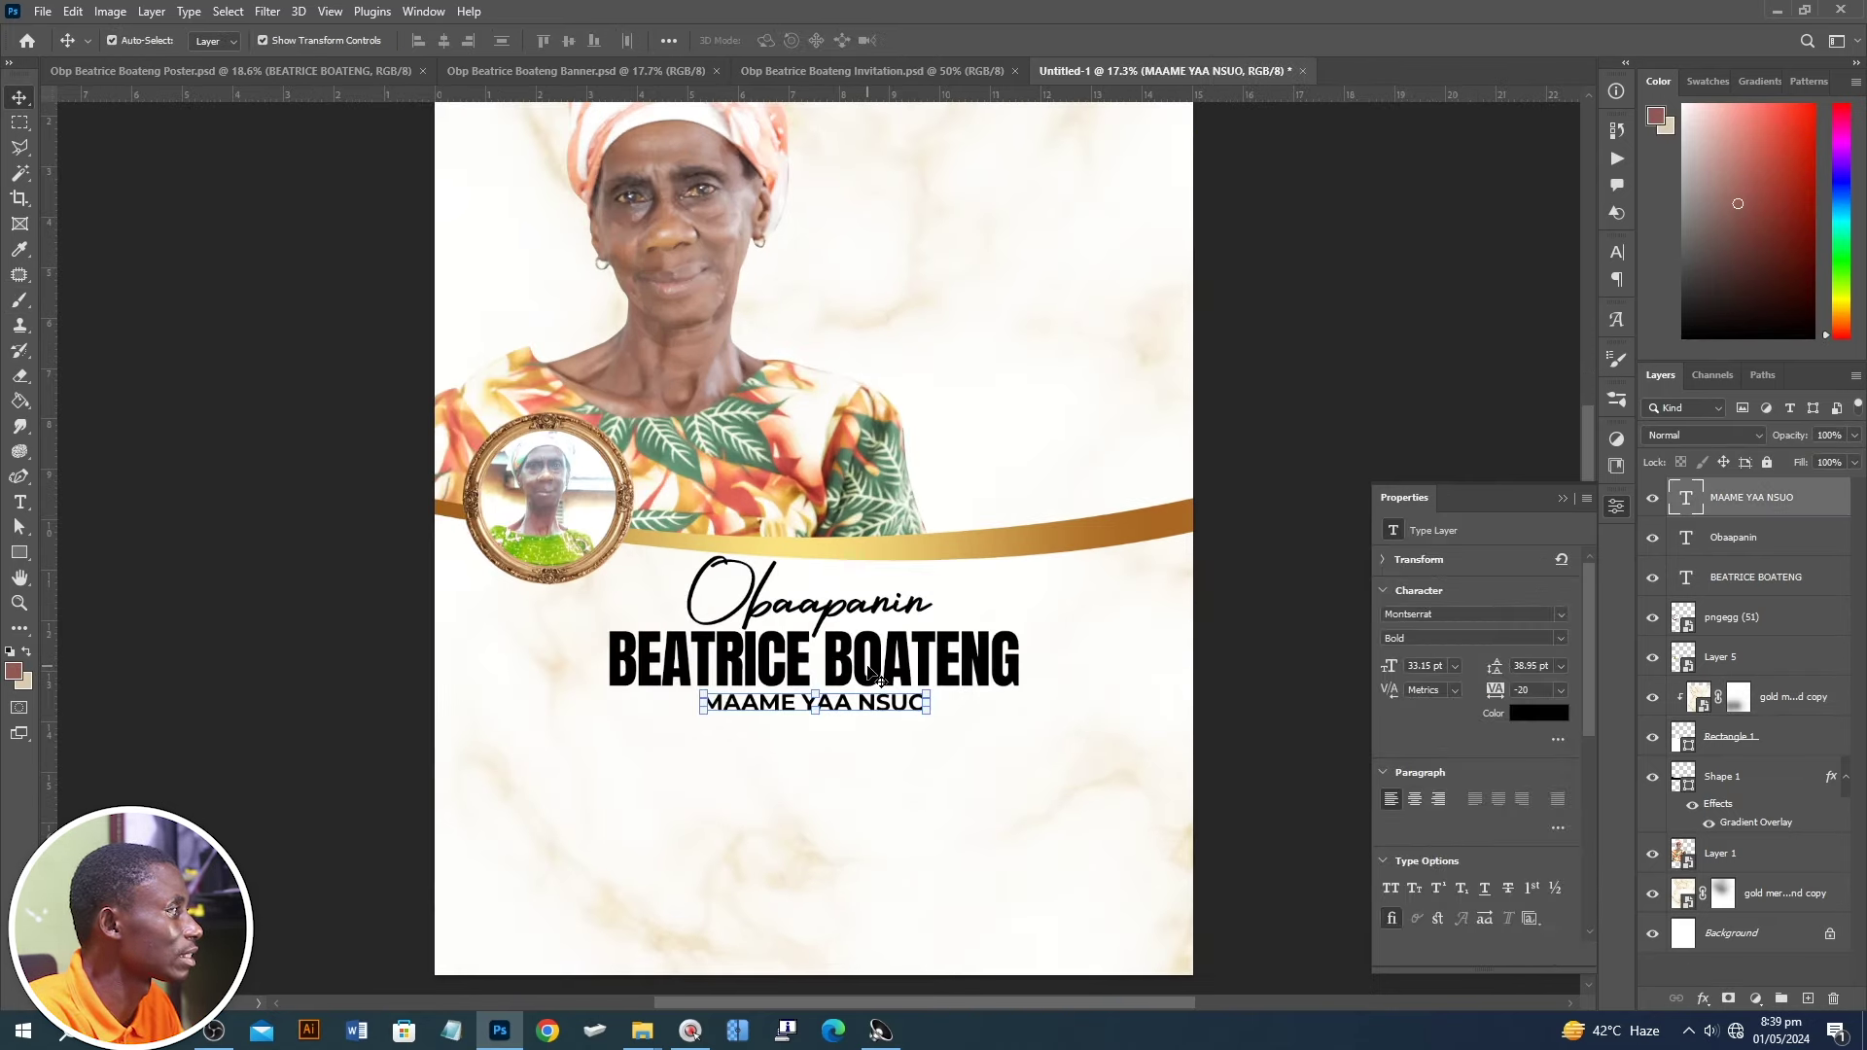
shift+click(875, 675)
shift+click(845, 597)
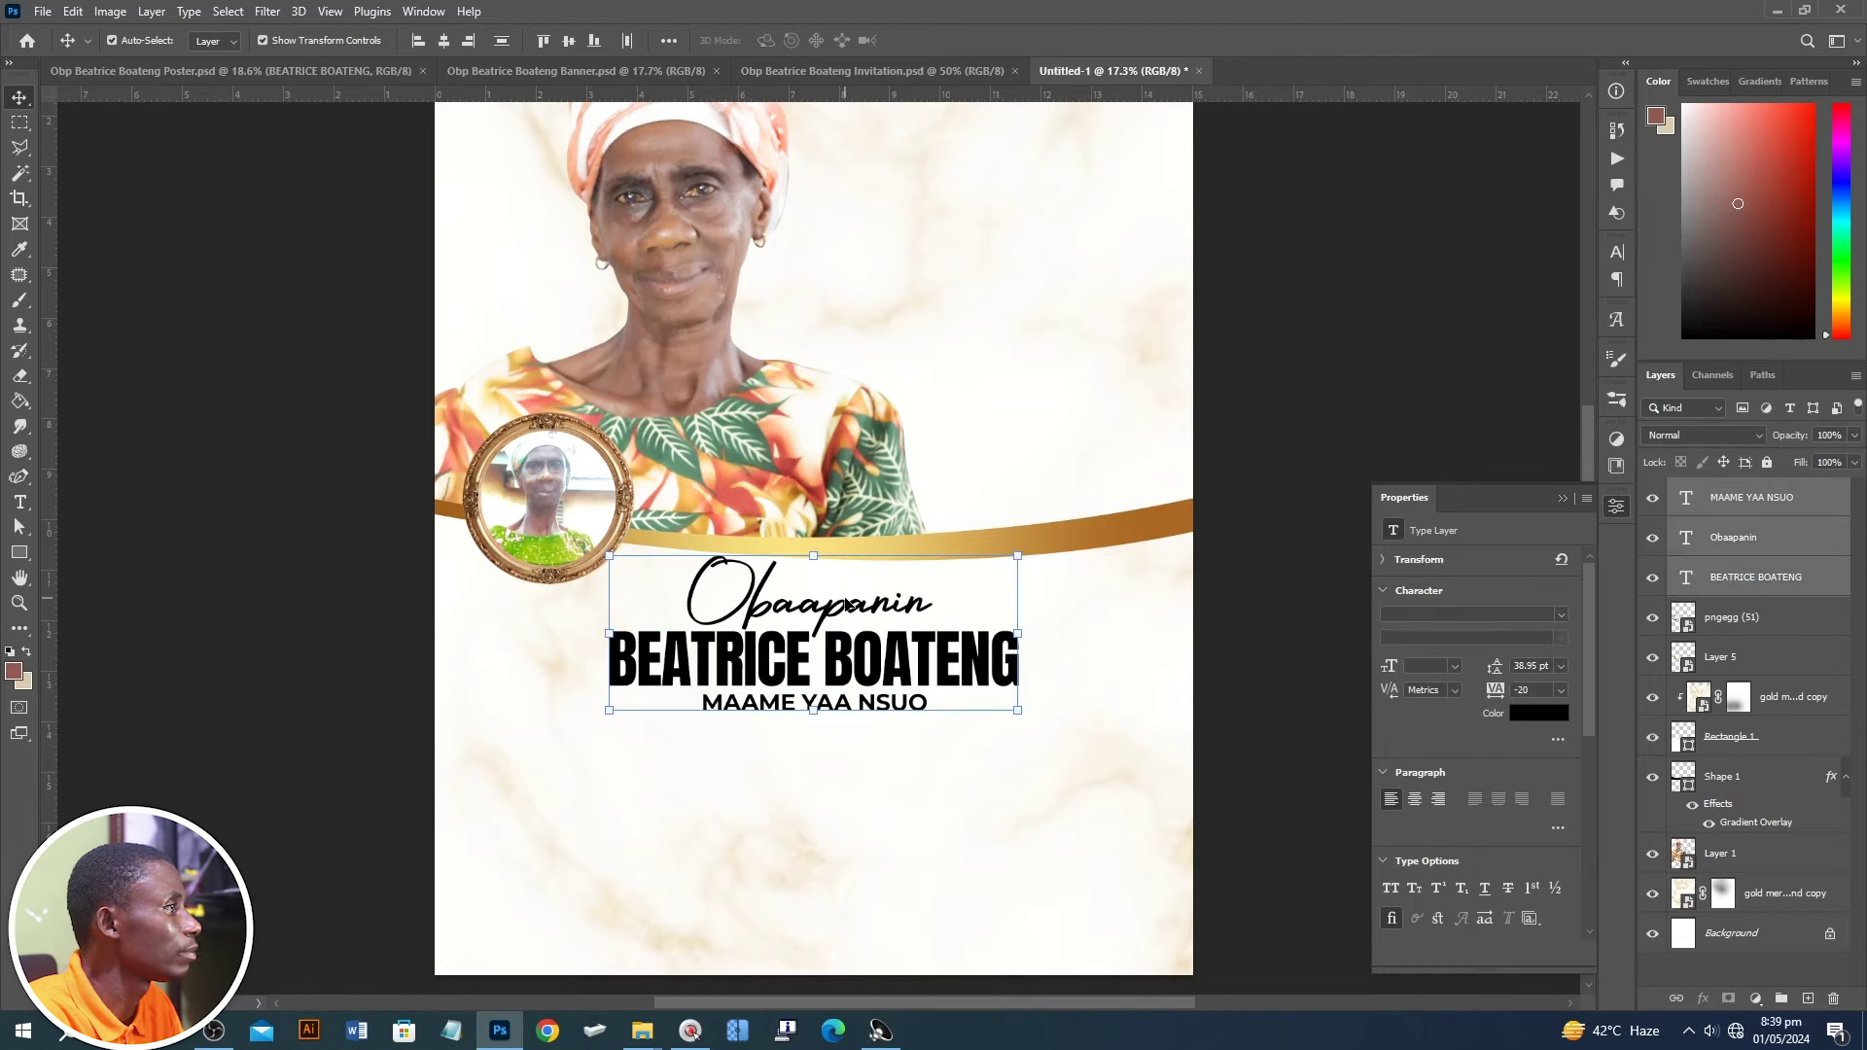
key(ctrl+g)
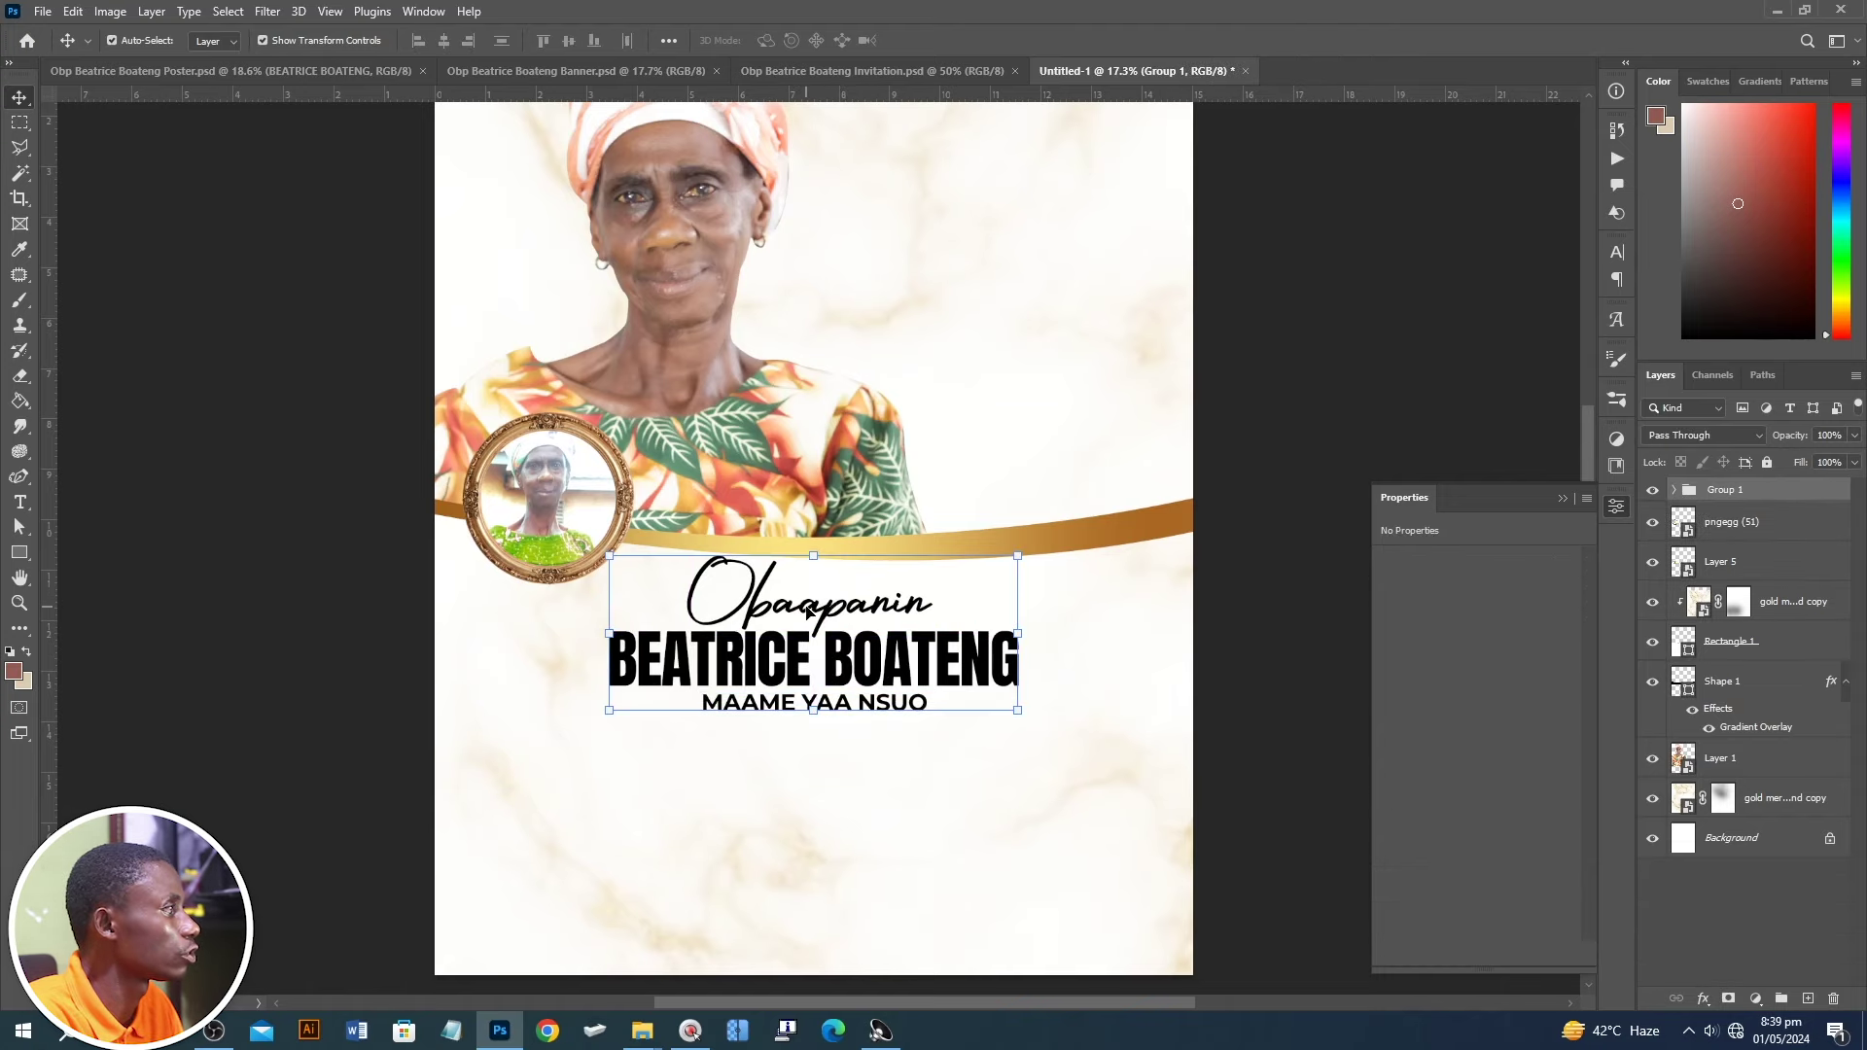
scroll(807, 612, down, 2)
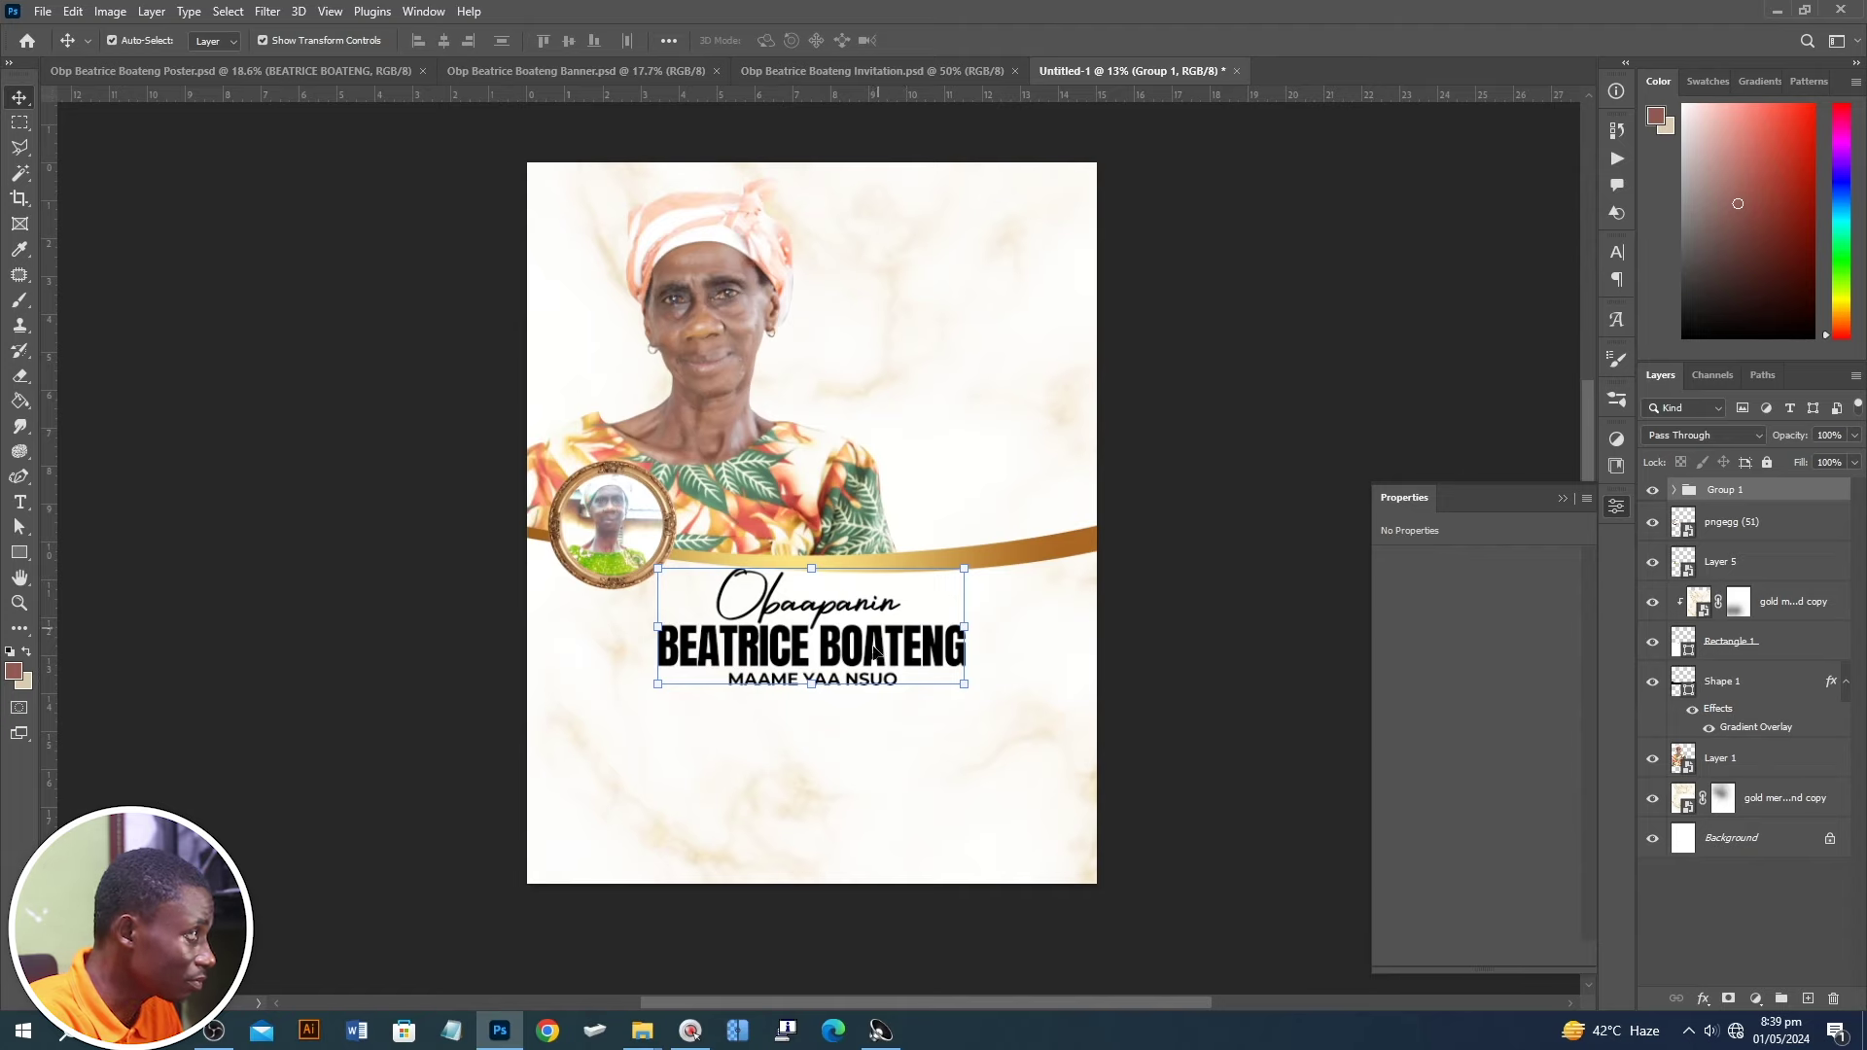
- Place GOLD BACKGROUND.png over the name area from the design images folder
key(alt+Tab)
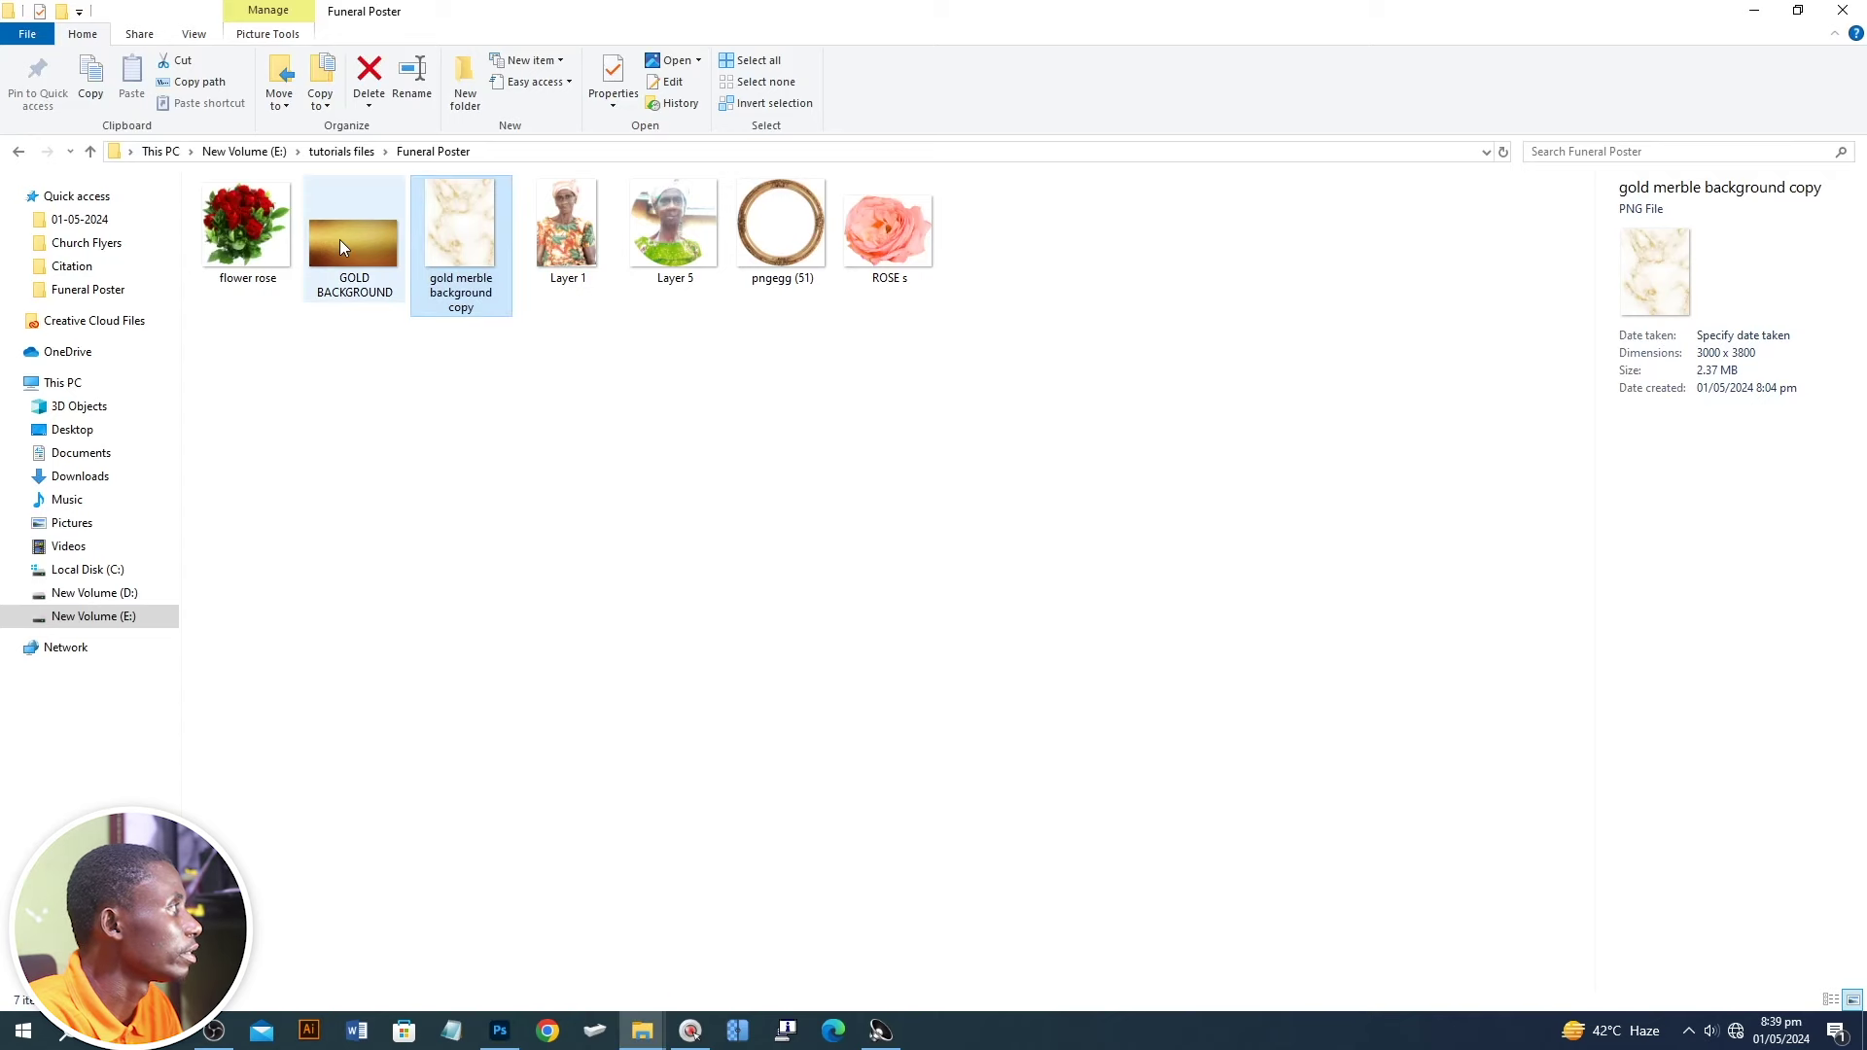
click(340, 239)
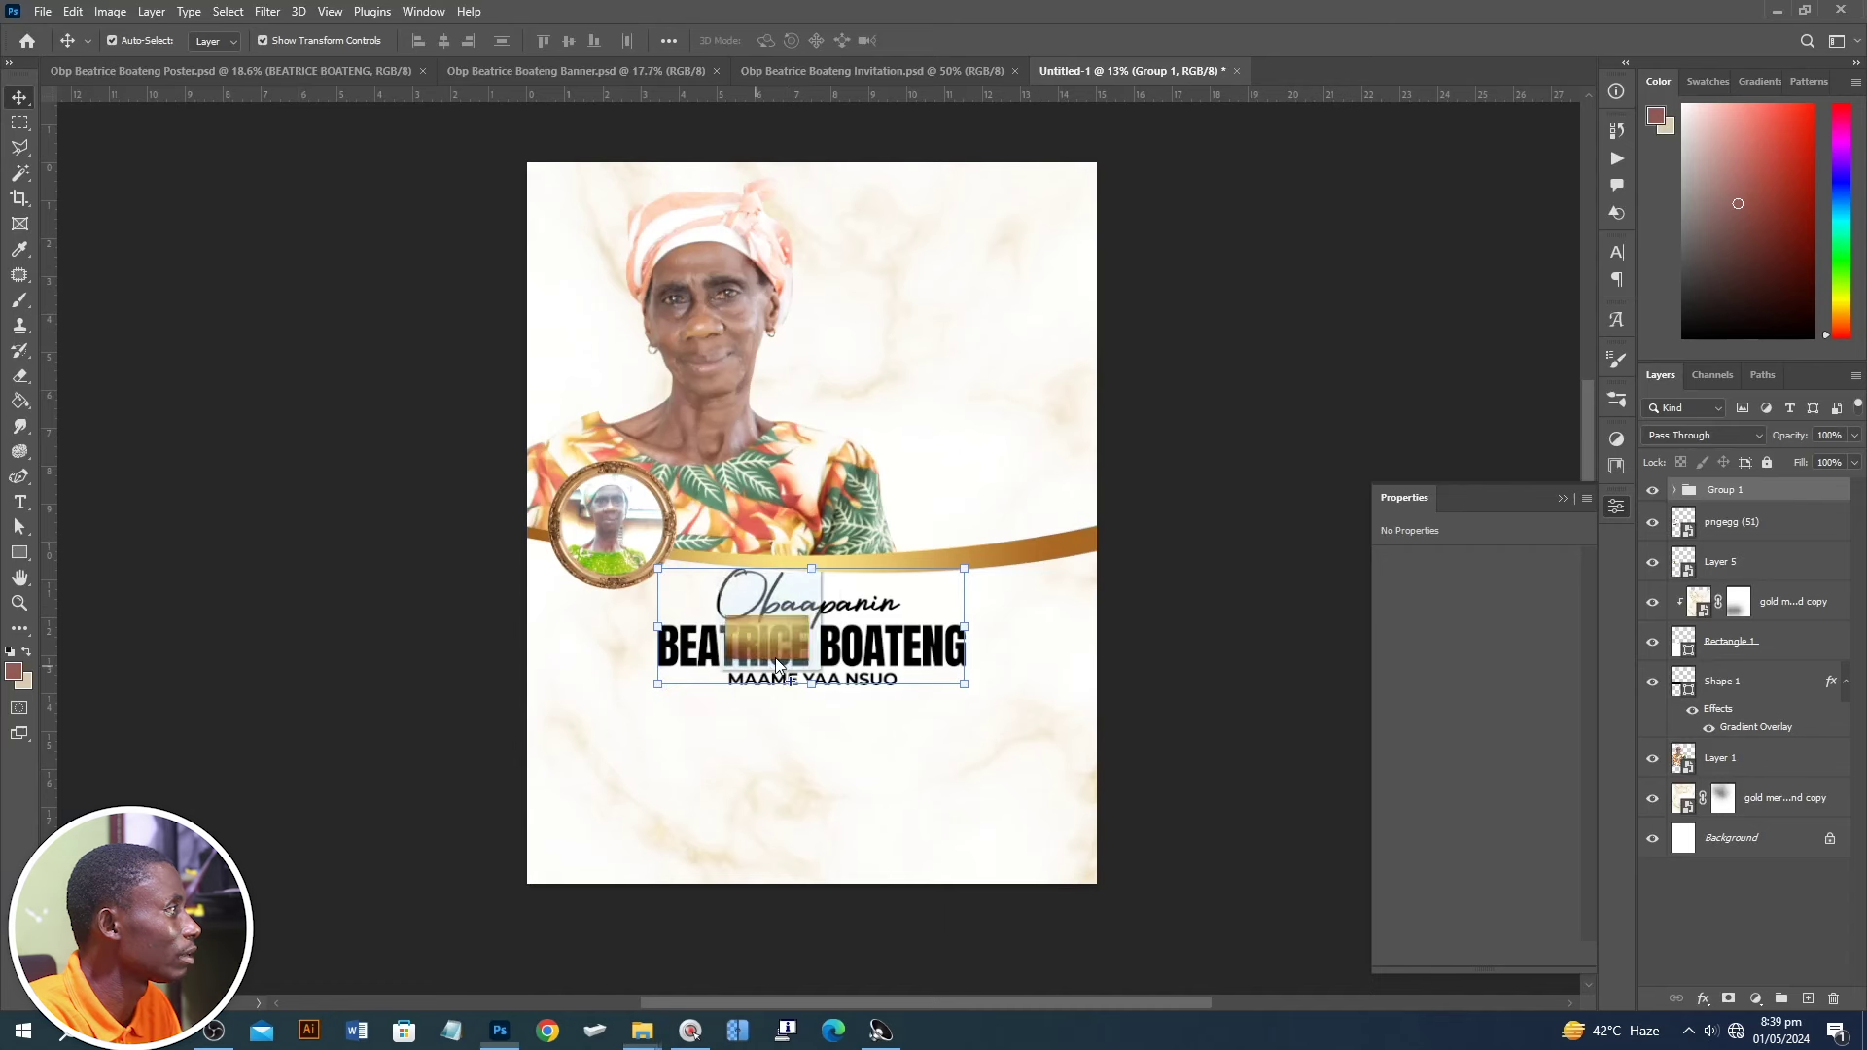
mouse_move(341, 252)
mouse_down()
mouse_move(806, 518)
mouse_move(867, 641)
mouse_up()
double_click(867, 640)
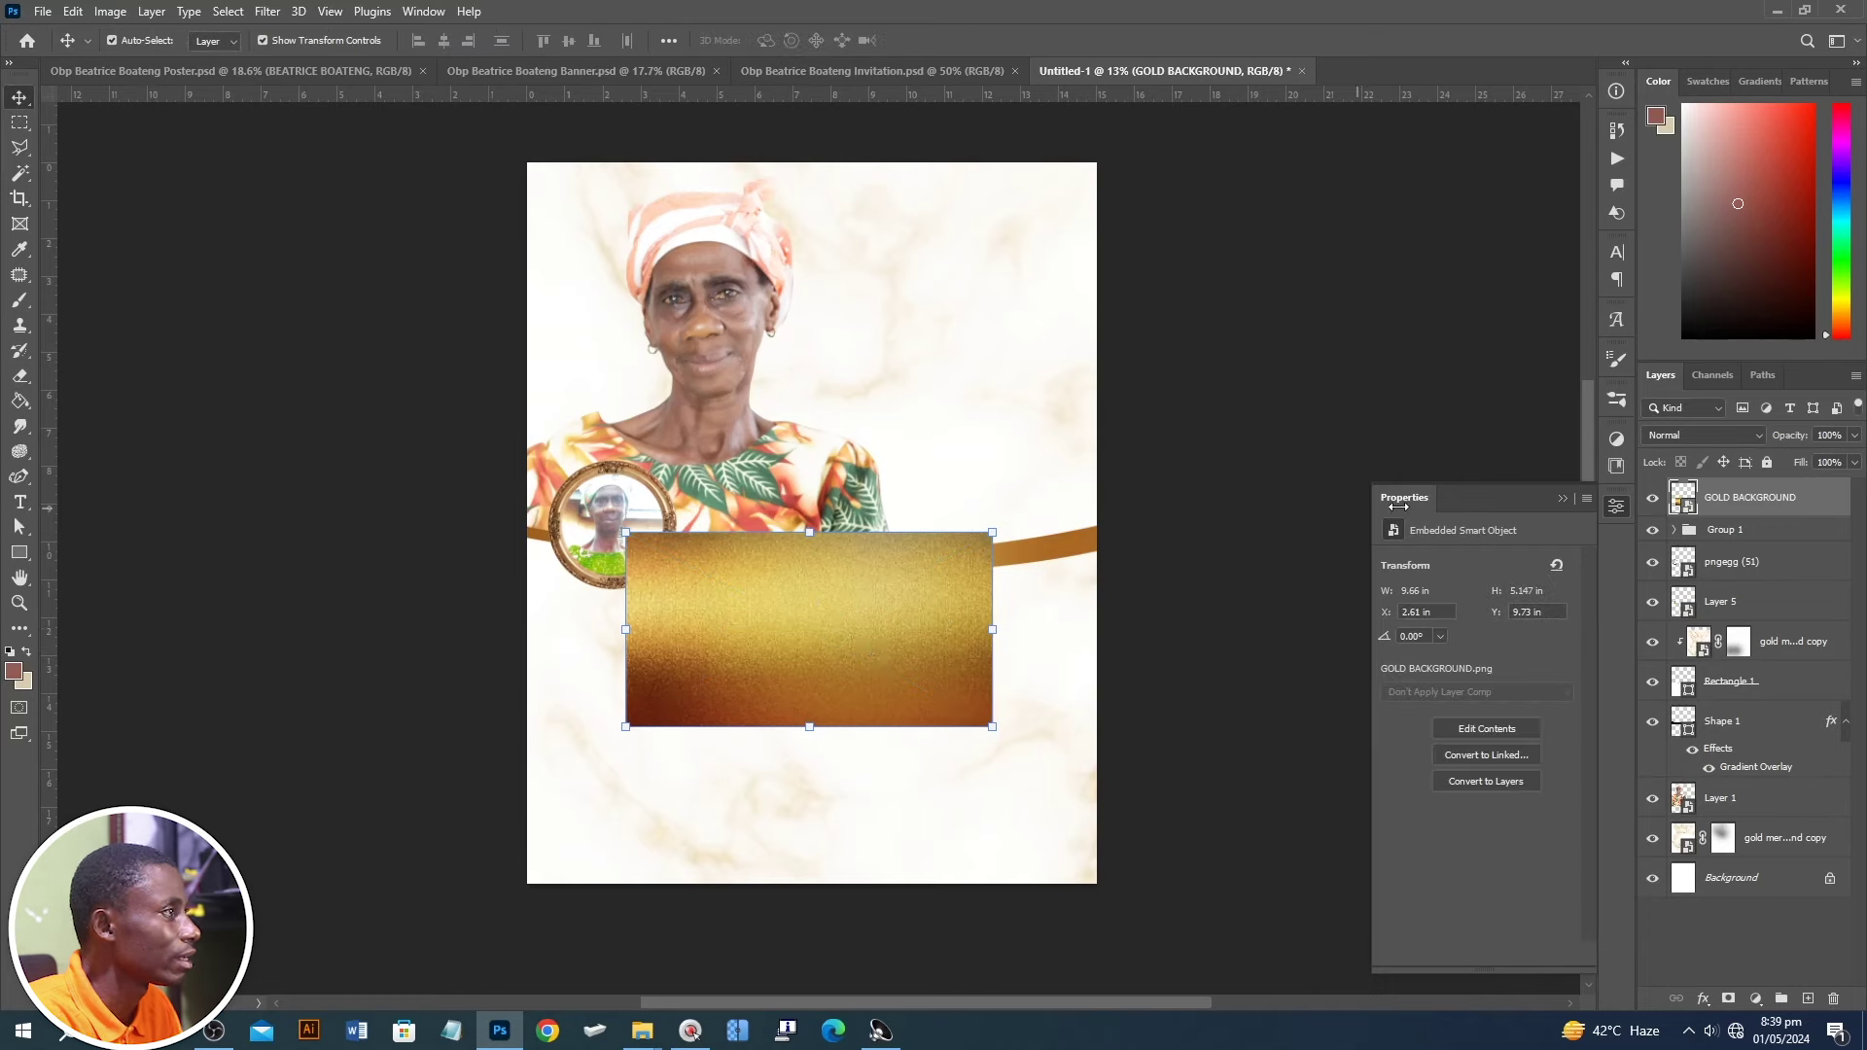
- Clip the gold texture into the name text and nudge the gold band higher
right_click(1794, 505)
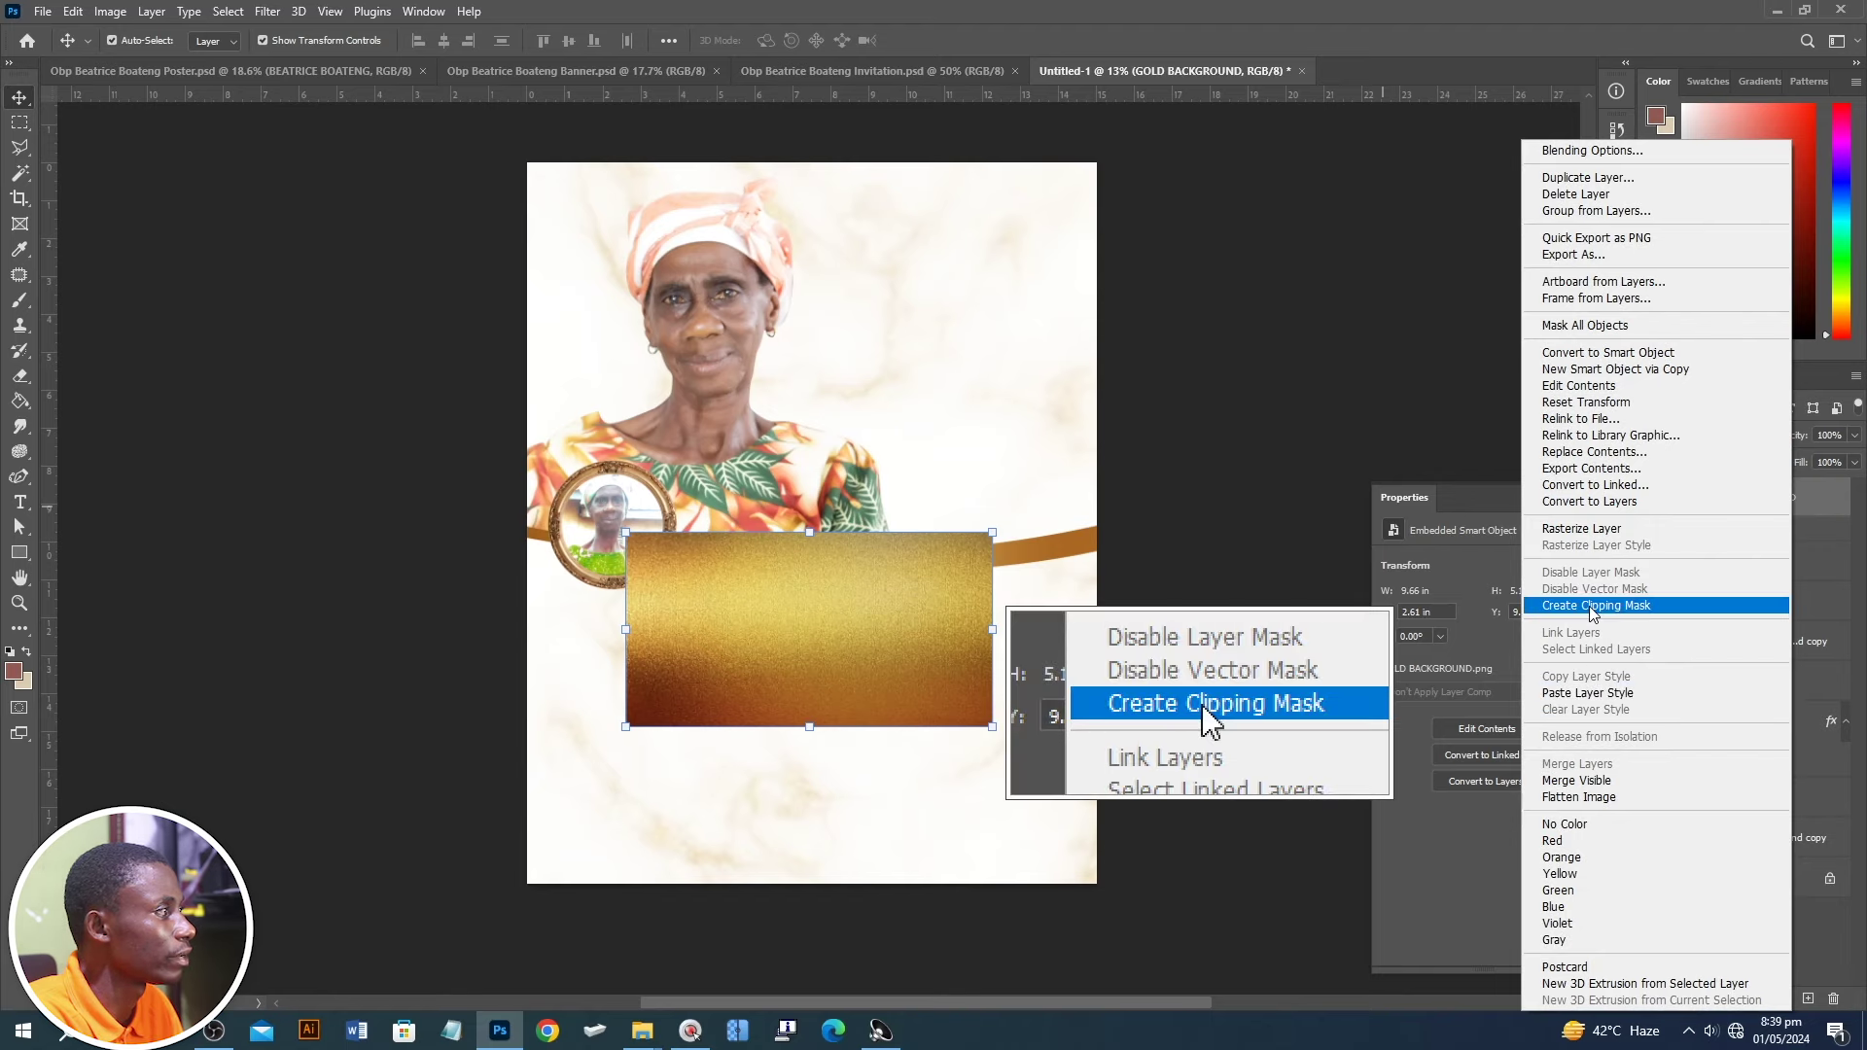
click(1589, 607)
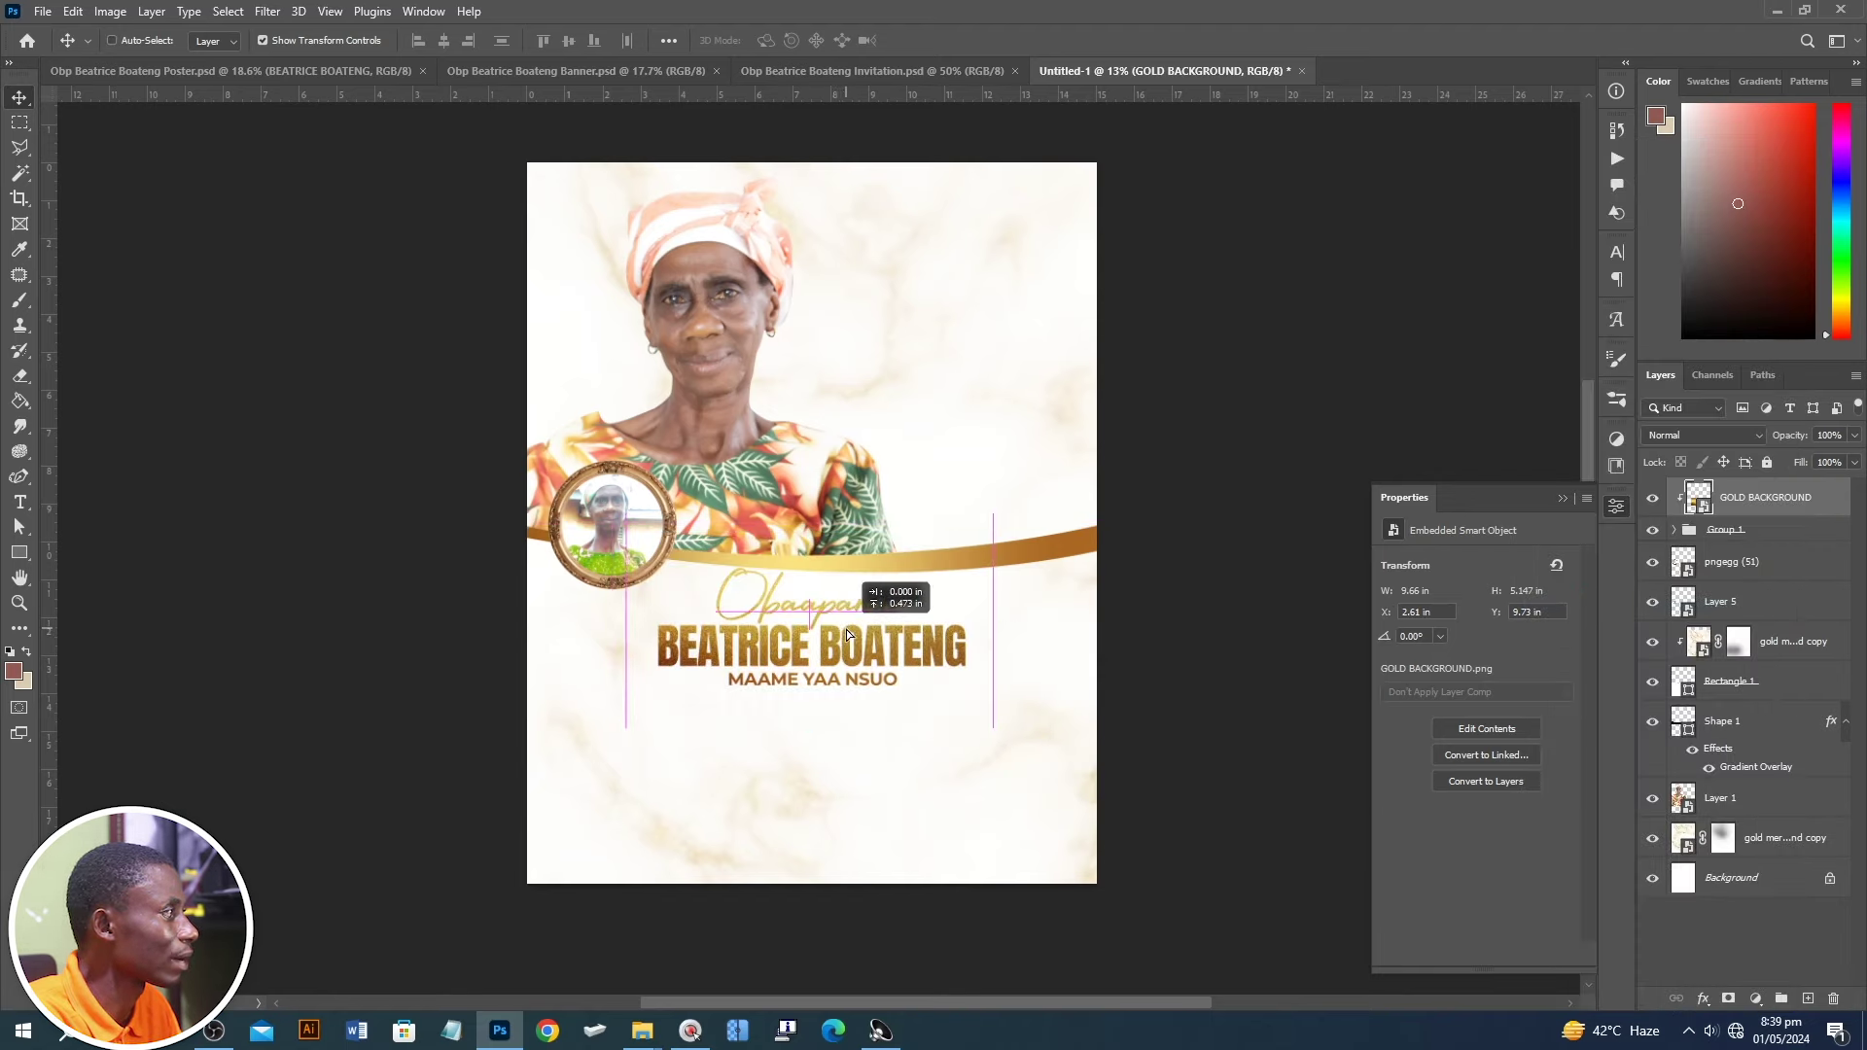
drag(855, 626, 846, 628)
click(1162, 631)
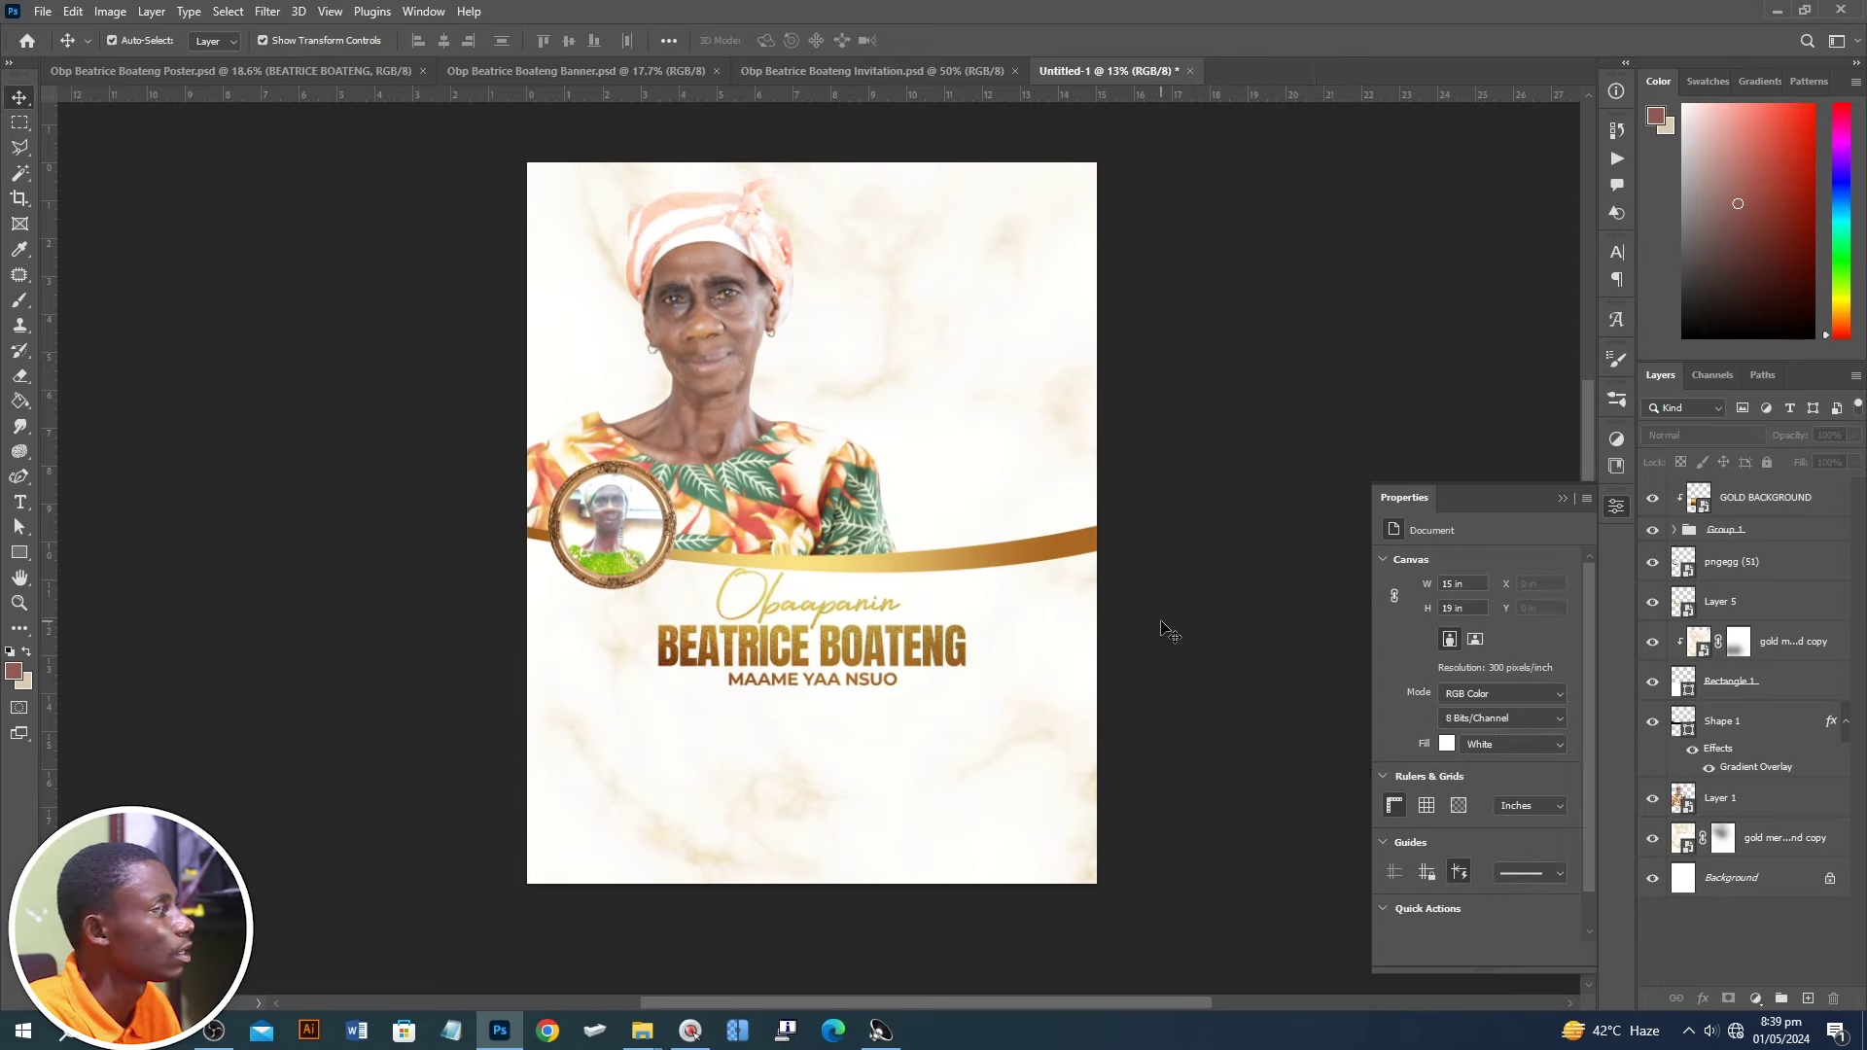
scroll(933, 738, up, 2)
scroll(933, 739, down, 1)
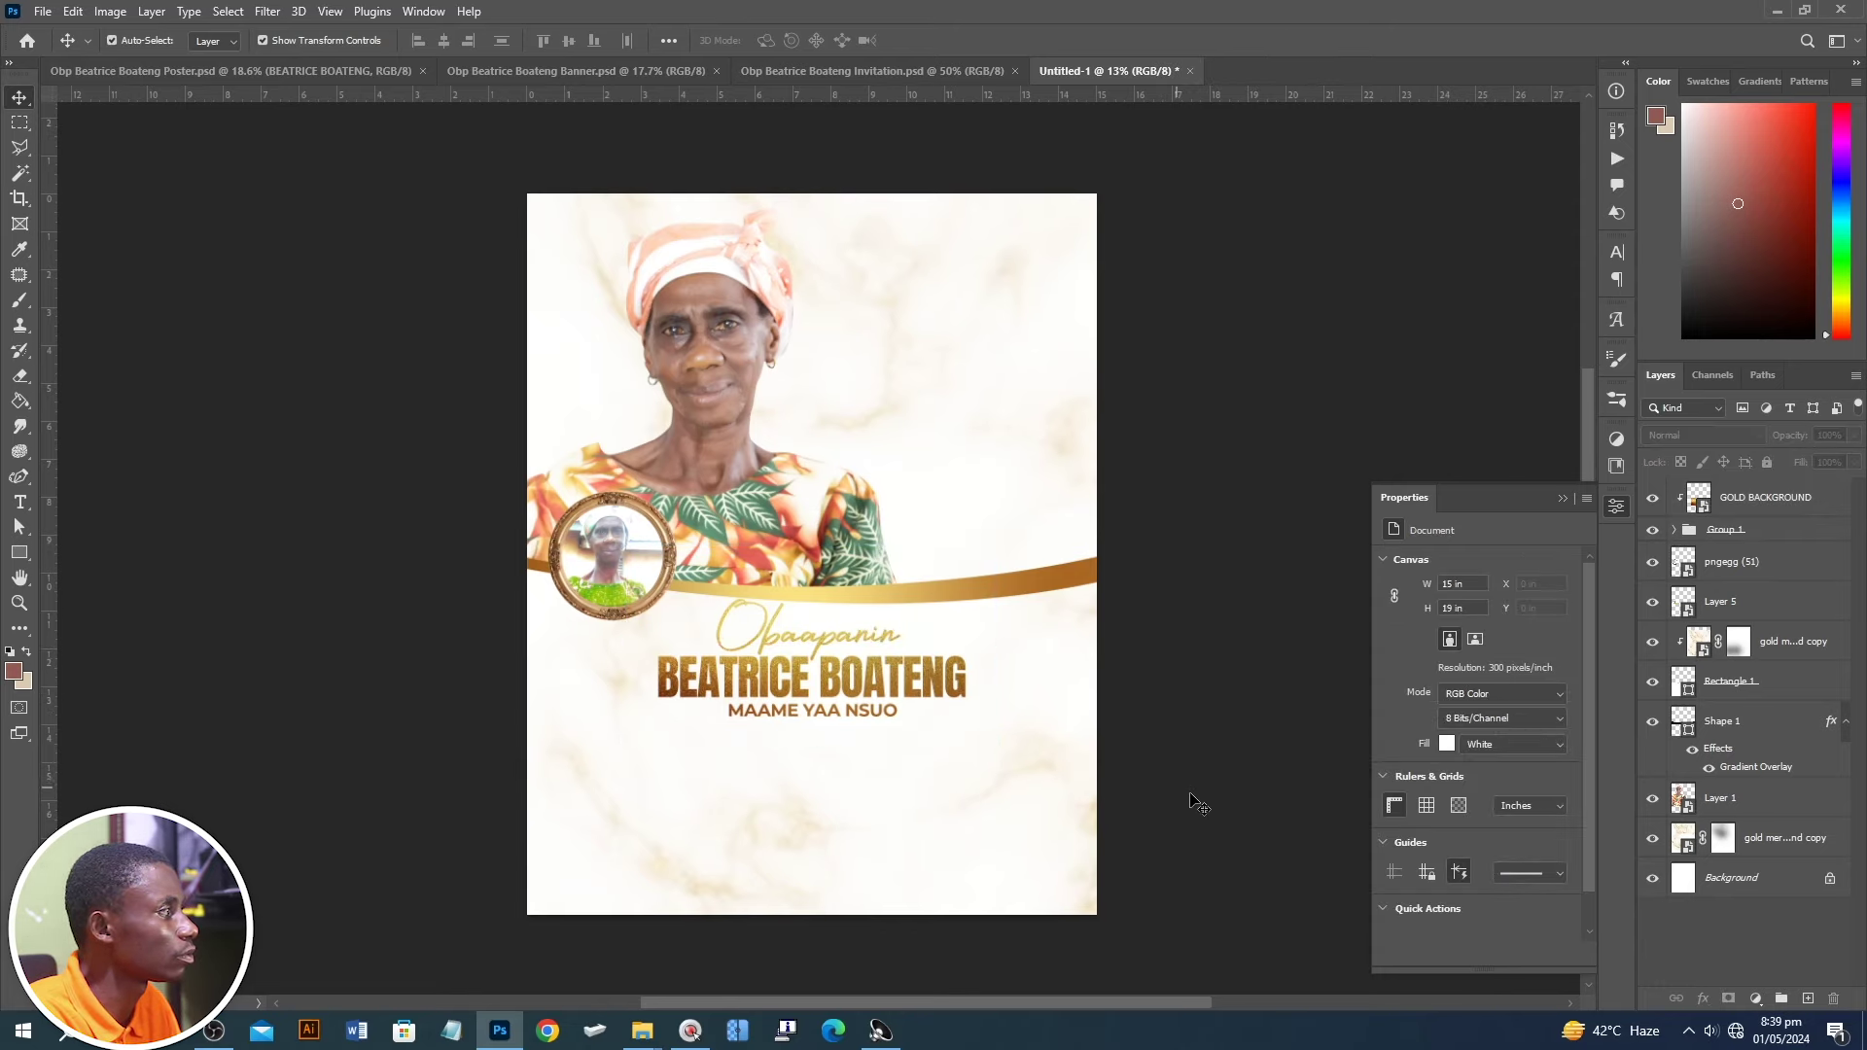
- Move the name text group higher on the card and nudge the portrait photo
mouse_move(1222, 802)
mouse_down()
mouse_move(666, 464)
mouse_move(671, 448)
mouse_up()
click(1237, 479)
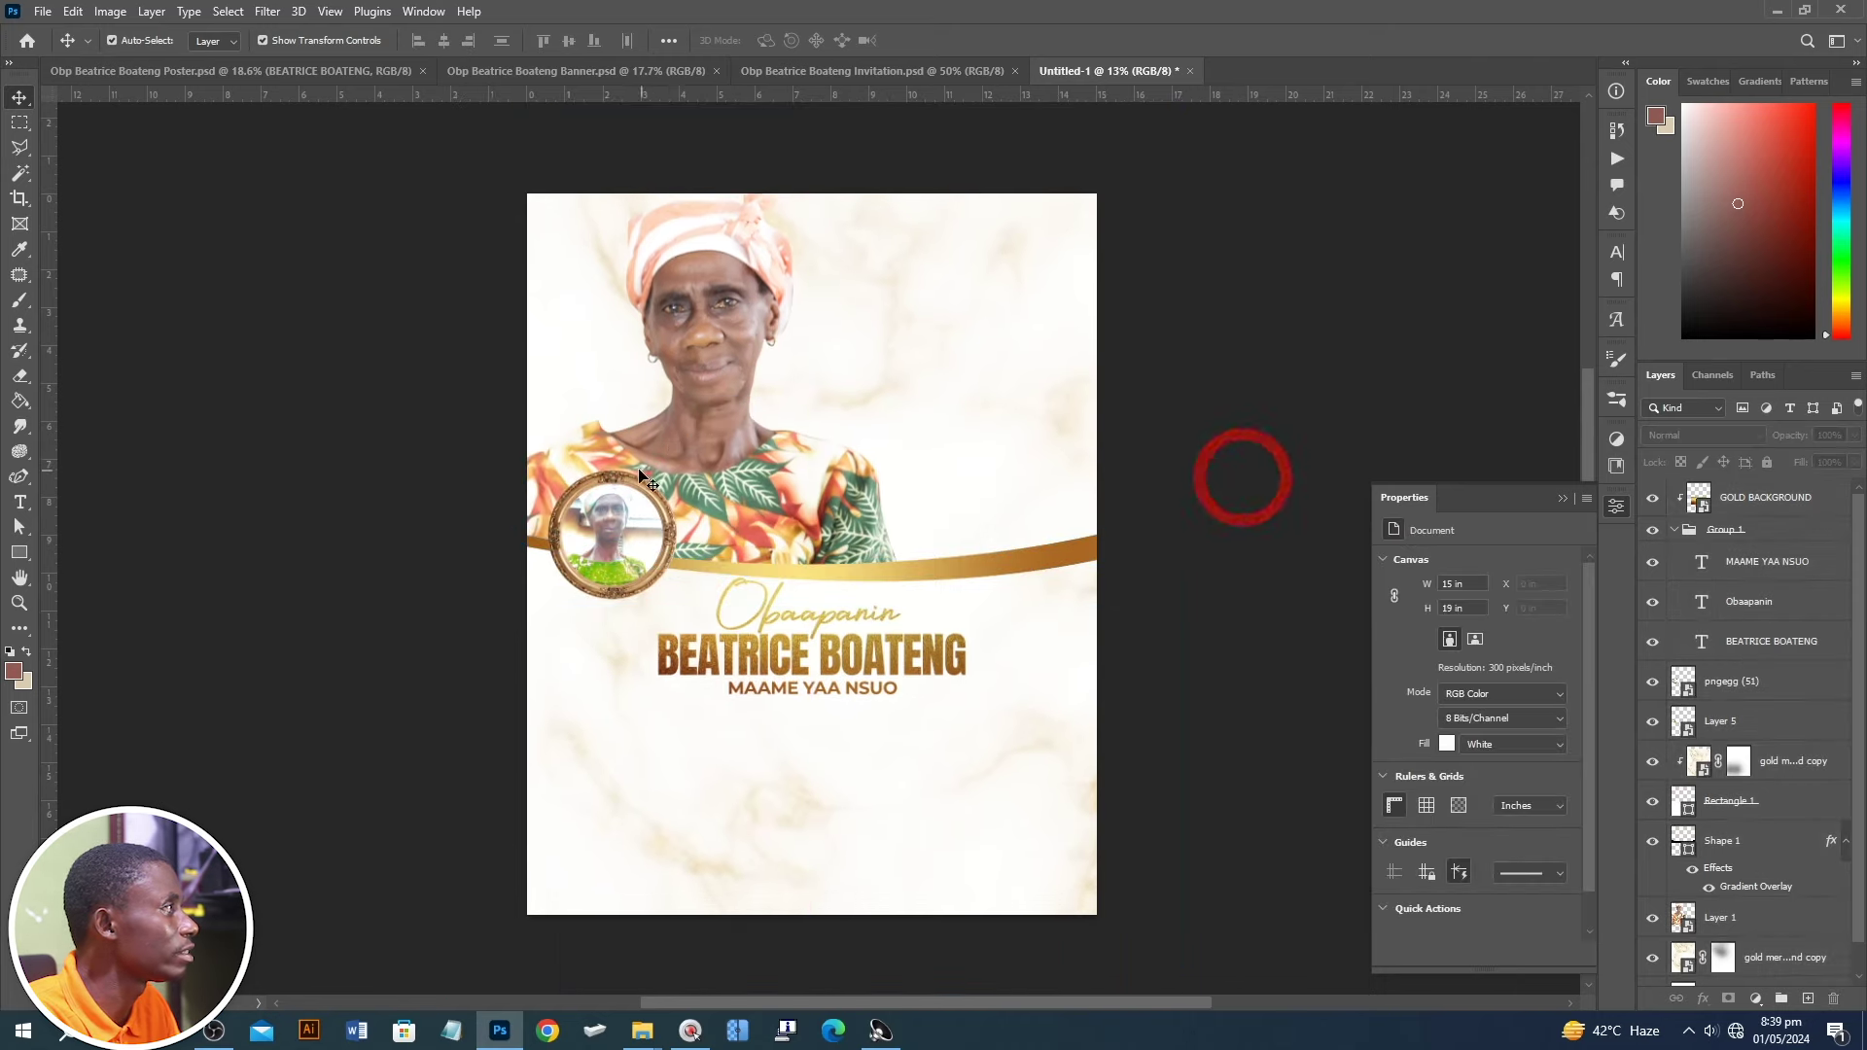
drag(664, 473, 664, 477)
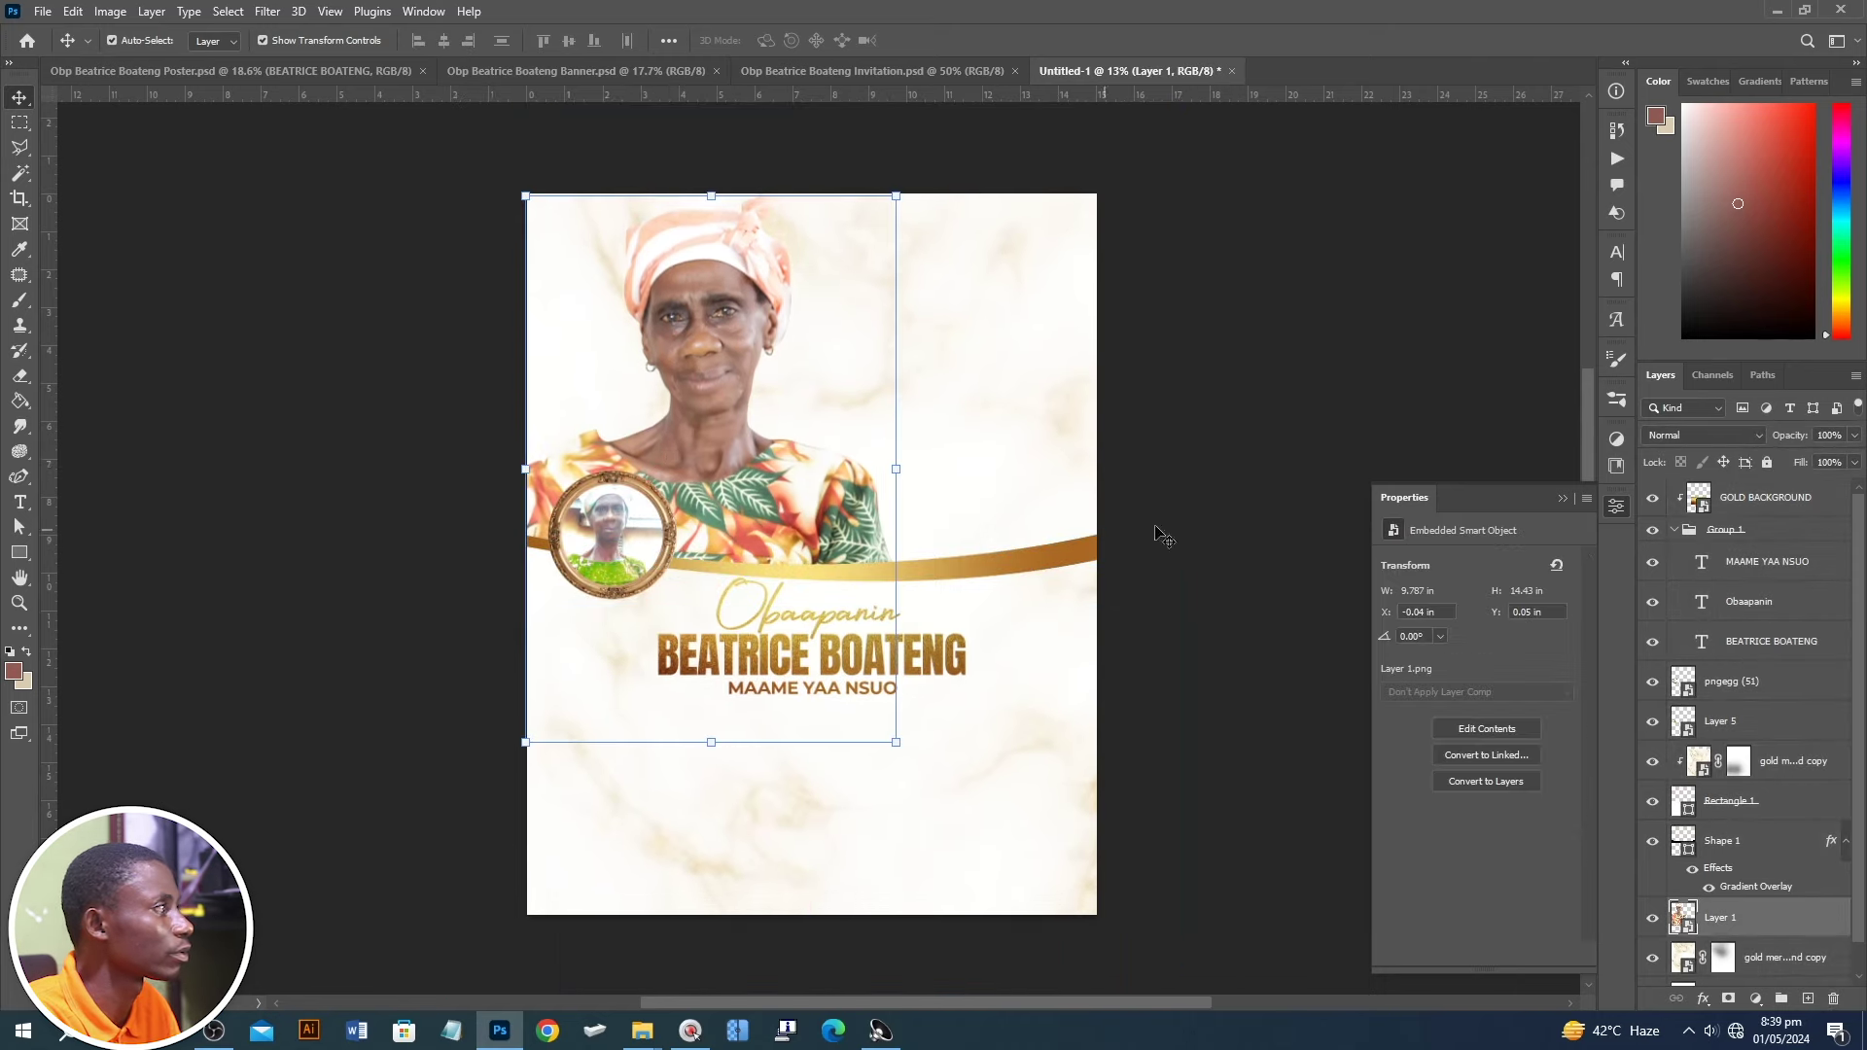
click(1257, 527)
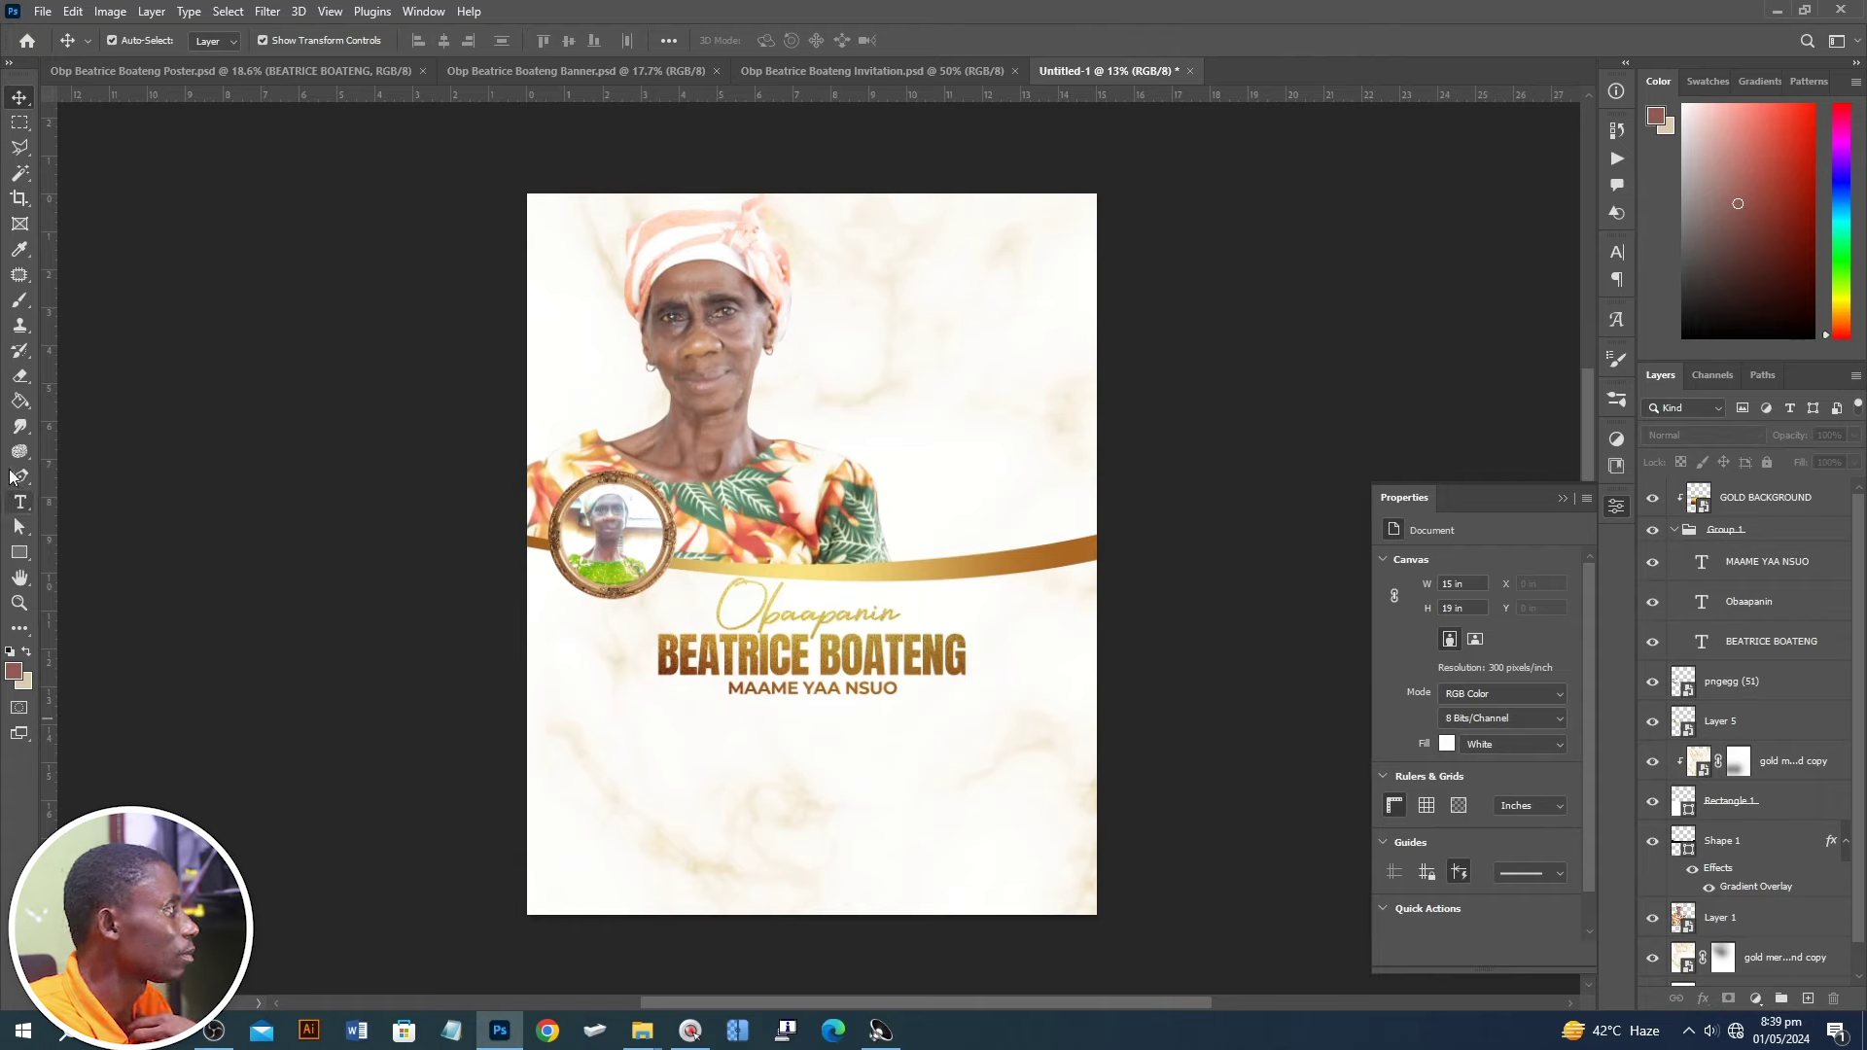
- Add a Lorem ipsum placeholder paragraph box at the top right of the card
click(19, 501)
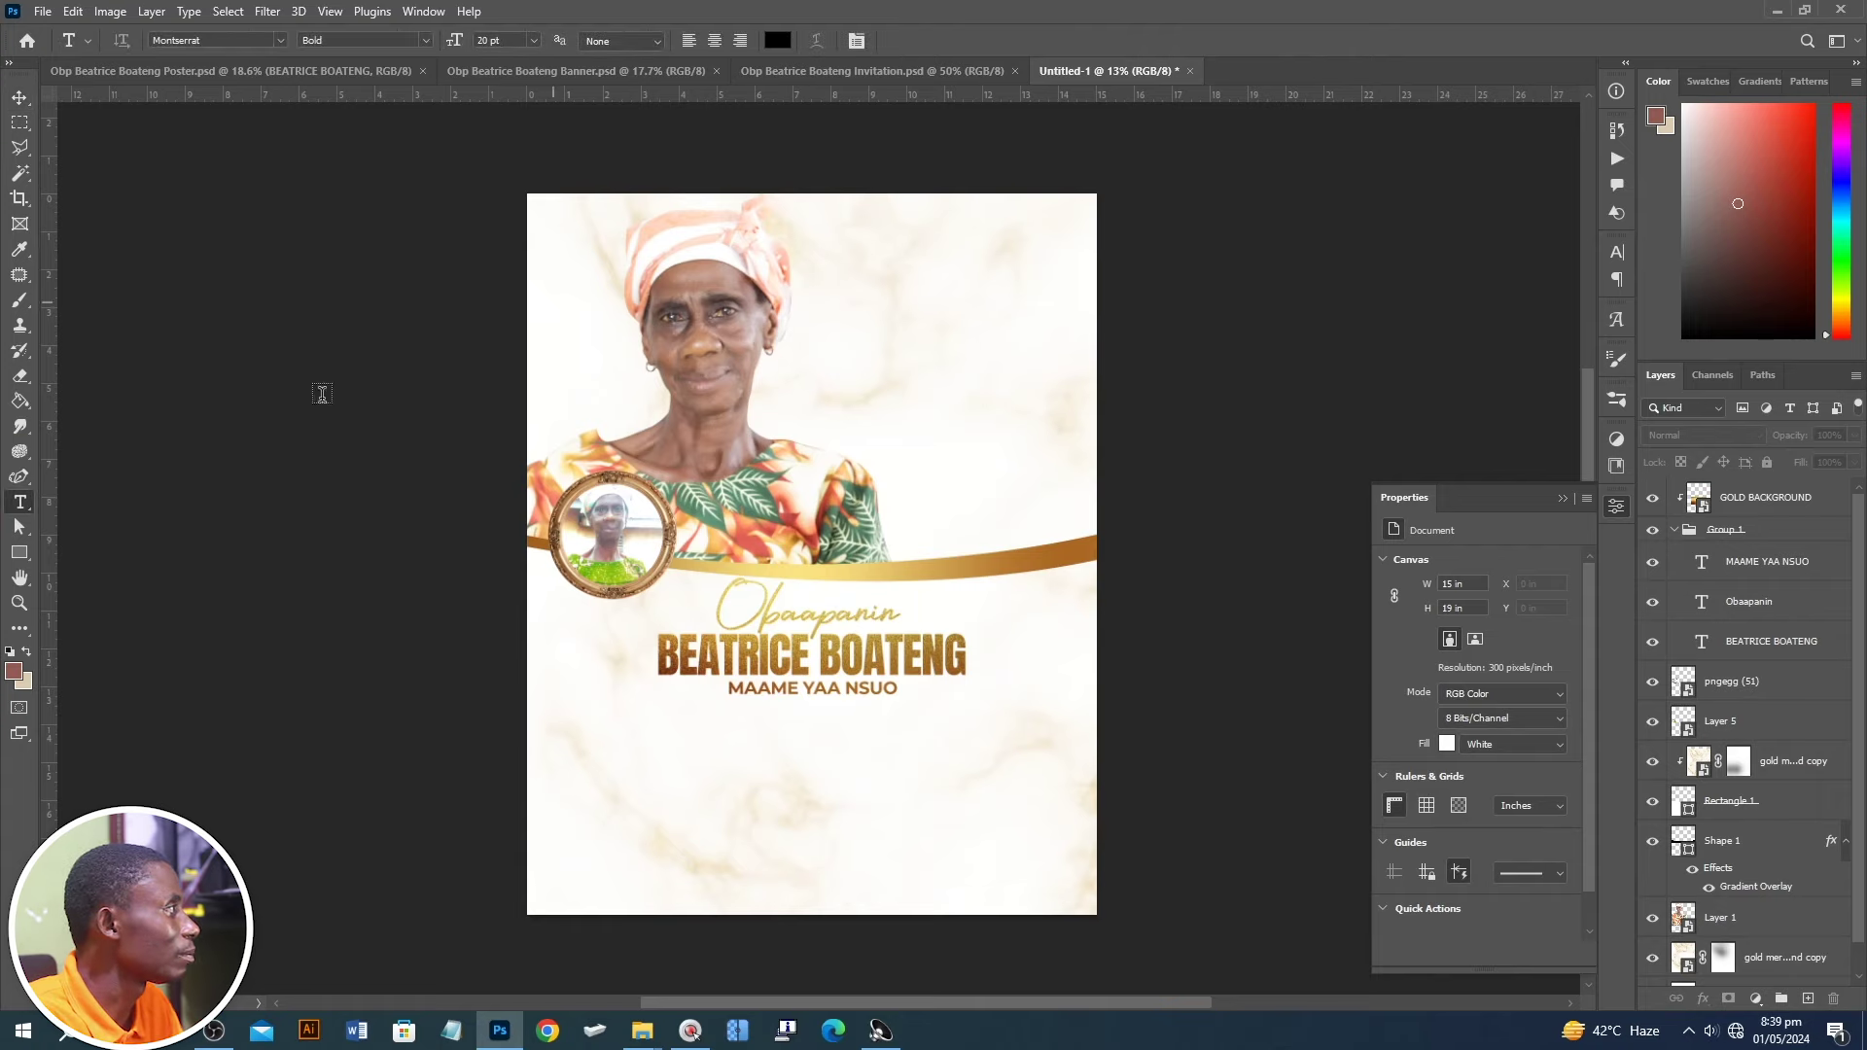
click(889, 297)
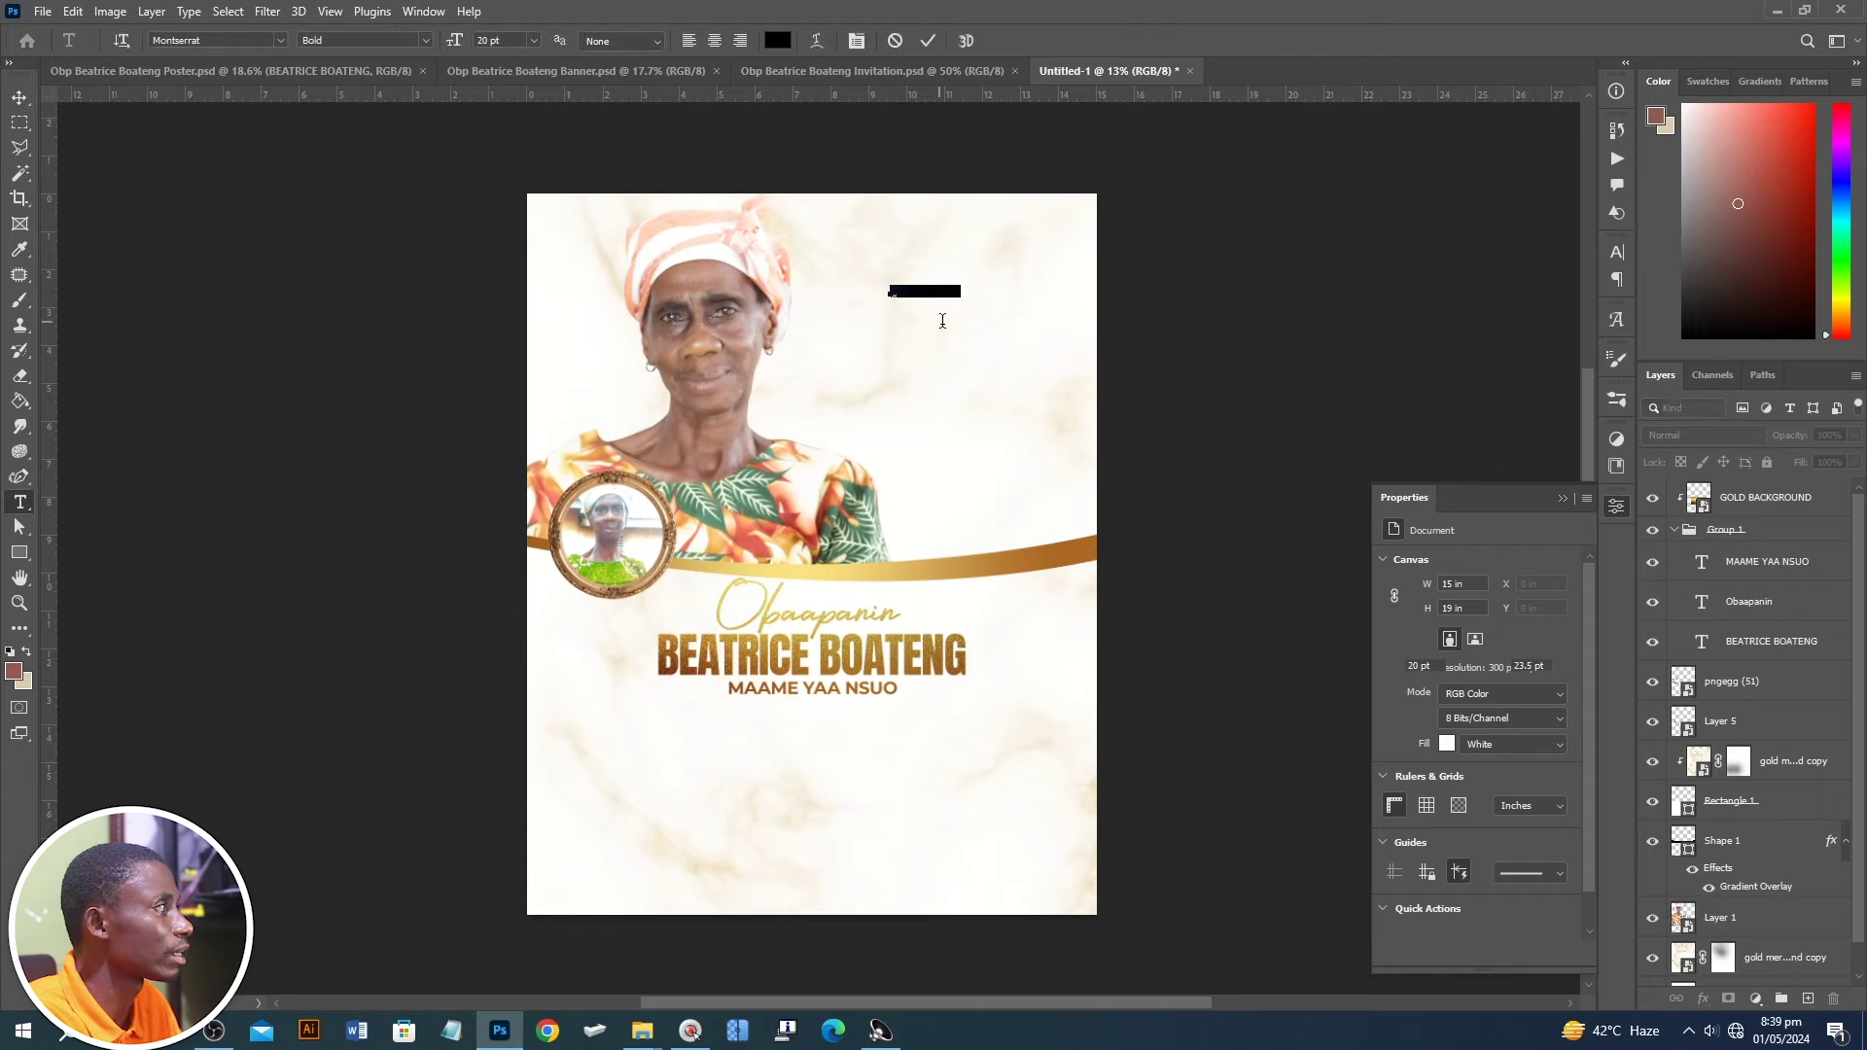
click(893, 40)
drag(826, 248, 1067, 521)
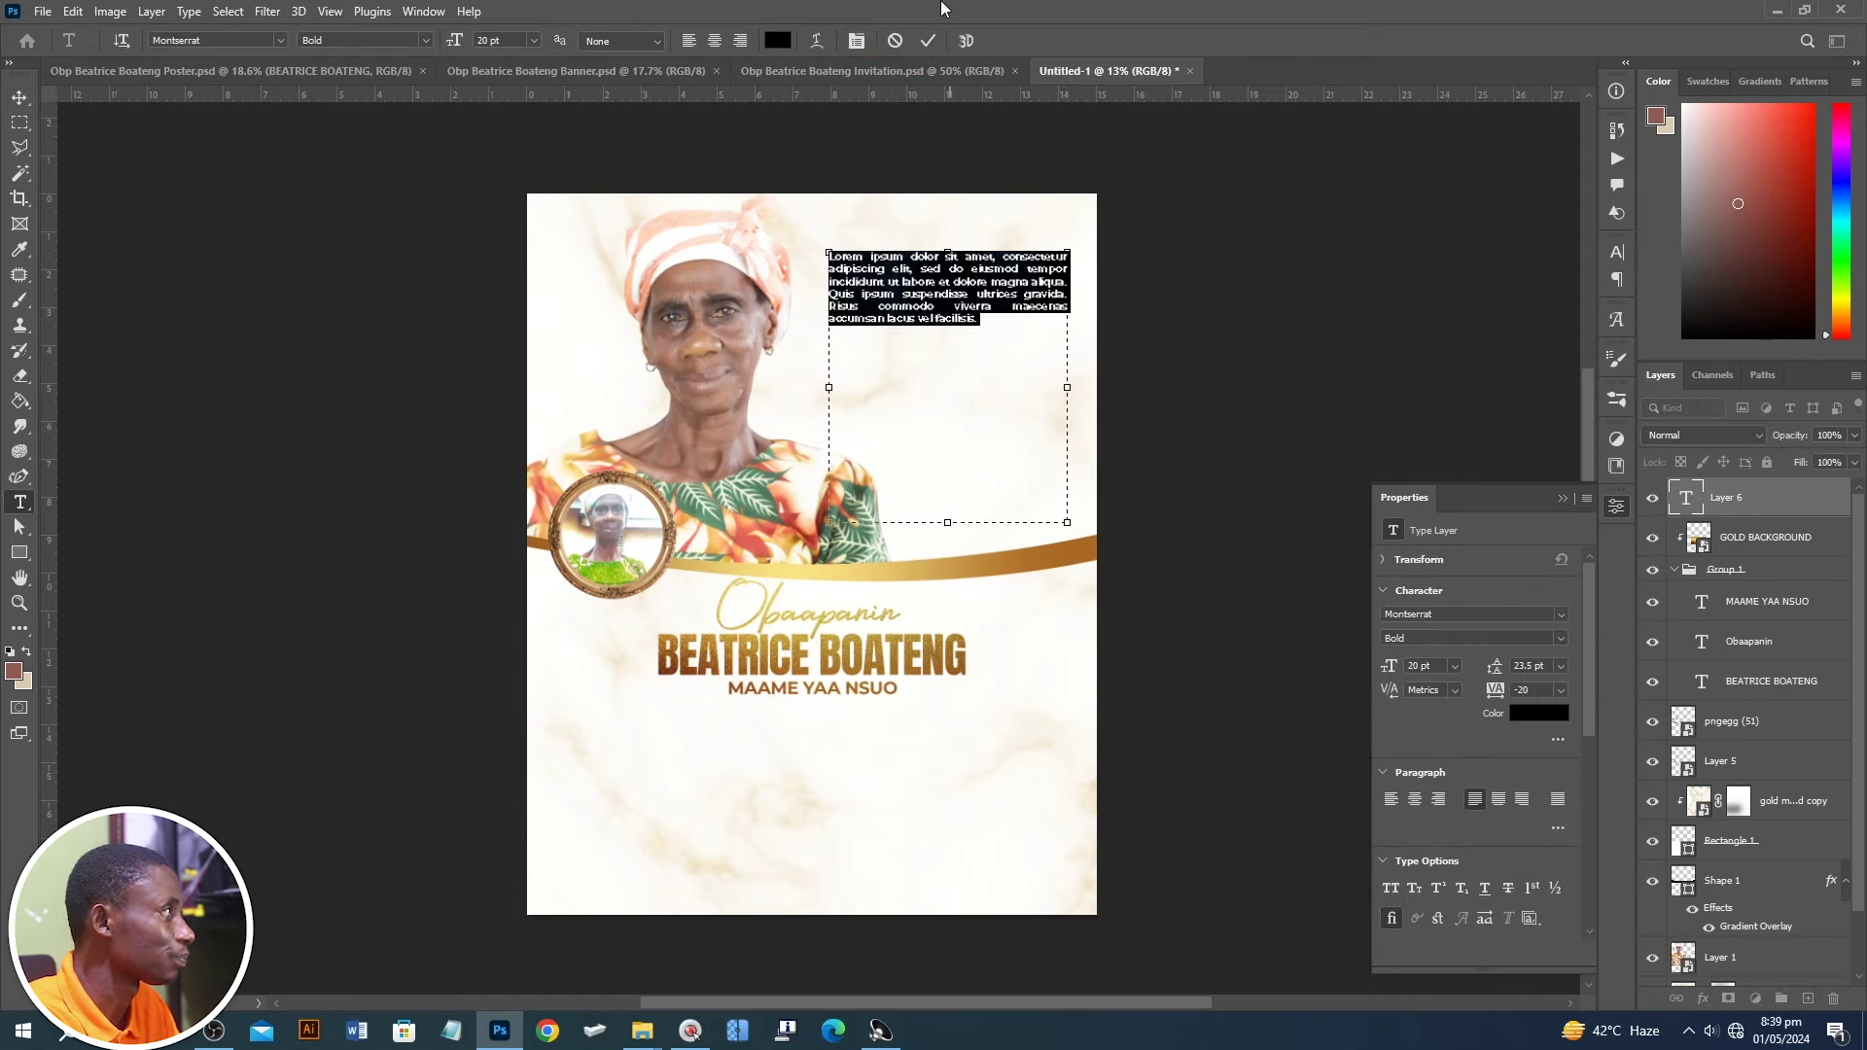
click(928, 40)
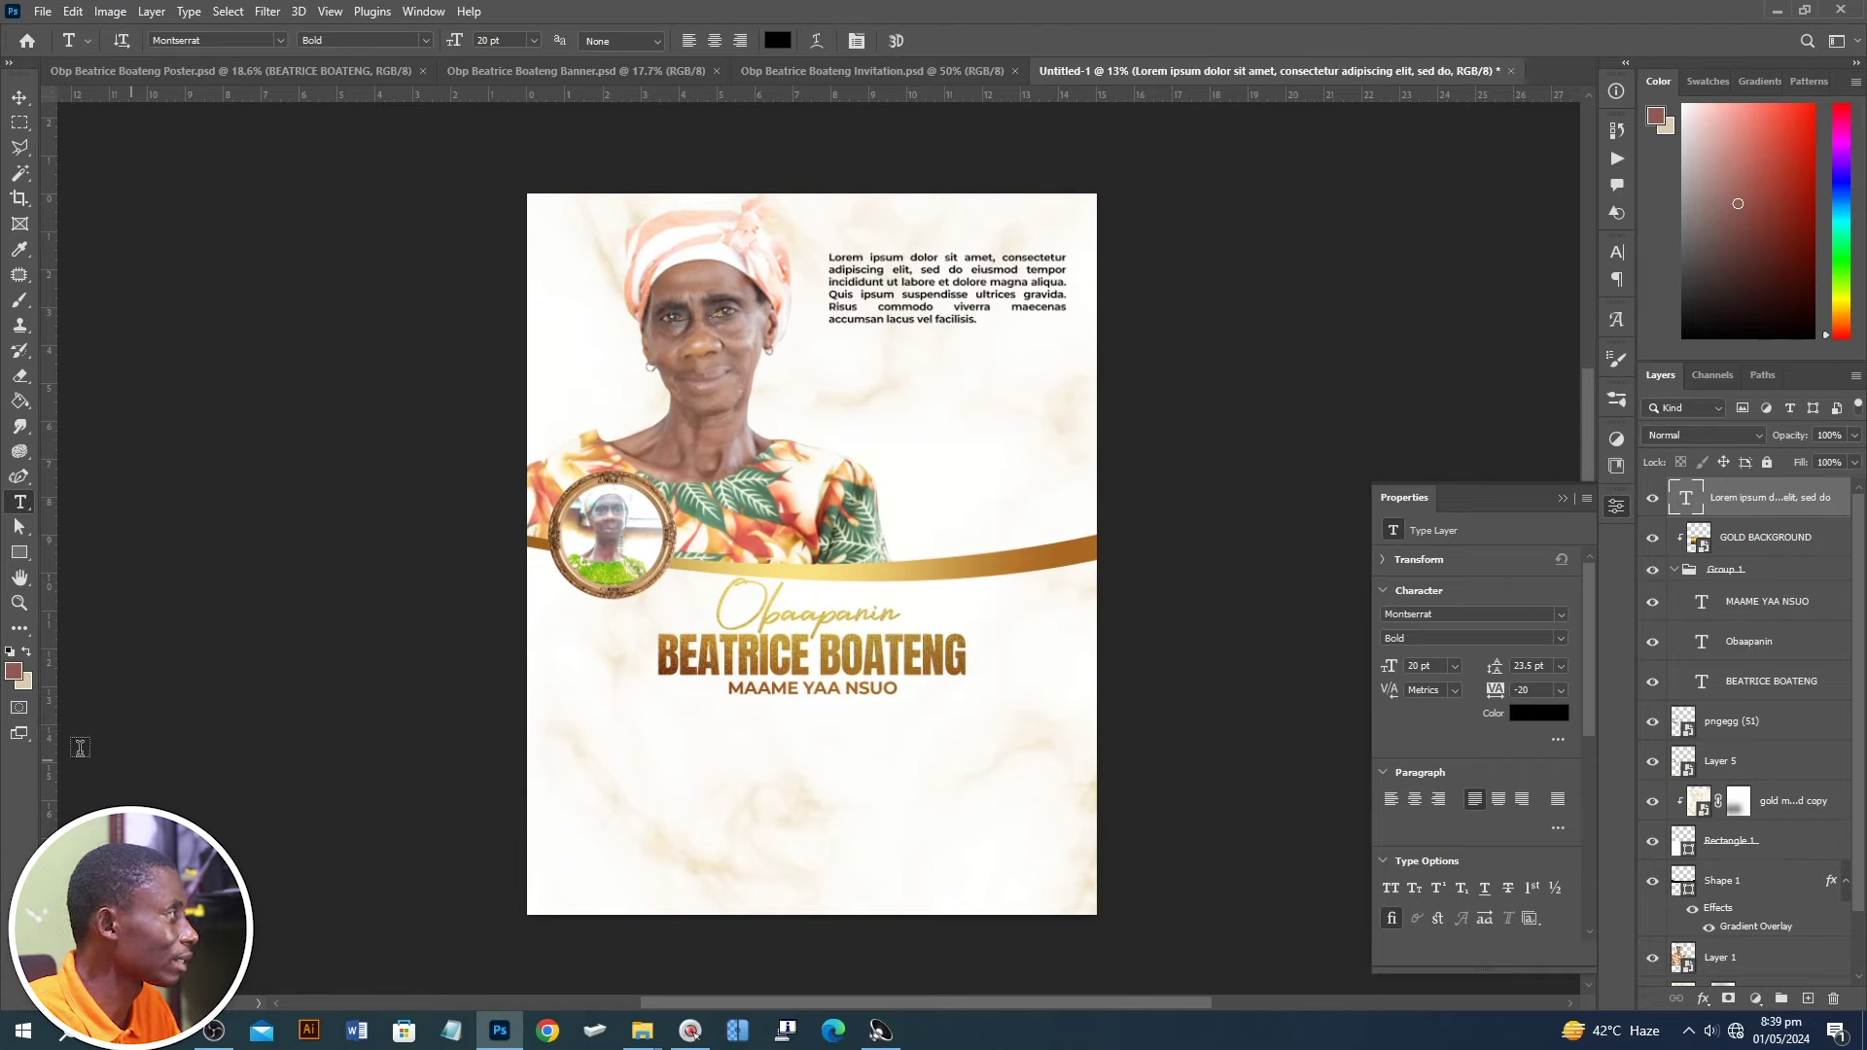
- Duplicate the paragraph to the lower left and narrow its box so it rewraps
key(v)
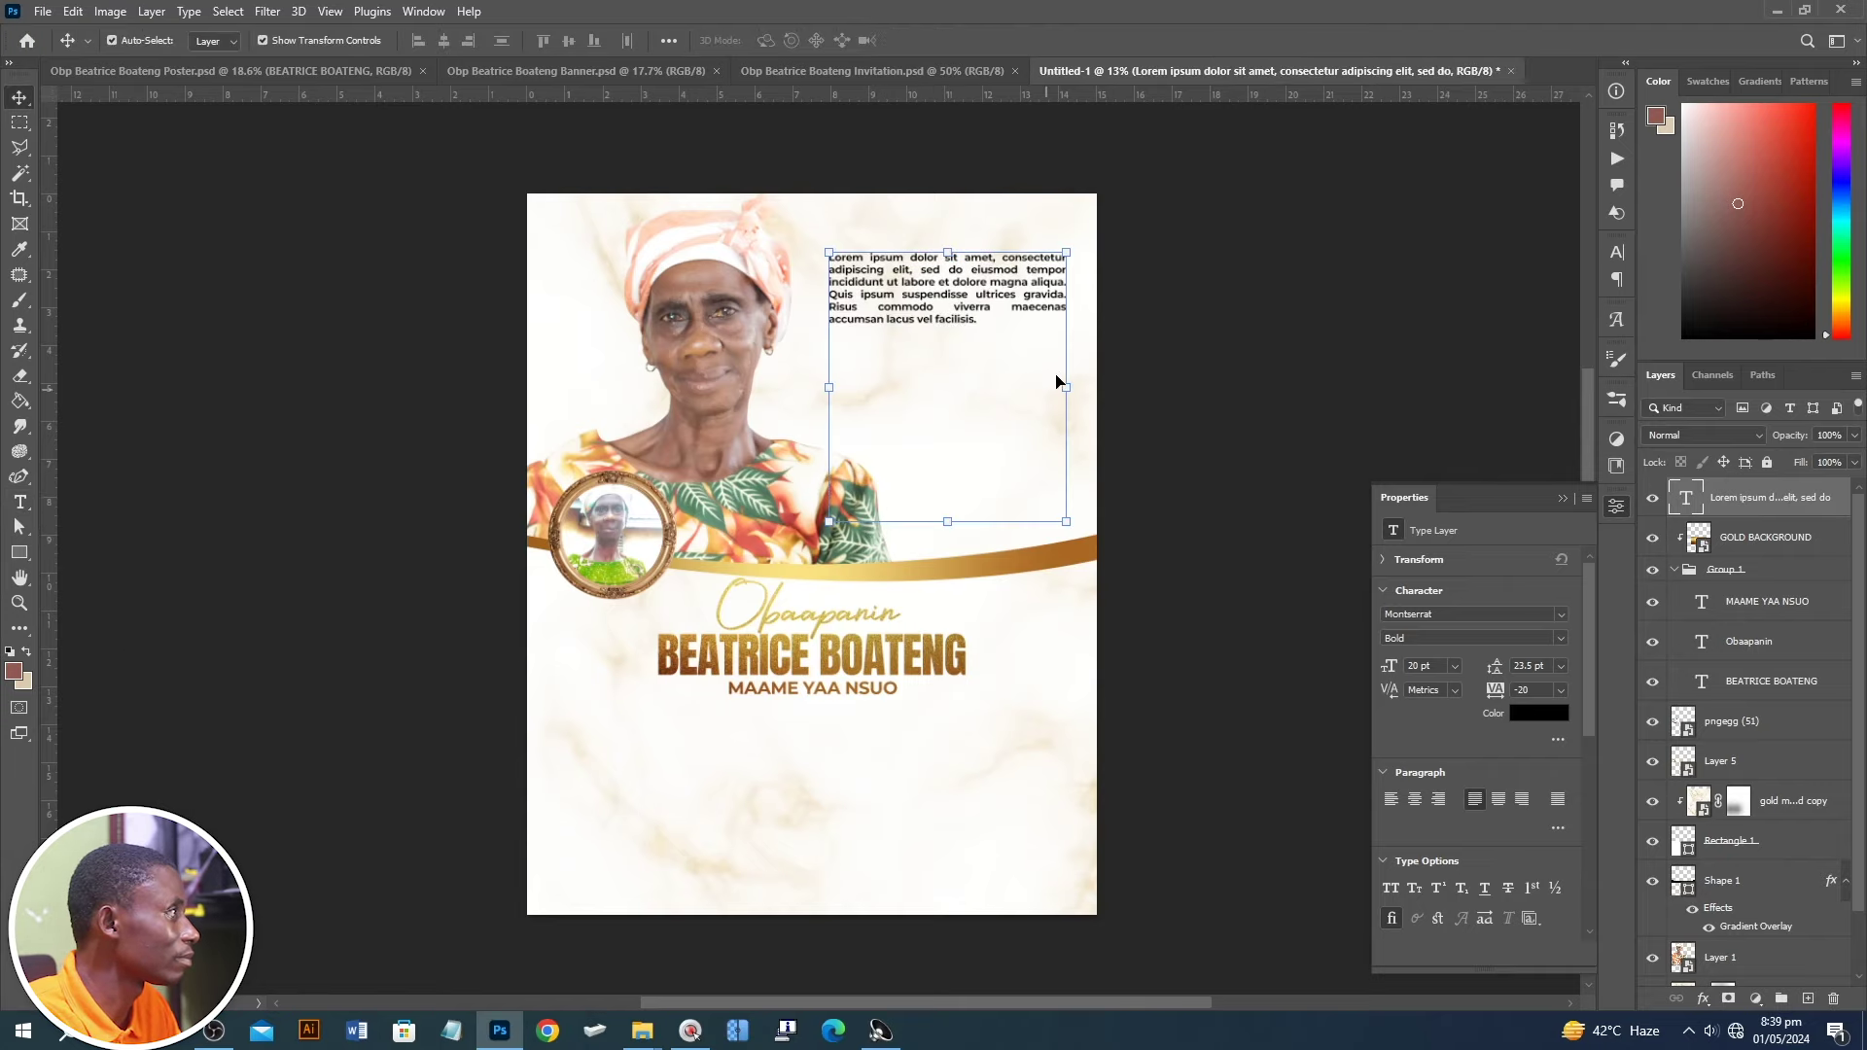
alt+drag(937, 287, 650, 735)
double_click(685, 771)
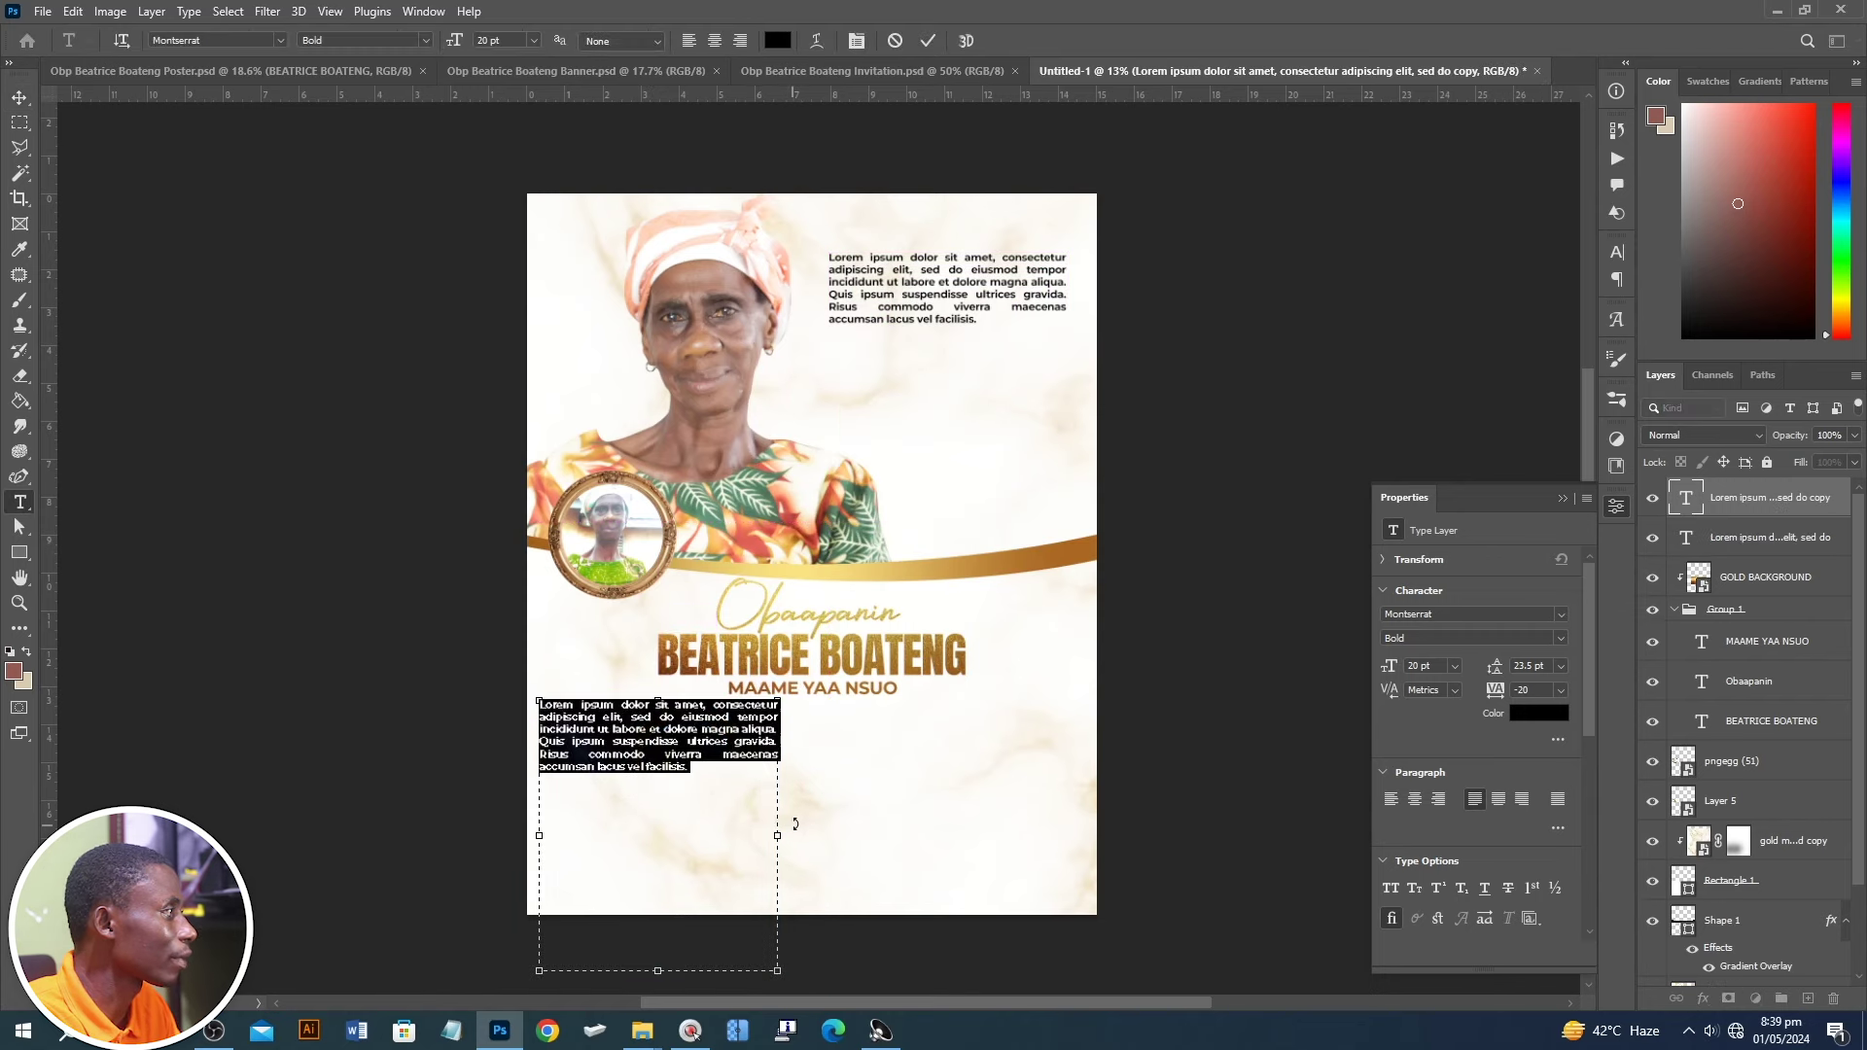
drag(775, 834, 728, 835)
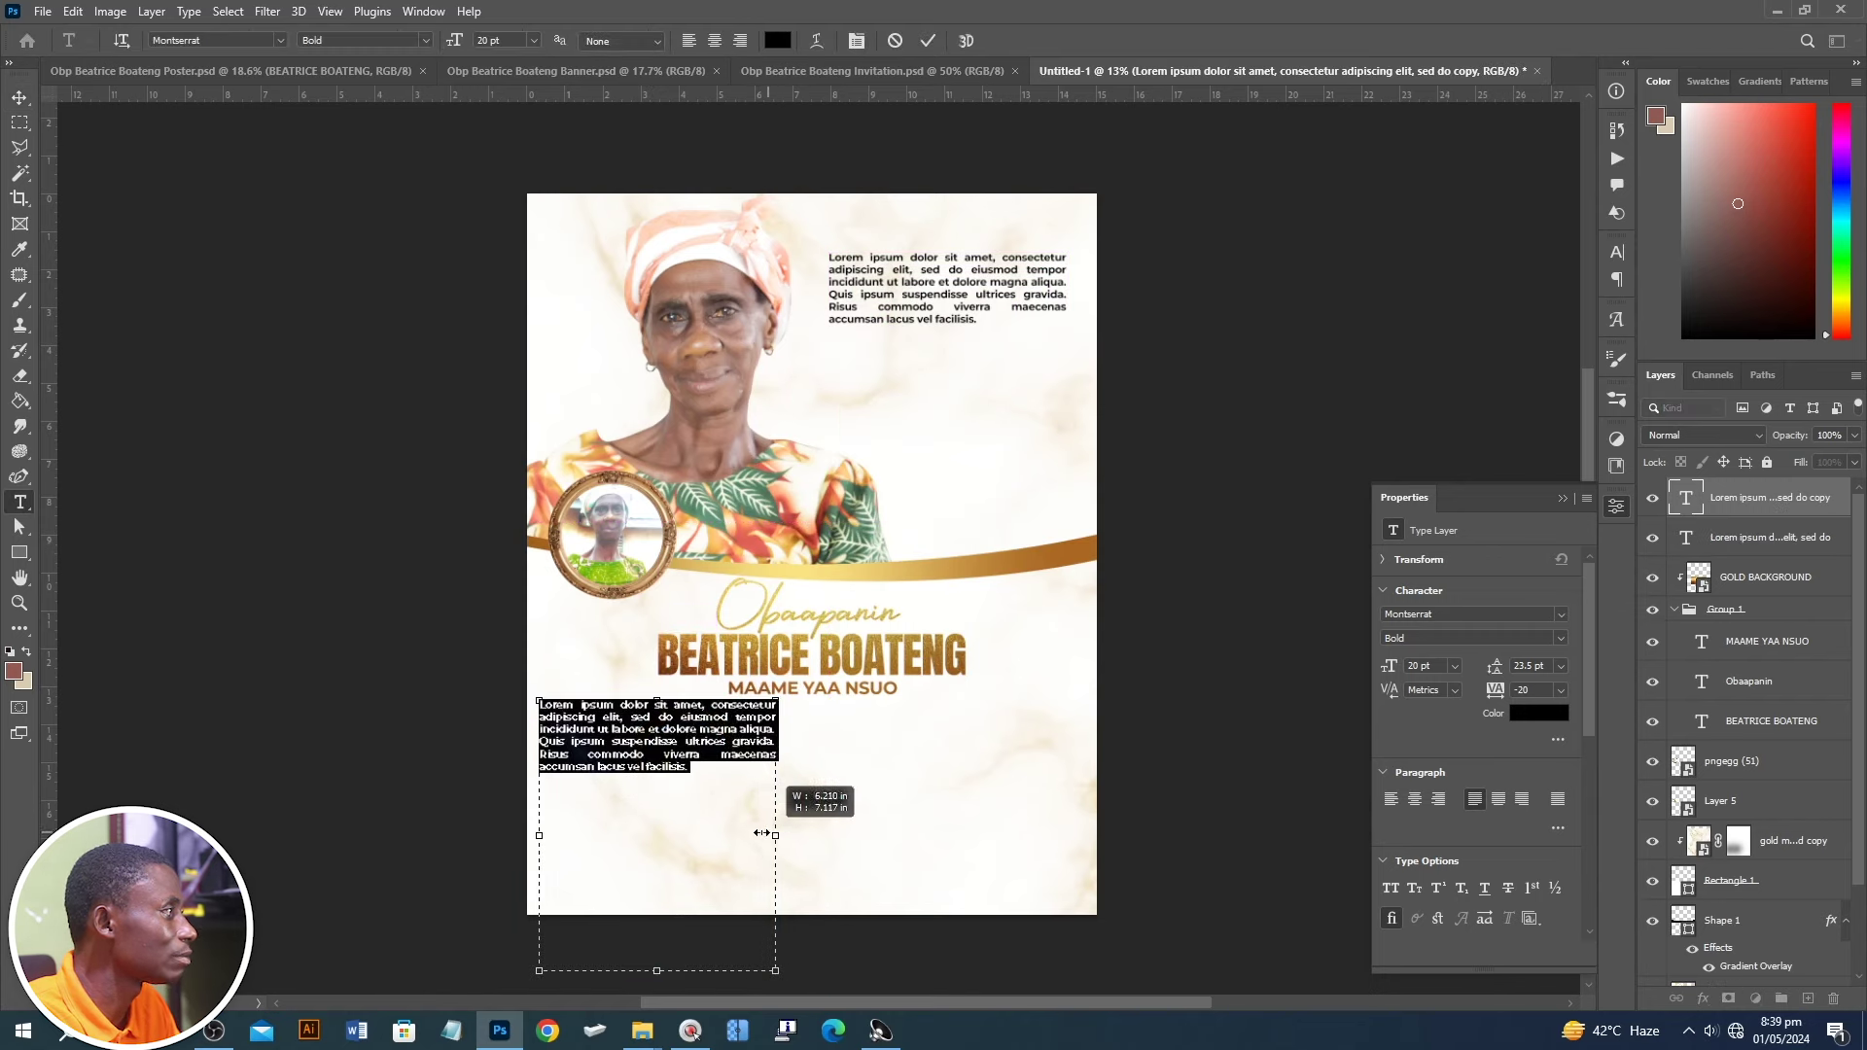
click(28, 100)
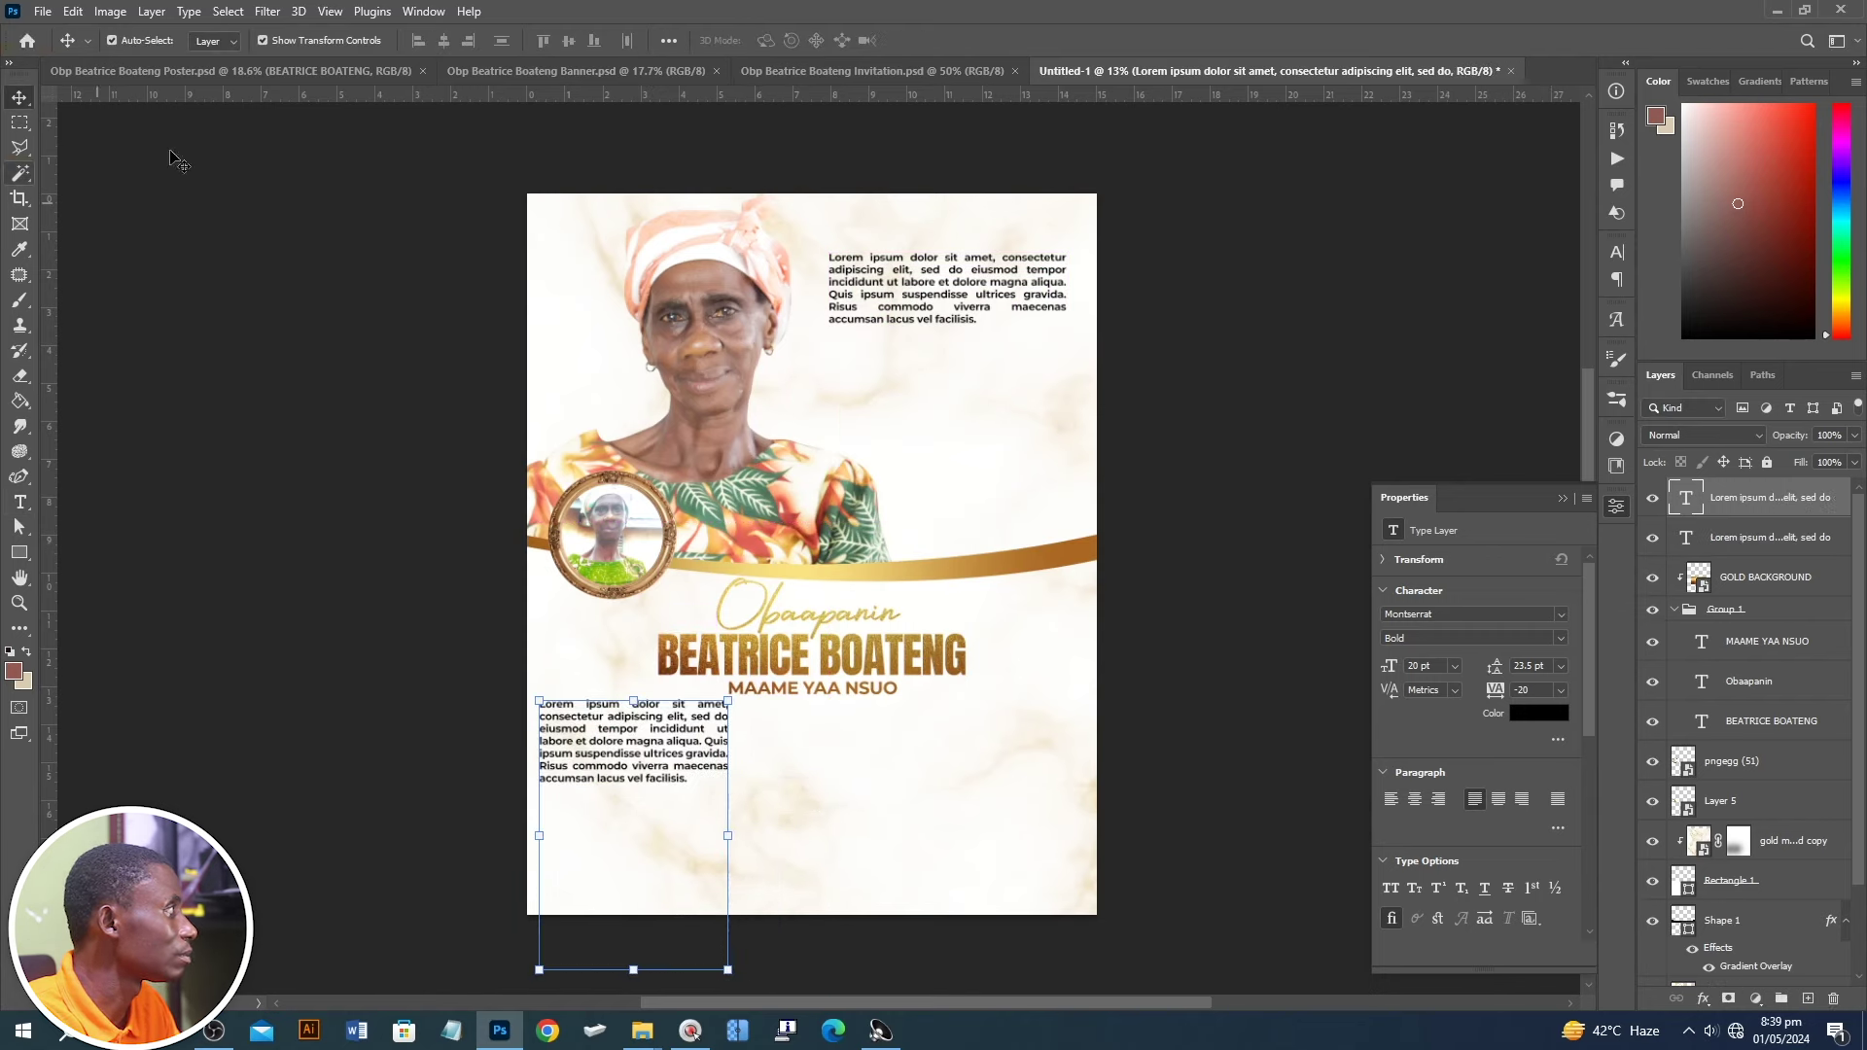
- Create a guide layout of three columns with no gutter
click(327, 13)
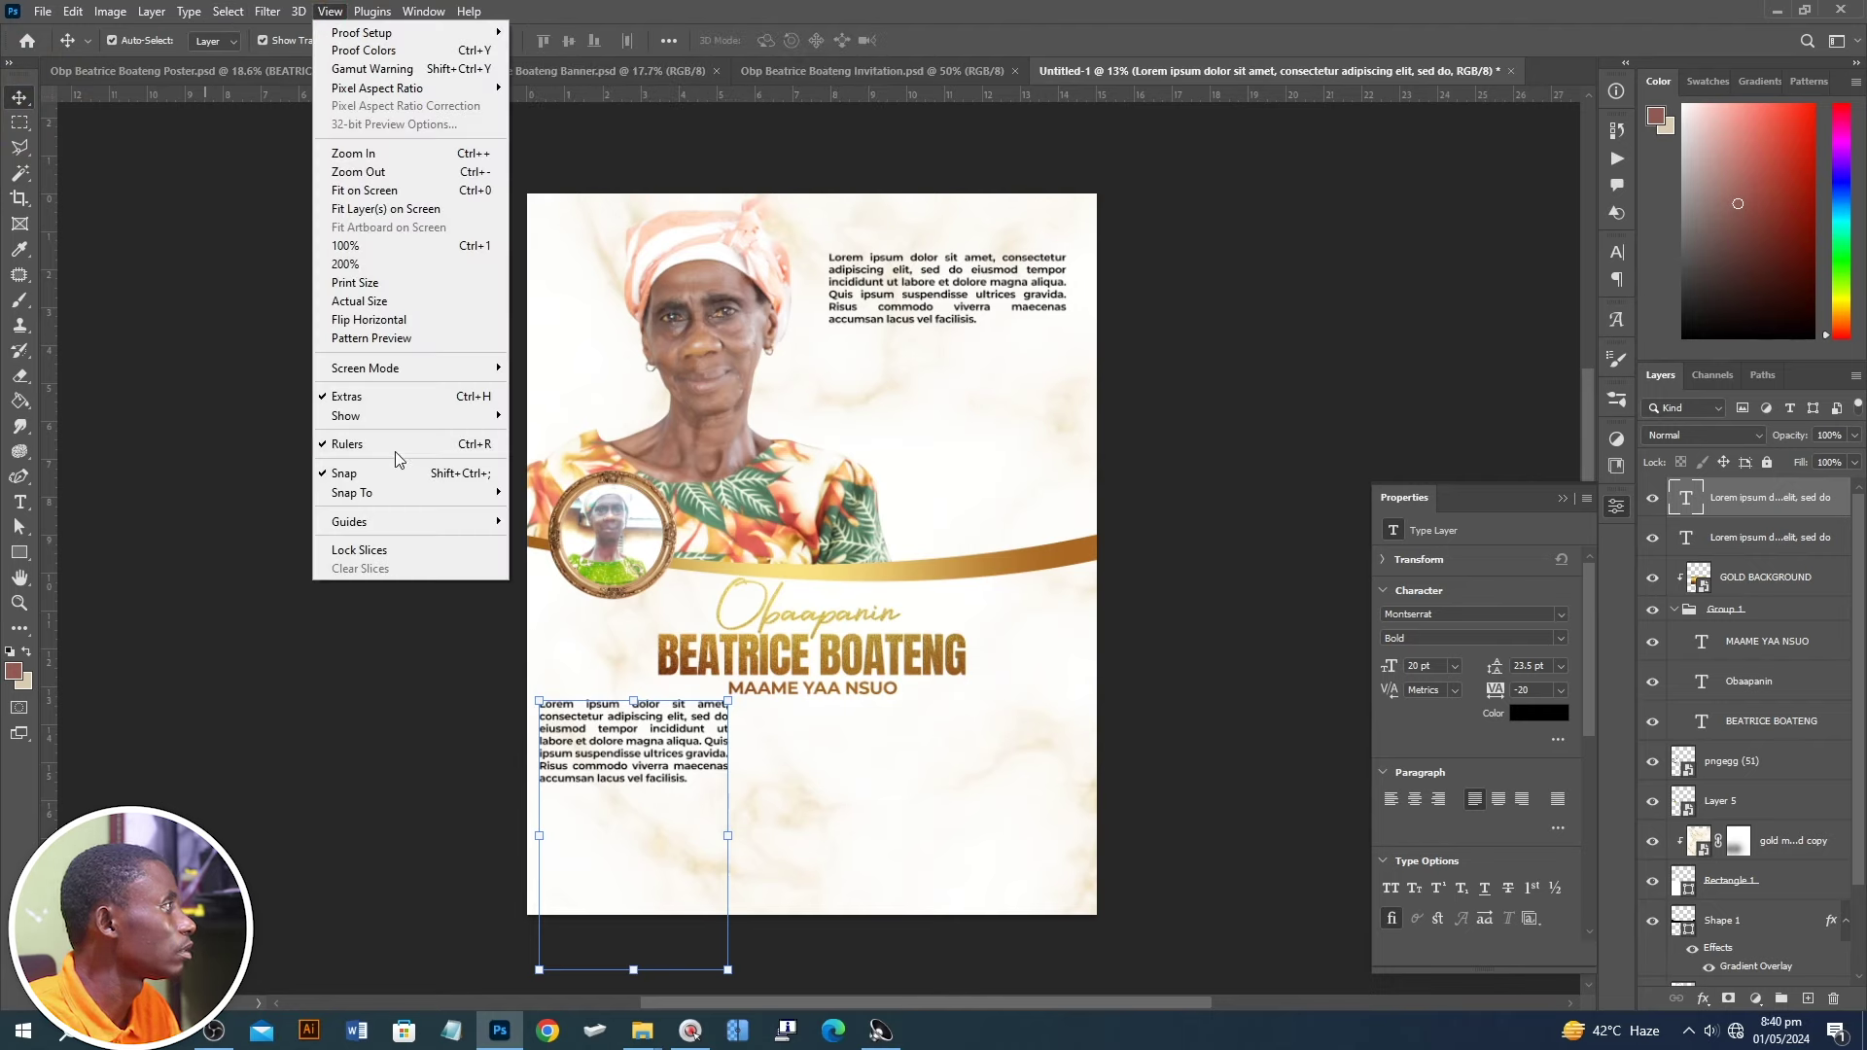
mouse_move(348, 522)
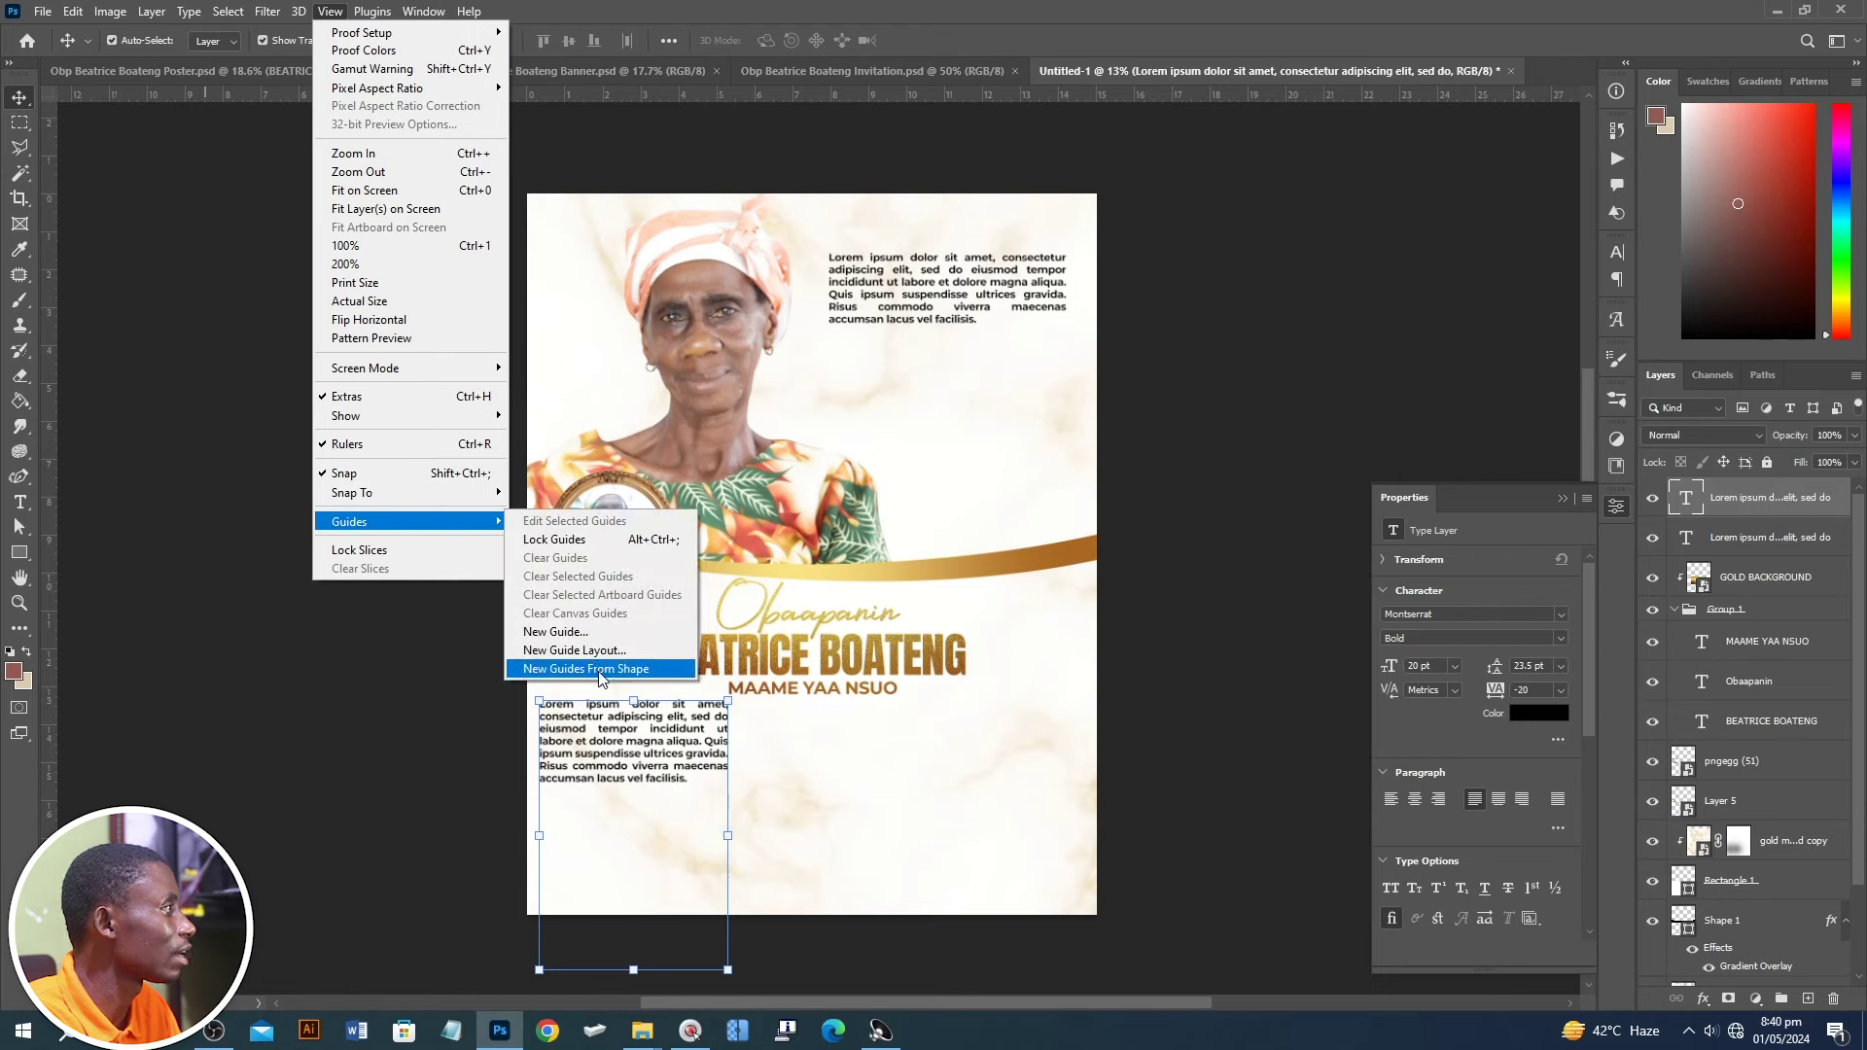
click(612, 658)
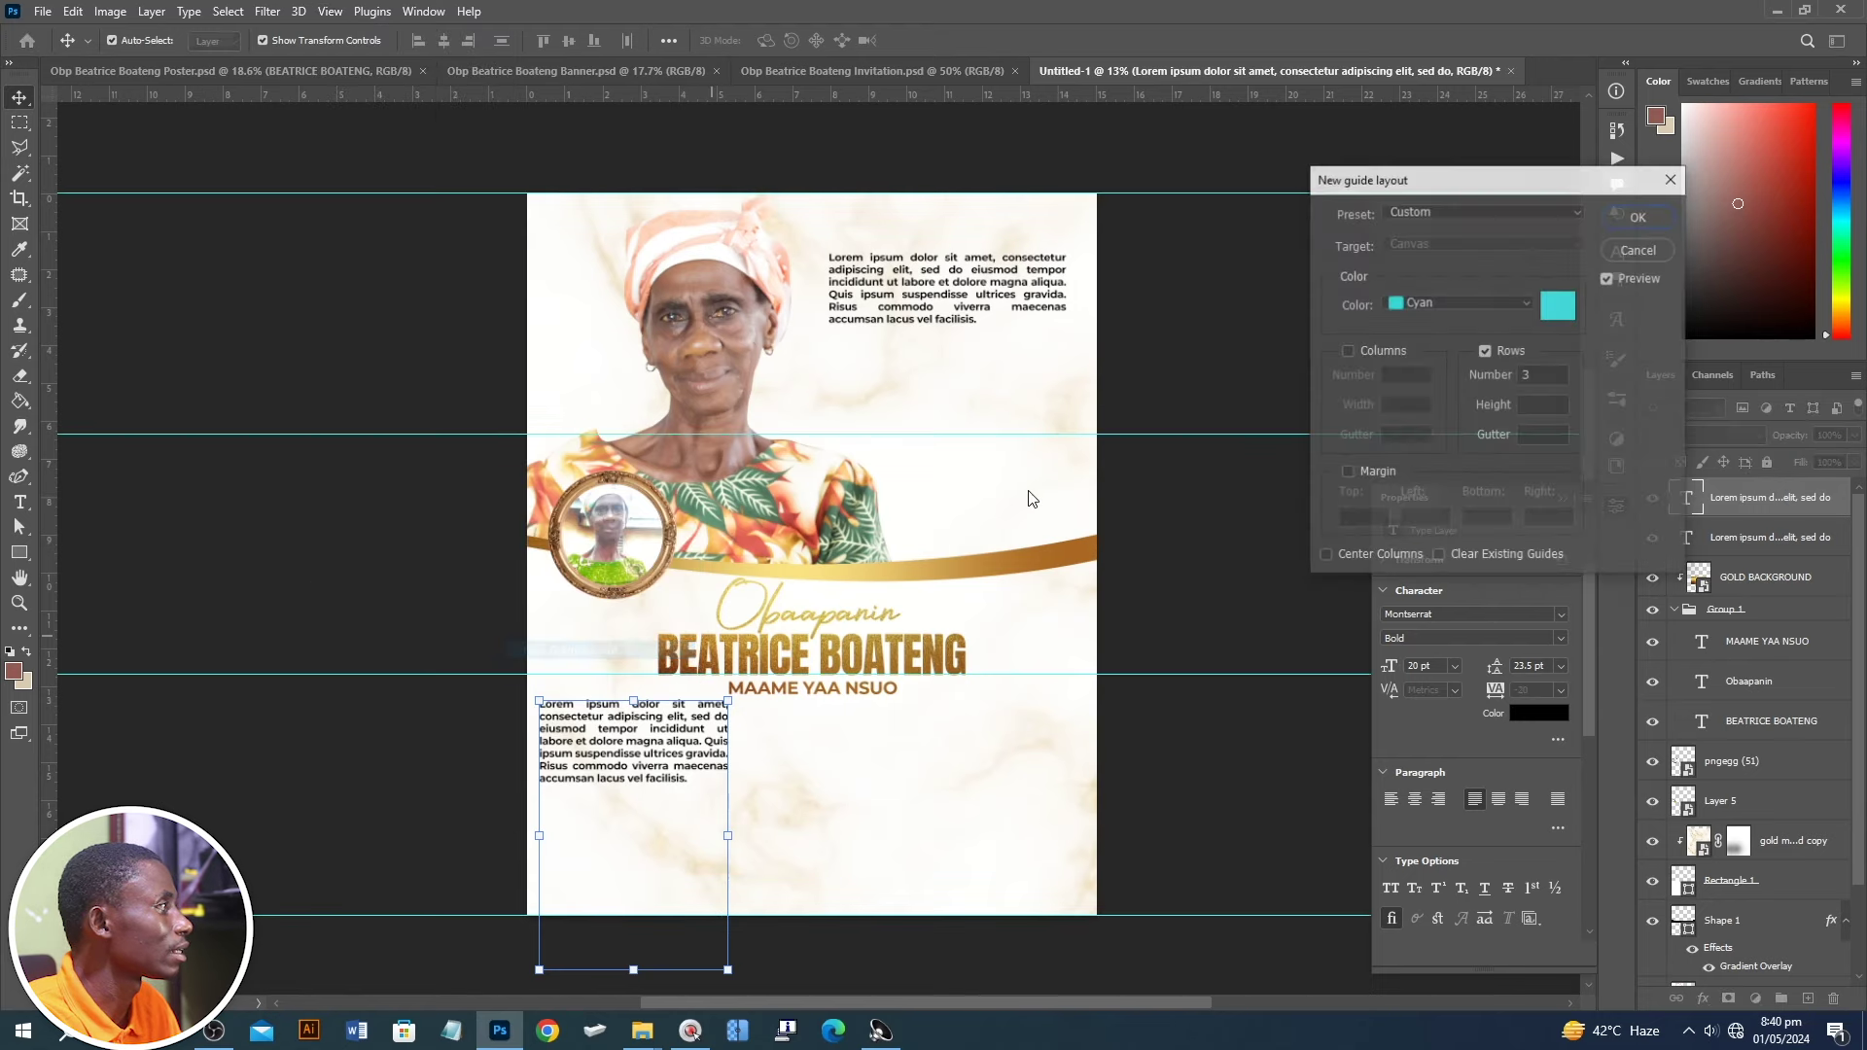
click(1379, 351)
text(3)
click(1485, 351)
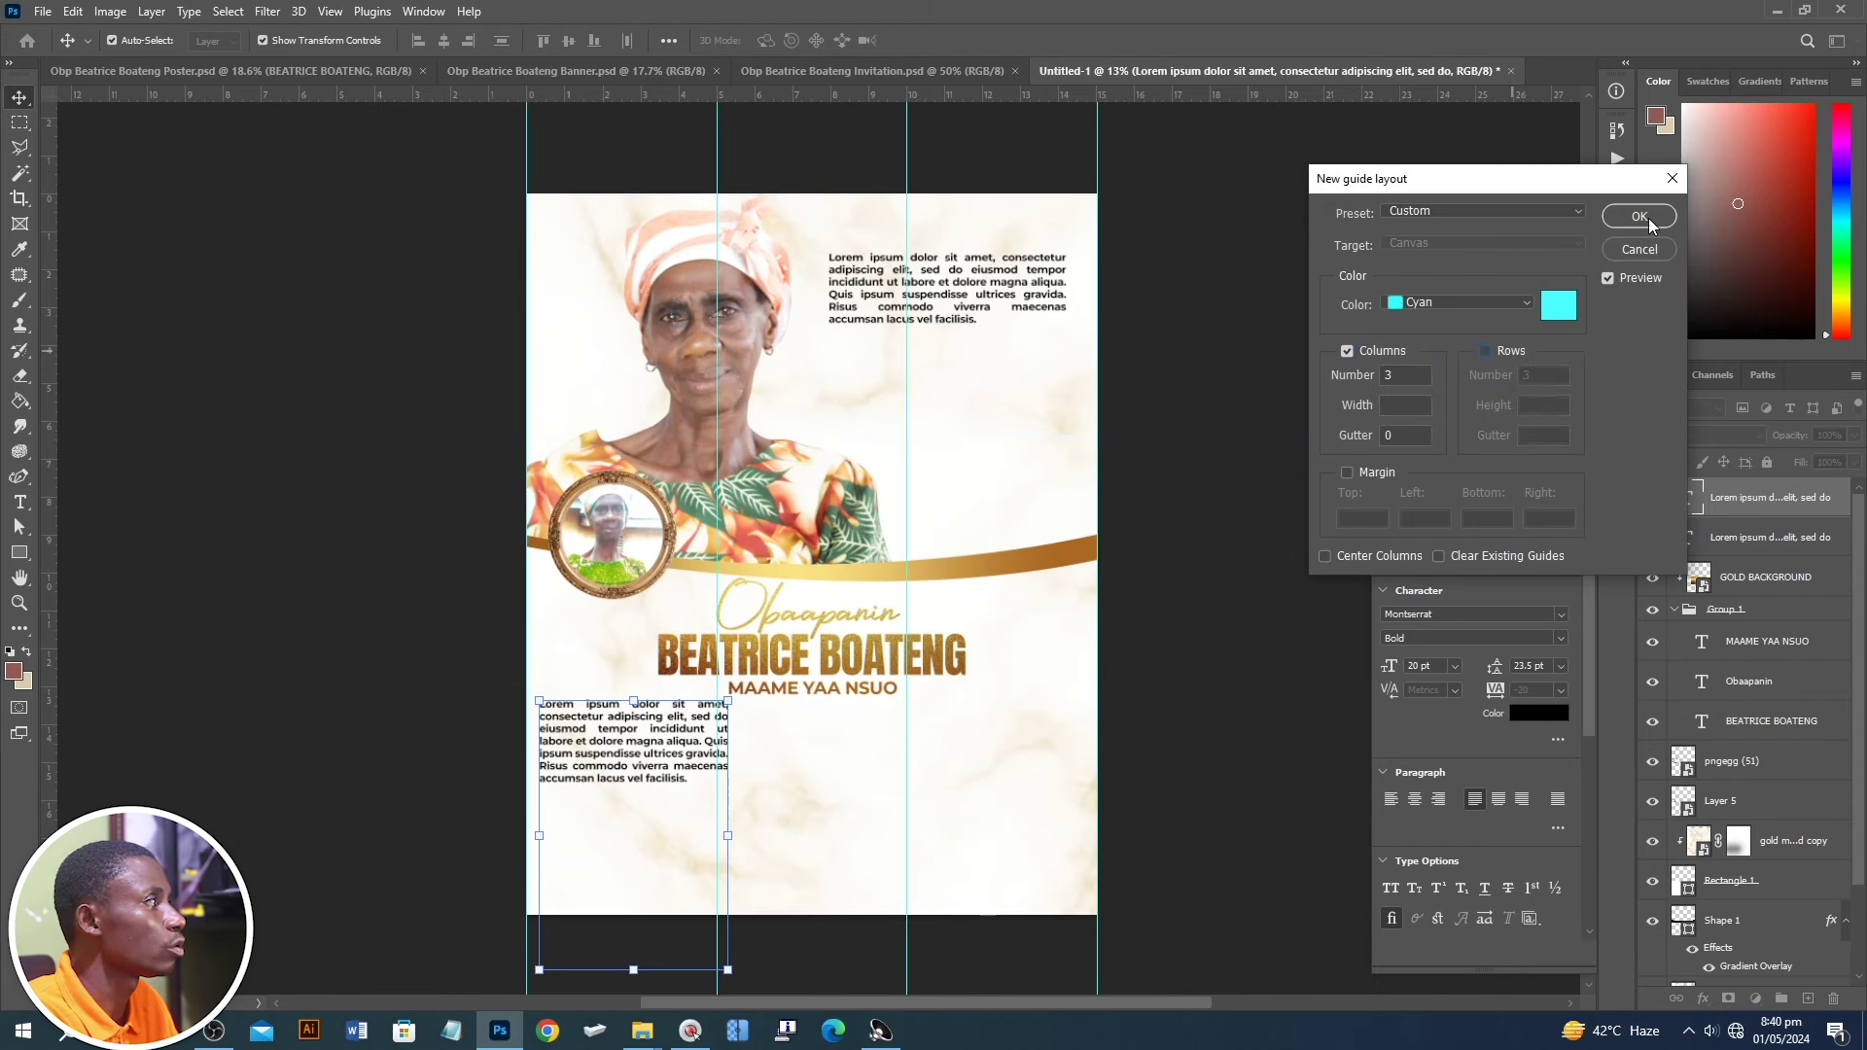
click(1642, 217)
scroll(884, 750, up, 3)
- Fit the paragraph to column one, copy it into columns two and three, and lower the top paragraph
double_click(769, 885)
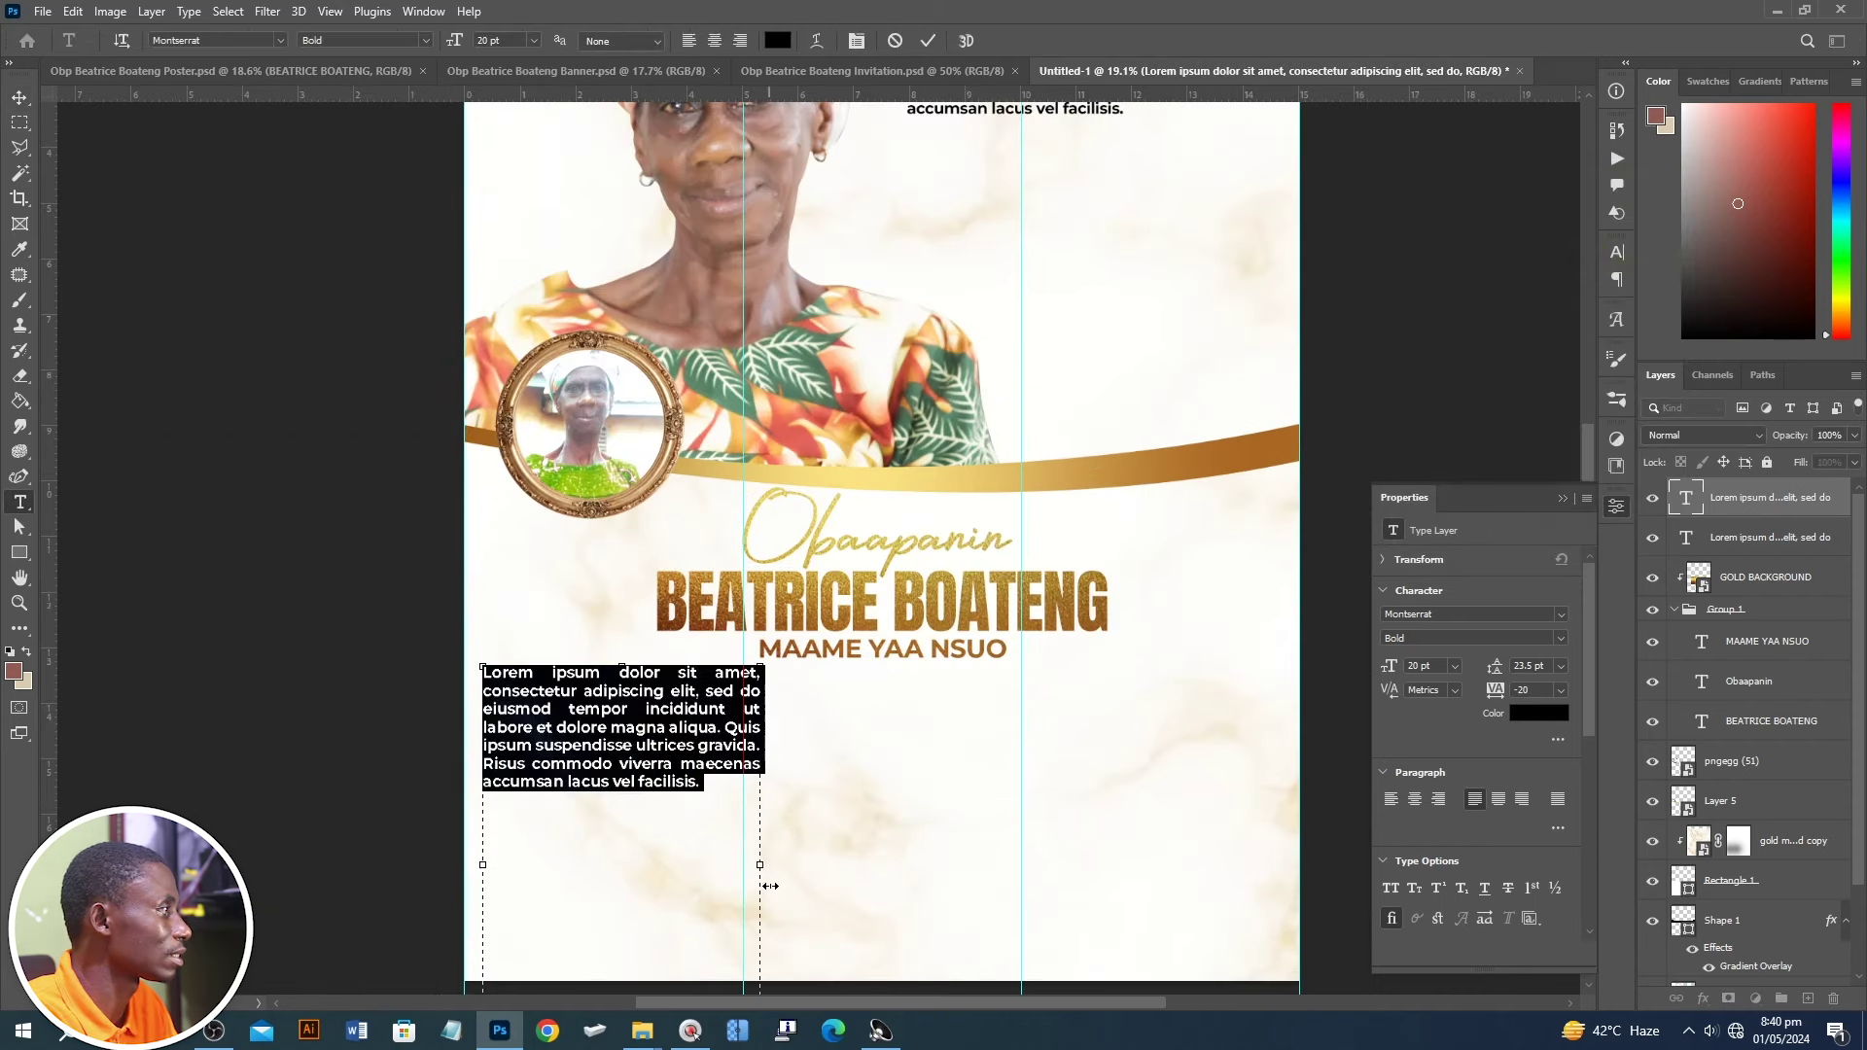
drag(769, 886, 739, 863)
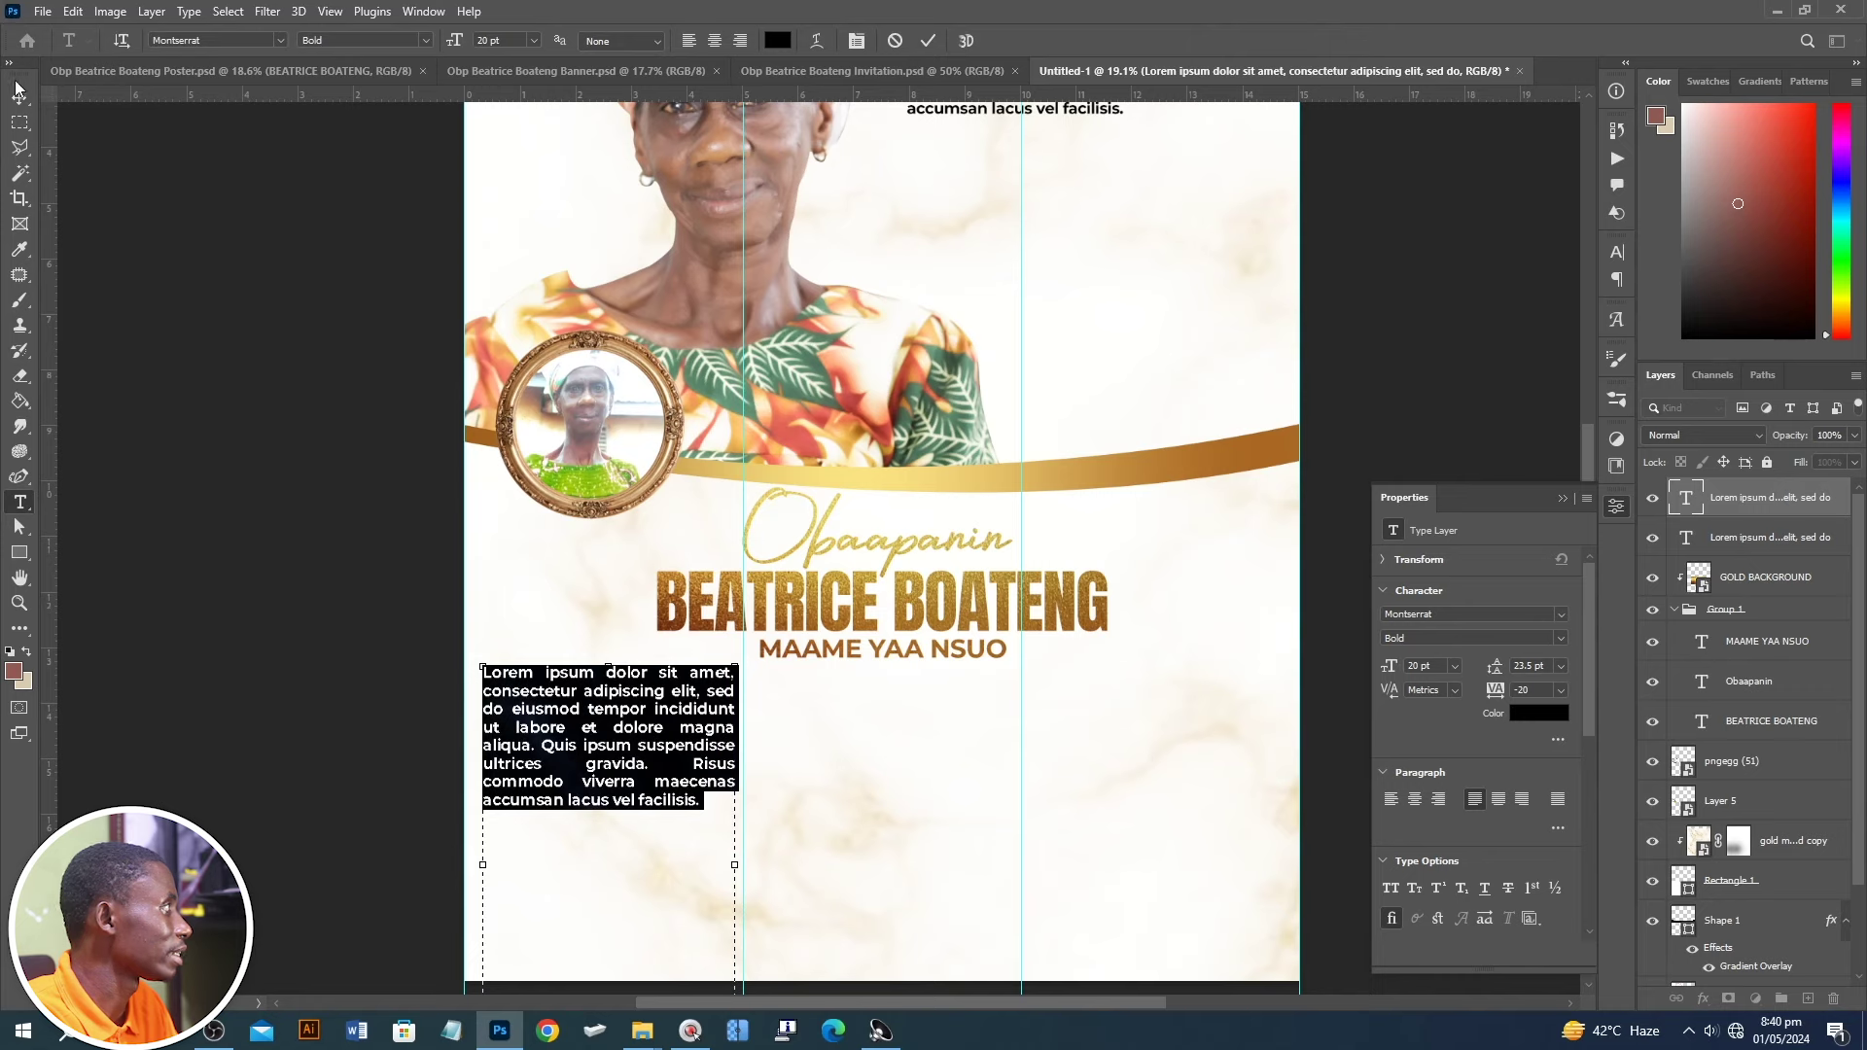
click(20, 98)
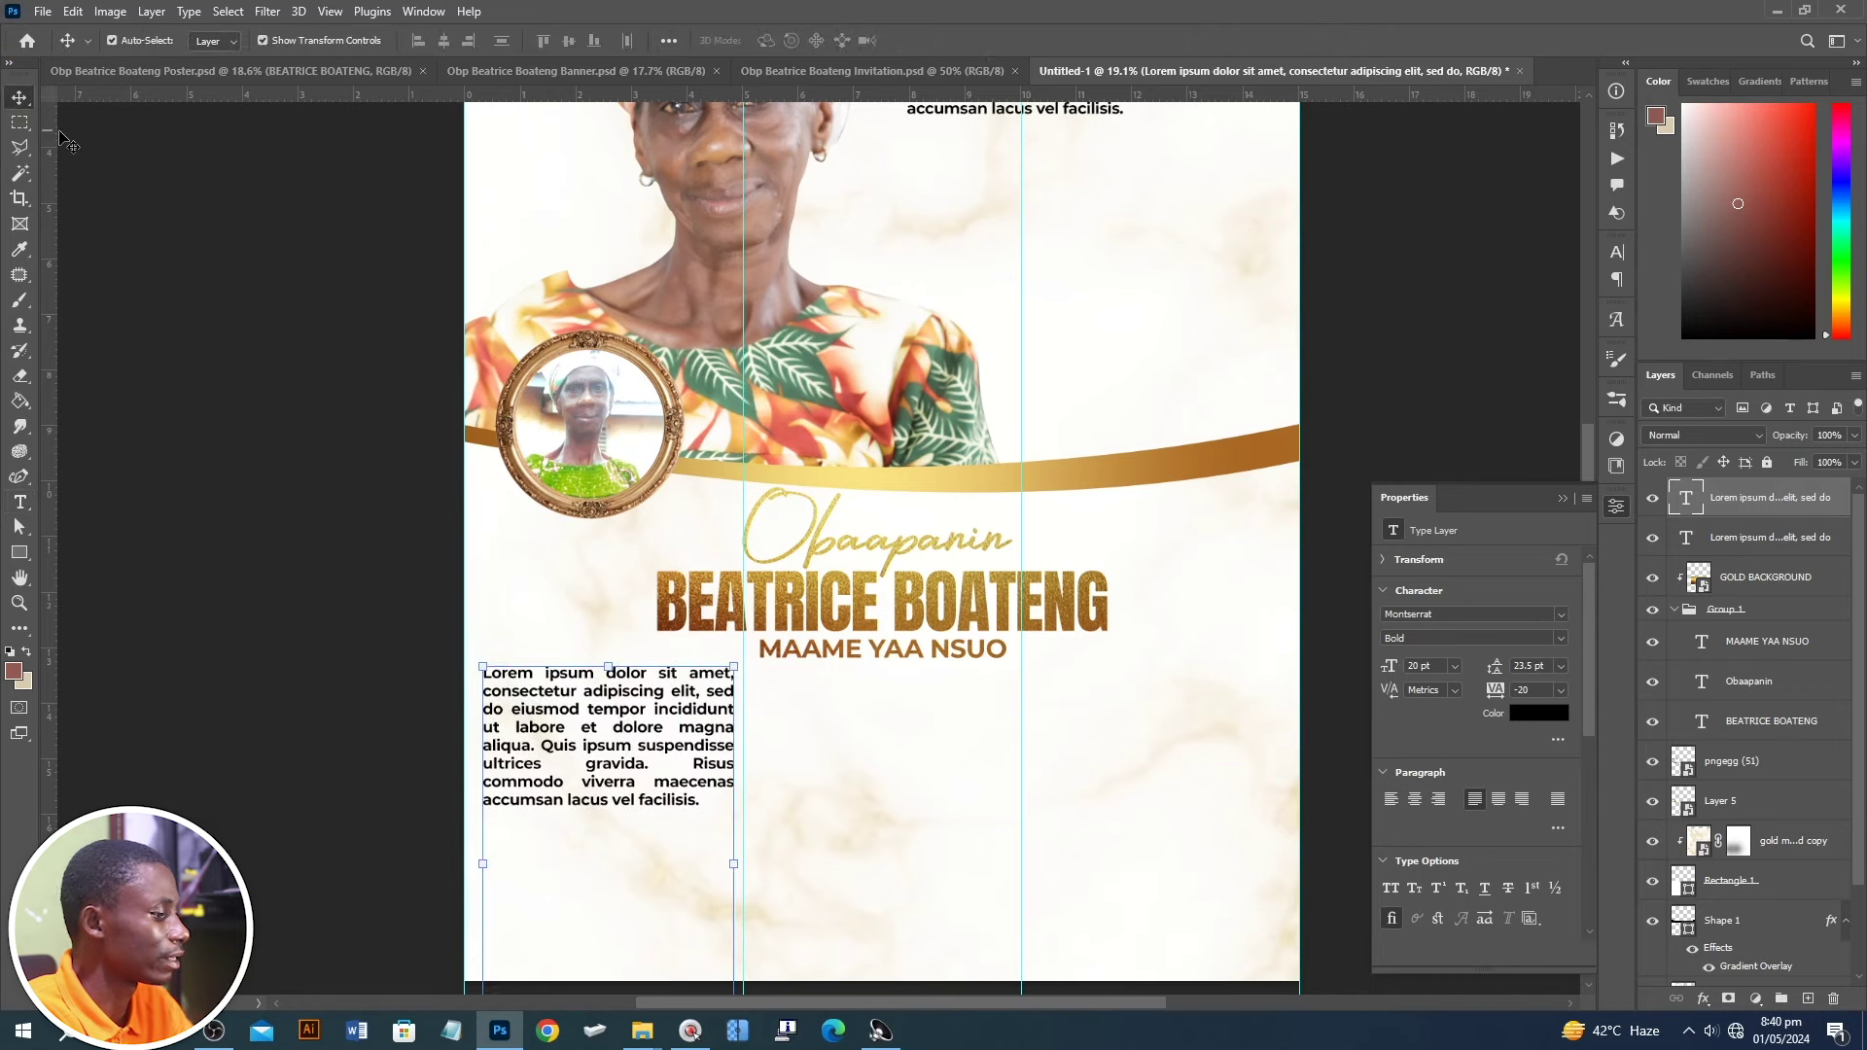
key(shift+Left)
key(shift+Left)
drag(537, 699, 814, 741)
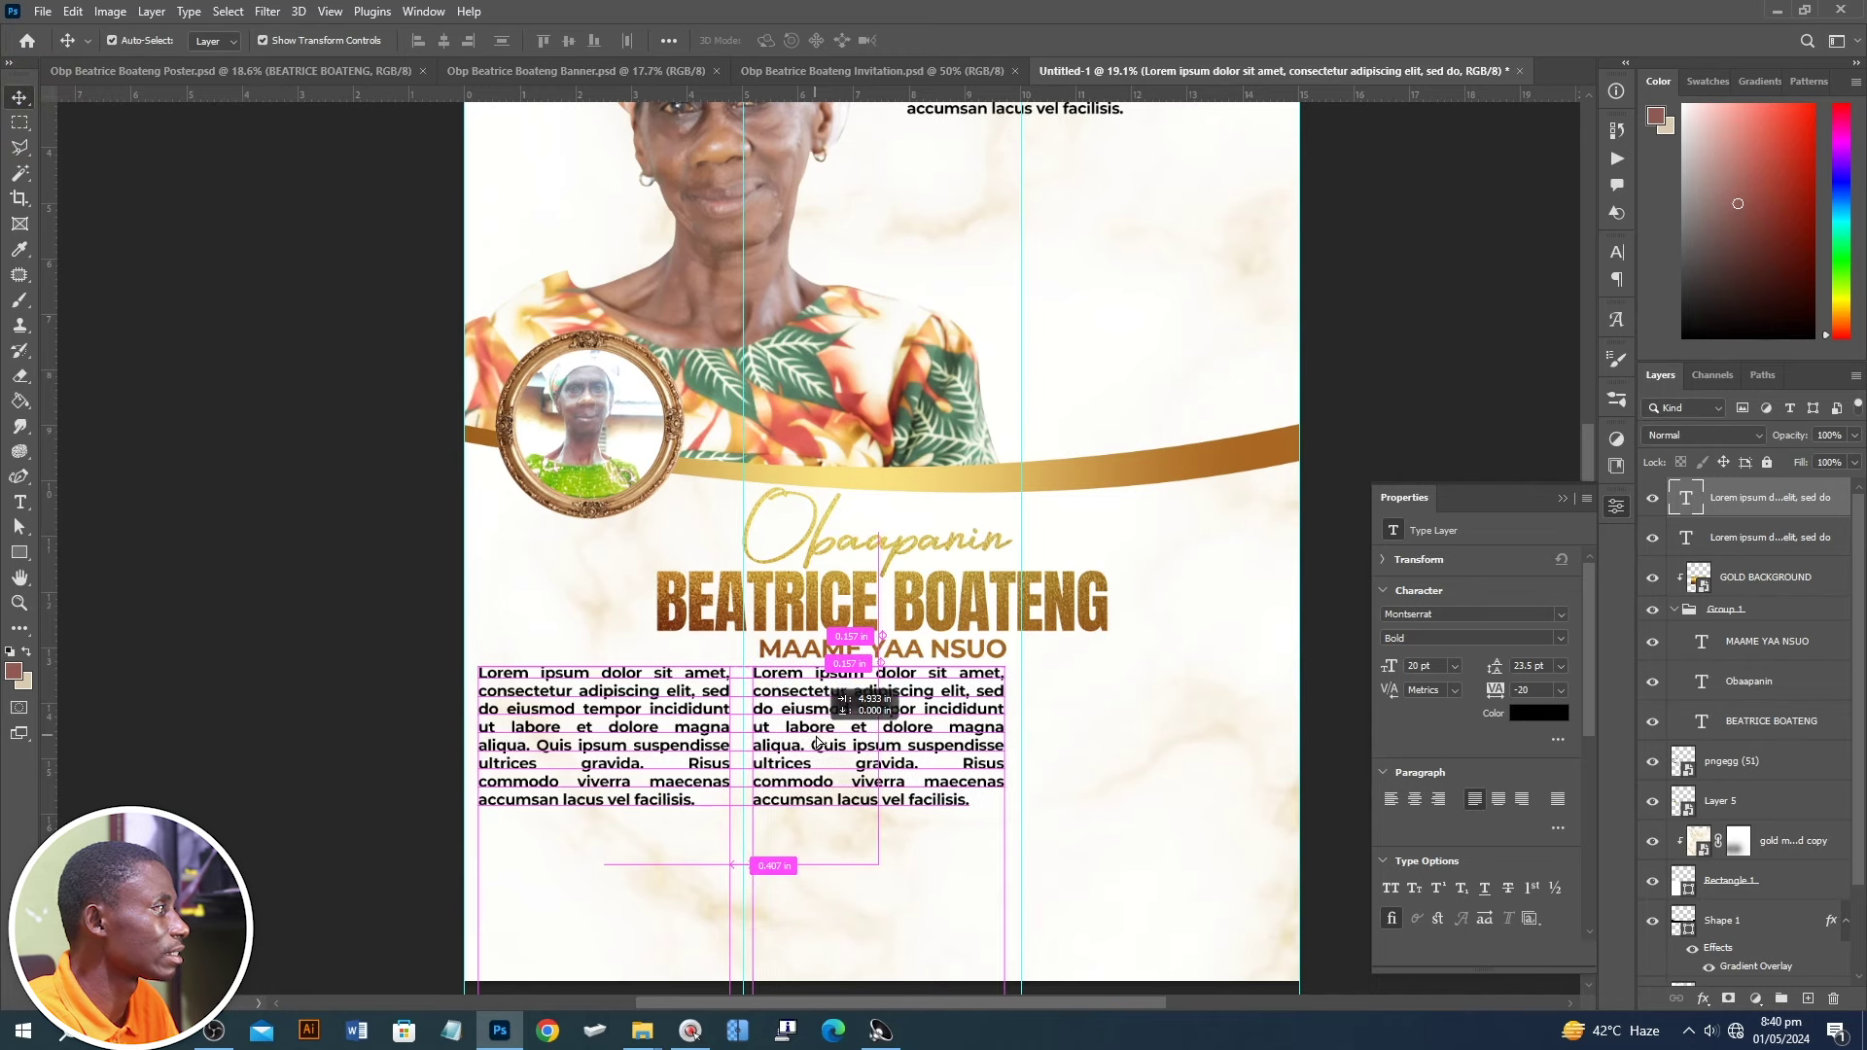
drag(815, 742, 1086, 730)
scroll(966, 552, up, 3)
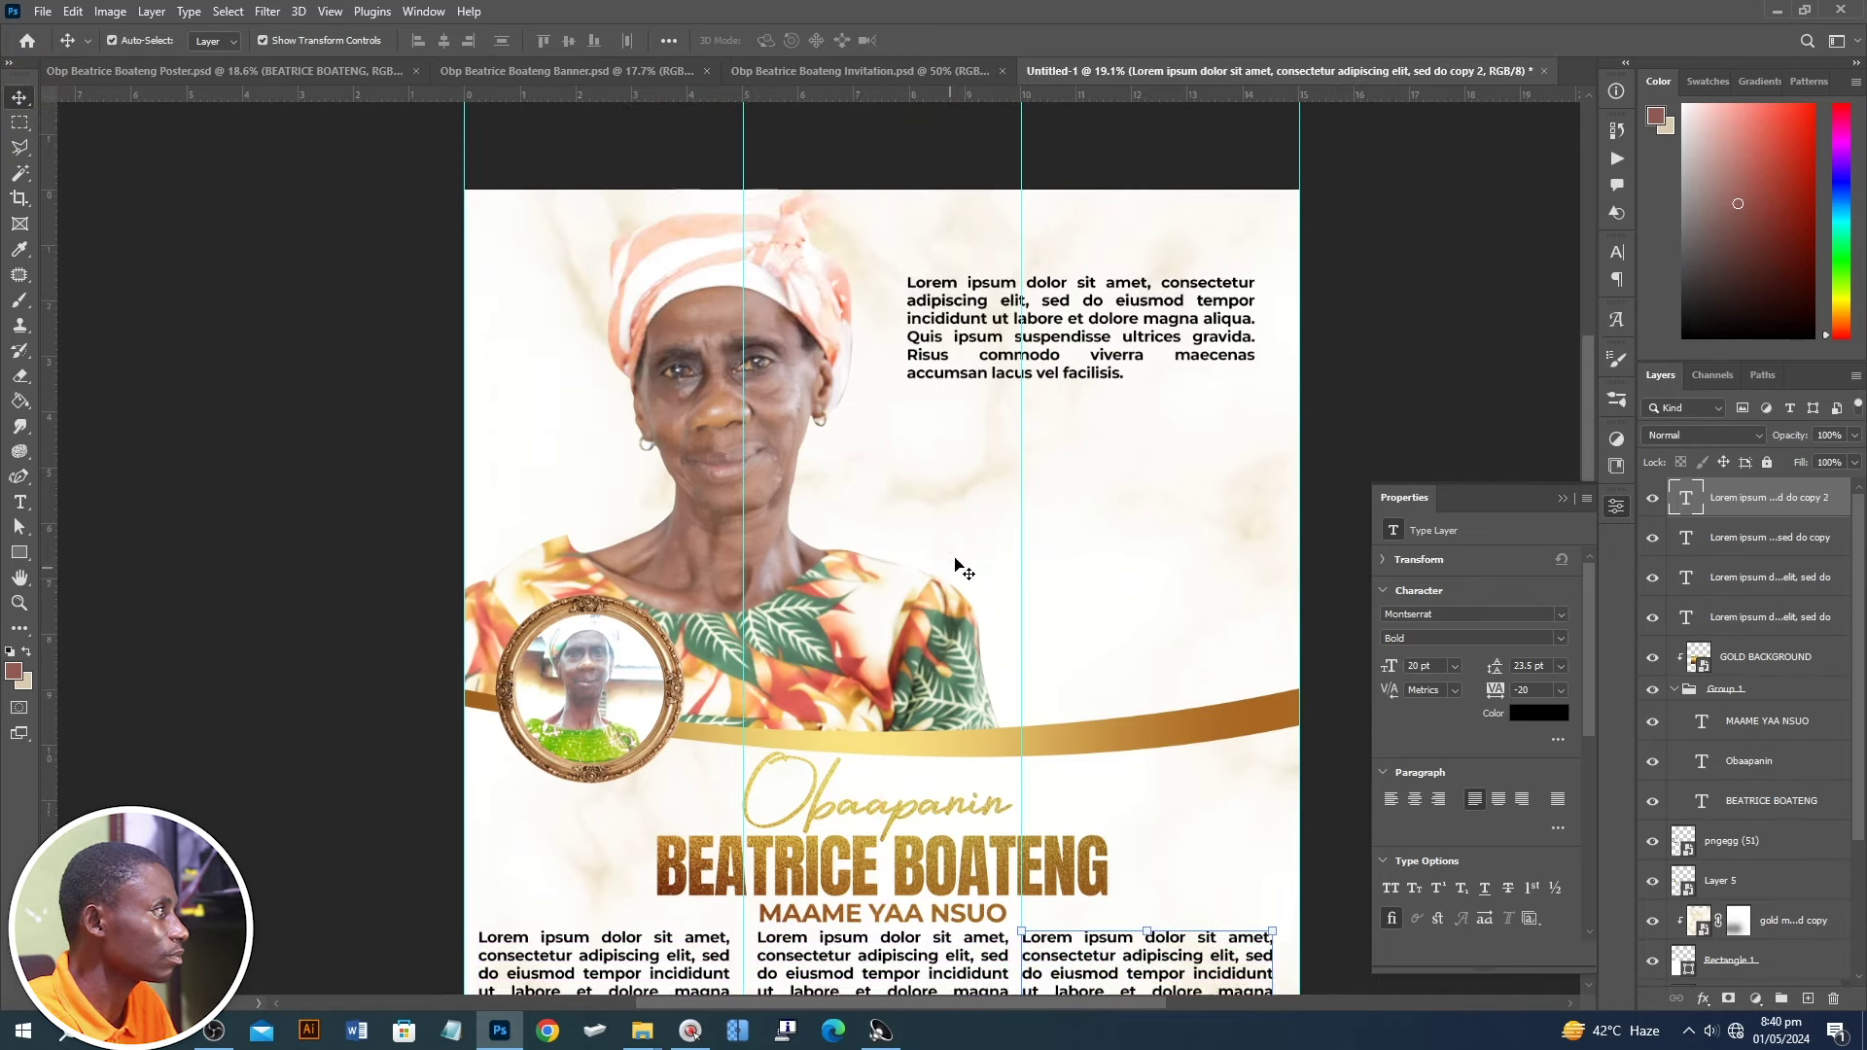
drag(965, 552, 967, 654)
scroll(985, 264, up, 2)
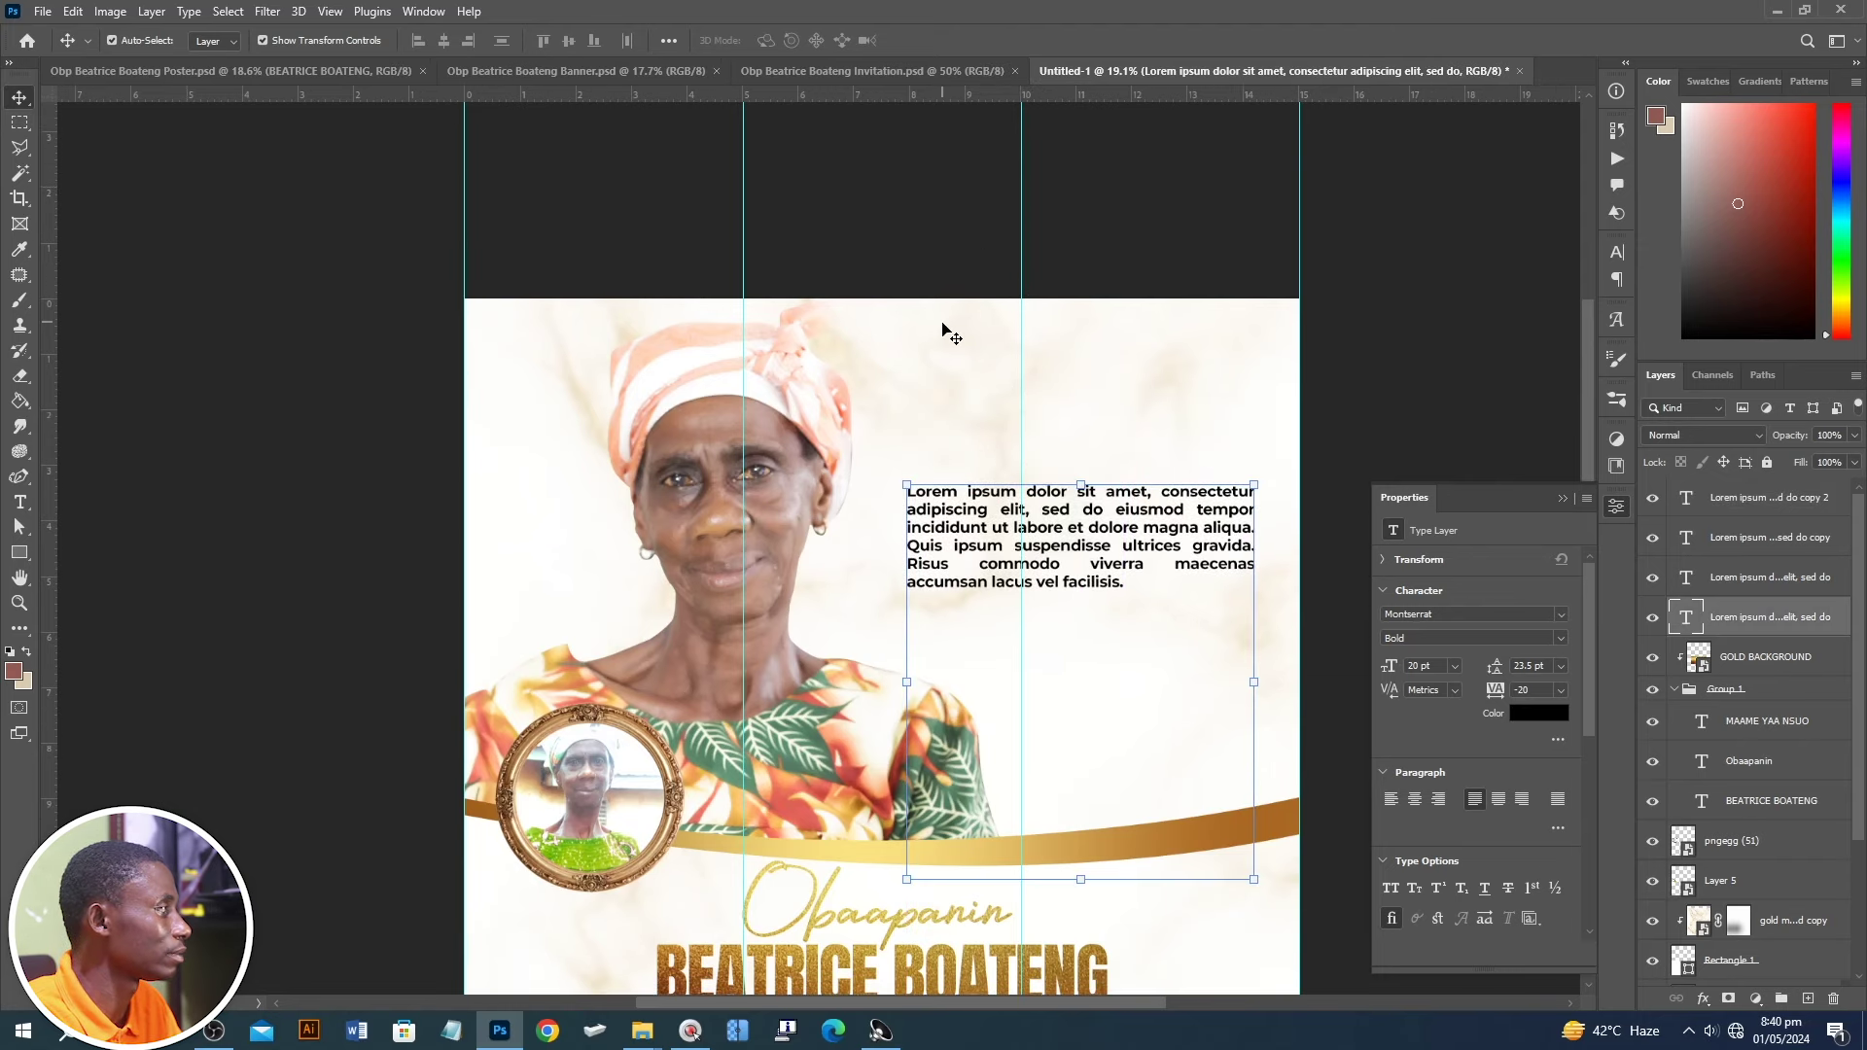
- Drag the red Celebration of life heading from Poster.psd into Untitled-1's top right
click(313, 72)
scroll(1283, 314, up, 2)
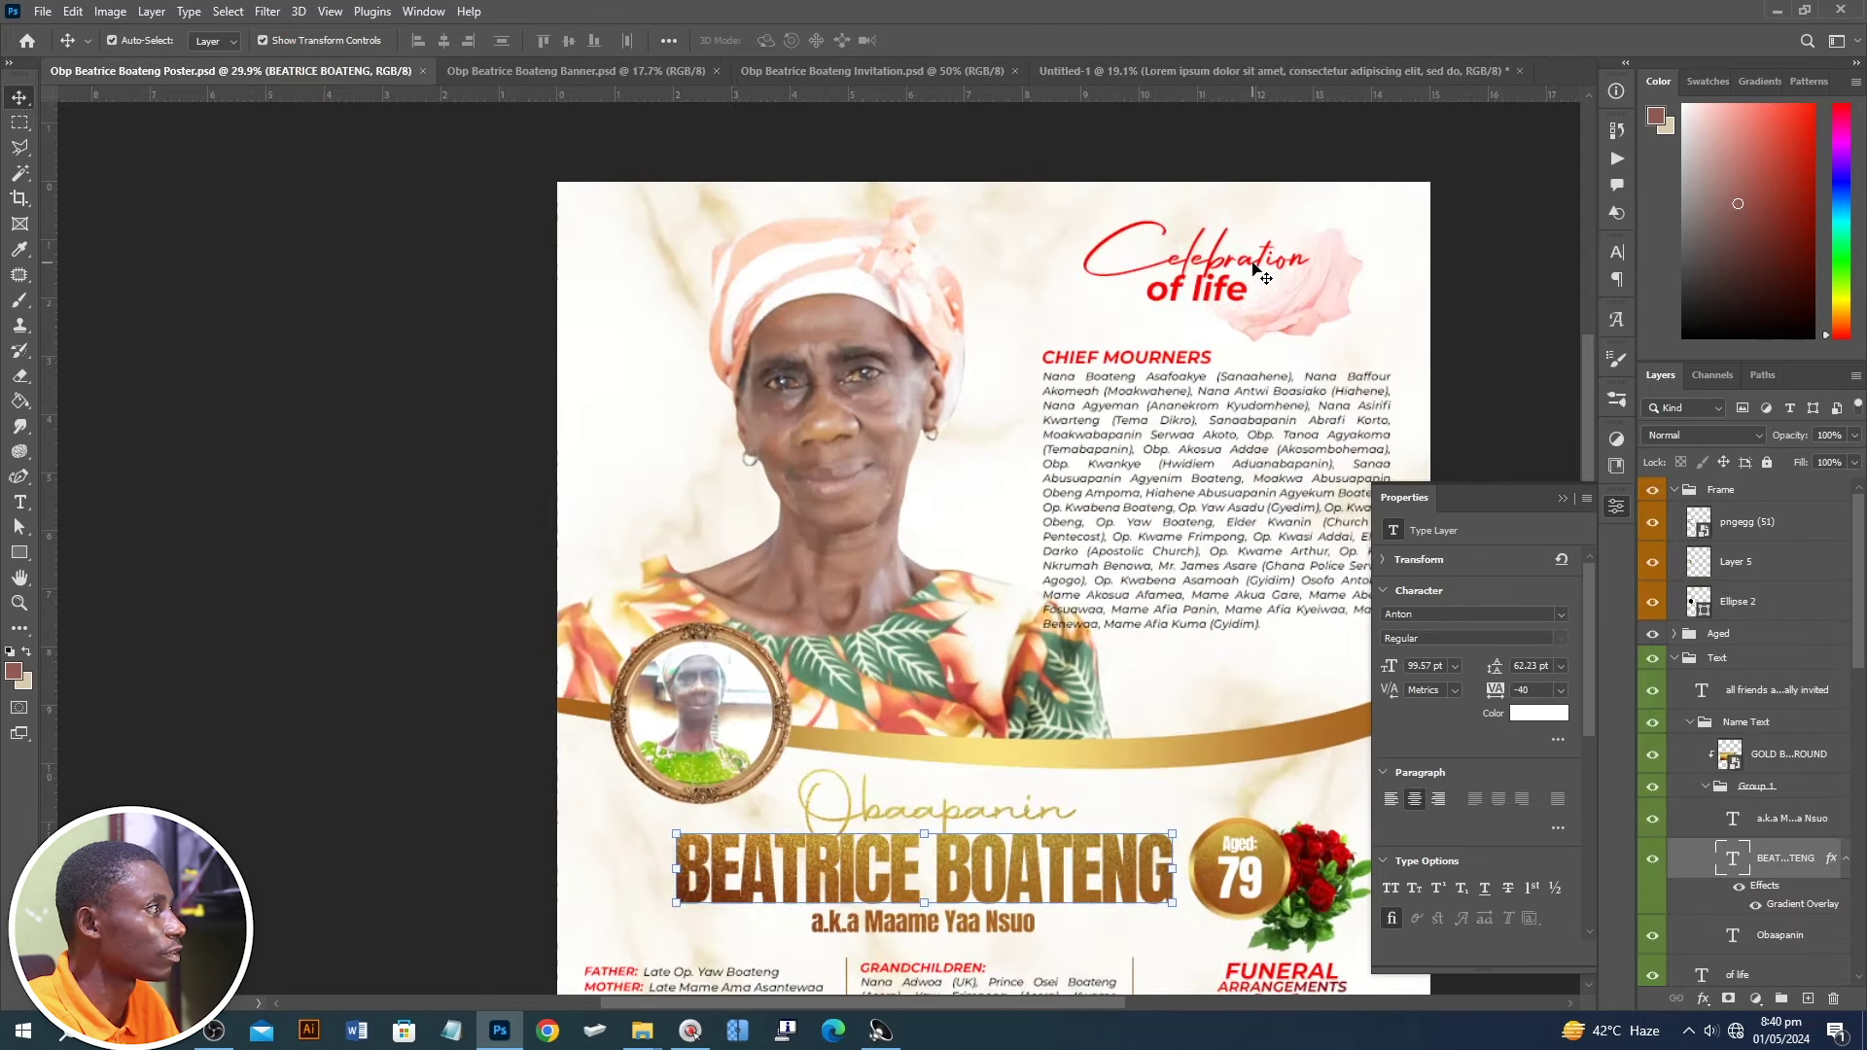
scroll(1232, 307, up, 1)
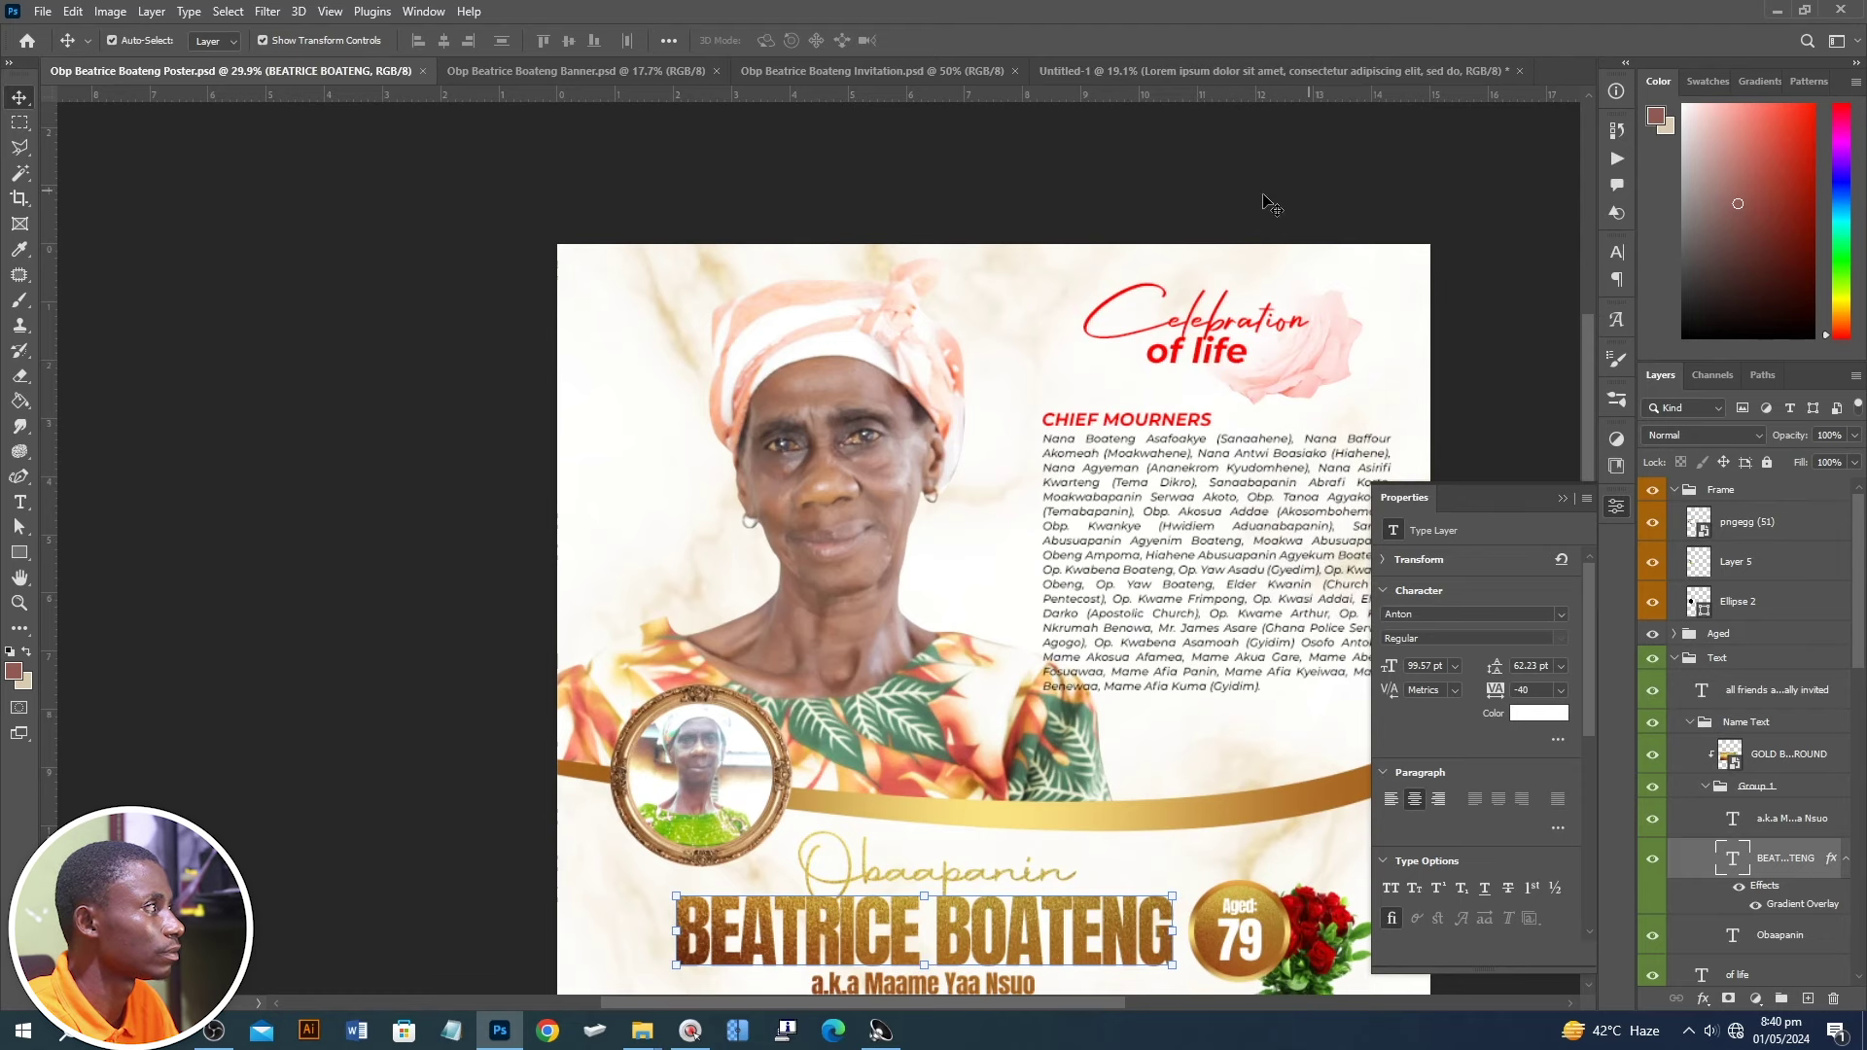
drag(1255, 219, 1104, 221)
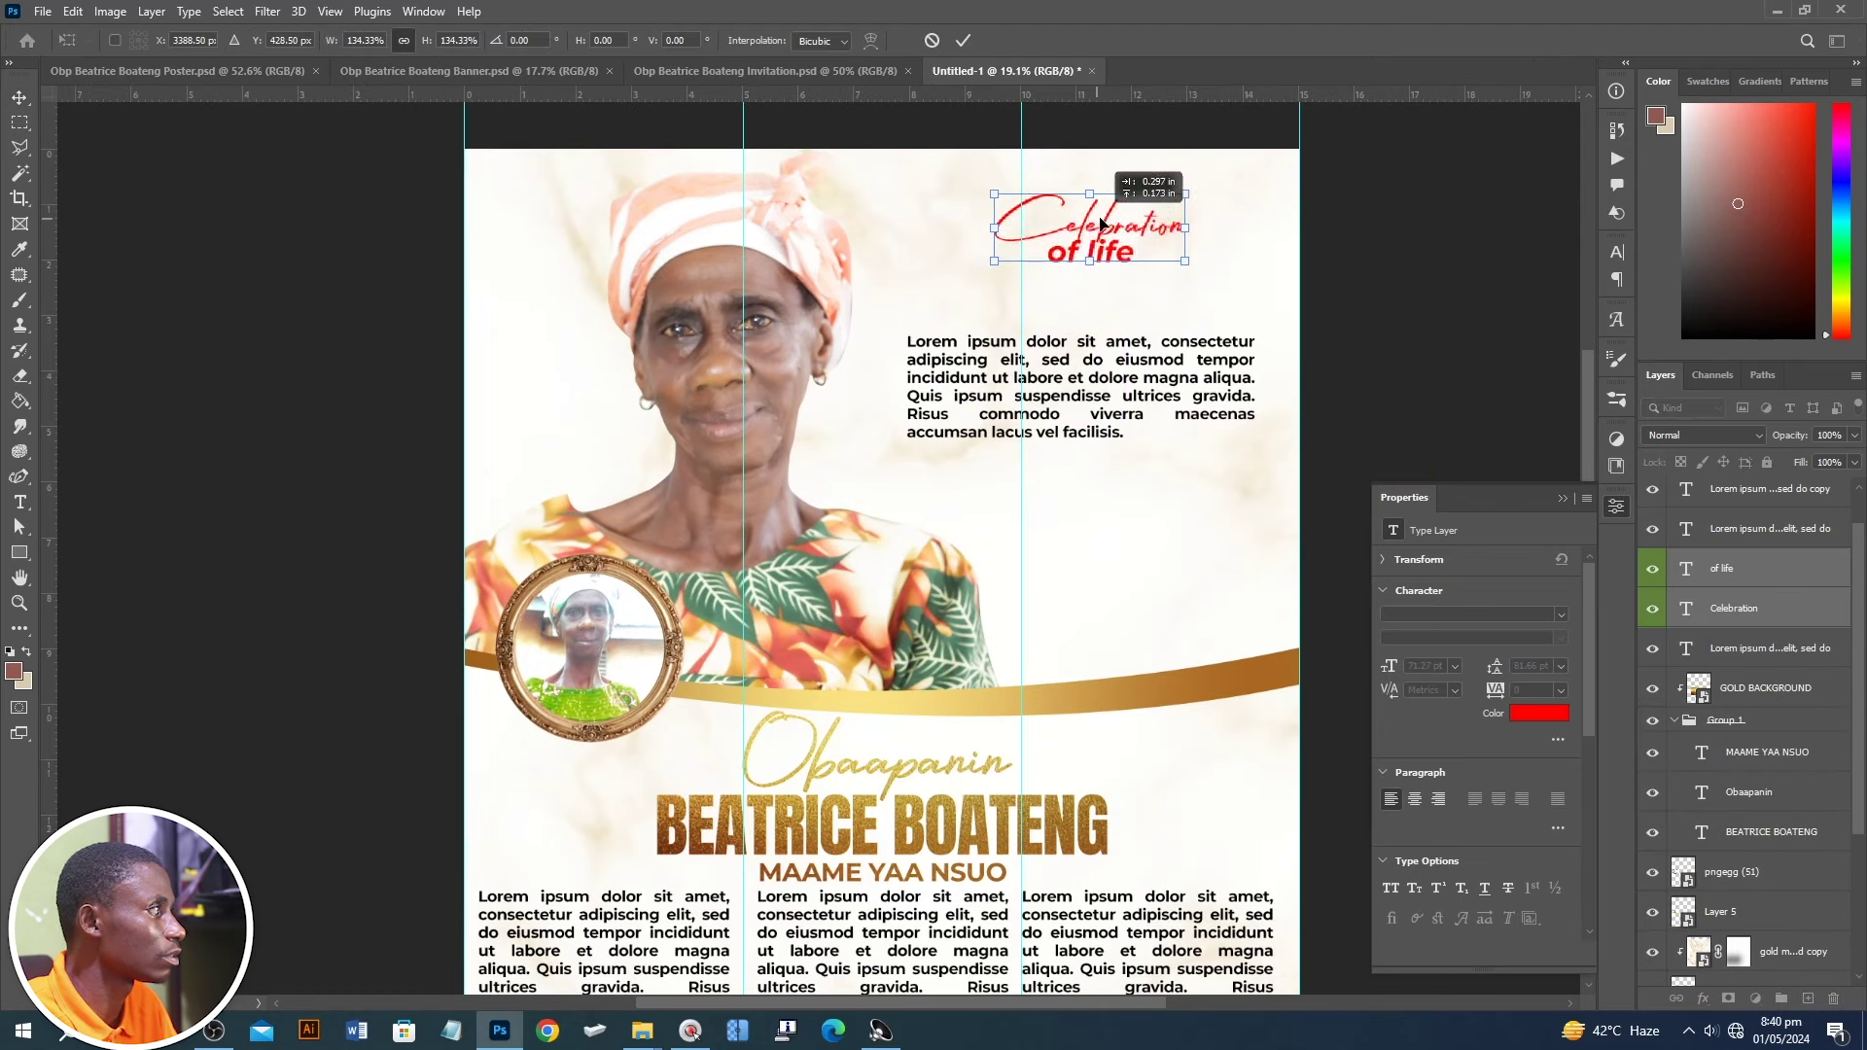
- Commit the heading and place the pink rose image from the folder beside it
key(Return)
key(alt+Tab)
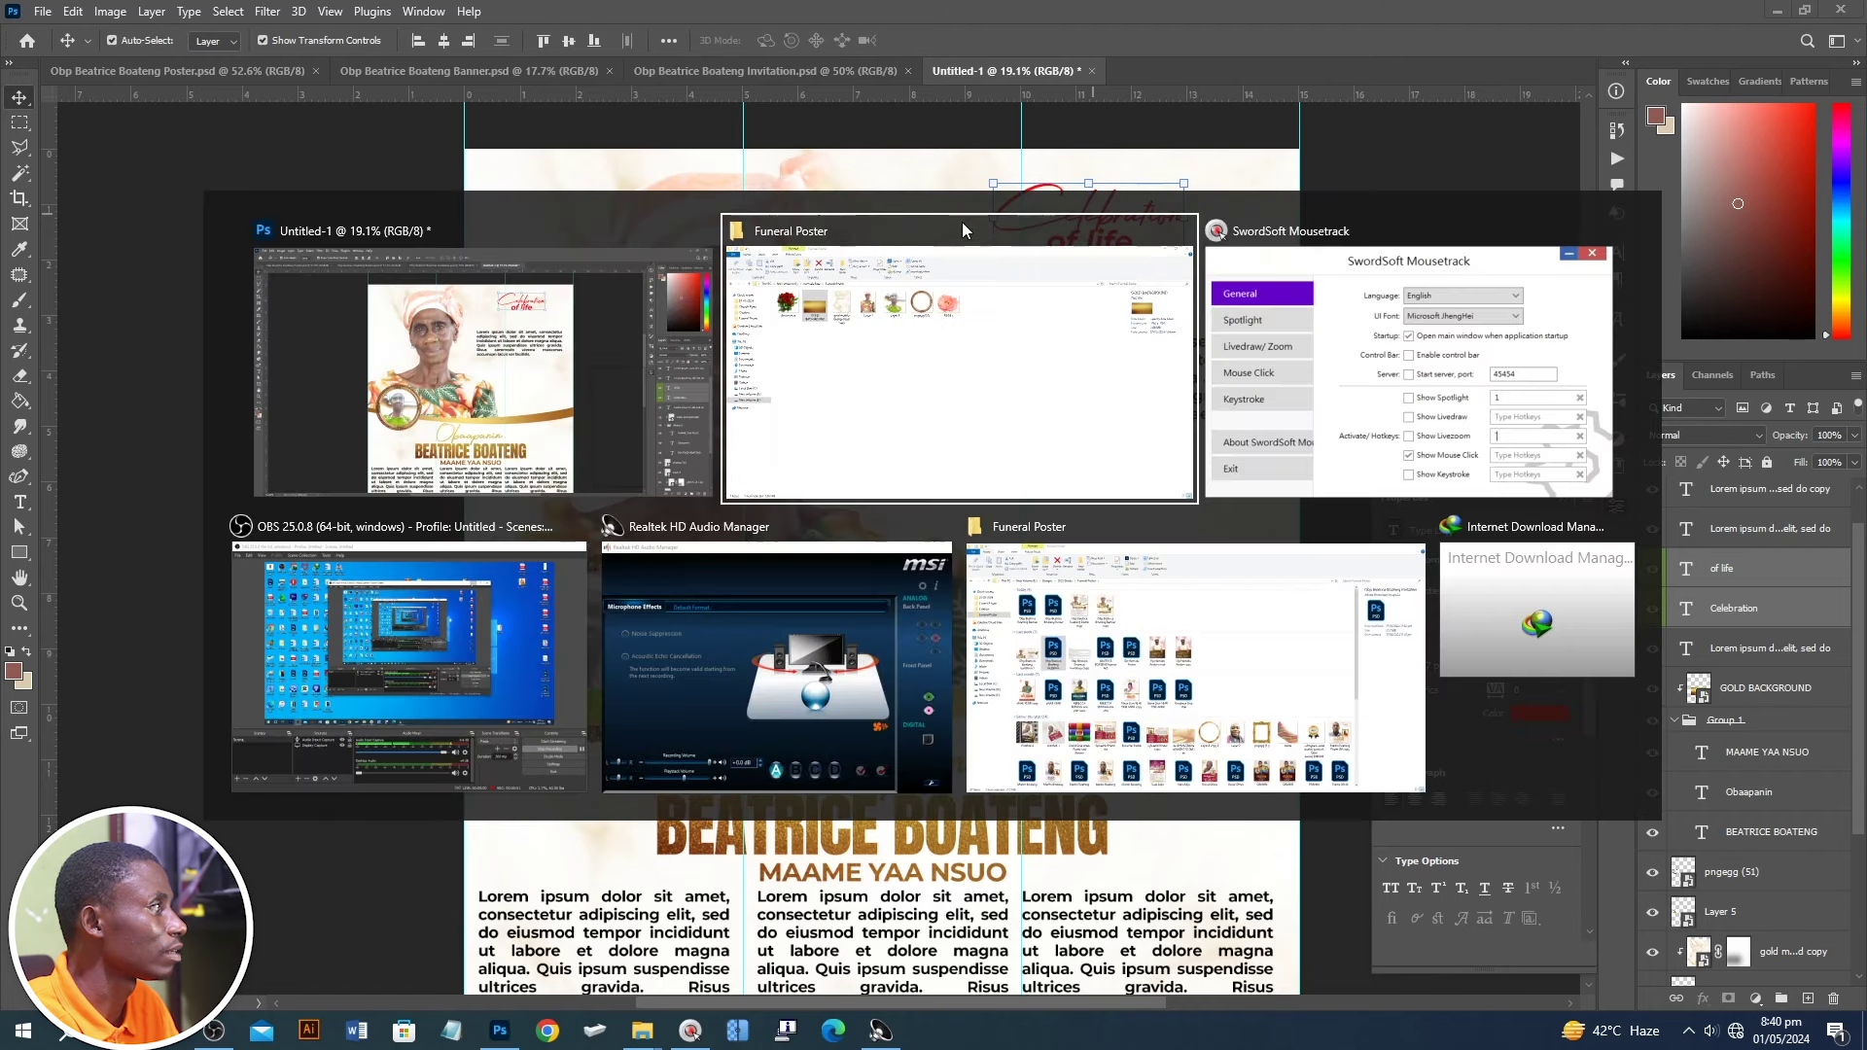
click(904, 351)
key(alt+Tab)
mouse_move(884, 234)
mouse_down()
mouse_move(882, 572)
mouse_move(1182, 230)
mouse_up()
key(Return)
- Move the rose behind the heading, fade its edges with a black-painted mask, and enlarge it
drag(1752, 569, 1751, 630)
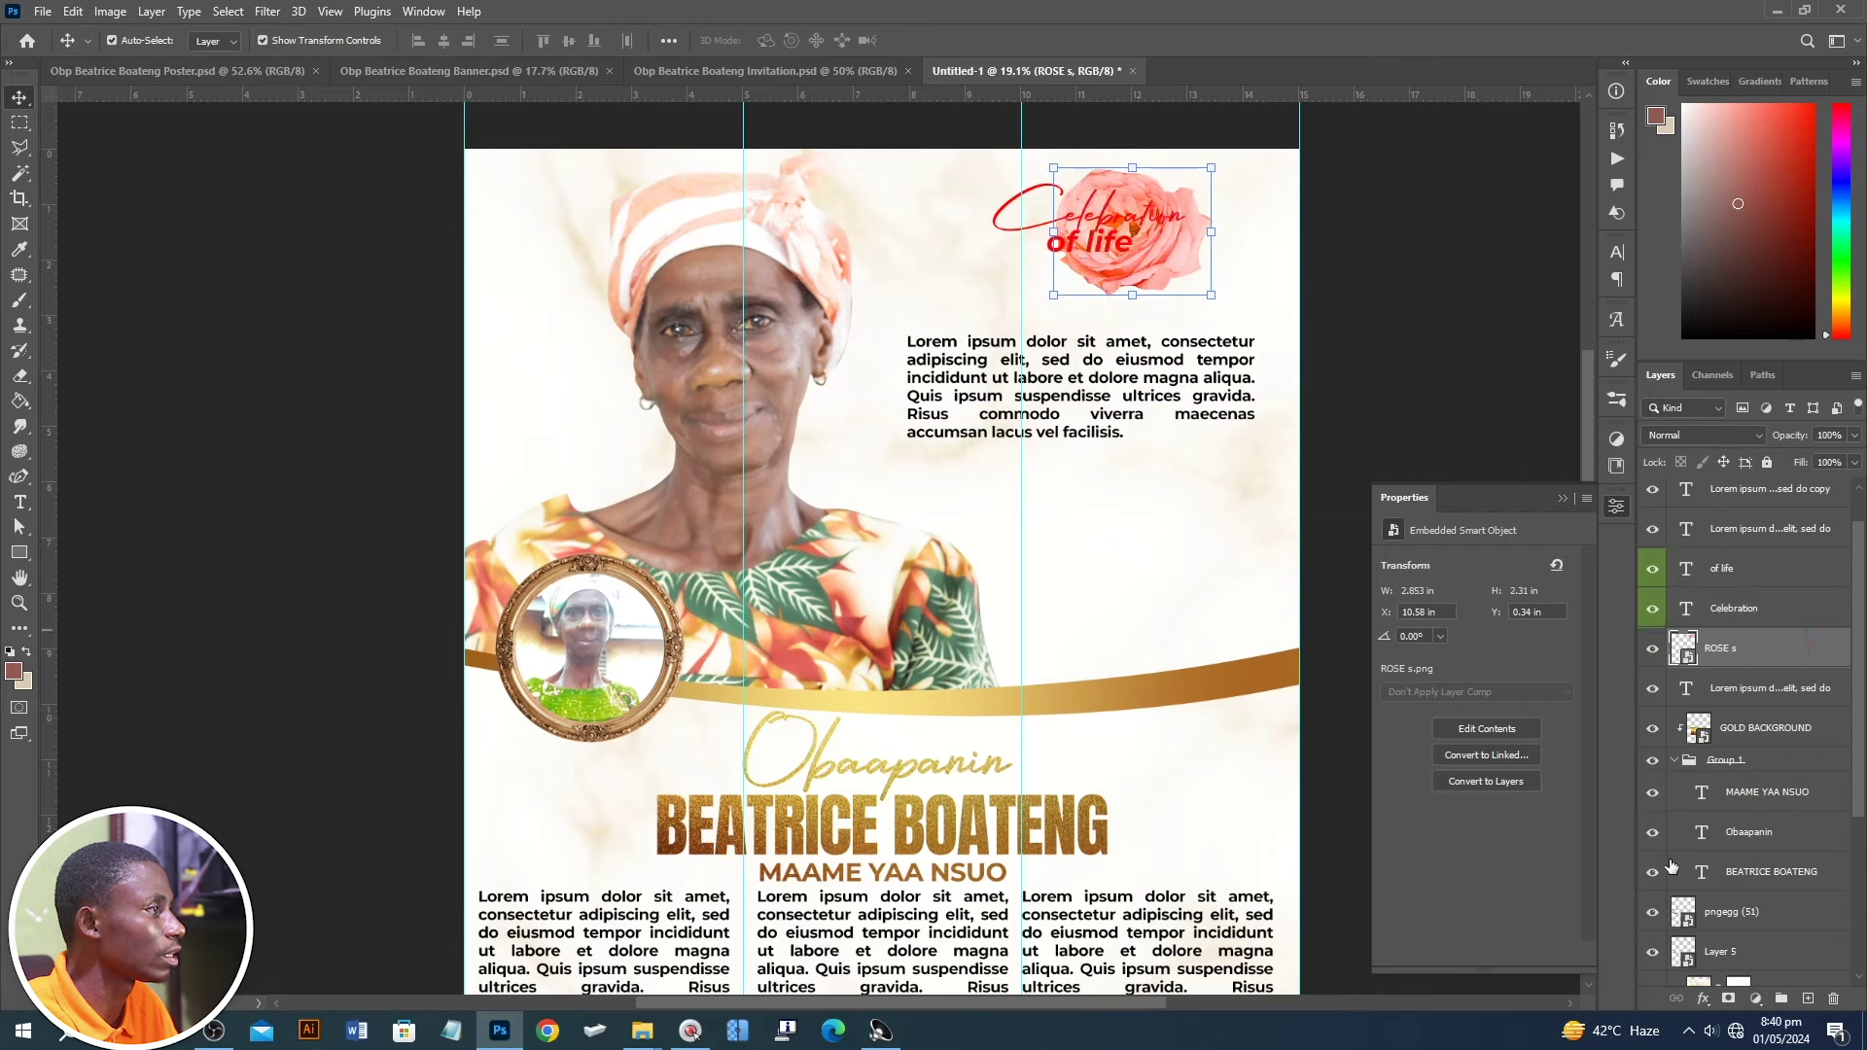
click(1727, 1002)
key(d)
key(b)
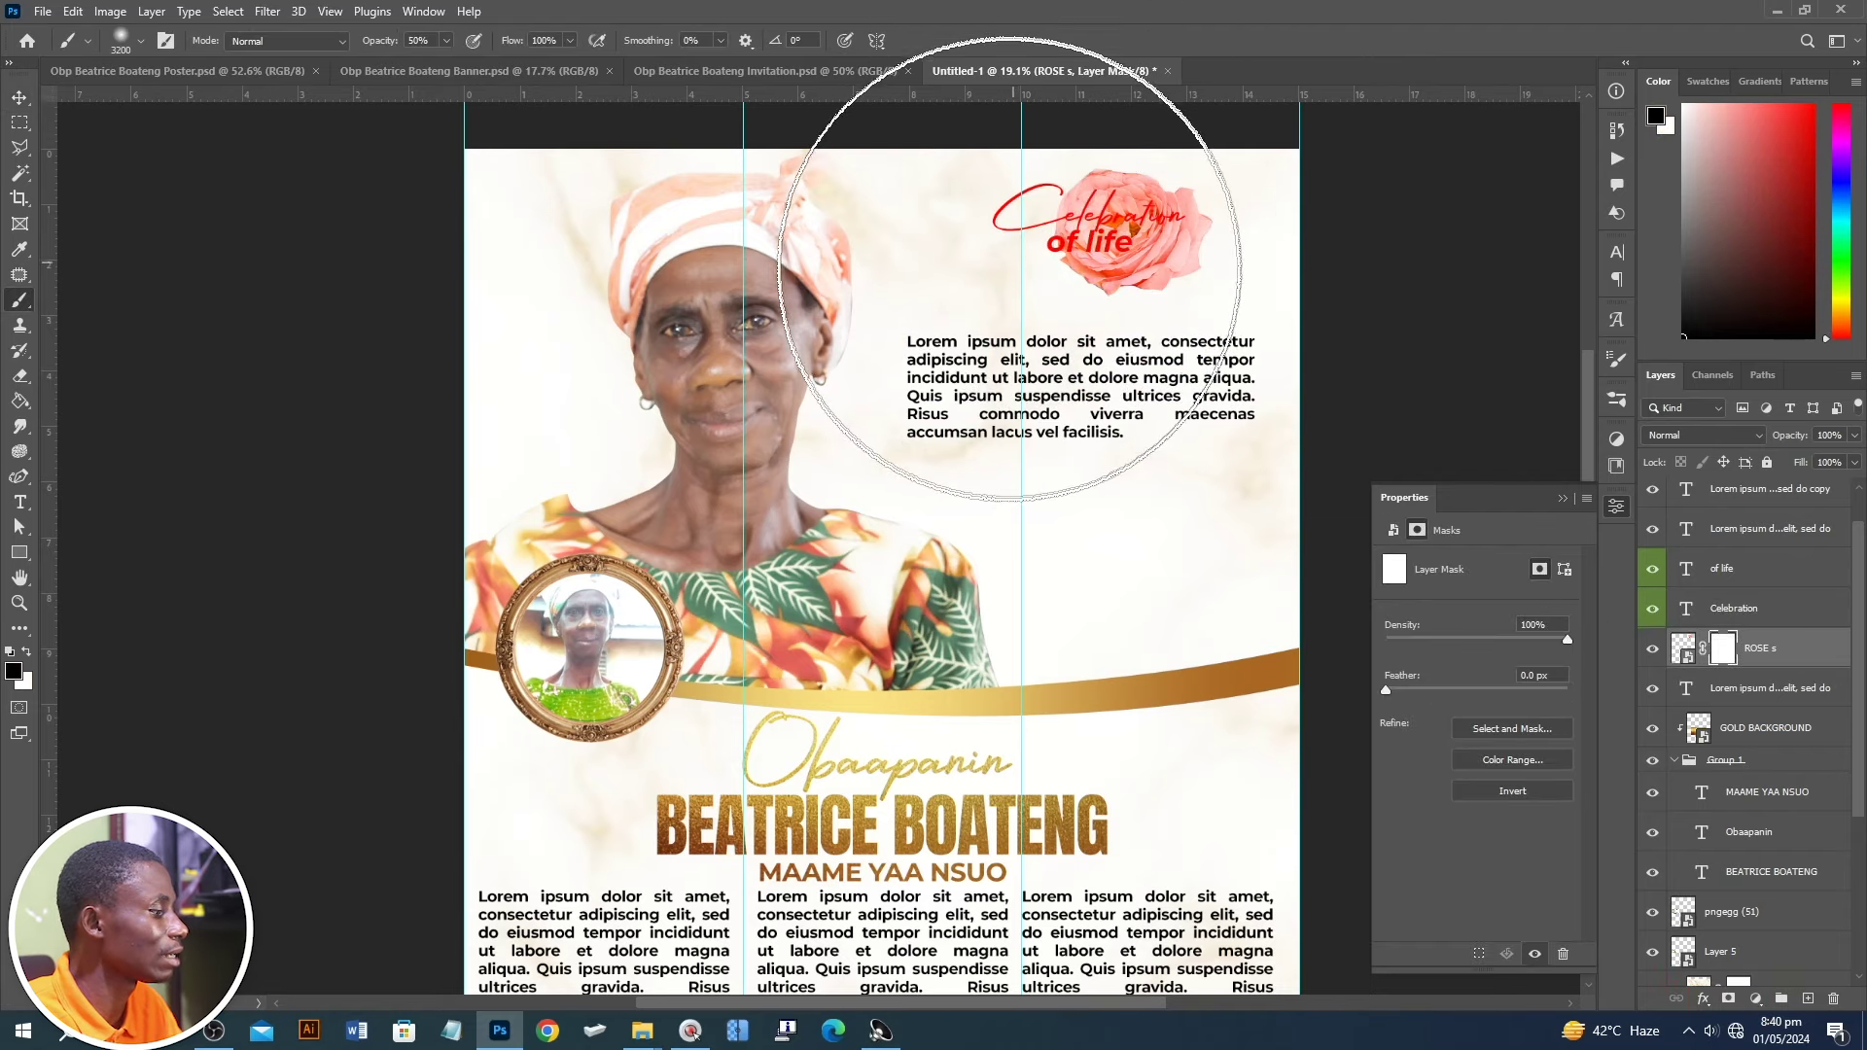
key(bracketleft)
key(bracketleft)
key(bracketleft)
key(bracketleft)
key(bracketleft)
key(bracketleft)
key(bracketleft)
key(bracketleft)
key(bracketleft)
key(bracketleft)
key(bracketleft)
key(bracketleft)
key(bracketleft)
drag(1074, 188, 1104, 355)
key(v)
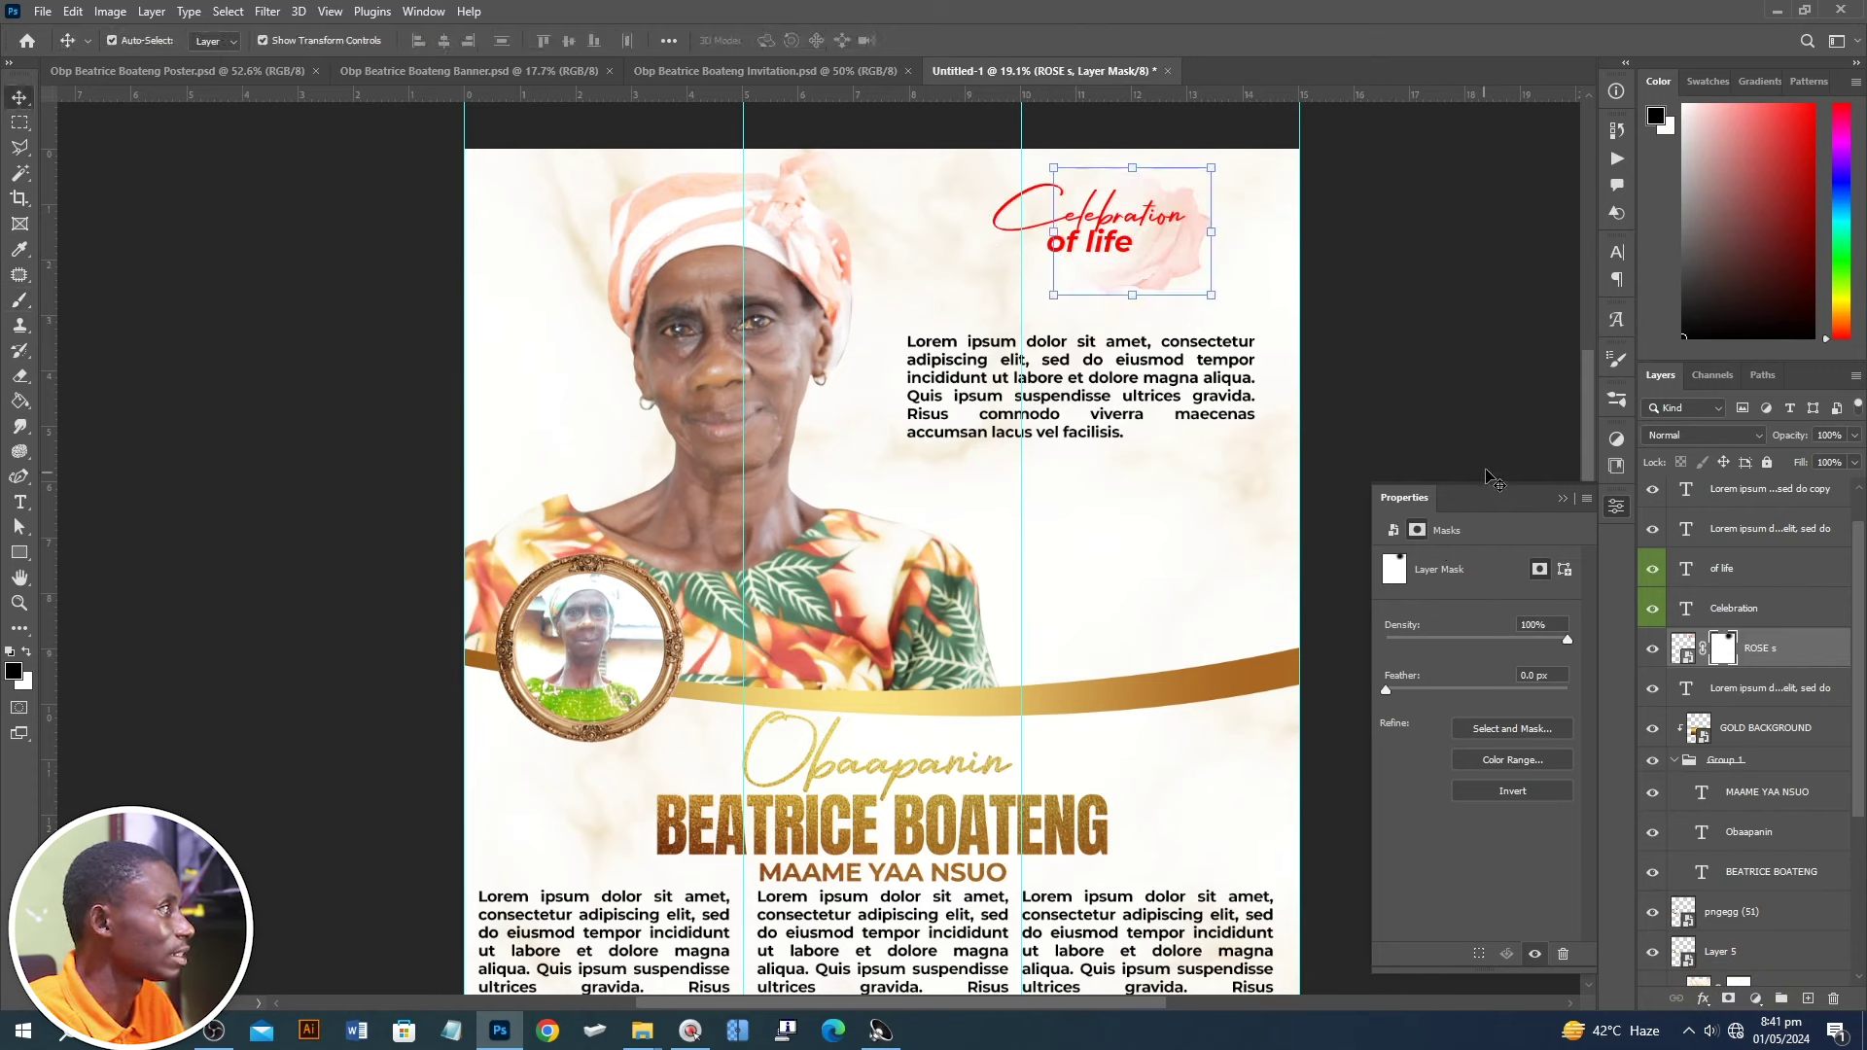
drag(1212, 295, 1228, 309)
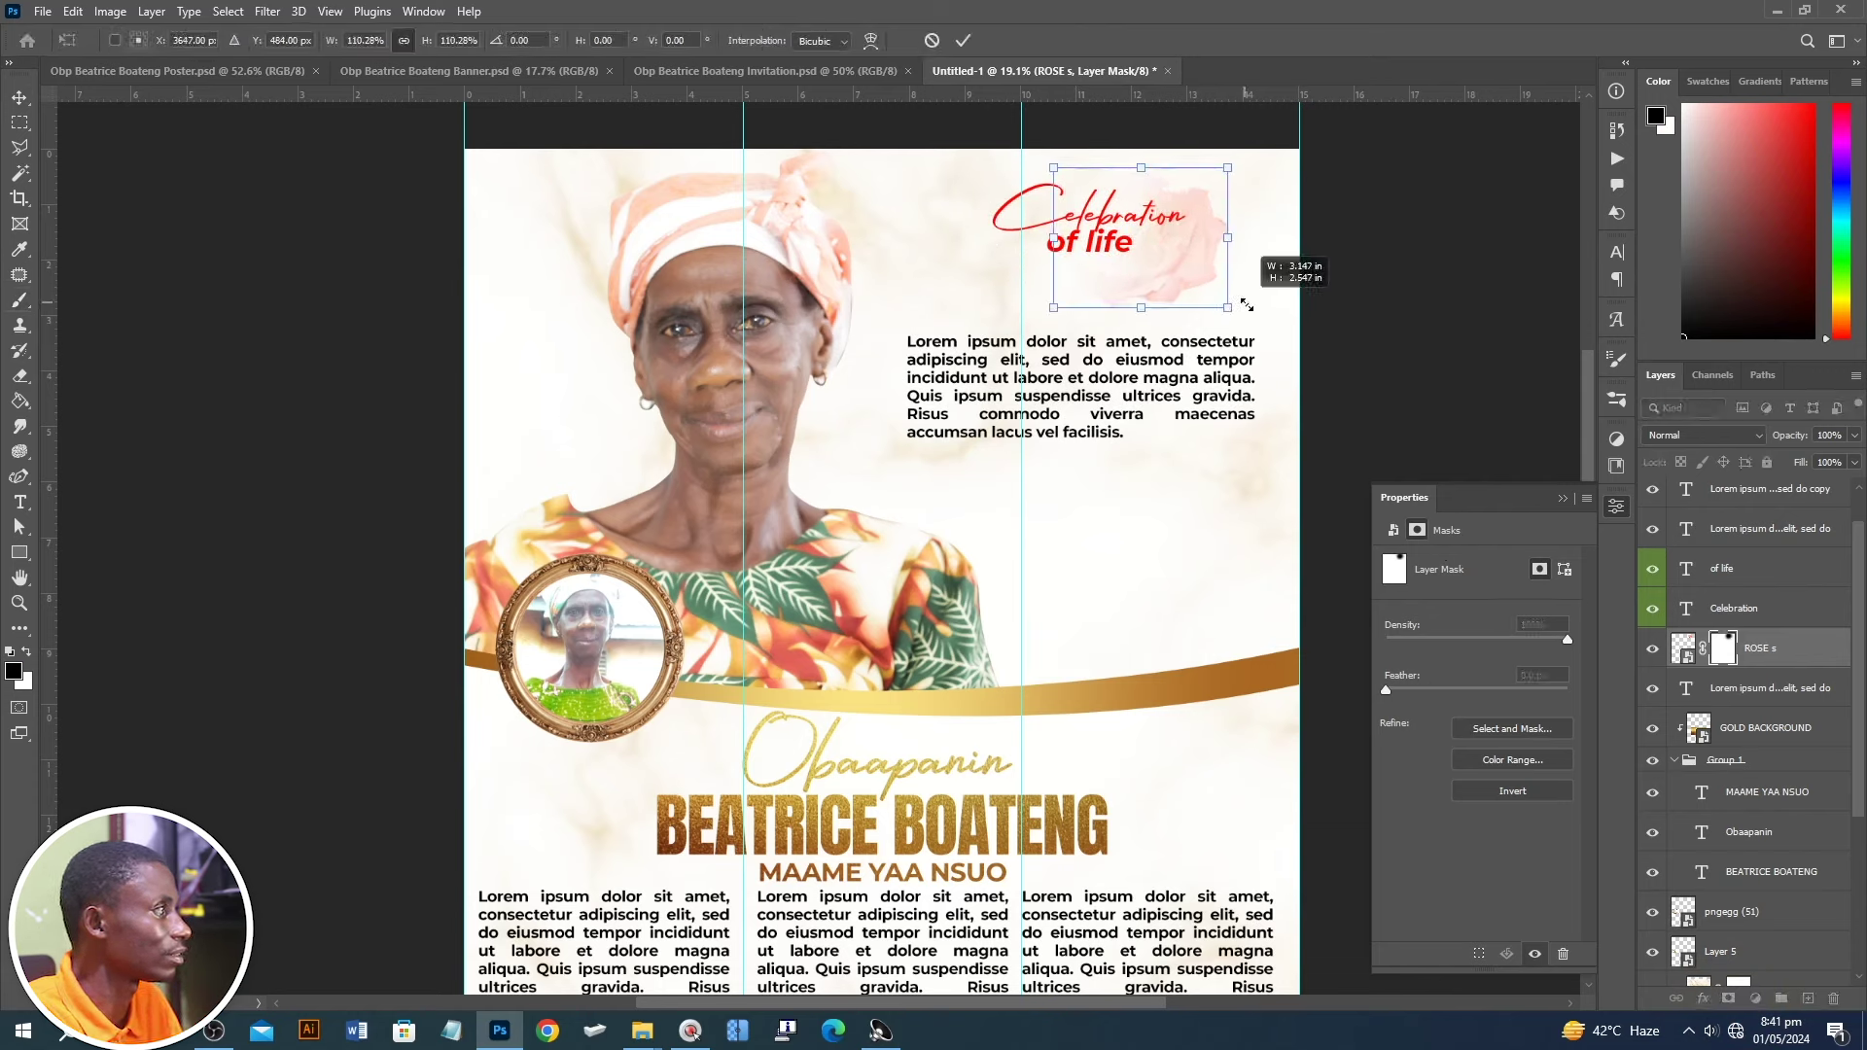
- Replace the placeholder paragraph with the pasted Chief Mourners list under the title
click(1108, 383)
key(Delete)
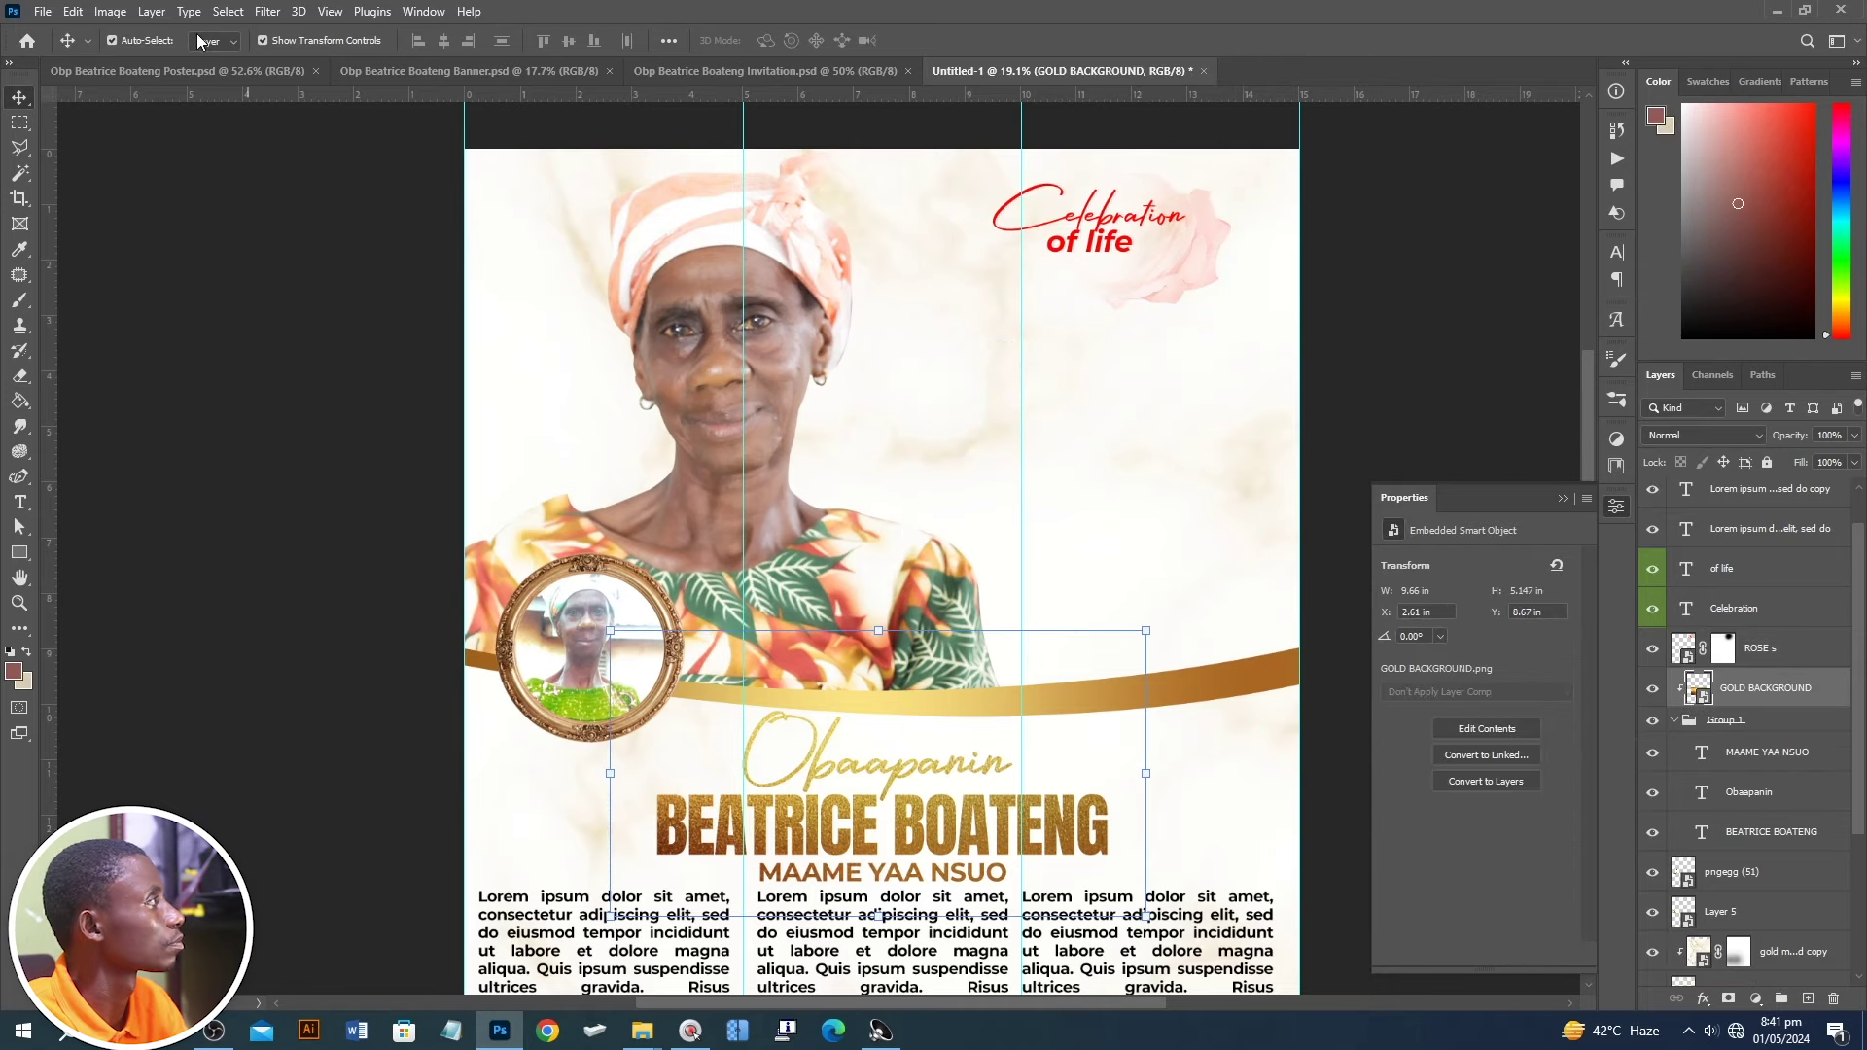
key(ctrl+v)
mouse_move(1109, 379)
mouse_down()
mouse_move(1201, 467)
mouse_move(1286, 644)
mouse_up()
key(Return)
drag(1114, 375, 1113, 355)
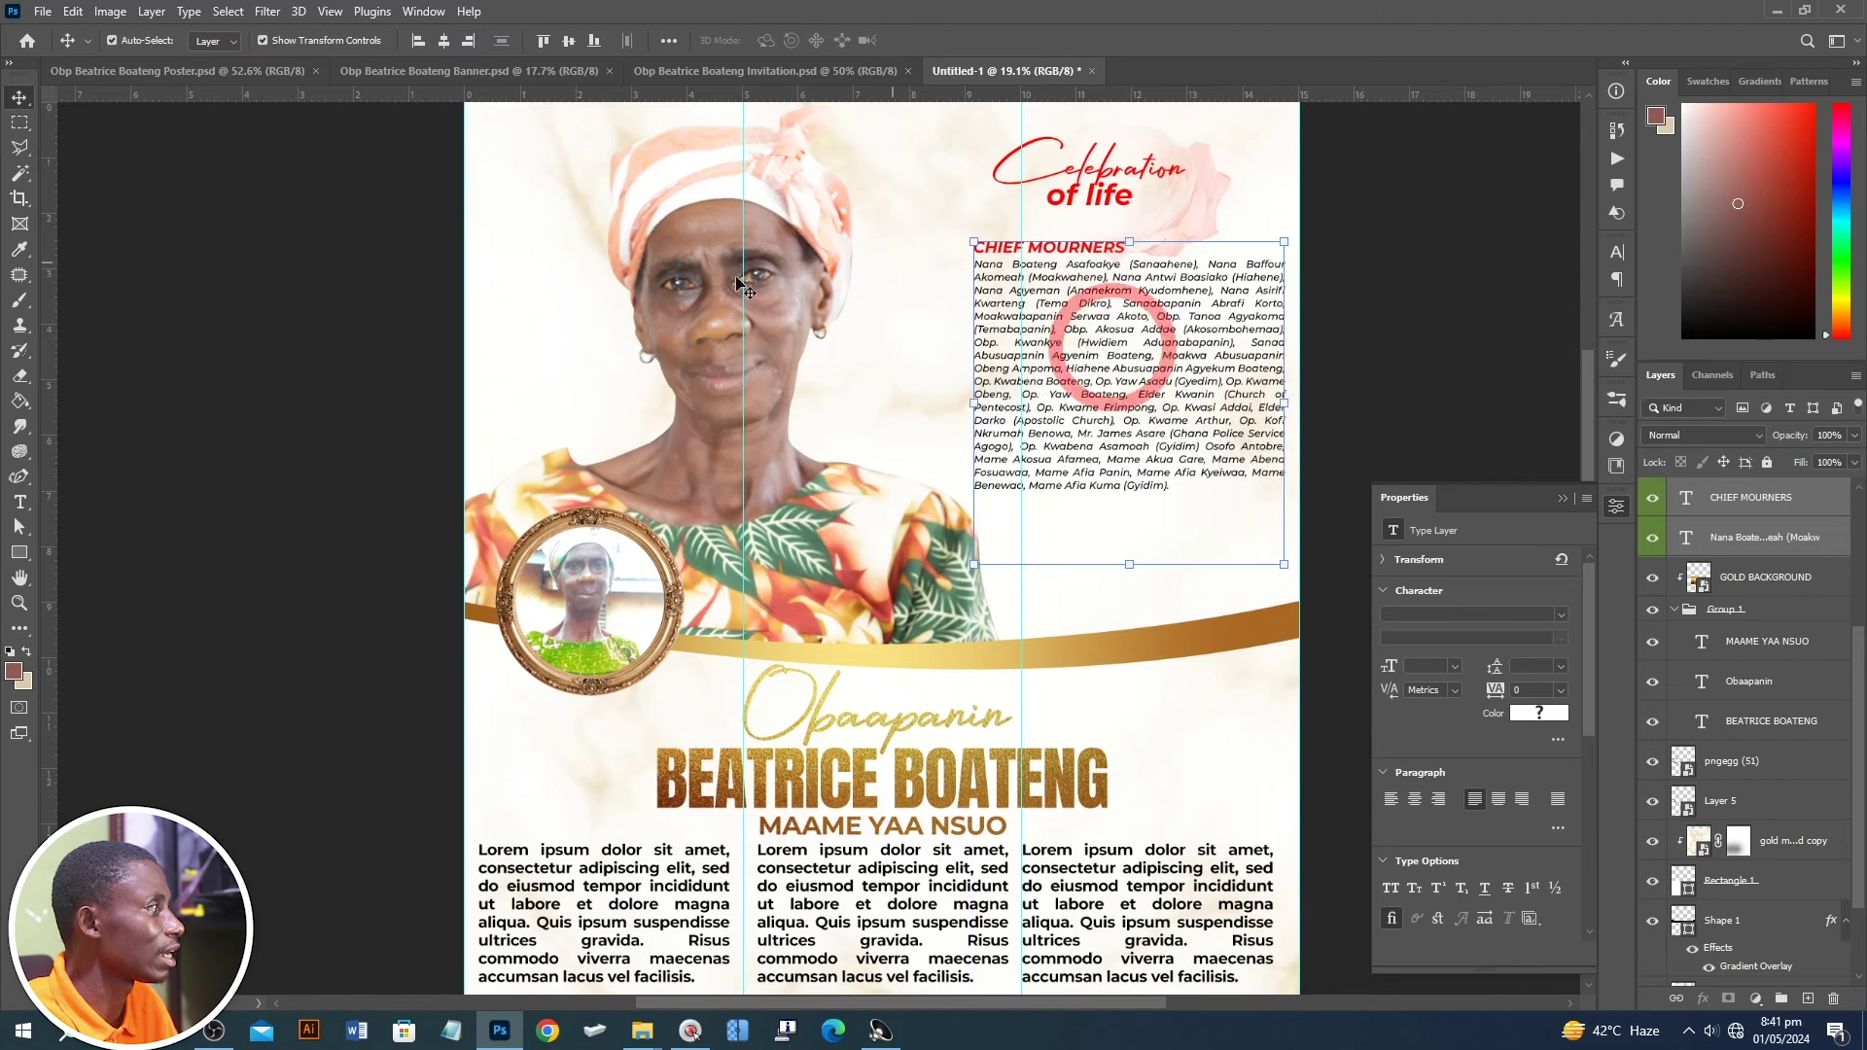
scroll(855, 279, down, 3)
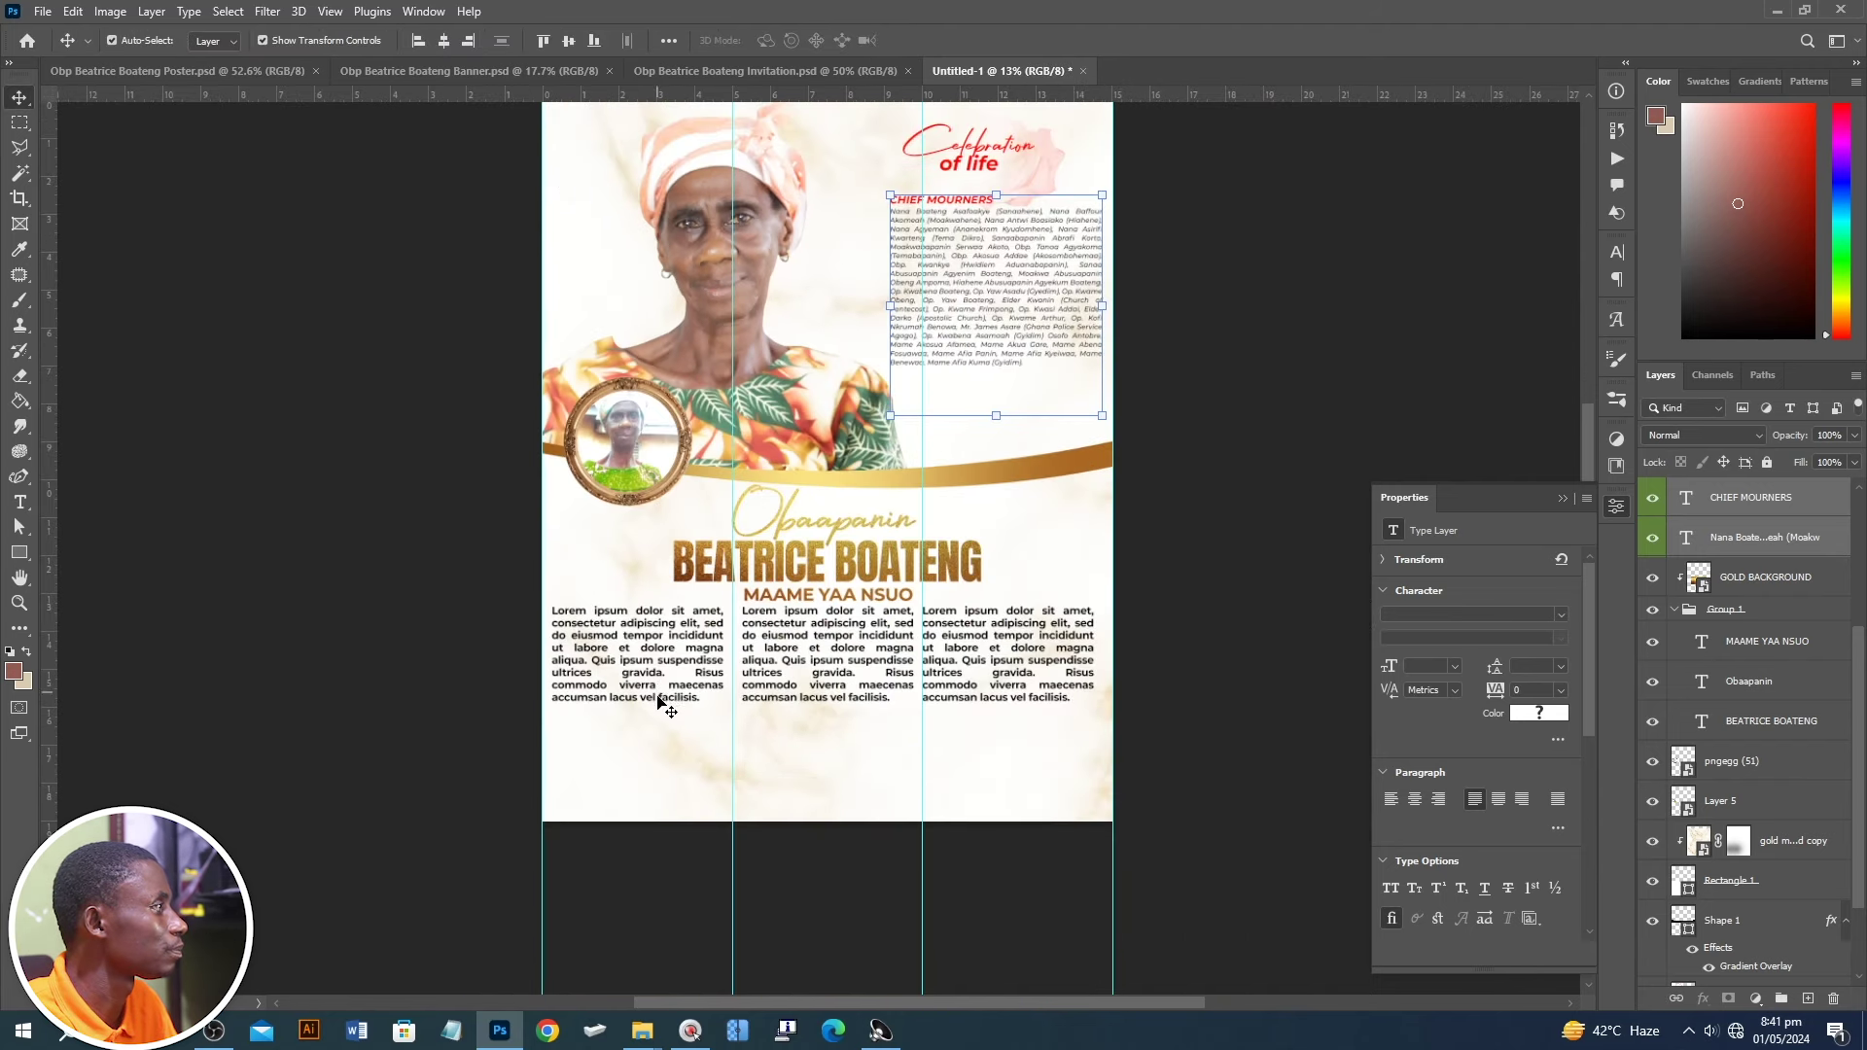
- Paste the family and funeral arrangements text below the name, scaled to fill the width
key(ctrl+v)
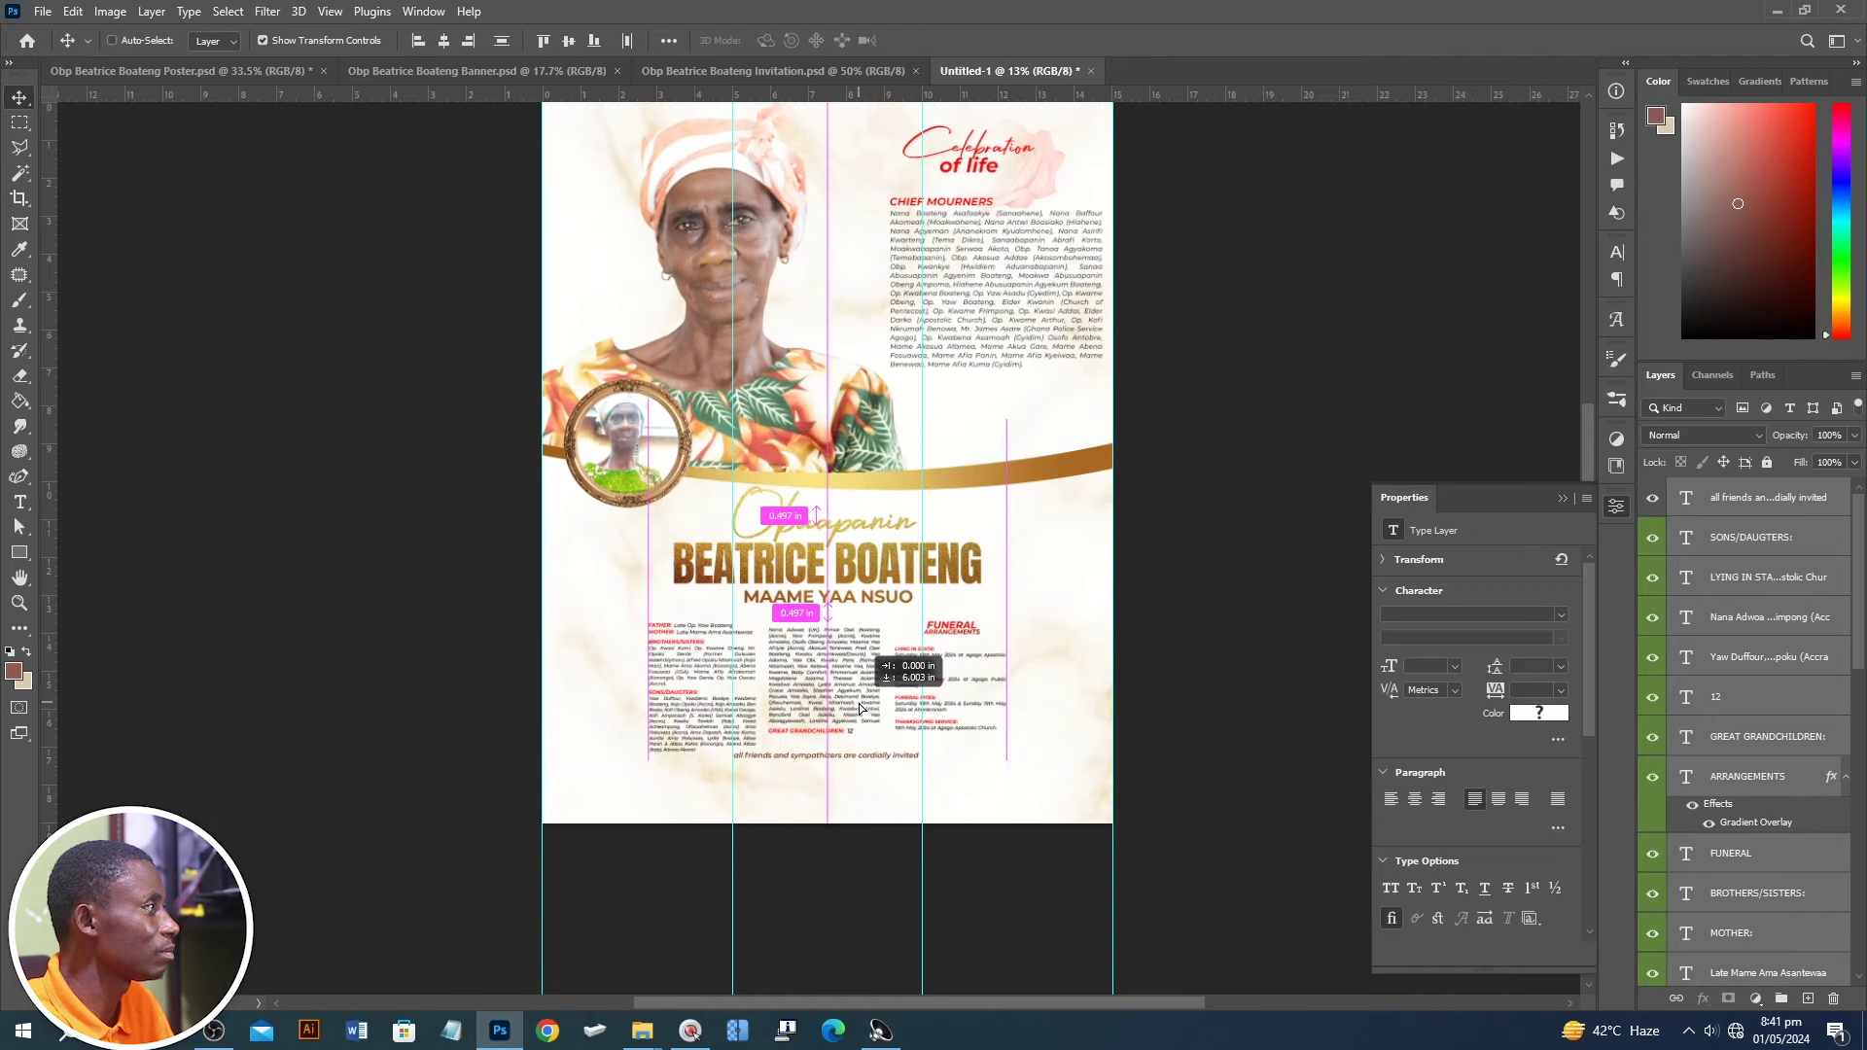
mouse_move(859, 507)
mouse_down()
mouse_move(852, 766)
mouse_move(825, 814)
mouse_up()
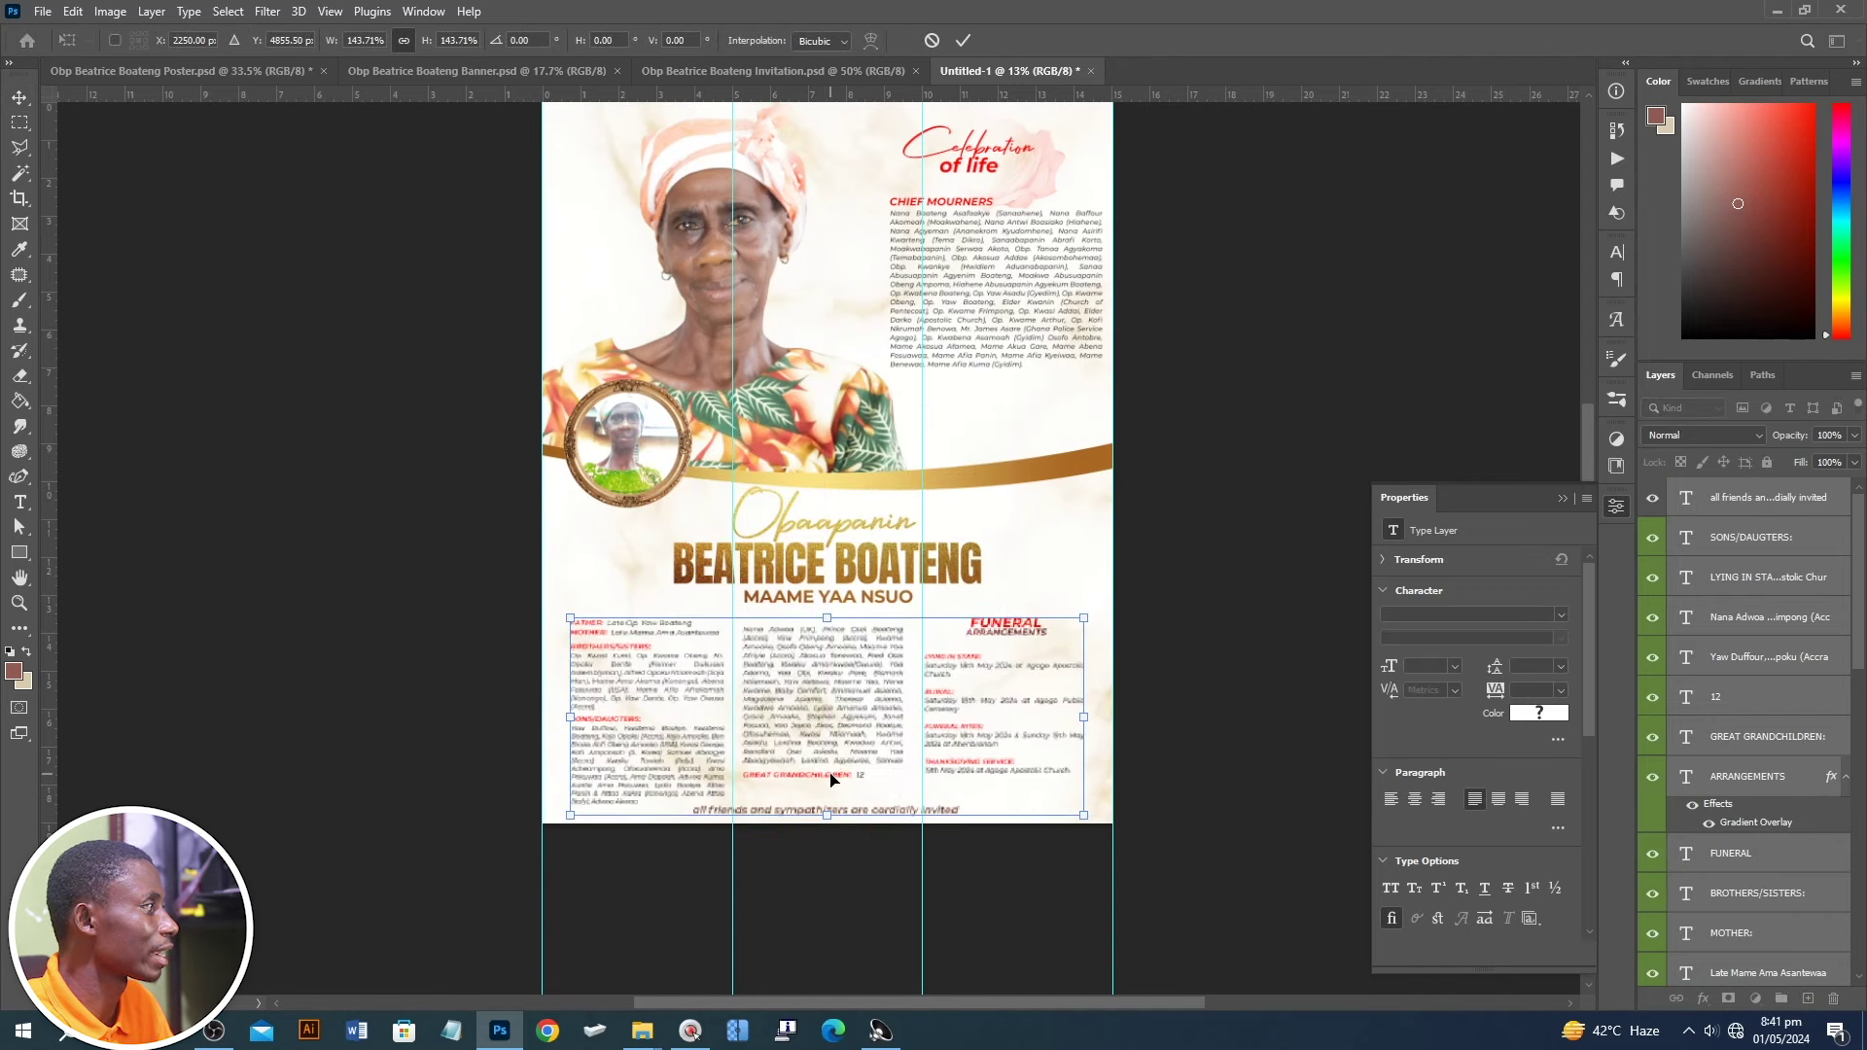
key(ctrl+z)
drag(828, 705, 854, 664)
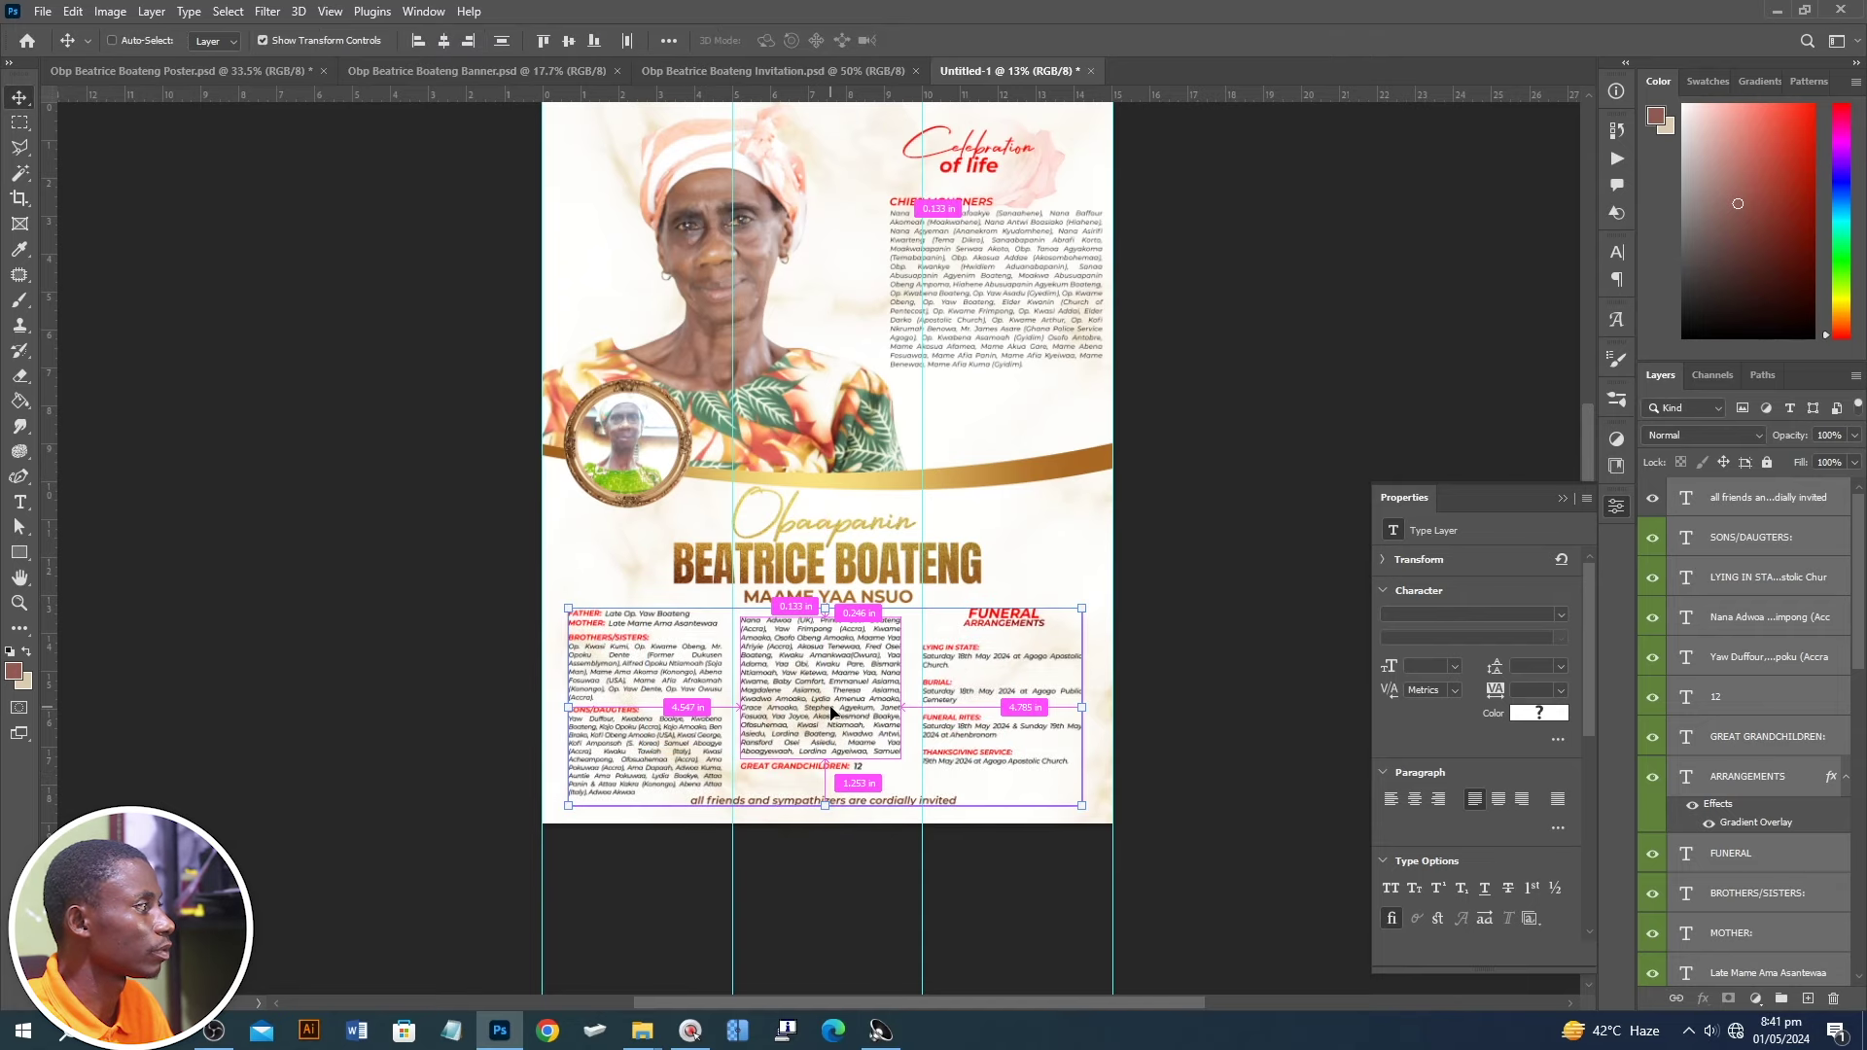
key(Return)
scroll(422, 540, up, 4)
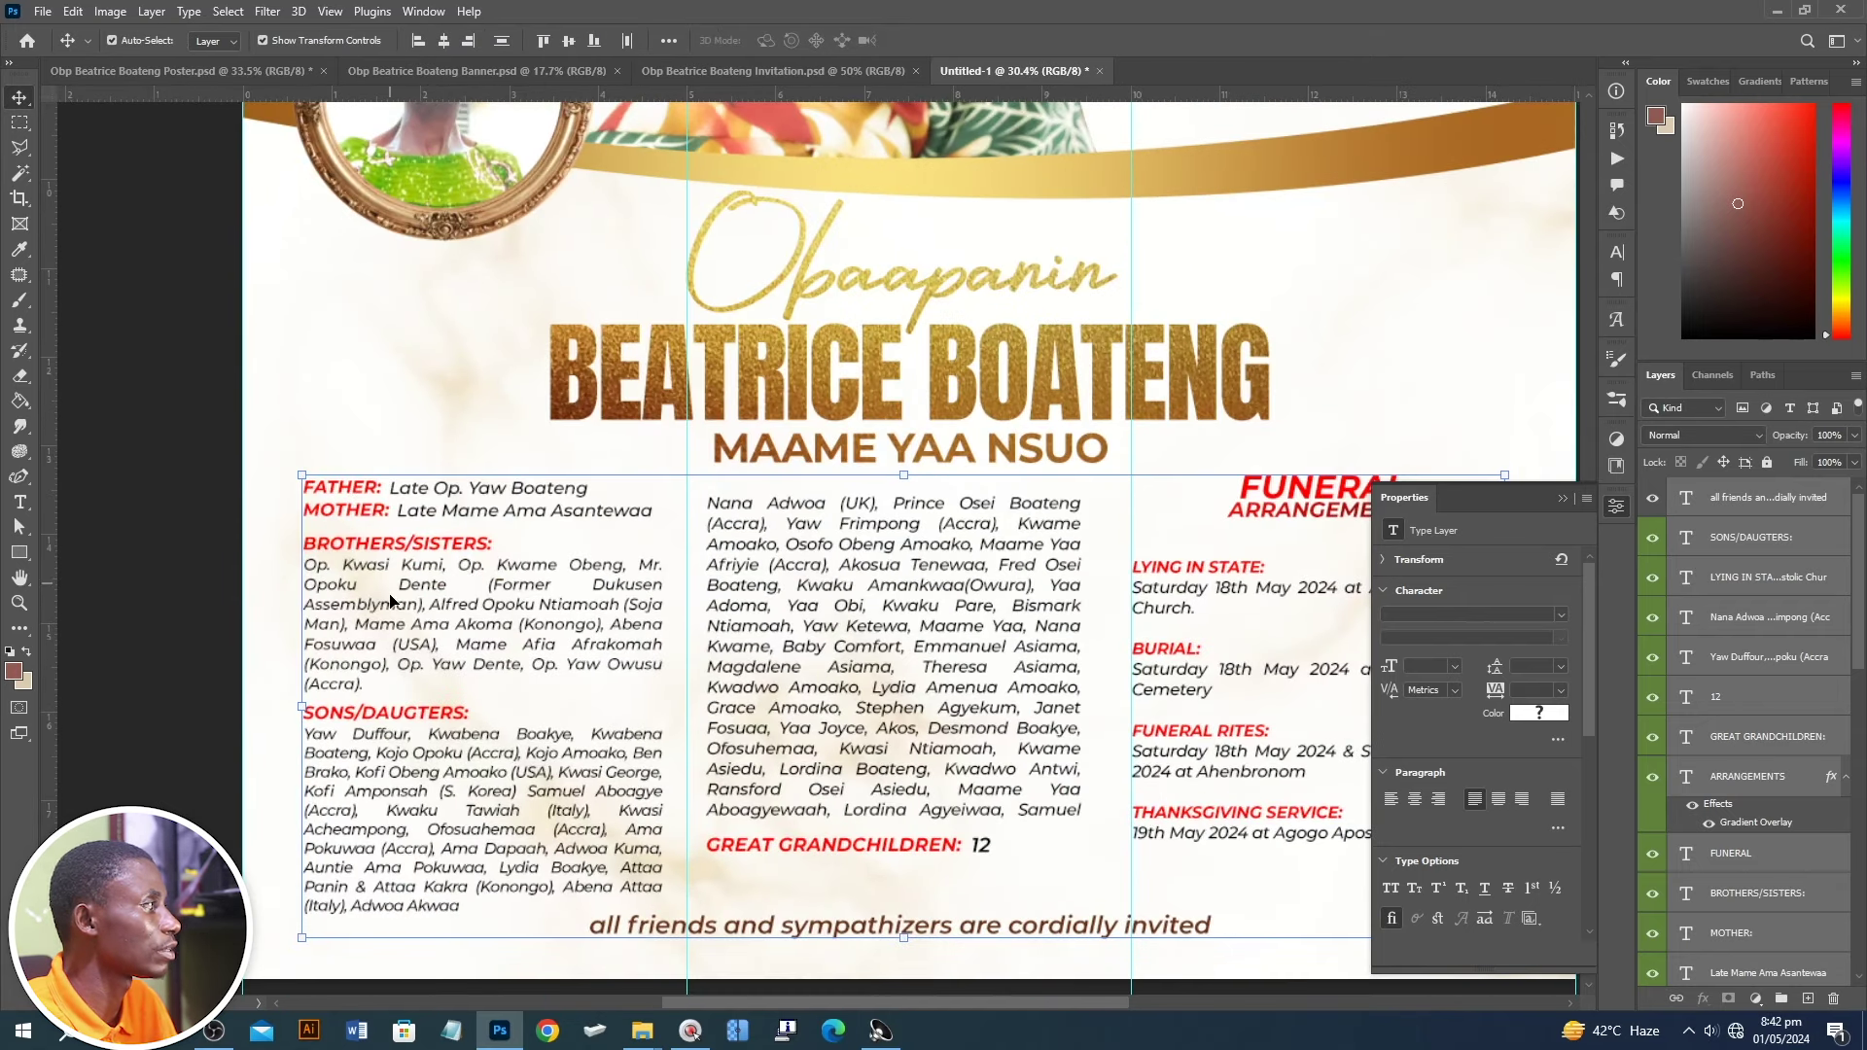
scroll(382, 652, down, 1)
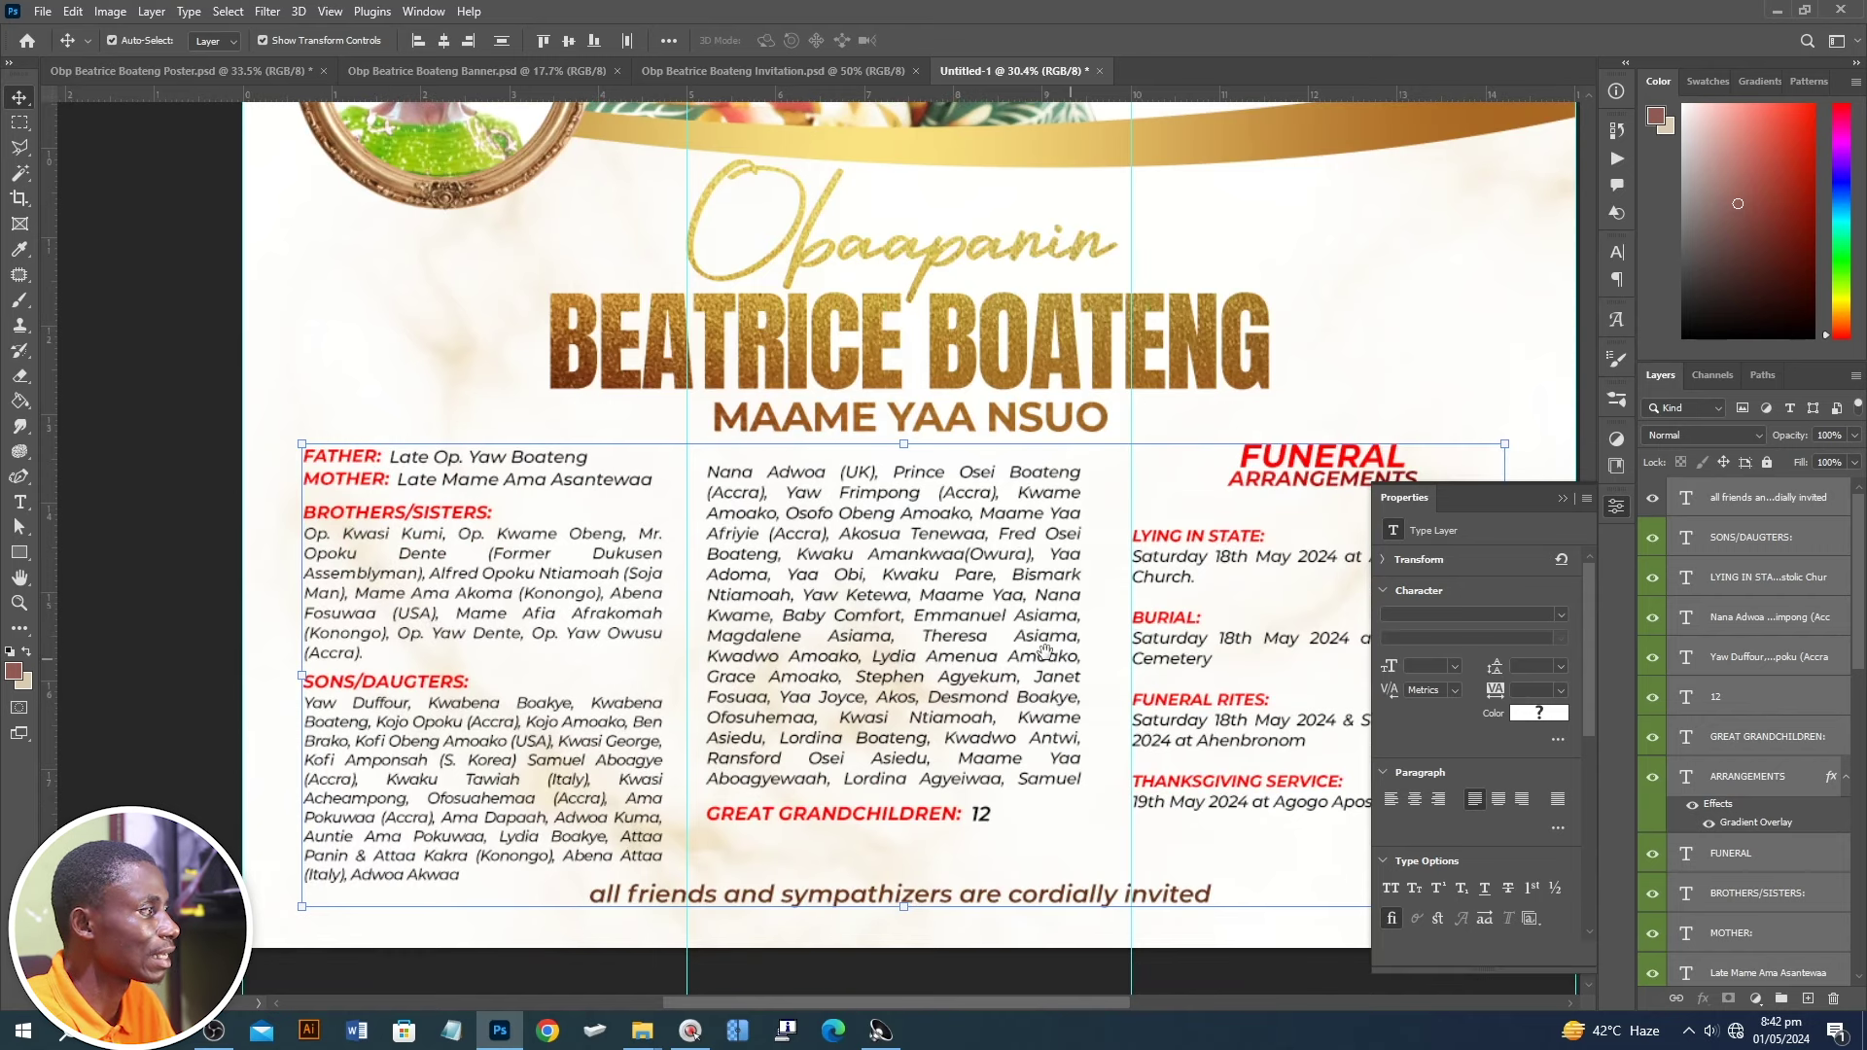
drag(1033, 669, 701, 650)
click(1323, 372)
scroll(1342, 363, down, 5)
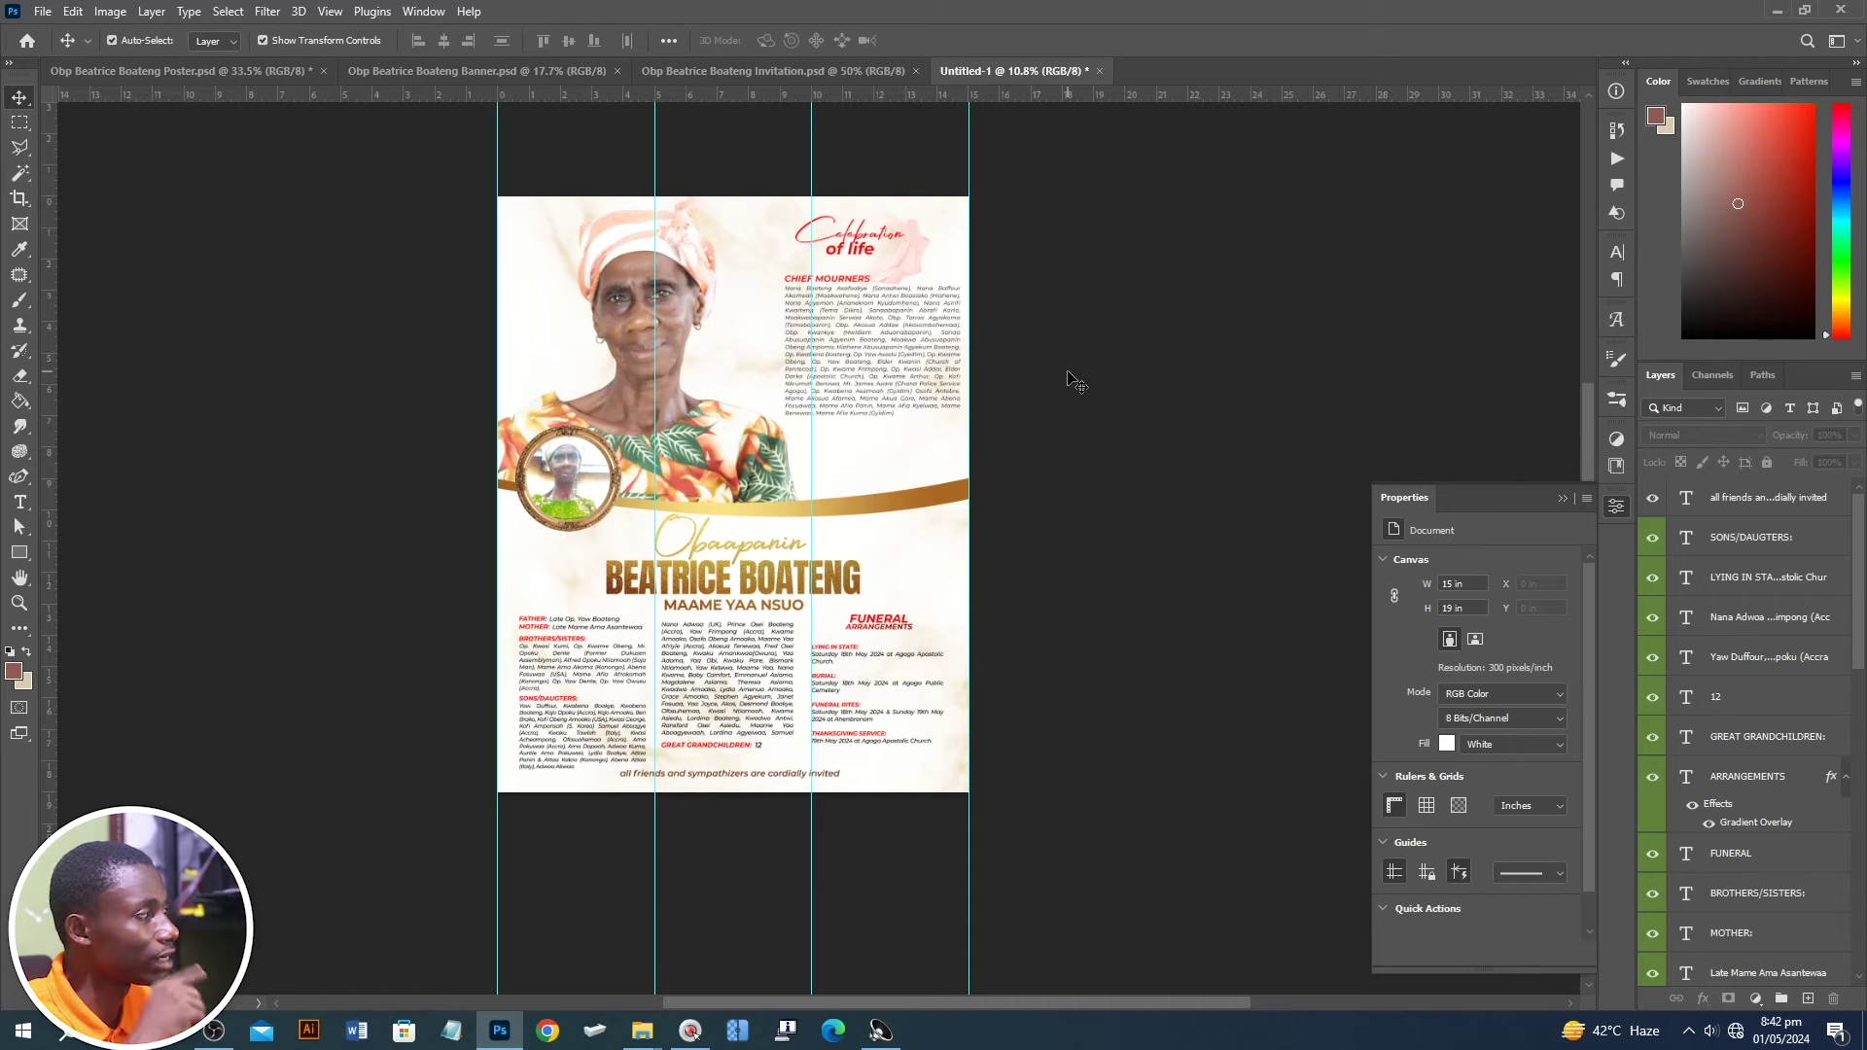
- From the Banner document, start a new document and set its width to 36 inches
click(445, 75)
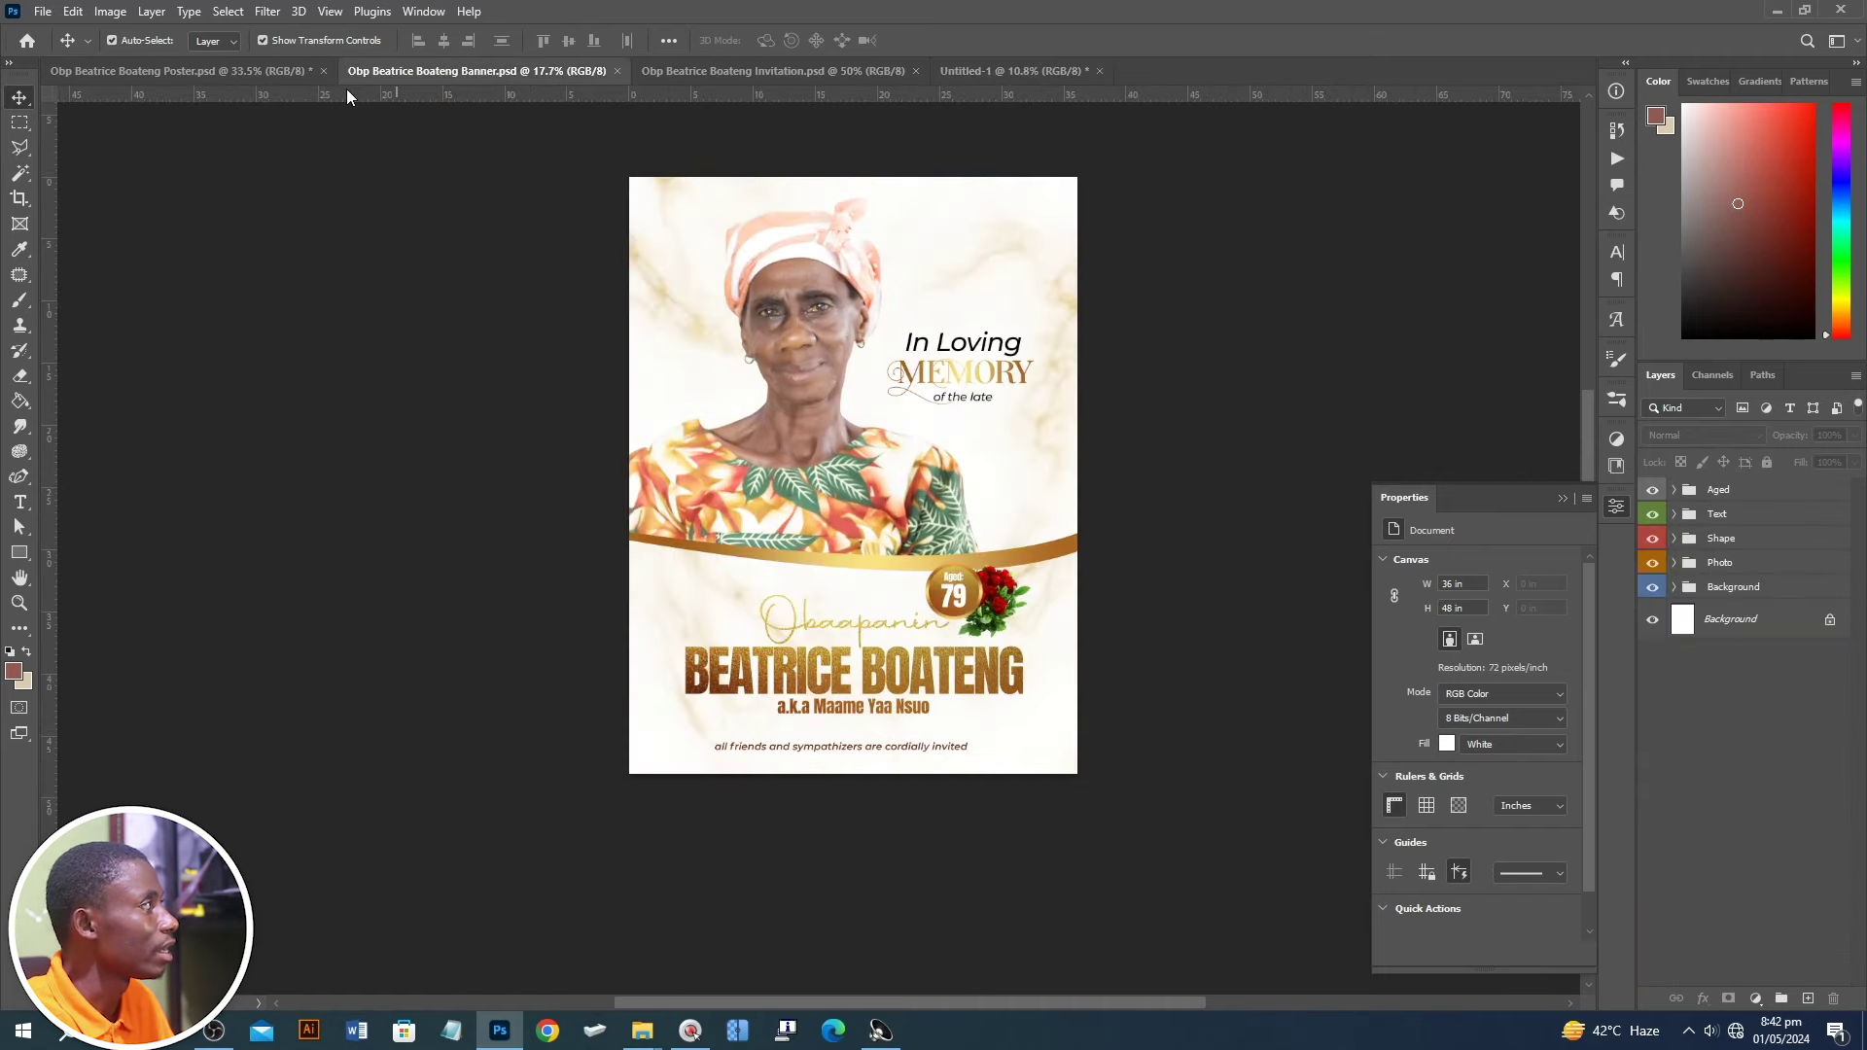
key(ctrl+n)
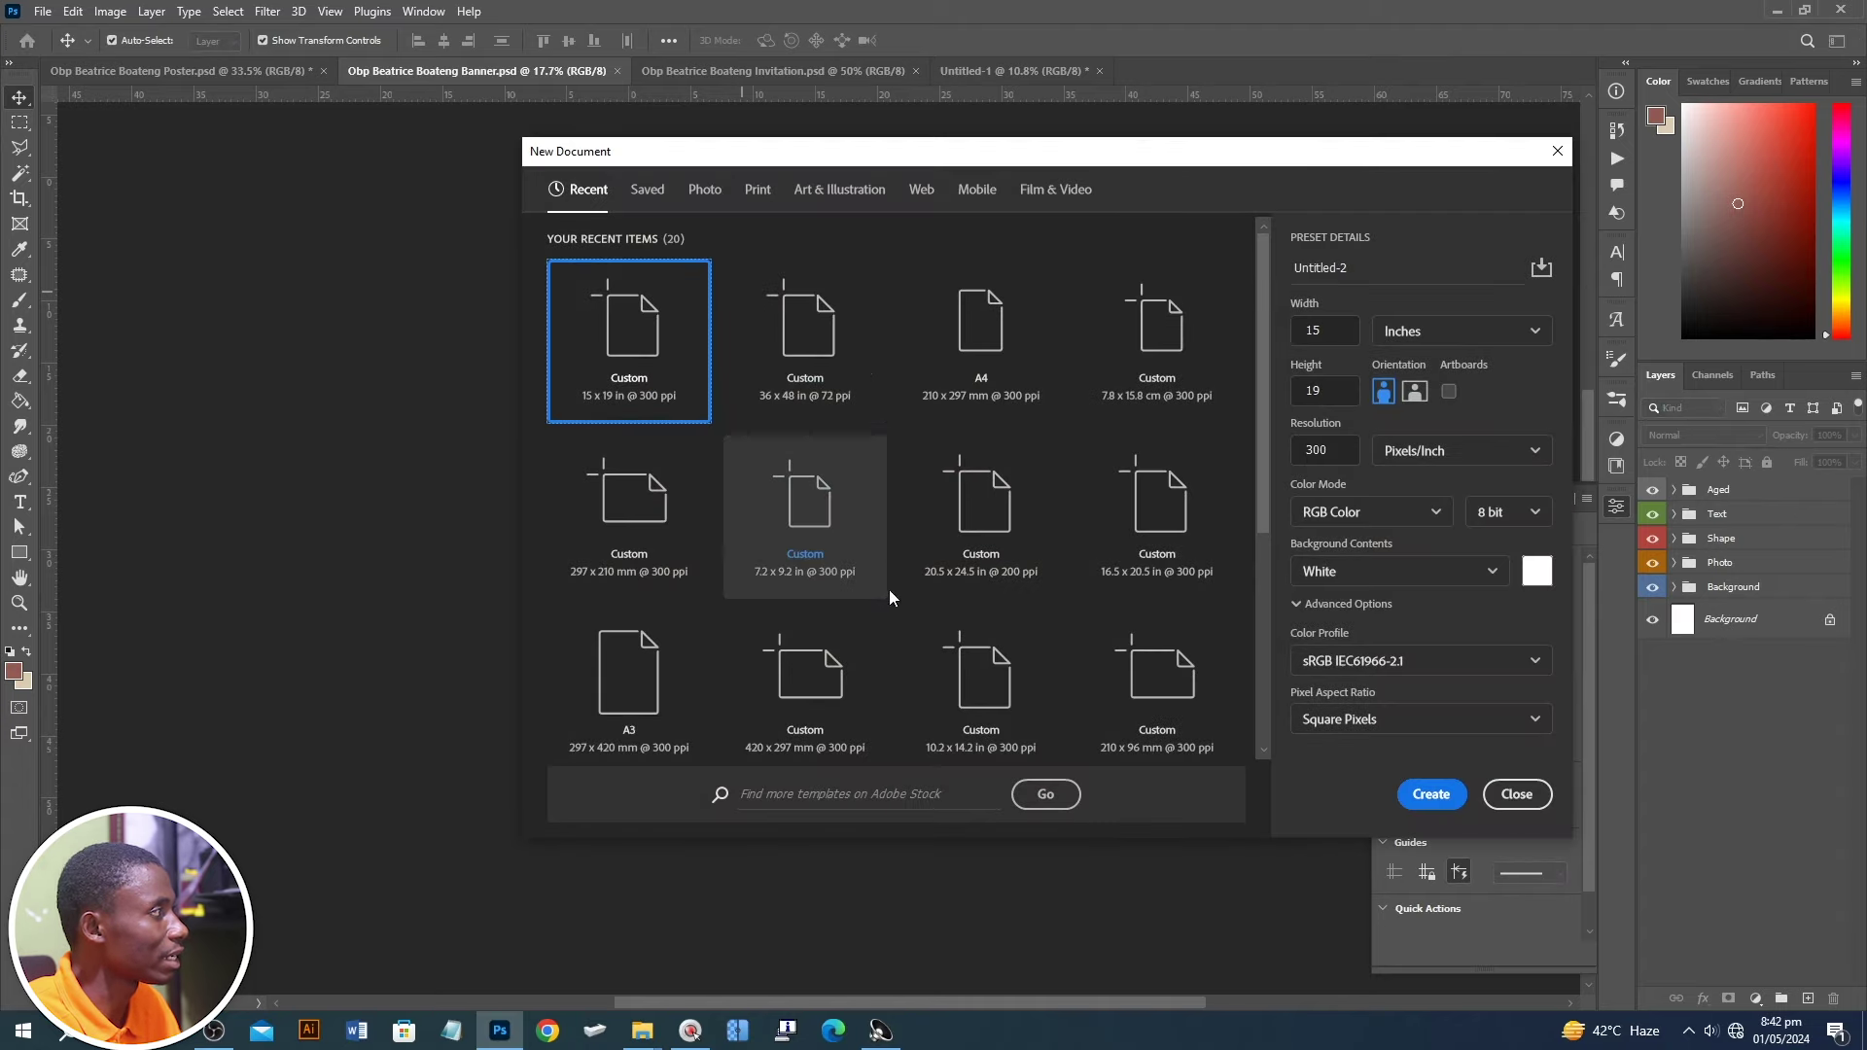
double_click(1329, 329)
text(3)
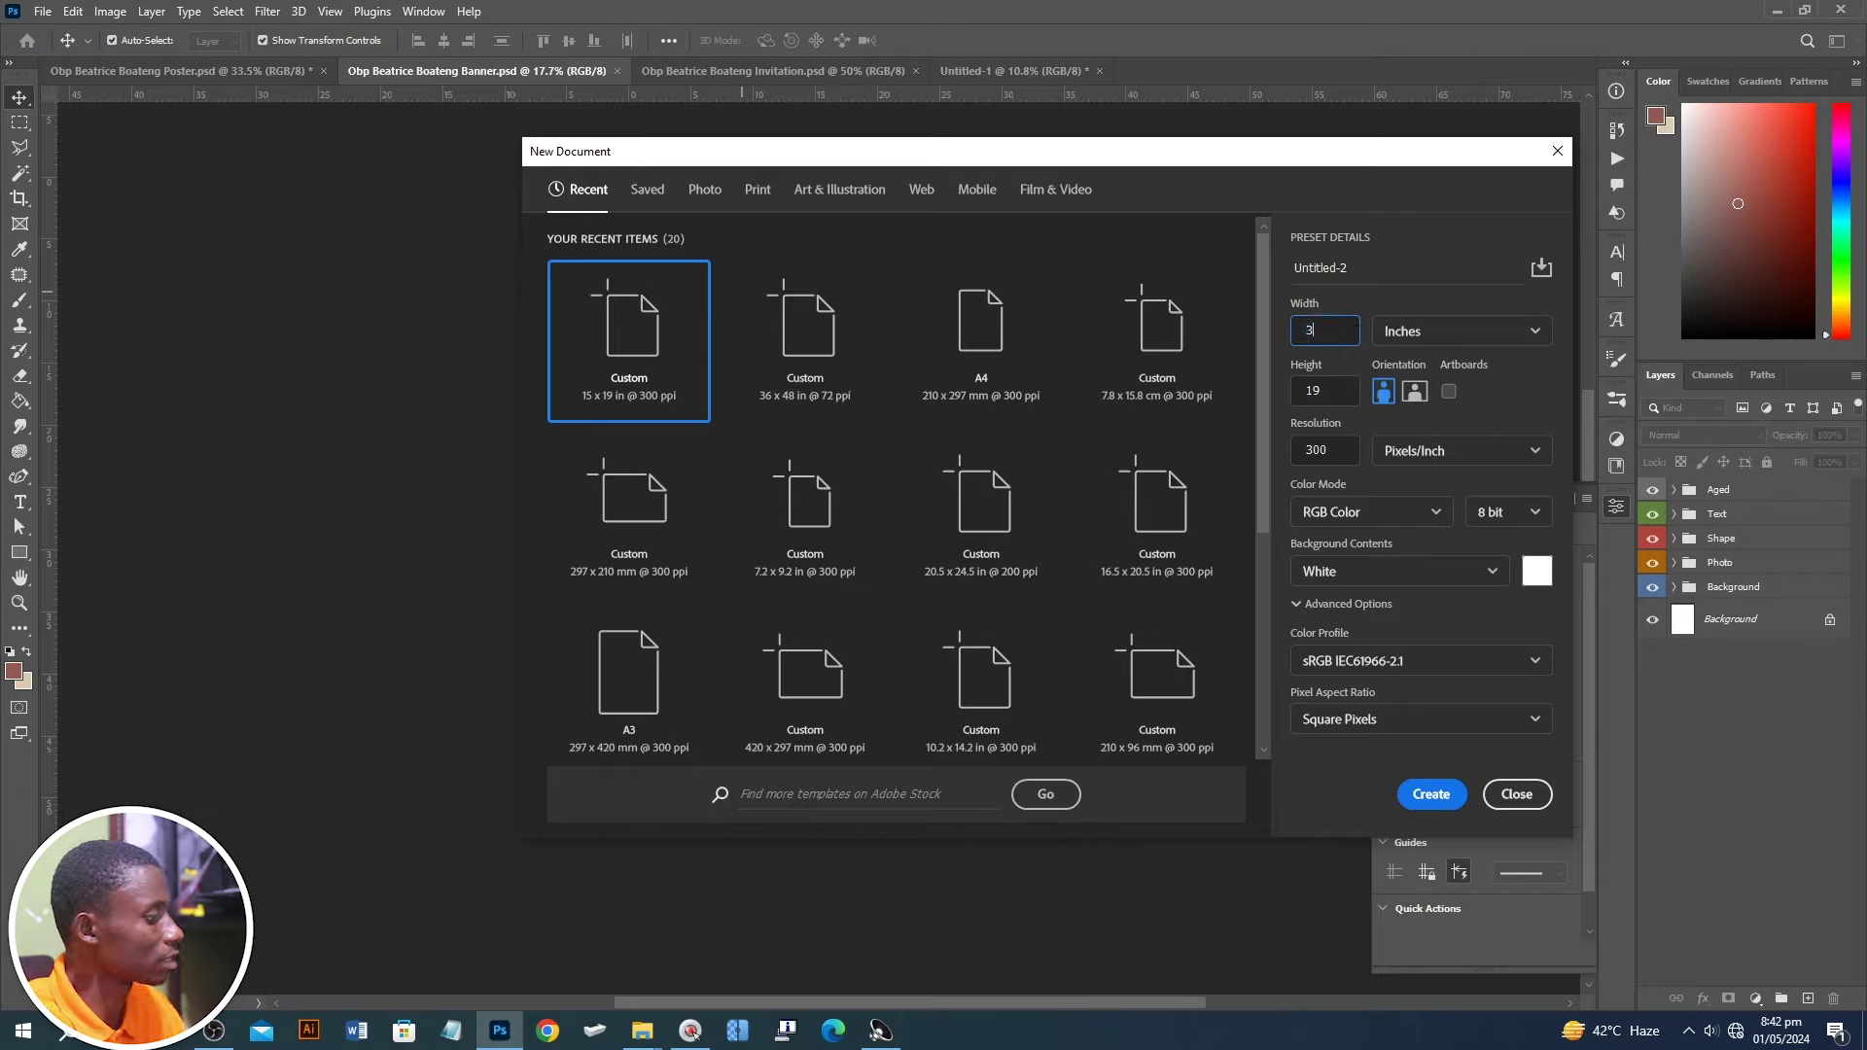
text(6)
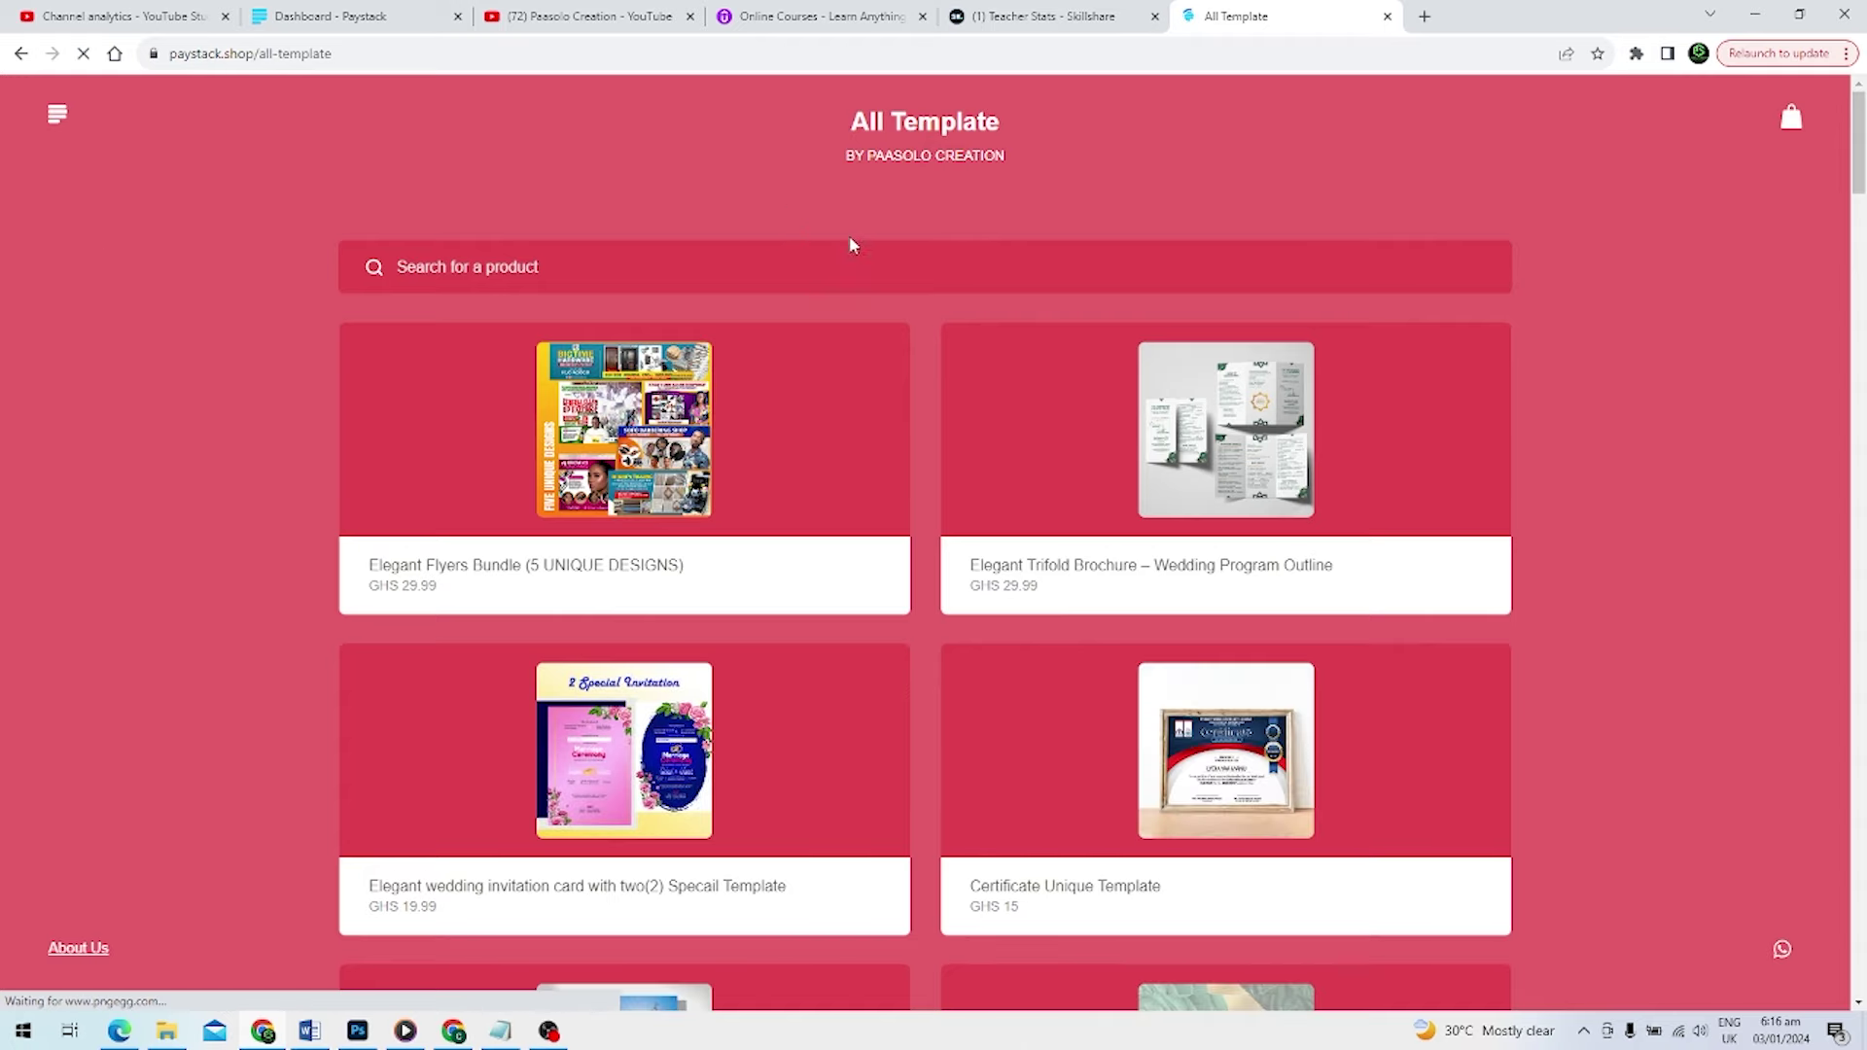
scroll(885, 308, down, 2)
scroll(729, 346, up, 2)
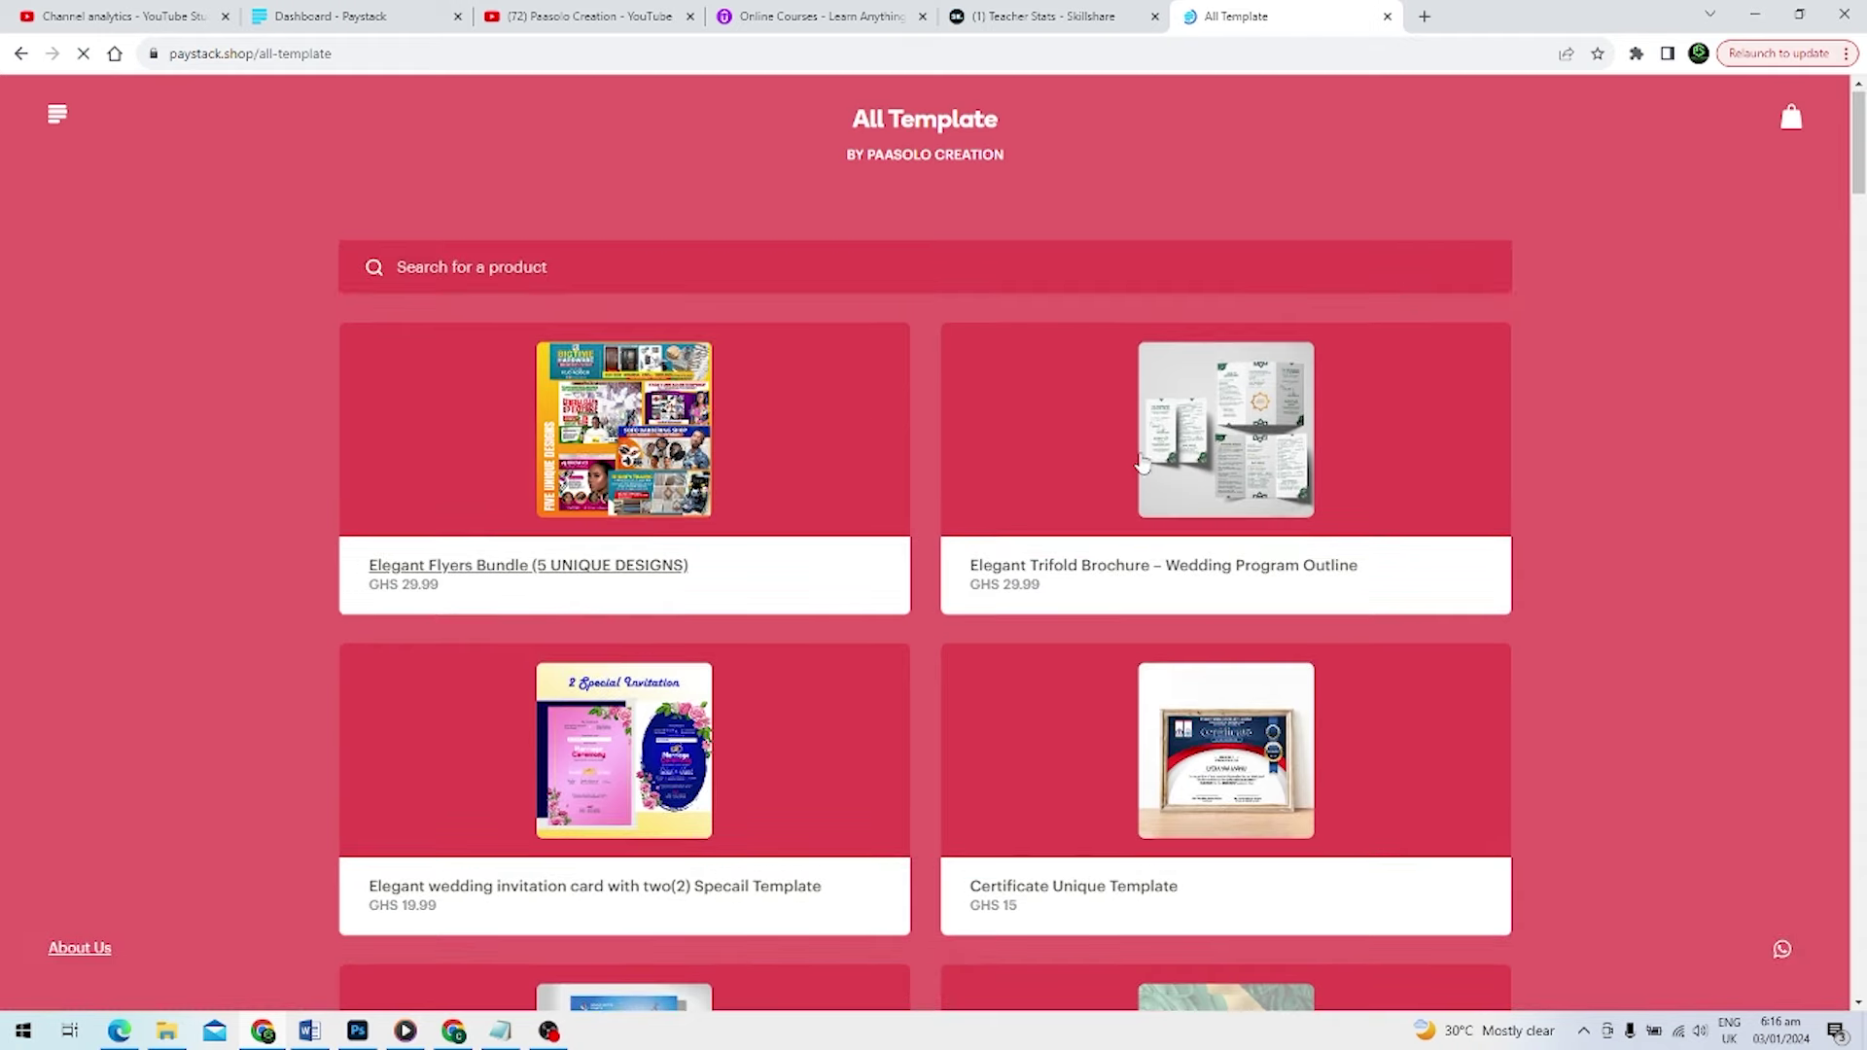
scroll(1140, 463, down, 3)
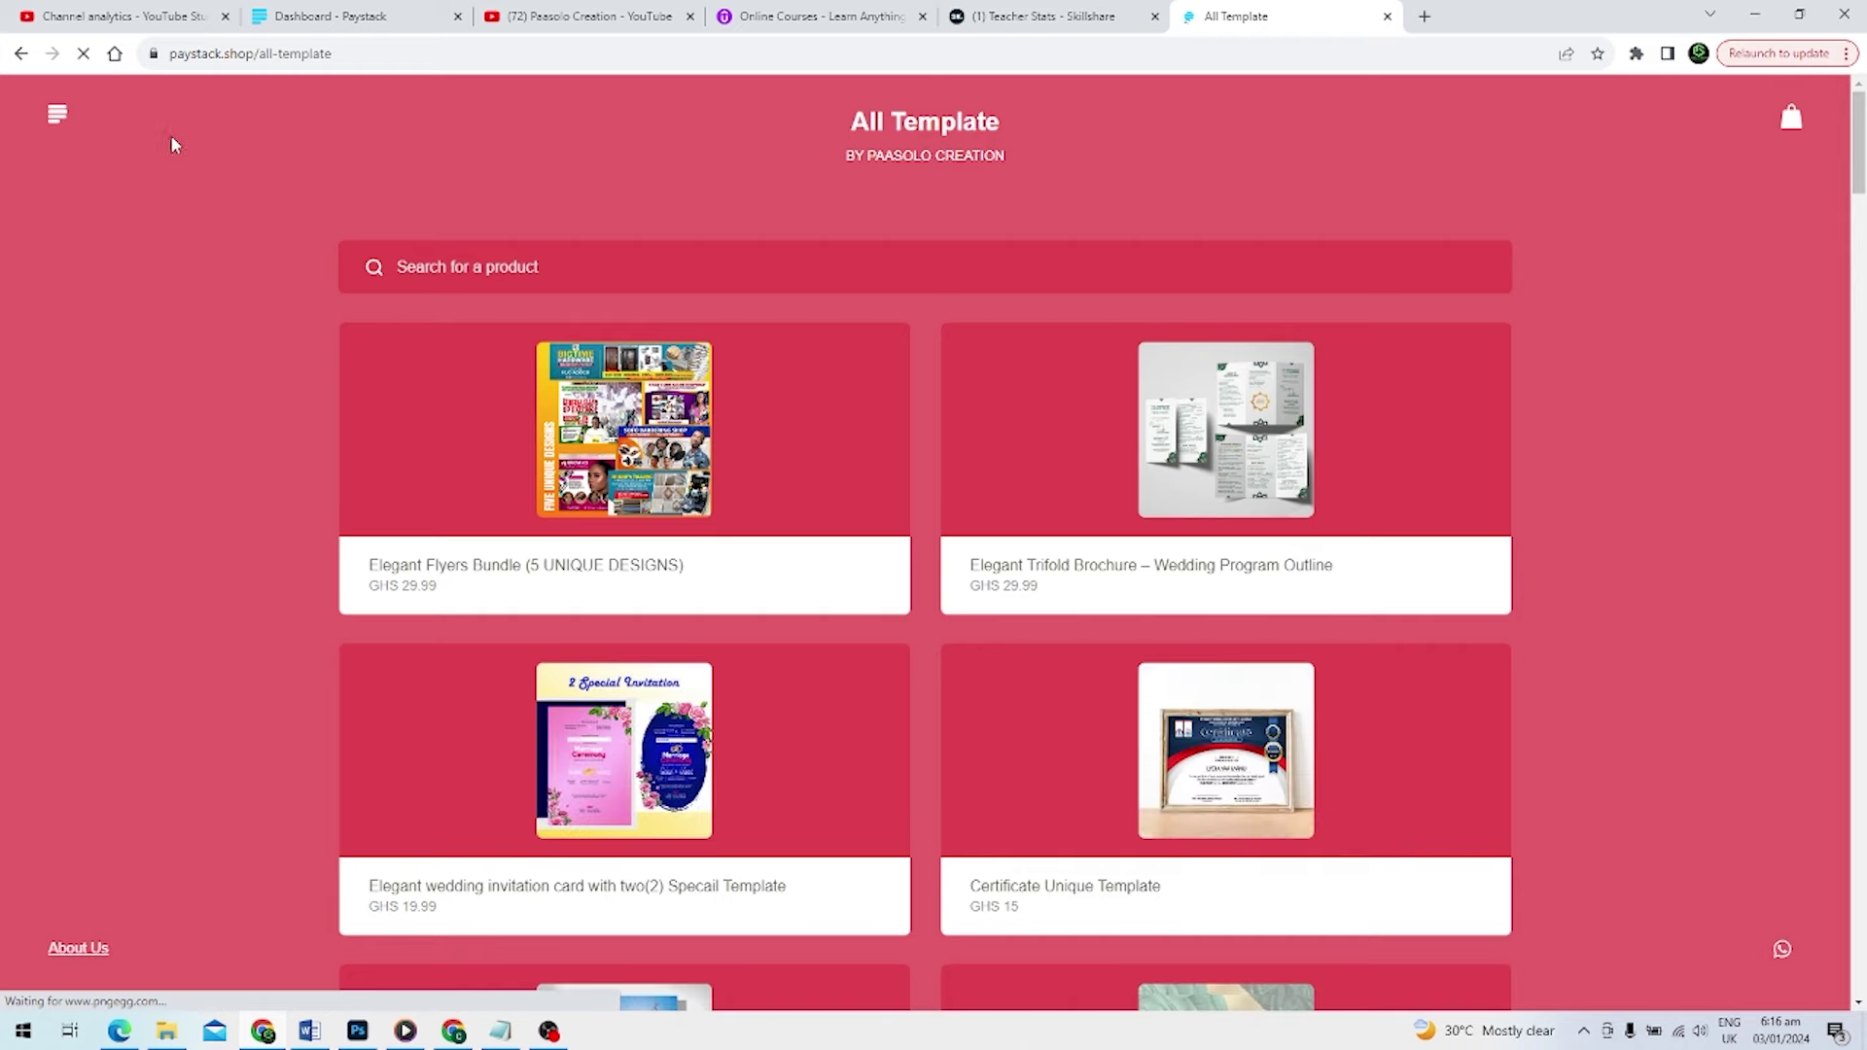
scroll(888, 287, down, 2)
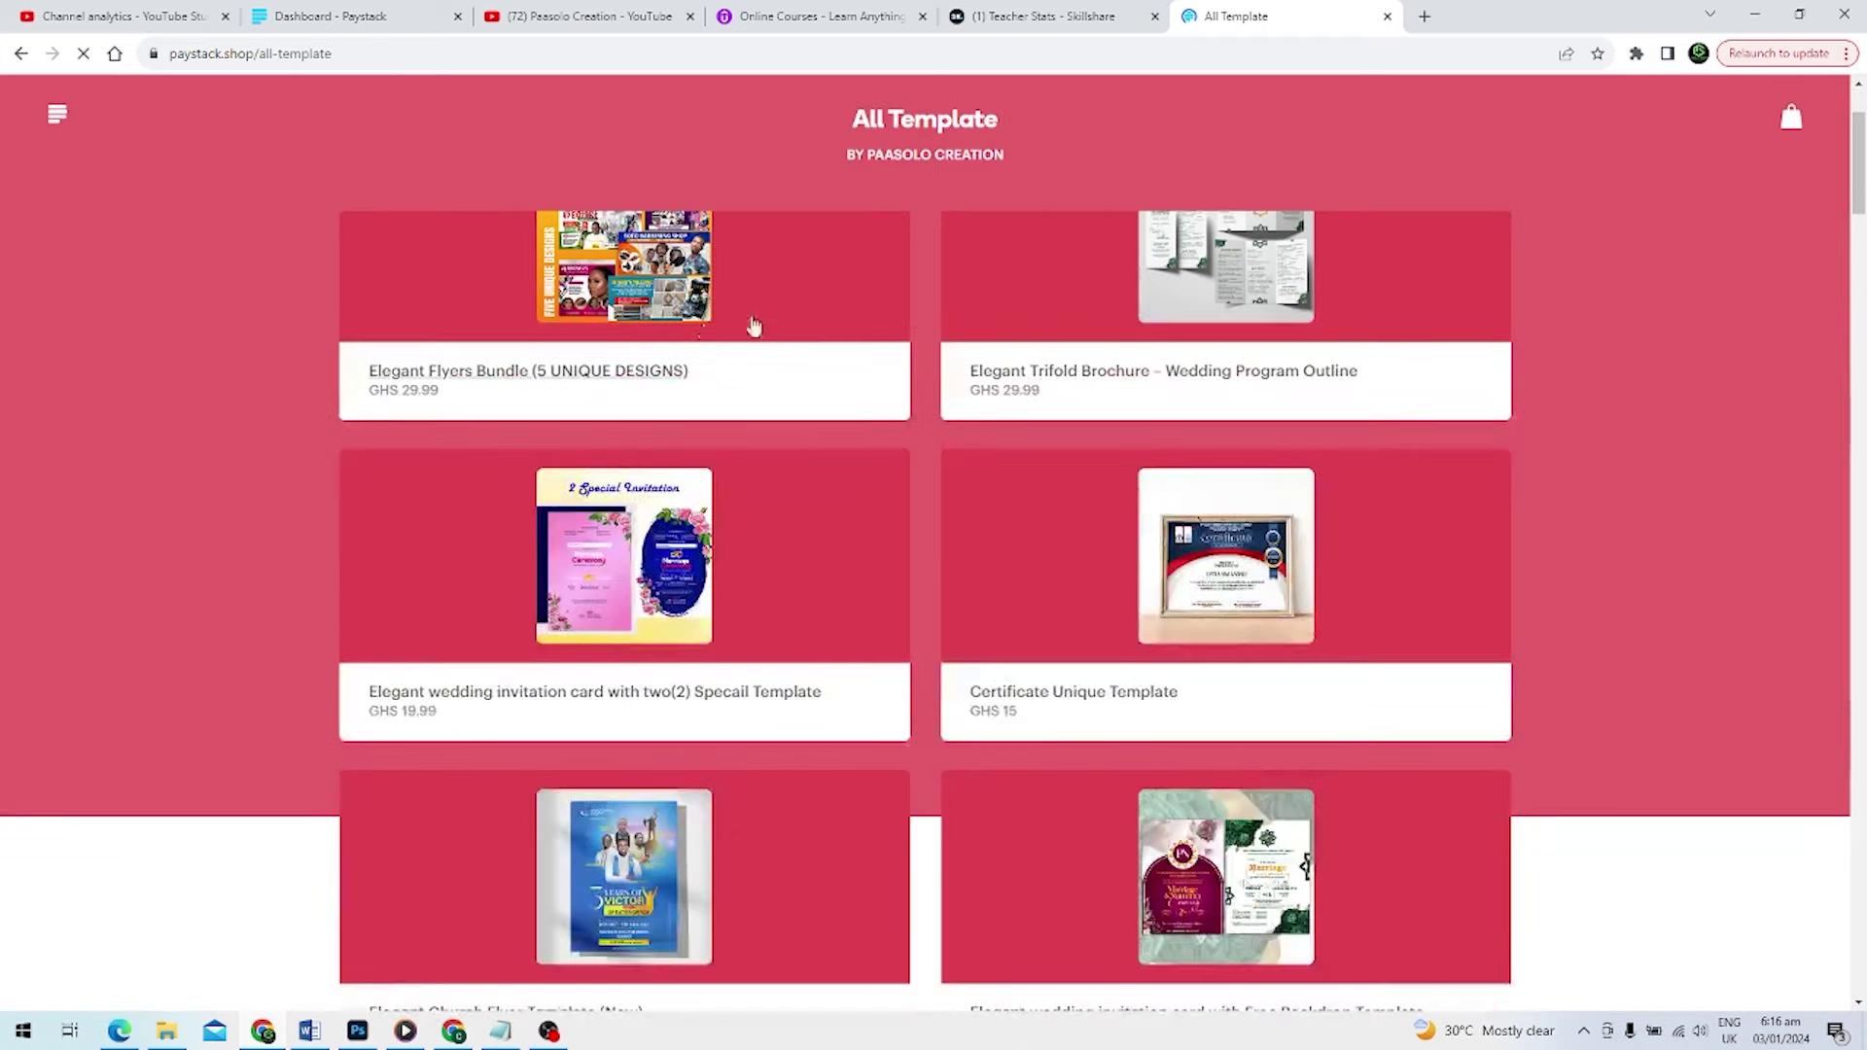
scroll(729, 408, up, 2)
scroll(1141, 464, down, 3)
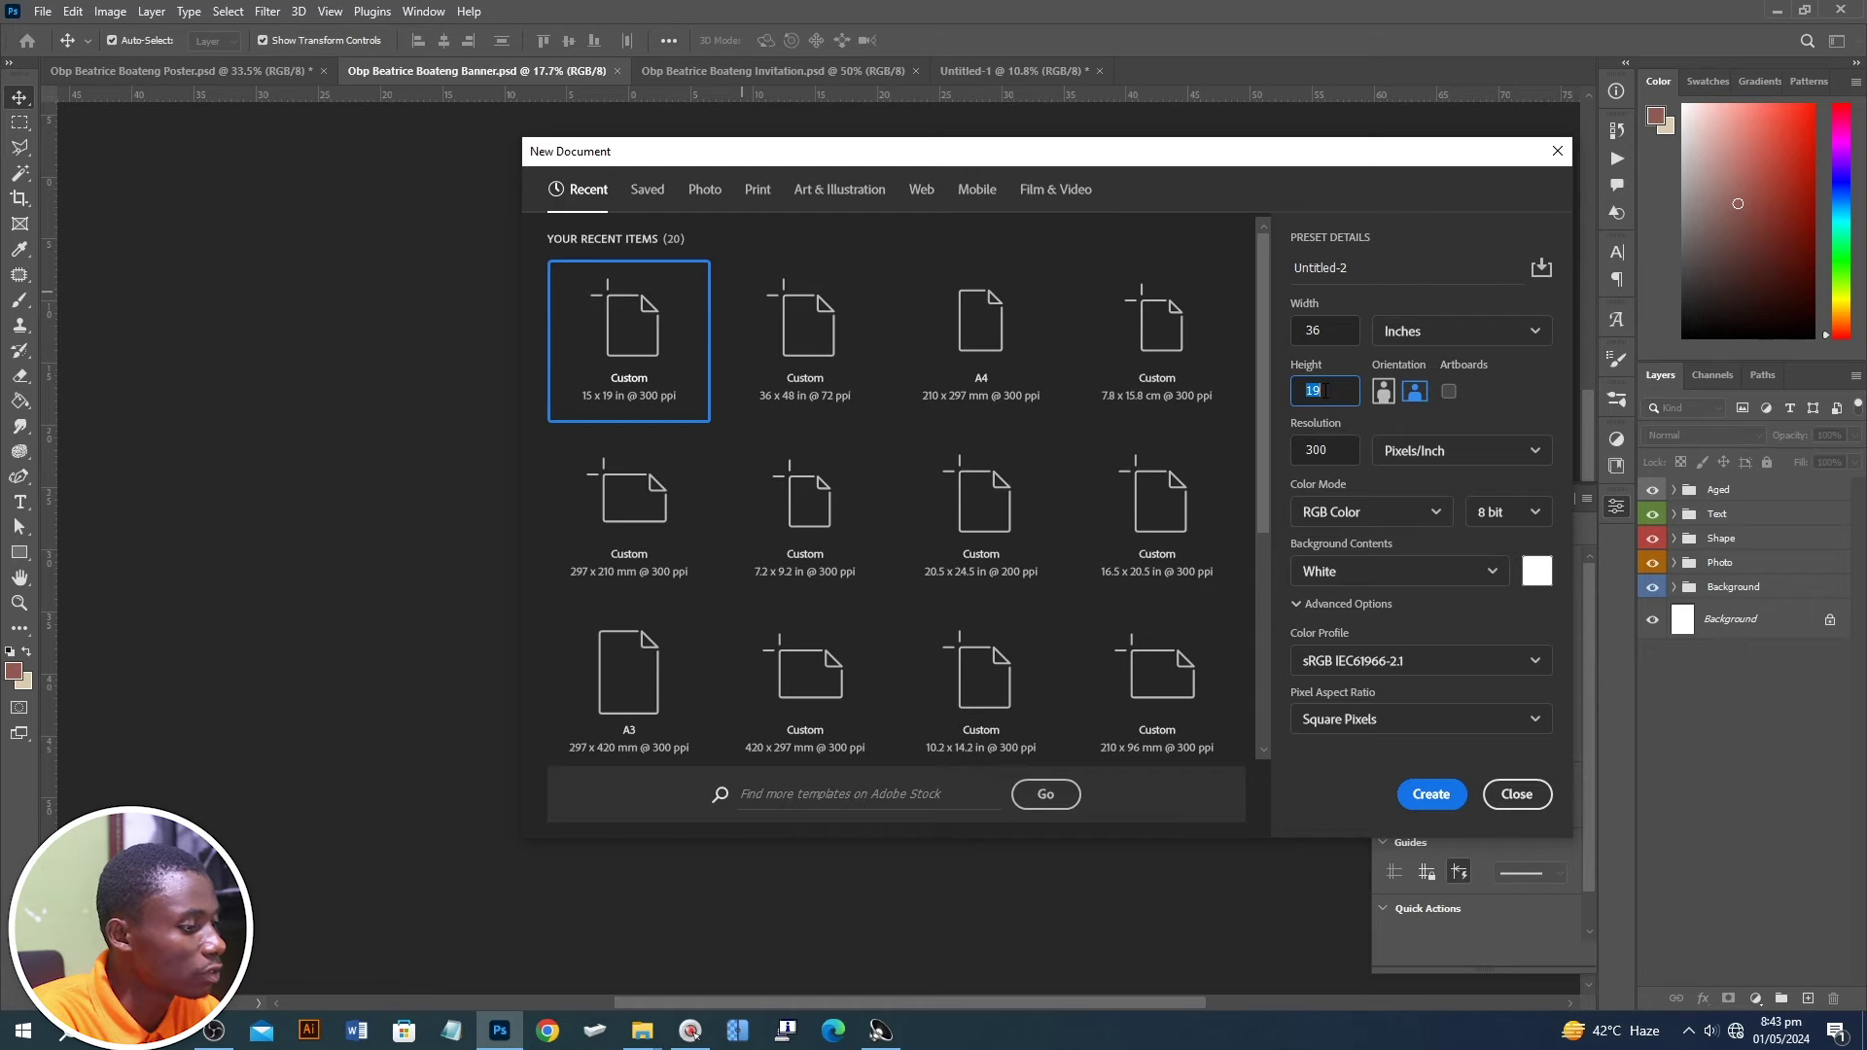
text(8)
- Set the height to 48 inches and create the 36 by 48 inch document
click(1309, 456)
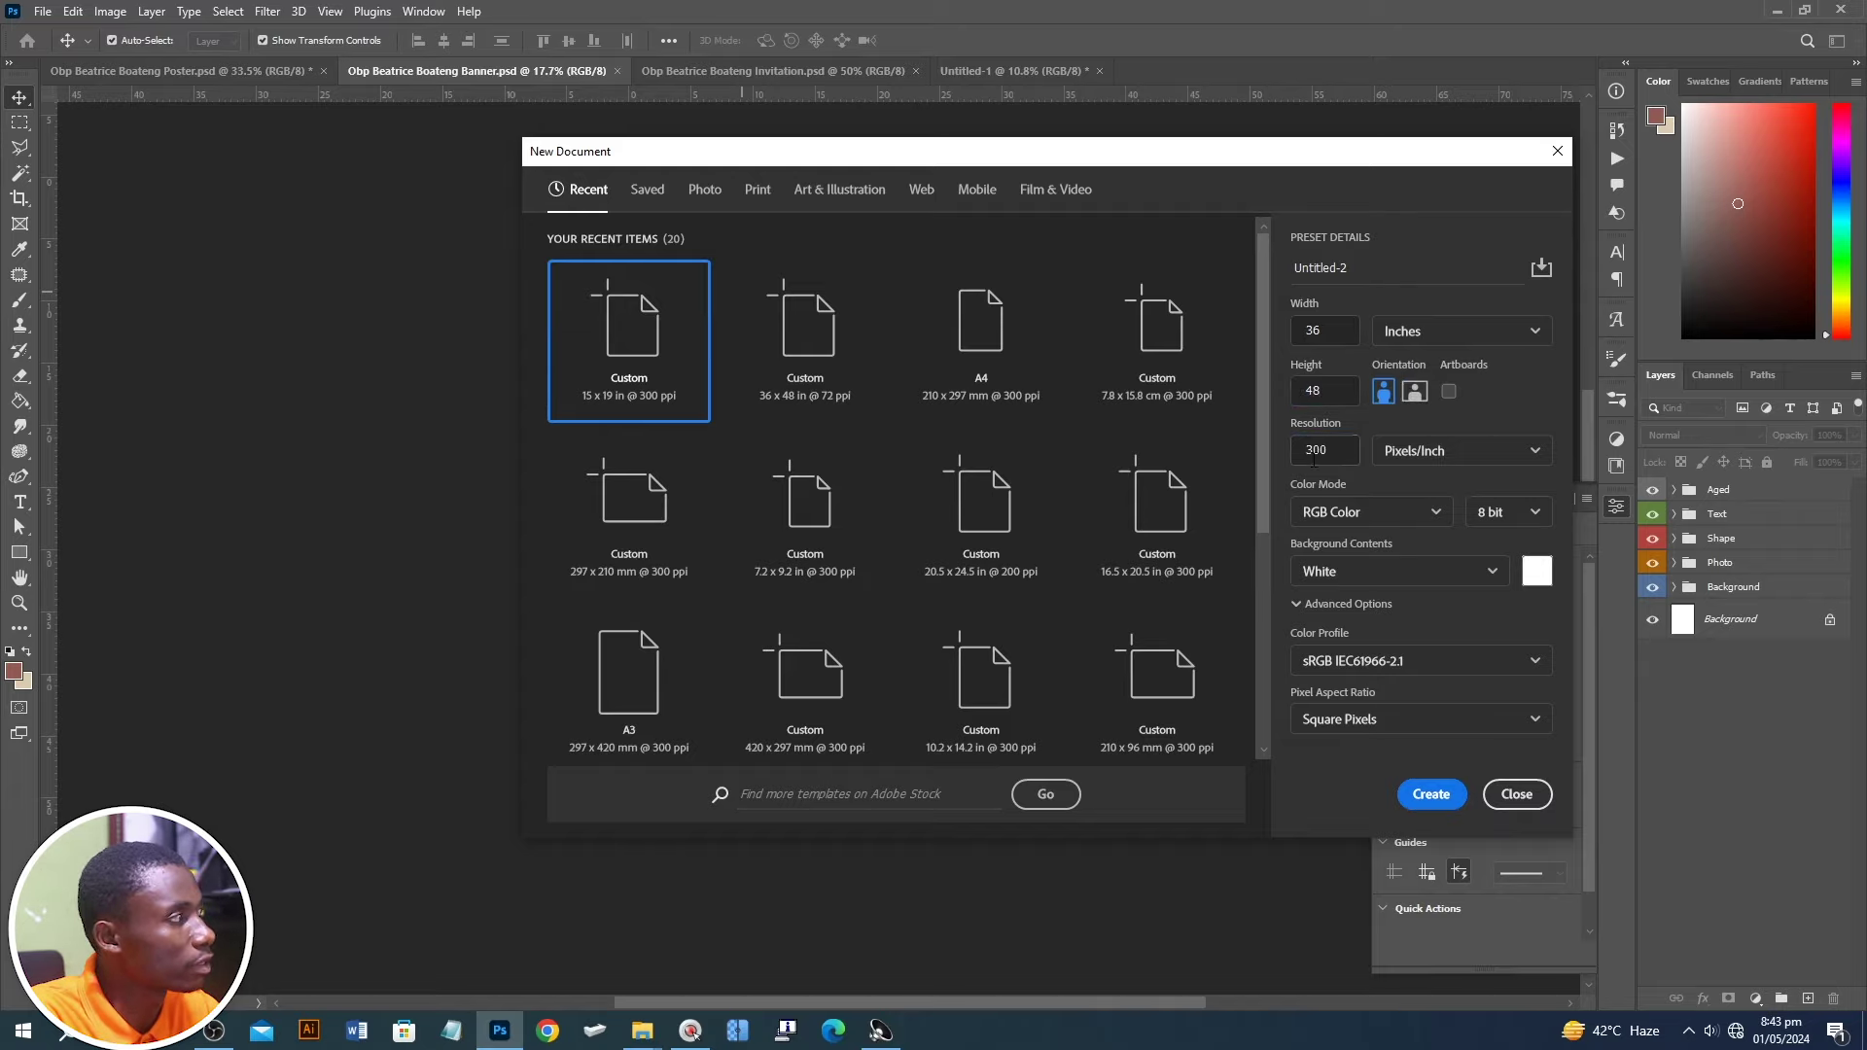
text(72)
key(Return)
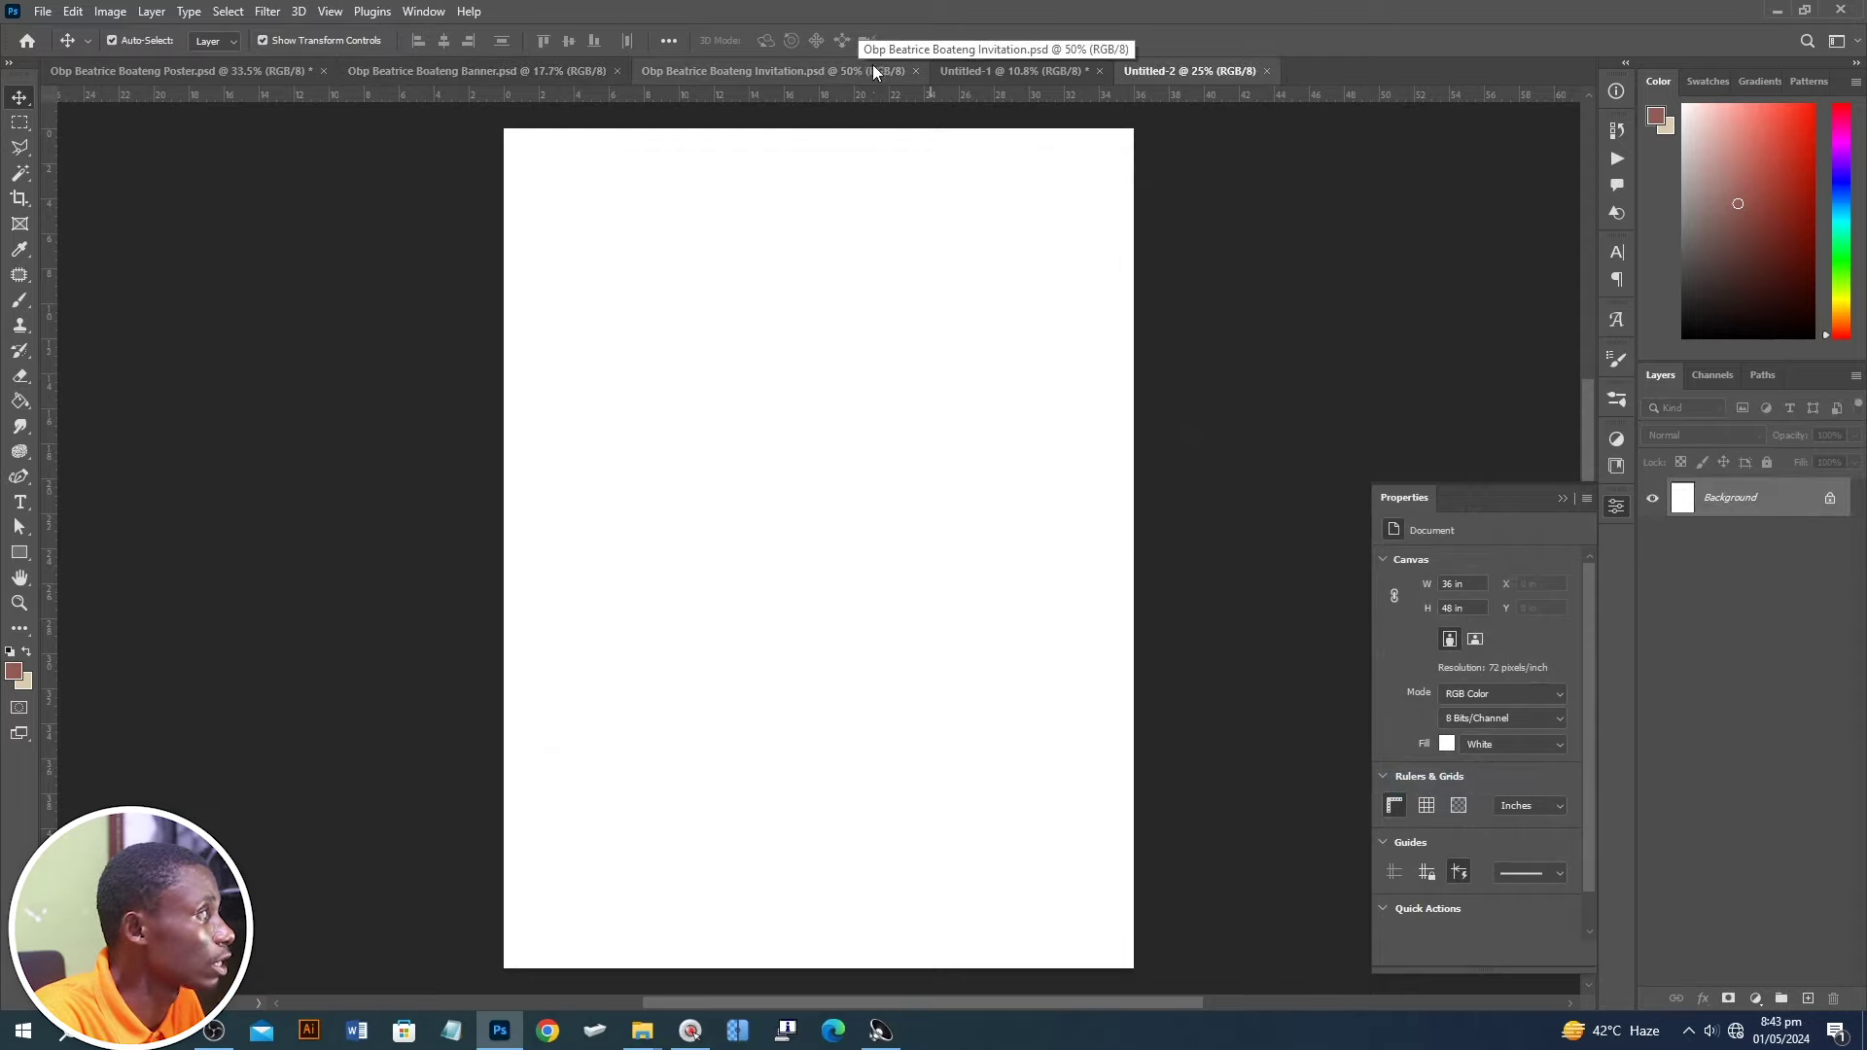
- Copy the photo and gold band layers onto the banner, scaled to about 66%
click(1029, 70)
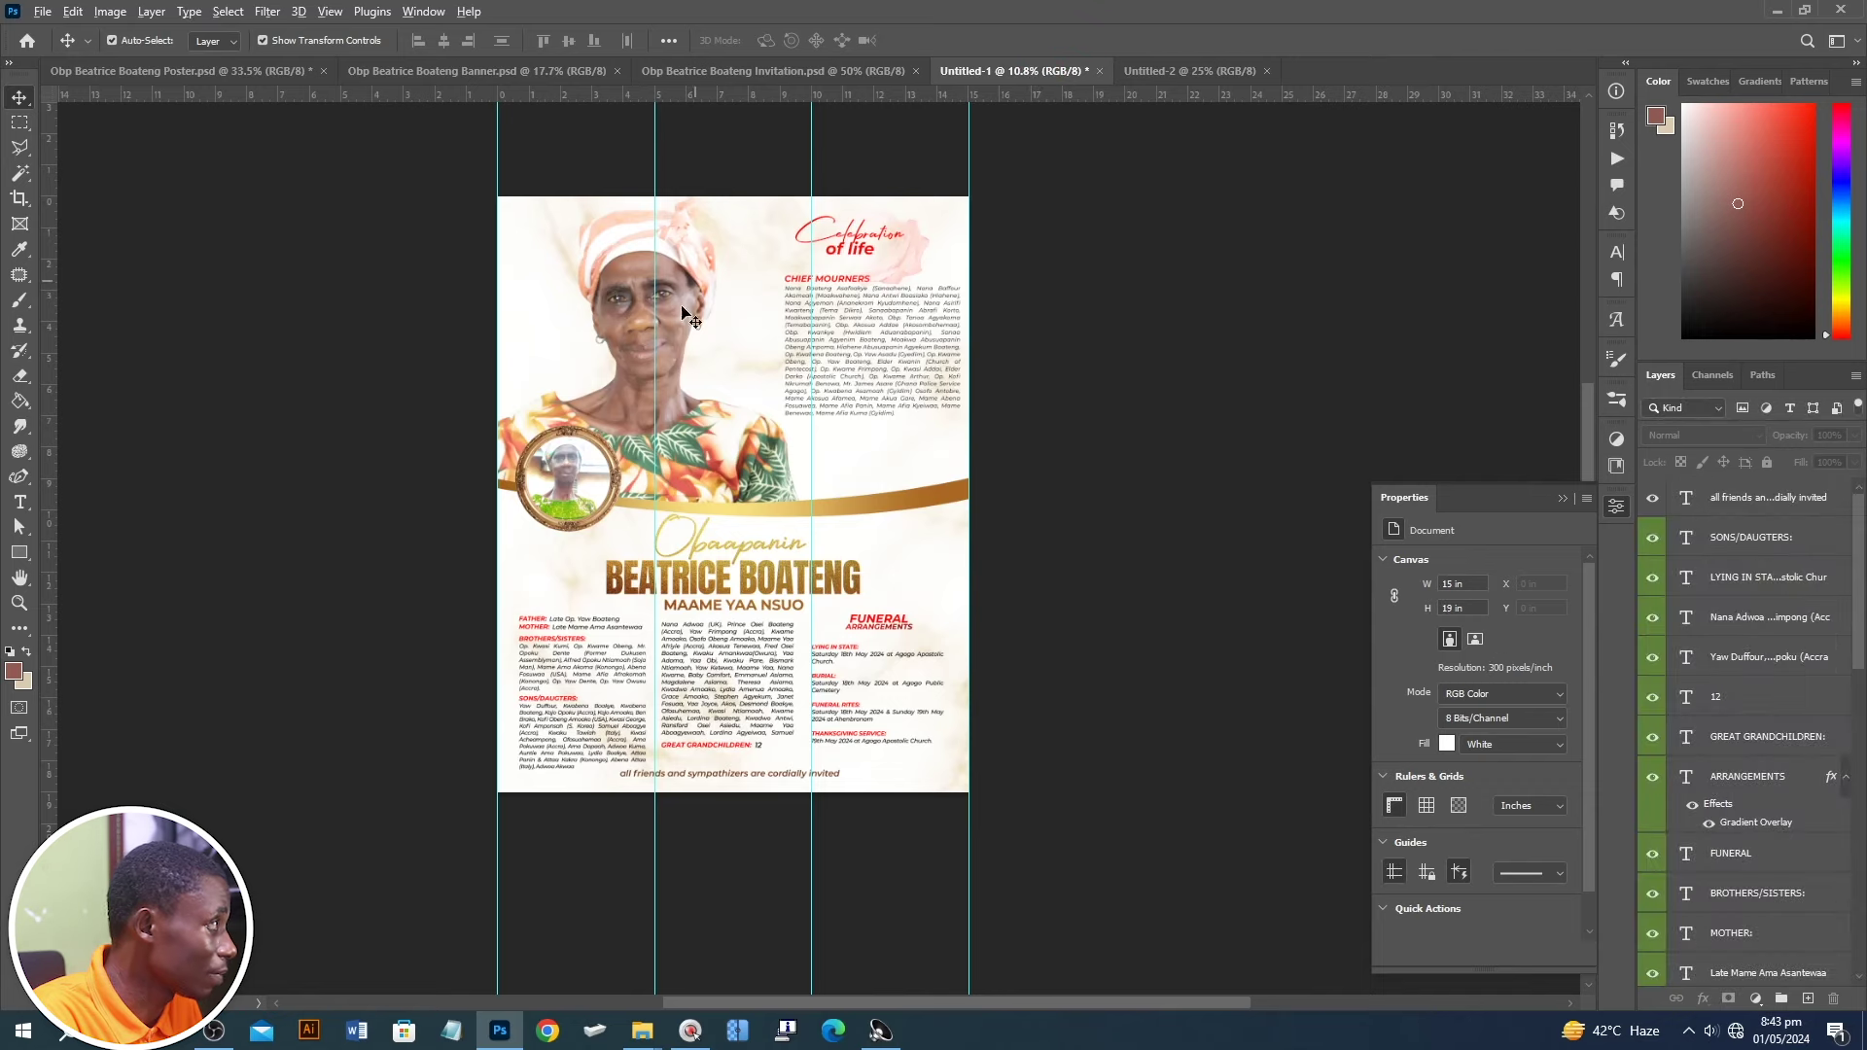
drag(559, 469, 1090, 149)
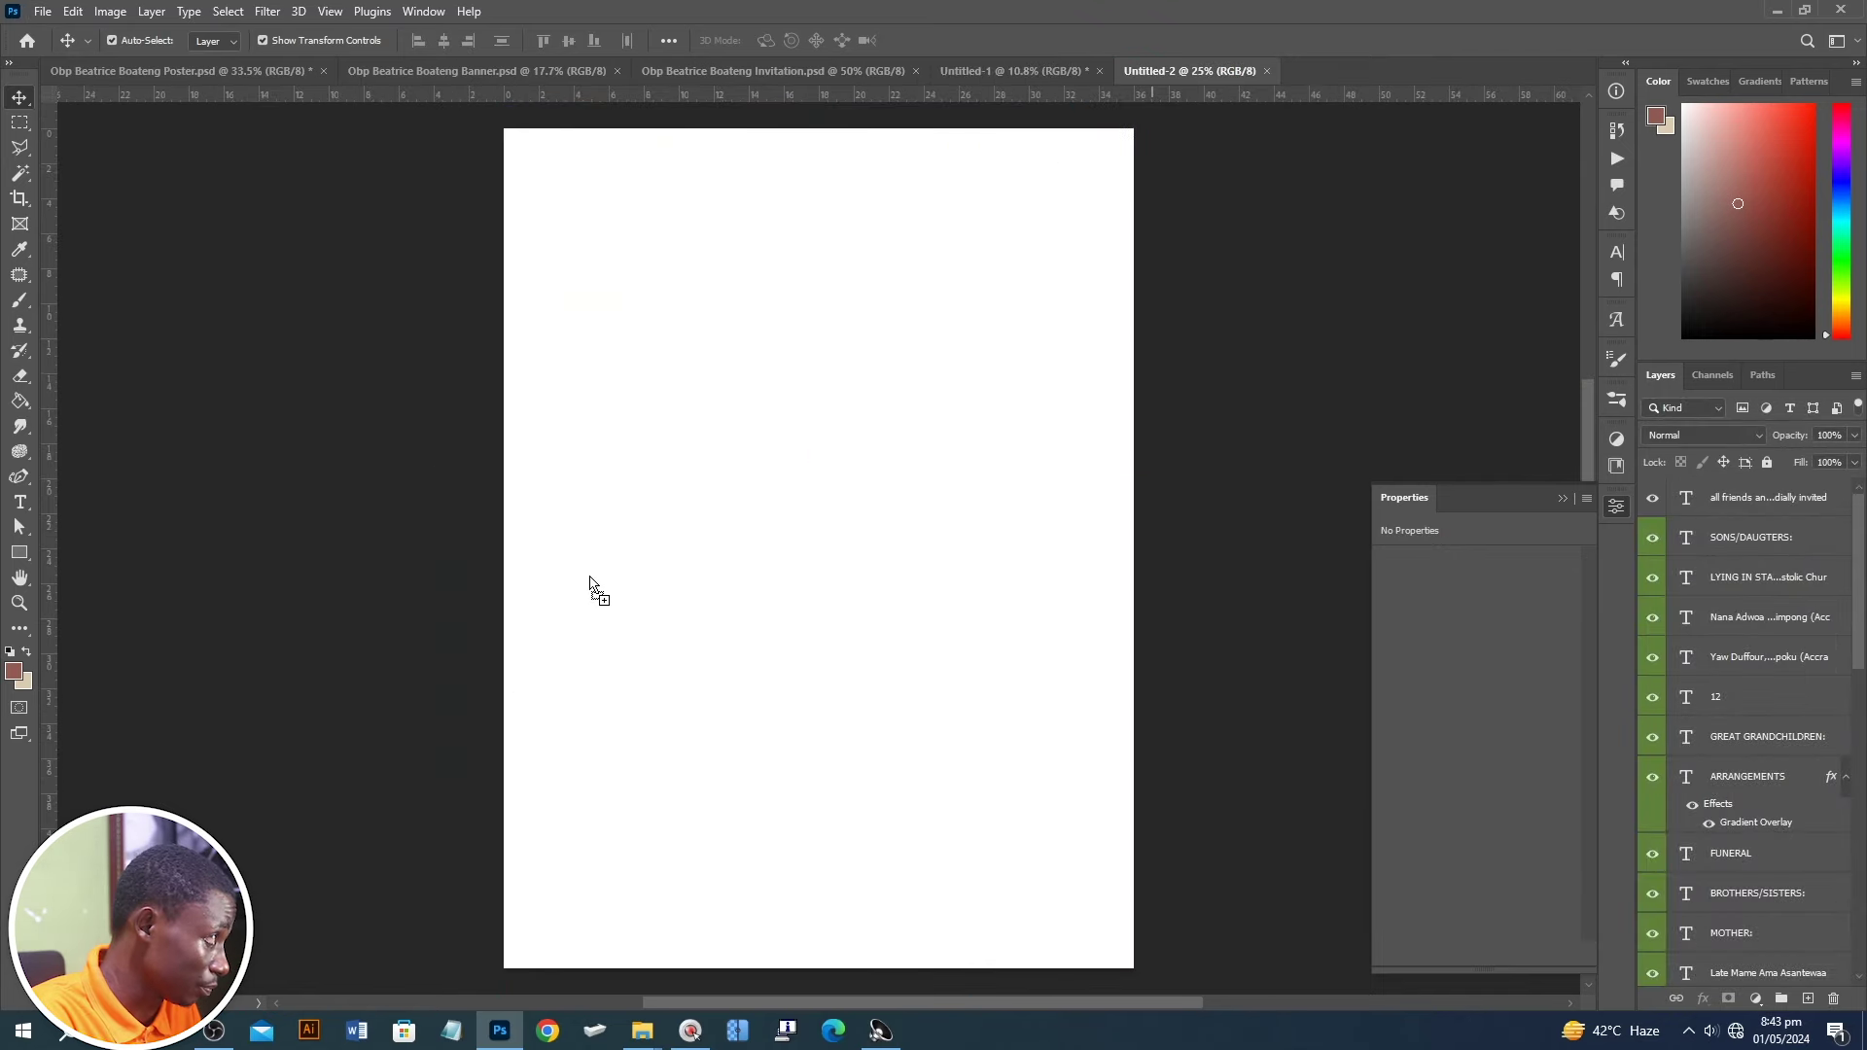
drag(1090, 149, 721, 543)
scroll(721, 542, down, 2)
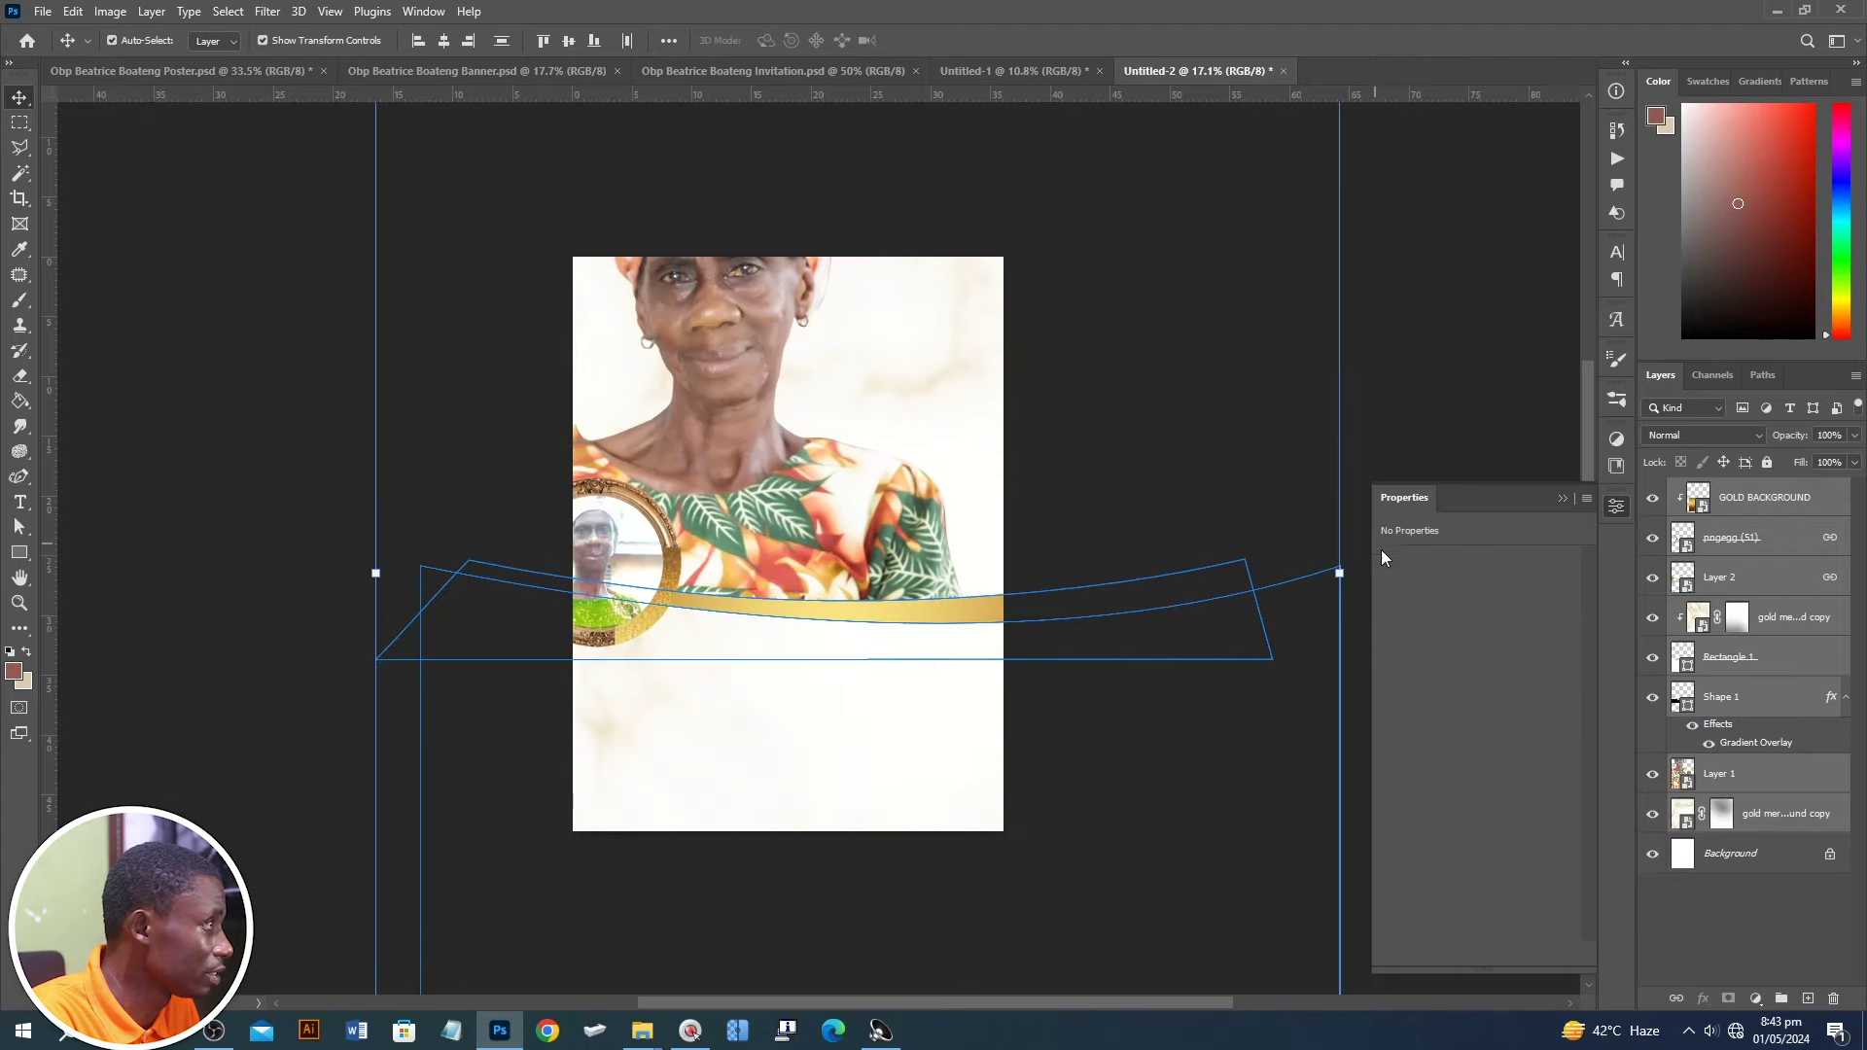
drag(1354, 589, 1181, 575)
drag(922, 582, 875, 579)
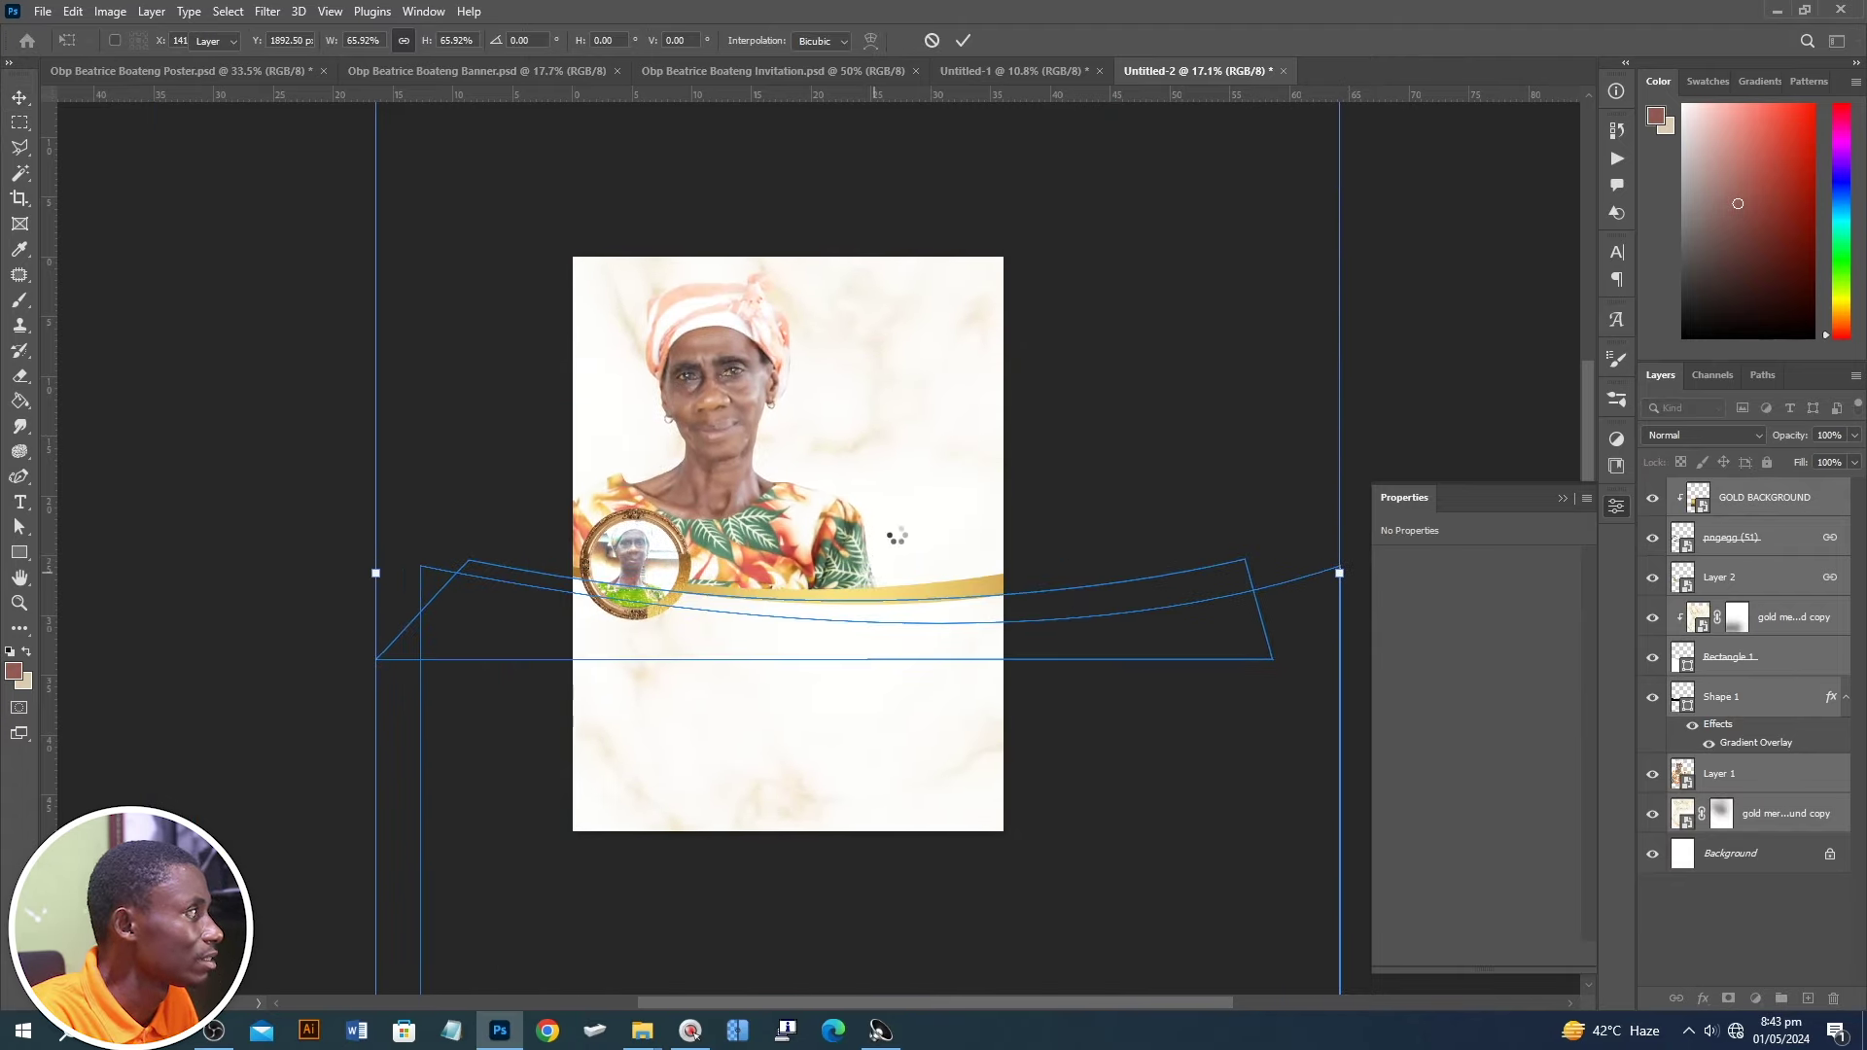
key(Return)
drag(1124, 571, 1146, 571)
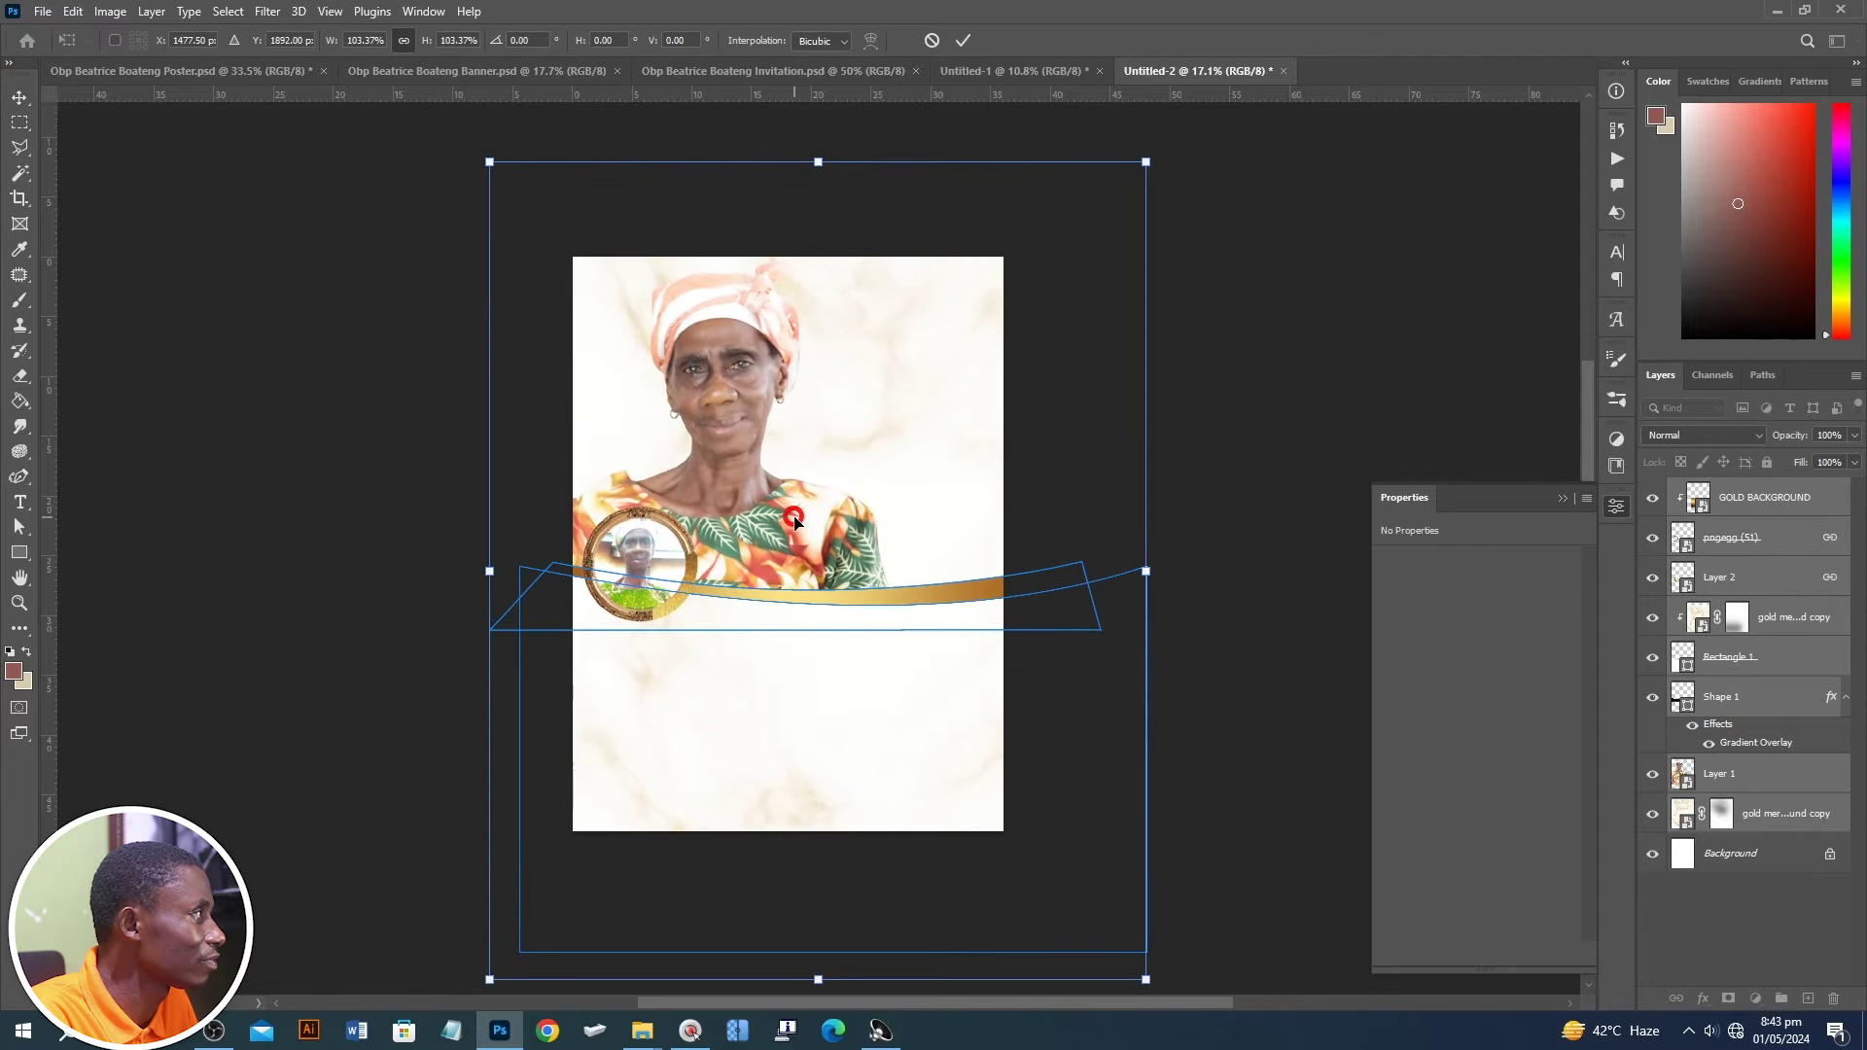
scroll(658, 601, up, 5)
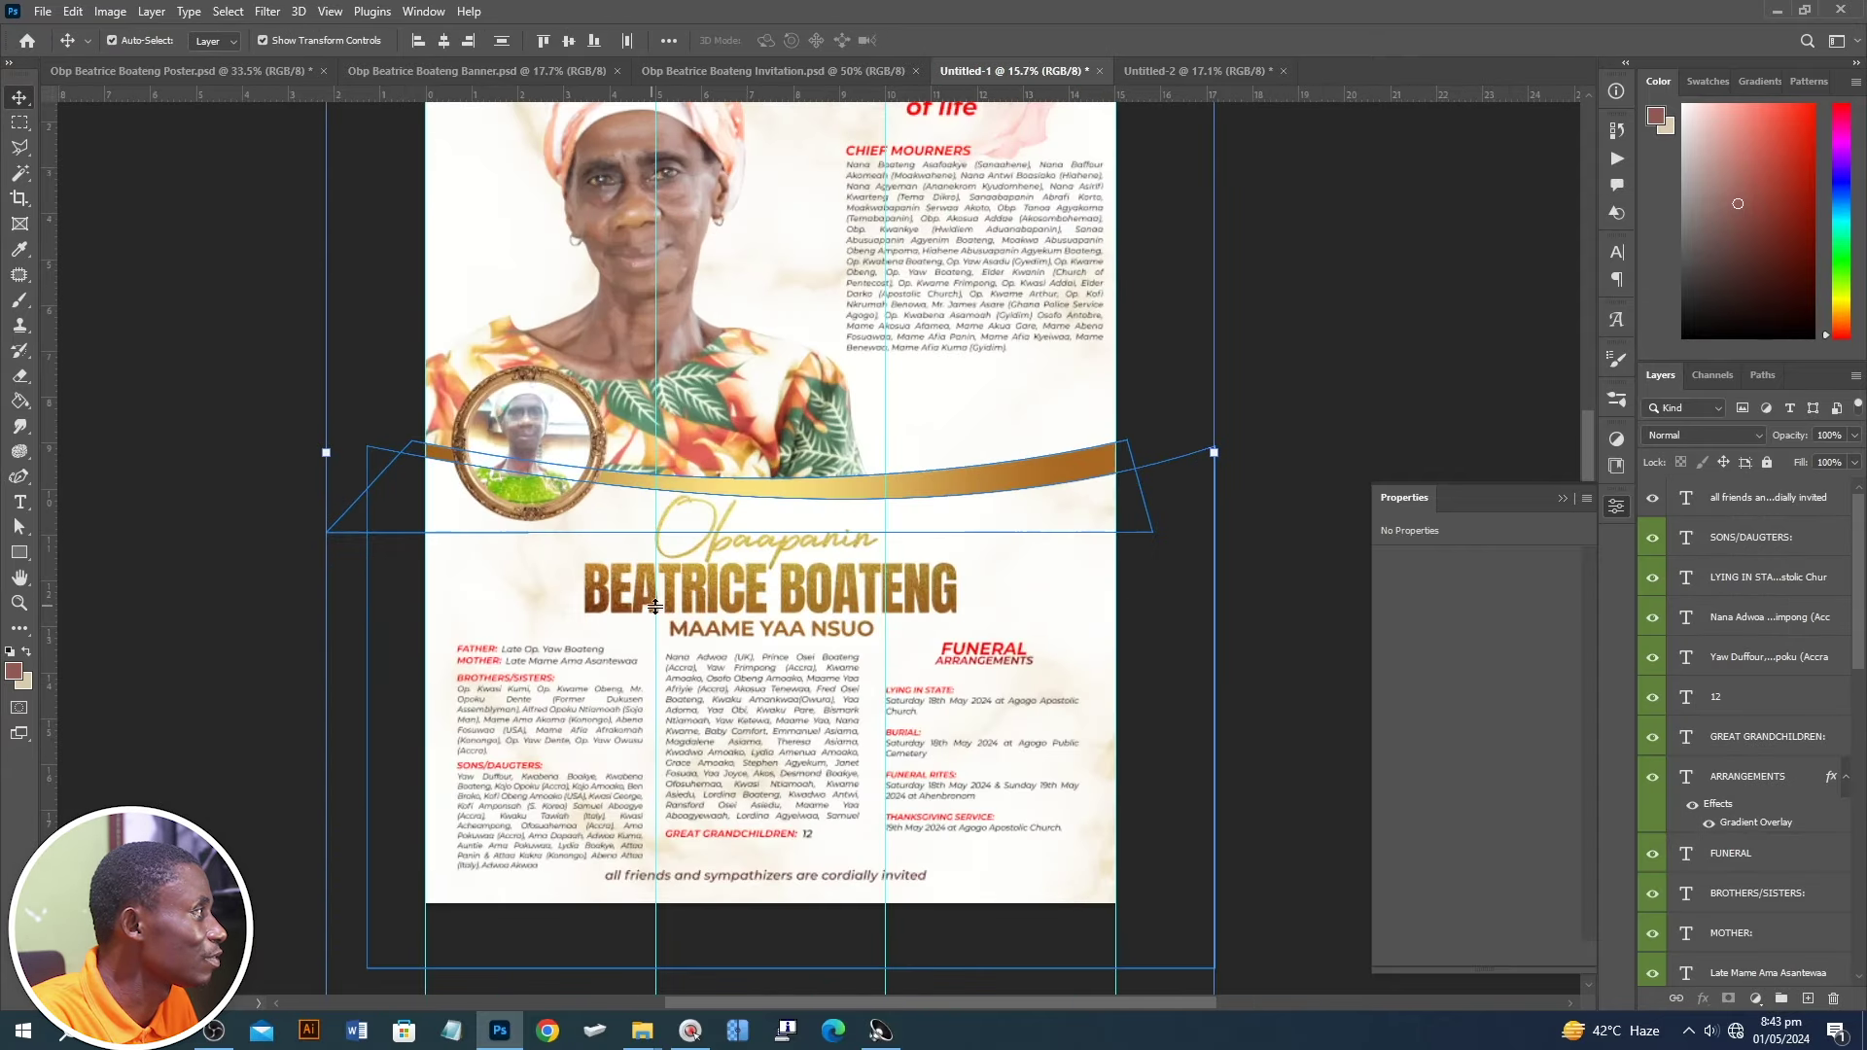
- Copy the Obaapanin title group onto the banner, shrunk to fit under the band
click(806, 544)
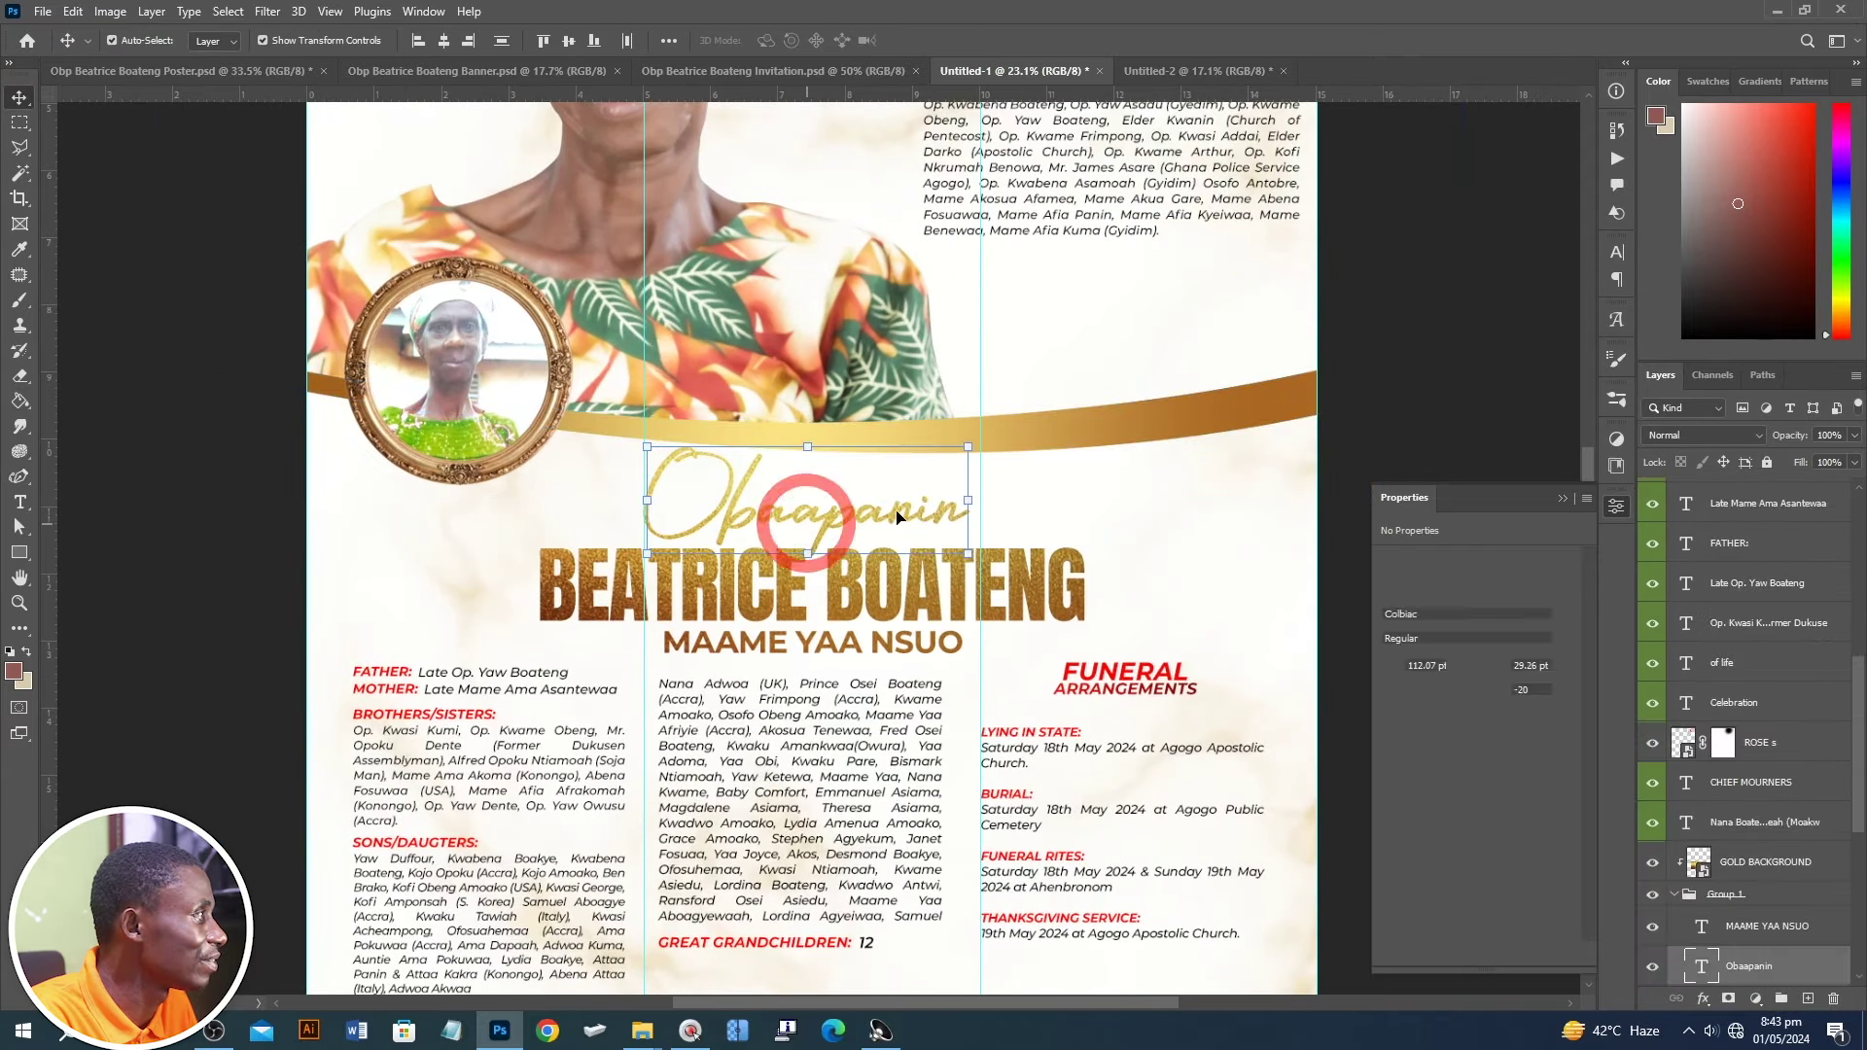
scroll(1775, 767, down, 2)
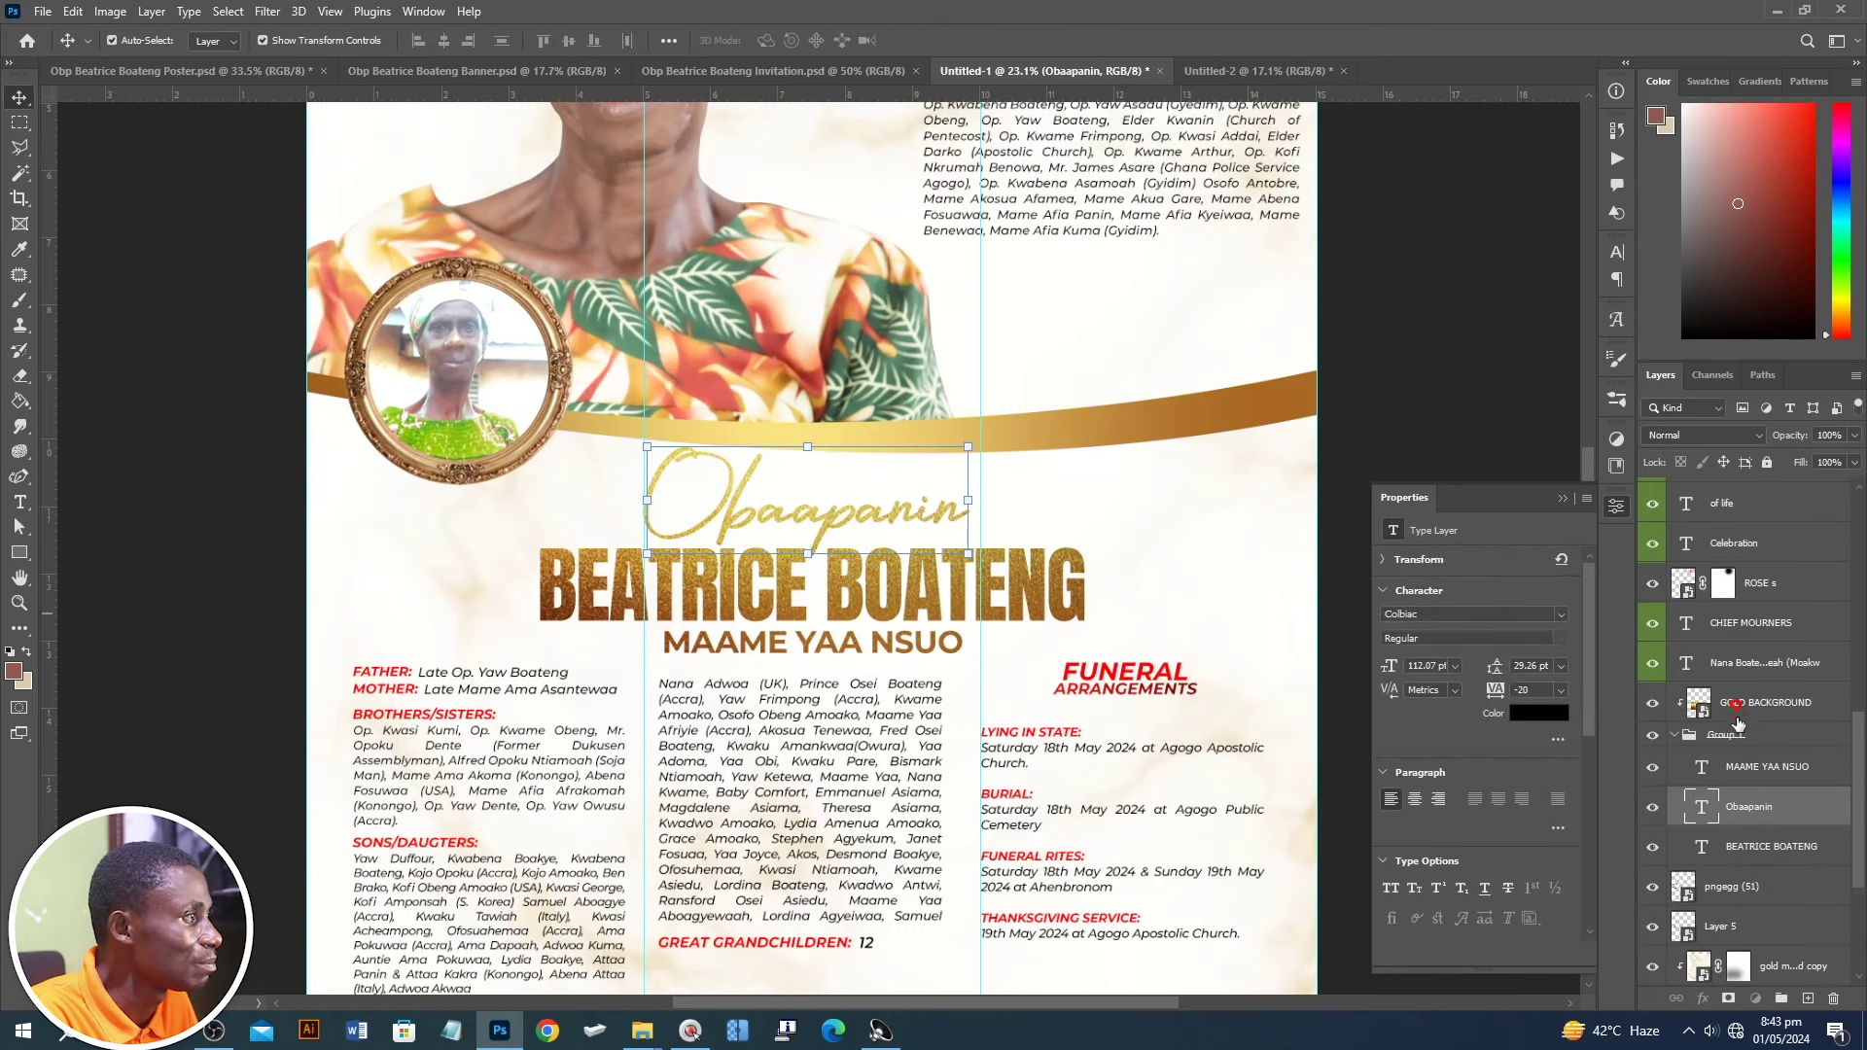
drag(1736, 724, 1142, 90)
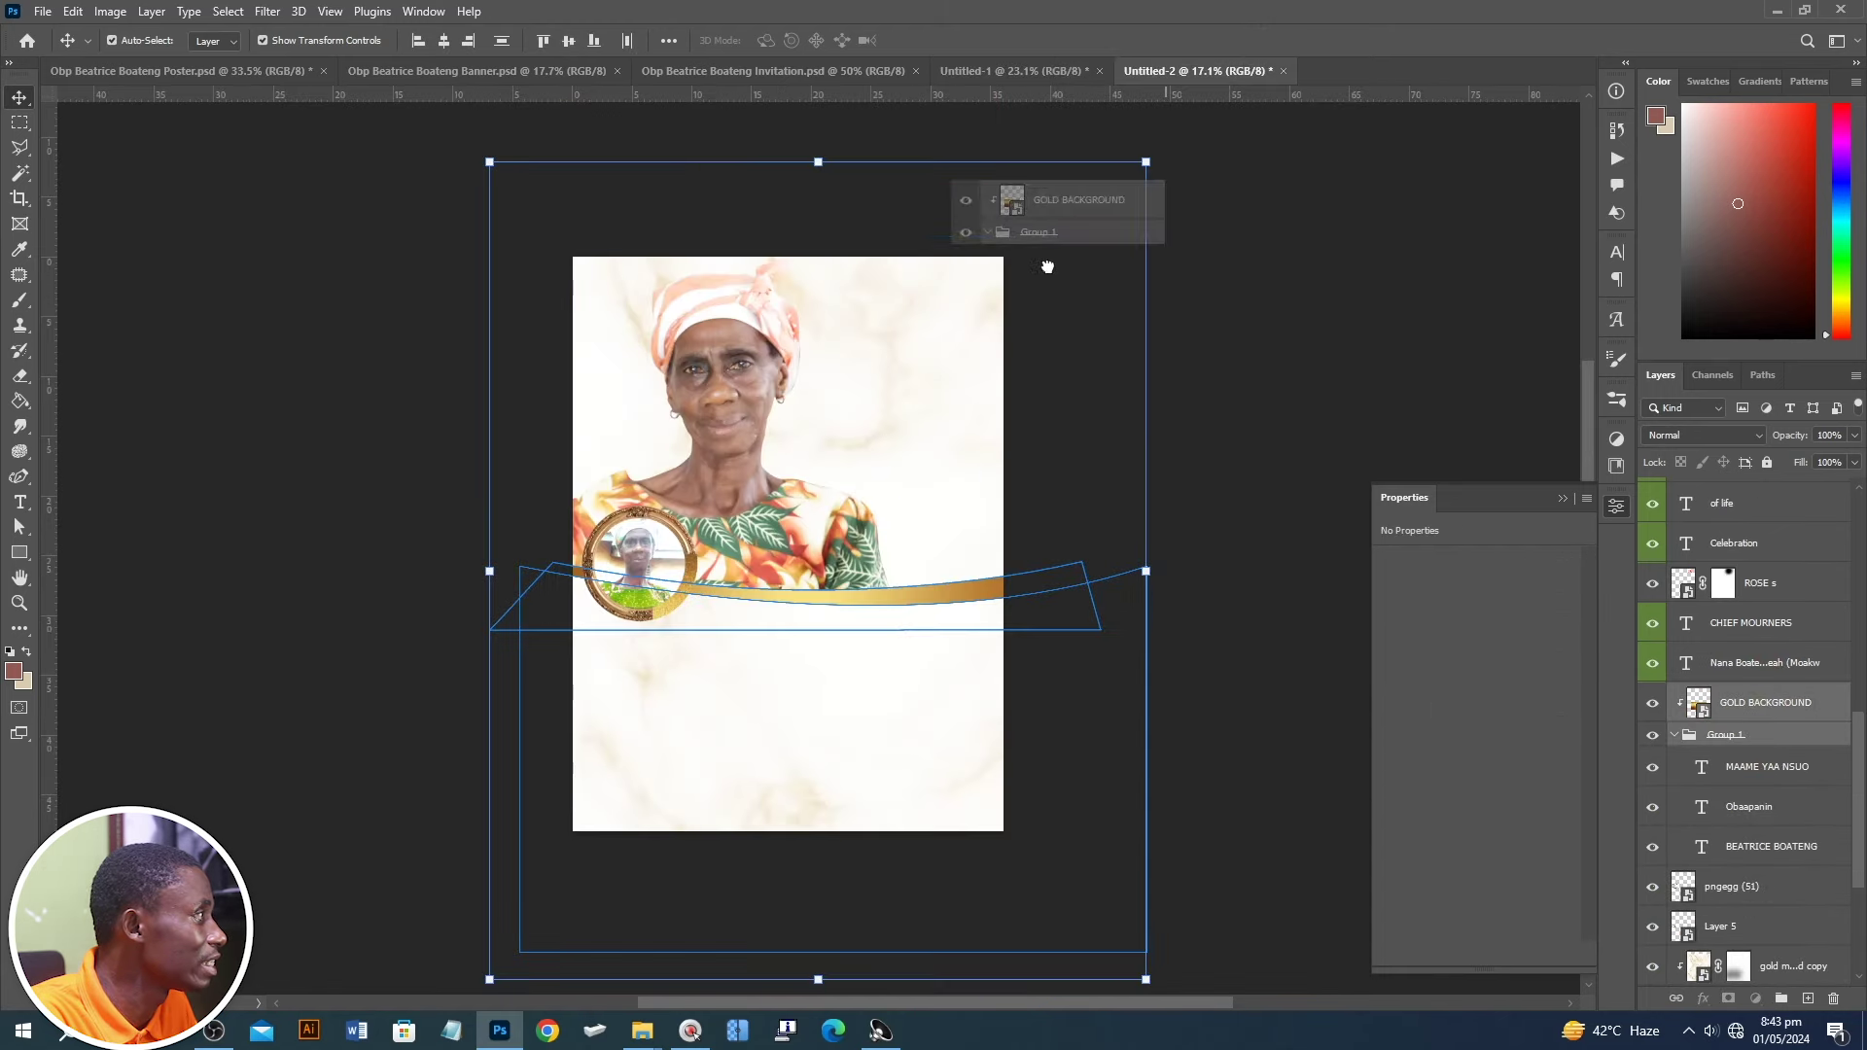
mouse_move(1142, 91)
mouse_down()
mouse_move(802, 755)
mouse_move(795, 677)
mouse_up()
alt+drag(1033, 544, 1004, 583)
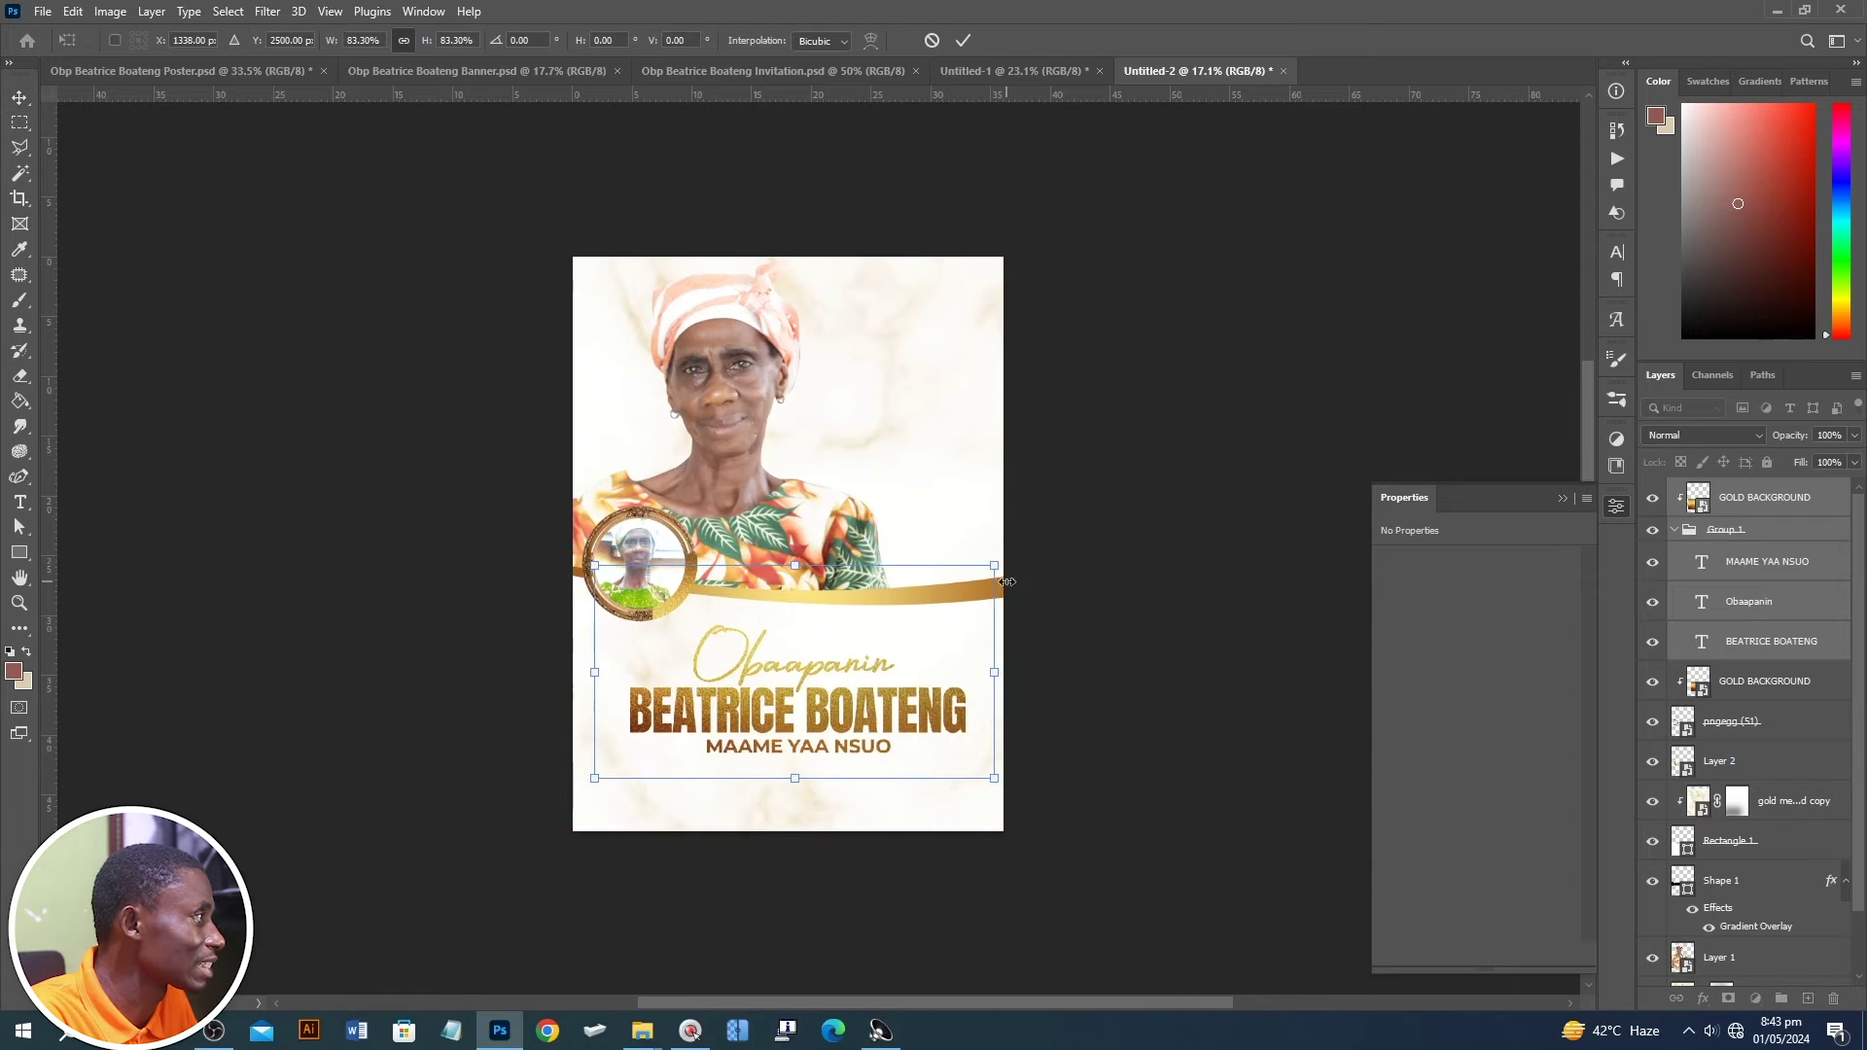
key(Return)
- Copy the cordially invited line to the bottom of the banner, scaled down
click(1010, 70)
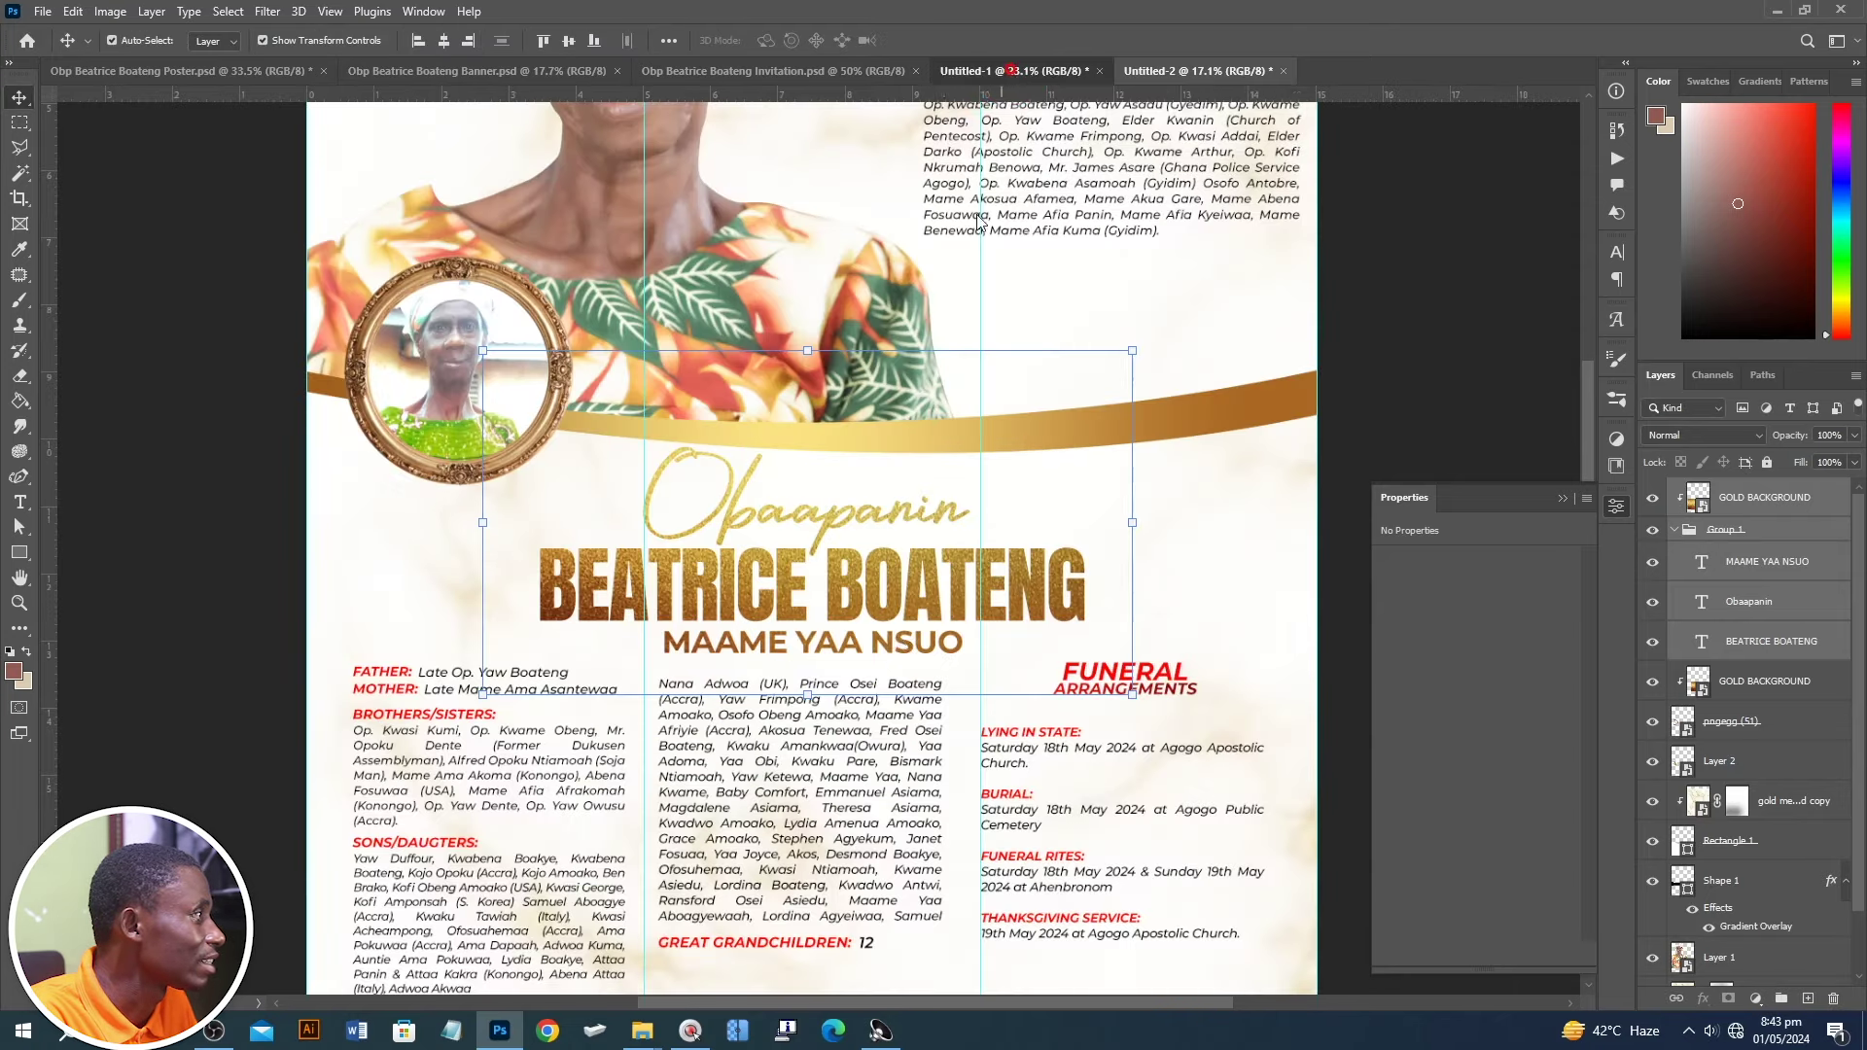
scroll(829, 916, down, 2)
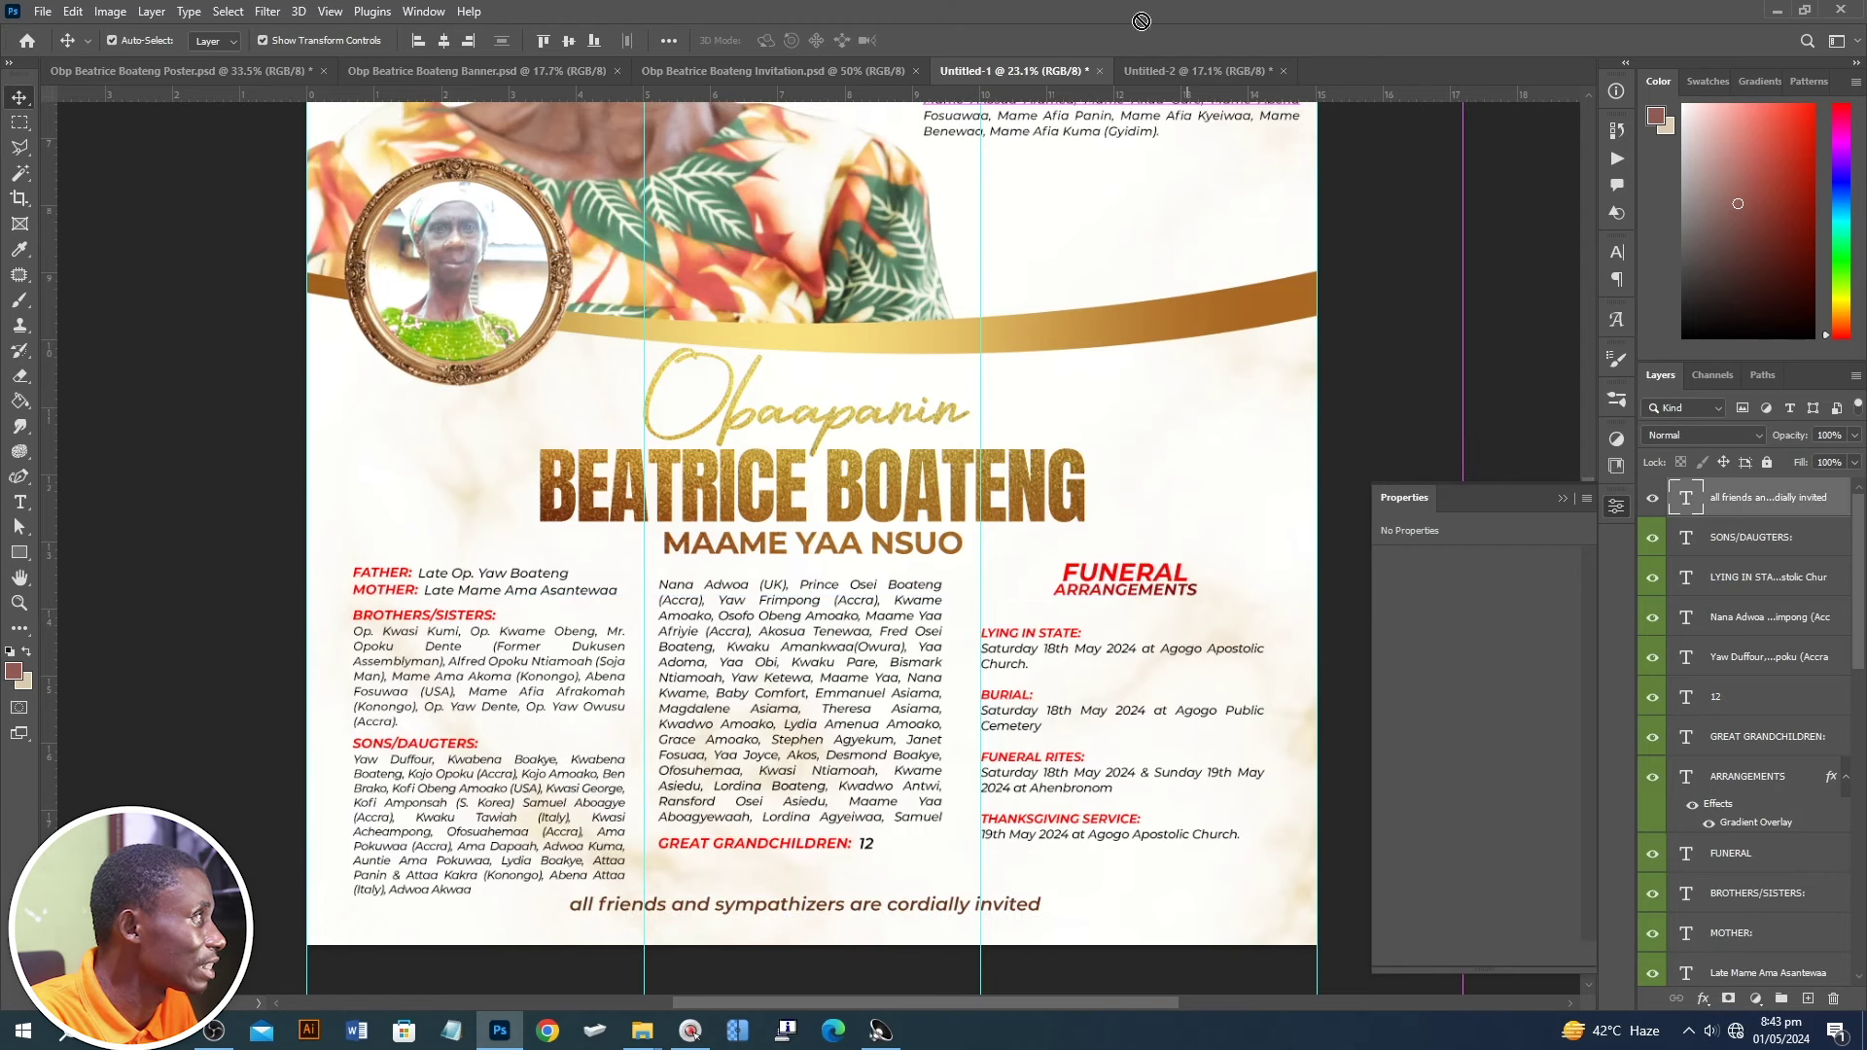
mouse_move(1150, 72)
mouse_down()
mouse_move(828, 793)
mouse_move(783, 801)
mouse_up()
scroll(805, 800, up, 2)
drag(977, 784, 904, 799)
click(1108, 521)
scroll(933, 530, up, 2)
scroll(934, 529, up, 2)
- Type 'In Loving' right of the face and duplicate it below as 'MEMORY'
key(t)
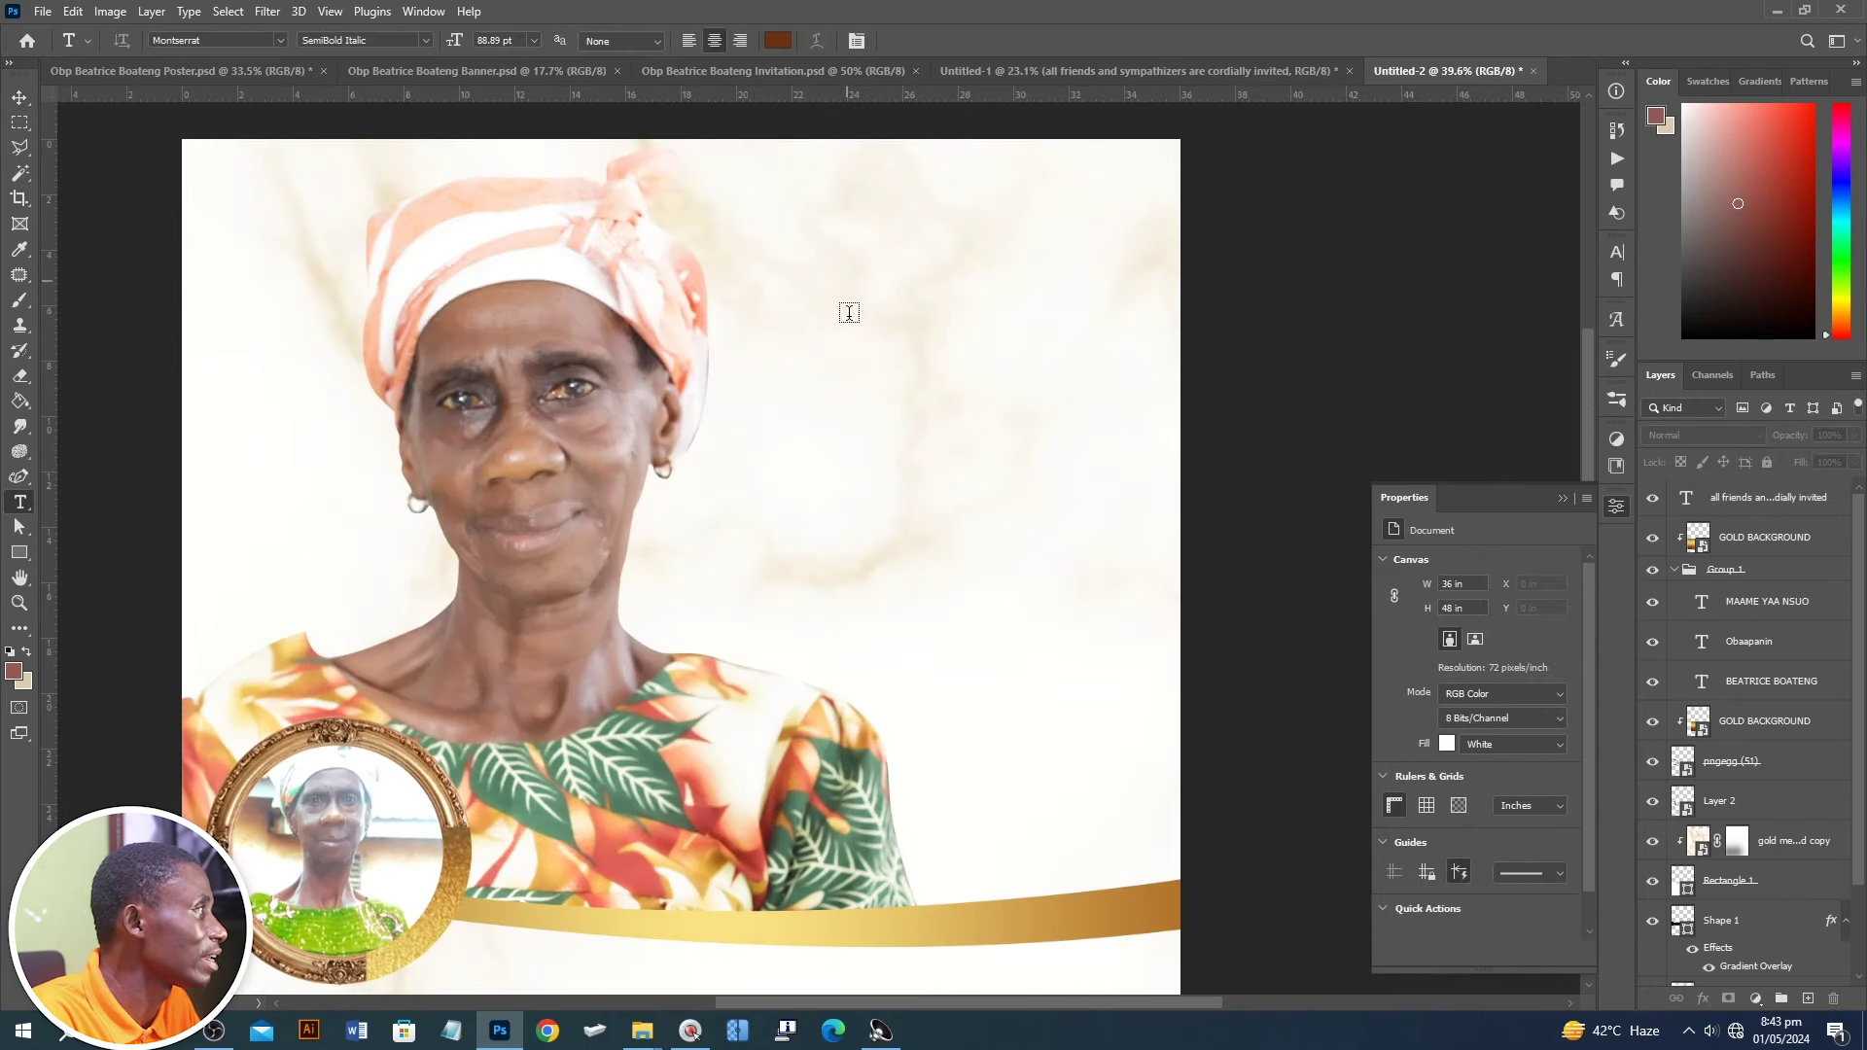
click(851, 338)
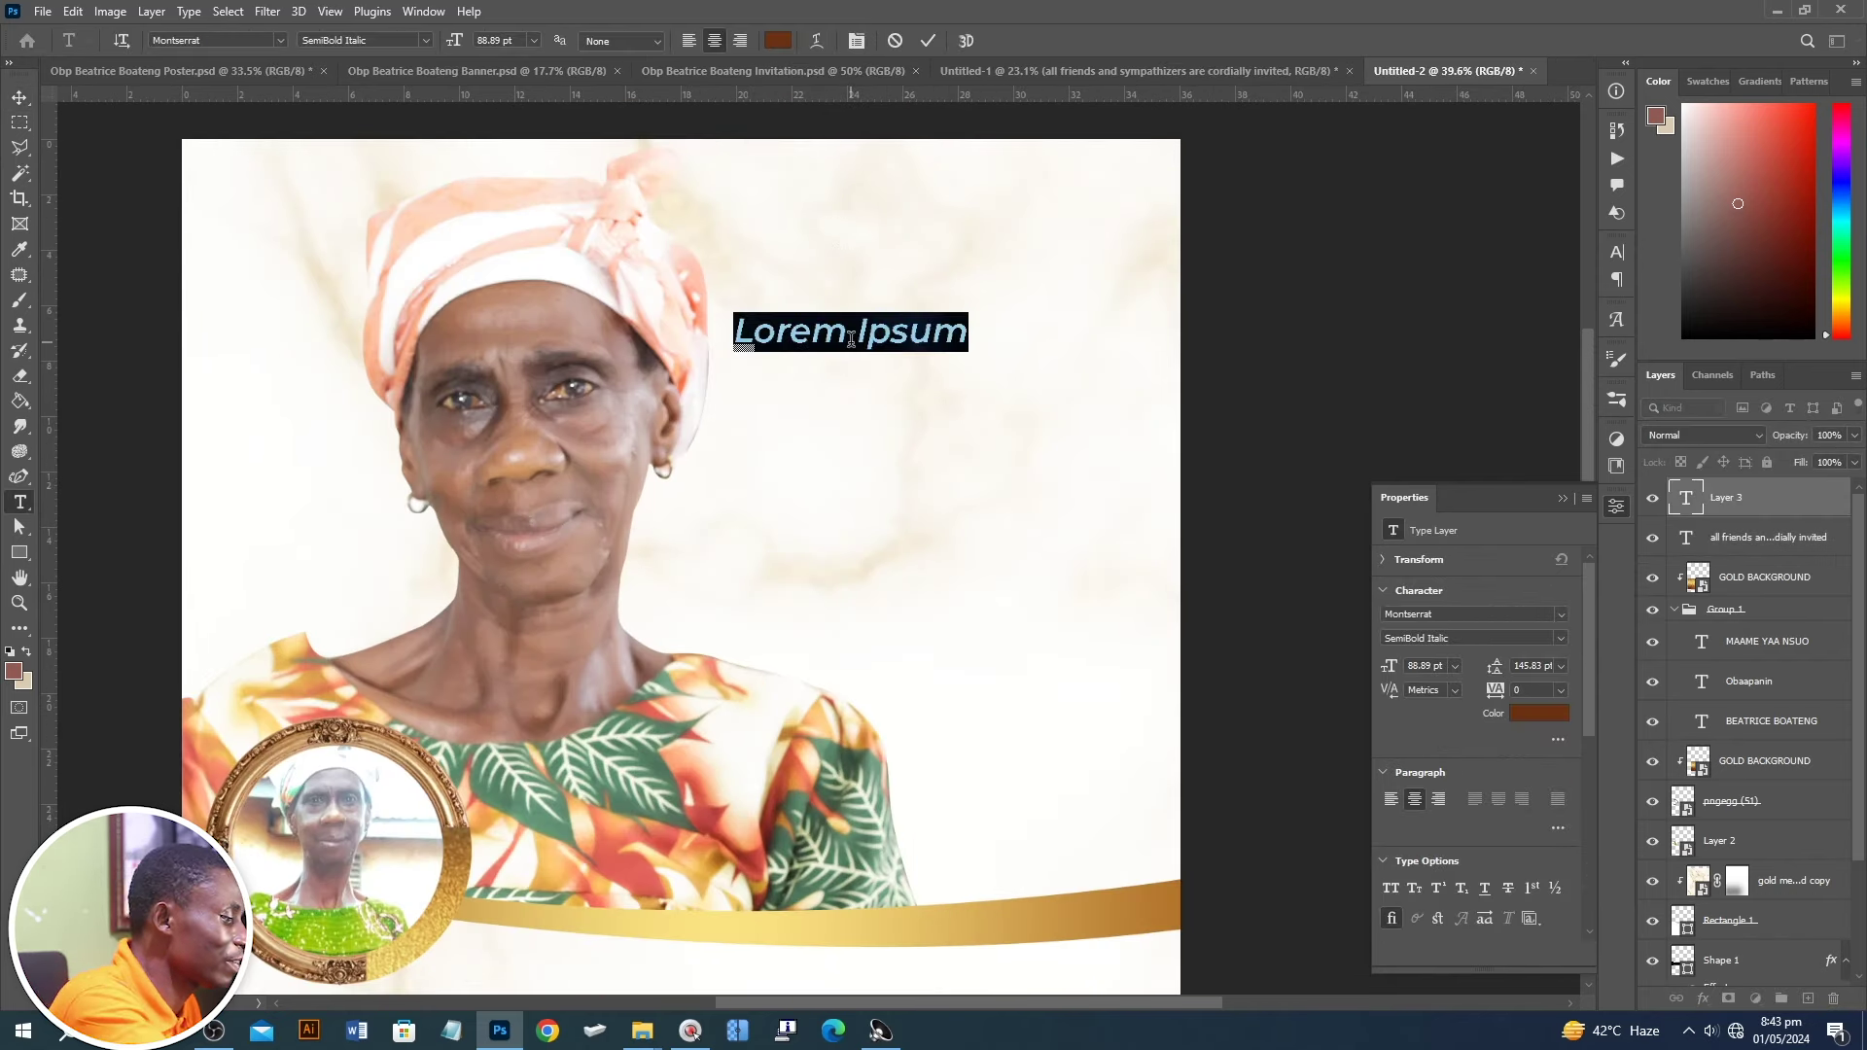
text(In )
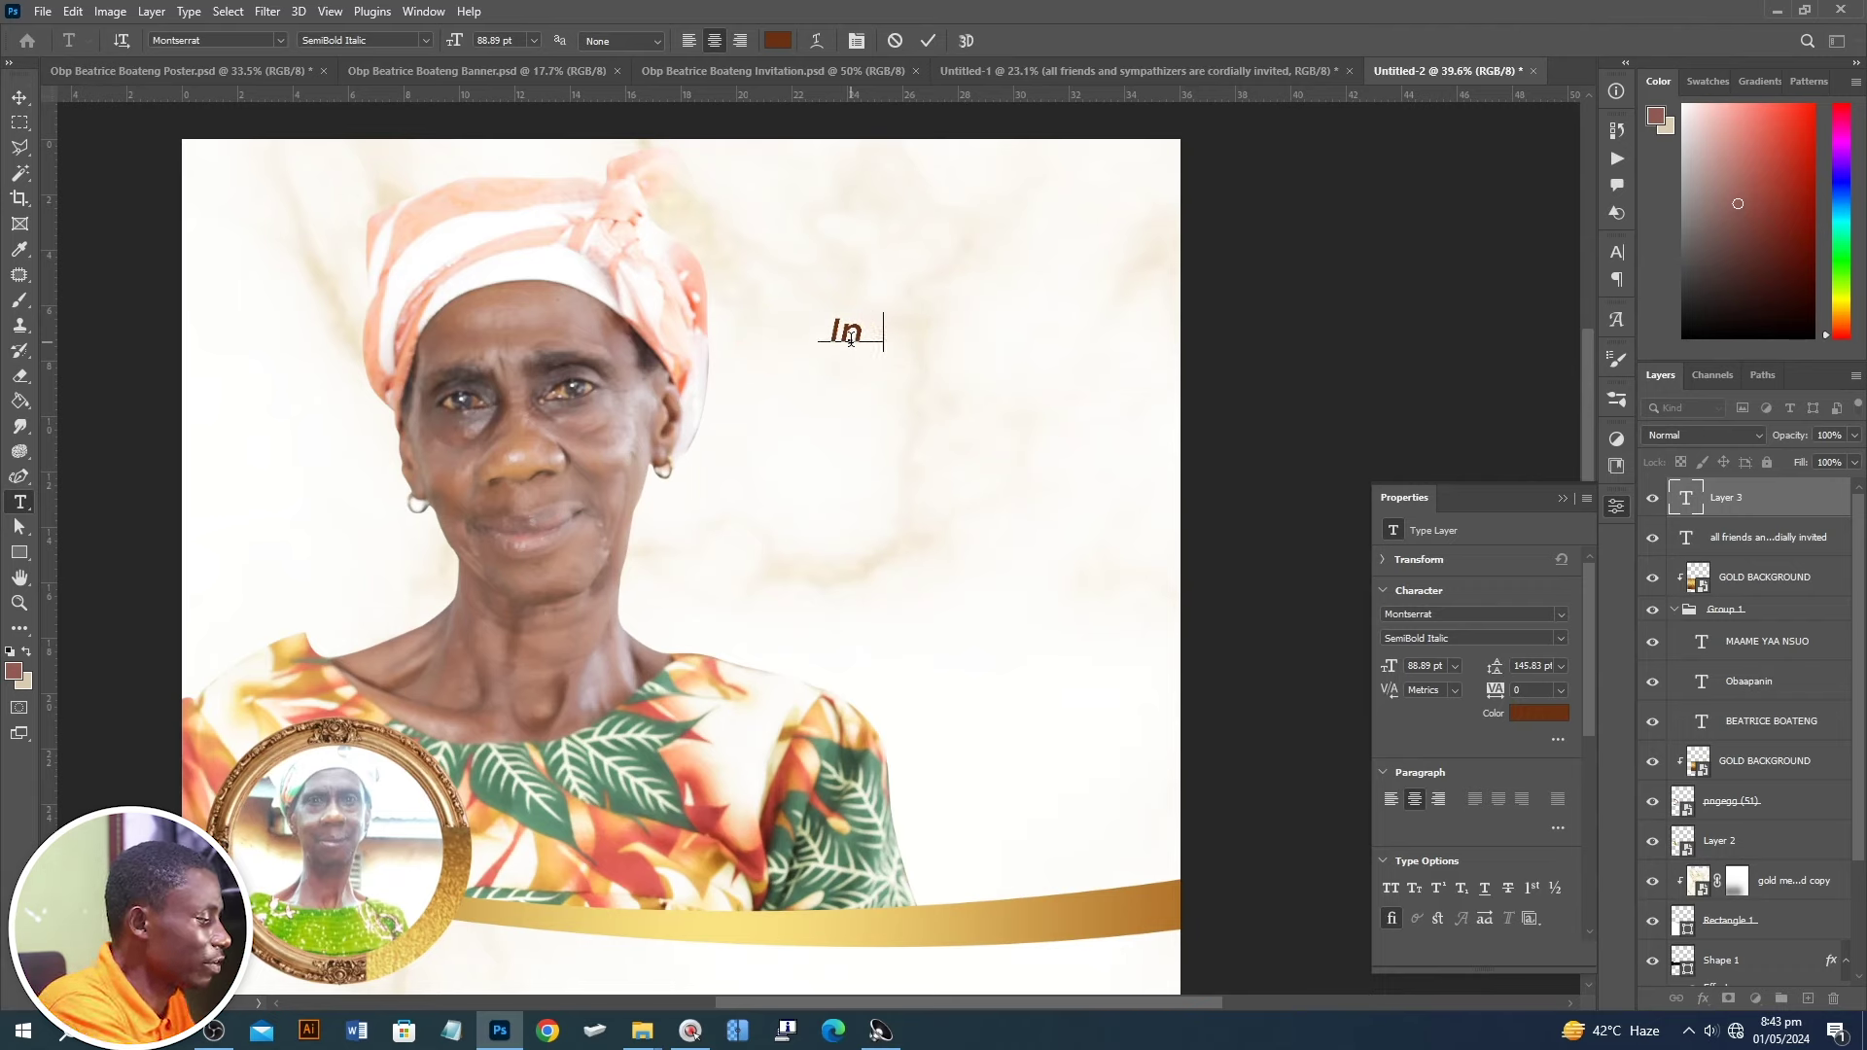
text(Loving)
key(ctrl+Return)
drag(849, 338, 936, 474)
triple_click(936, 473)
text(MEMORY)
key(ctrl+Return)
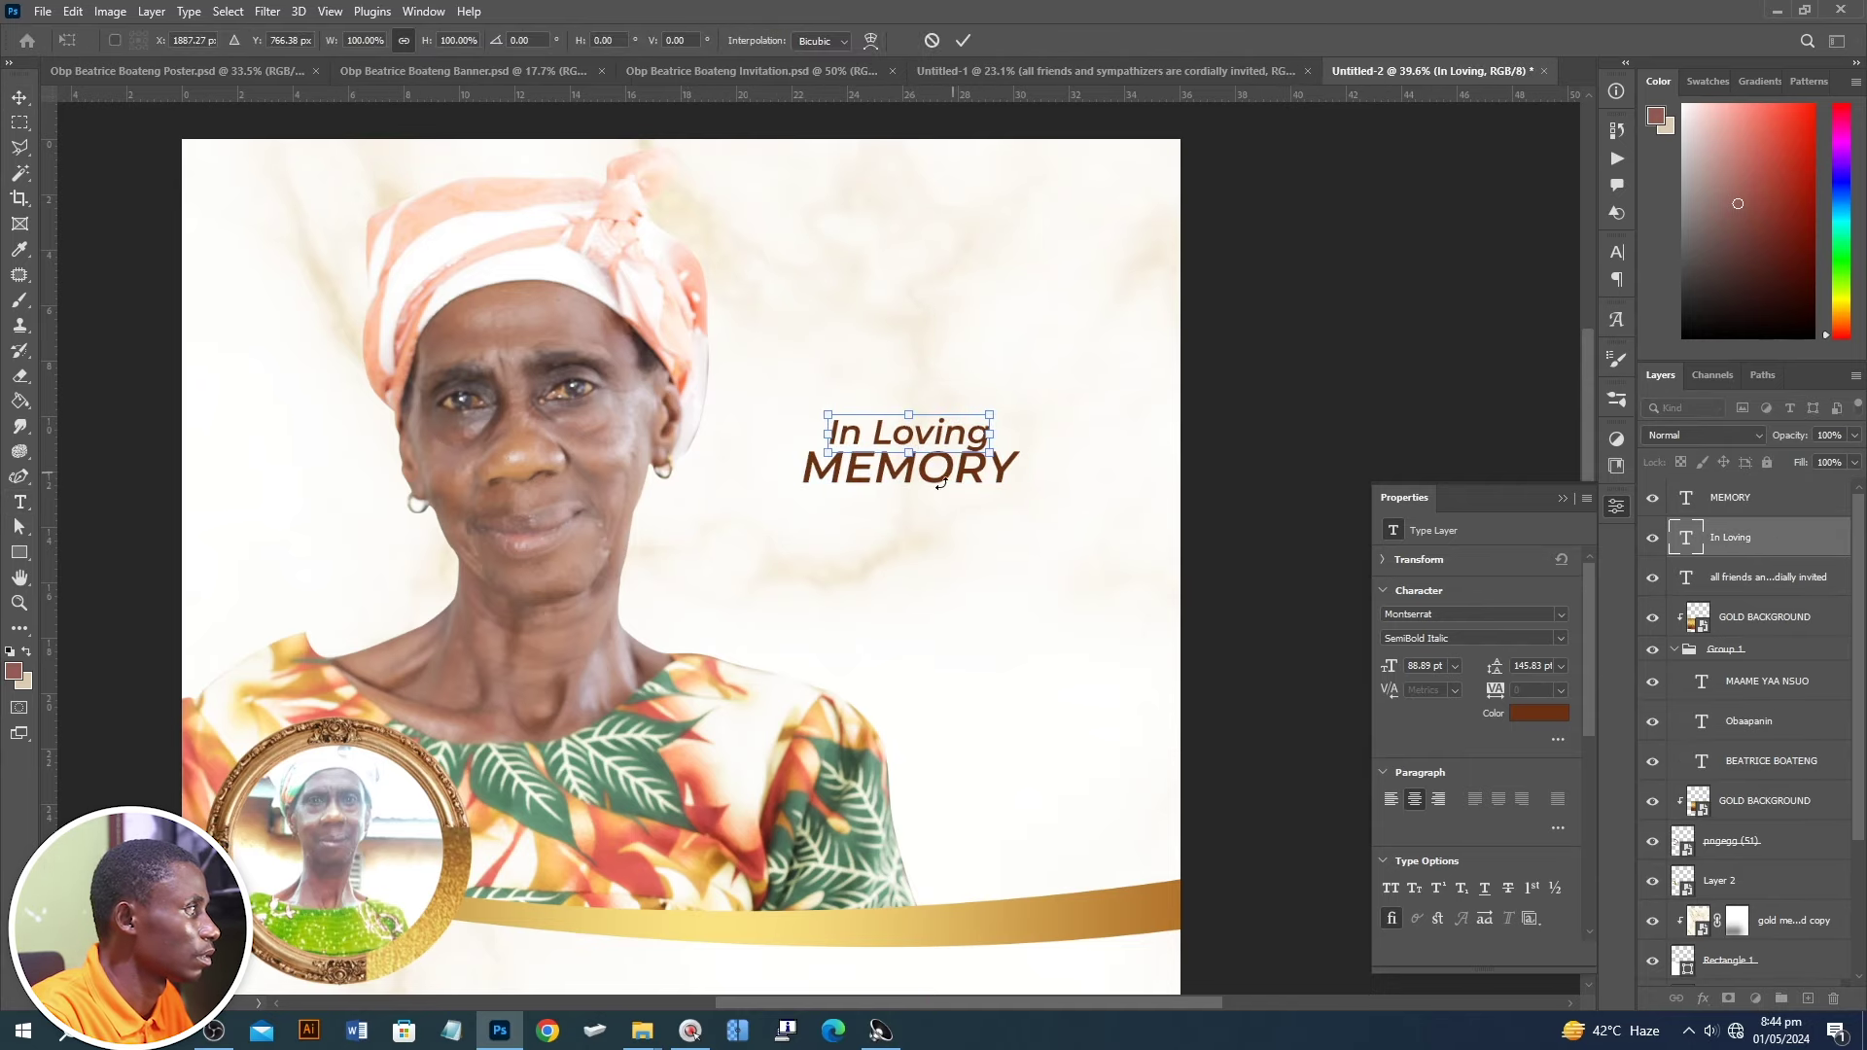
- Resize the In Loving MEMORY heading and position it beside the face
key(ctrl+t)
key(Return)
scroll(936, 463, down, 2)
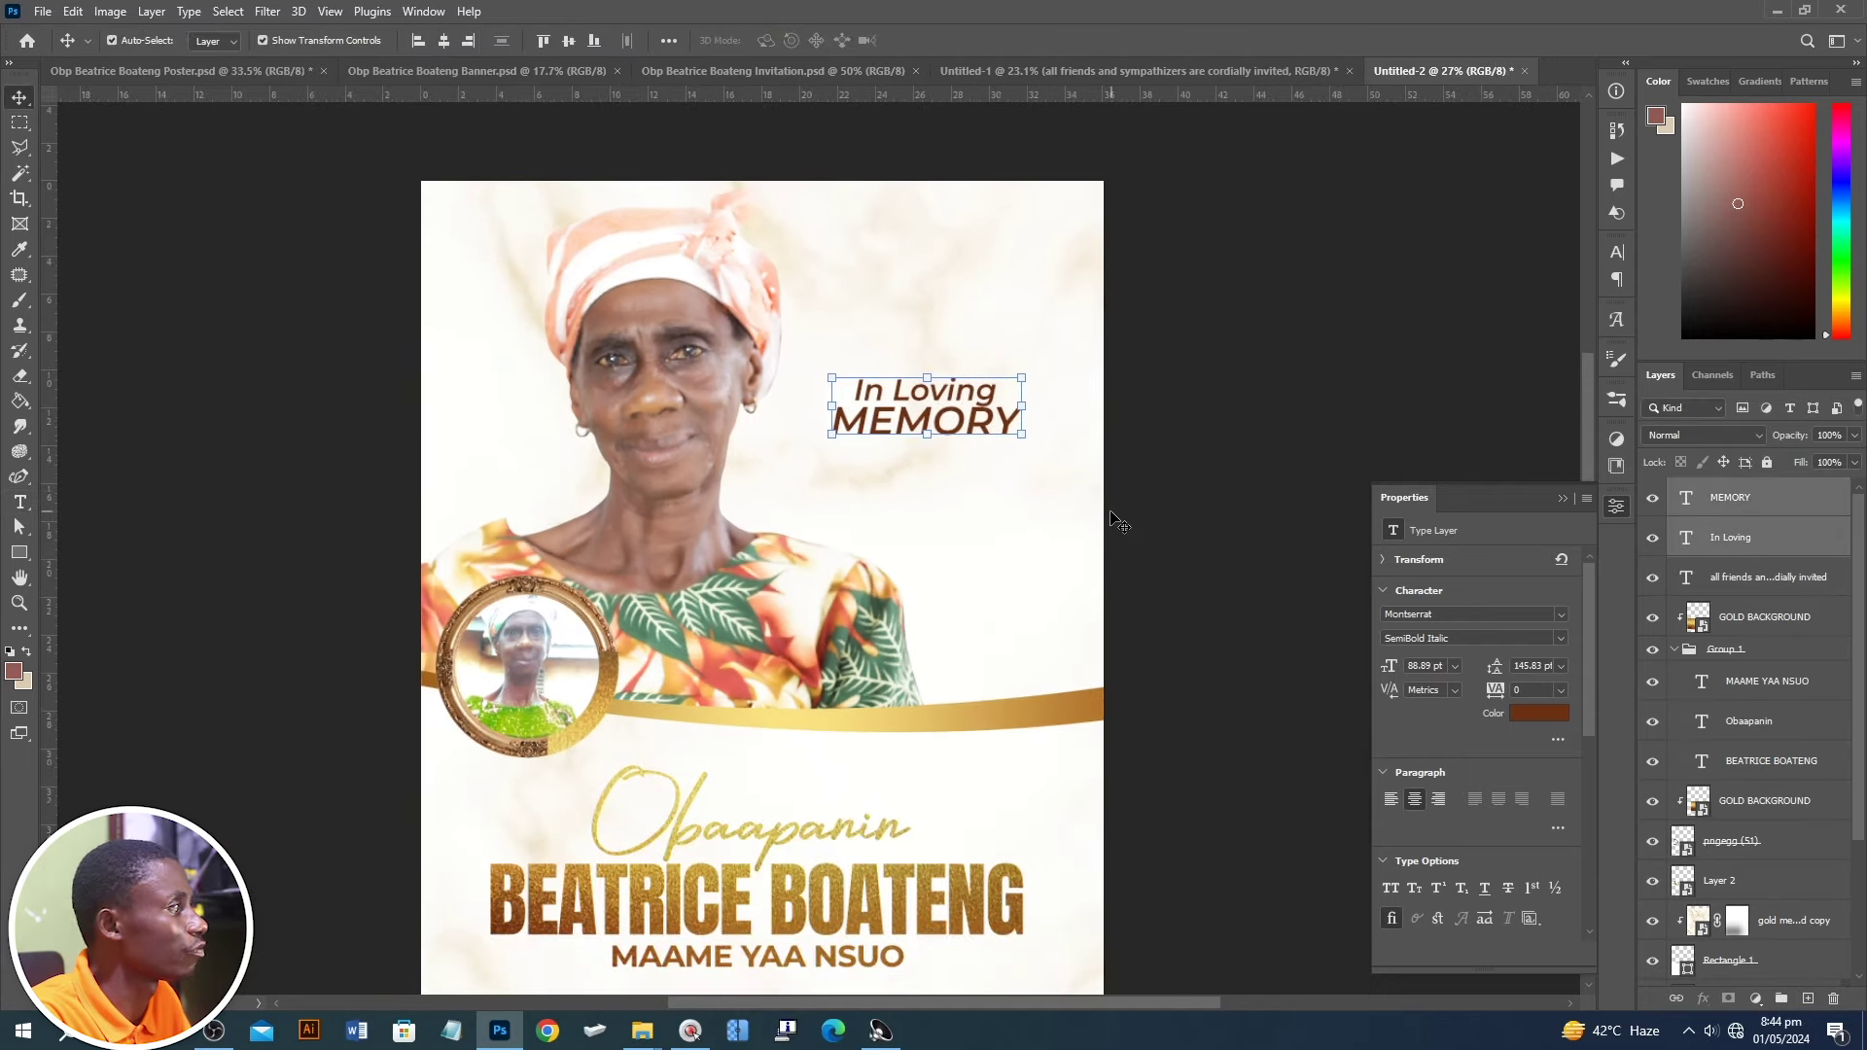
scroll(1131, 522, down, 2)
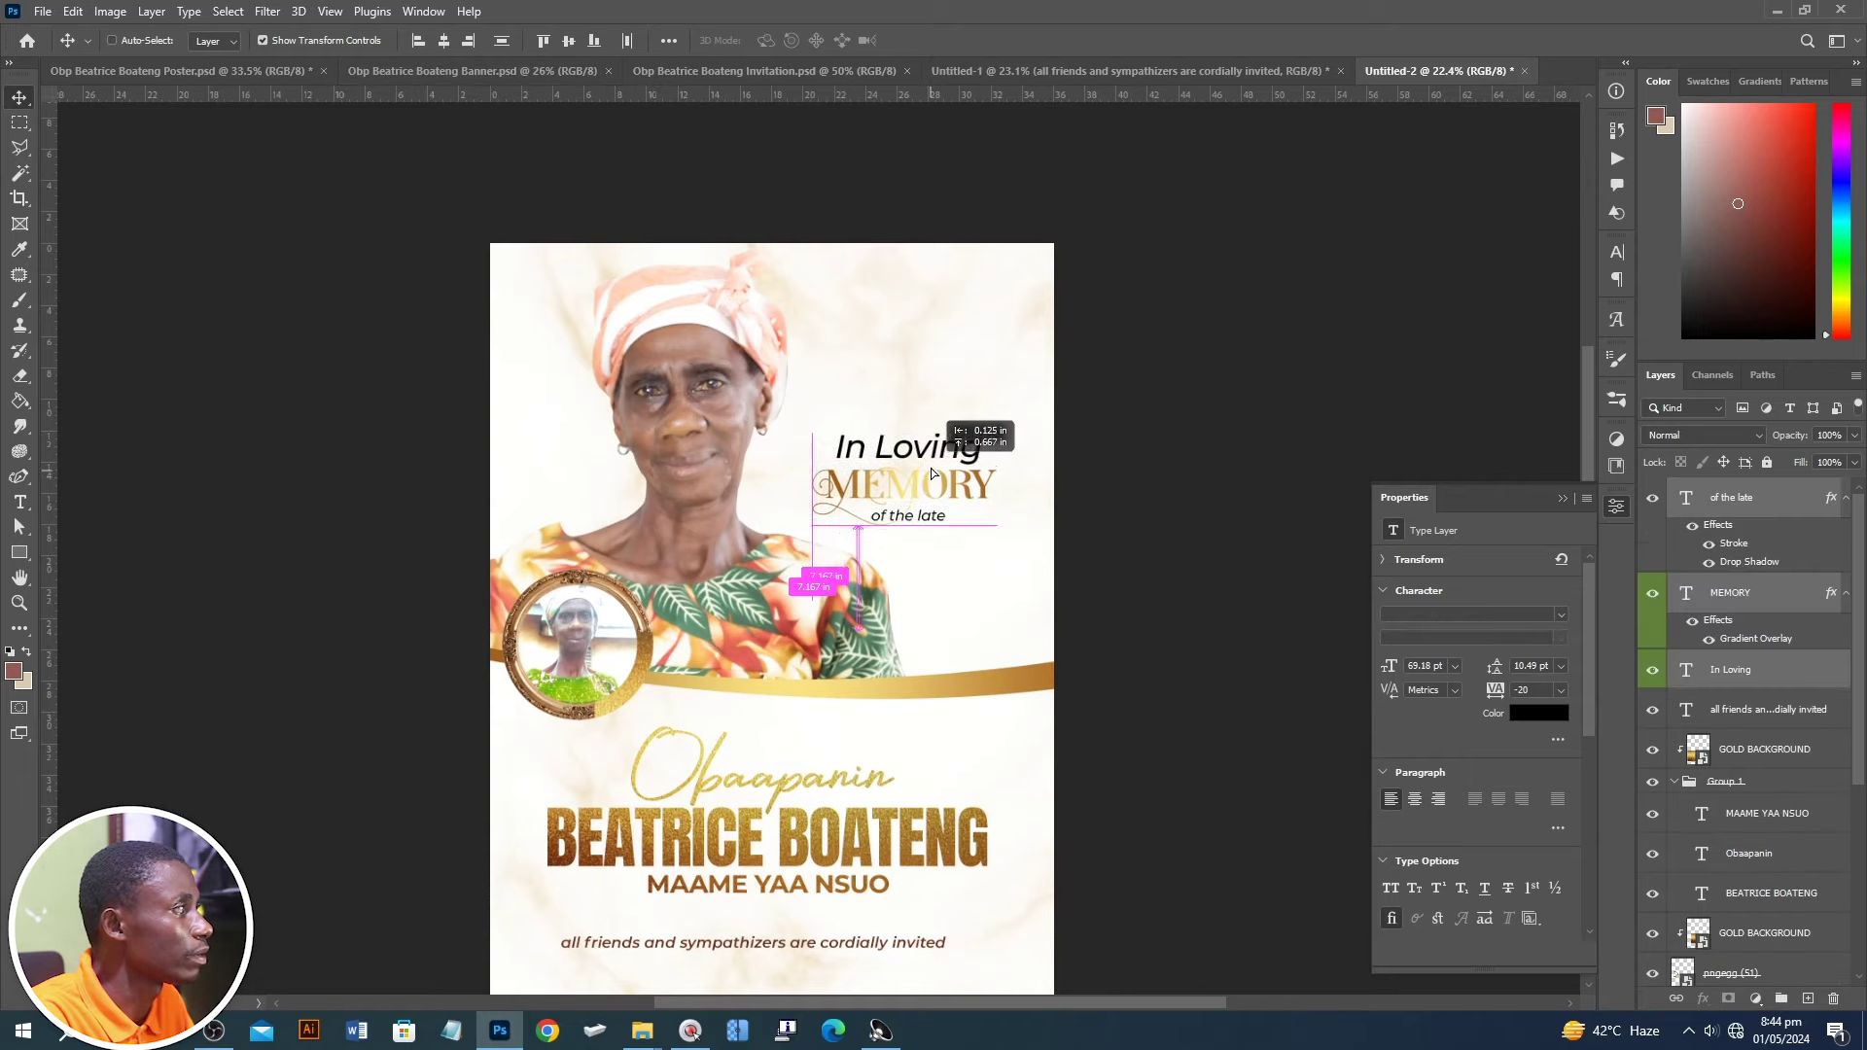
drag(929, 464, 929, 461)
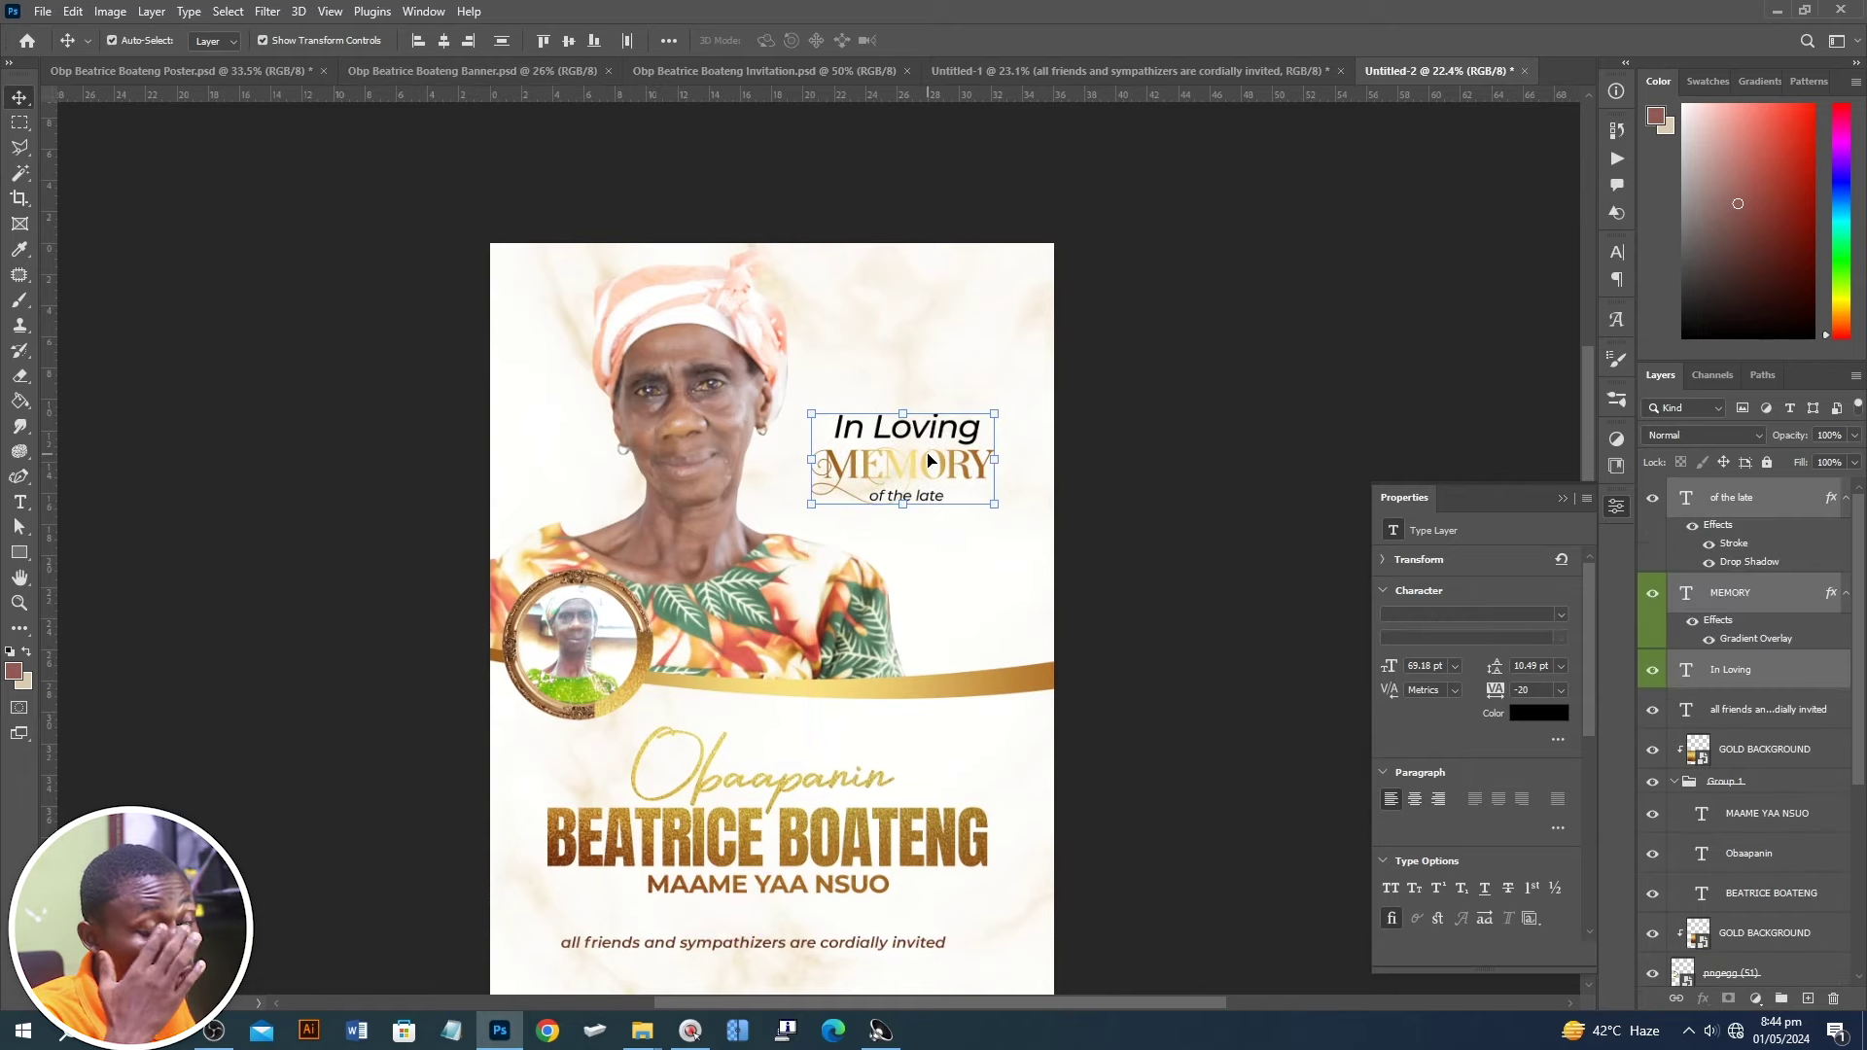
click(1206, 432)
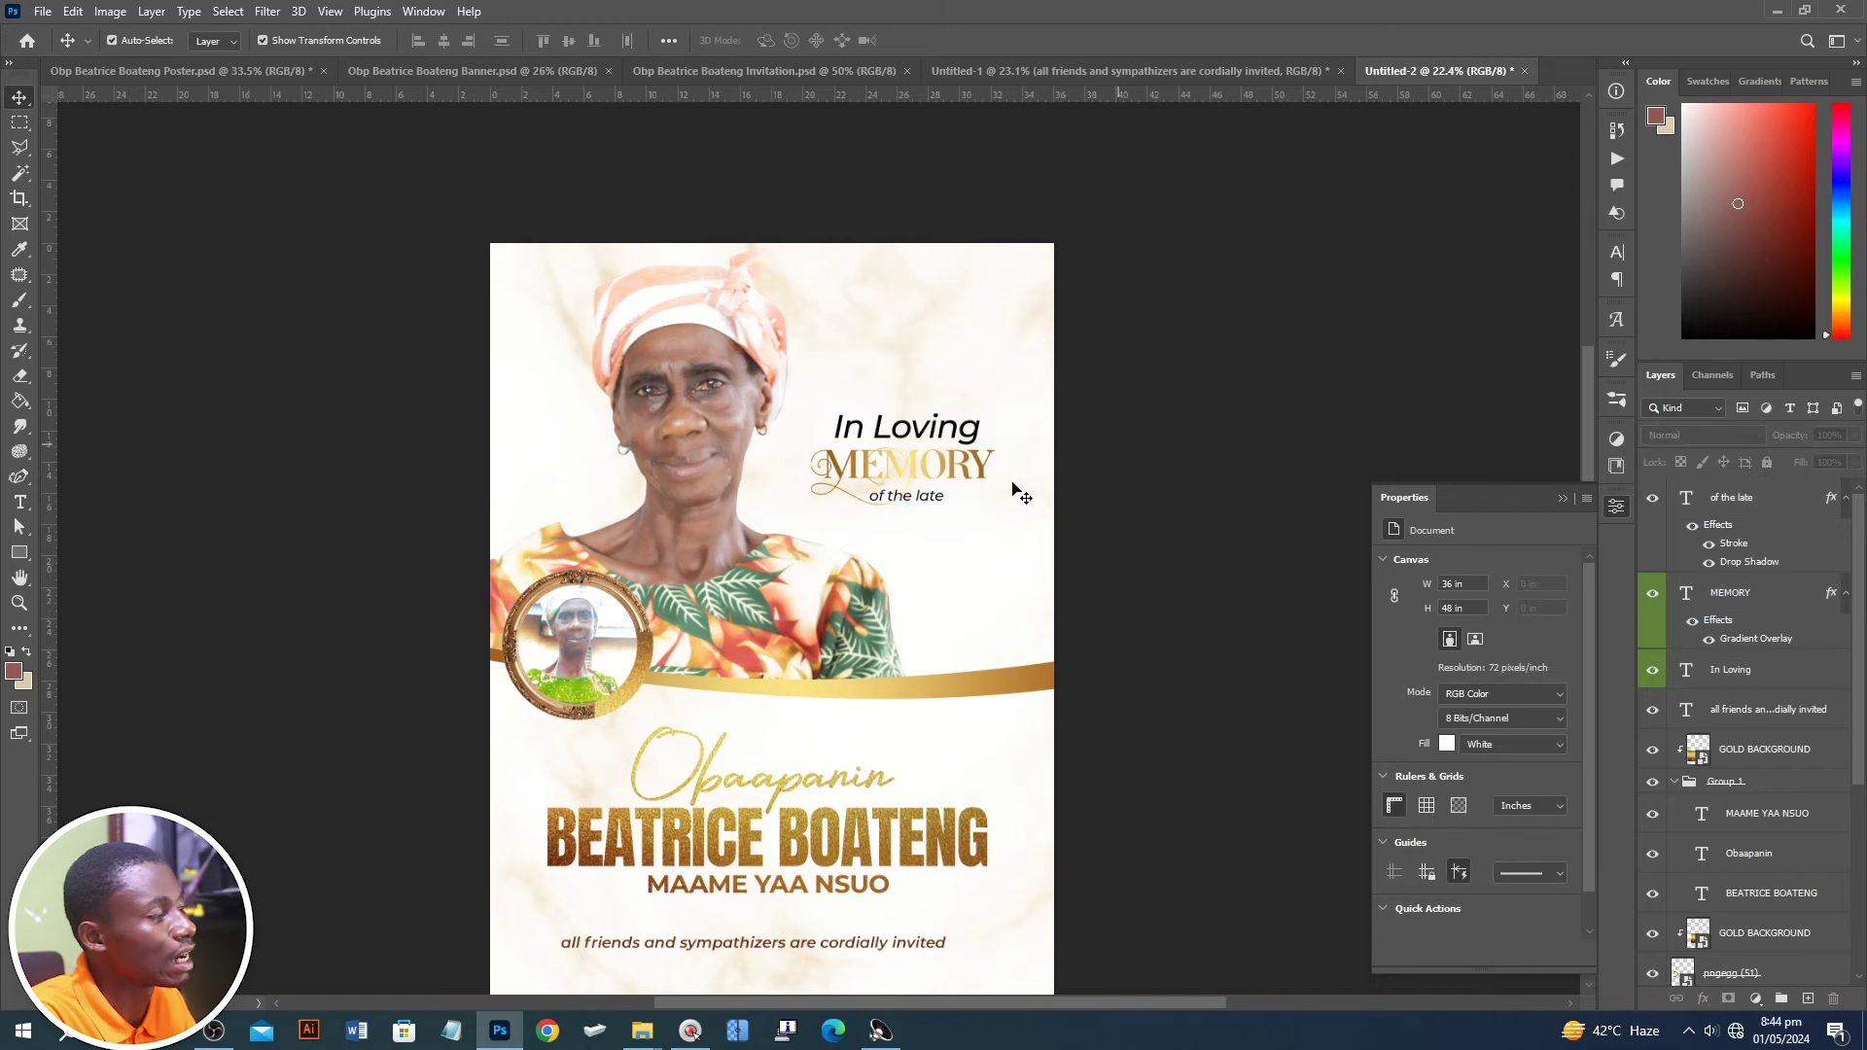
click(826, 687)
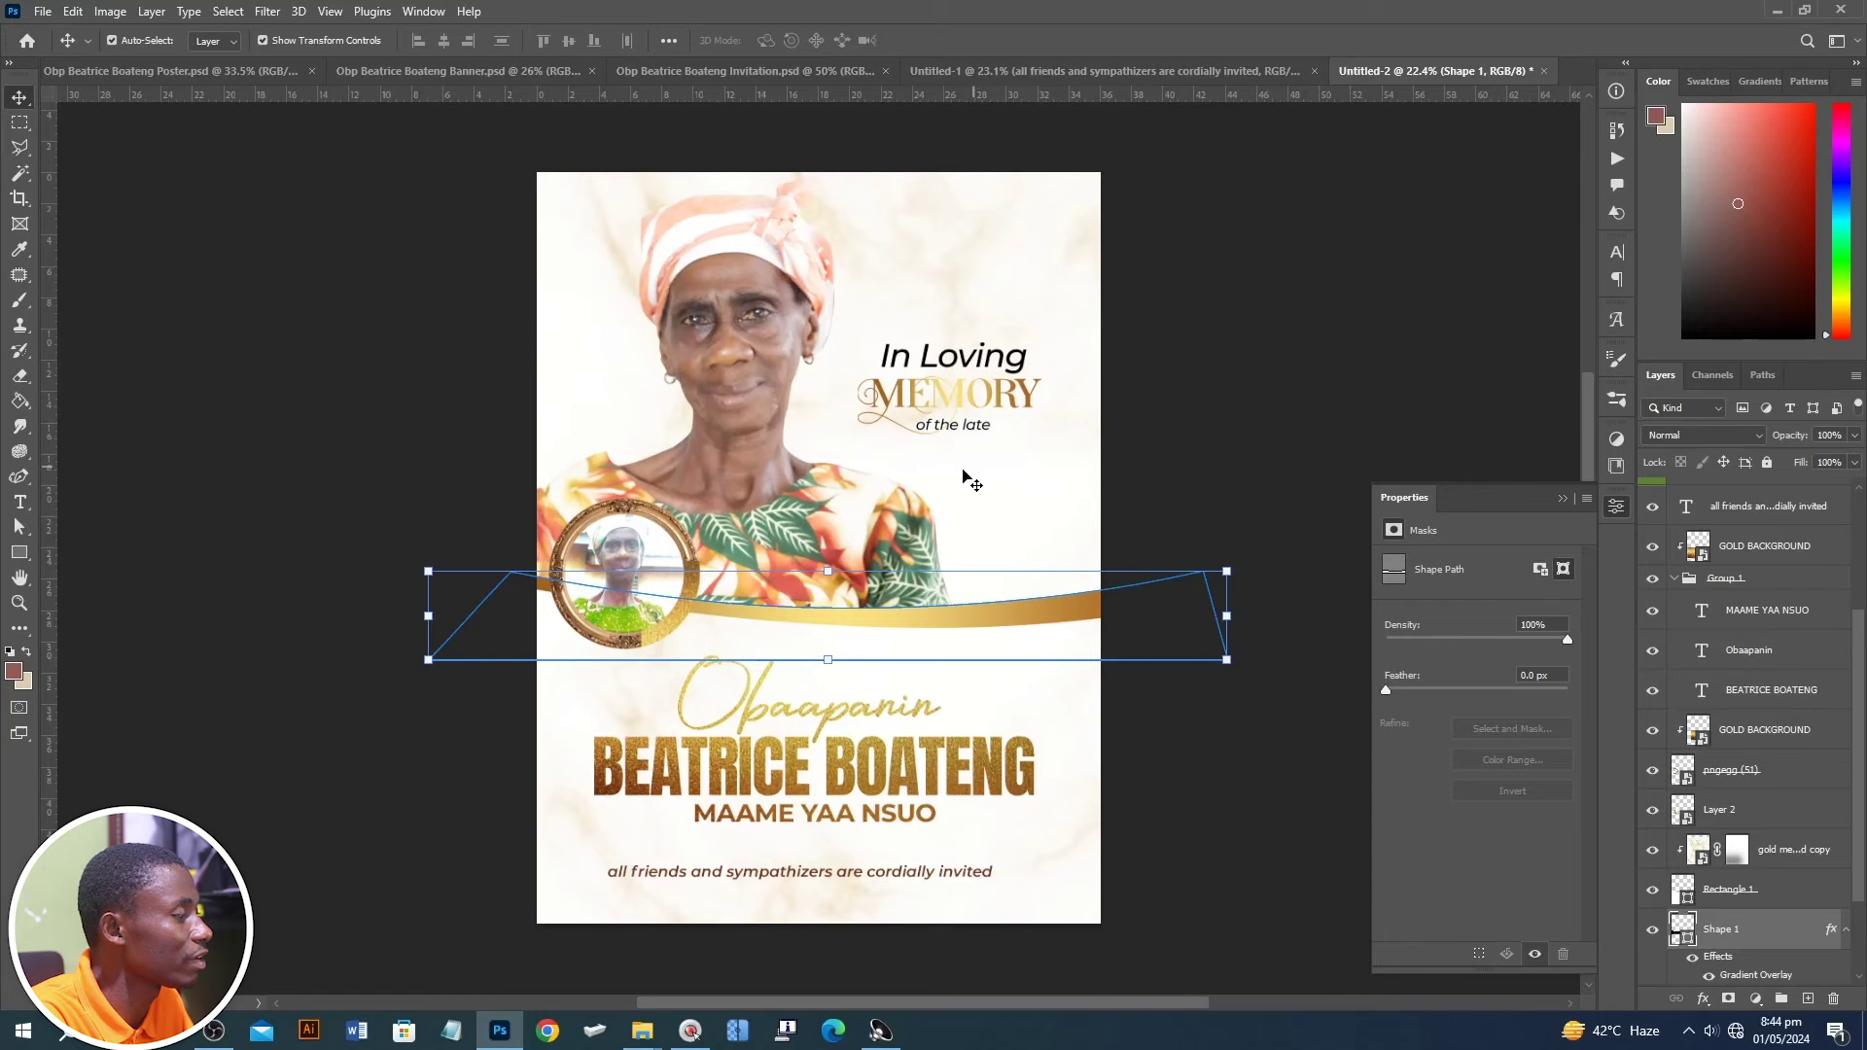
click(1167, 346)
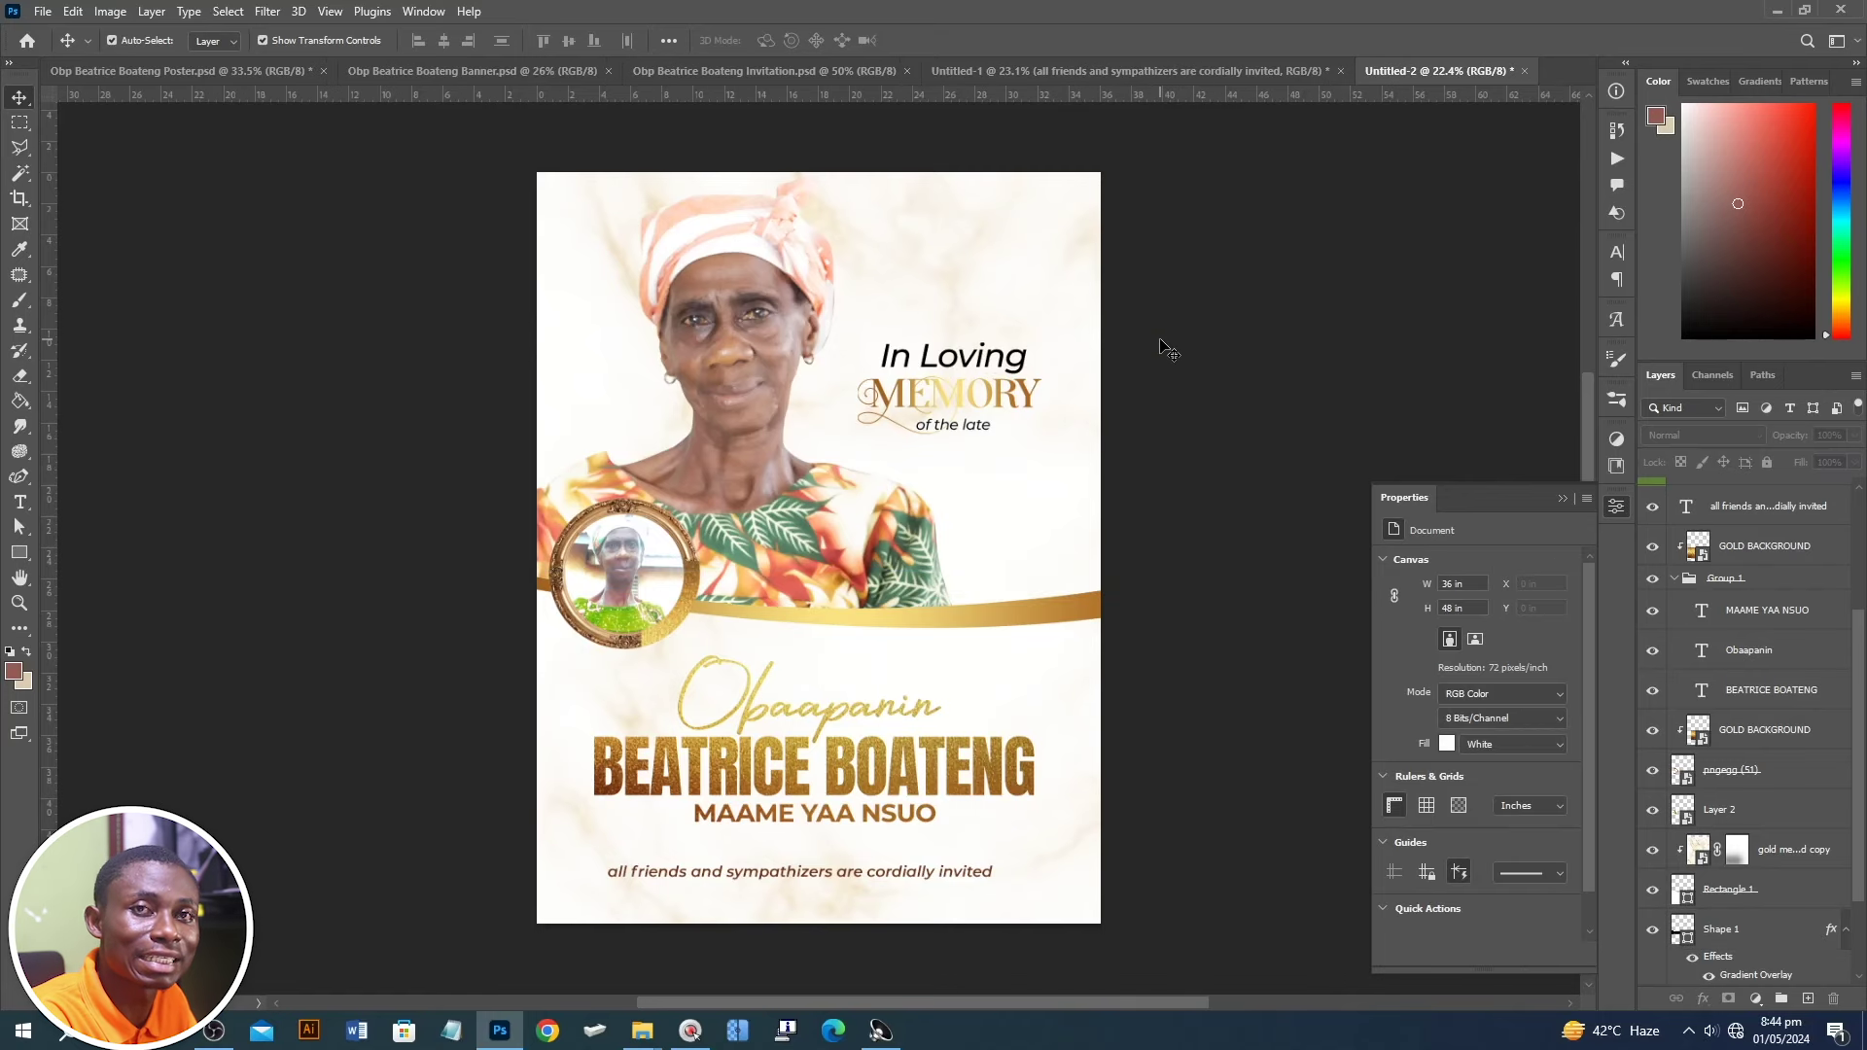
- Create a 210 by 96 mm landscape document from the A4 preset, then return to Untitled-1
key(ctrl+n)
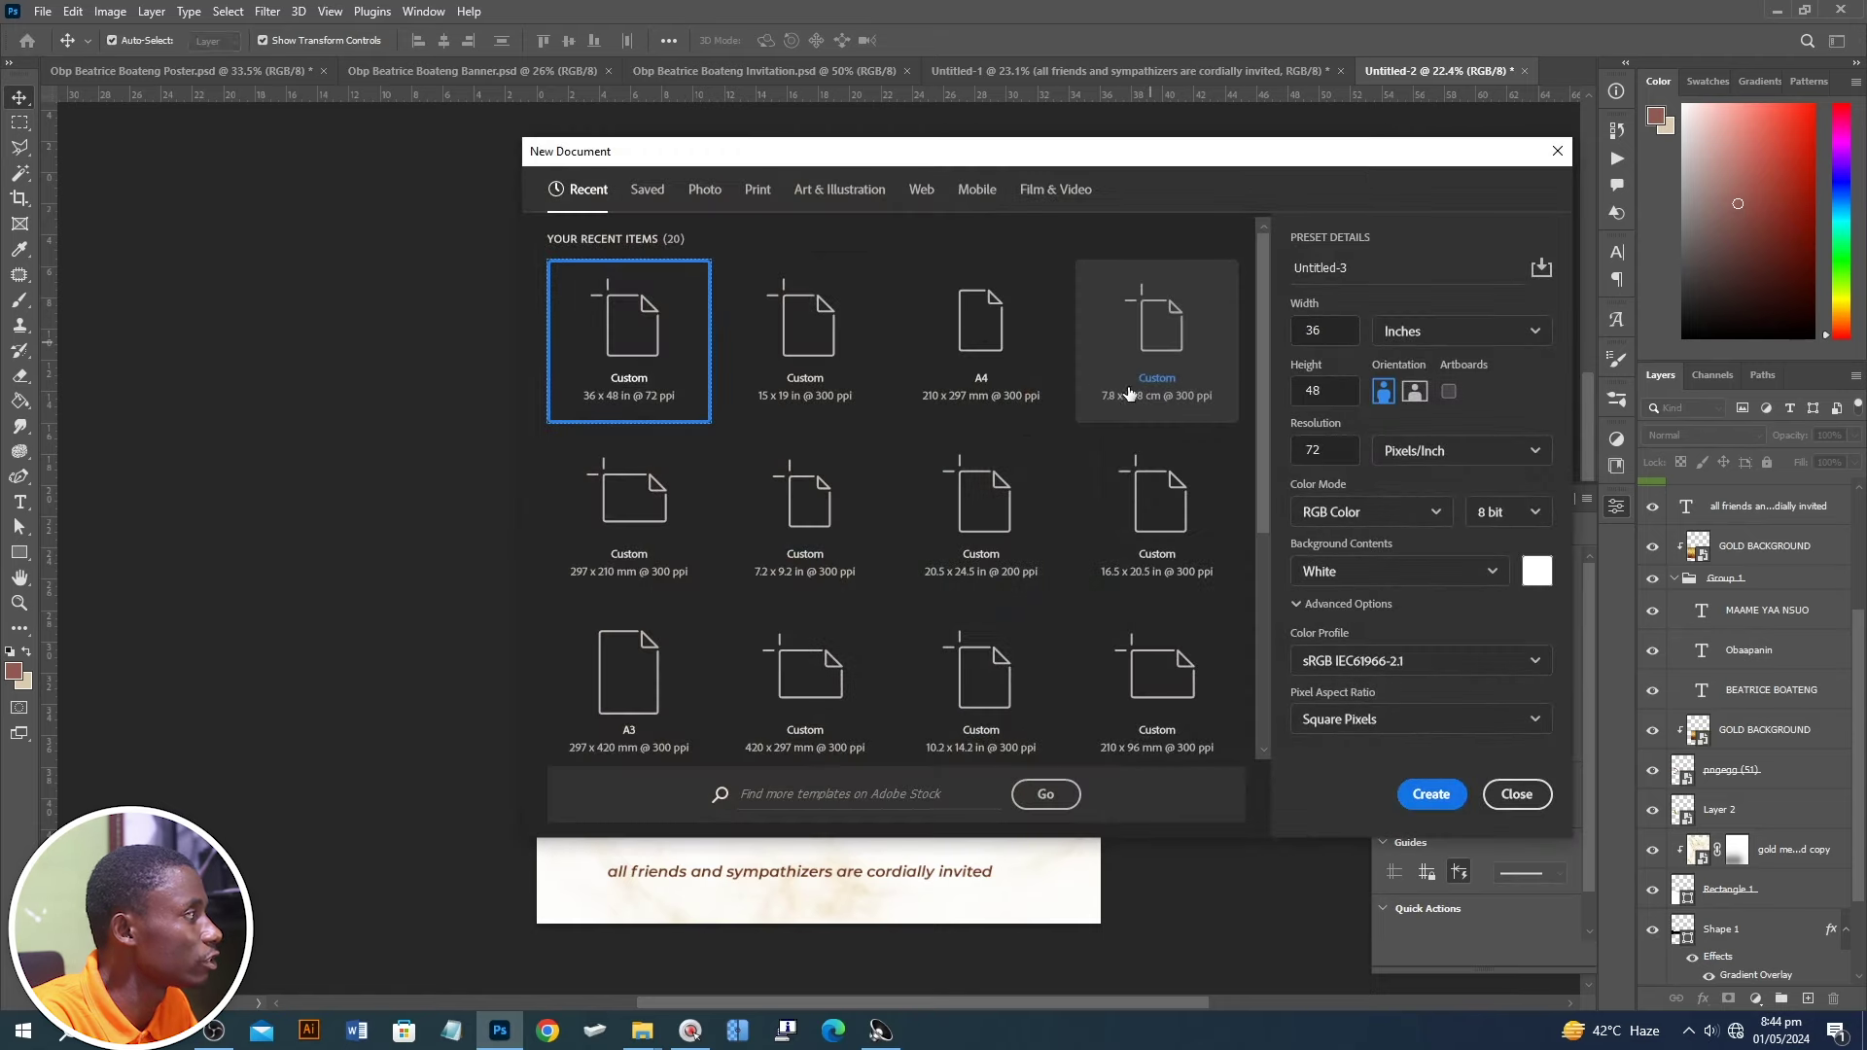
click(1011, 344)
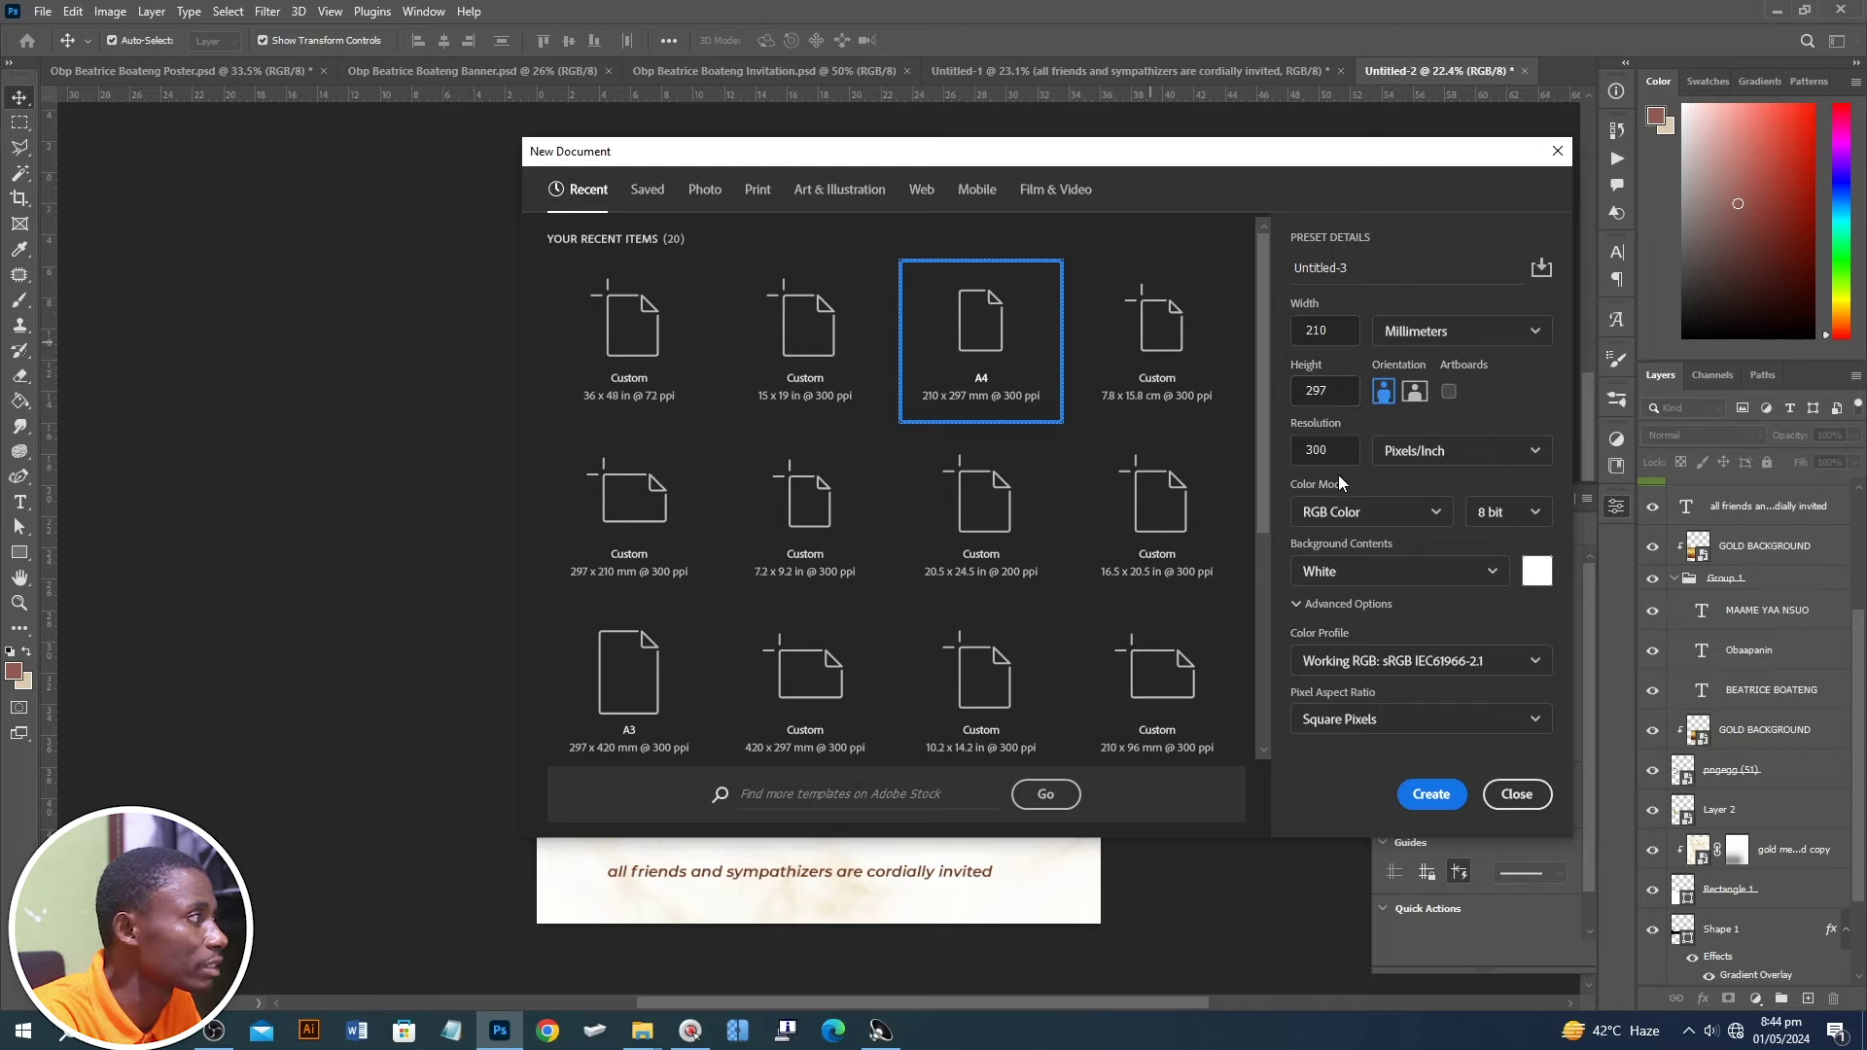
click(1337, 419)
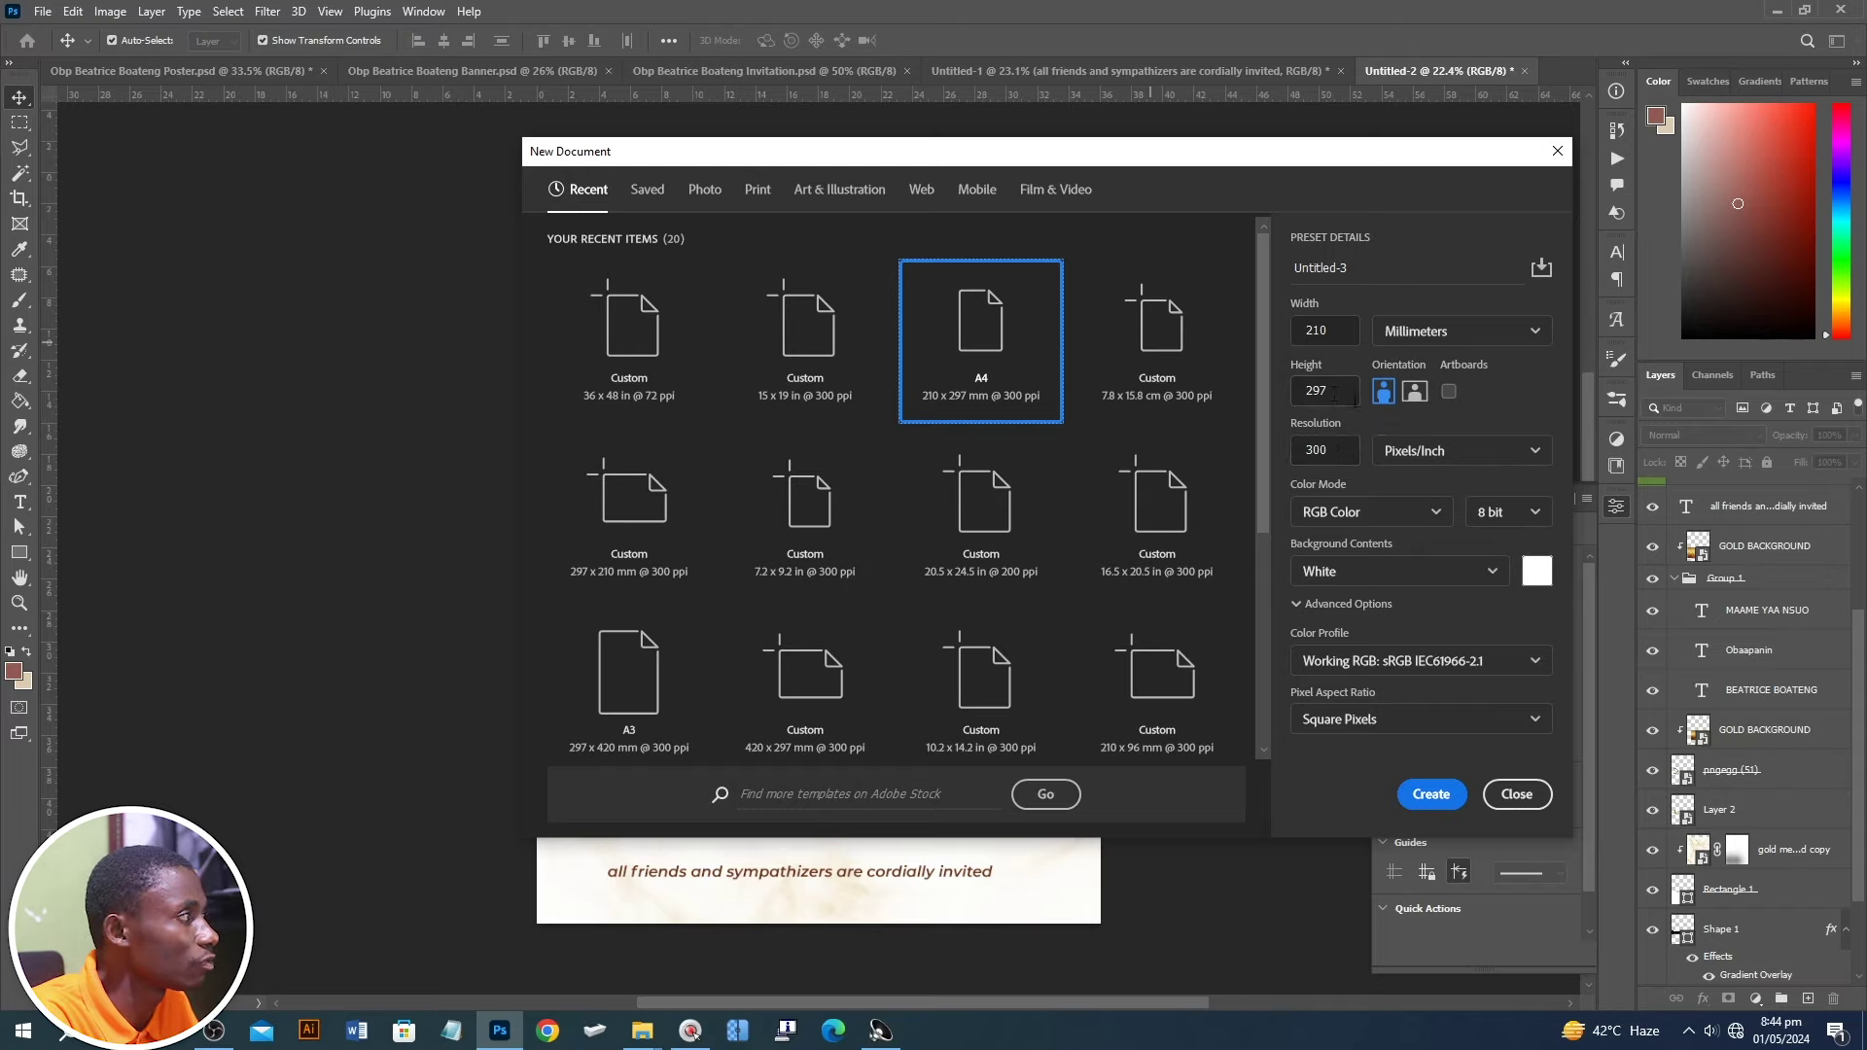
click(1134, 437)
text(96)
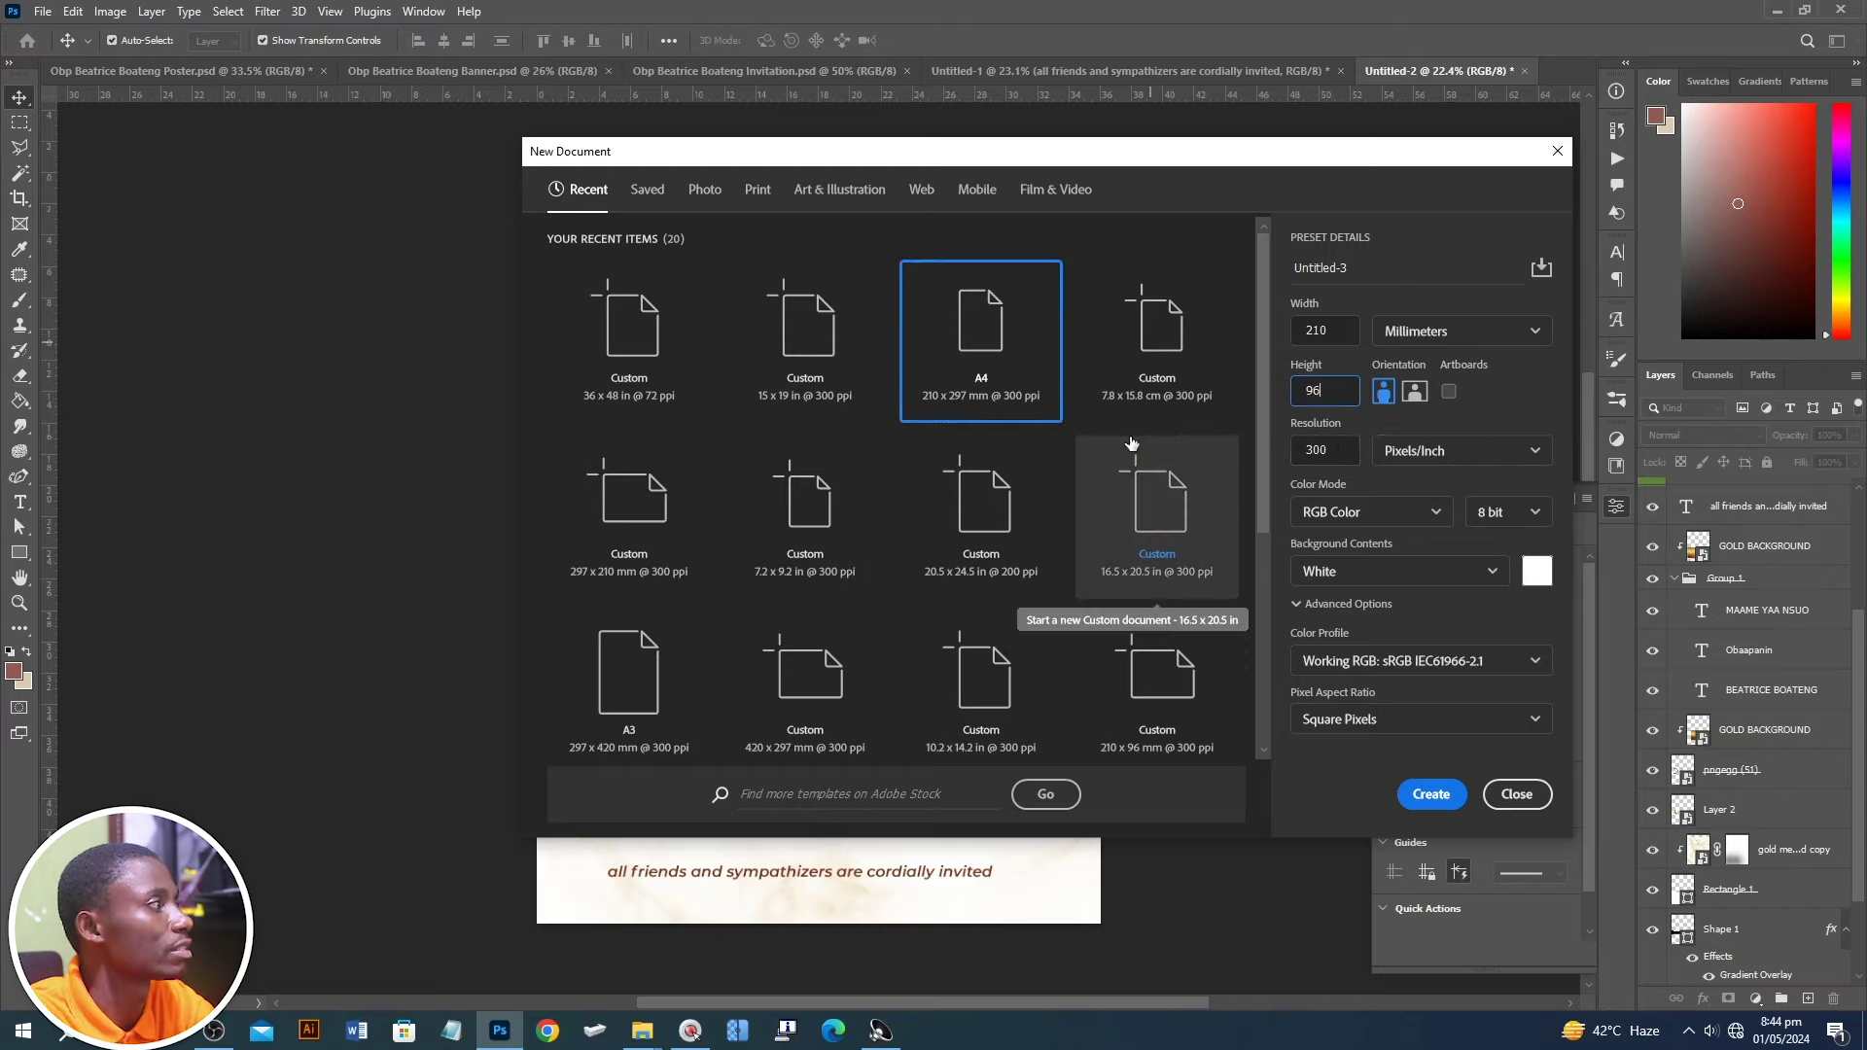
key(Return)
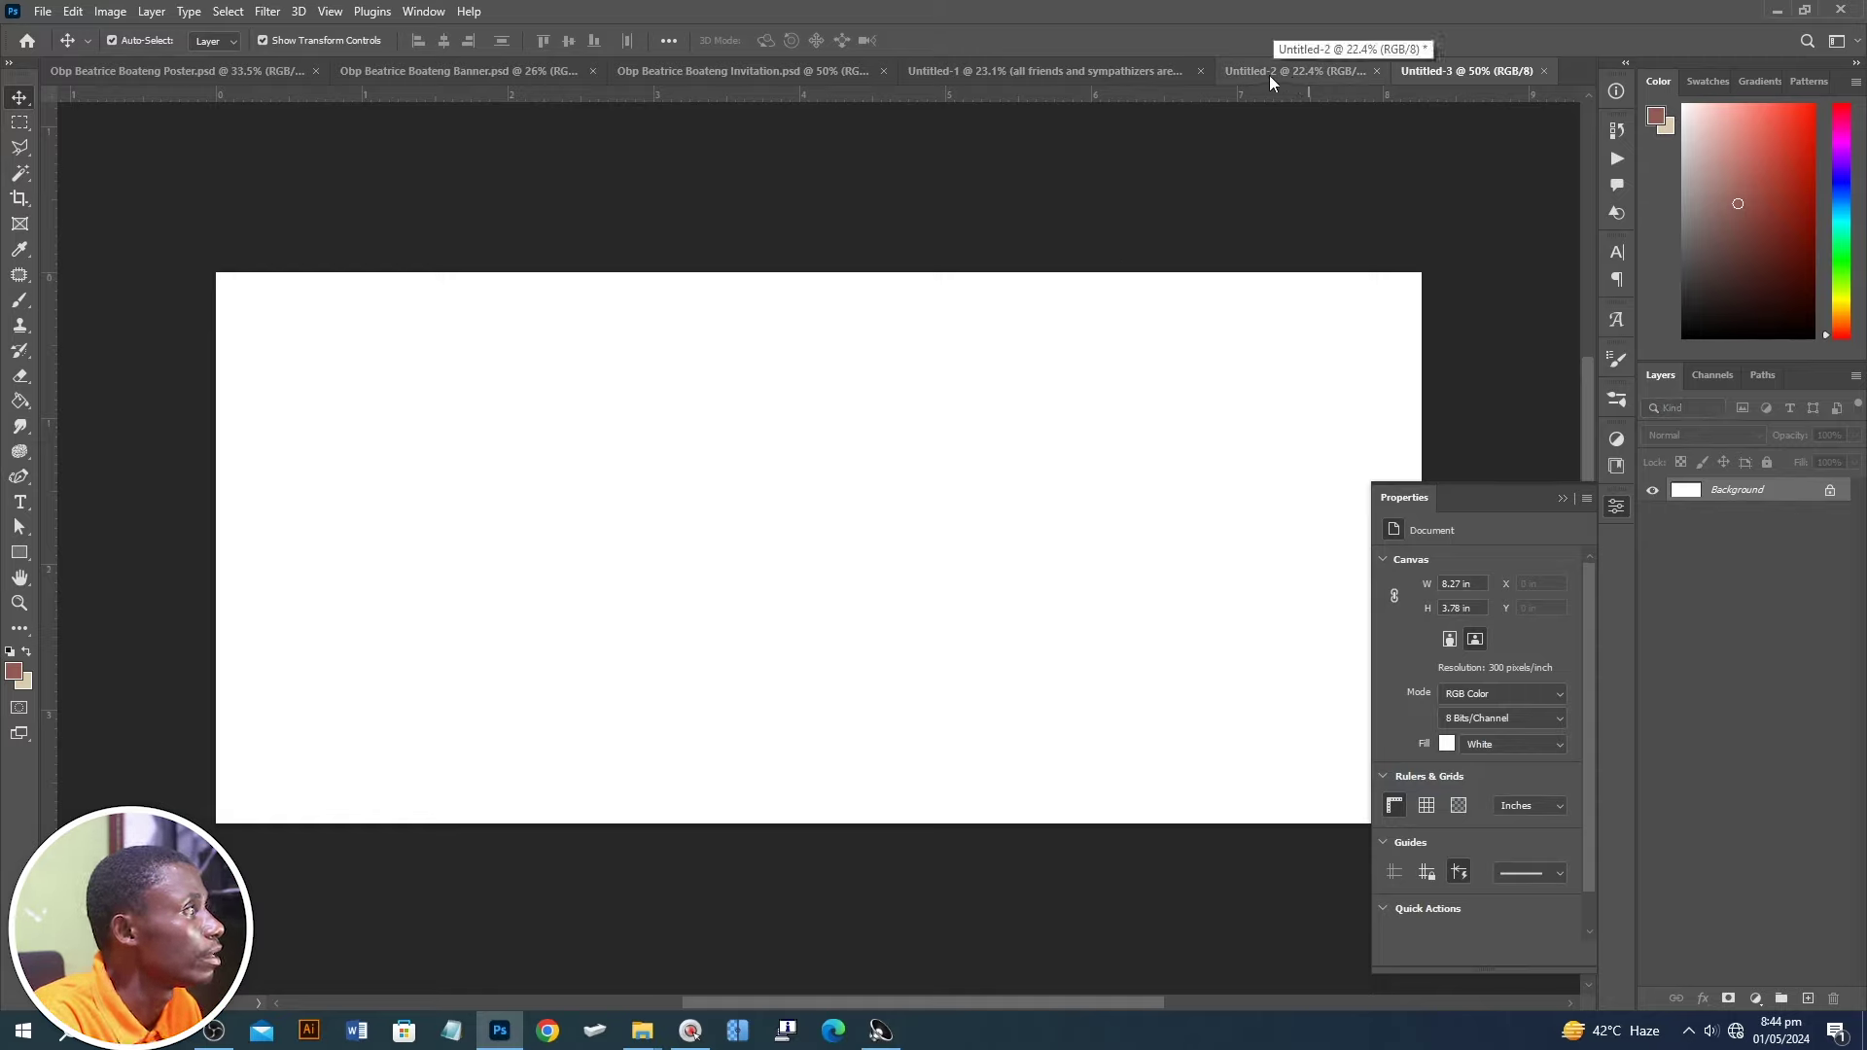
click(1028, 75)
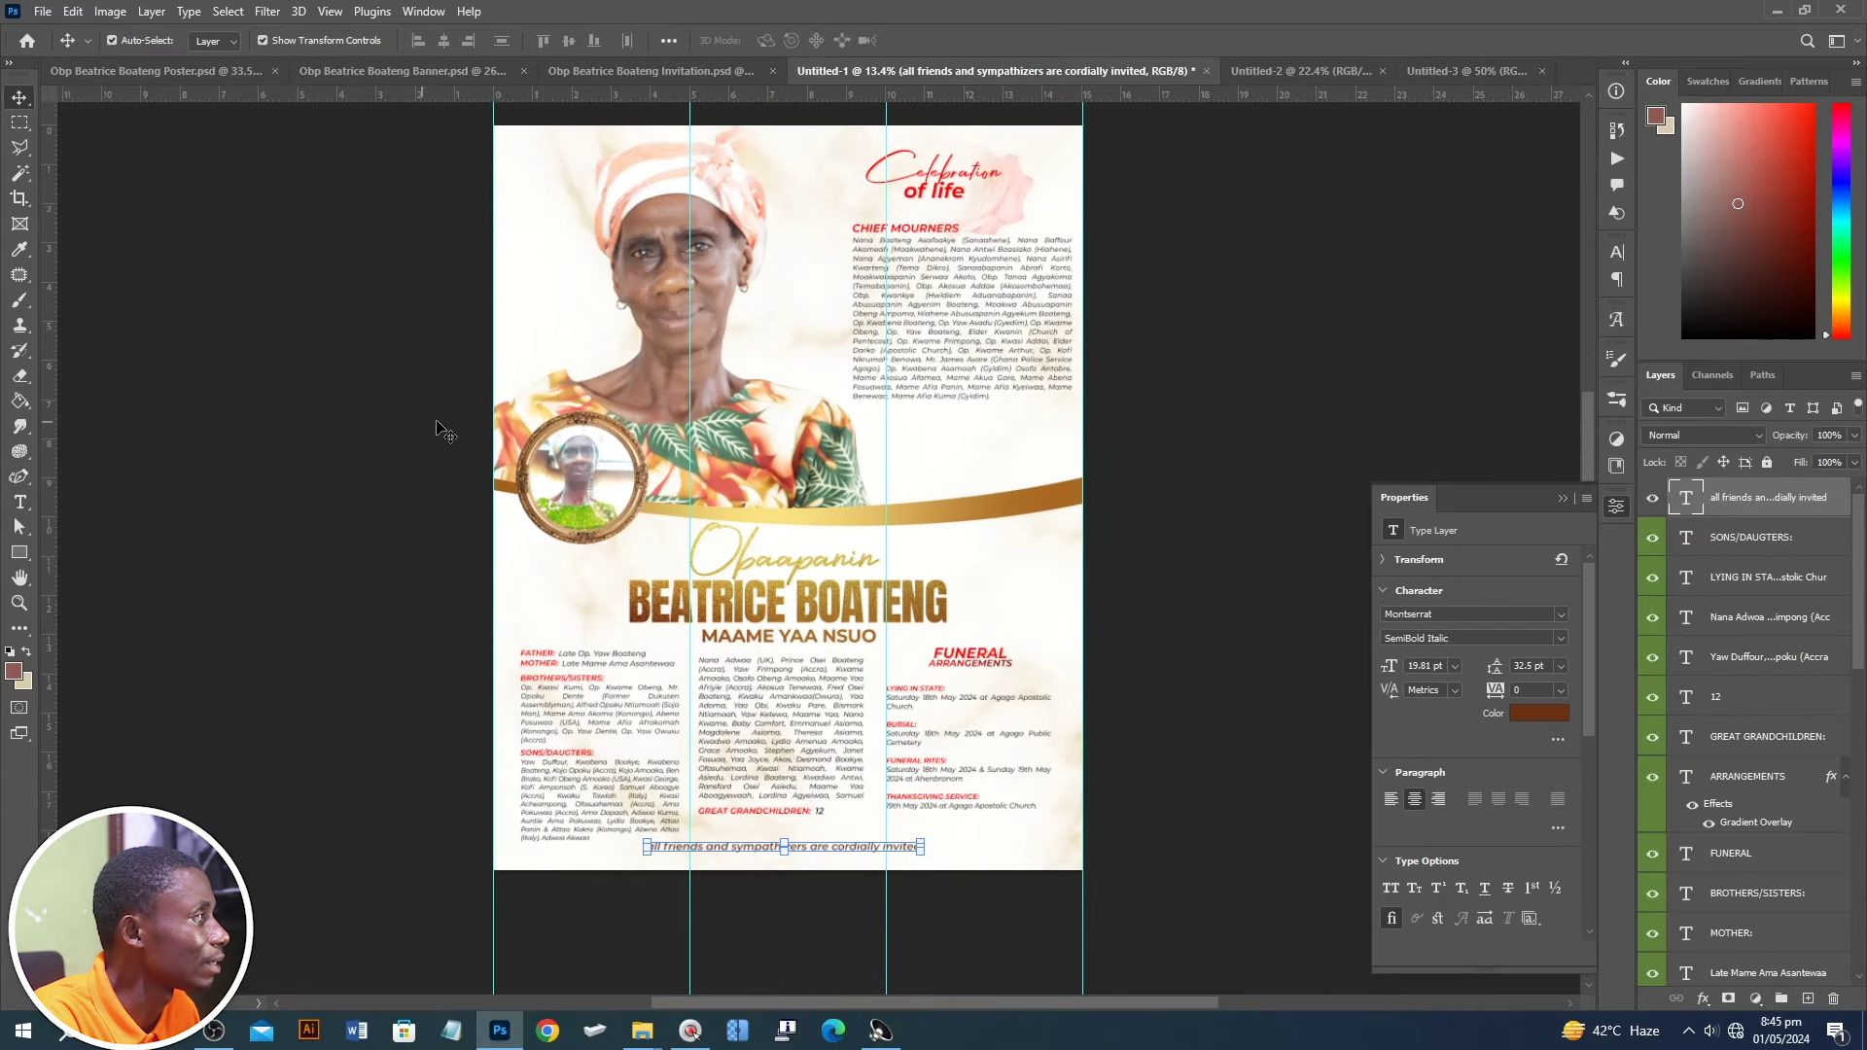
- Copy the portrait, gold band and marble background onto the card, with the woman in front on the right
drag(627, 504, 1355, 78)
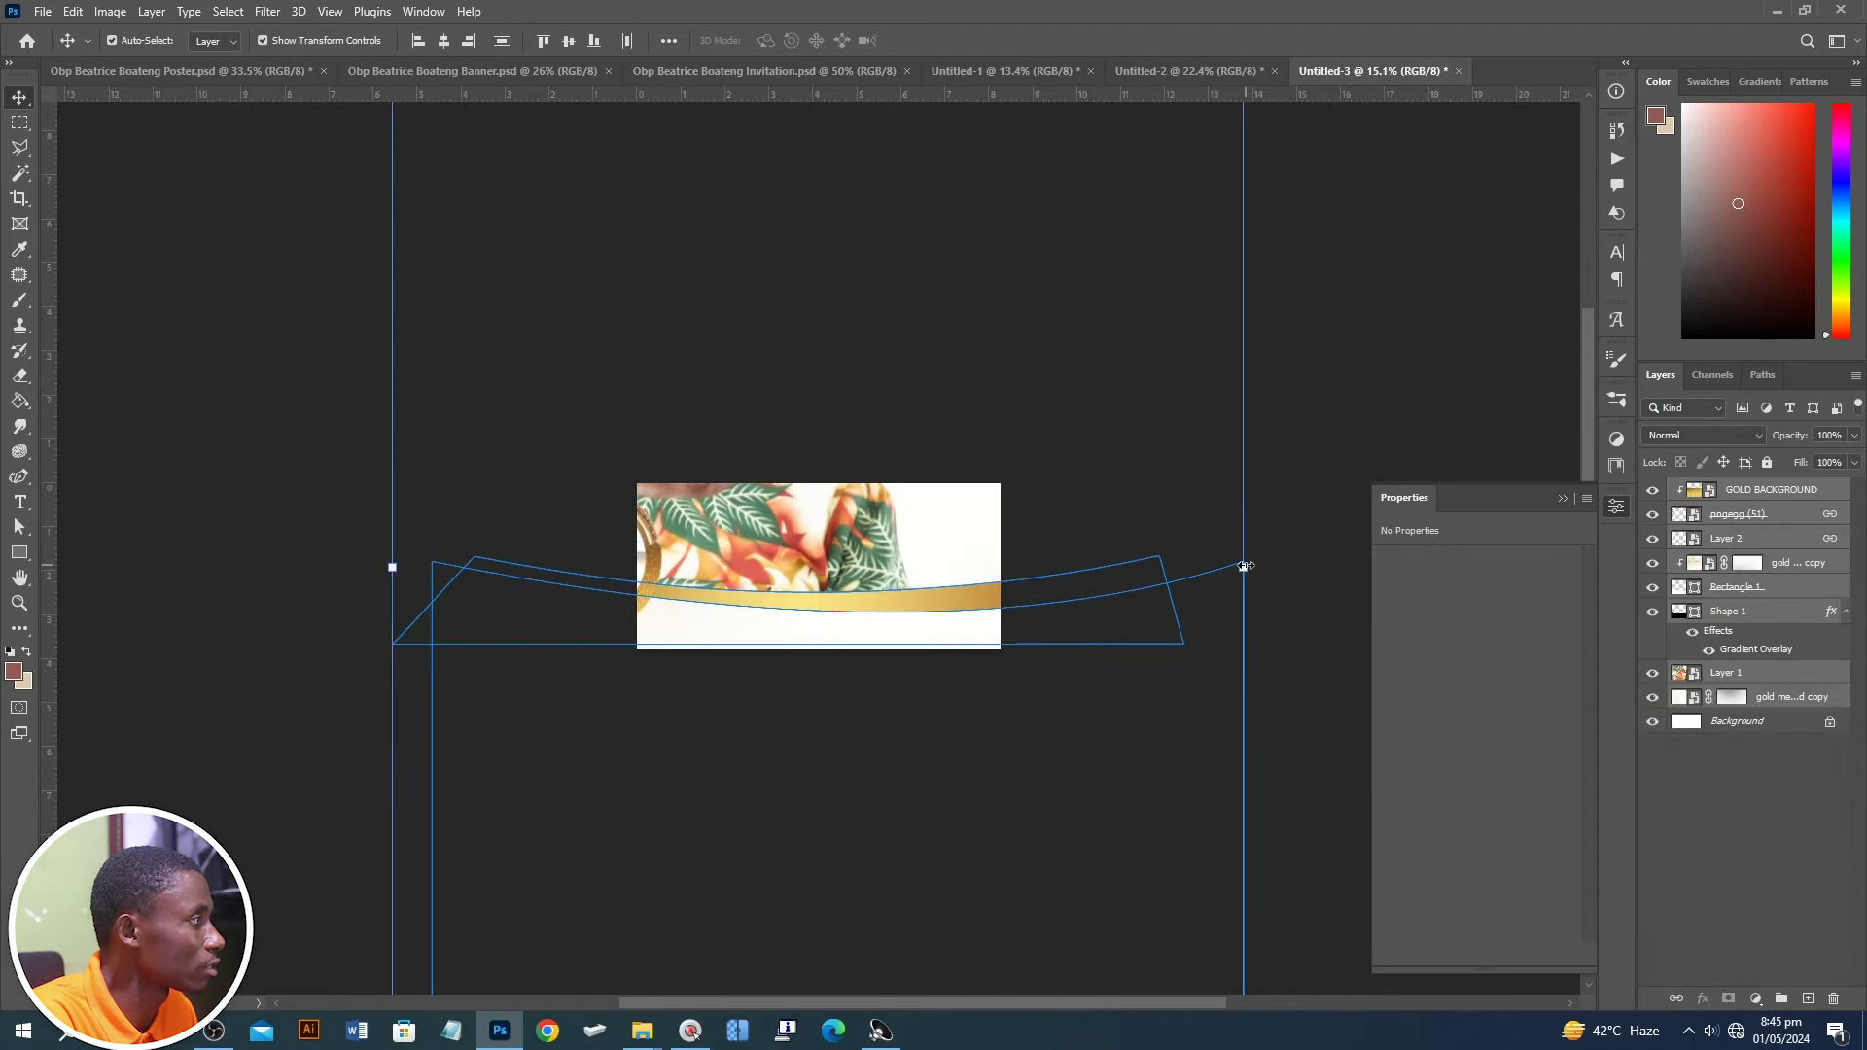
drag(1243, 566, 855, 510)
key(Return)
click(759, 737)
click(749, 554)
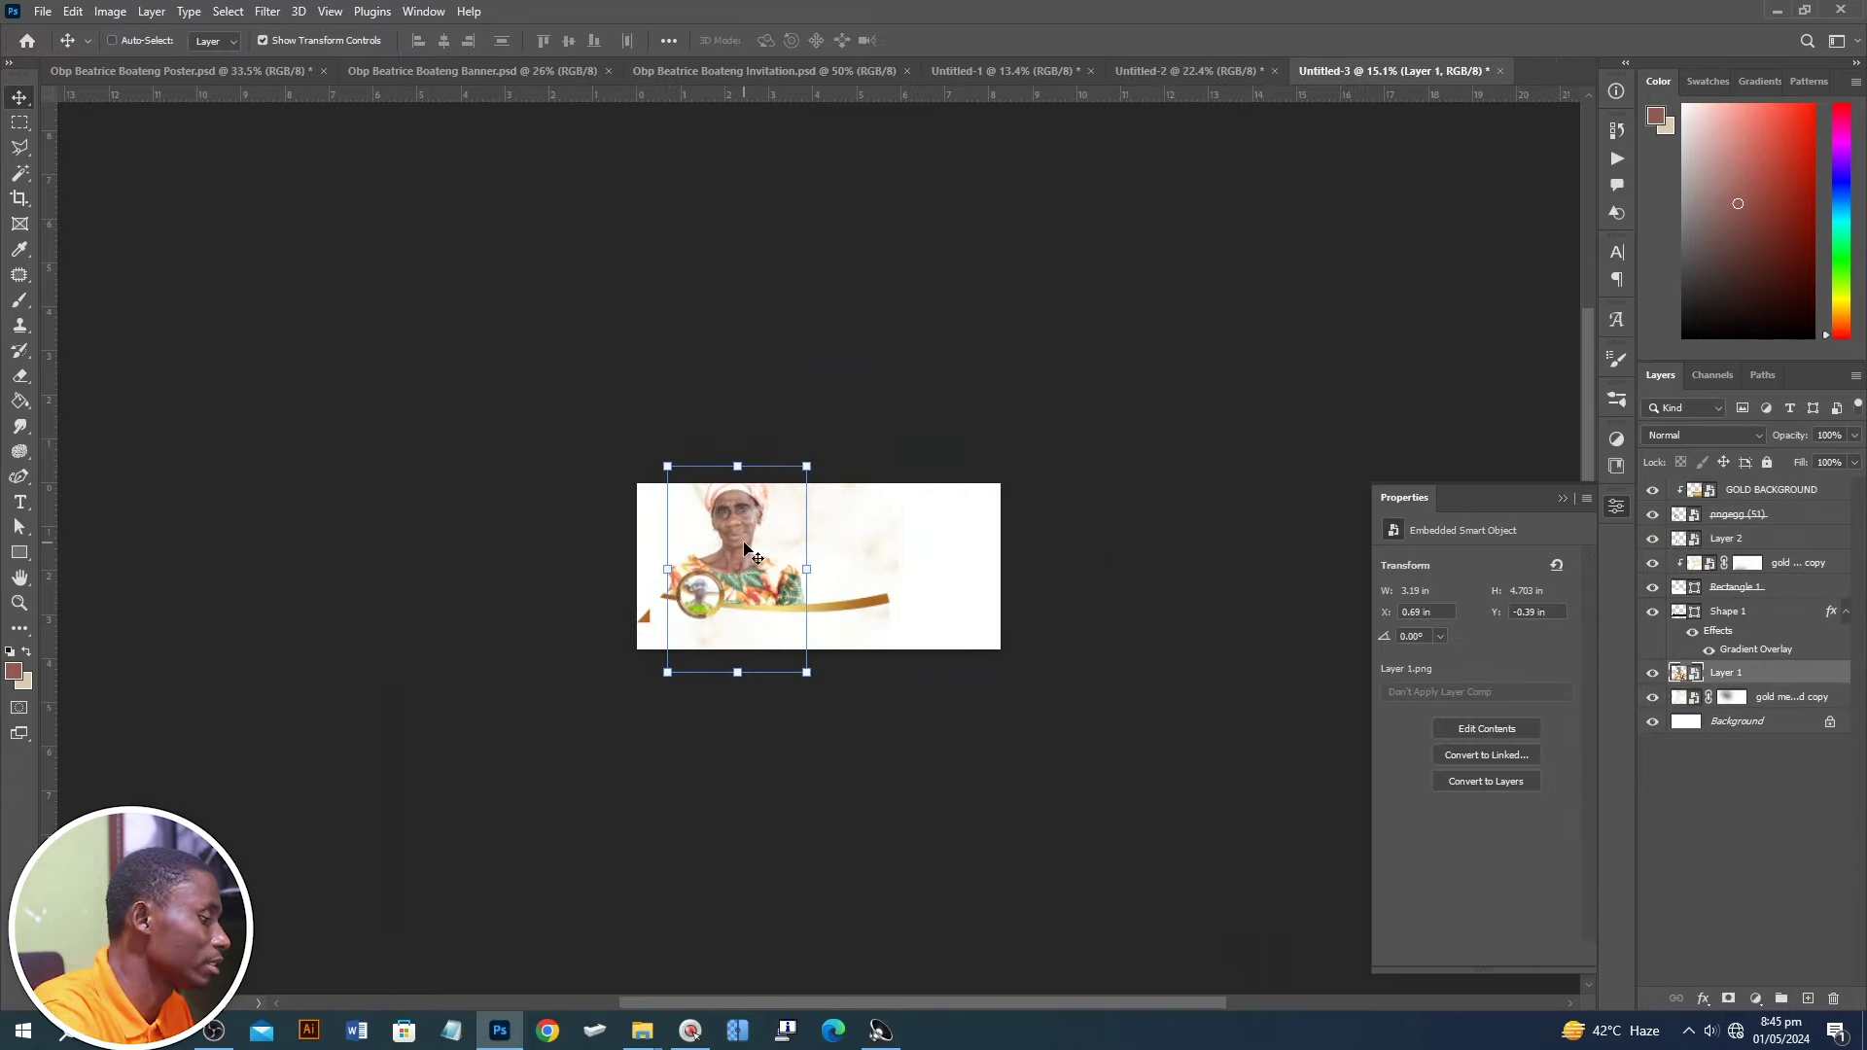
key(ctrl+shift+bracketright)
scroll(744, 550, up, 3)
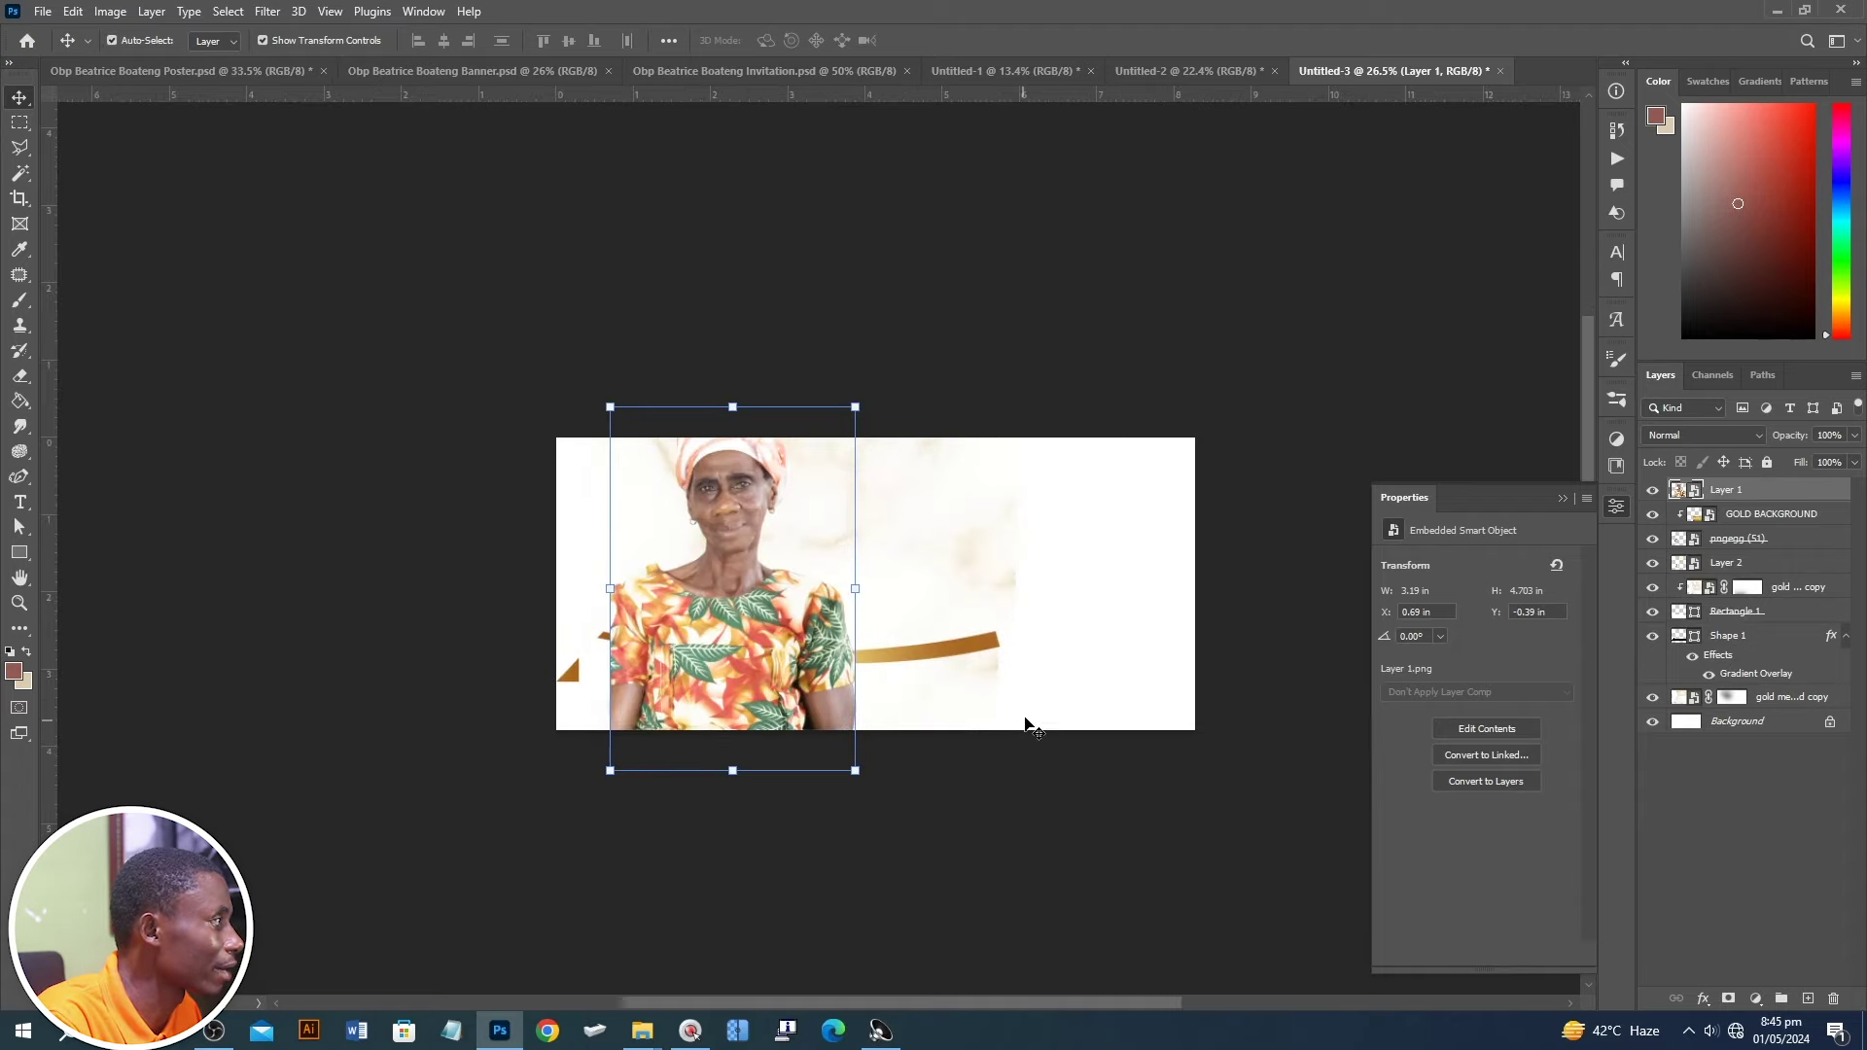
drag(710, 567, 881, 566)
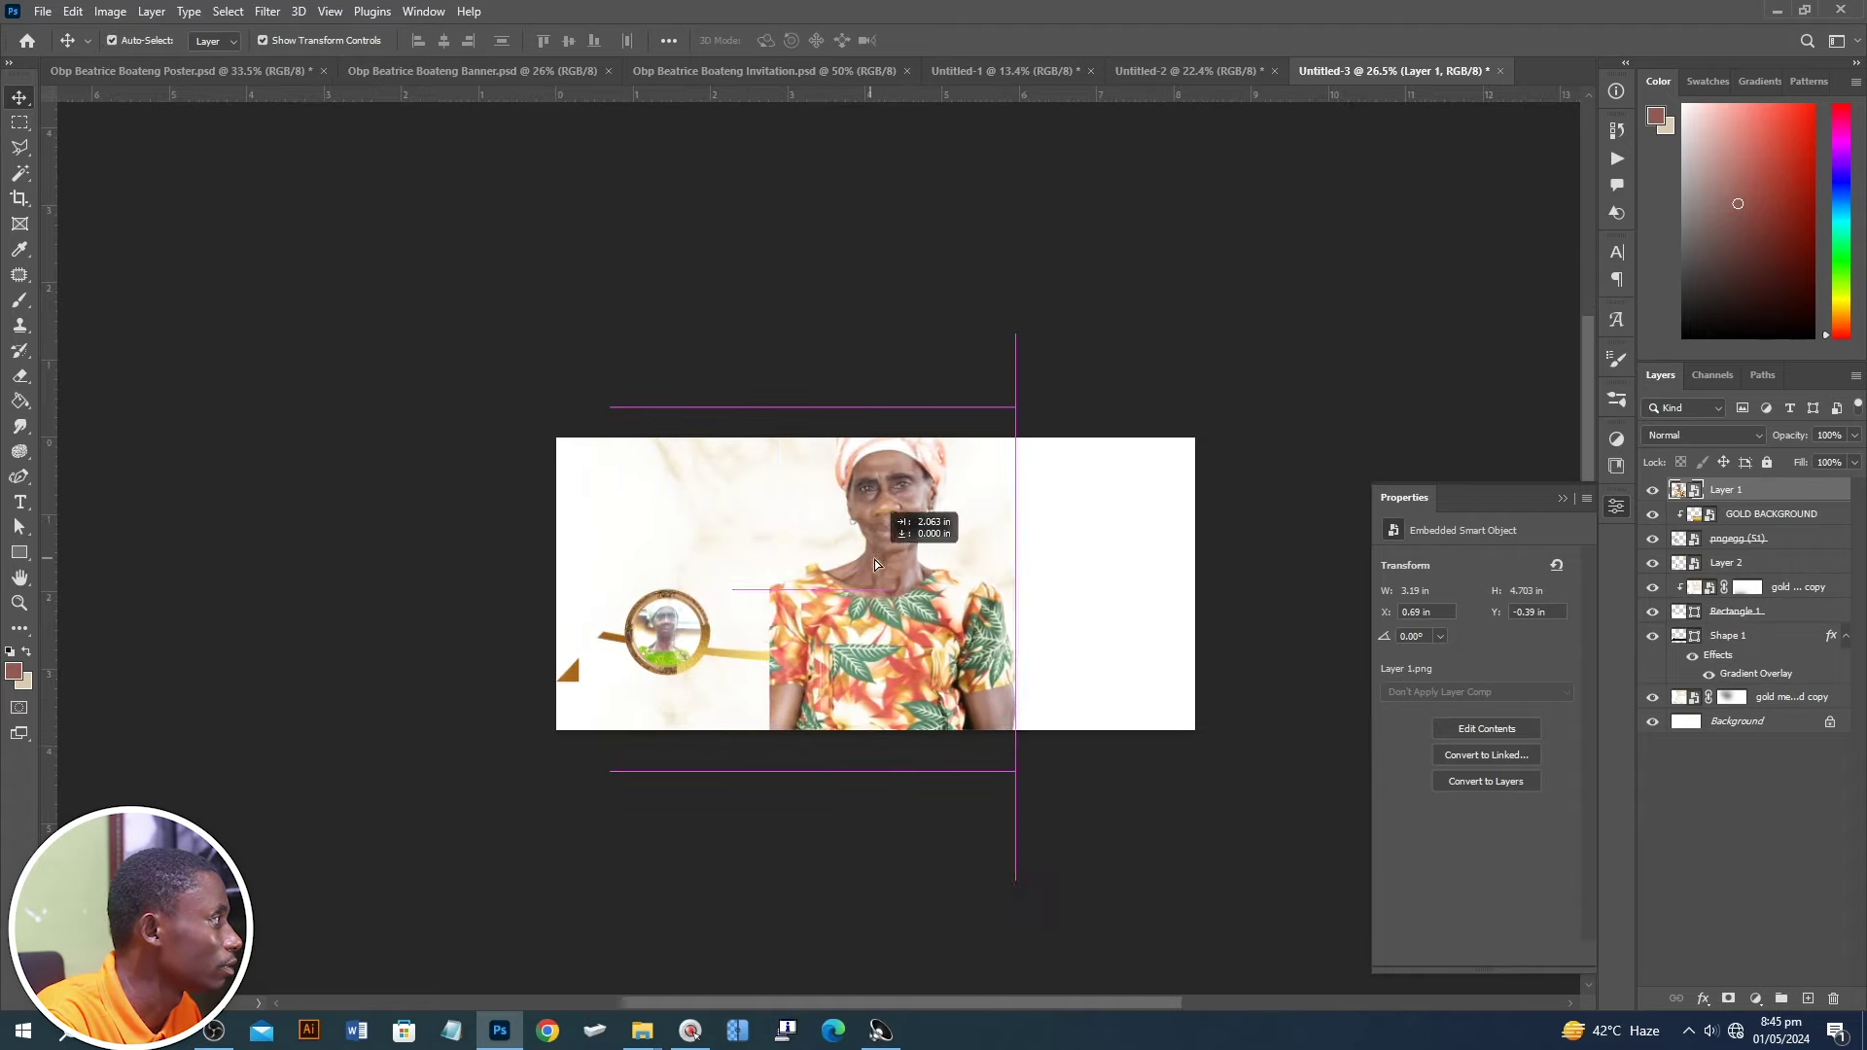
- Delete the gold ring frame and the gold background block
click(676, 625)
click(674, 624)
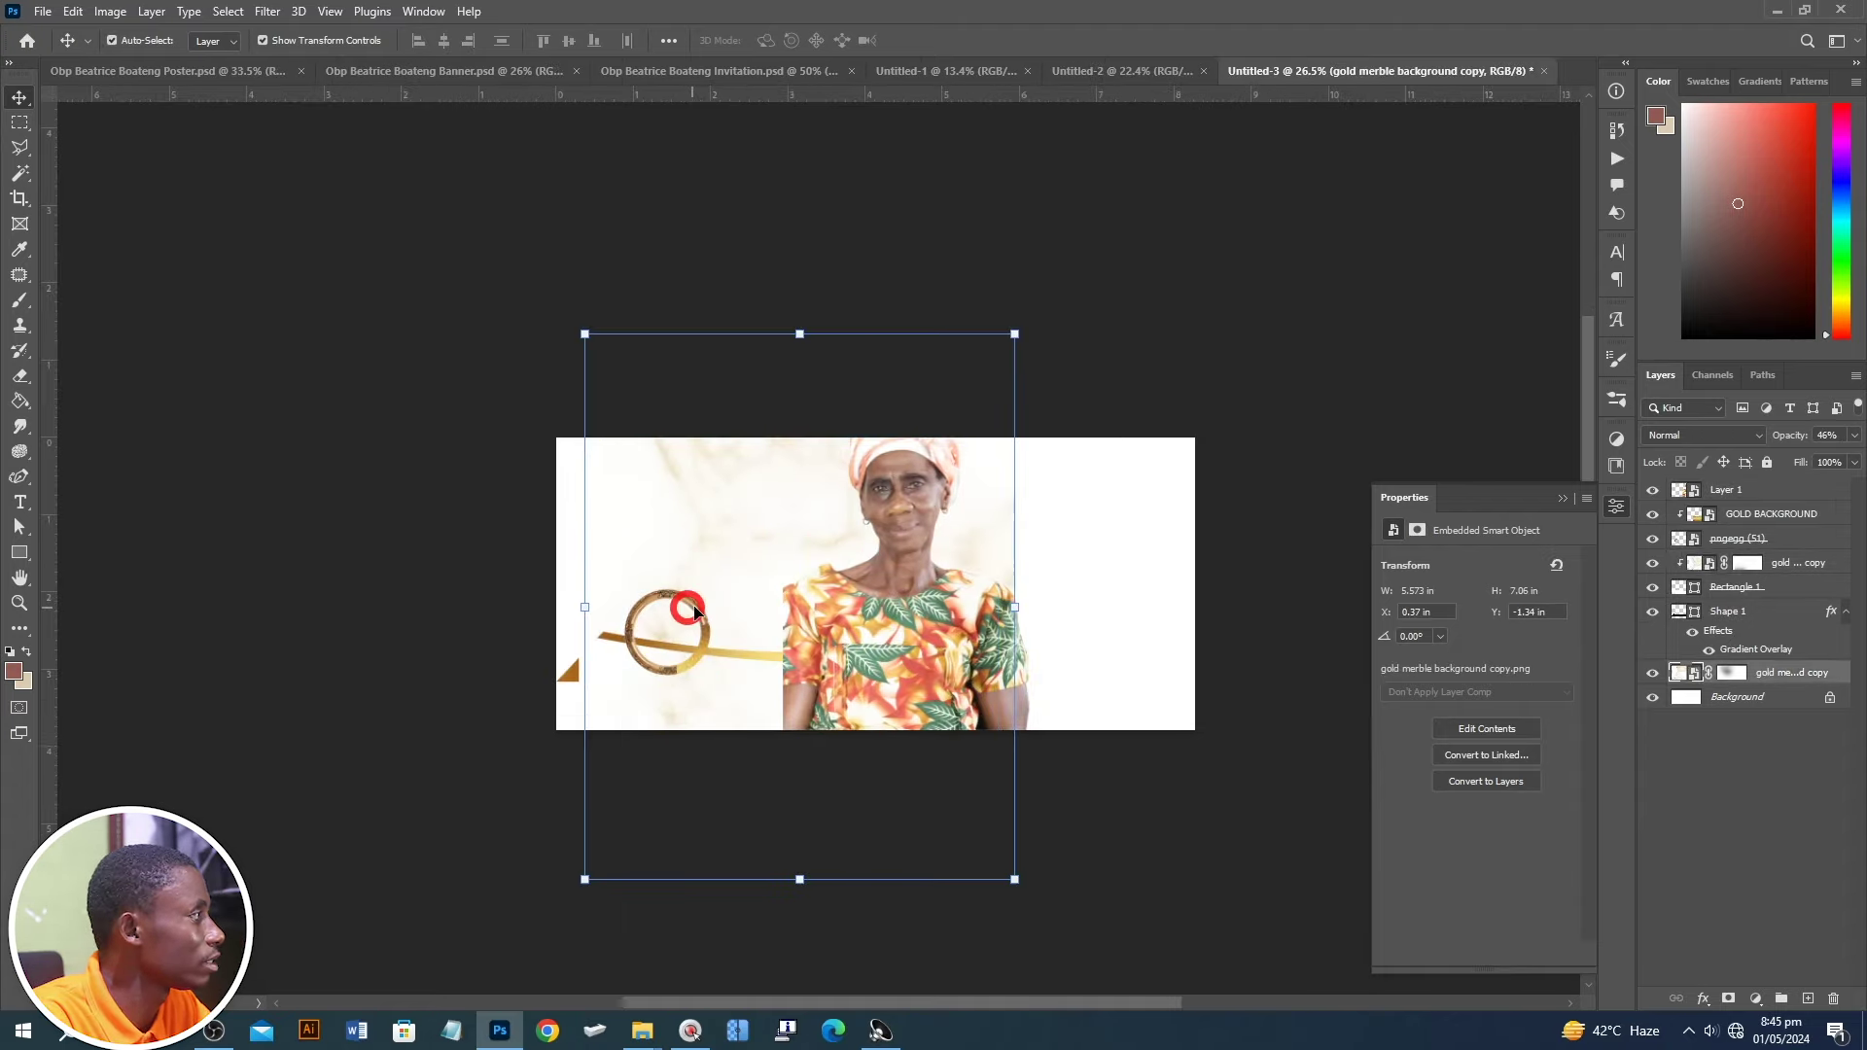
key(Delete)
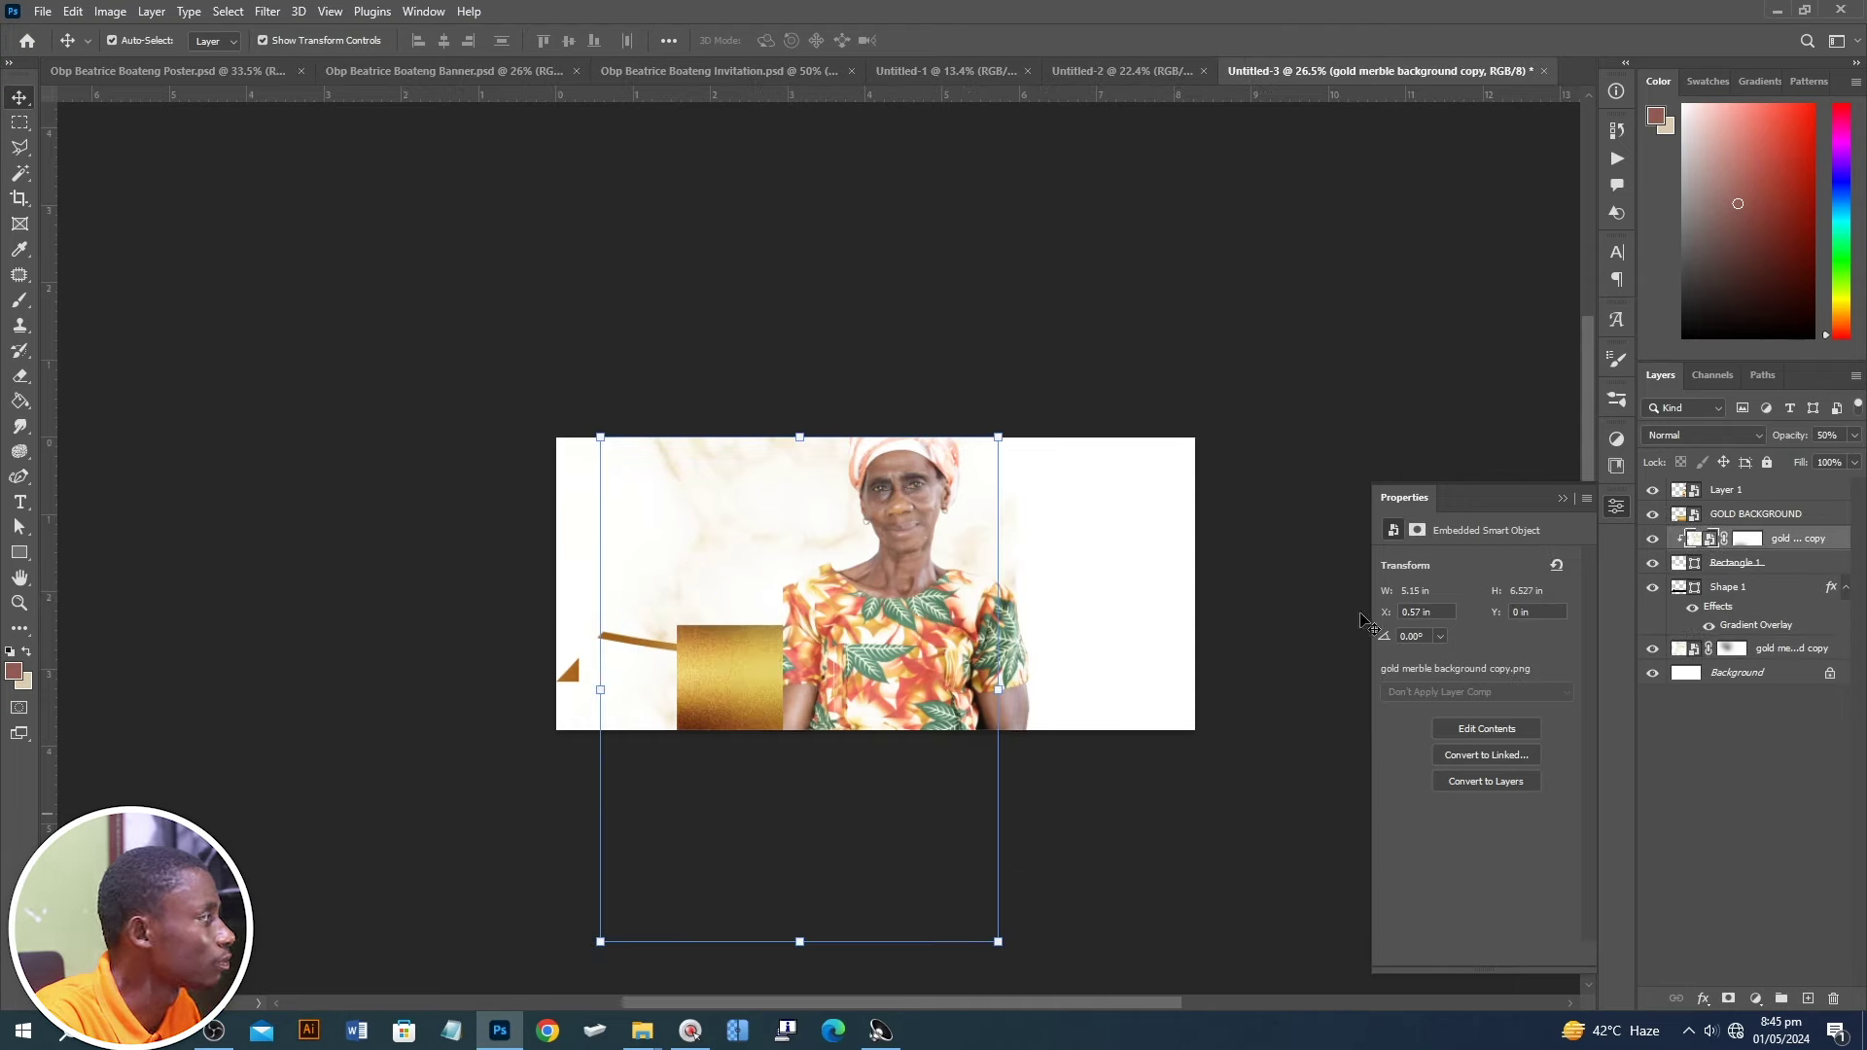
click(770, 706)
key(Delete)
scroll(729, 685, up, 3)
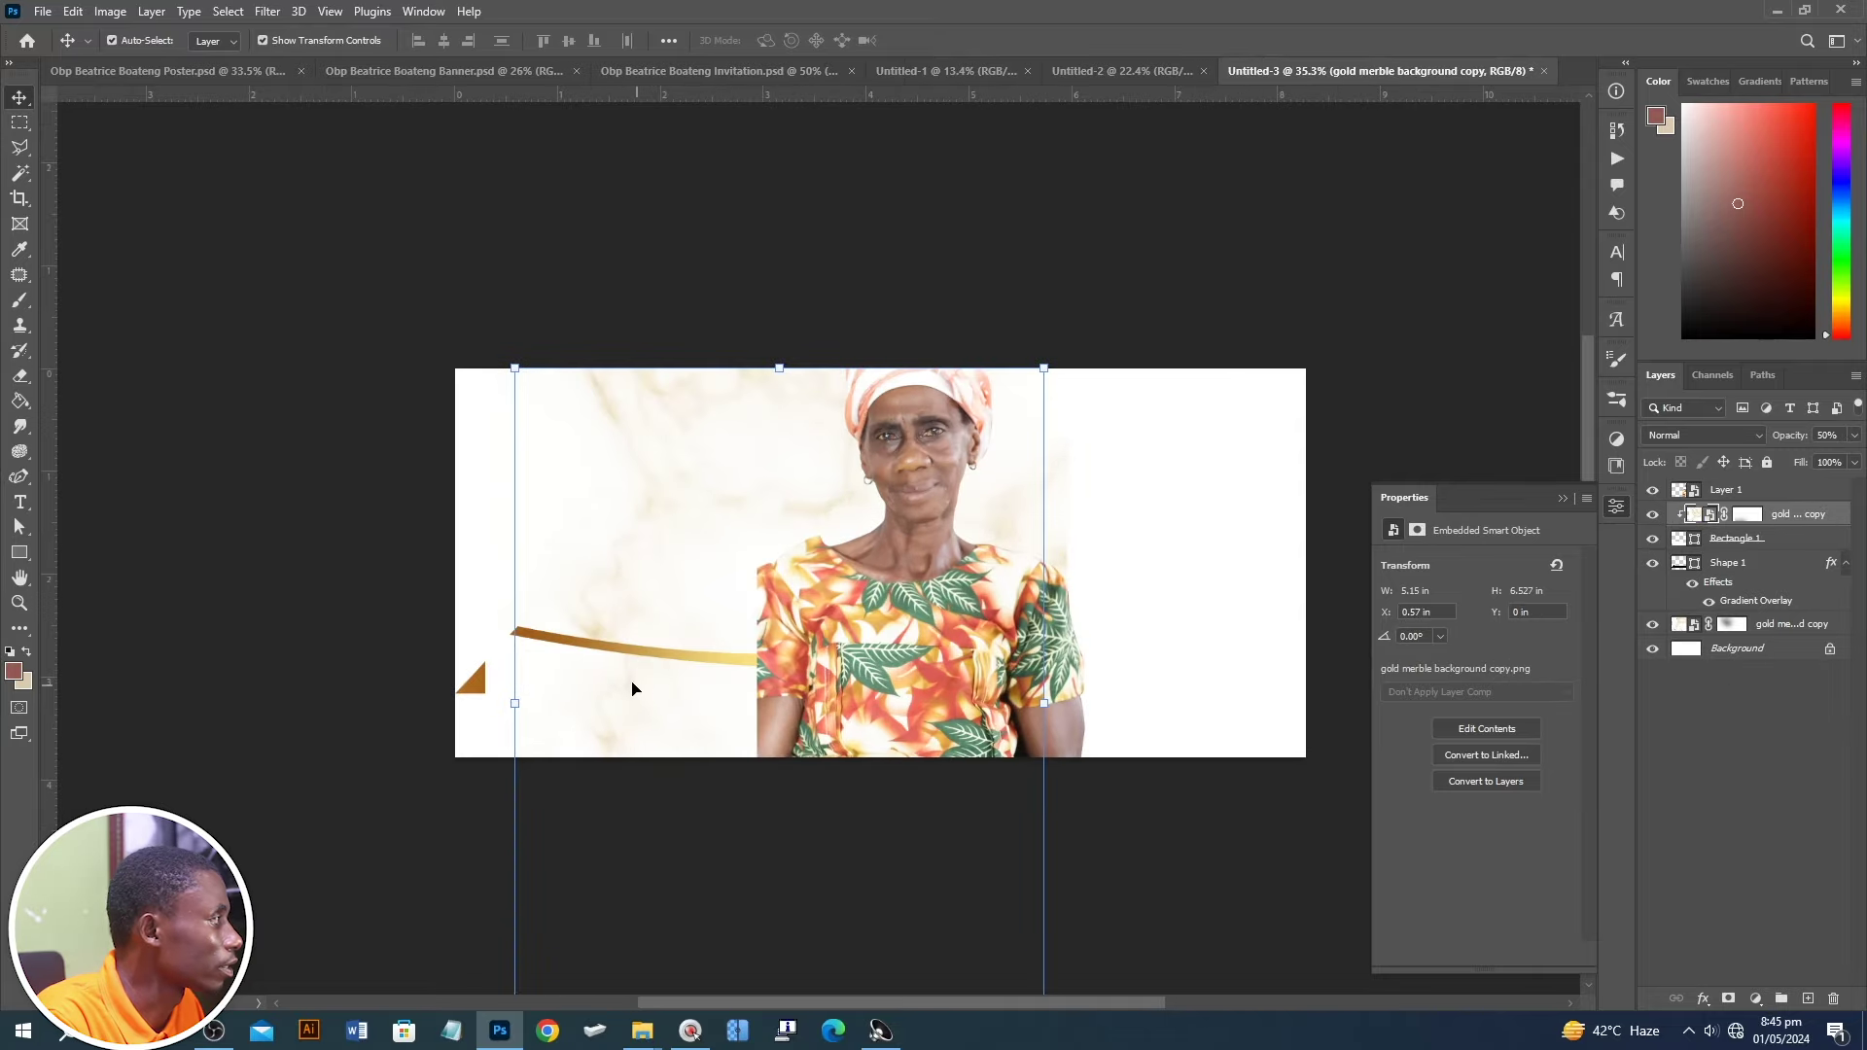
- Enlarge the gold band, move it up, and stretch it across the card's width
drag(389, 447, 608, 771)
drag(1102, 634, 1319, 552)
drag(1211, 573, 1291, 438)
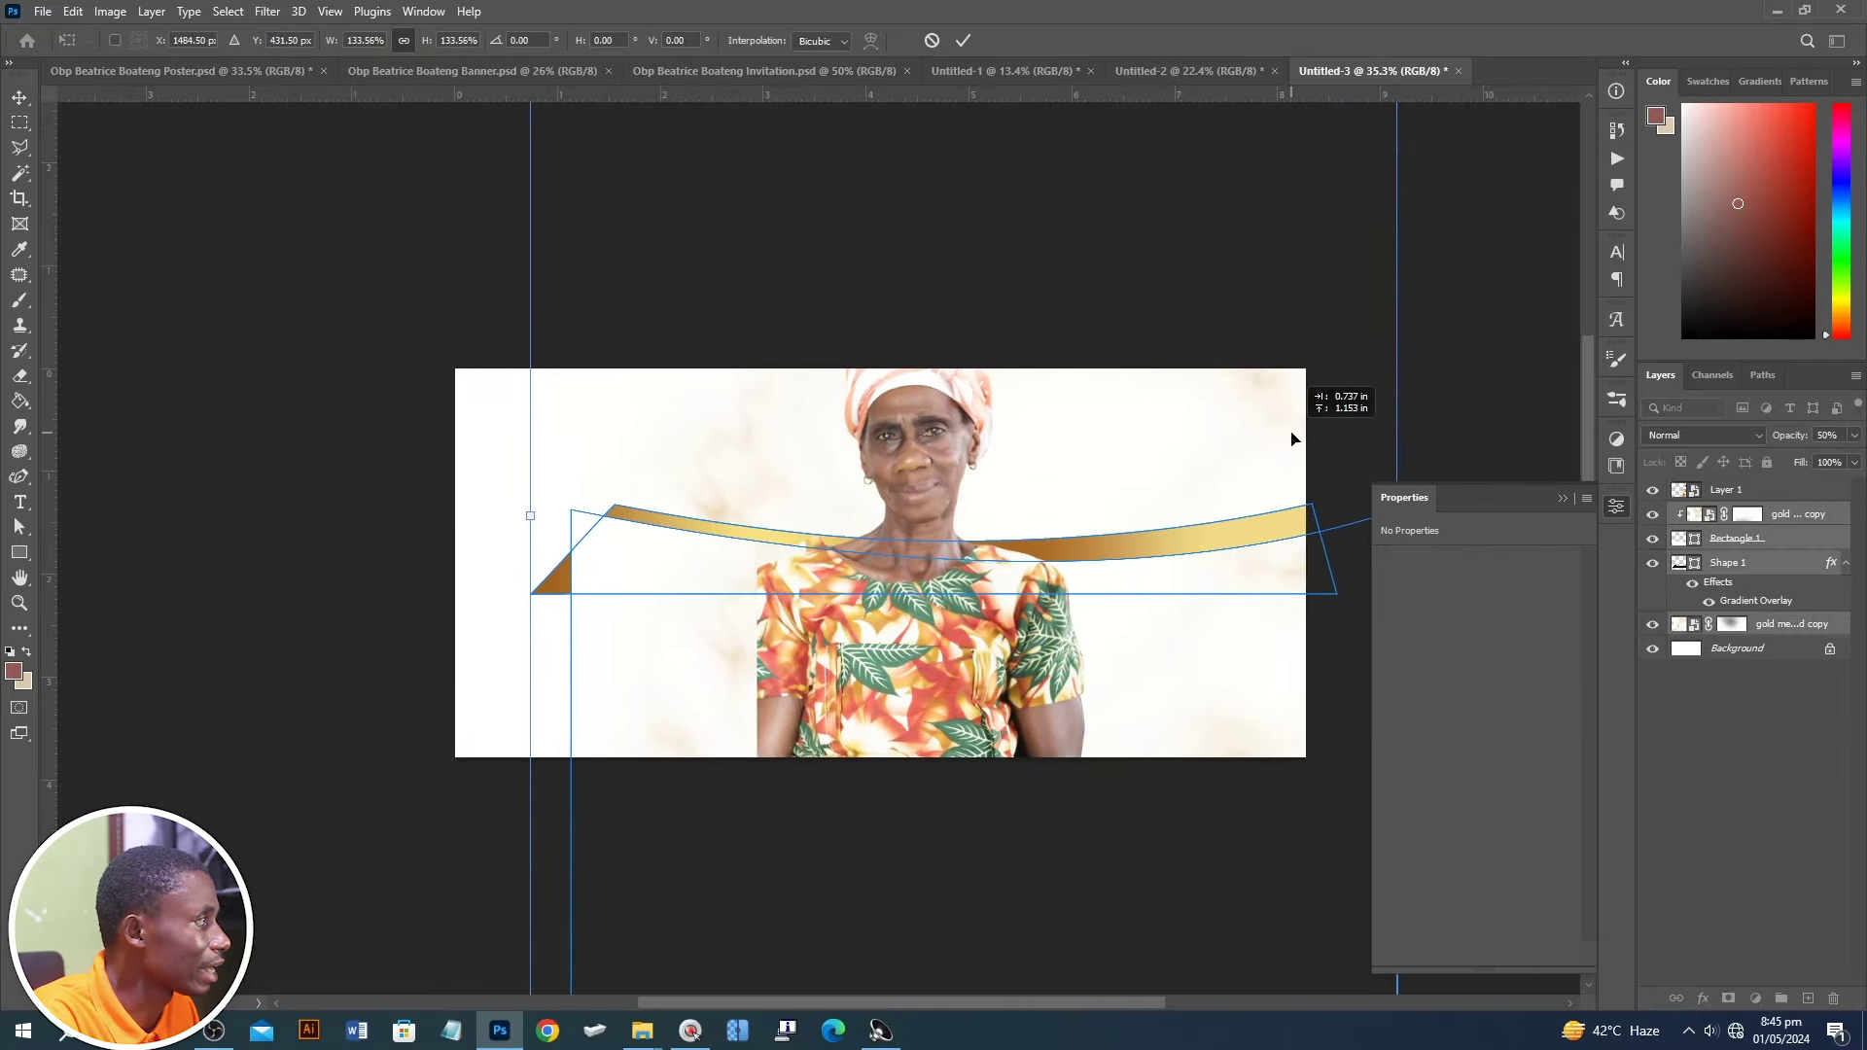
drag(529, 514, 313, 515)
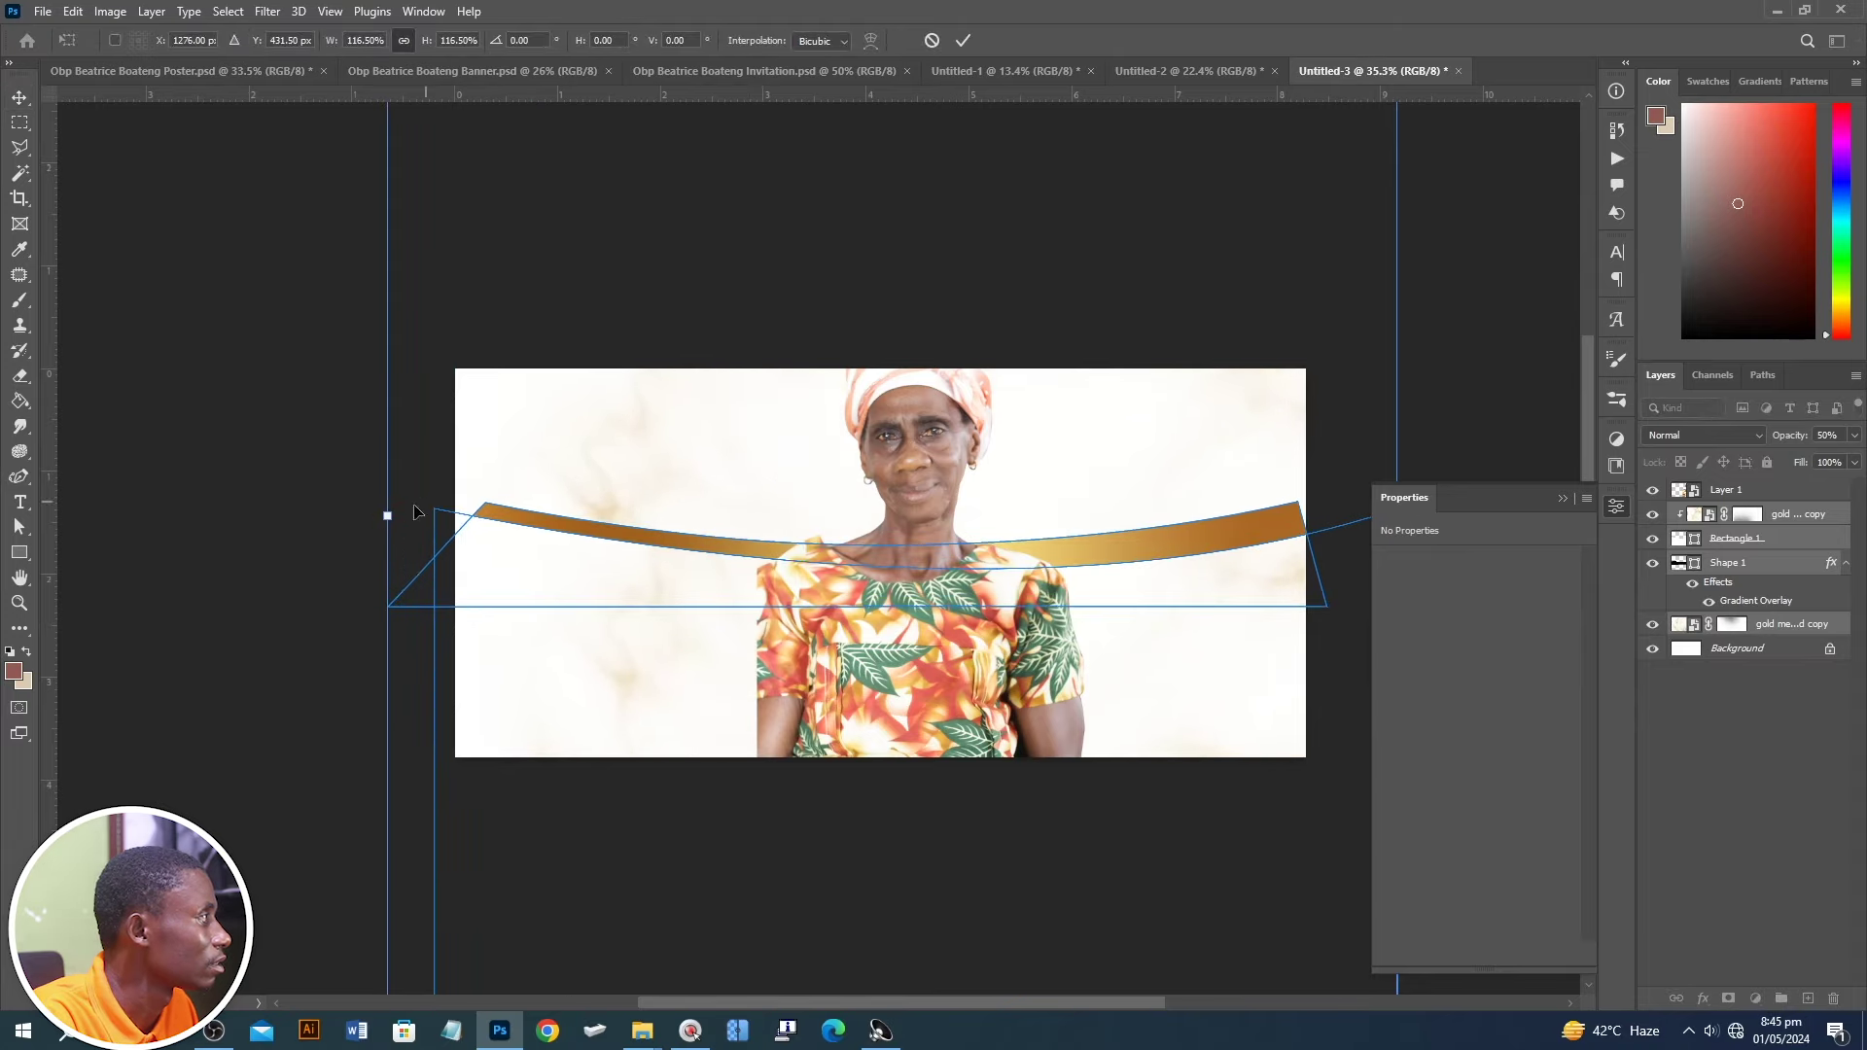
key(Return)
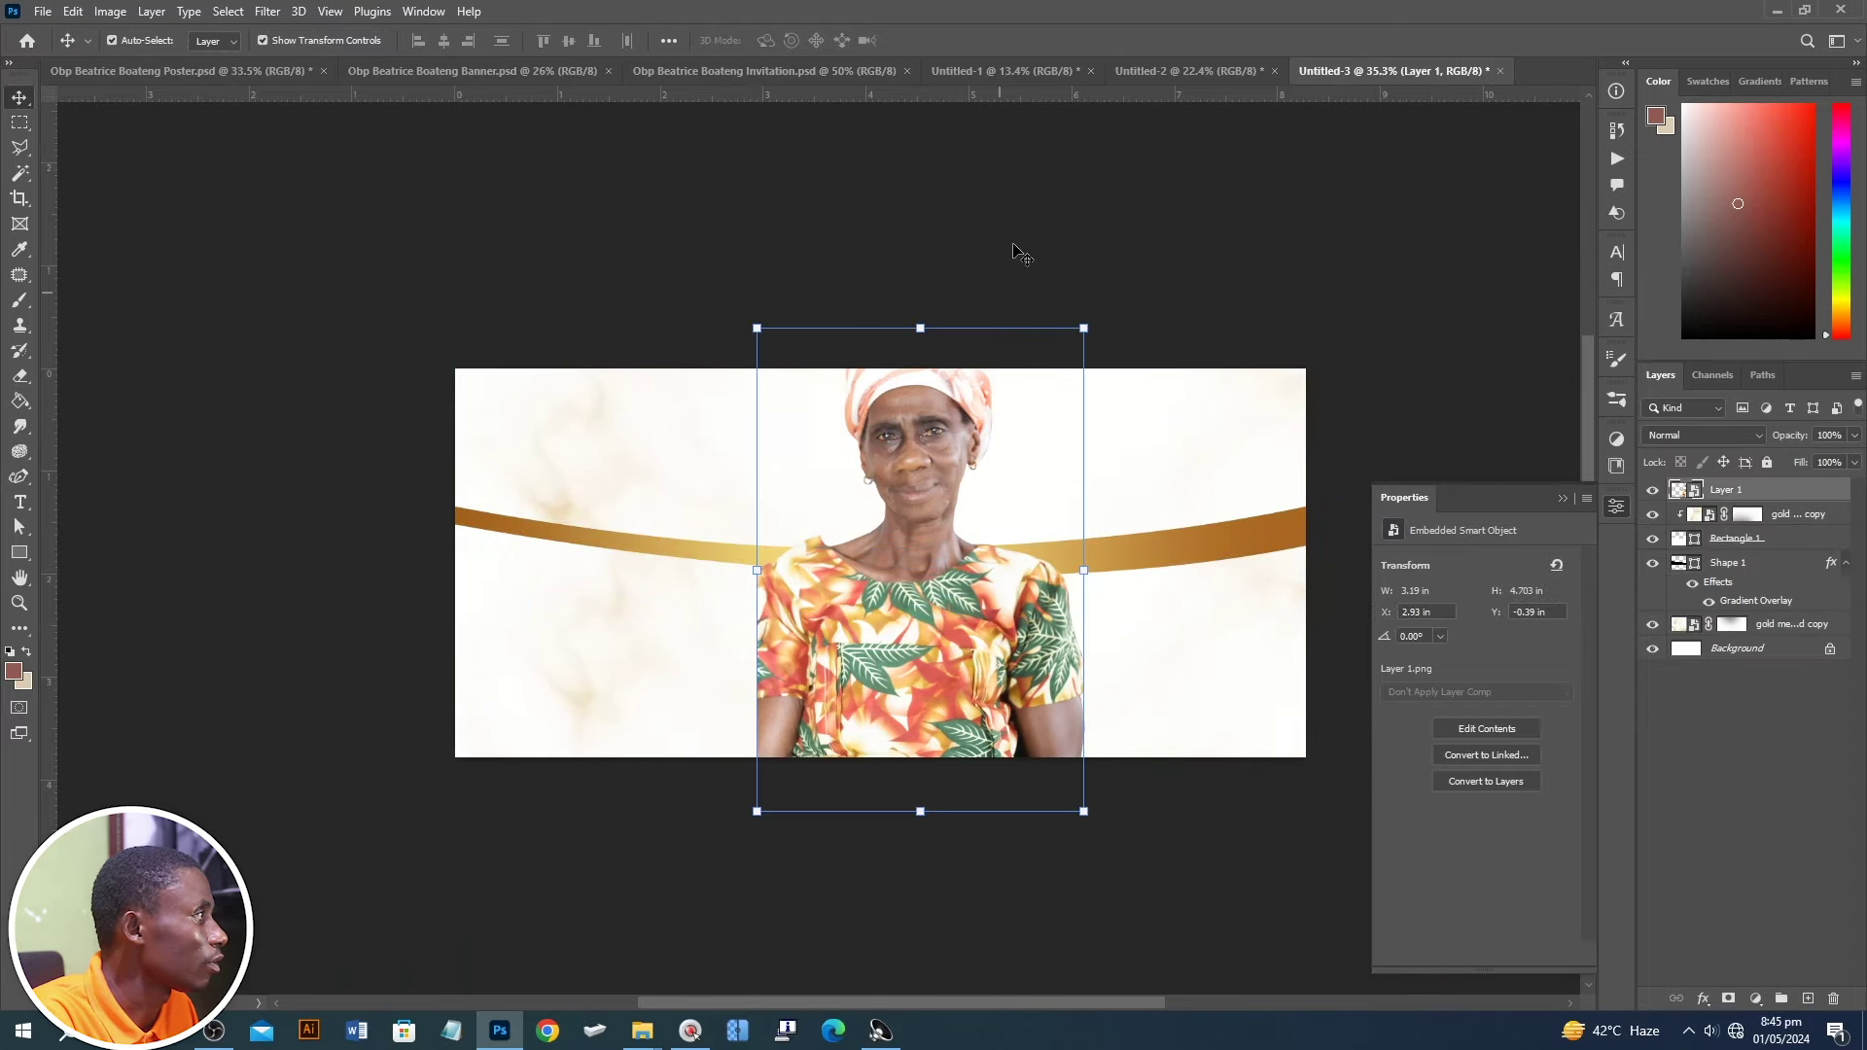
- Move the portrait left and paint white on a new layer to fade the band behind her
mouse_move(895, 483)
mouse_down()
mouse_move(846, 511)
mouse_move(656, 487)
mouse_up()
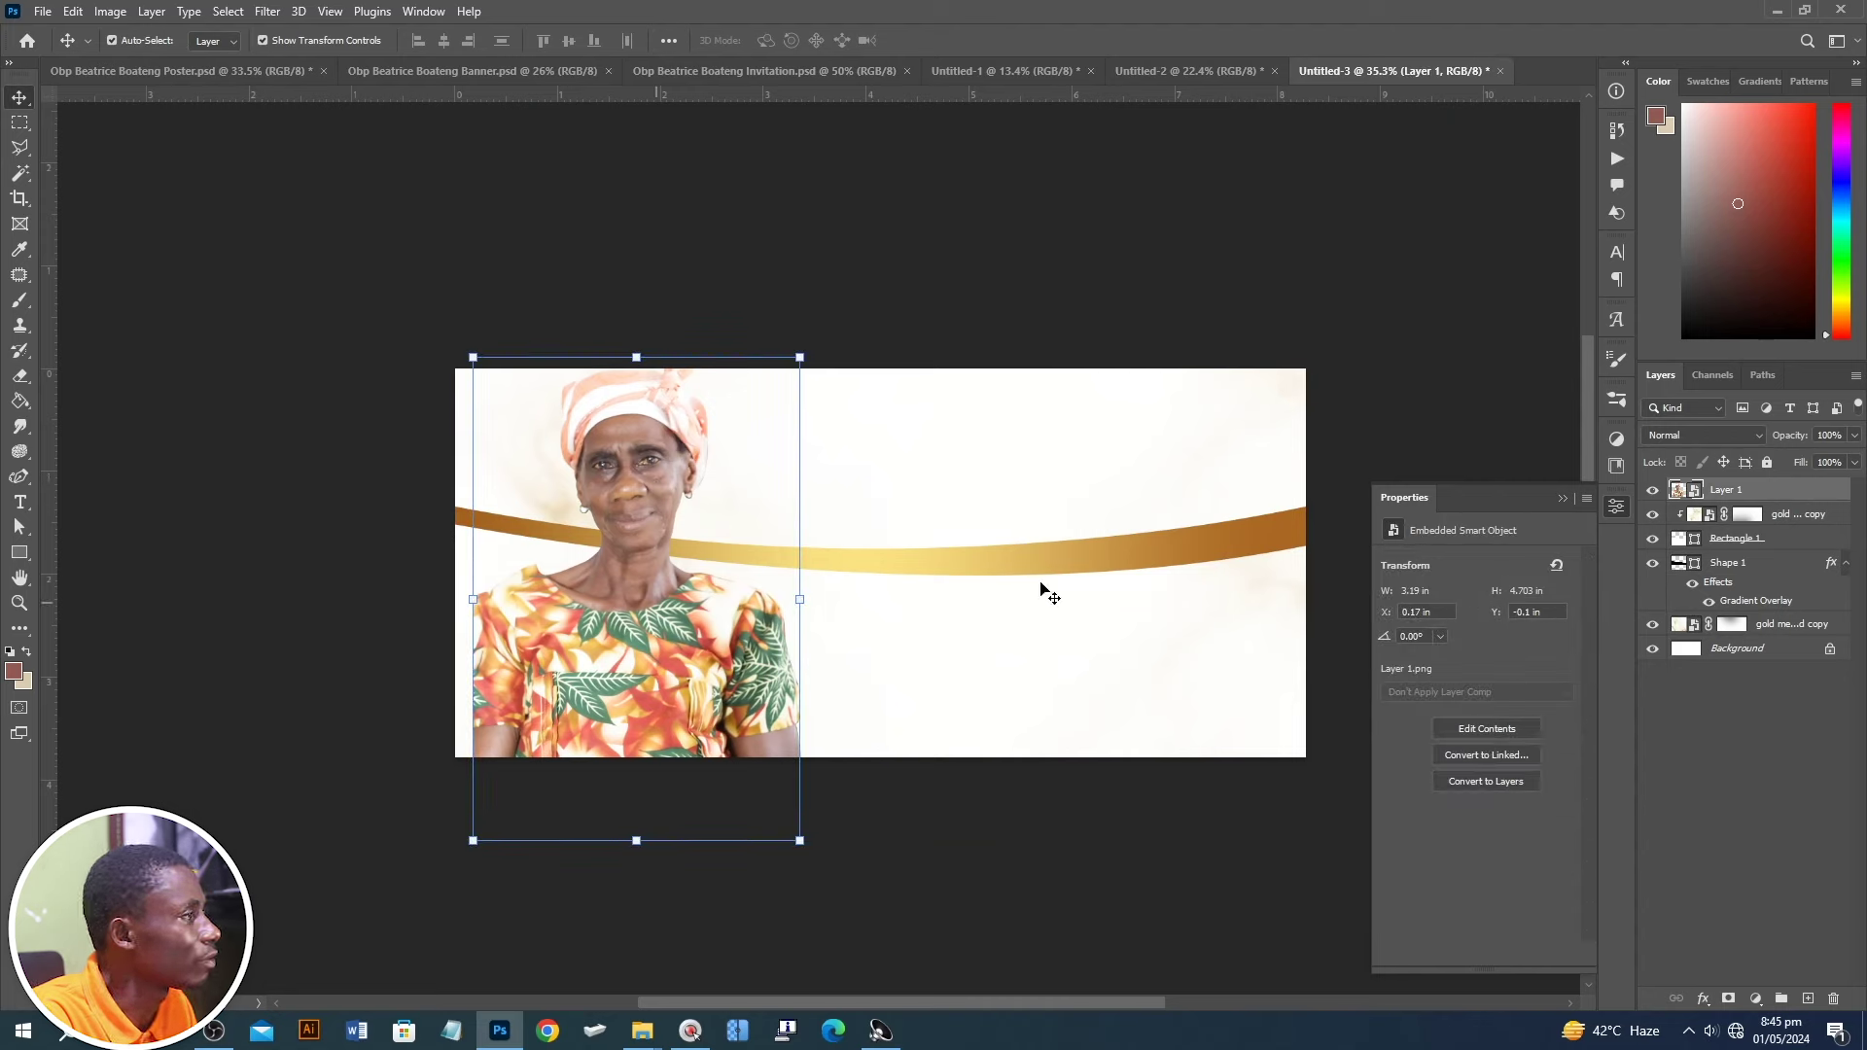
click(1807, 997)
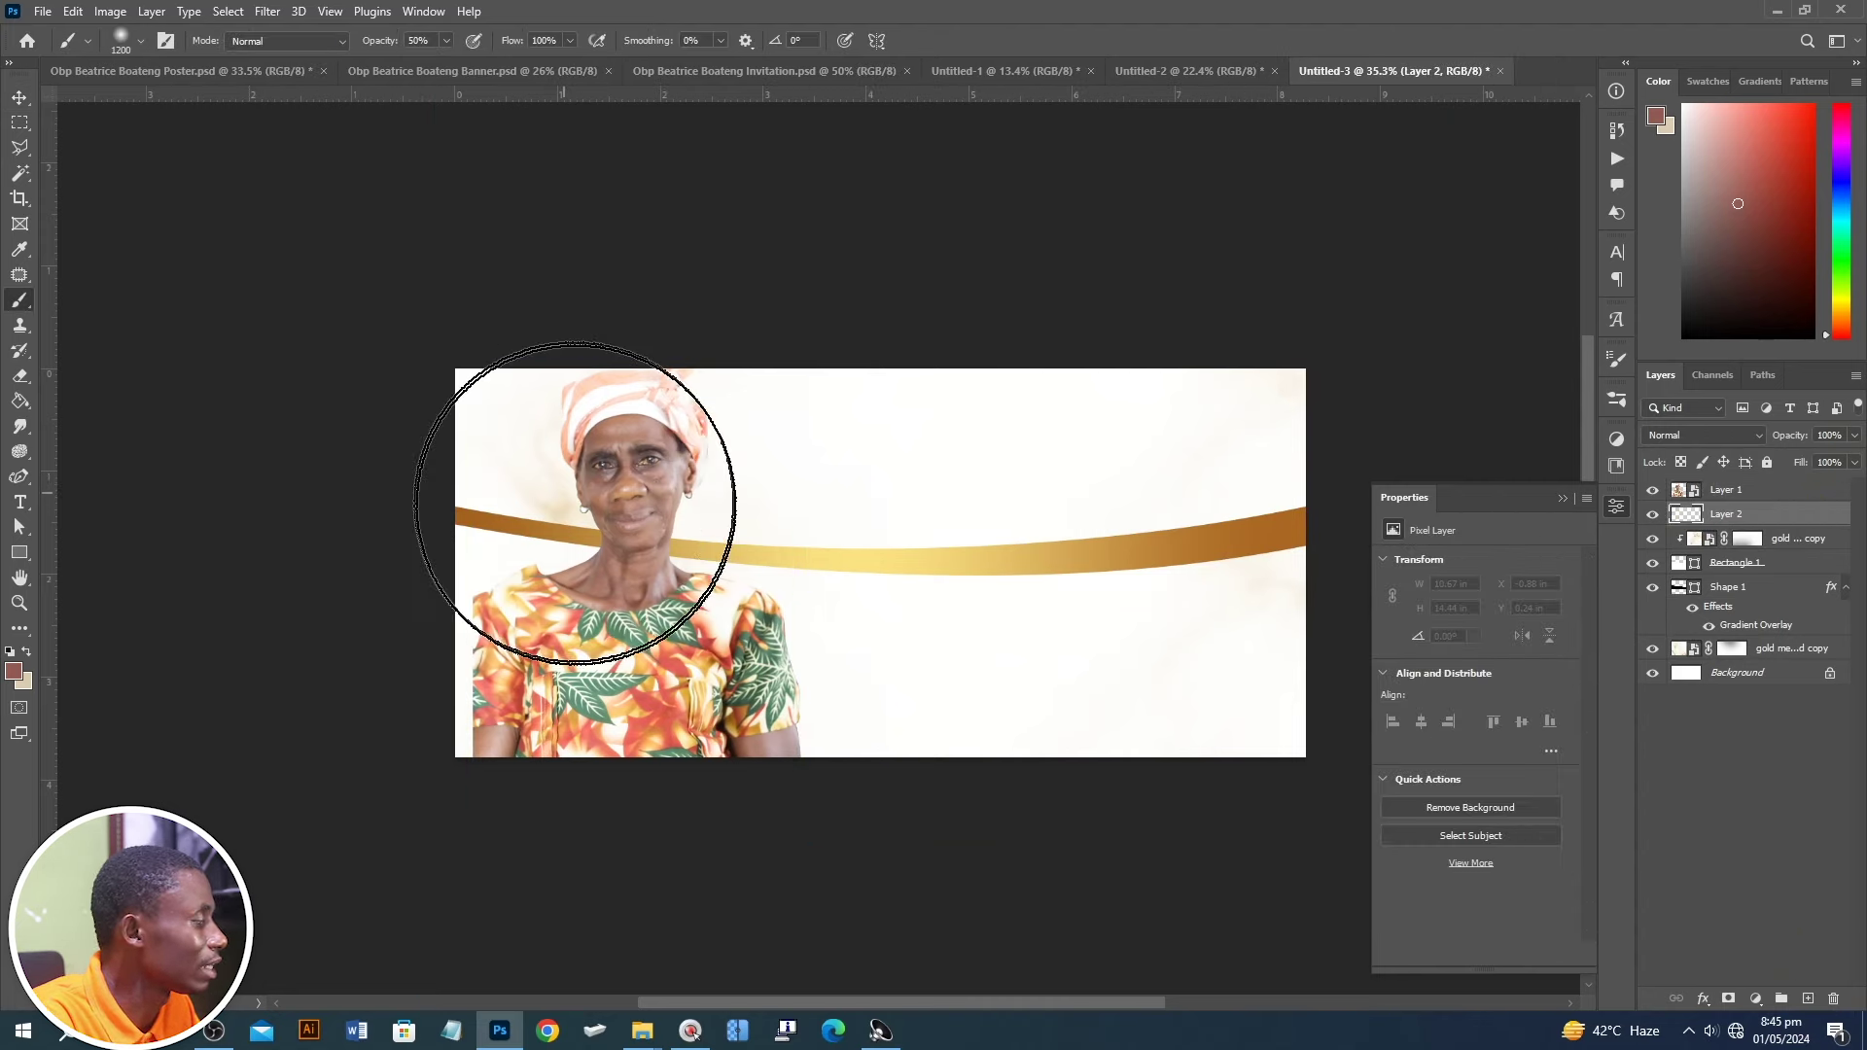
alt+click(1105, 405)
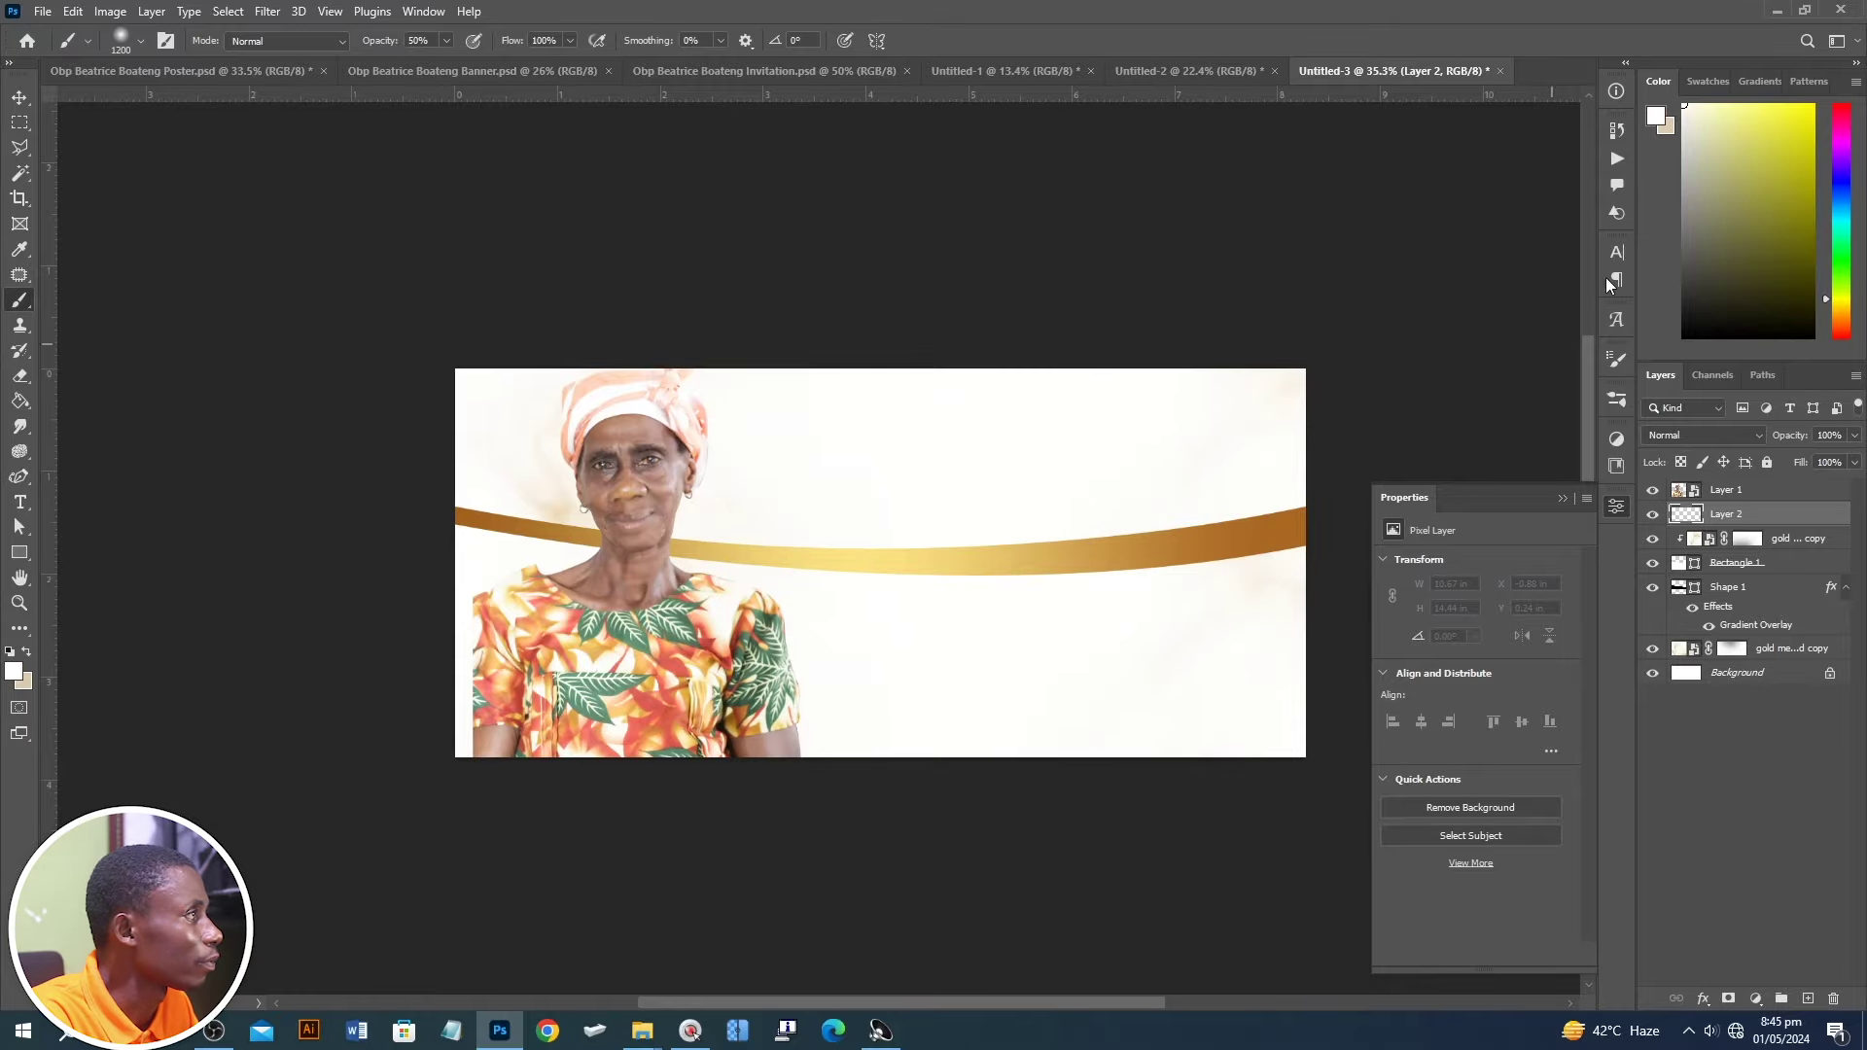
mouse_move(622, 542)
mouse_down()
mouse_move(833, 667)
mouse_move(587, 528)
mouse_move(690, 572)
mouse_up()
key(v)
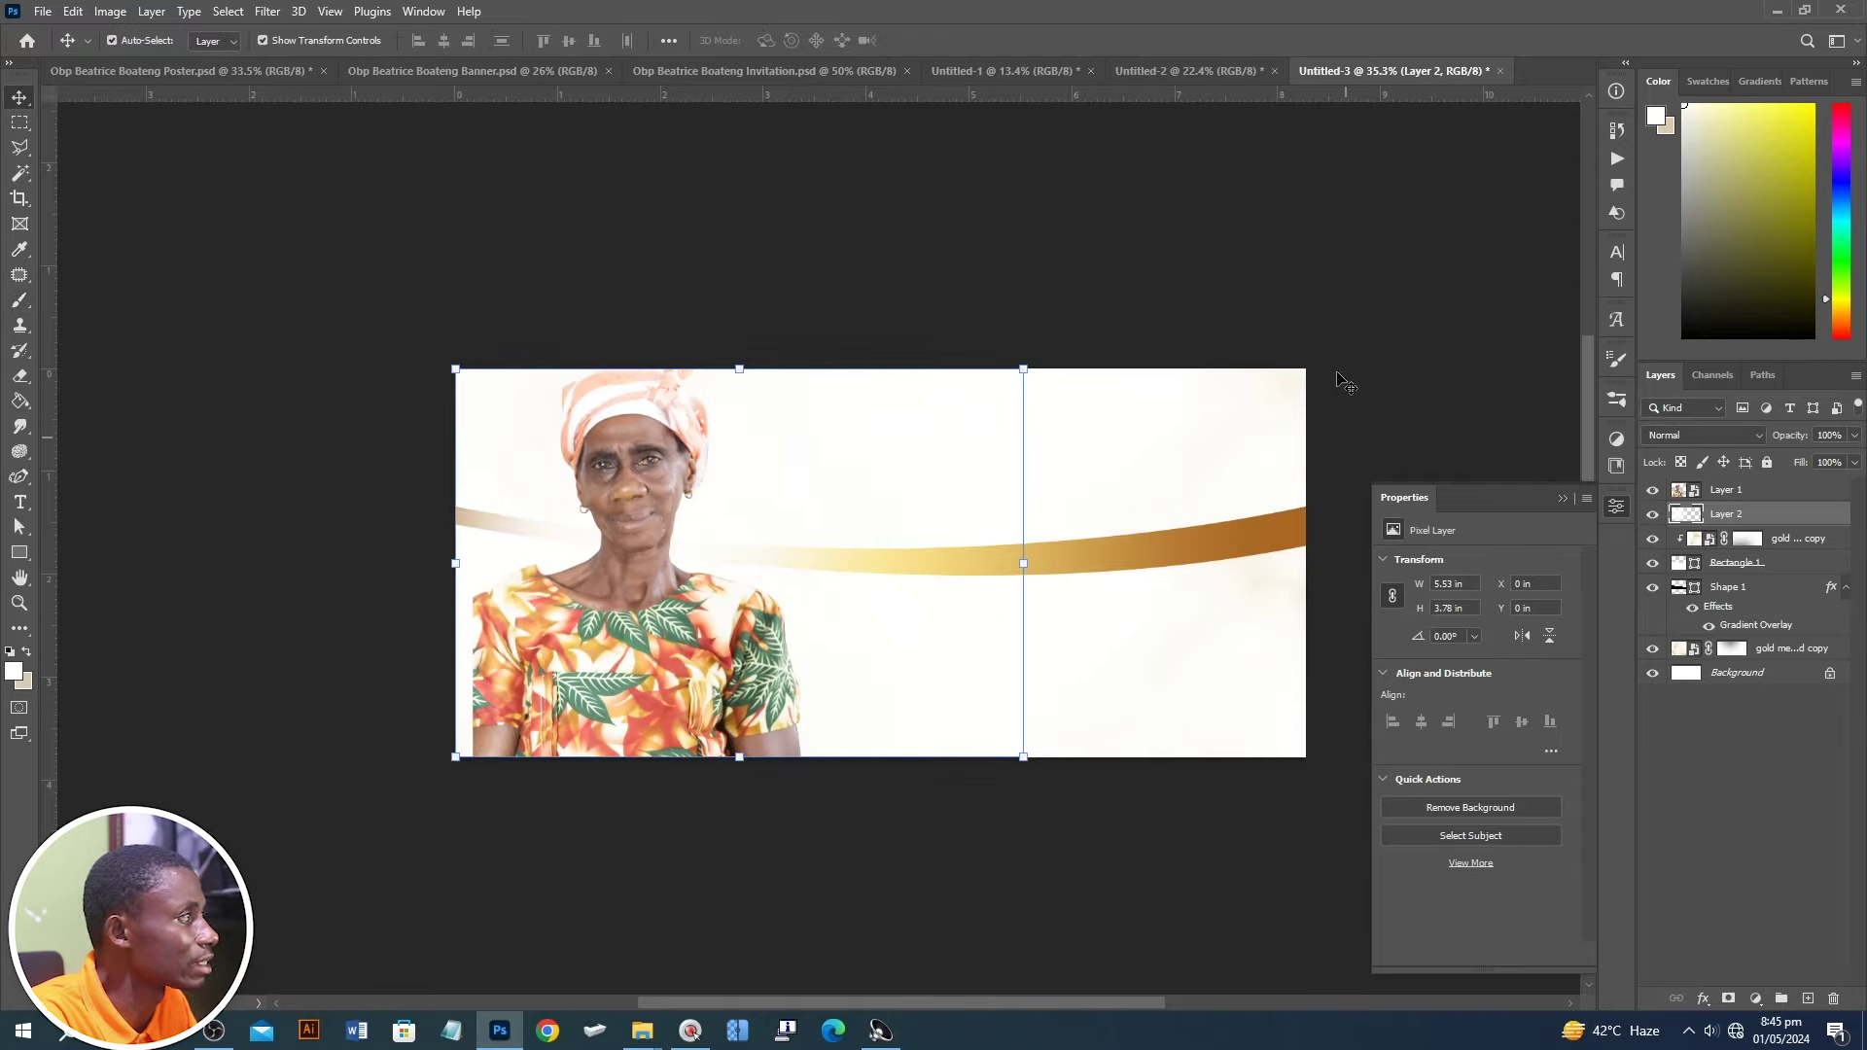
click(1339, 357)
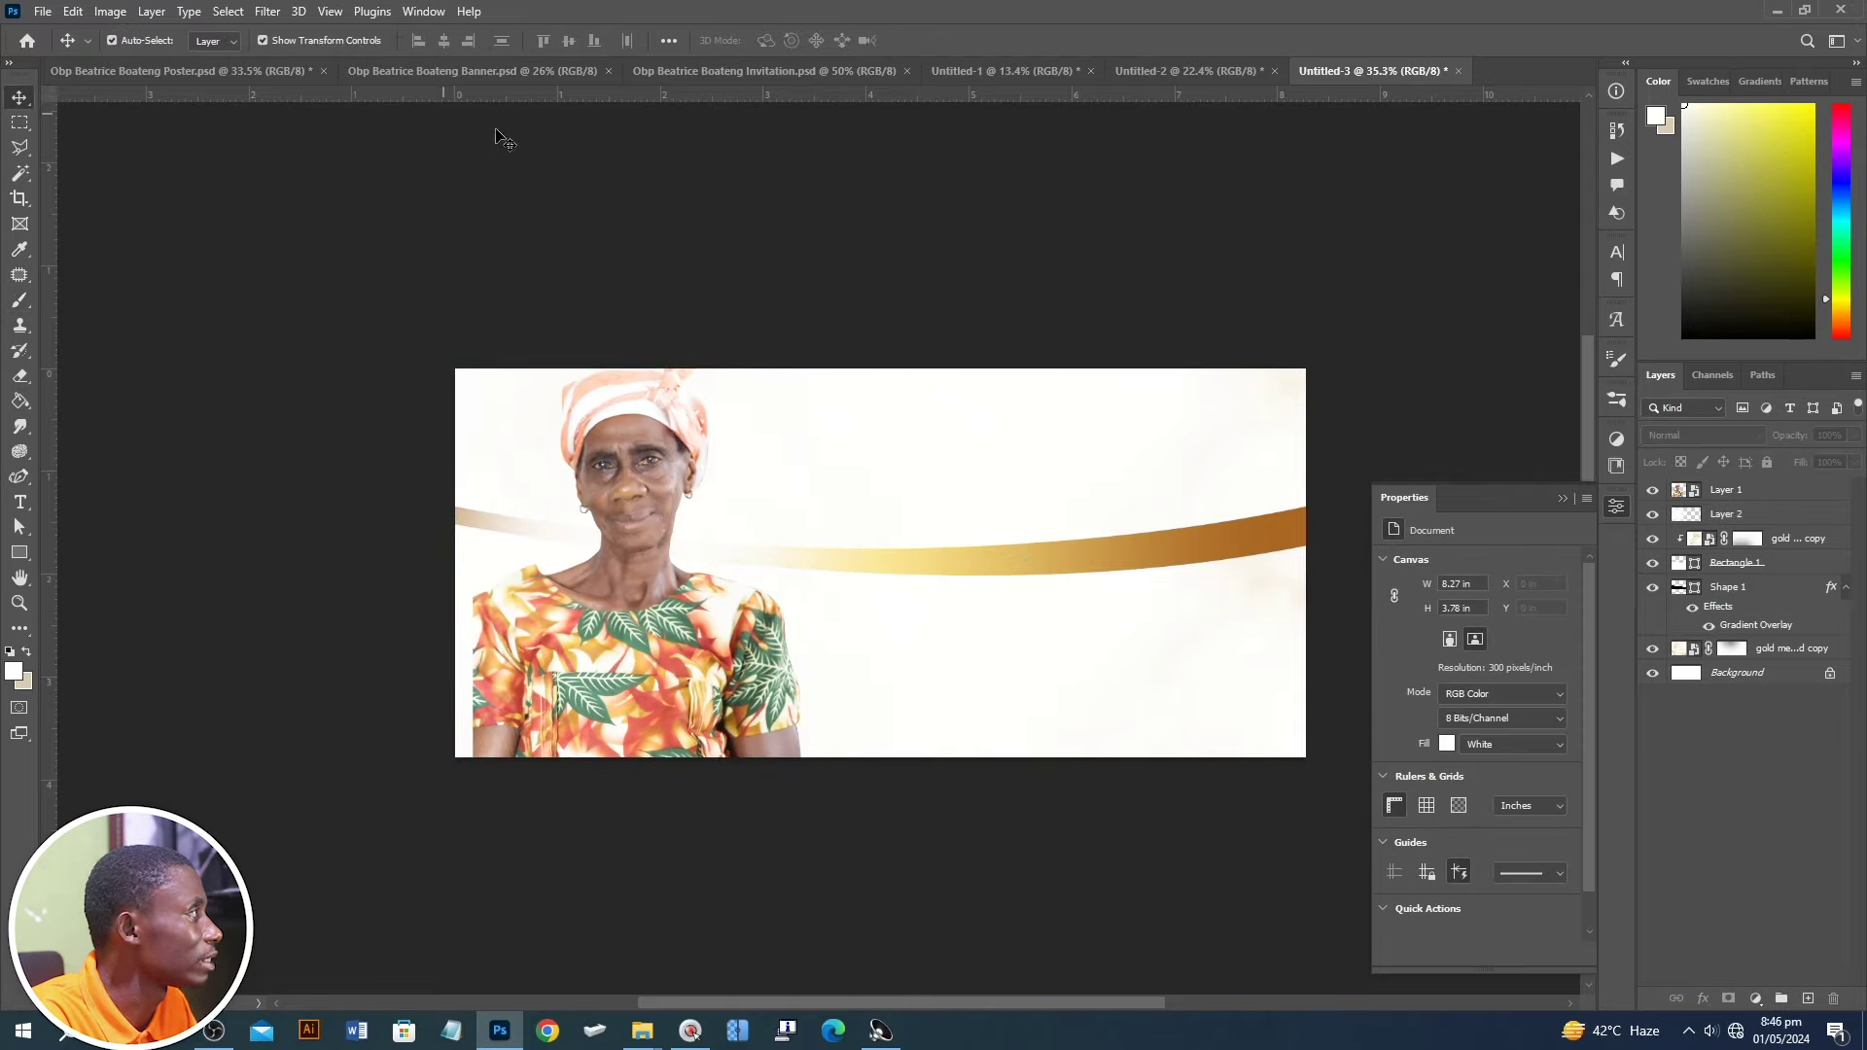
- Copy the FUNERAL, ARRANGEMENTS and details text layers from the poster onto the card, scaled down
click(701, 73)
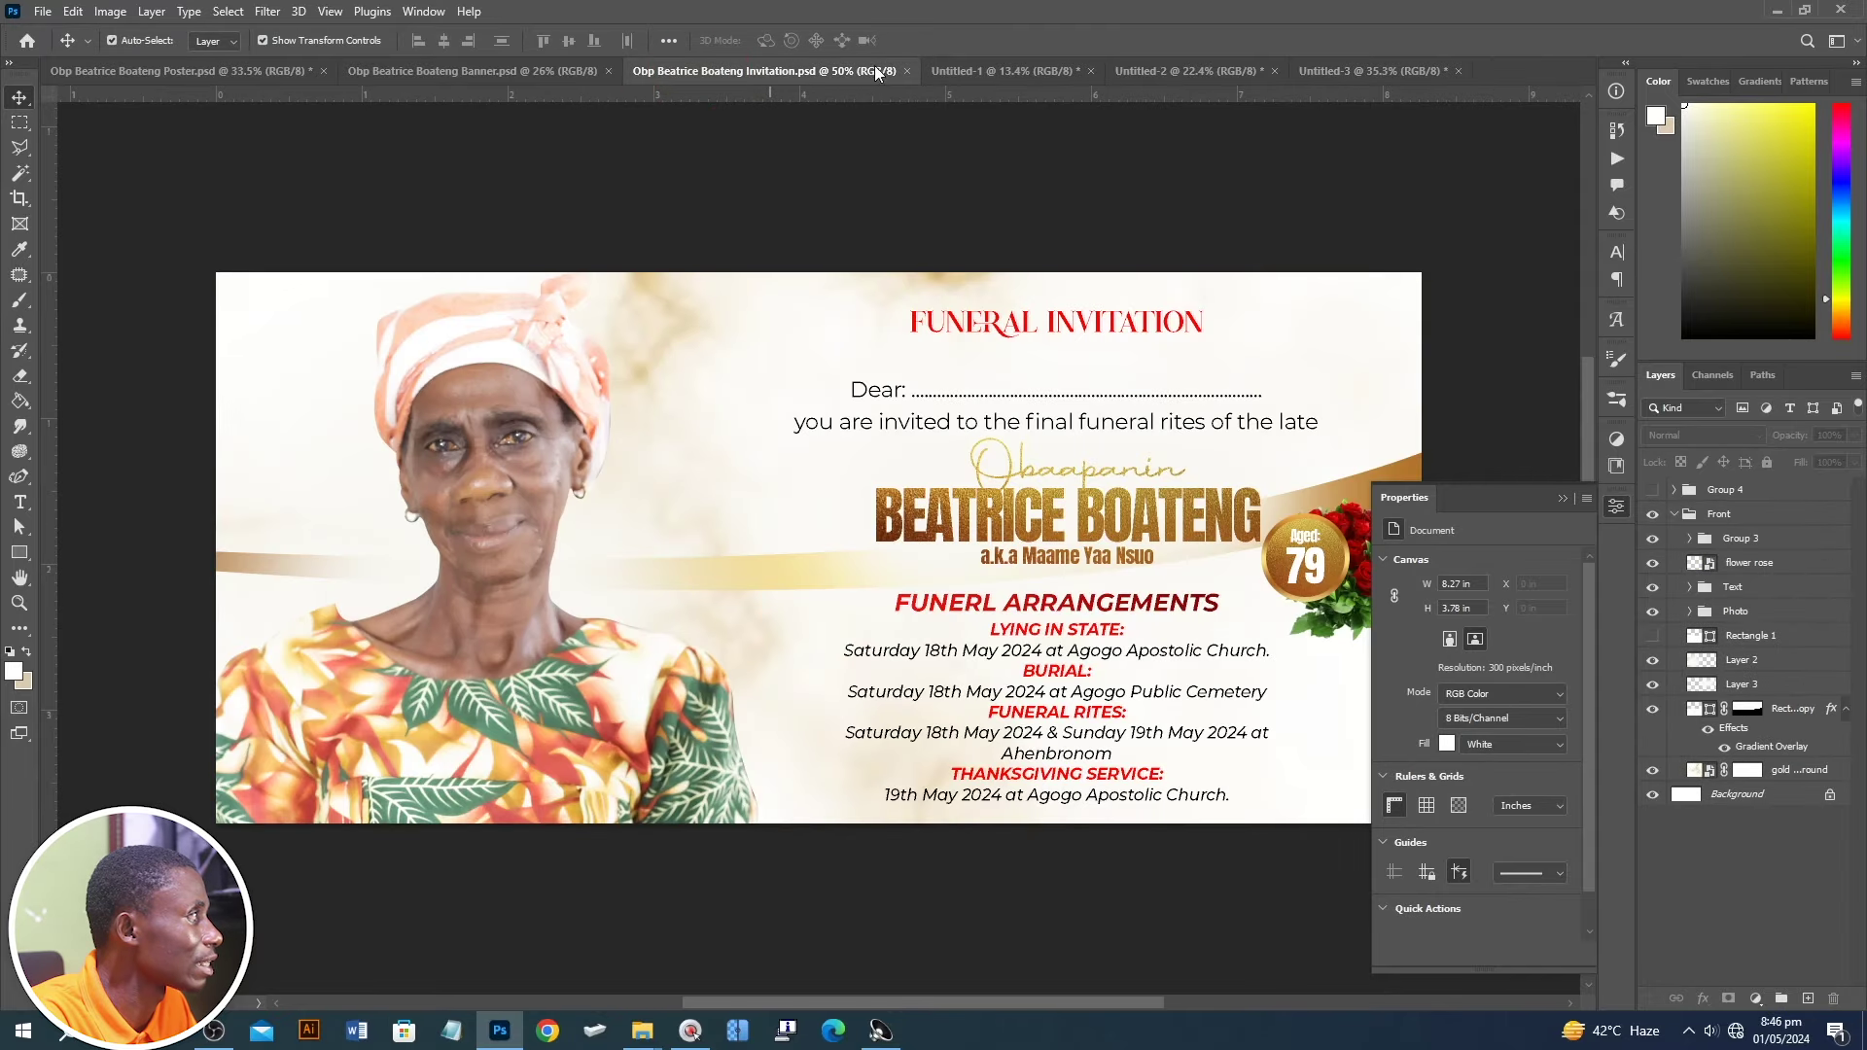
click(1001, 70)
scroll(981, 687, up, 2)
click(1010, 677)
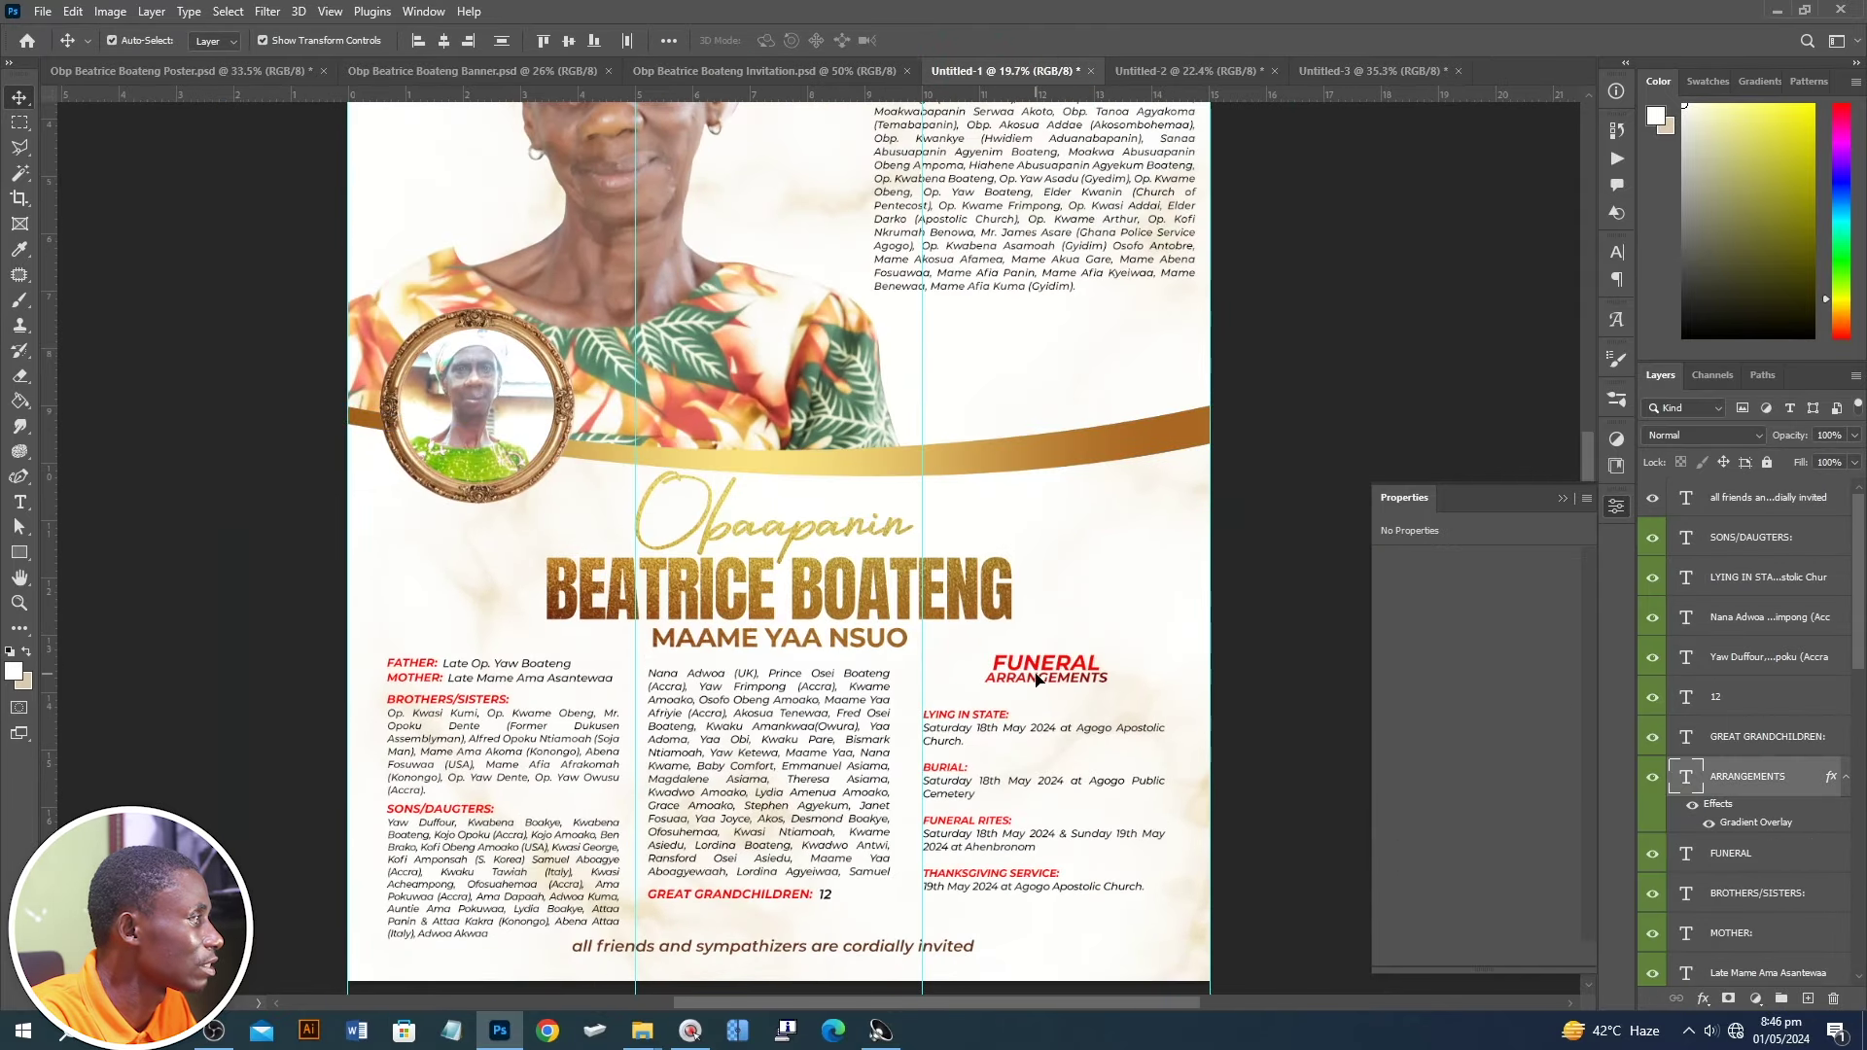
scroll(1045, 668, up, 2)
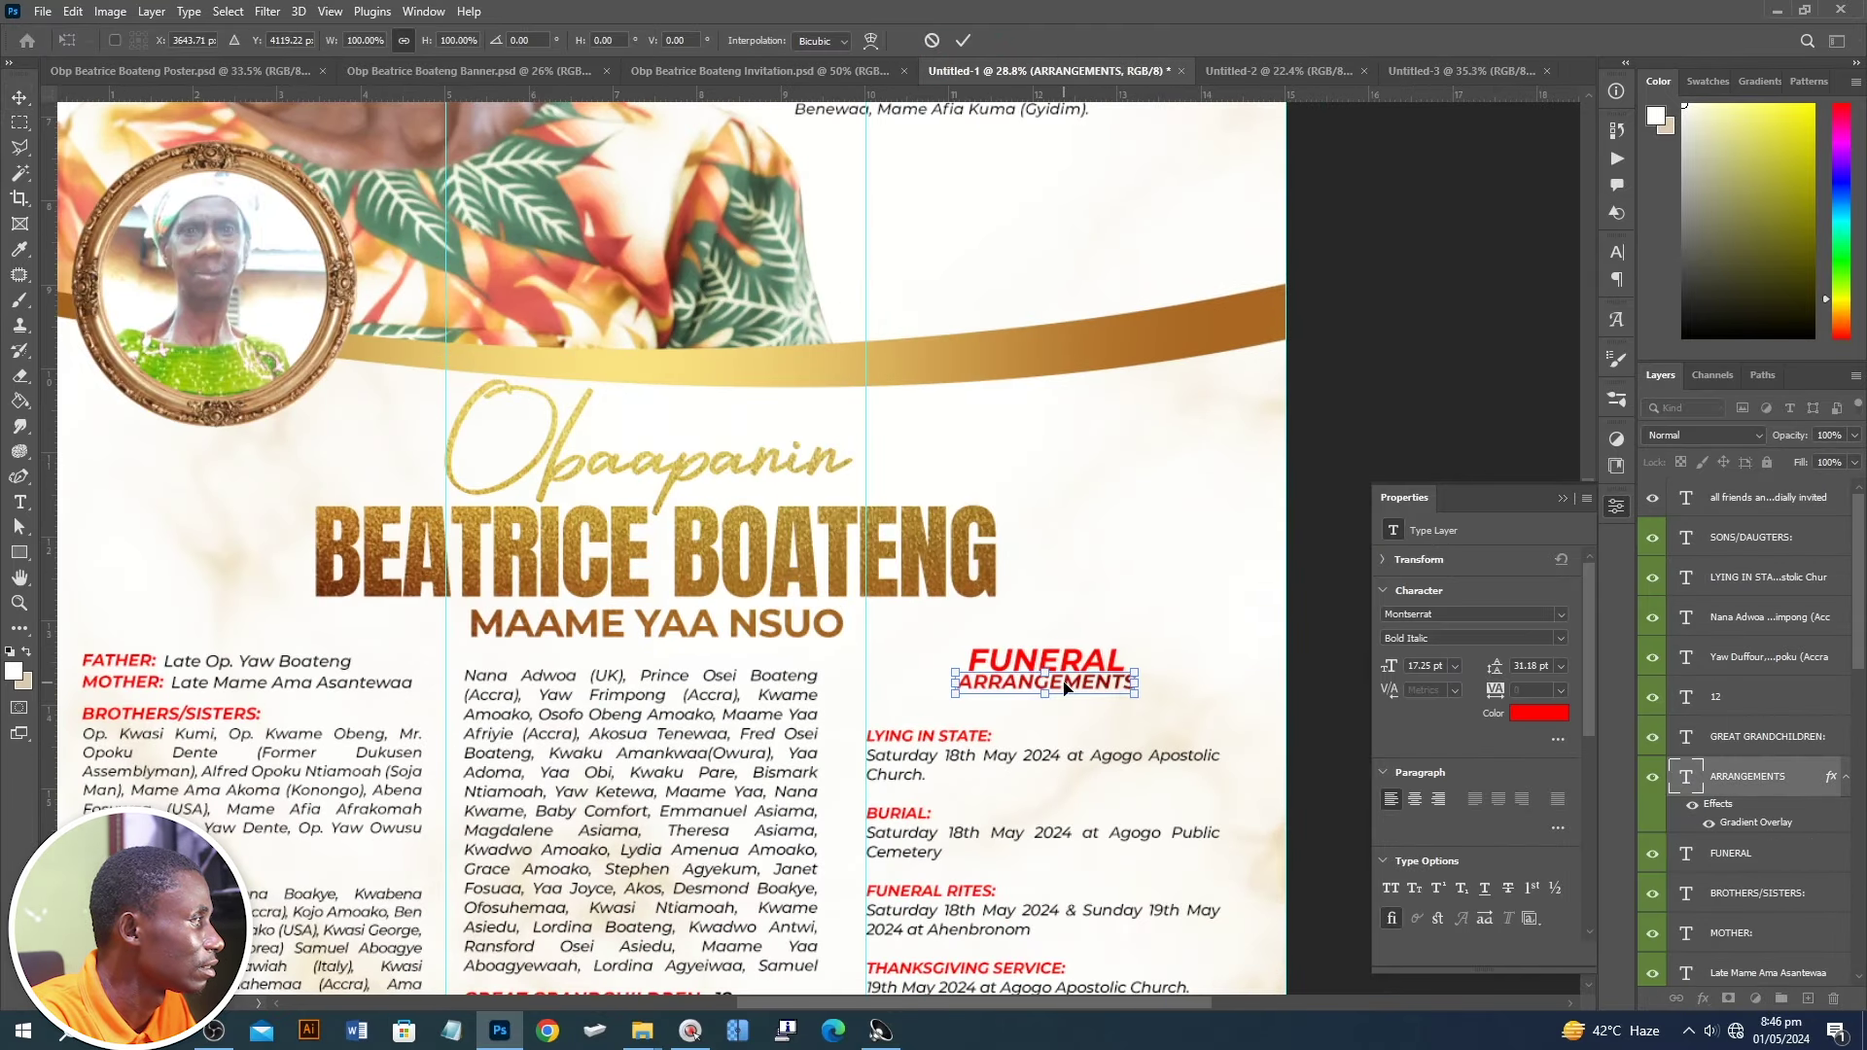
key(Return)
click(1120, 642)
scroll(1101, 680, up, 2)
scroll(1109, 685, up, 1)
scroll(1108, 686, down, 2)
click(1356, 73)
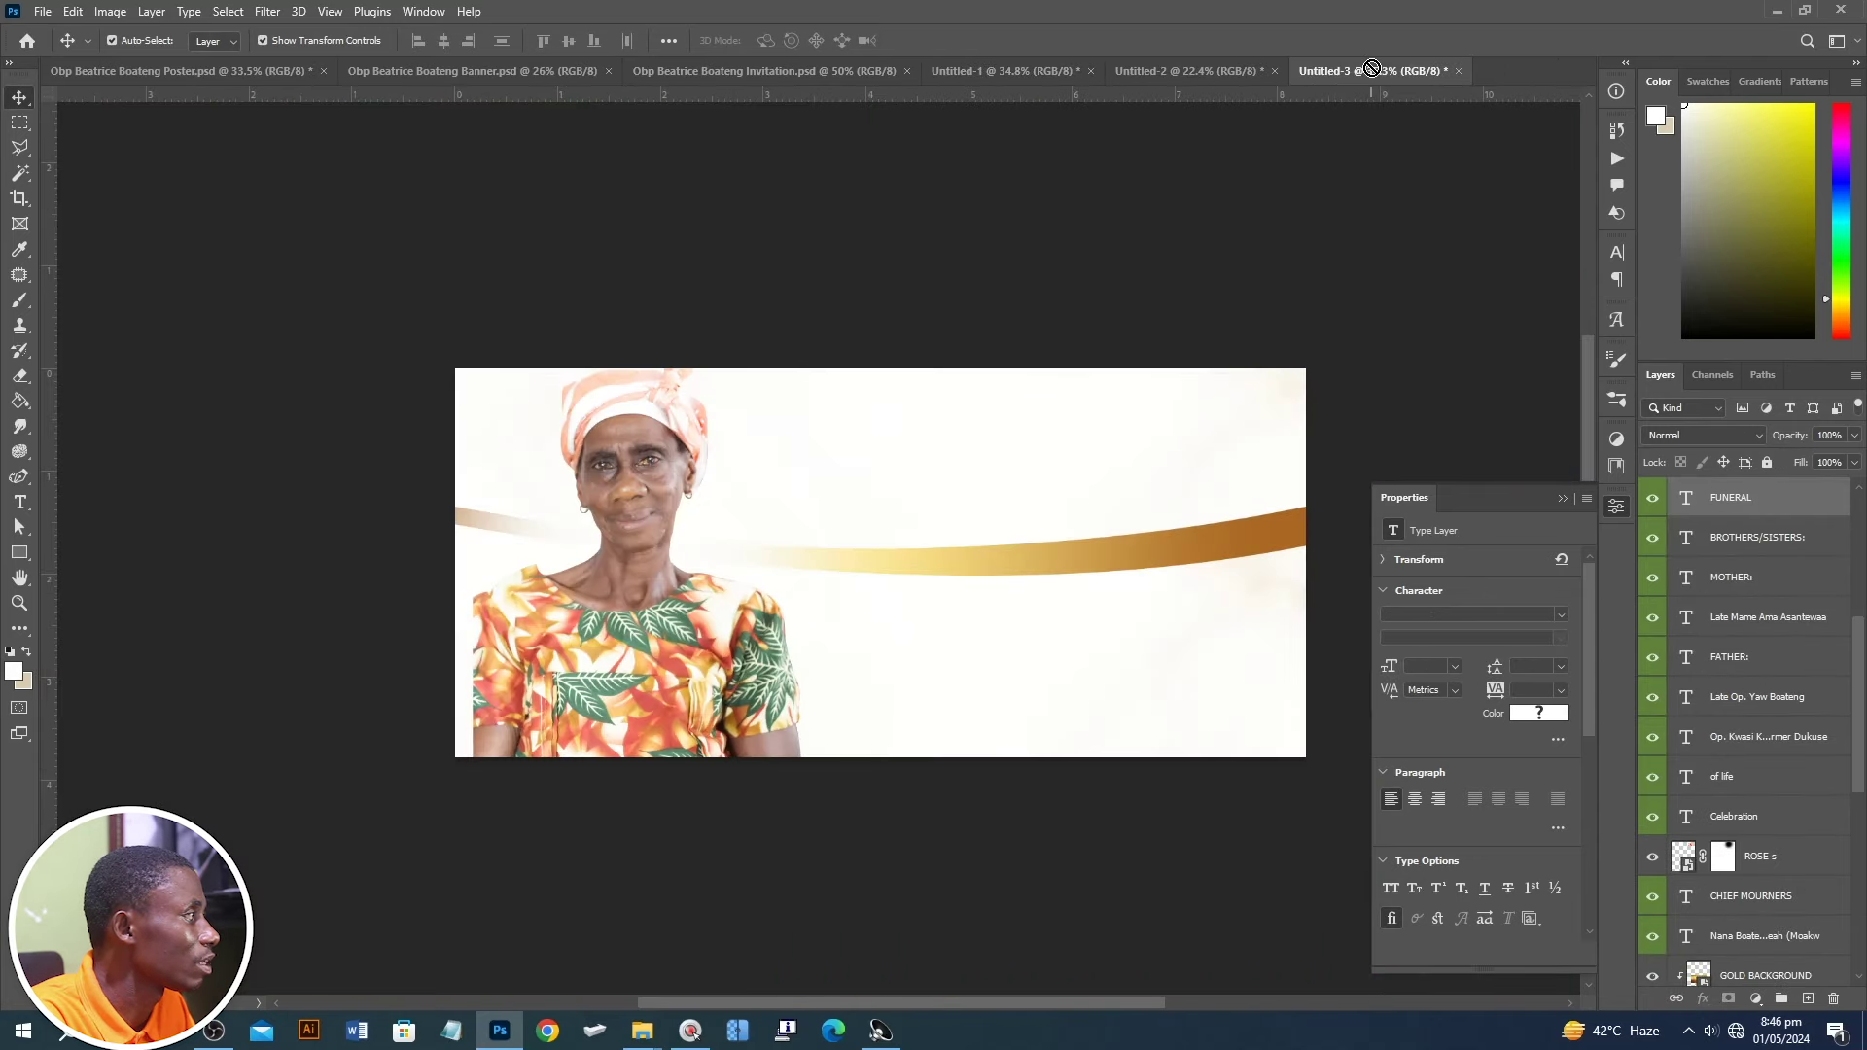
drag(1045, 679, 1040, 668)
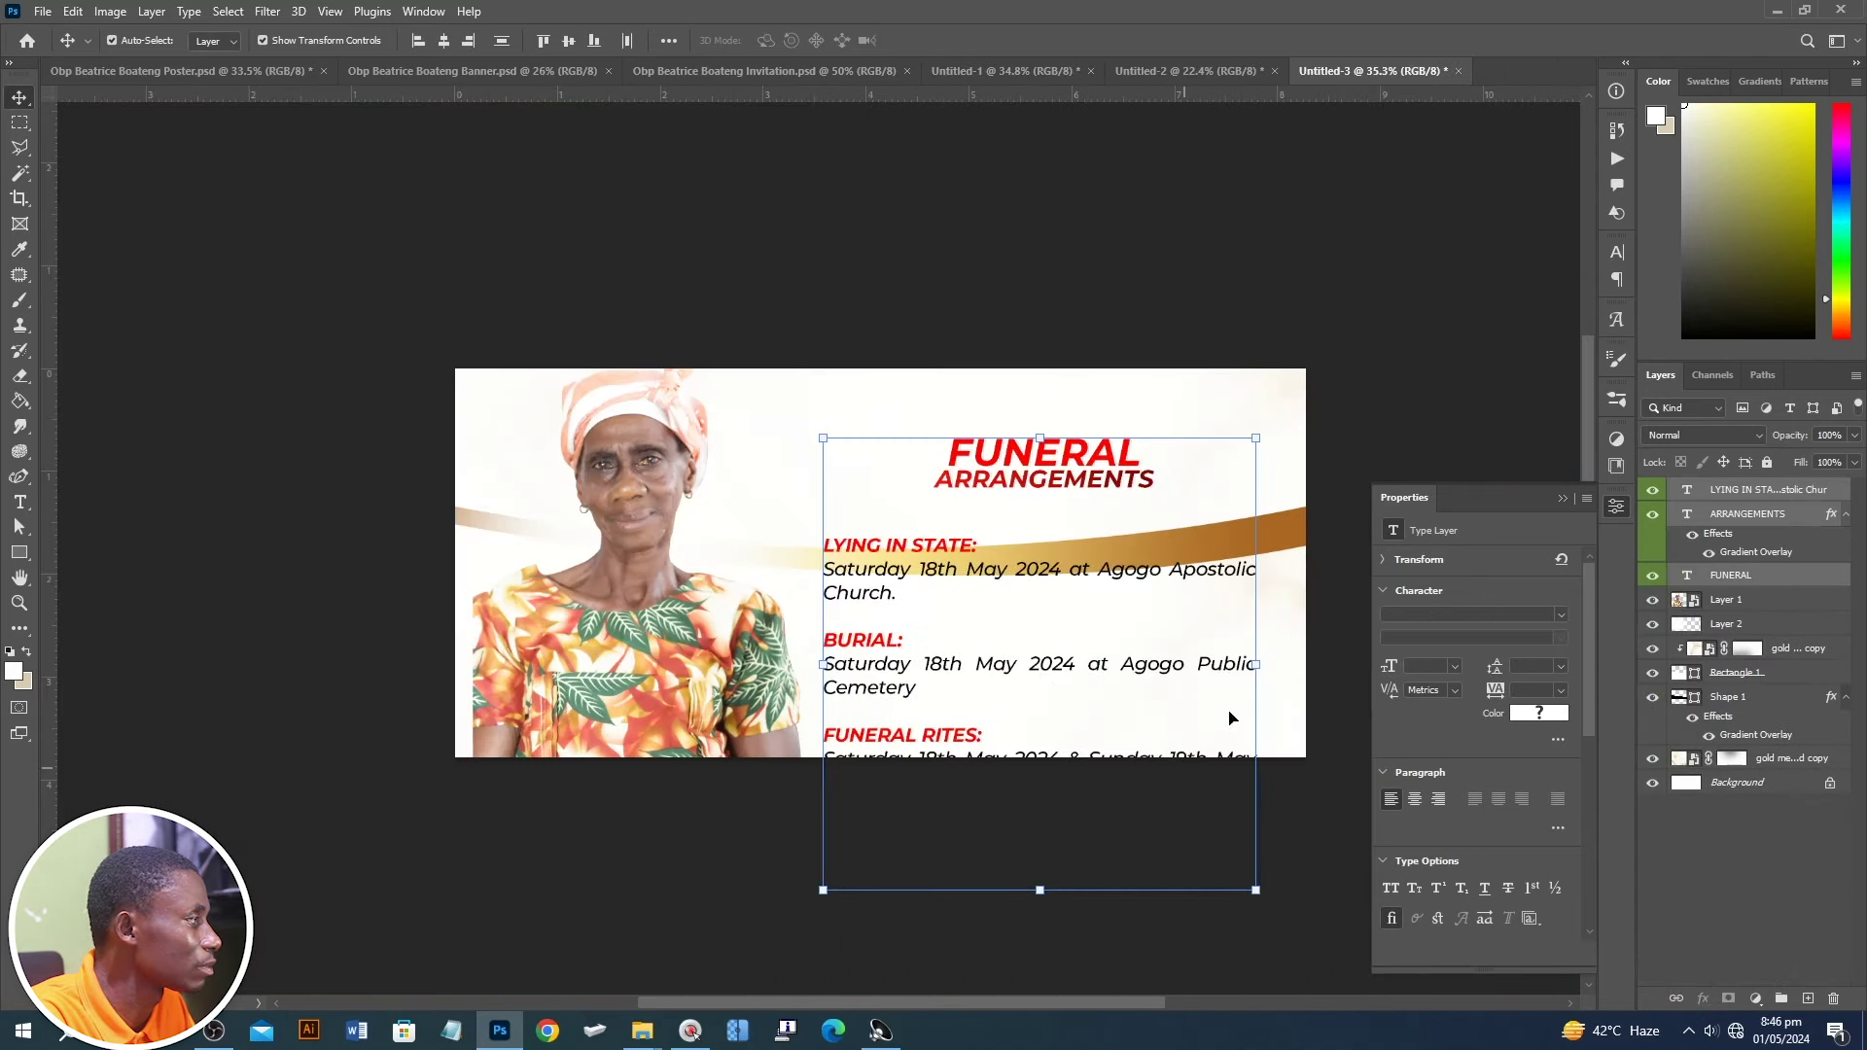
drag(1255, 449, 1132, 606)
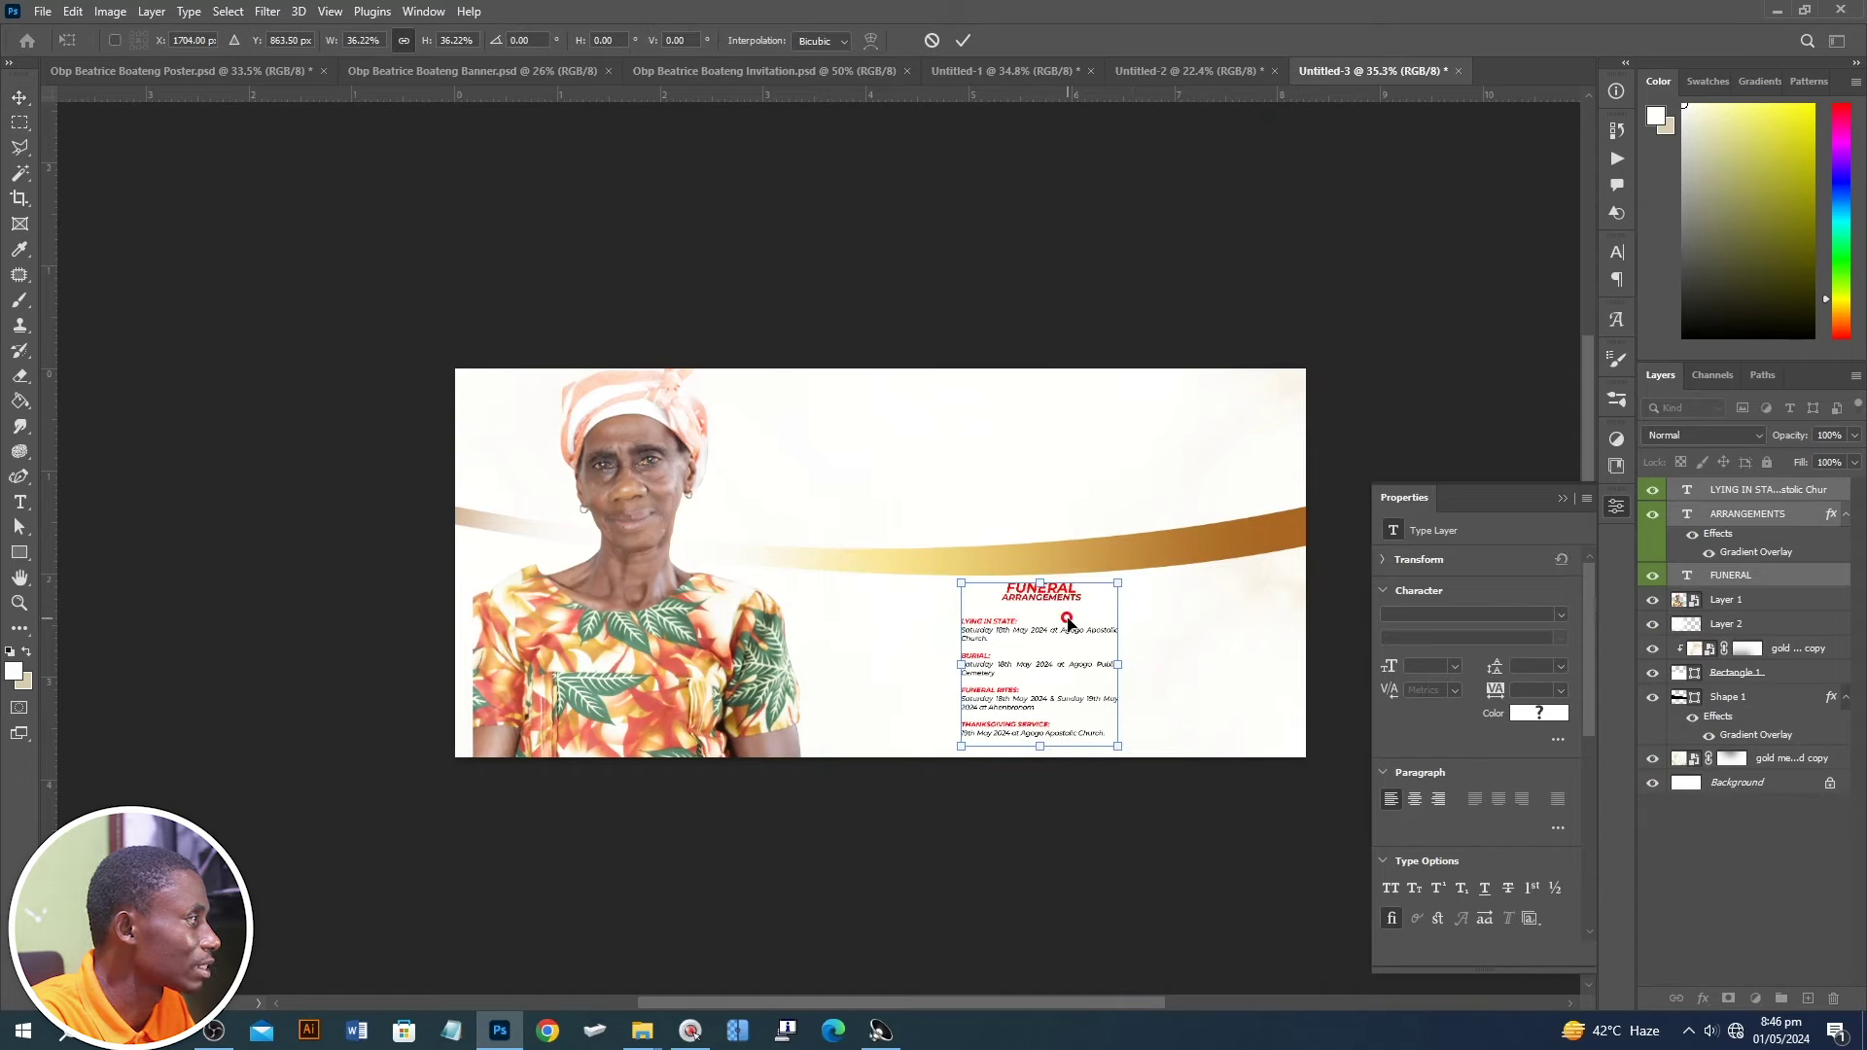
key(Return)
- Remove the blank lines from the details text and refit its text box
double_click(1041, 733)
key(ctrl+a)
drag(1119, 683, 1298, 686)
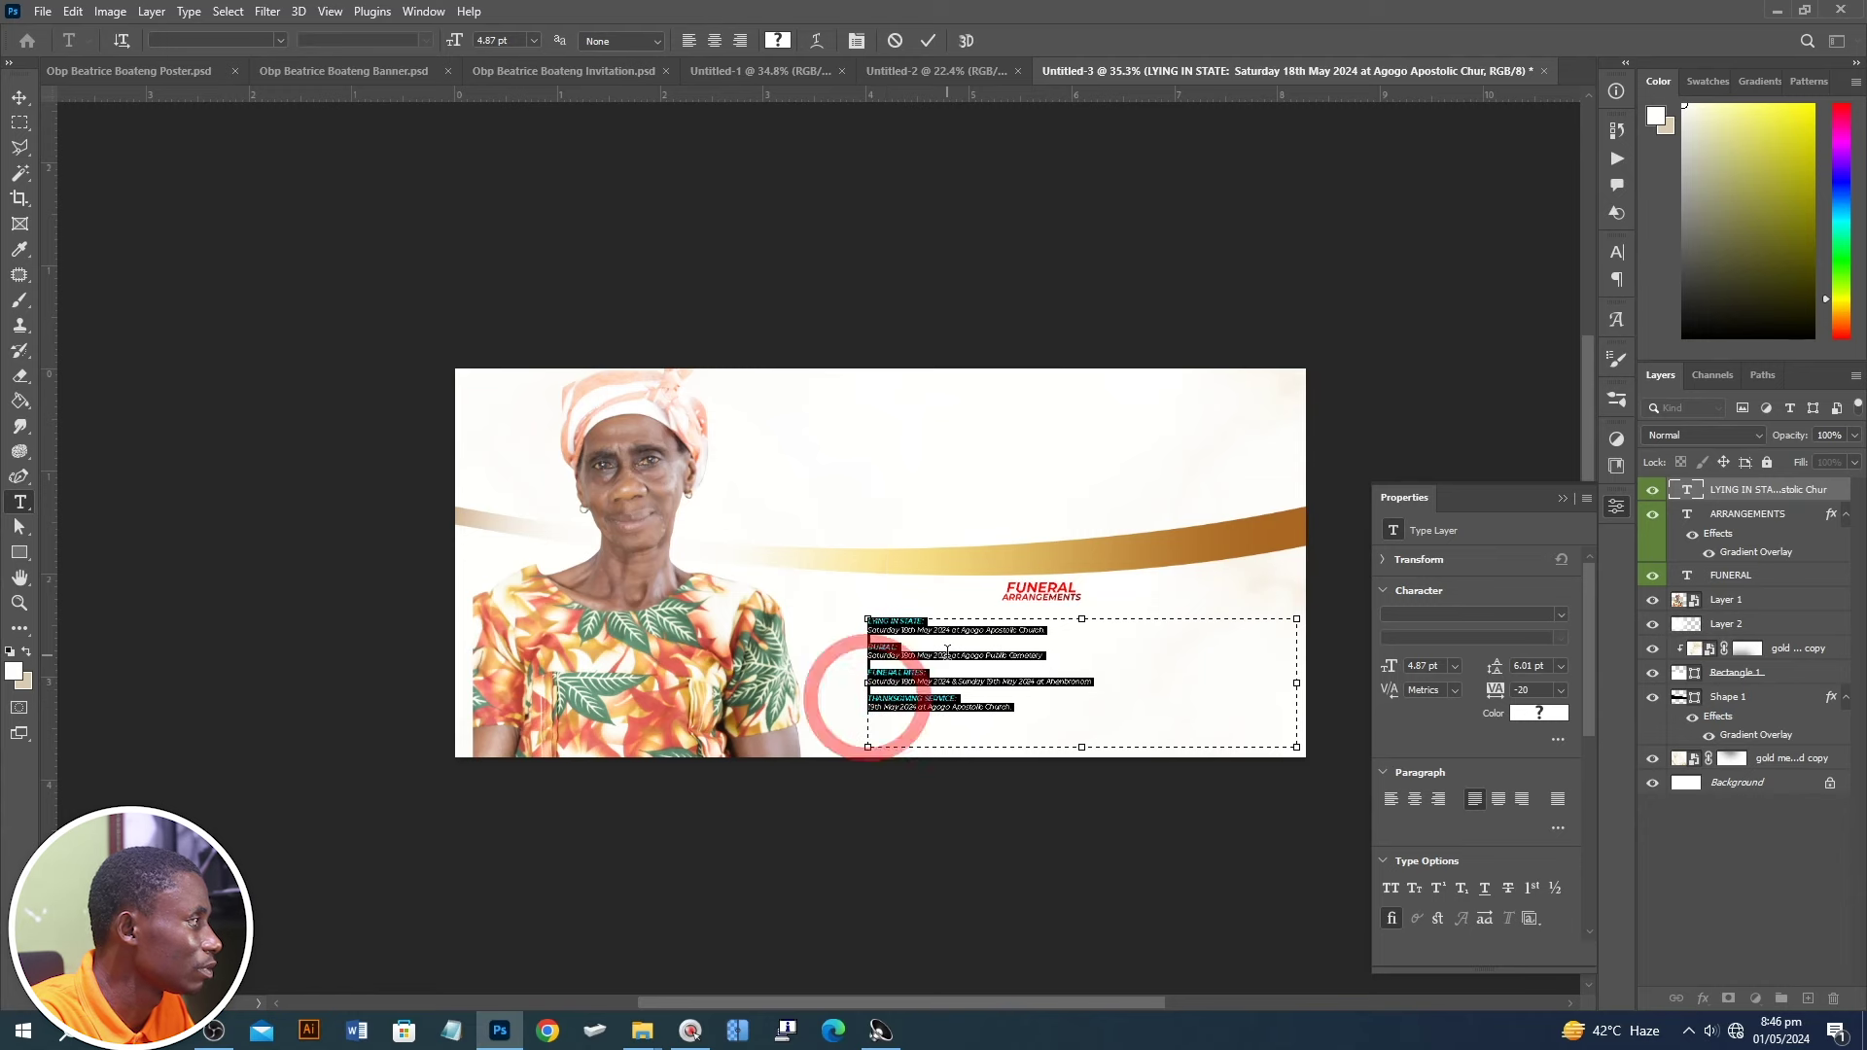
scroll(866, 691, up, 4)
click(890, 734)
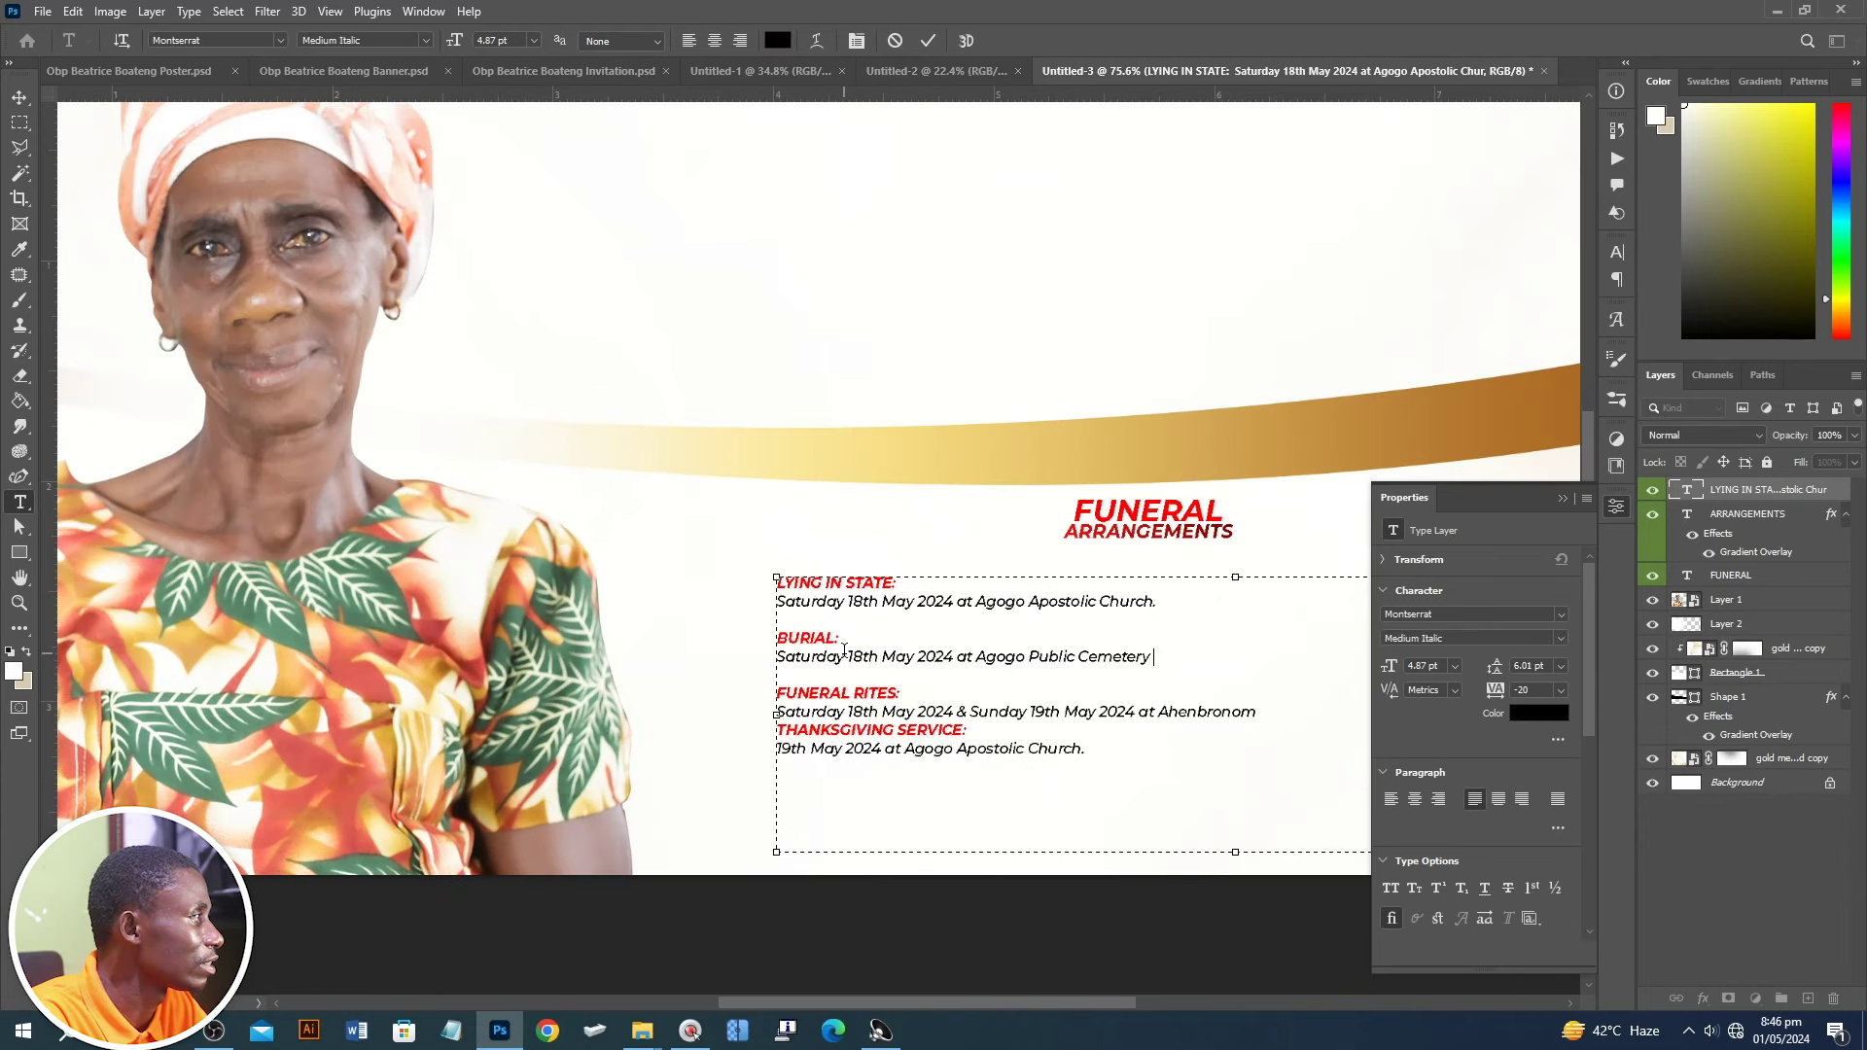
key(Delete)
key(Up)
key(Up)
key(Delete)
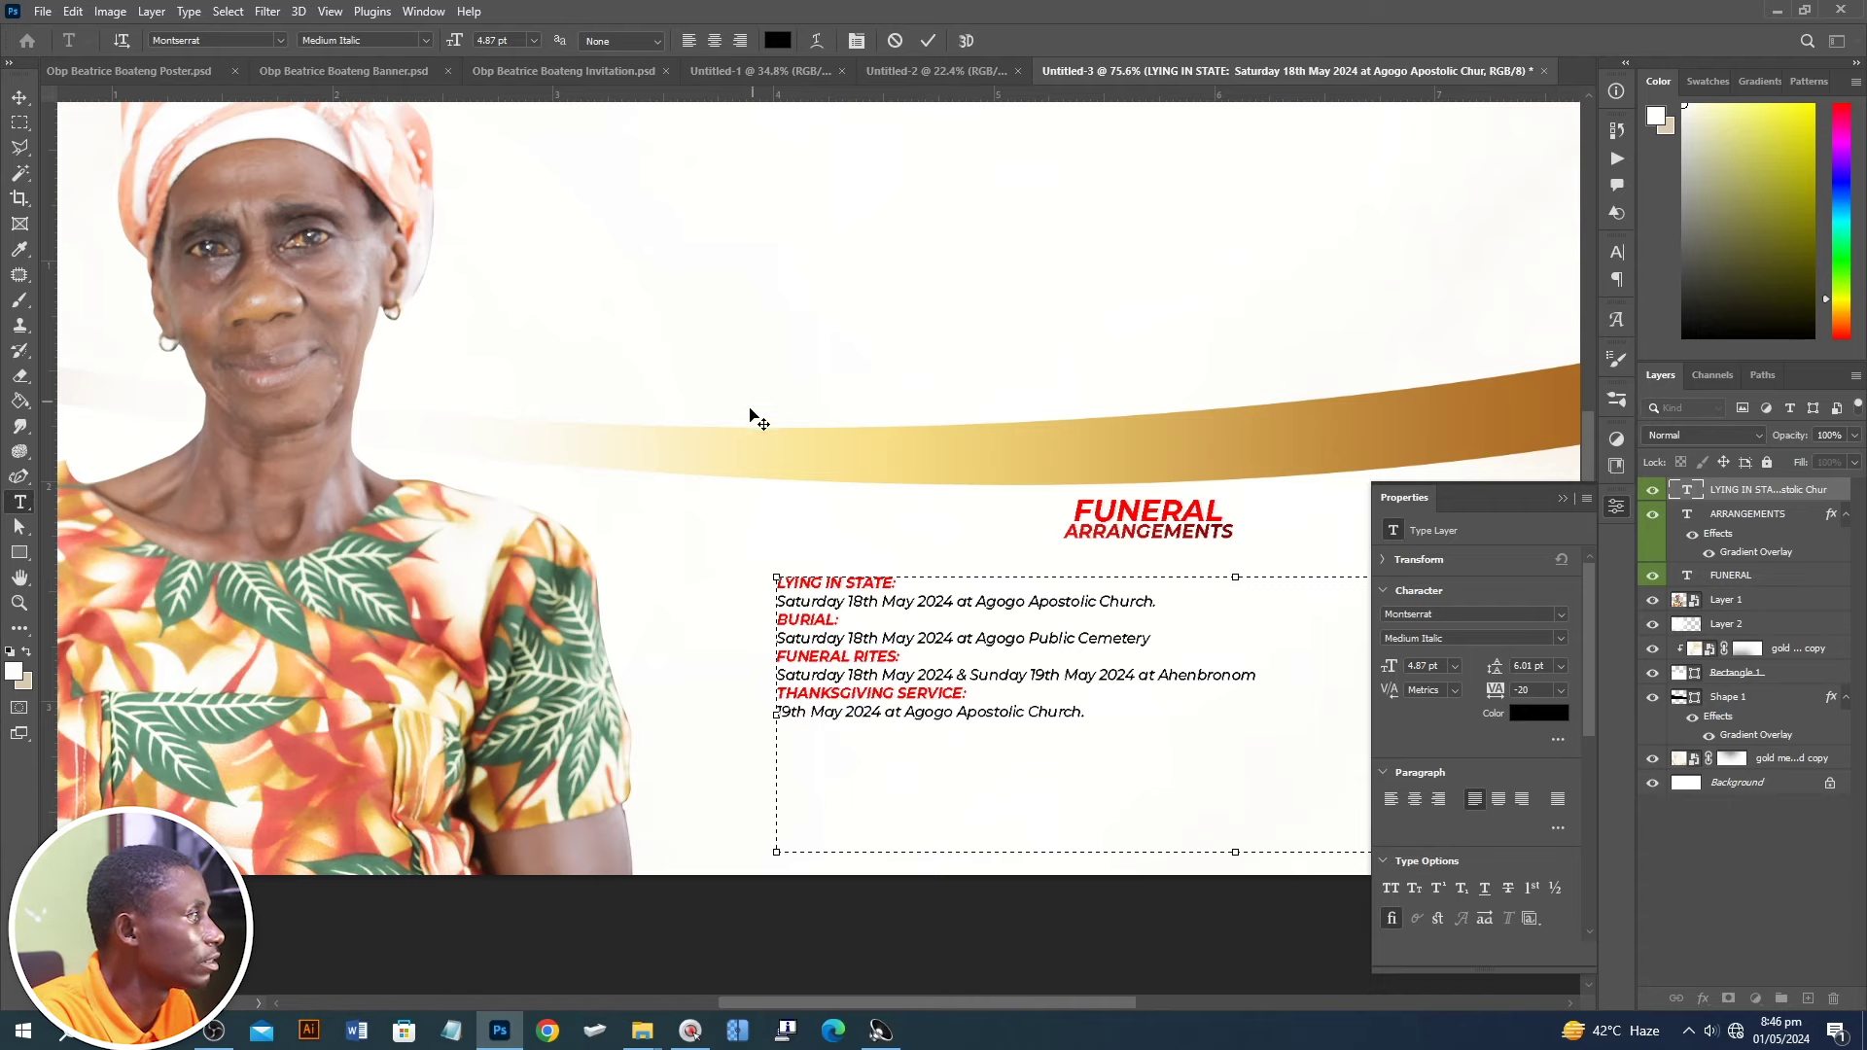
scroll(756, 422, down, 1)
click(1558, 499)
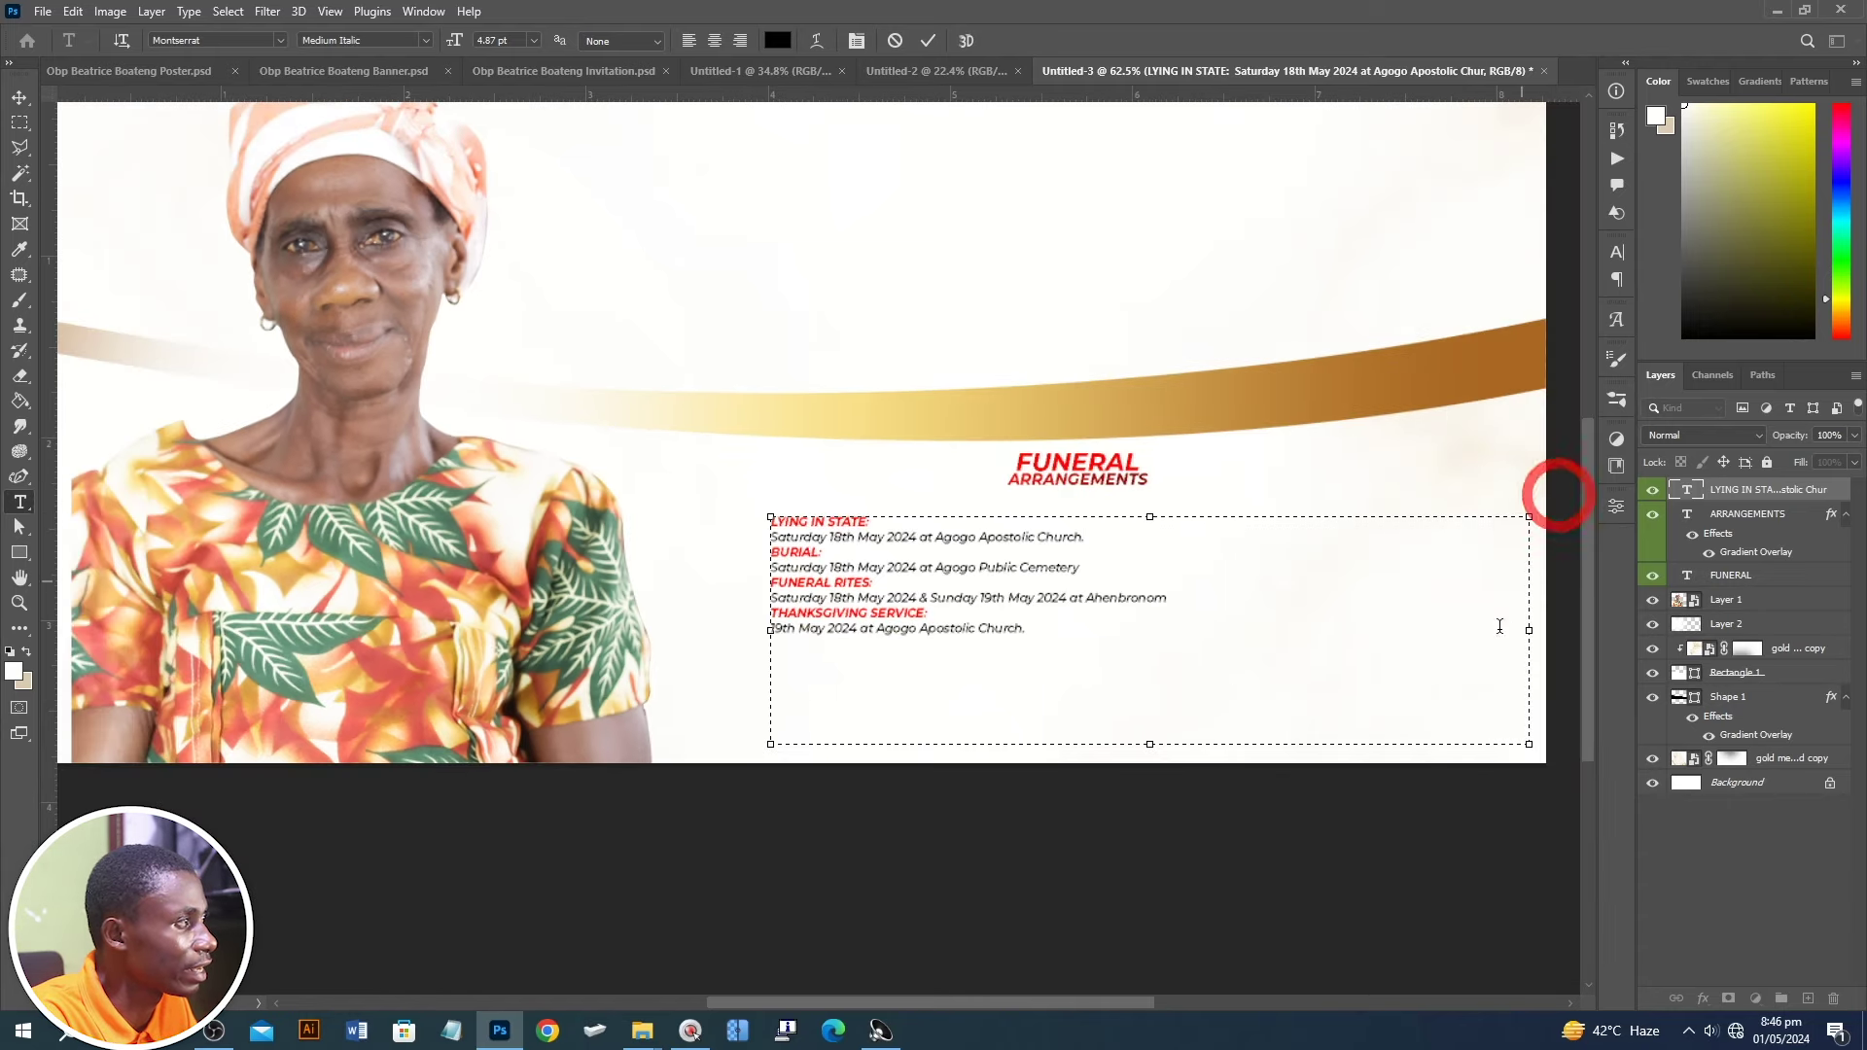
drag(1495, 730, 1218, 658)
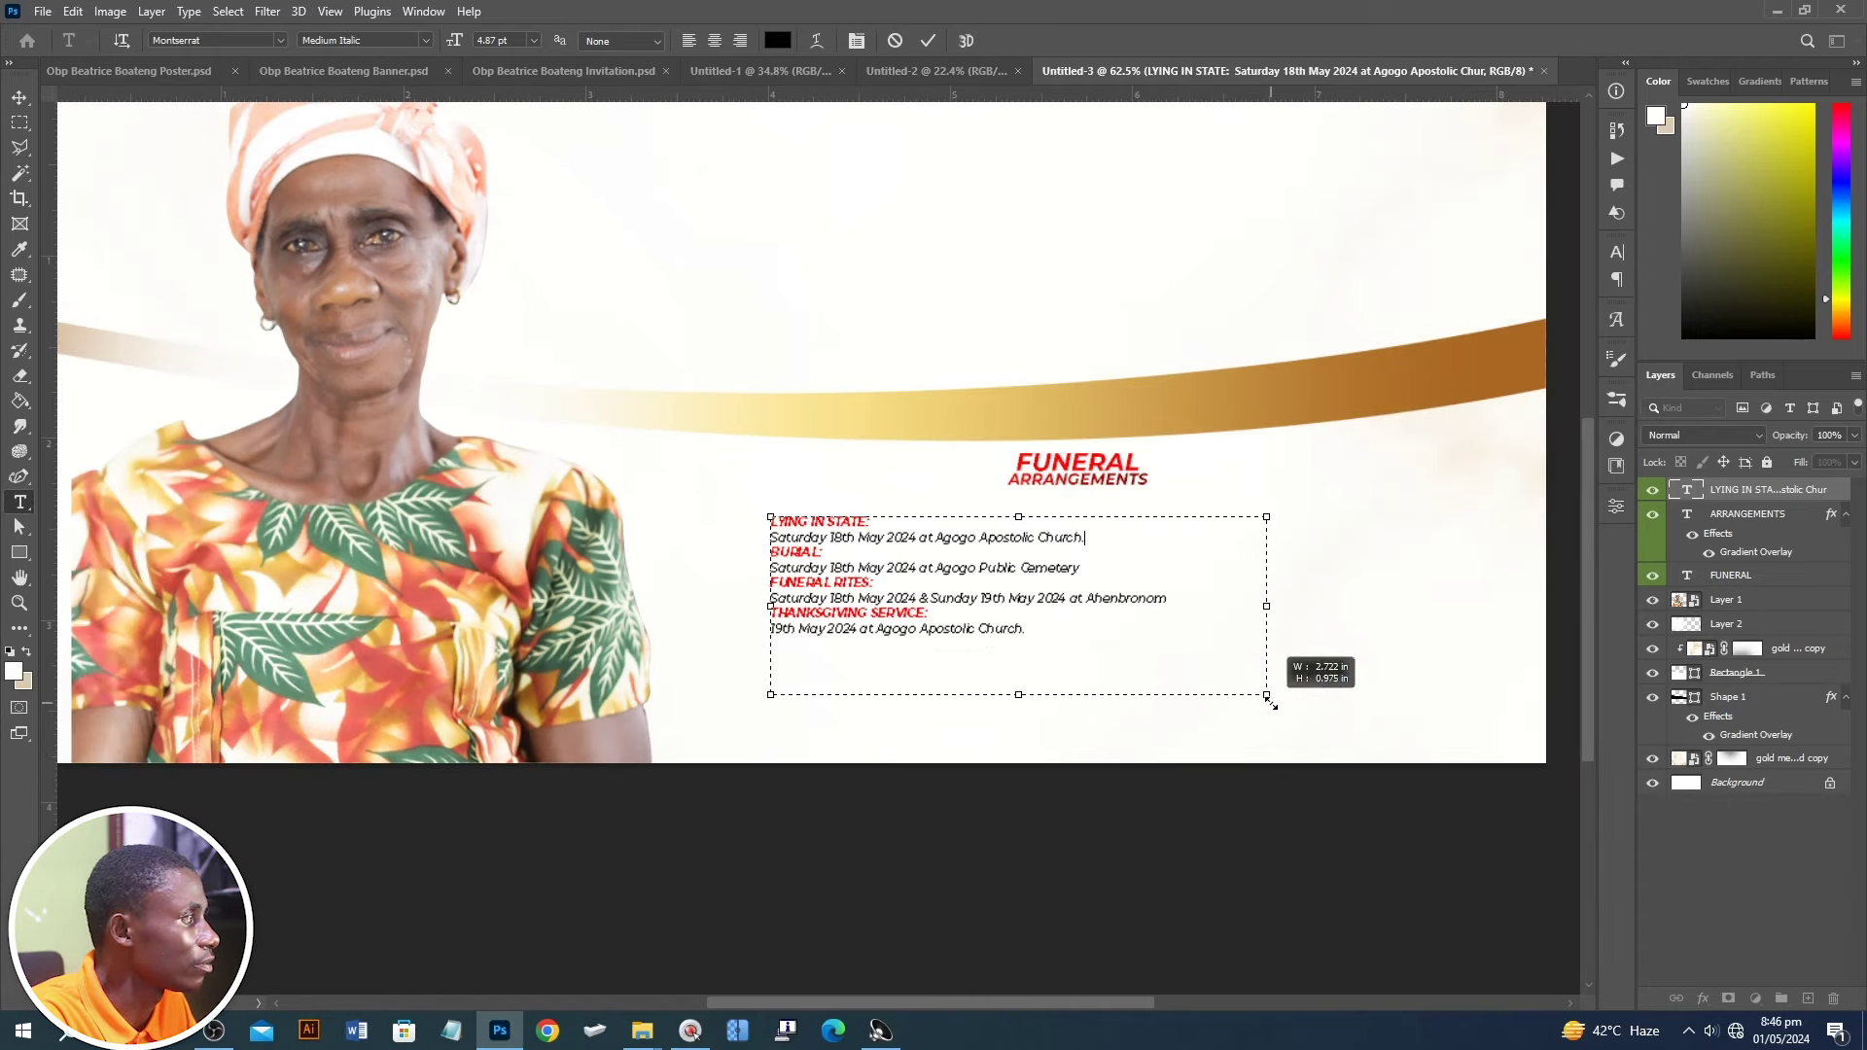
- Set the details text to 6 pt with wider leading, then enlarge it below the gold band
key(ctrl+a)
drag(455, 41, 456, 42)
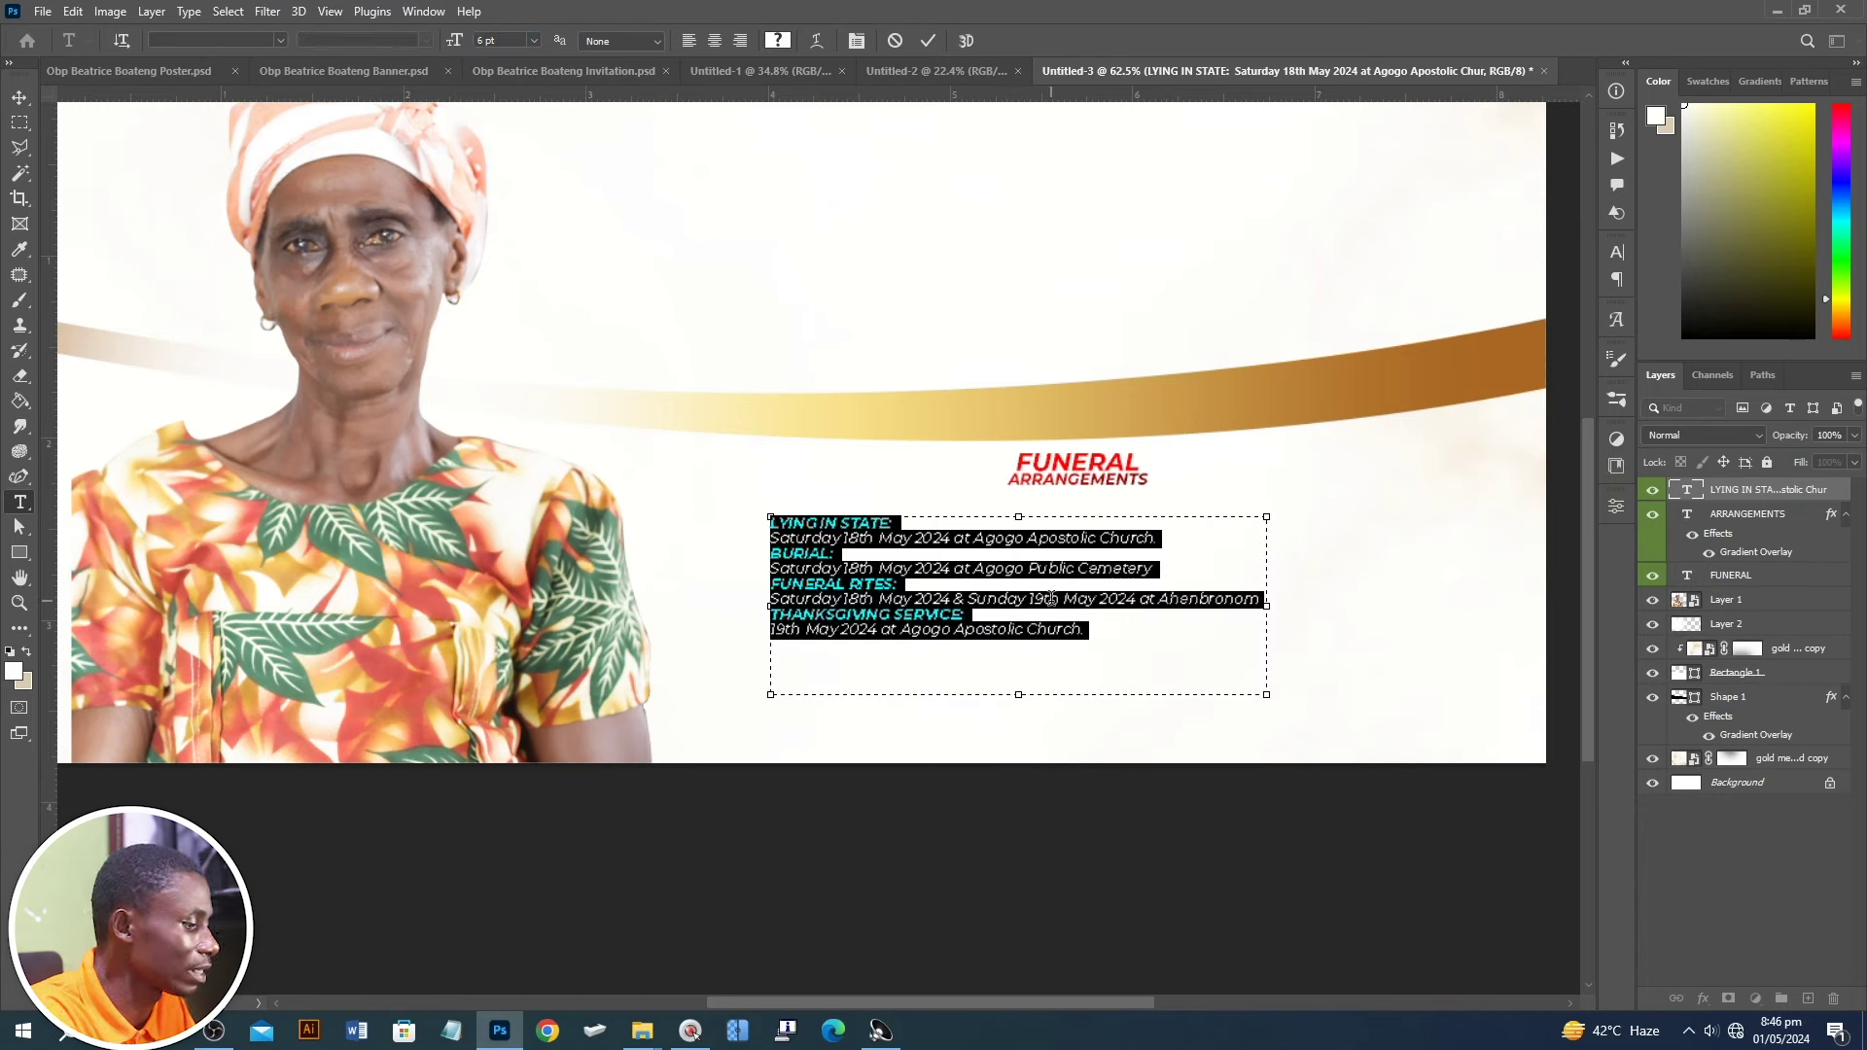
key(alt+Down)
key(alt+Down)
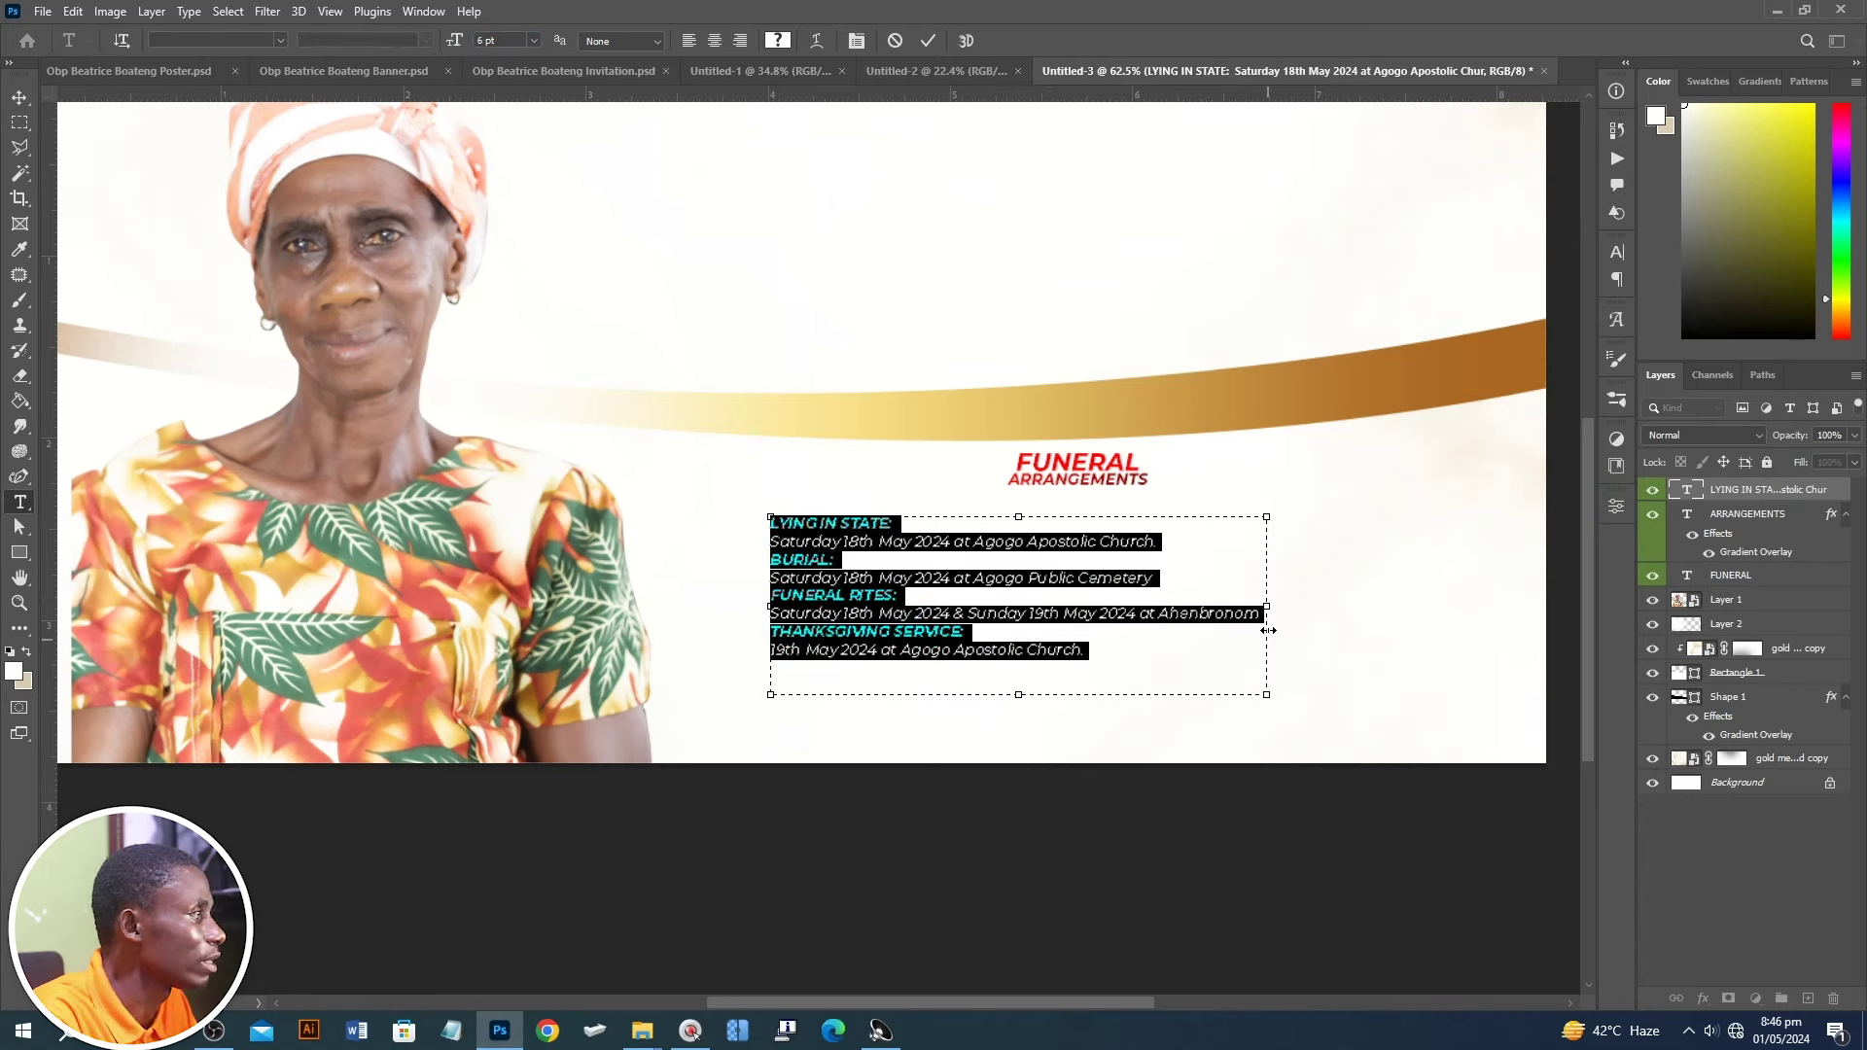
click(928, 41)
key(v)
drag(1338, 702, 1458, 733)
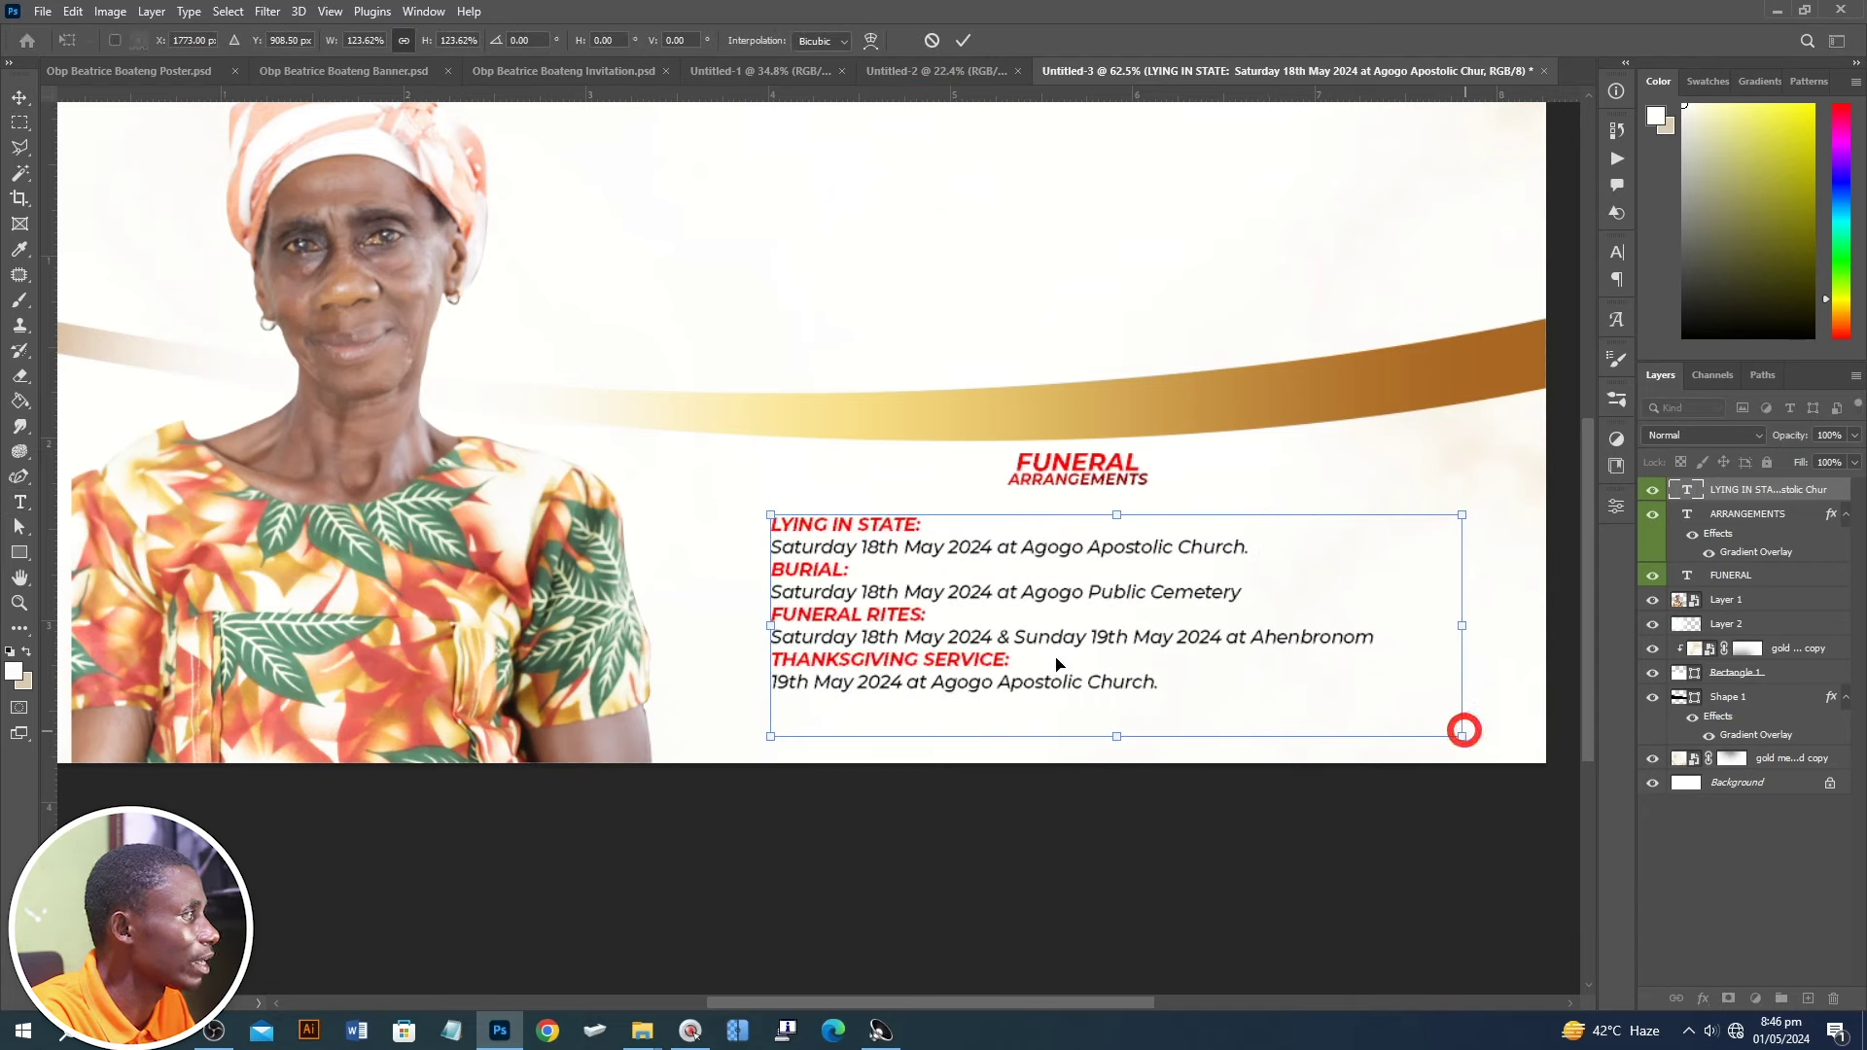
drag(1041, 654, 996, 676)
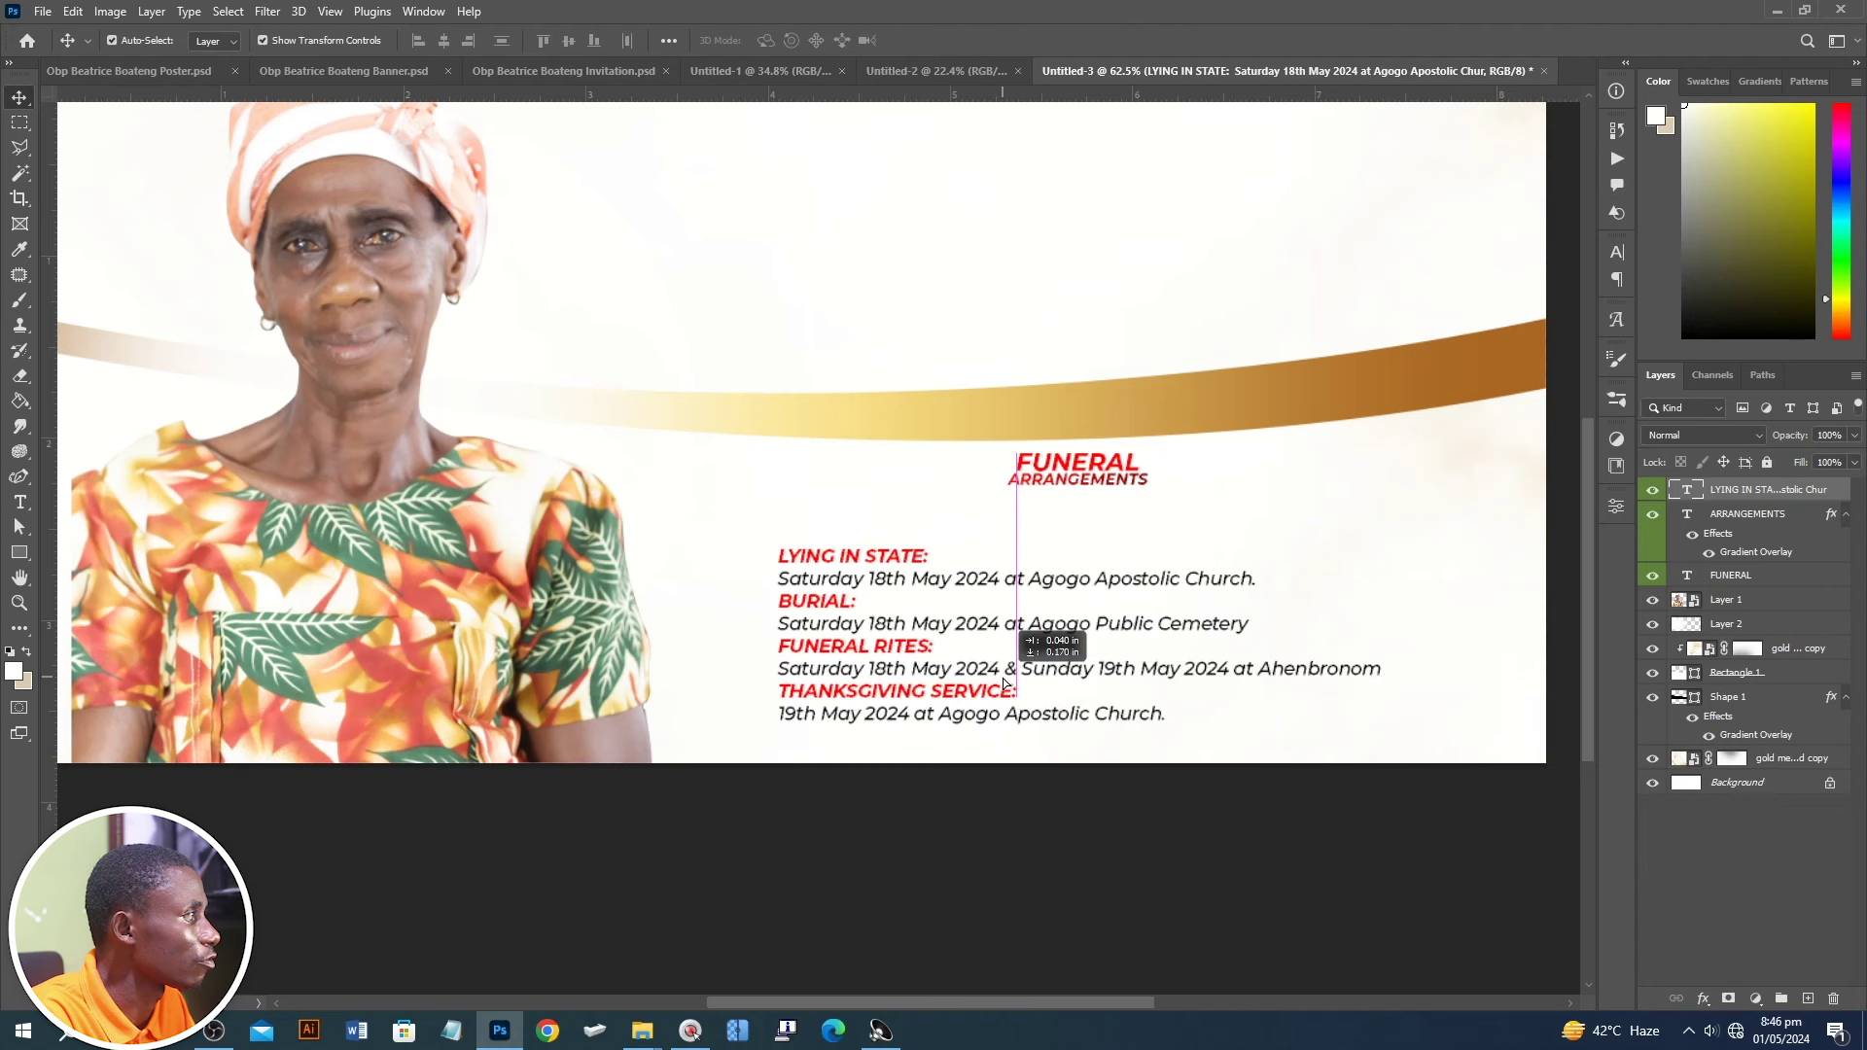
scroll(1042, 466, up, 2)
- Place FUNERAL and ARRANGEMENTS side by side on one line above LYING IN STATE
click(1053, 467)
drag(1053, 467, 801, 548)
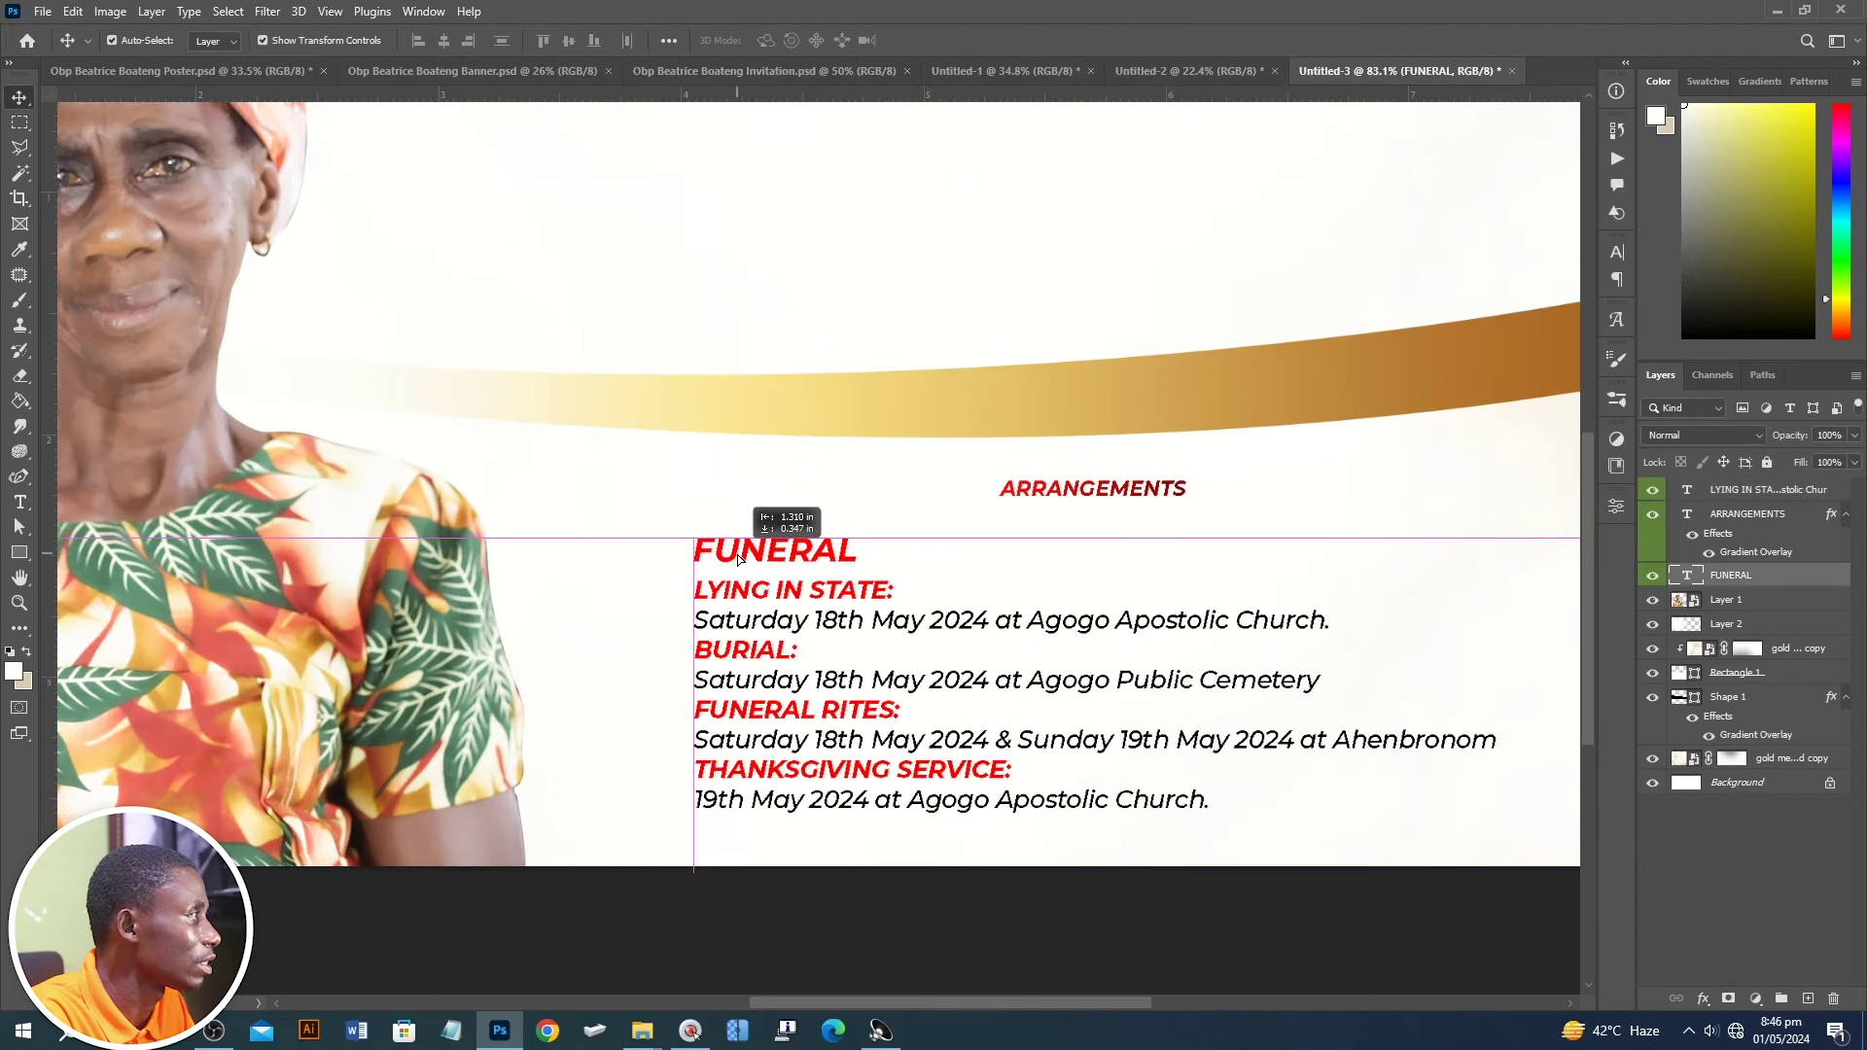
drag(1108, 491, 958, 559)
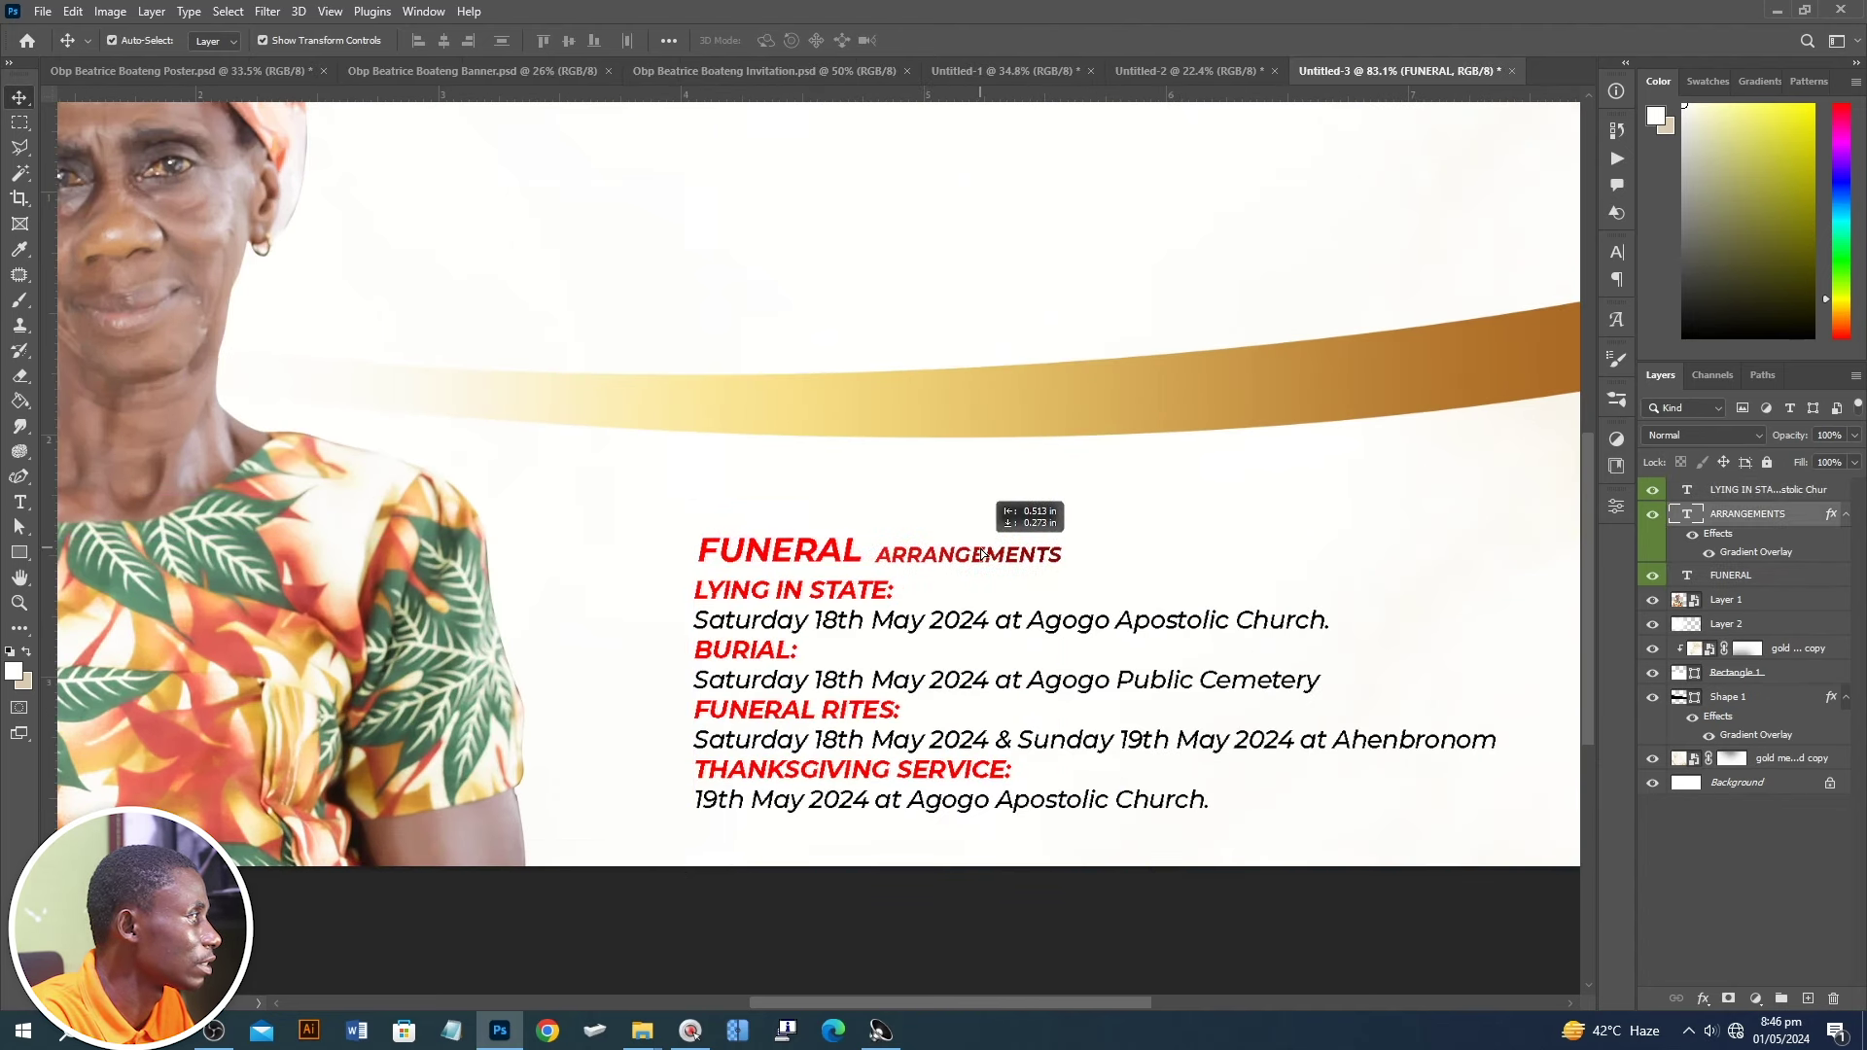
scroll(1022, 486, down, 2)
- Paste the invitation heading and name group and position it across the gold band
key(ctrl+v)
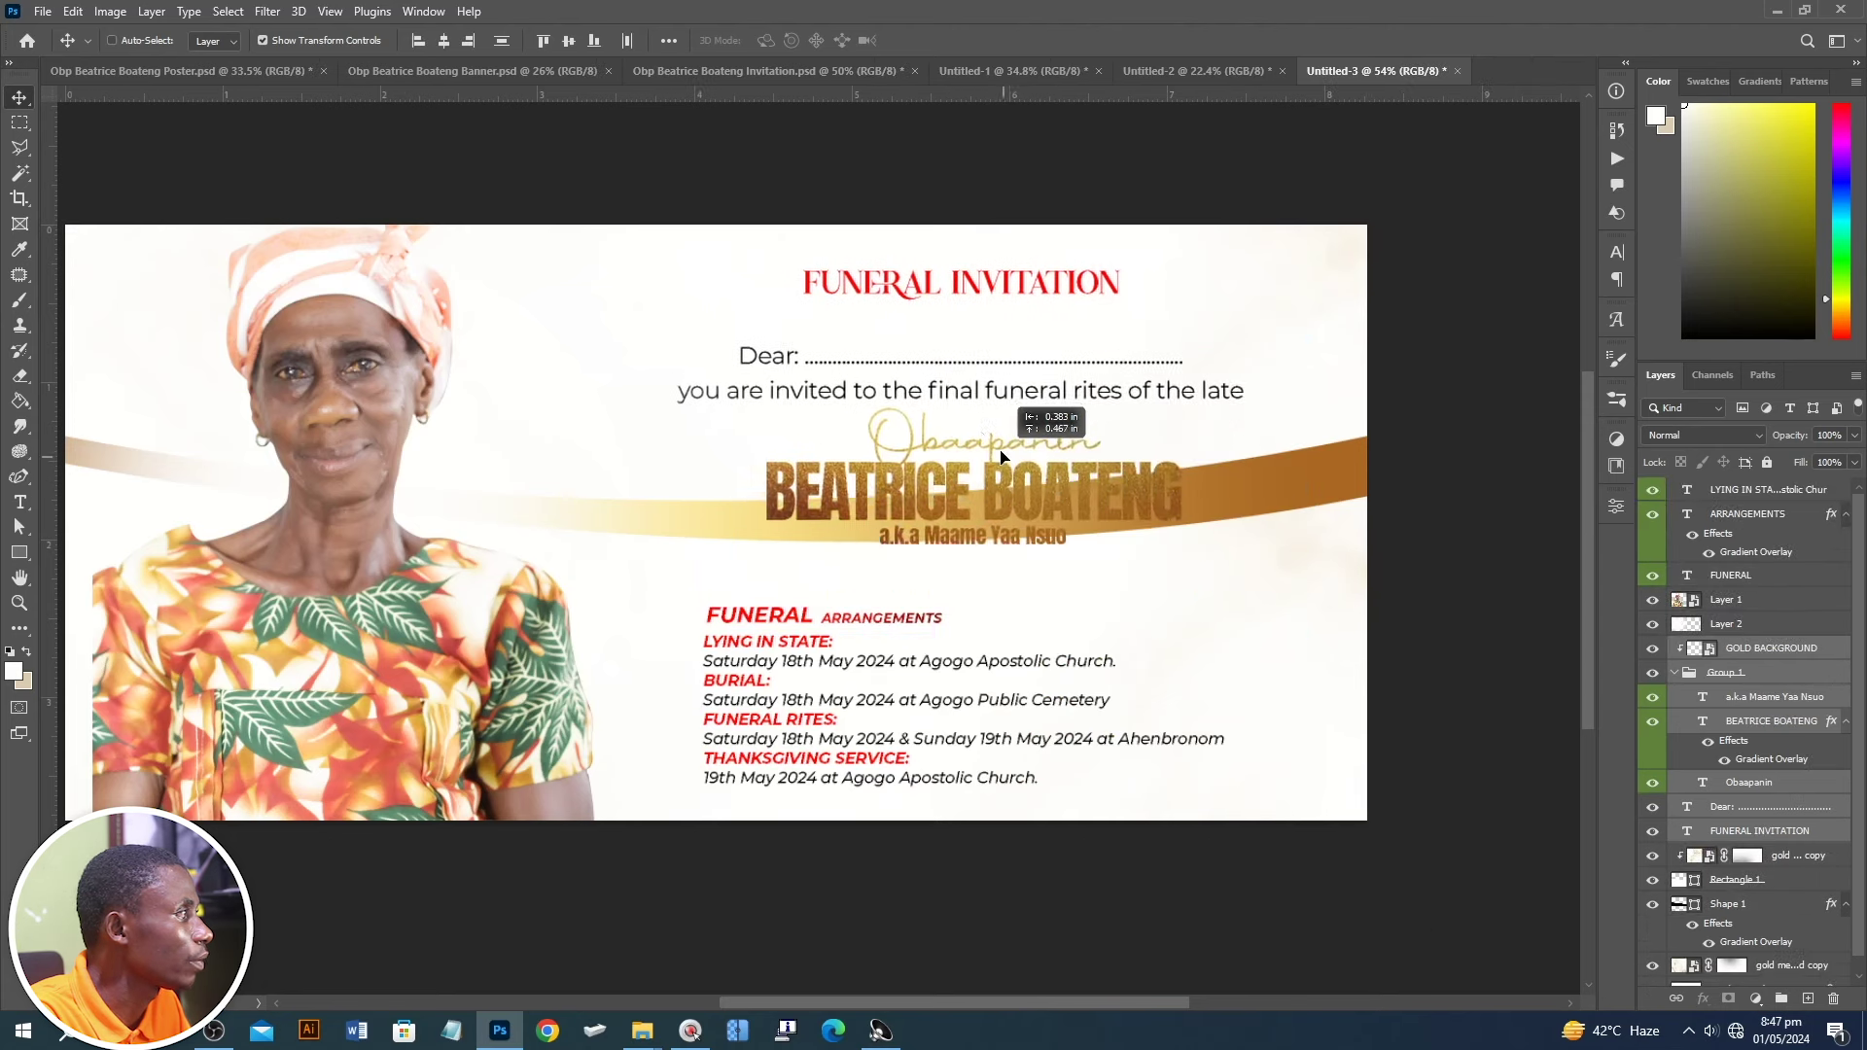
mouse_move(1027, 495)
mouse_down()
mouse_move(938, 489)
mouse_move(982, 489)
mouse_up()
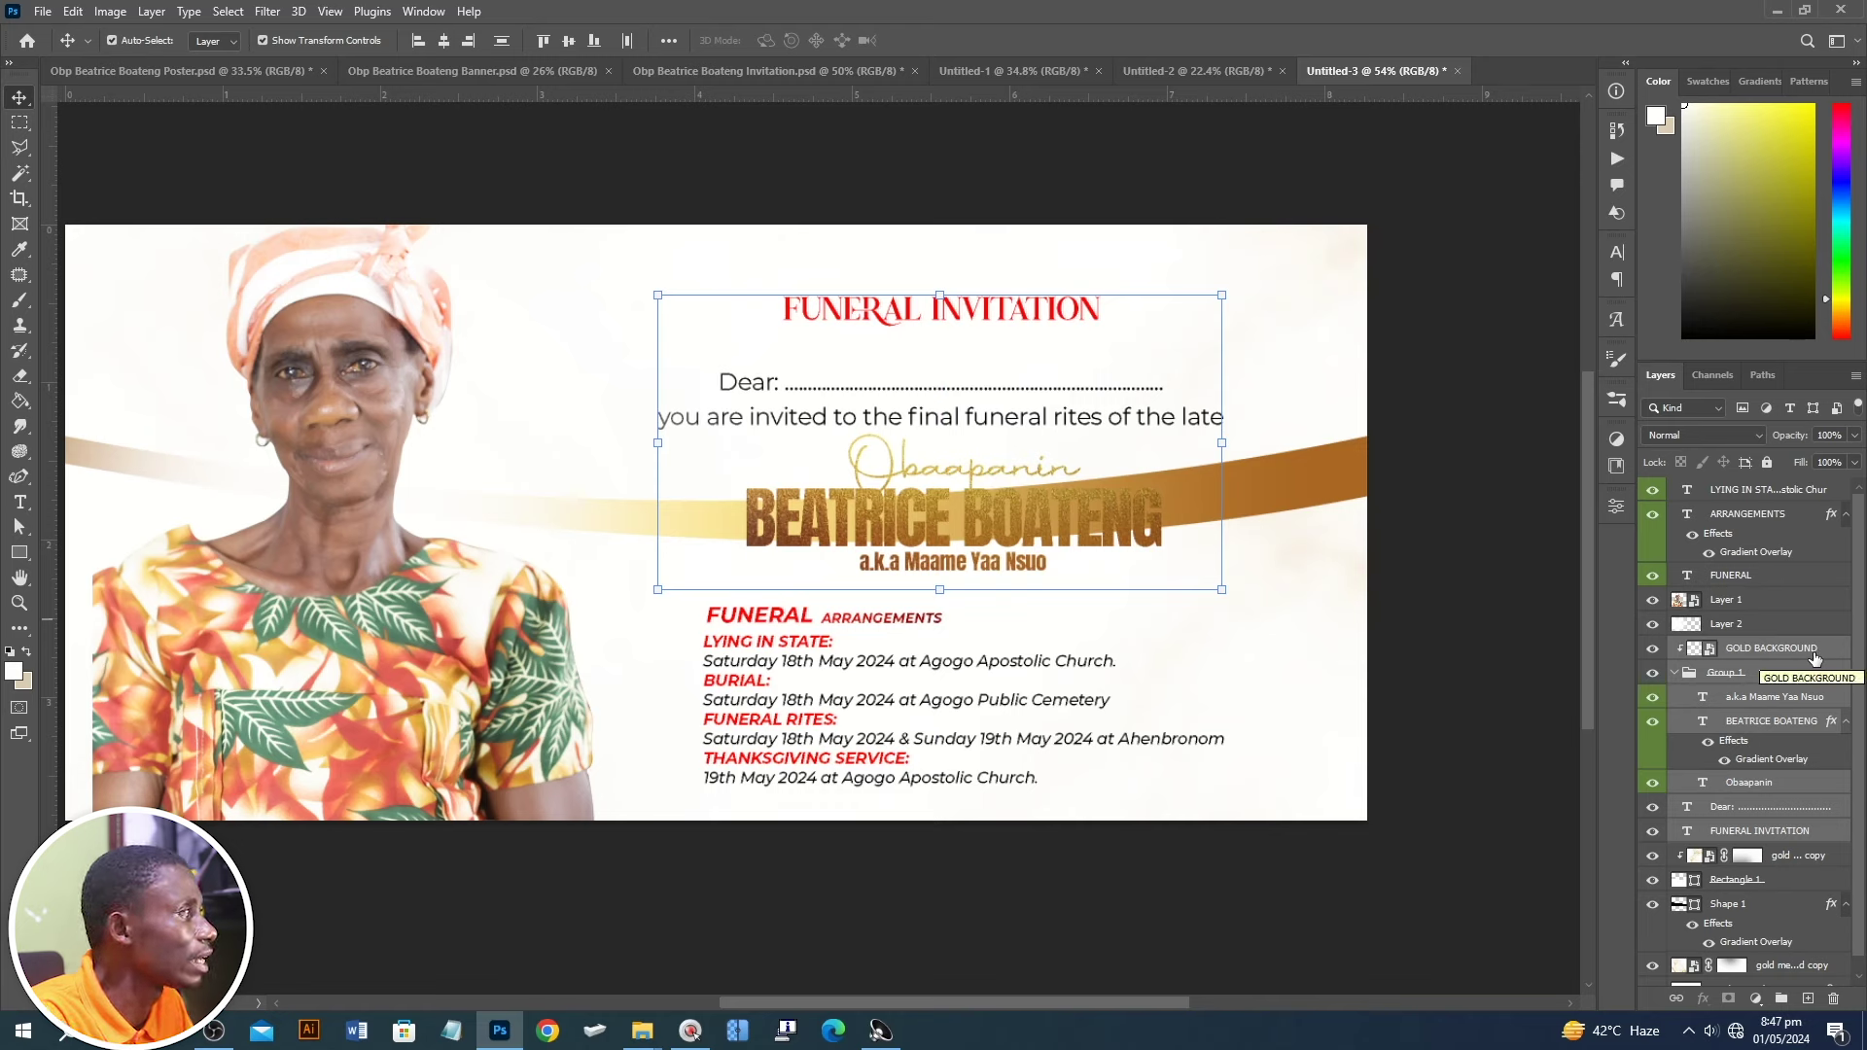
drag(1072, 466, 1074, 454)
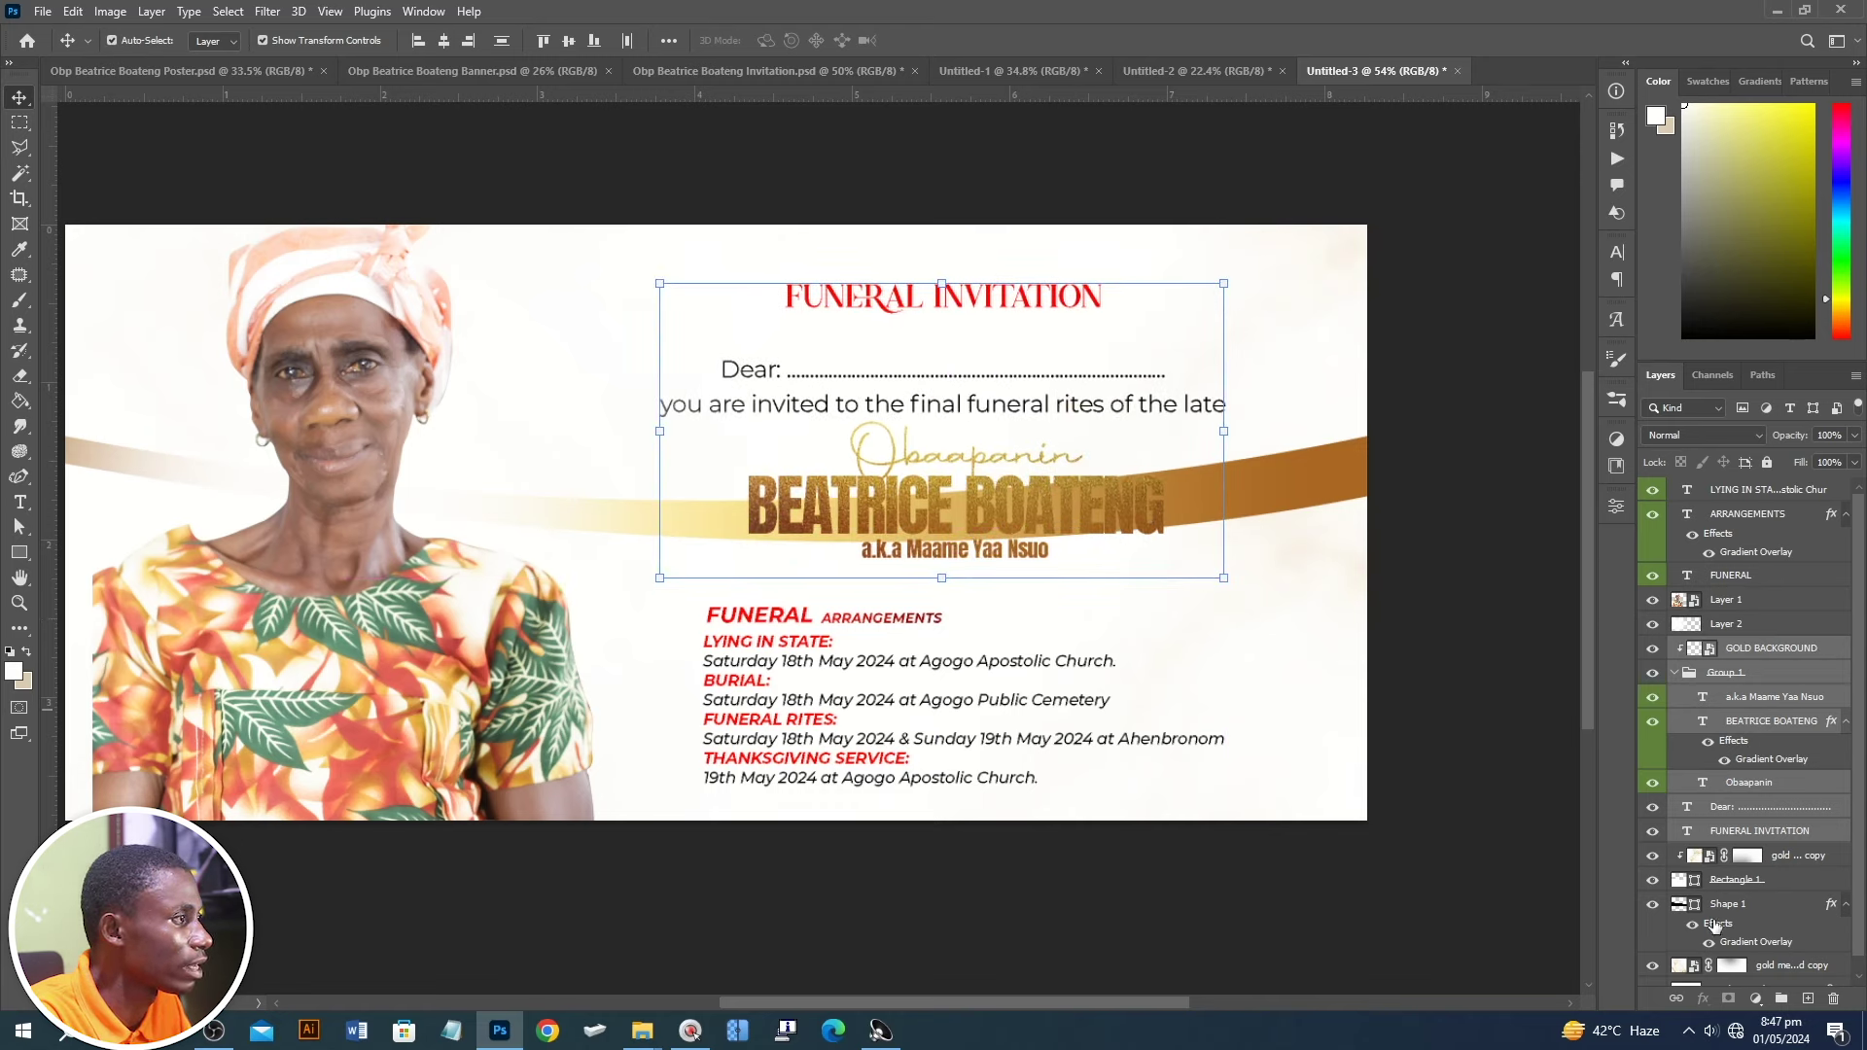
click(1797, 863)
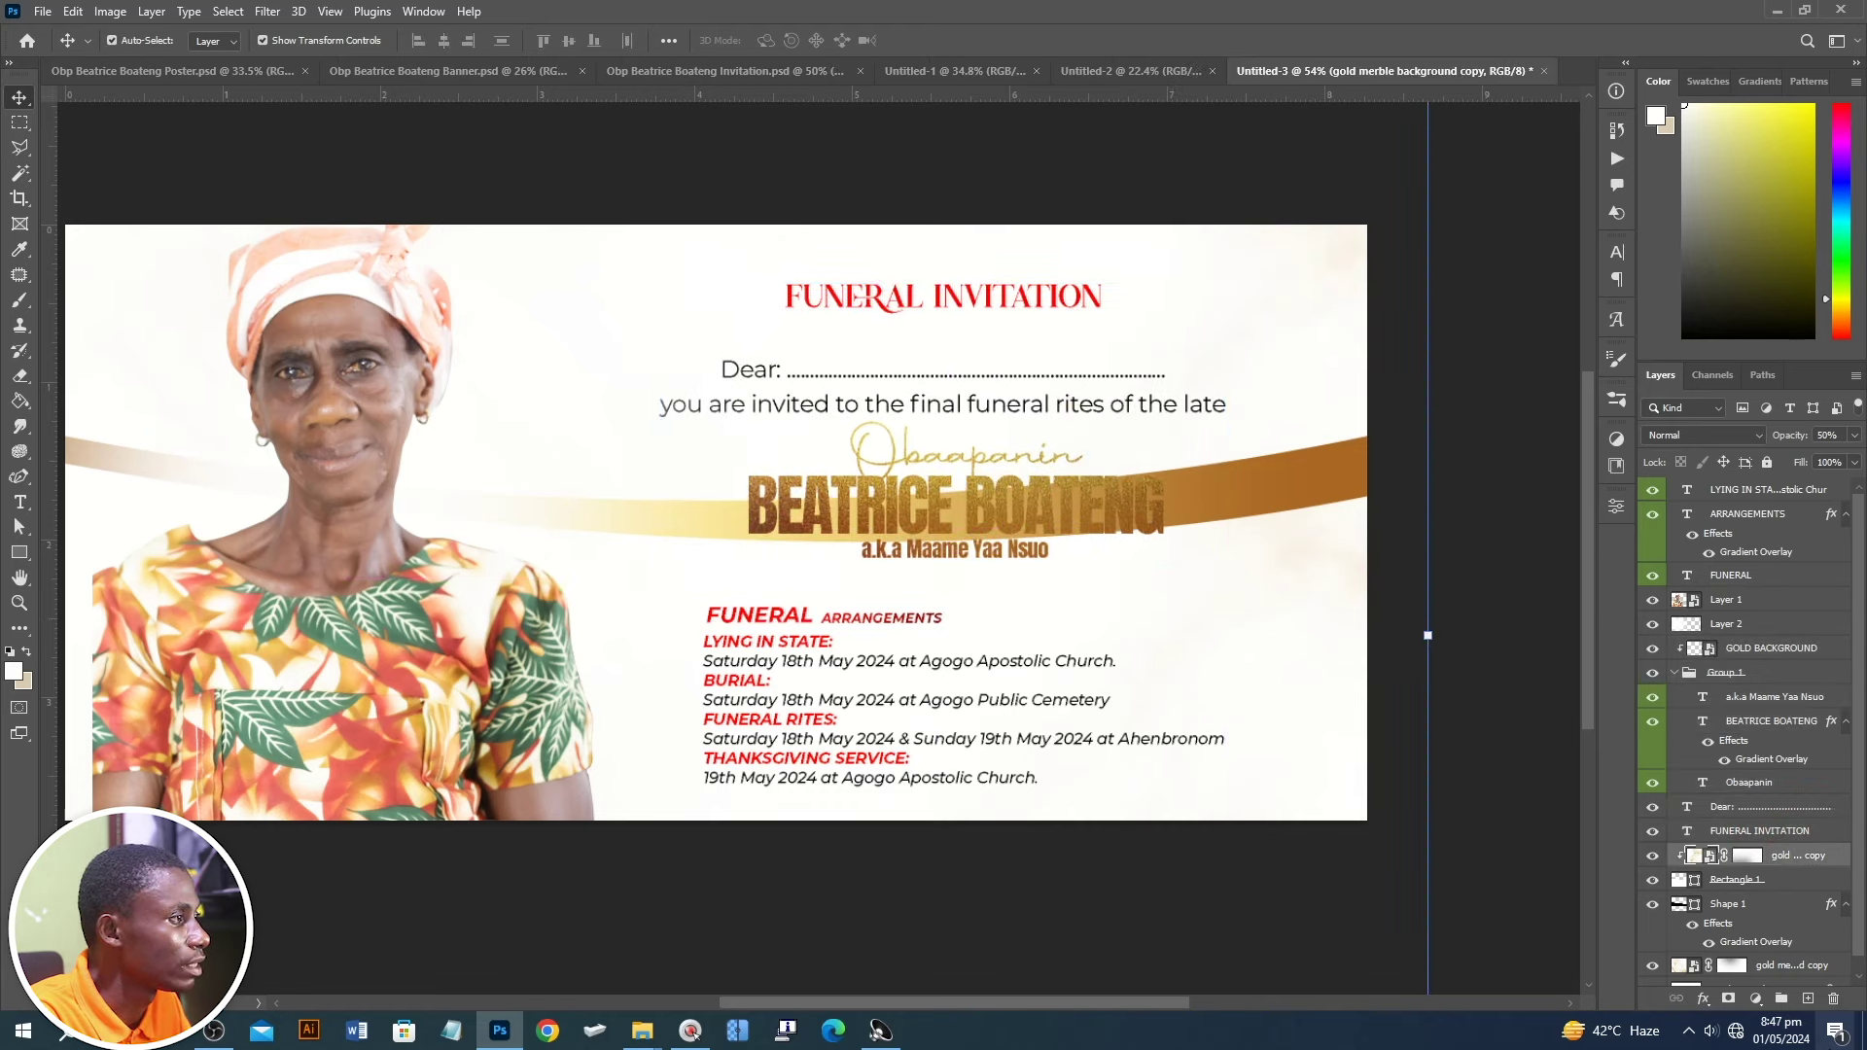
click(1808, 999)
key(b)
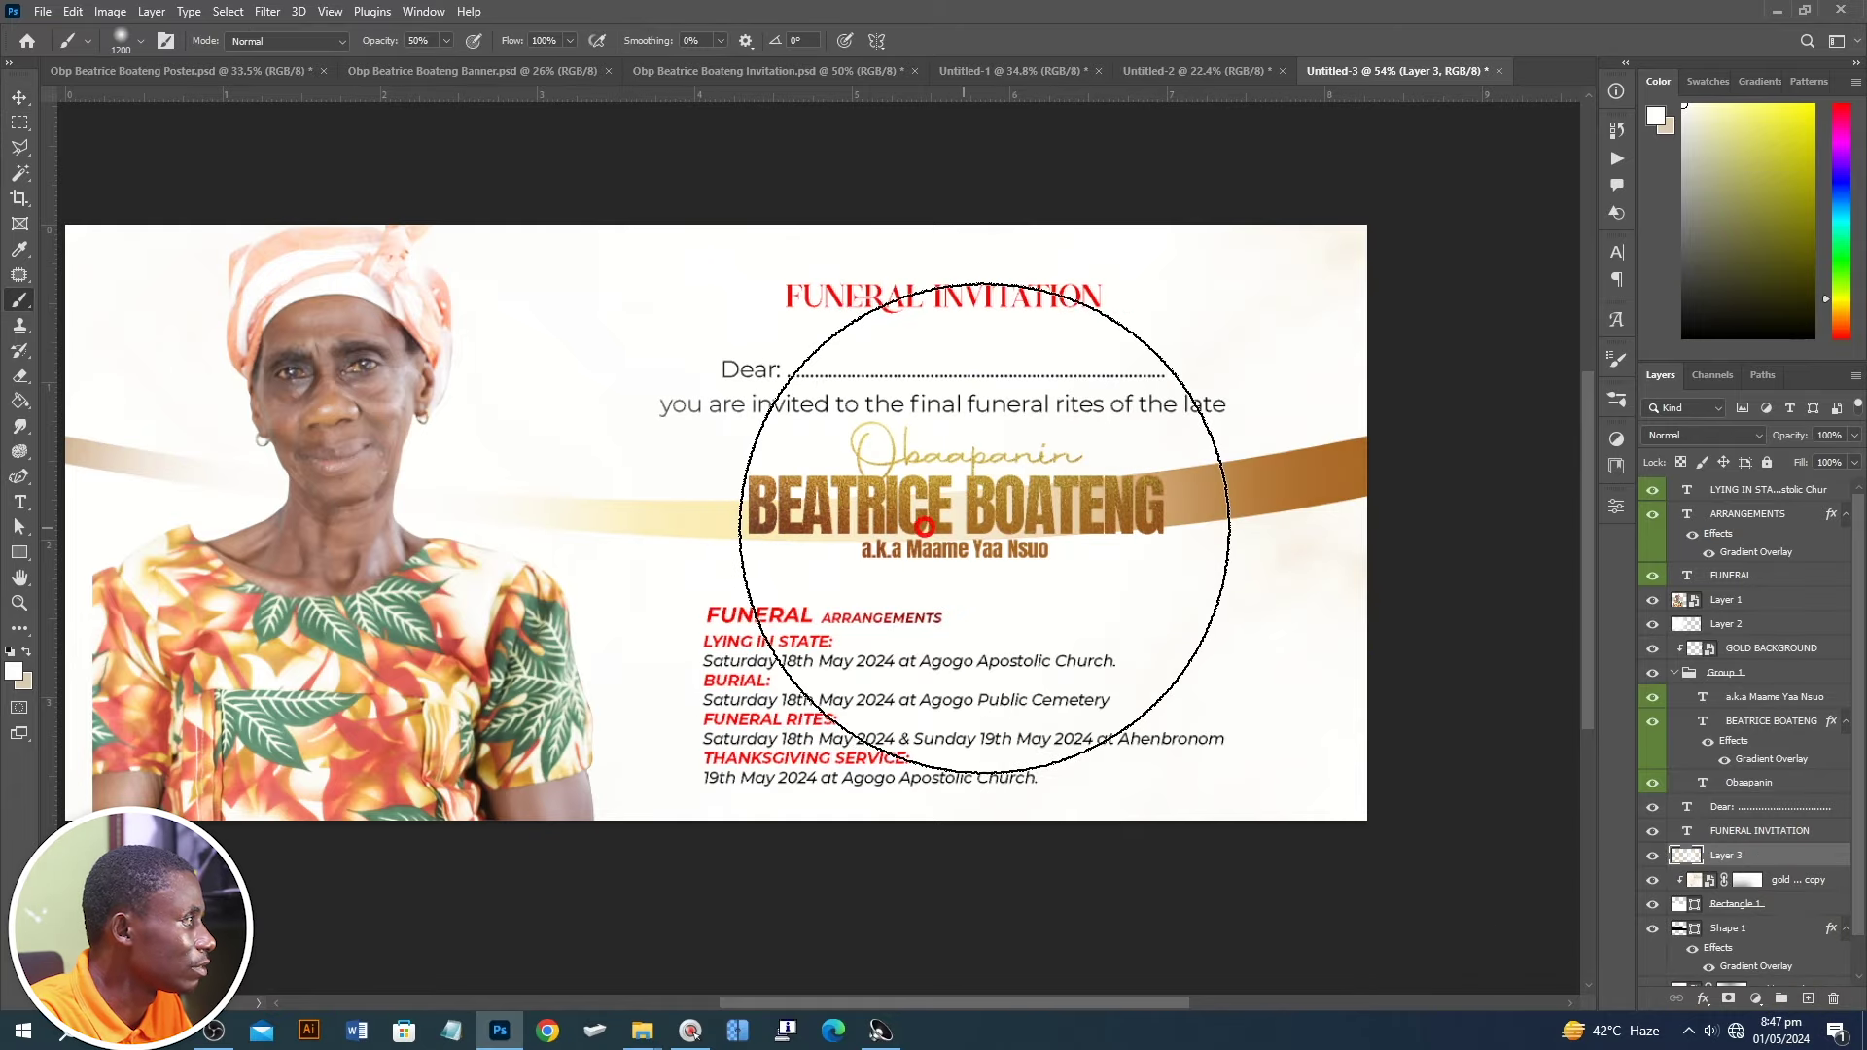
click(1145, 507)
key(v)
click(1434, 302)
scroll(1433, 479, down, 2)
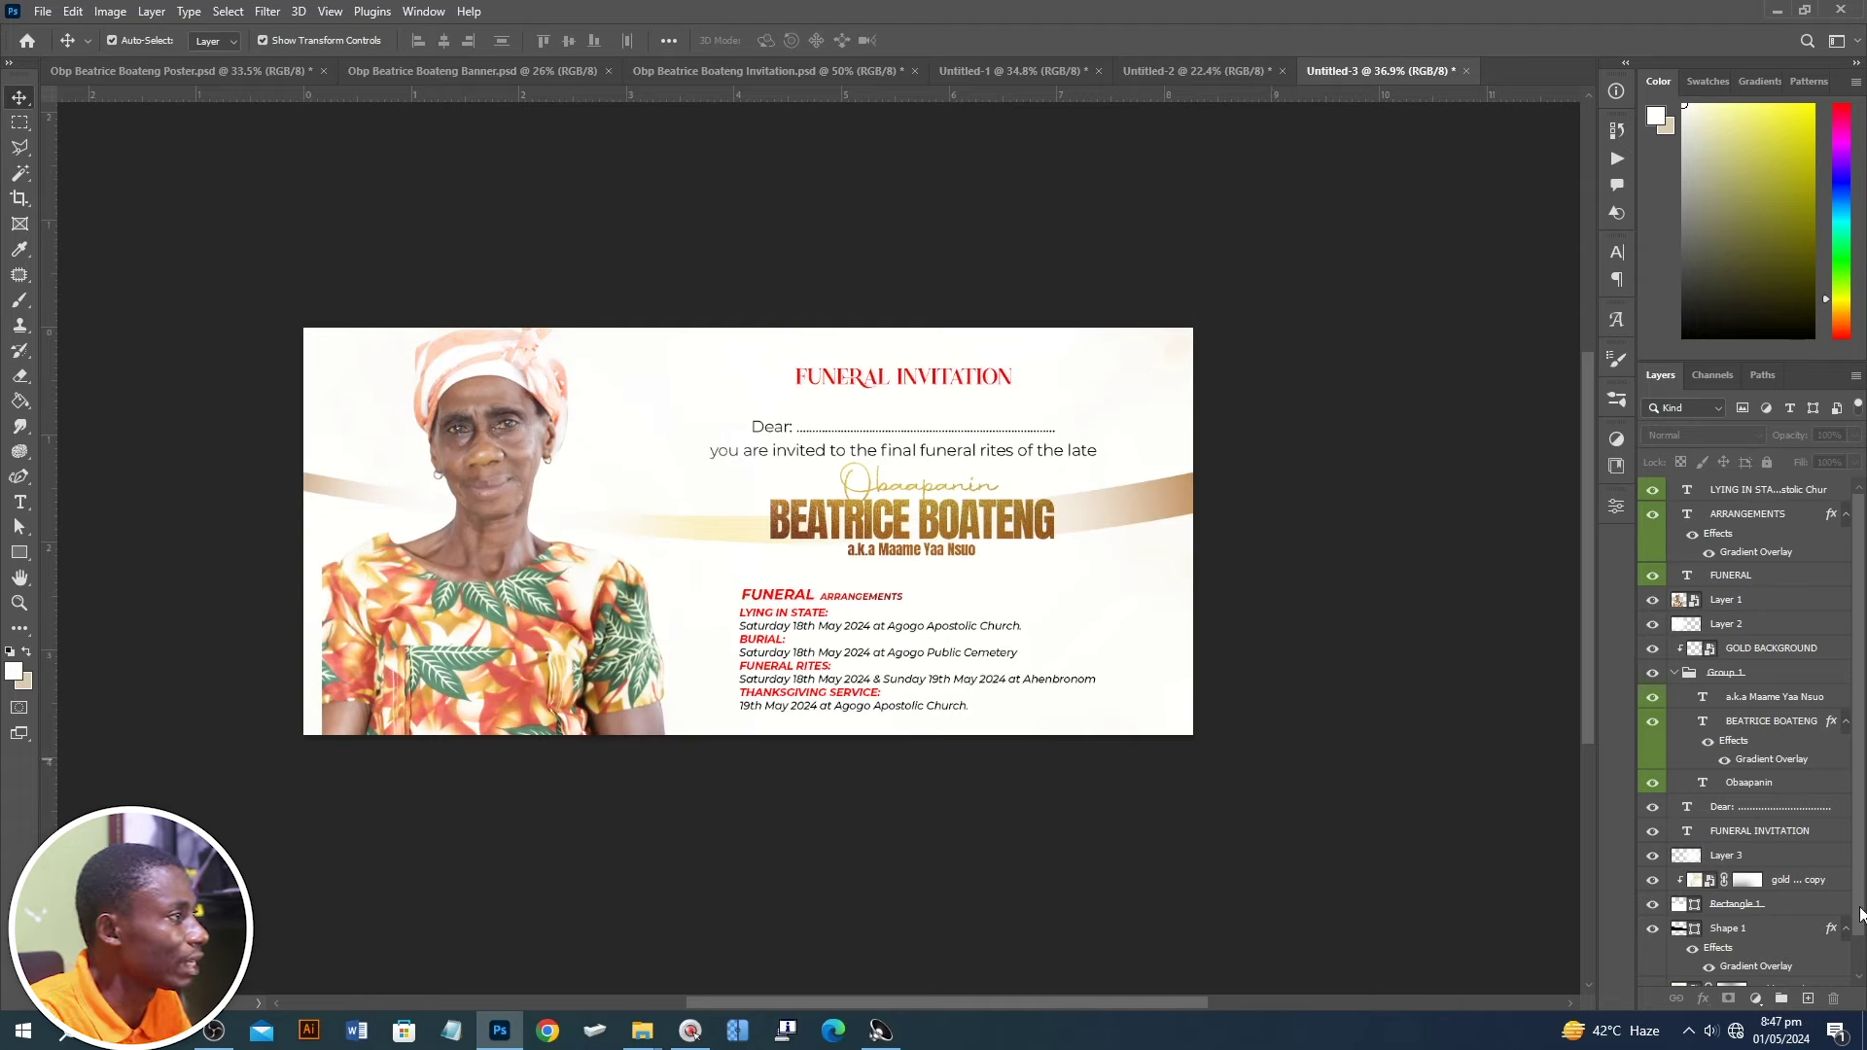